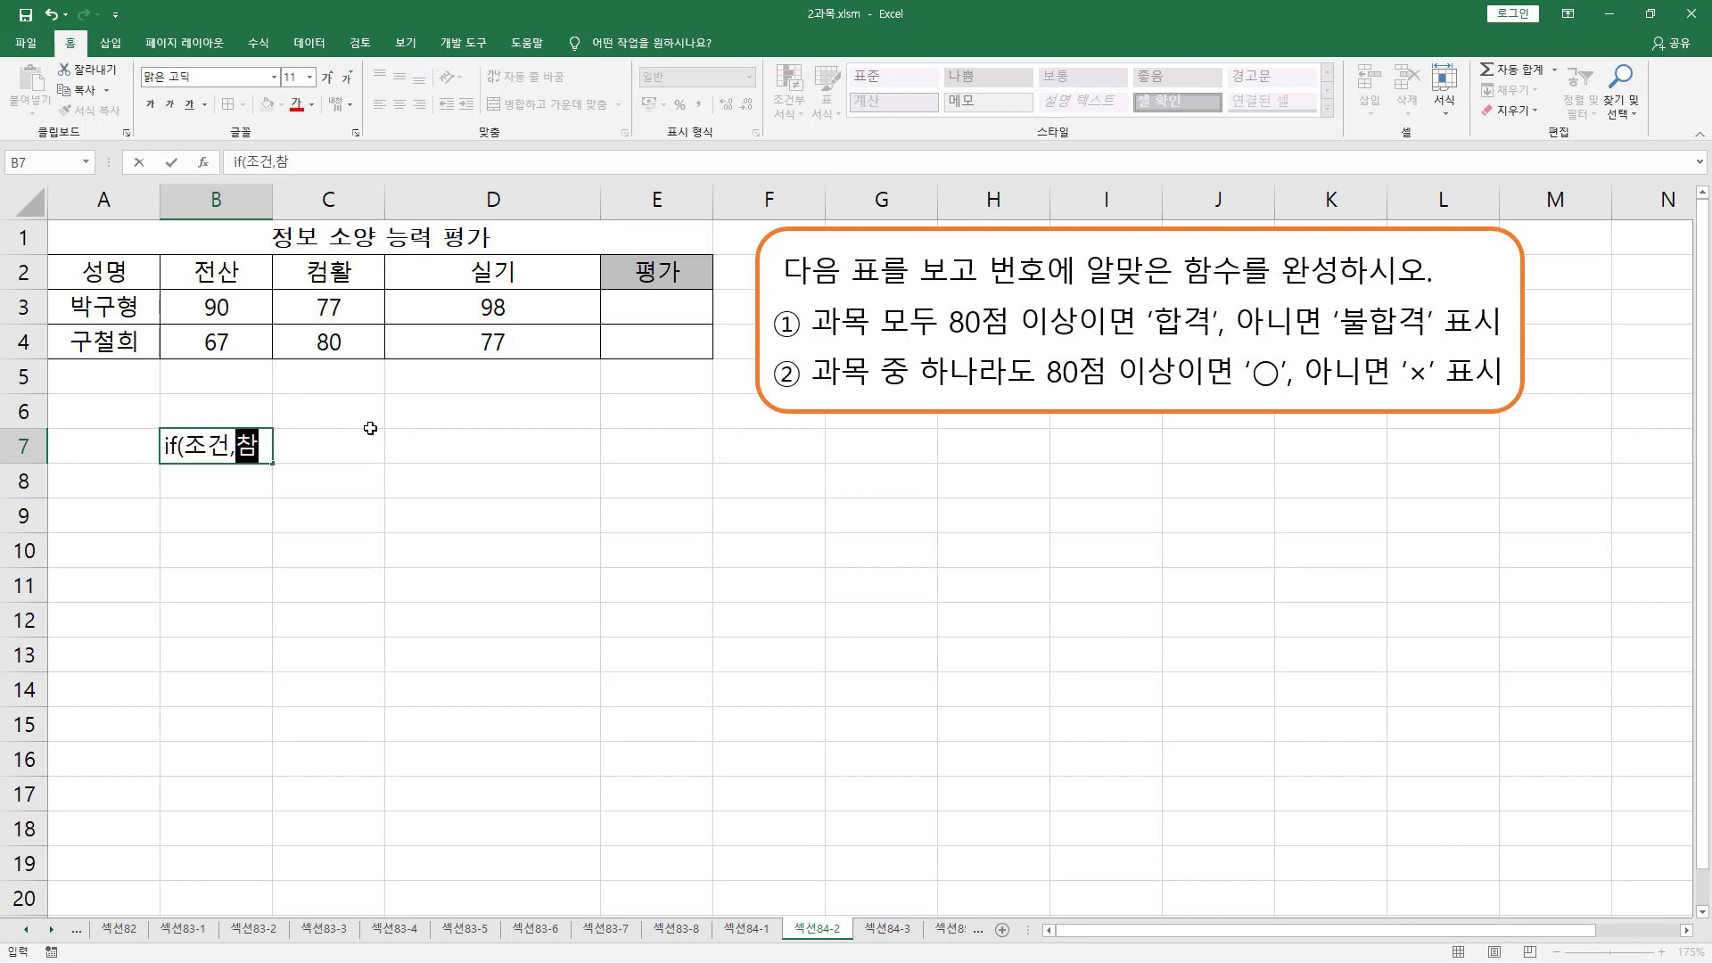
Step: Finish the syntax note in B7 so that it reads if(조건,참,거짓)
{"action": "type", "text": "짓)"}
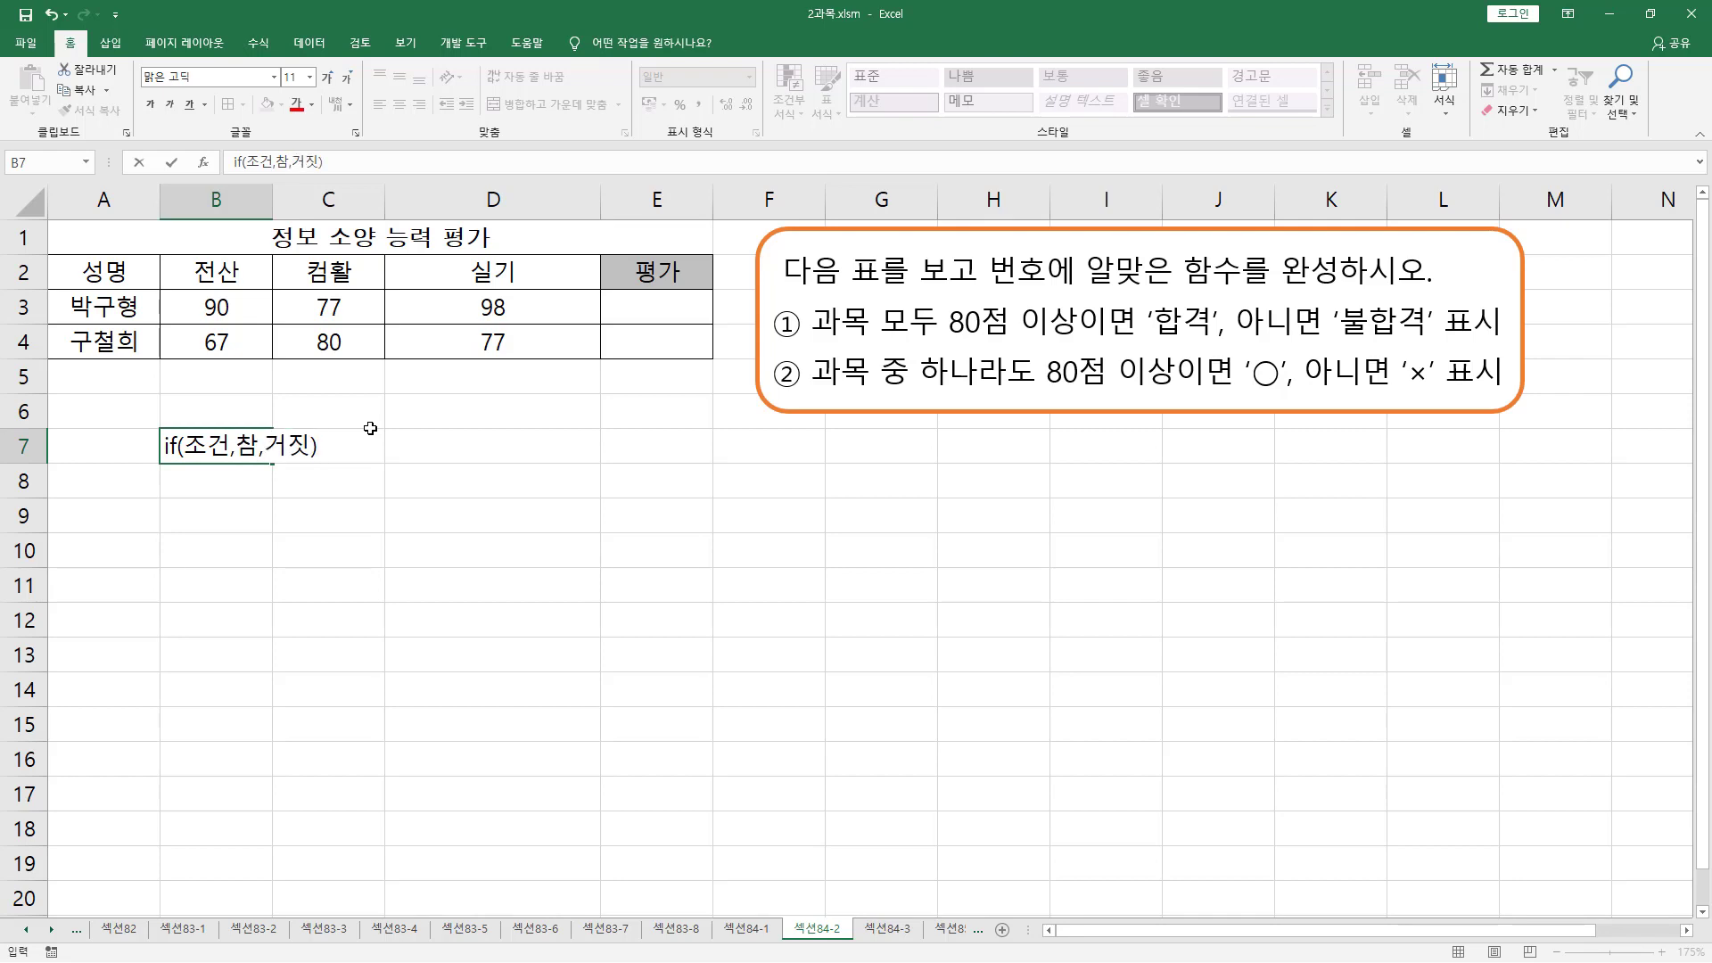
{"action": "key", "text": "ctrl+2"}
{"action": "left_click_drag", "start_coordinate": [185, 460], "coordinate": [307, 460]}
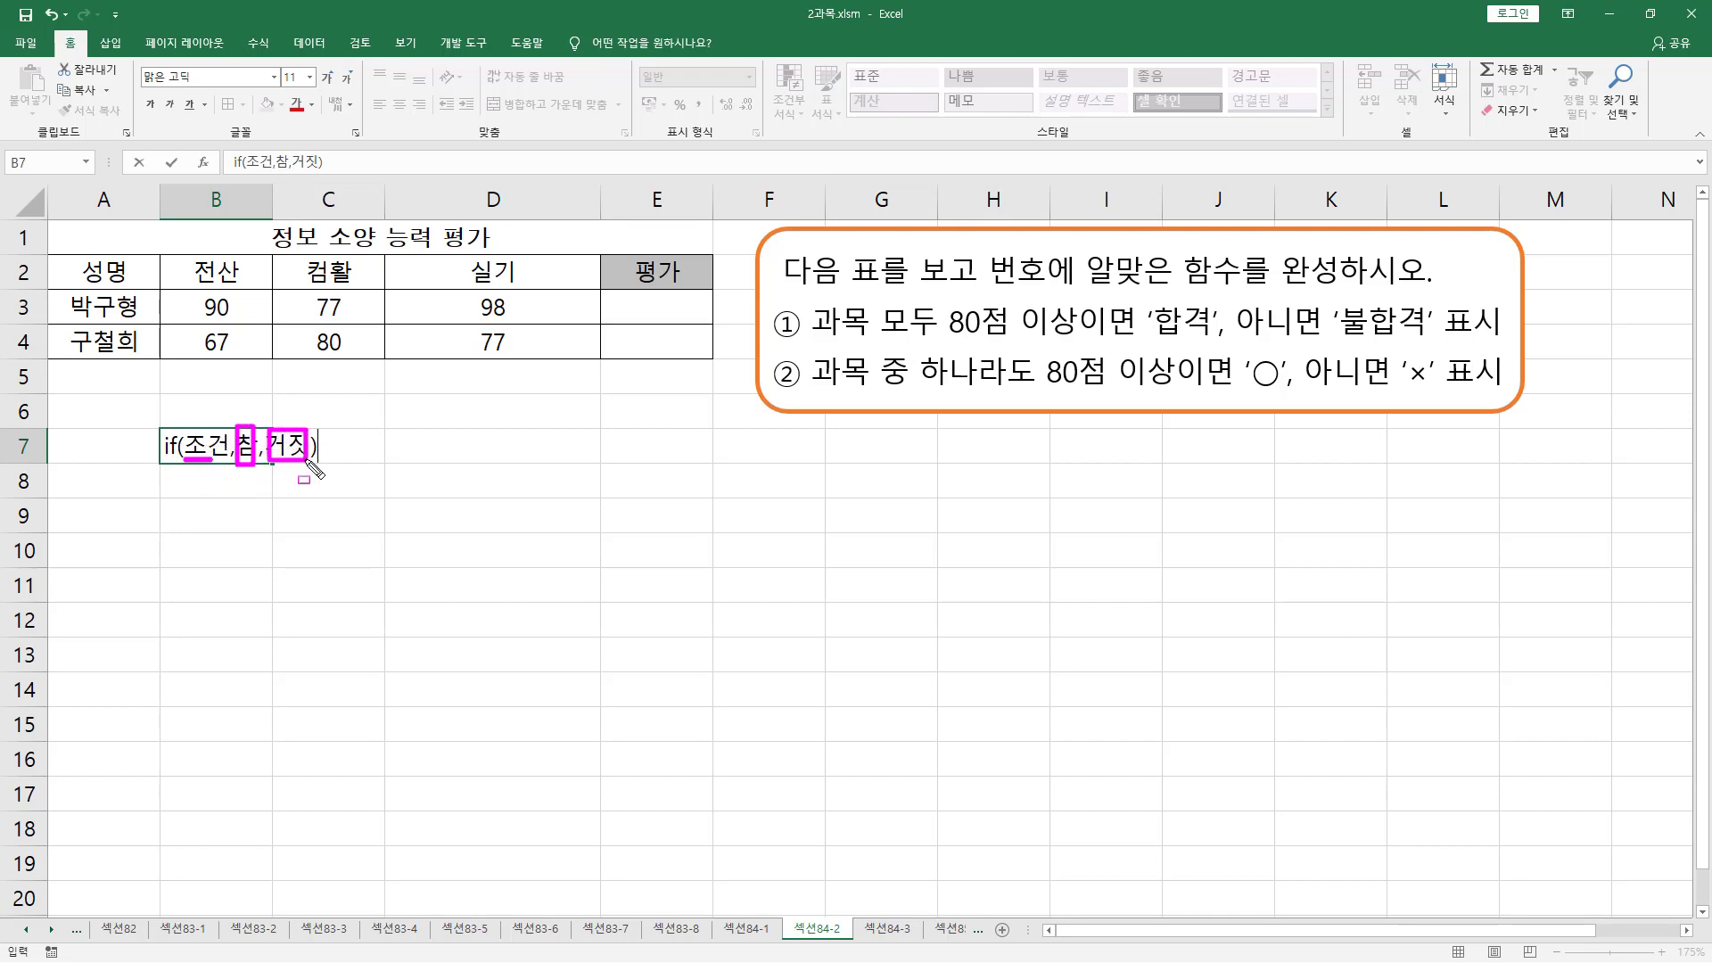
{"action": "key", "text": "Escape"}
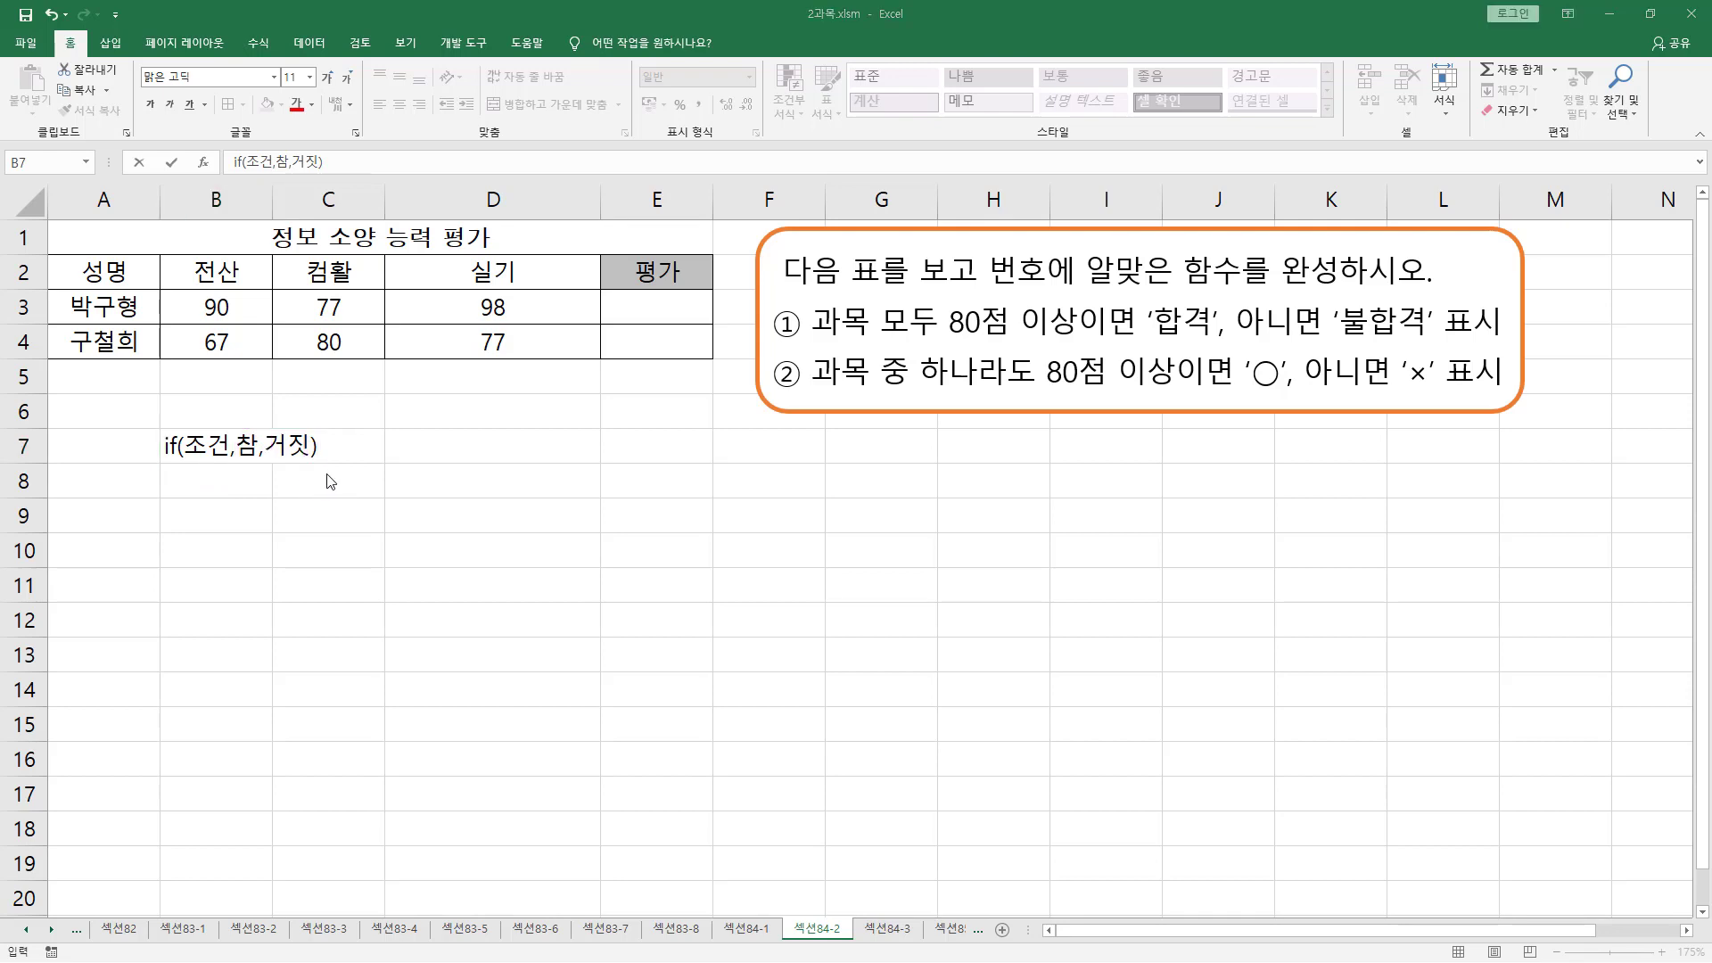
{"action": "key", "text": "Return"}
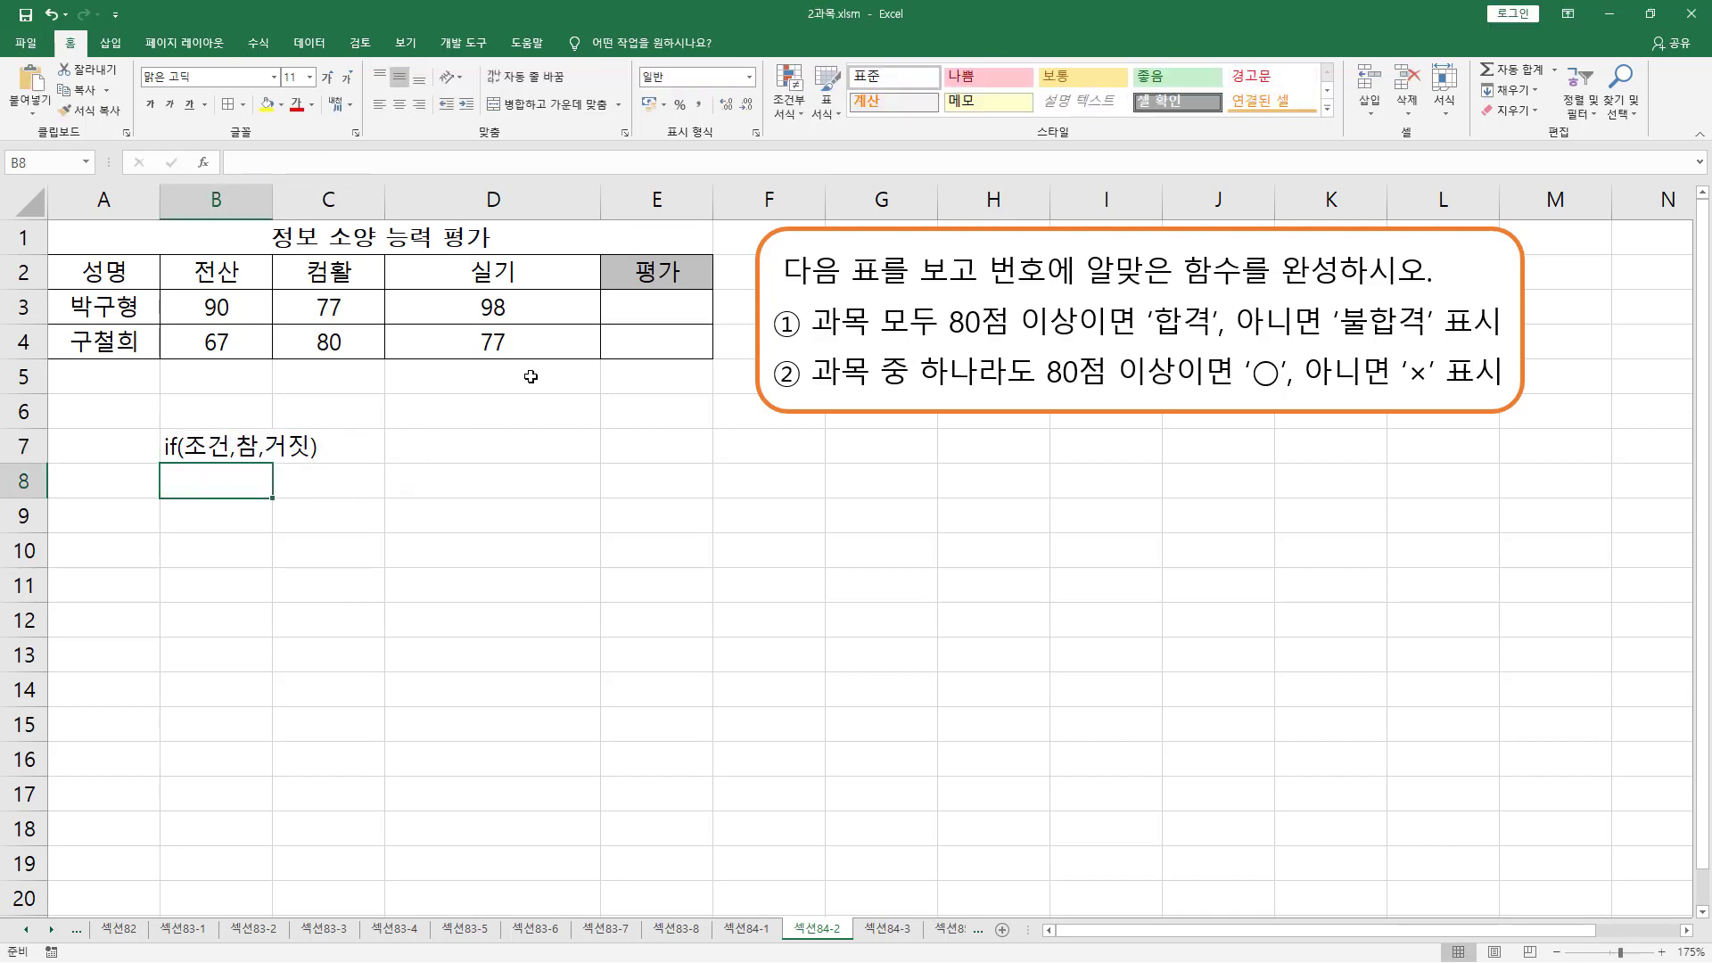
{"action": "mouse_move", "coordinate": [811, 340]}
{"action": "left_mouse_down"}
{"action": "mouse_move", "coordinate": [1050, 341]}
{"action": "mouse_move", "coordinate": [1075, 308]}
{"action": "mouse_move", "coordinate": [1210, 340]}
{"action": "left_mouse_up"}
{"action": "left_click_drag", "start_coordinate": [1339, 340], "coordinate": [1417, 339]}
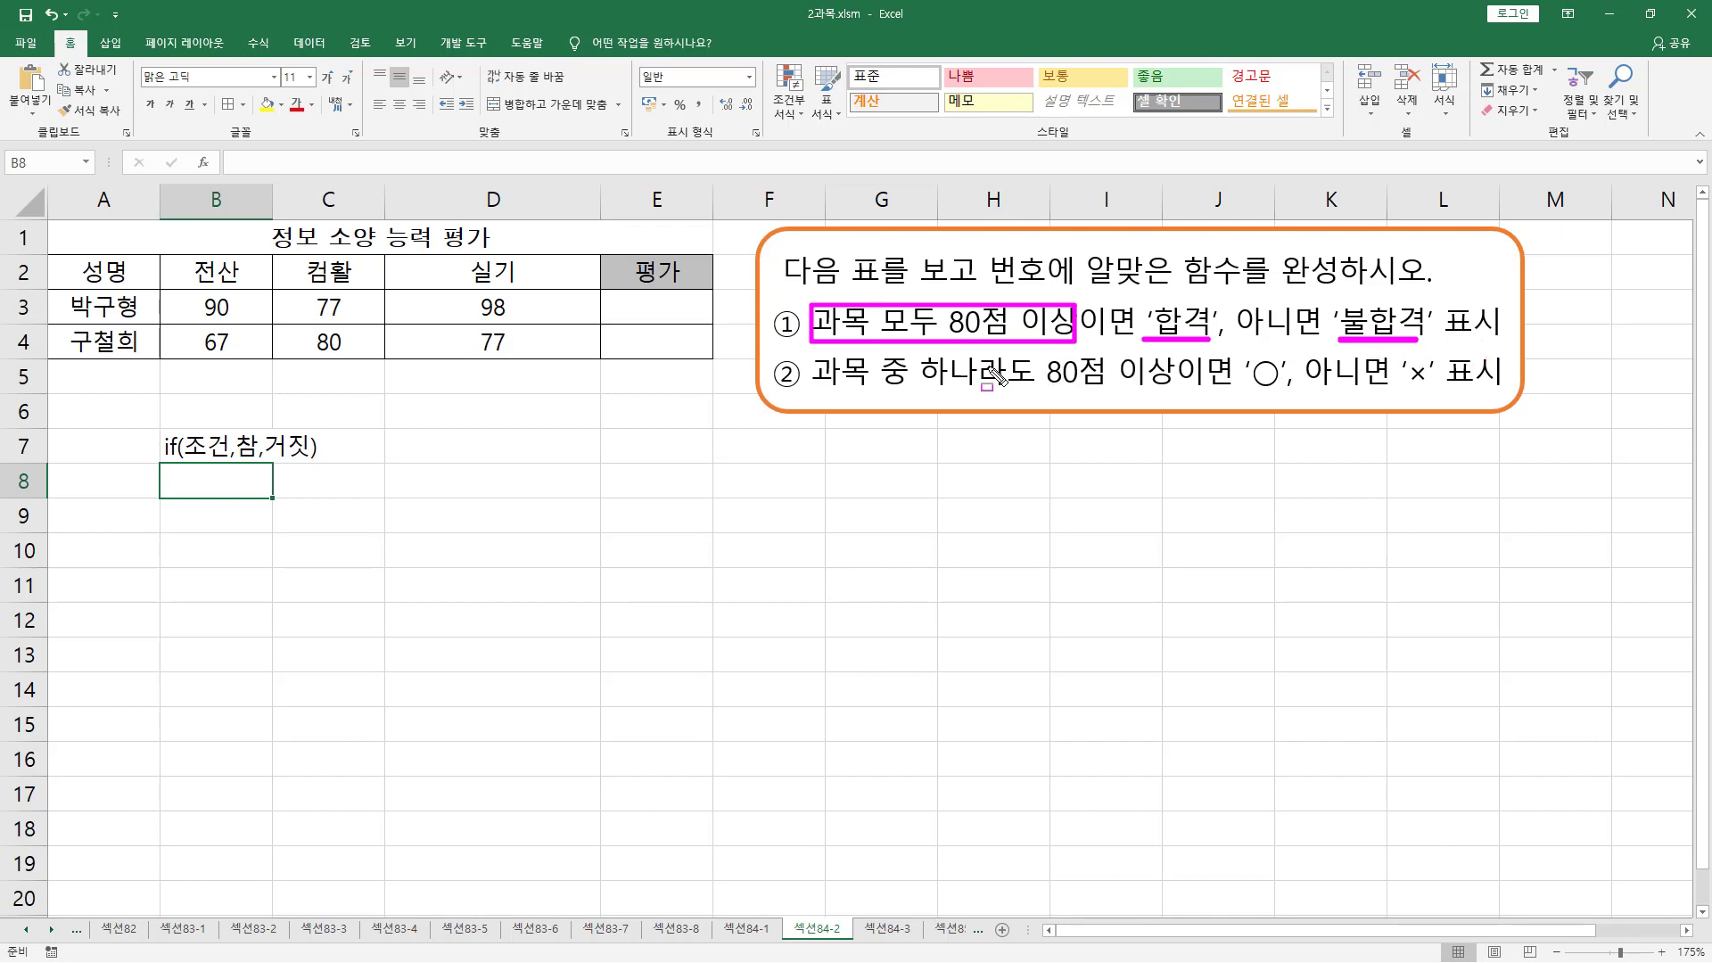
{"action": "left_click_drag", "start_coordinate": [625, 297], "coordinate": [691, 308]}
{"action": "mouse_move", "coordinate": [212, 294]}
{"action": "left_mouse_down"}
{"action": "mouse_move", "coordinate": [198, 310]}
{"action": "mouse_move", "coordinate": [355, 318]}
{"action": "left_mouse_up"}
{"action": "left_click_drag", "start_coordinate": [469, 292], "coordinate": [525, 322]}
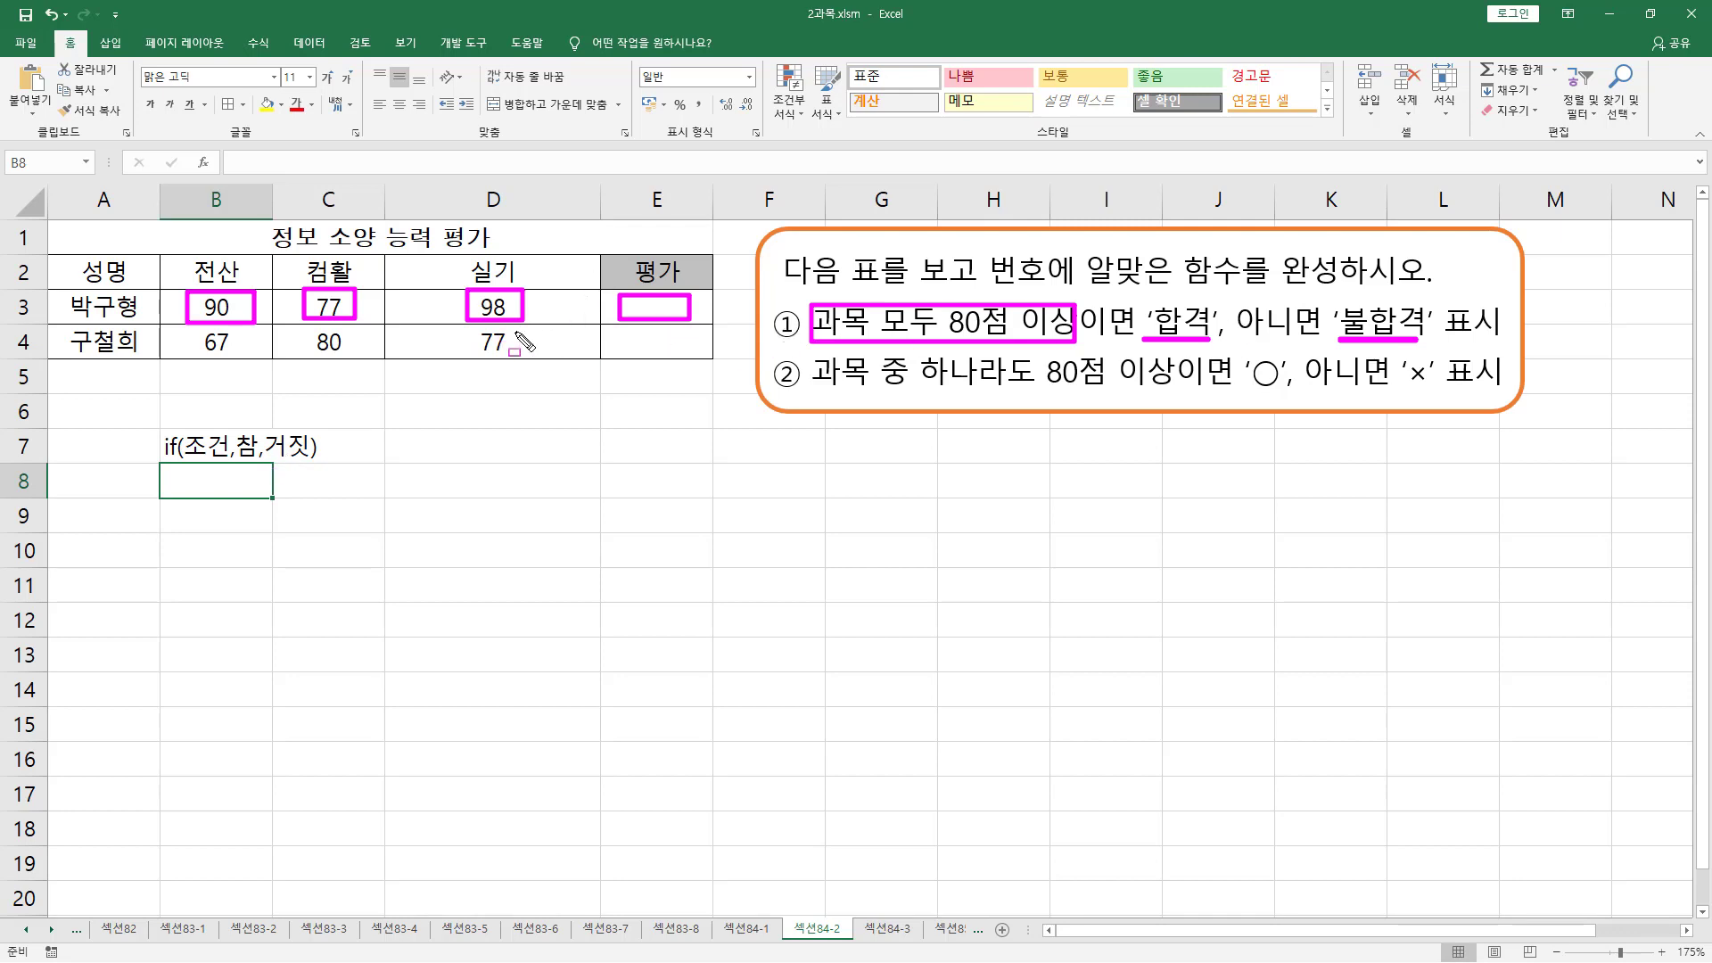
{"action": "key", "text": "Escape"}
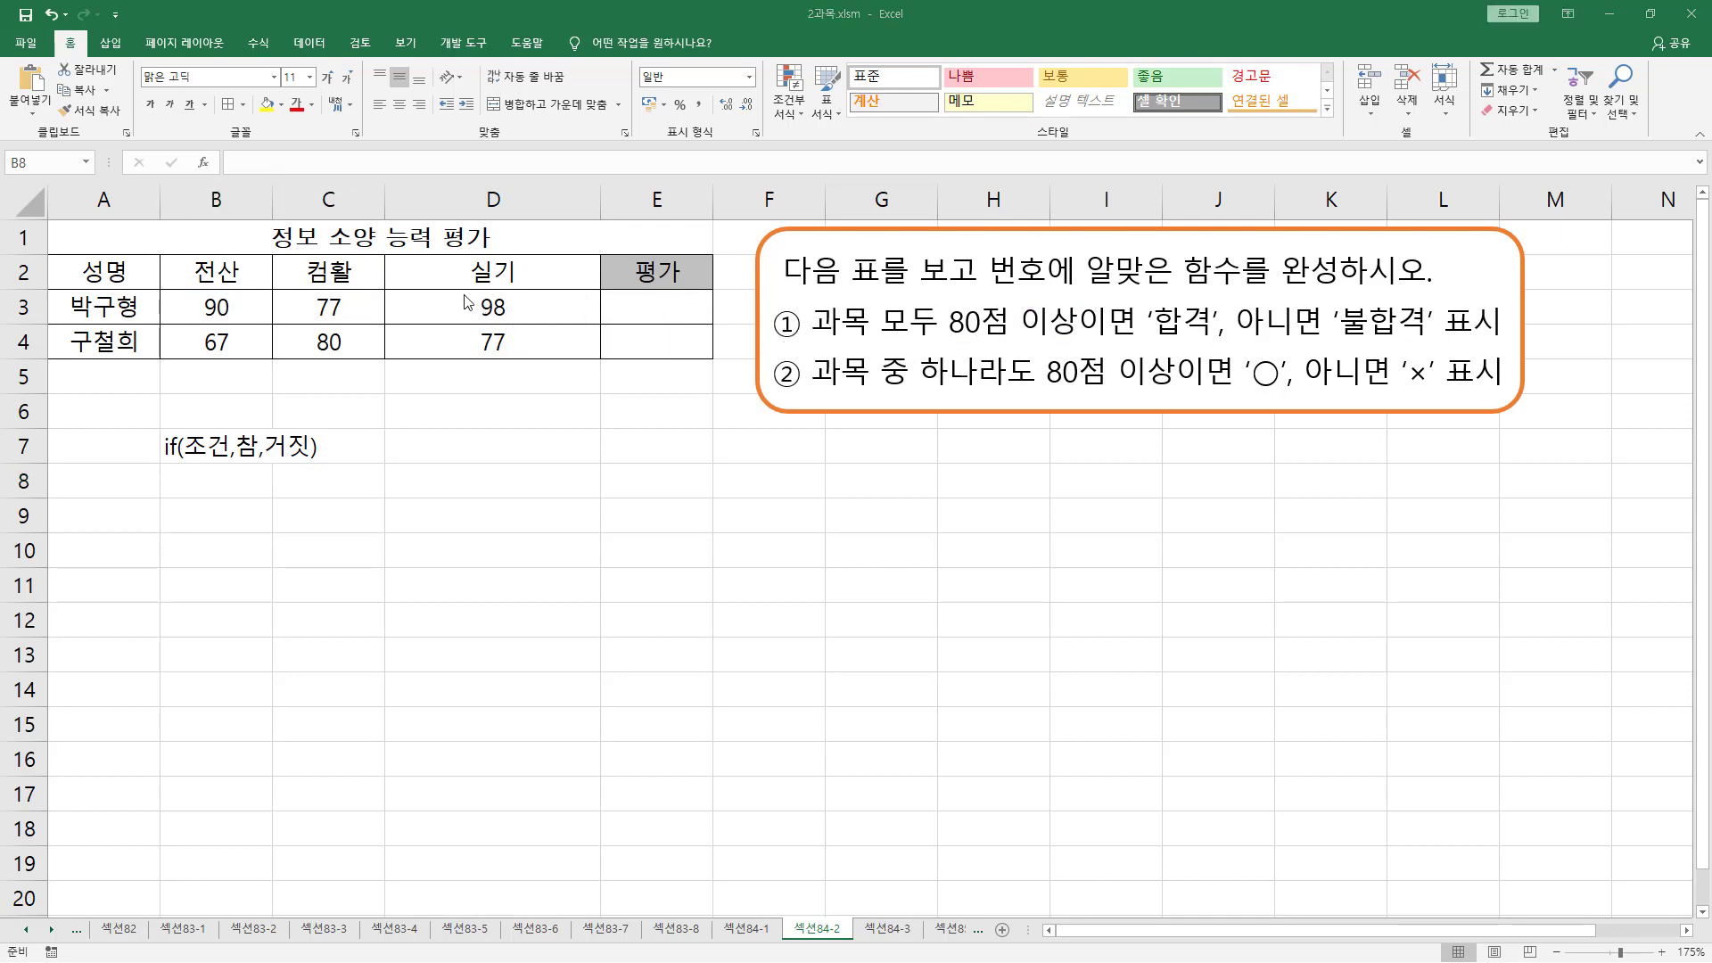
{"action": "left_click_drag", "start_coordinate": [458, 288], "coordinate": [523, 323]}
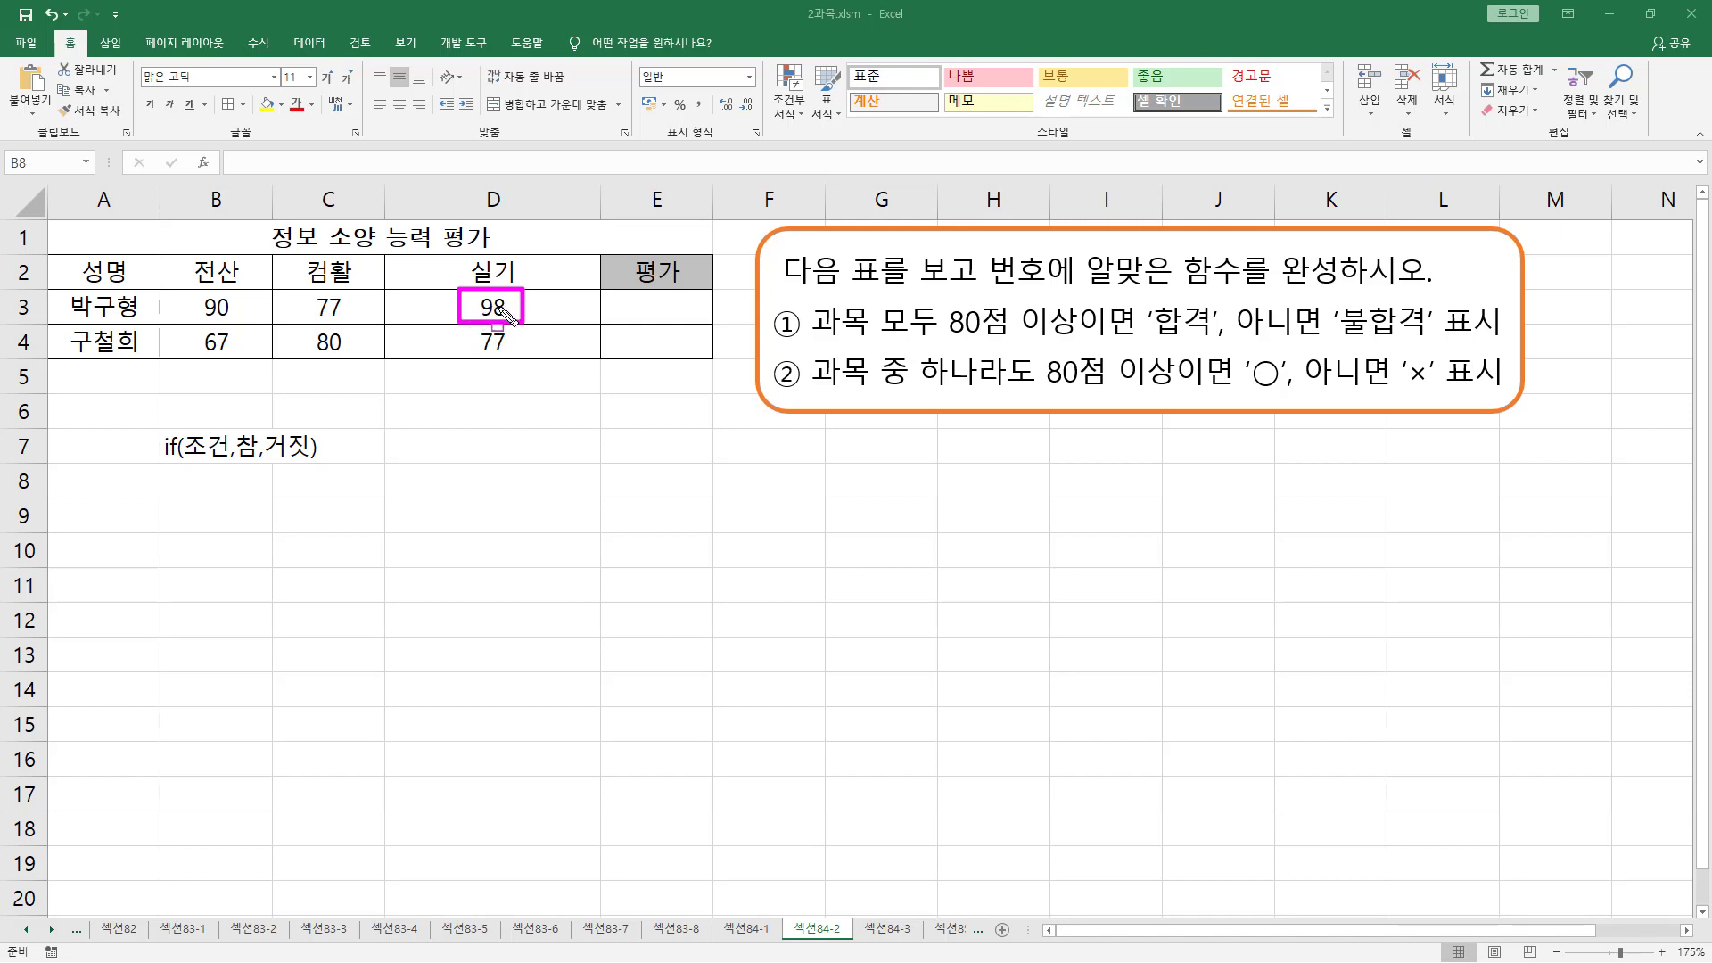
{"action": "left_click_drag", "start_coordinate": [625, 292], "coordinate": [691, 321]}
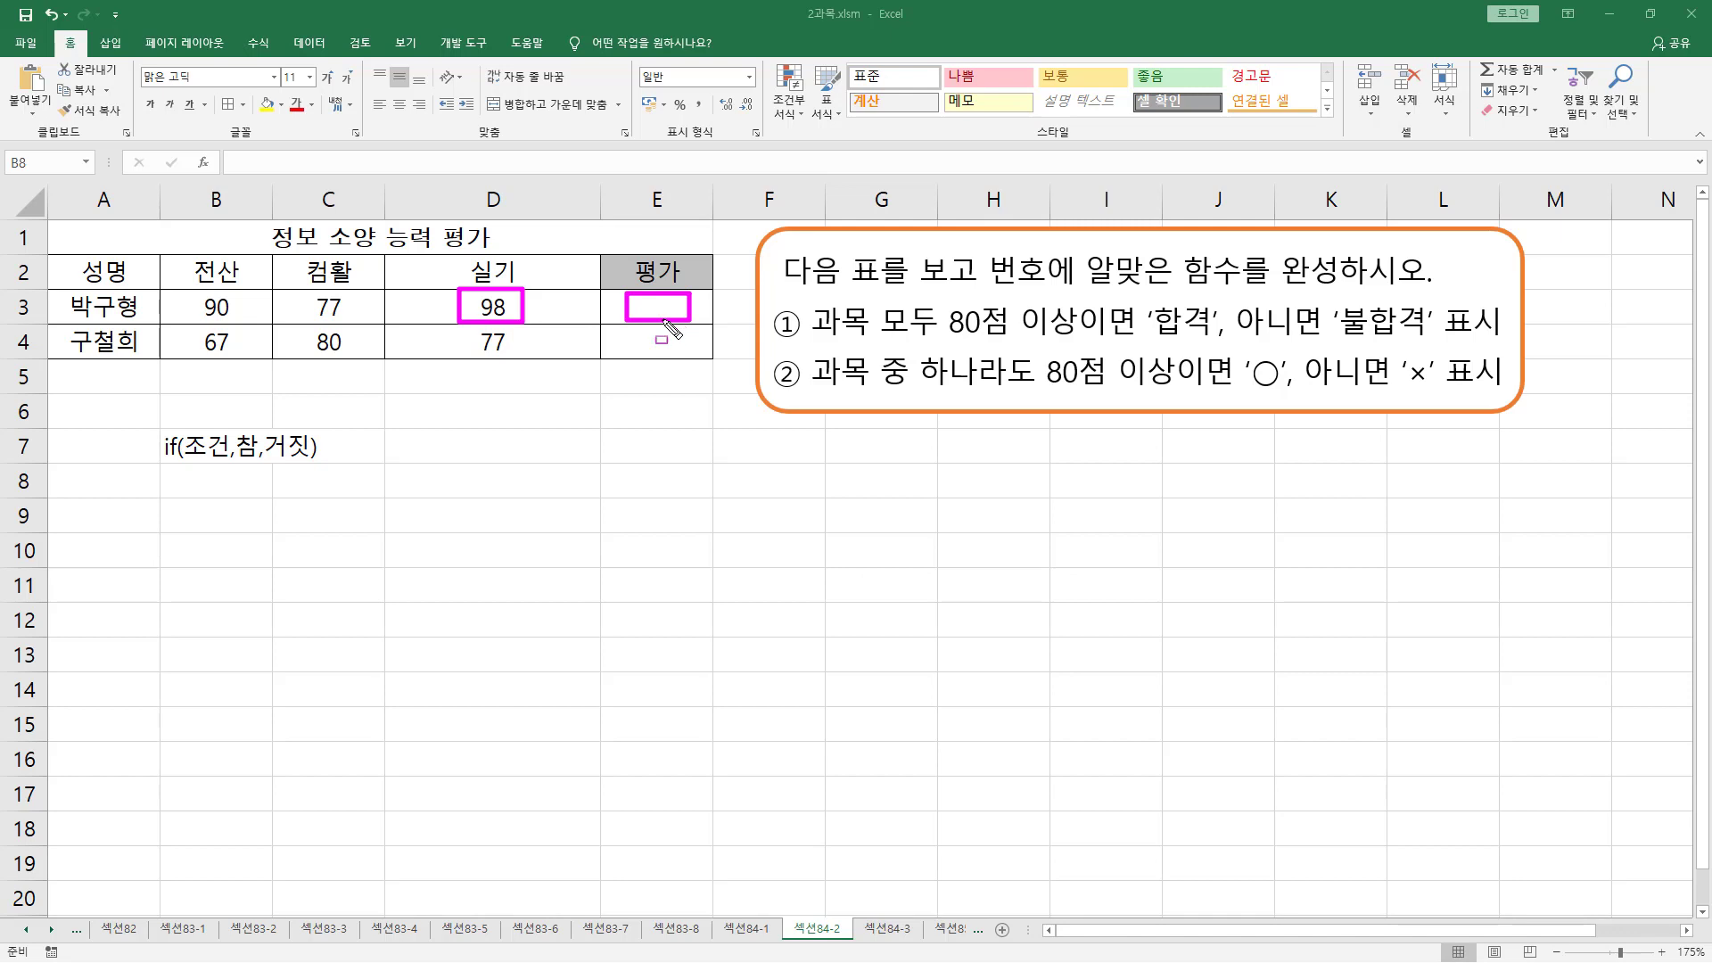
Step: Enter the formula =IF(D3>=80,"합격","불합격") in E3 to evaluate the first person's 실기 score
{"action": "left_click", "coordinate": [657, 308]}
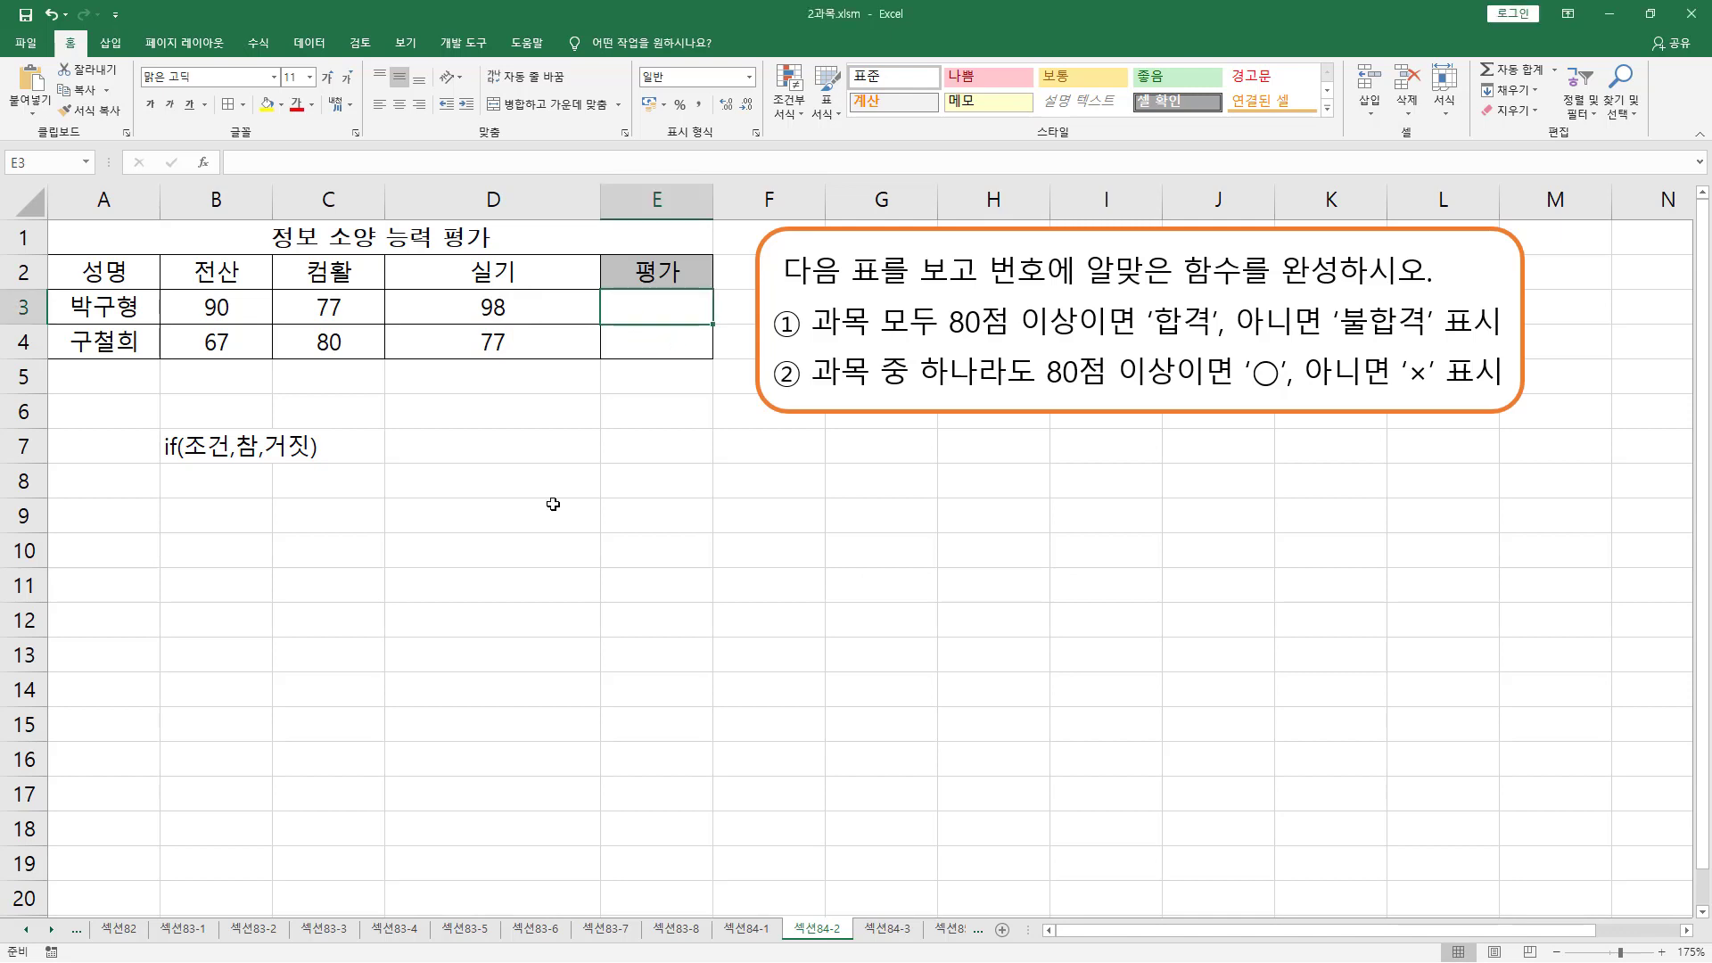
{"action": "type", "text": "="}
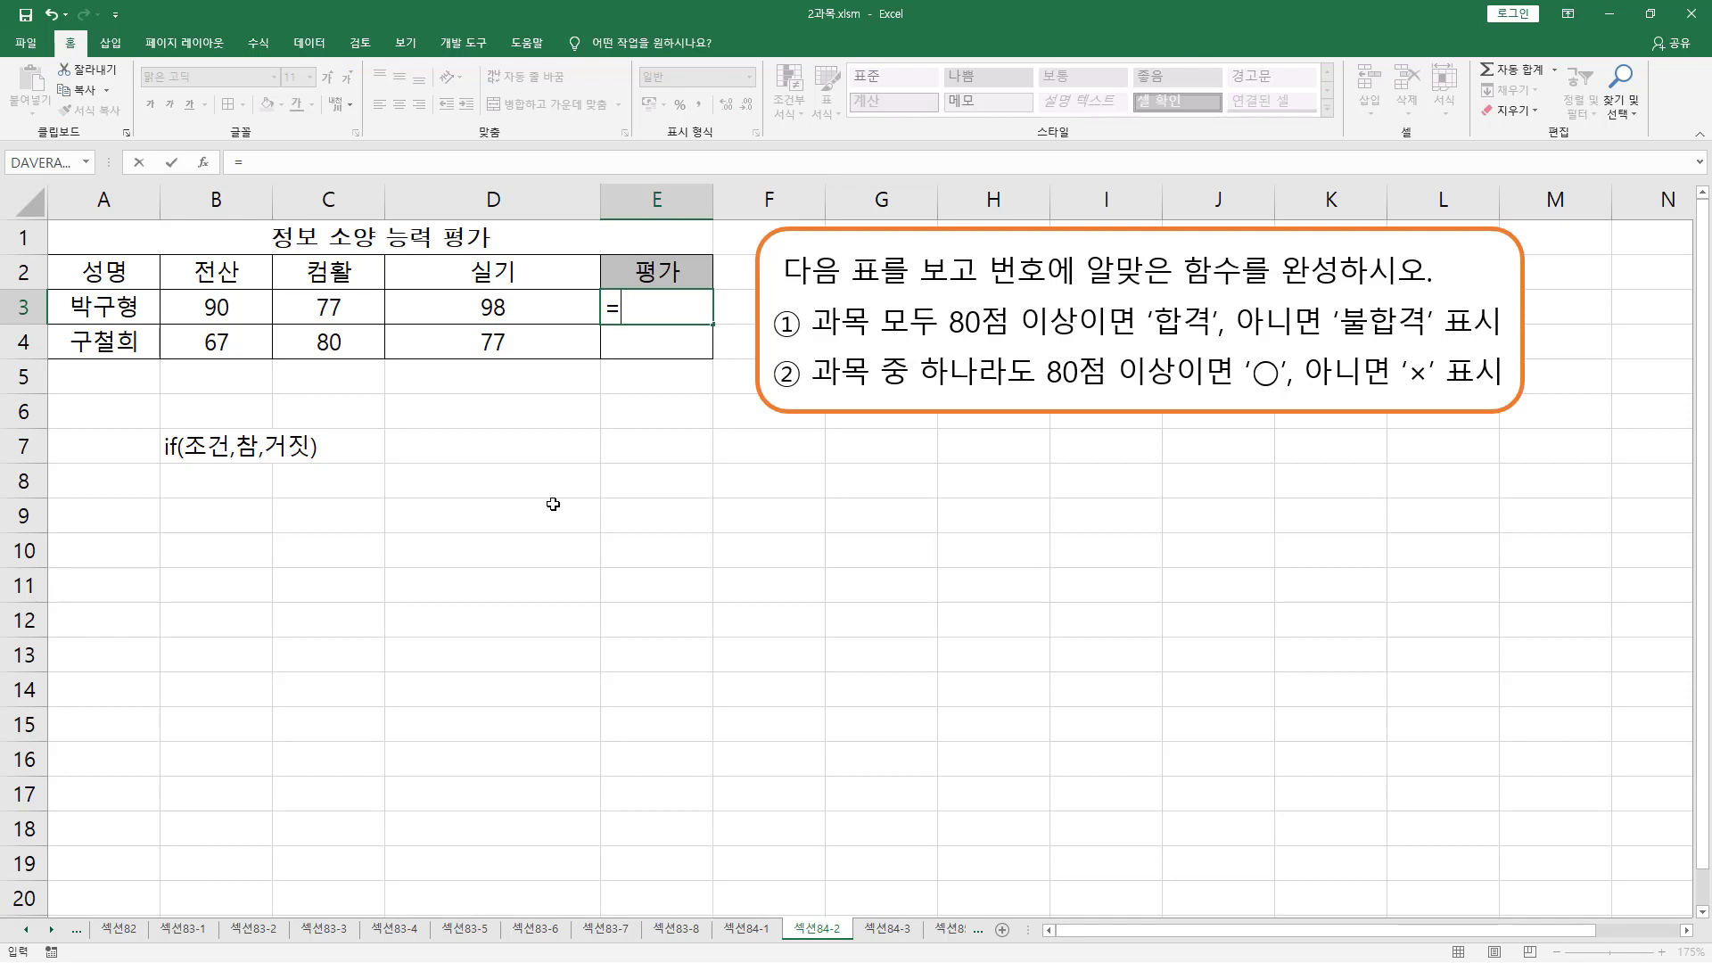
{"action": "type", "text": "if)"}
{"action": "key", "text": "BackSpace"}
{"action": "type", "text": "("}
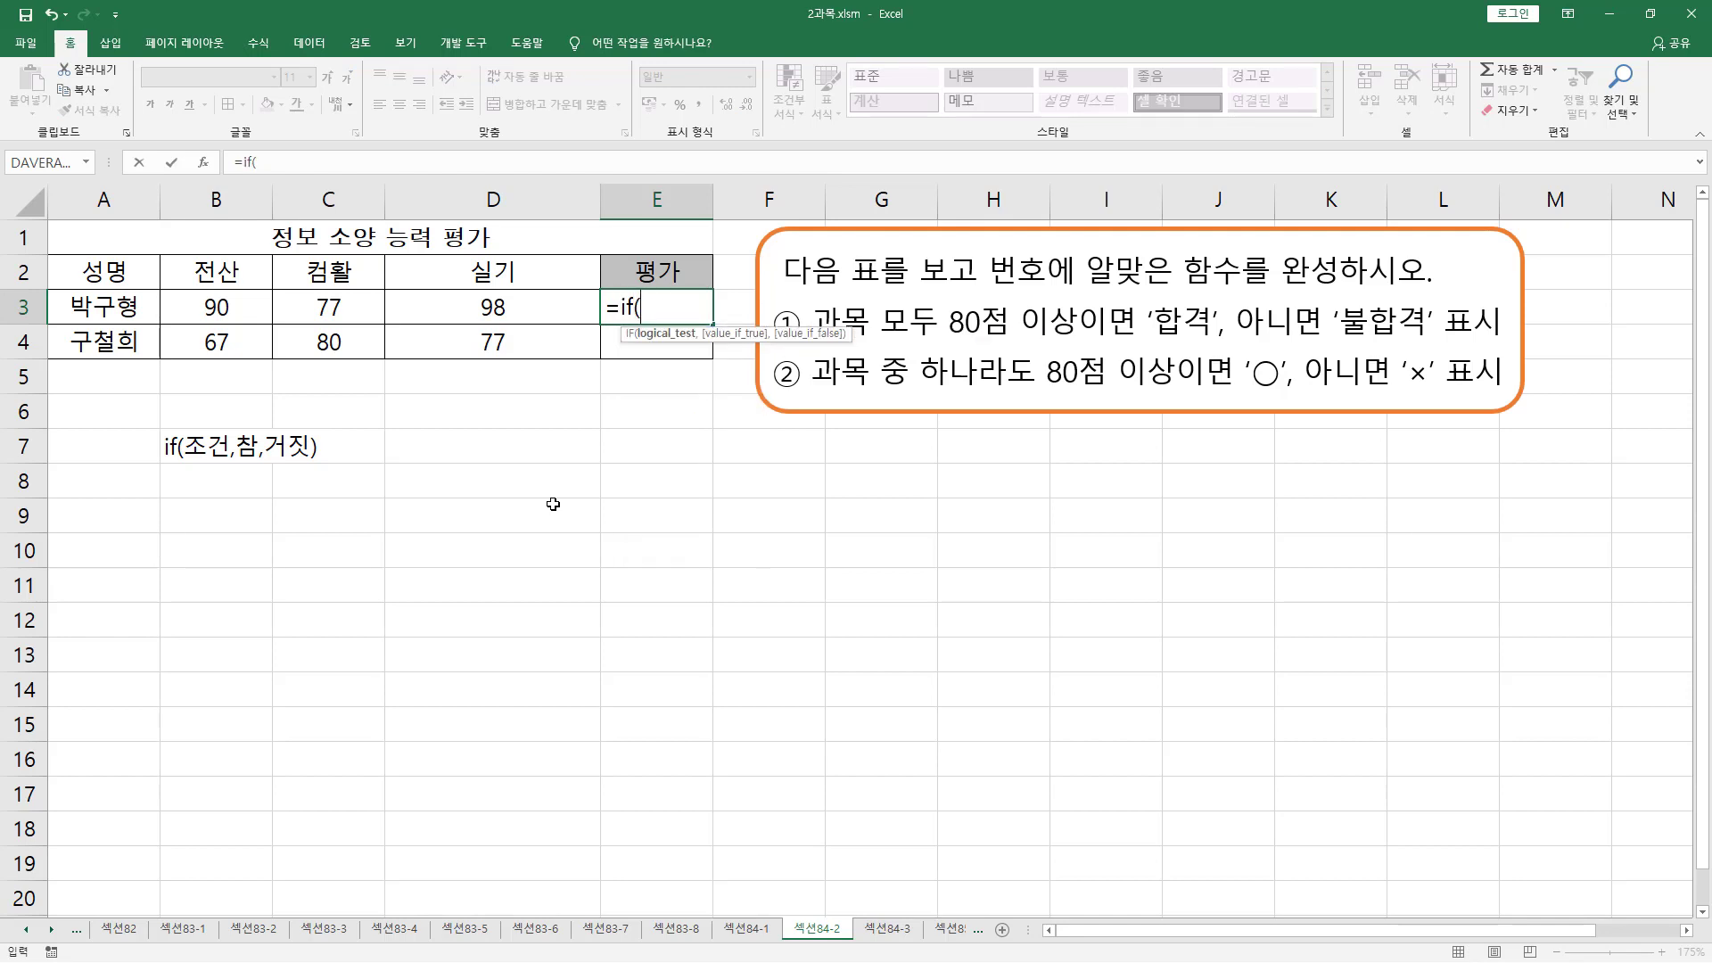
{"action": "left_click", "coordinate": [500, 305]}
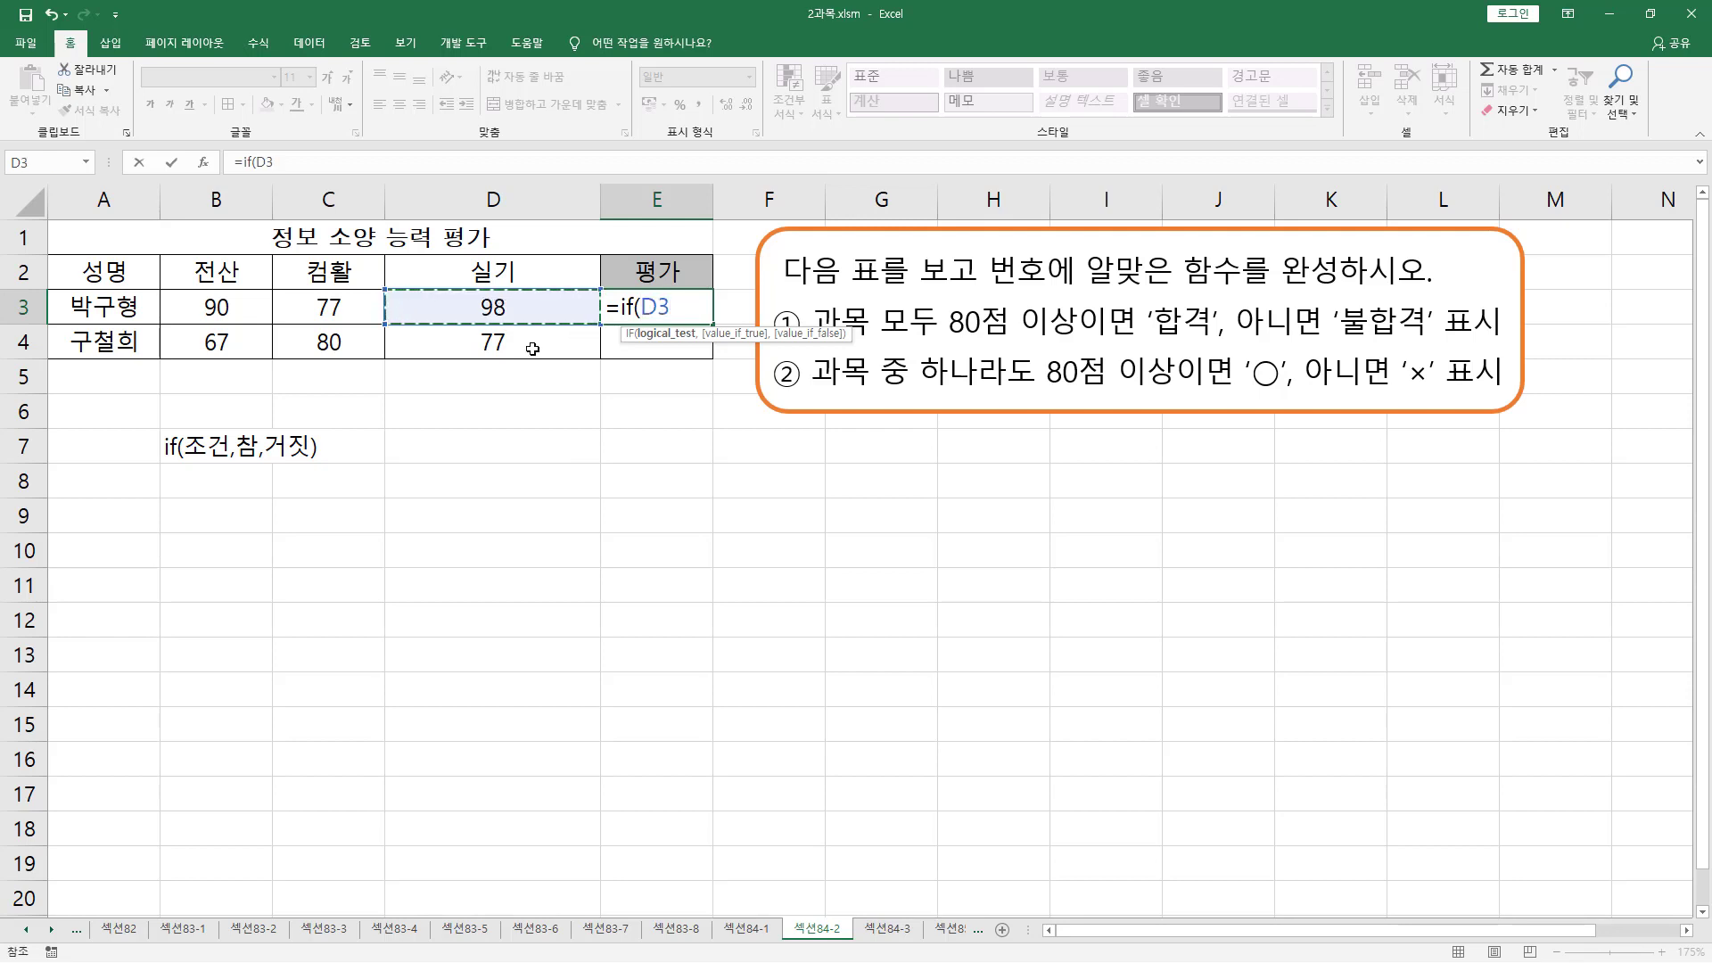
{"action": "type", "text": ">="}
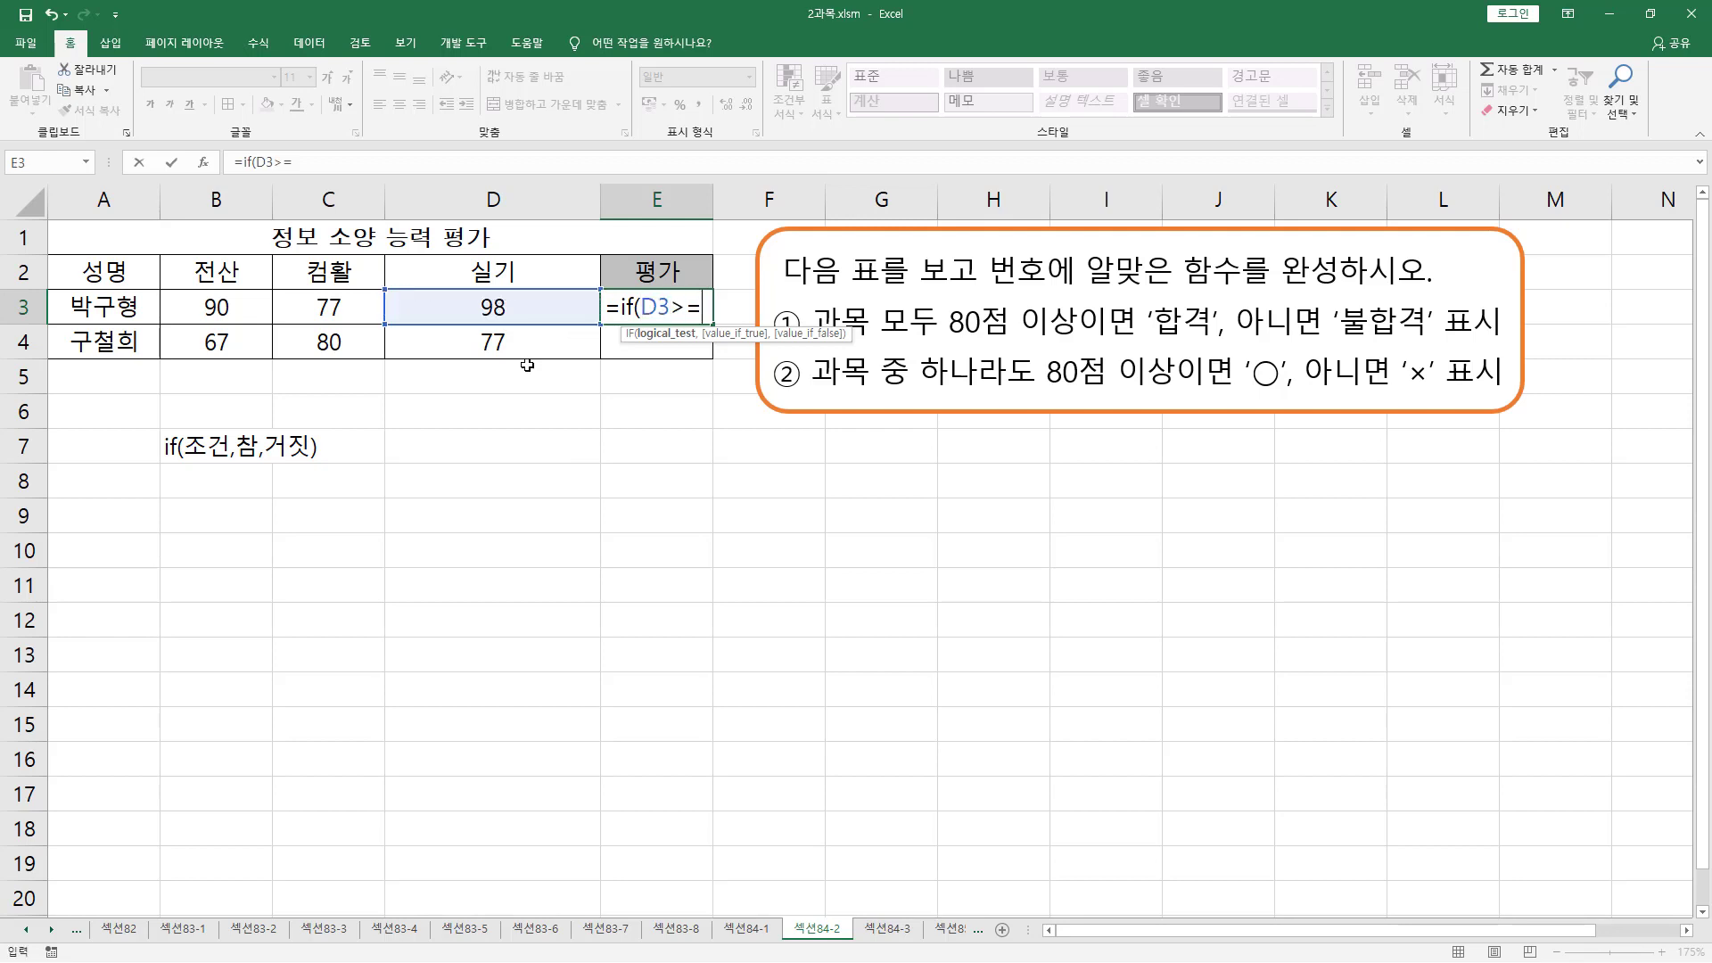
{"action": "type", "text": "80,\"g"}
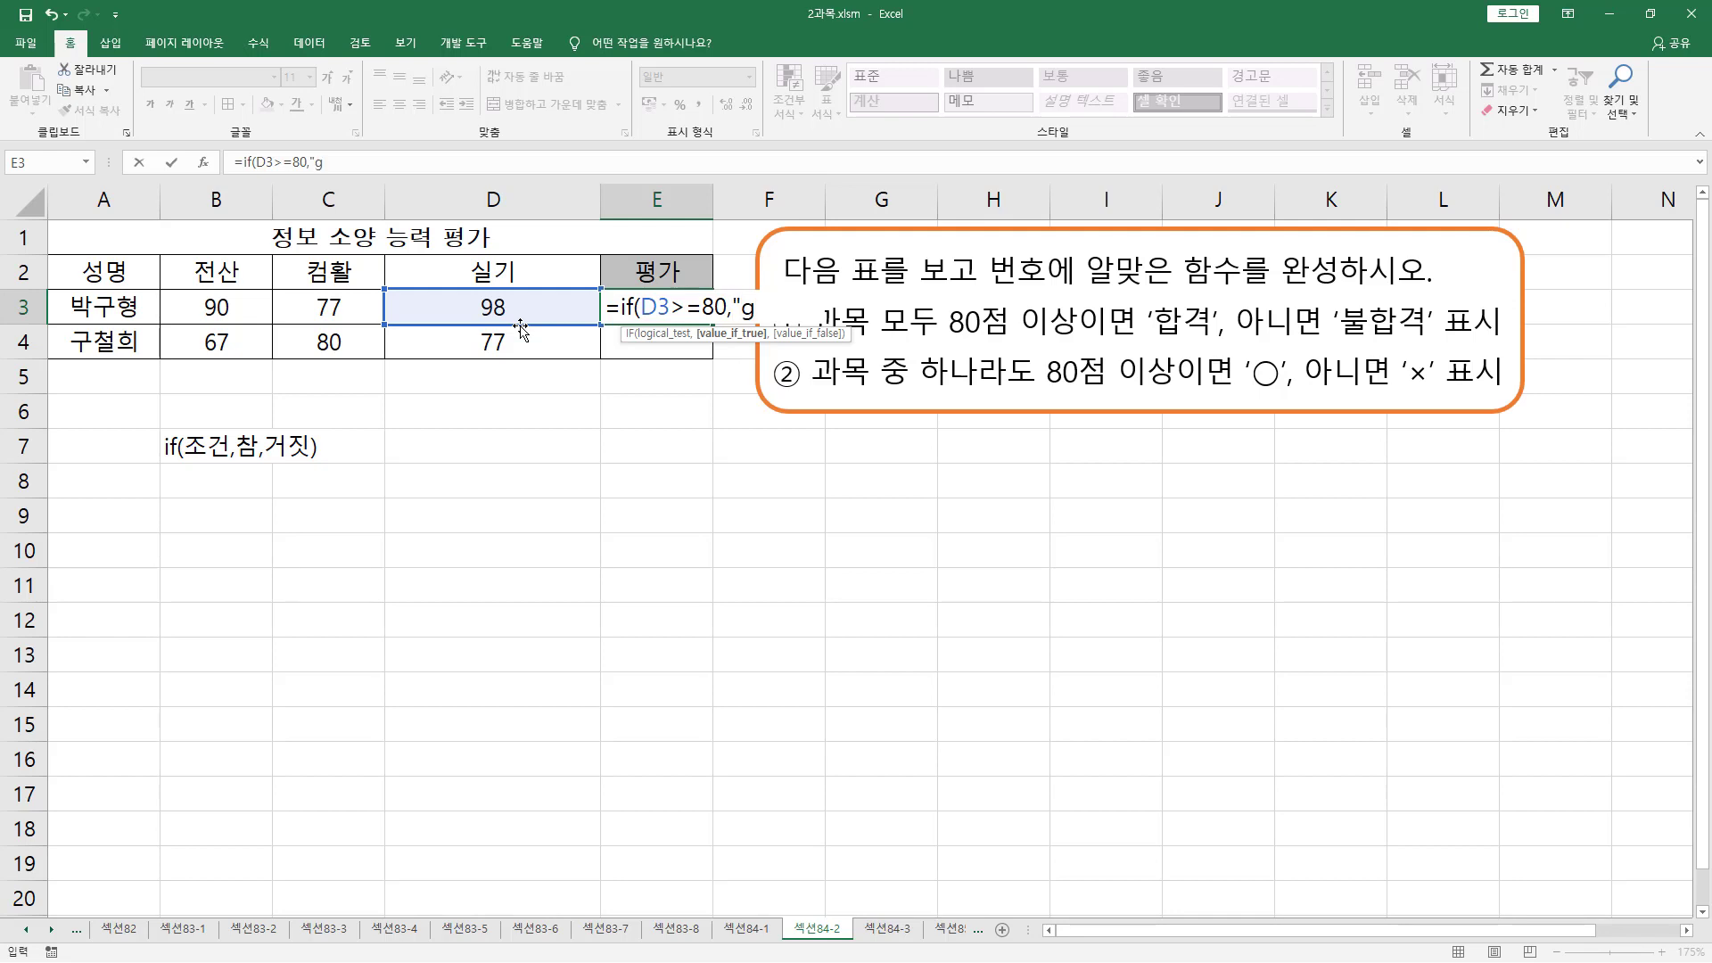
{"action": "key", "text": "BackSpace"}
{"action": "key", "text": "BackSpace"}
{"action": "type", "text": "합격\","}
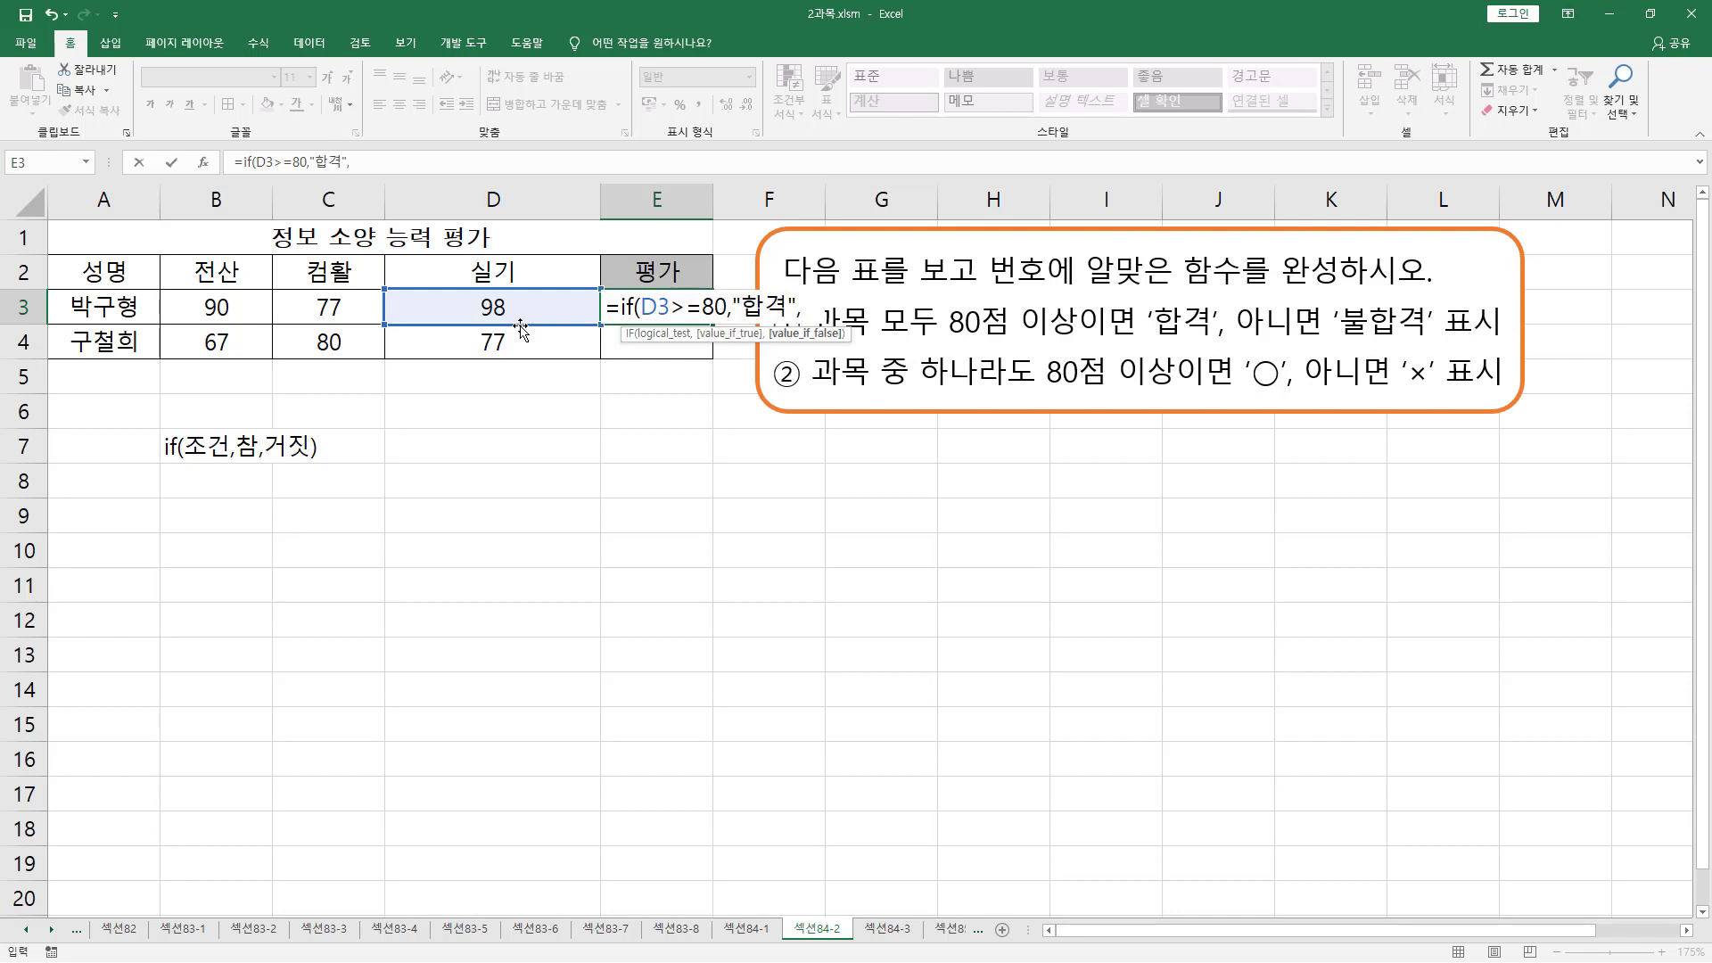
{"action": "type", "text": "\"불합겨"}
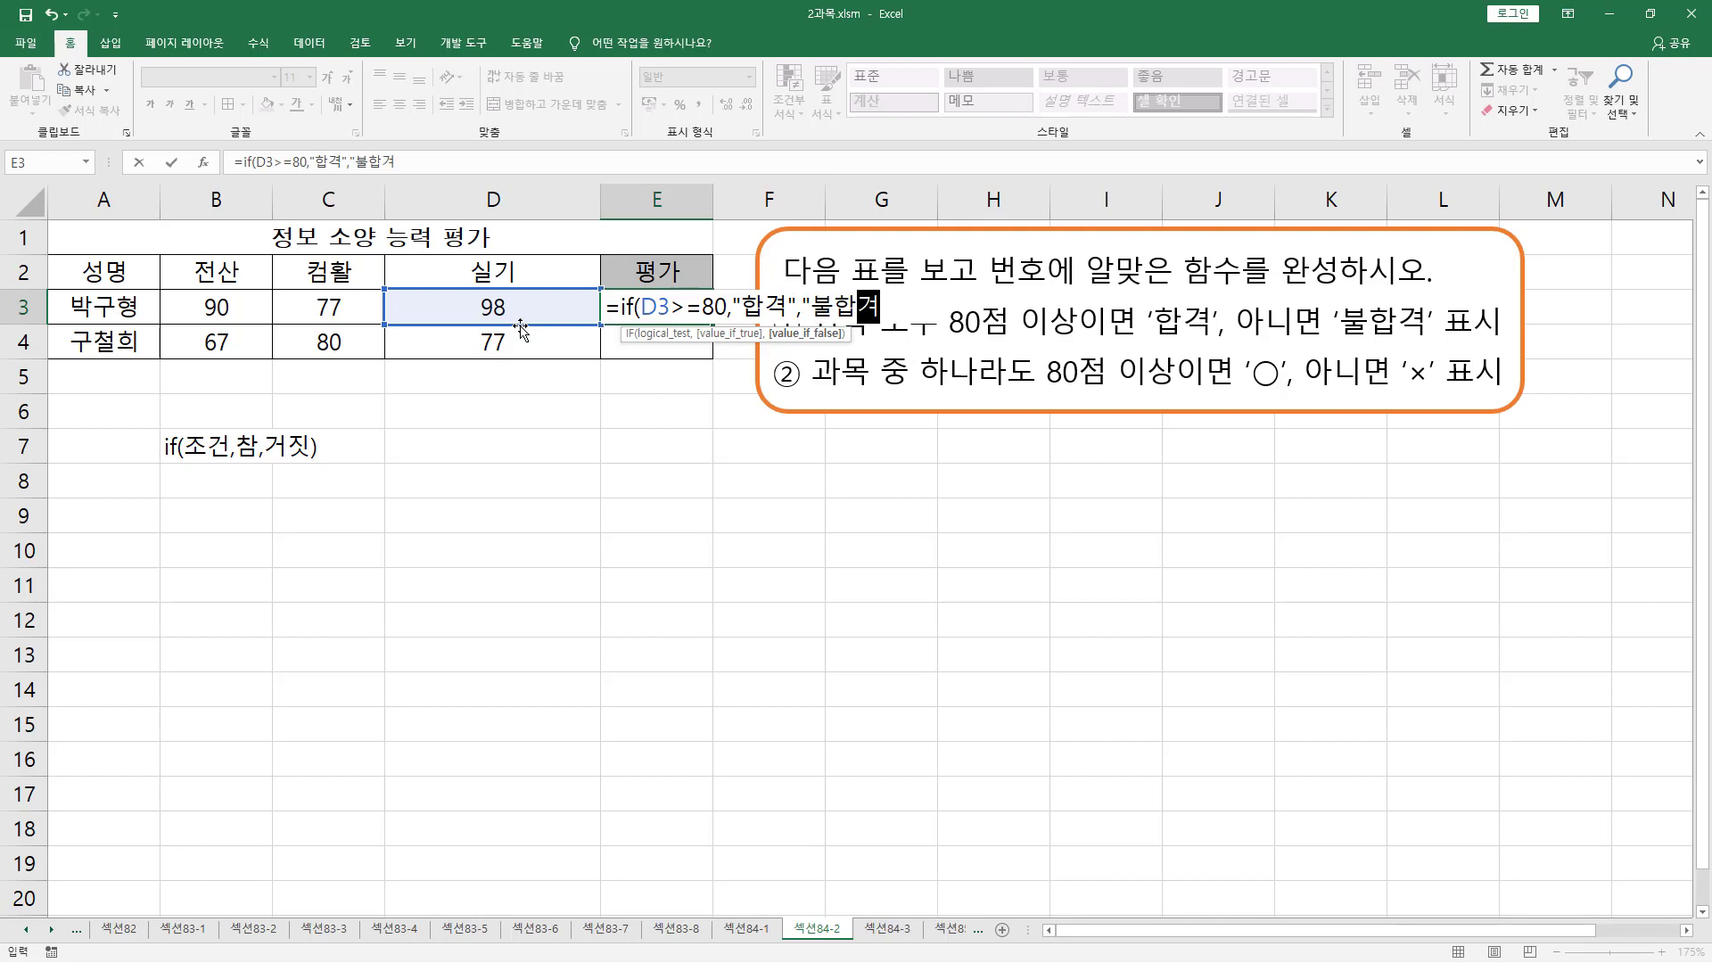
{"action": "type", "text": "\")"}
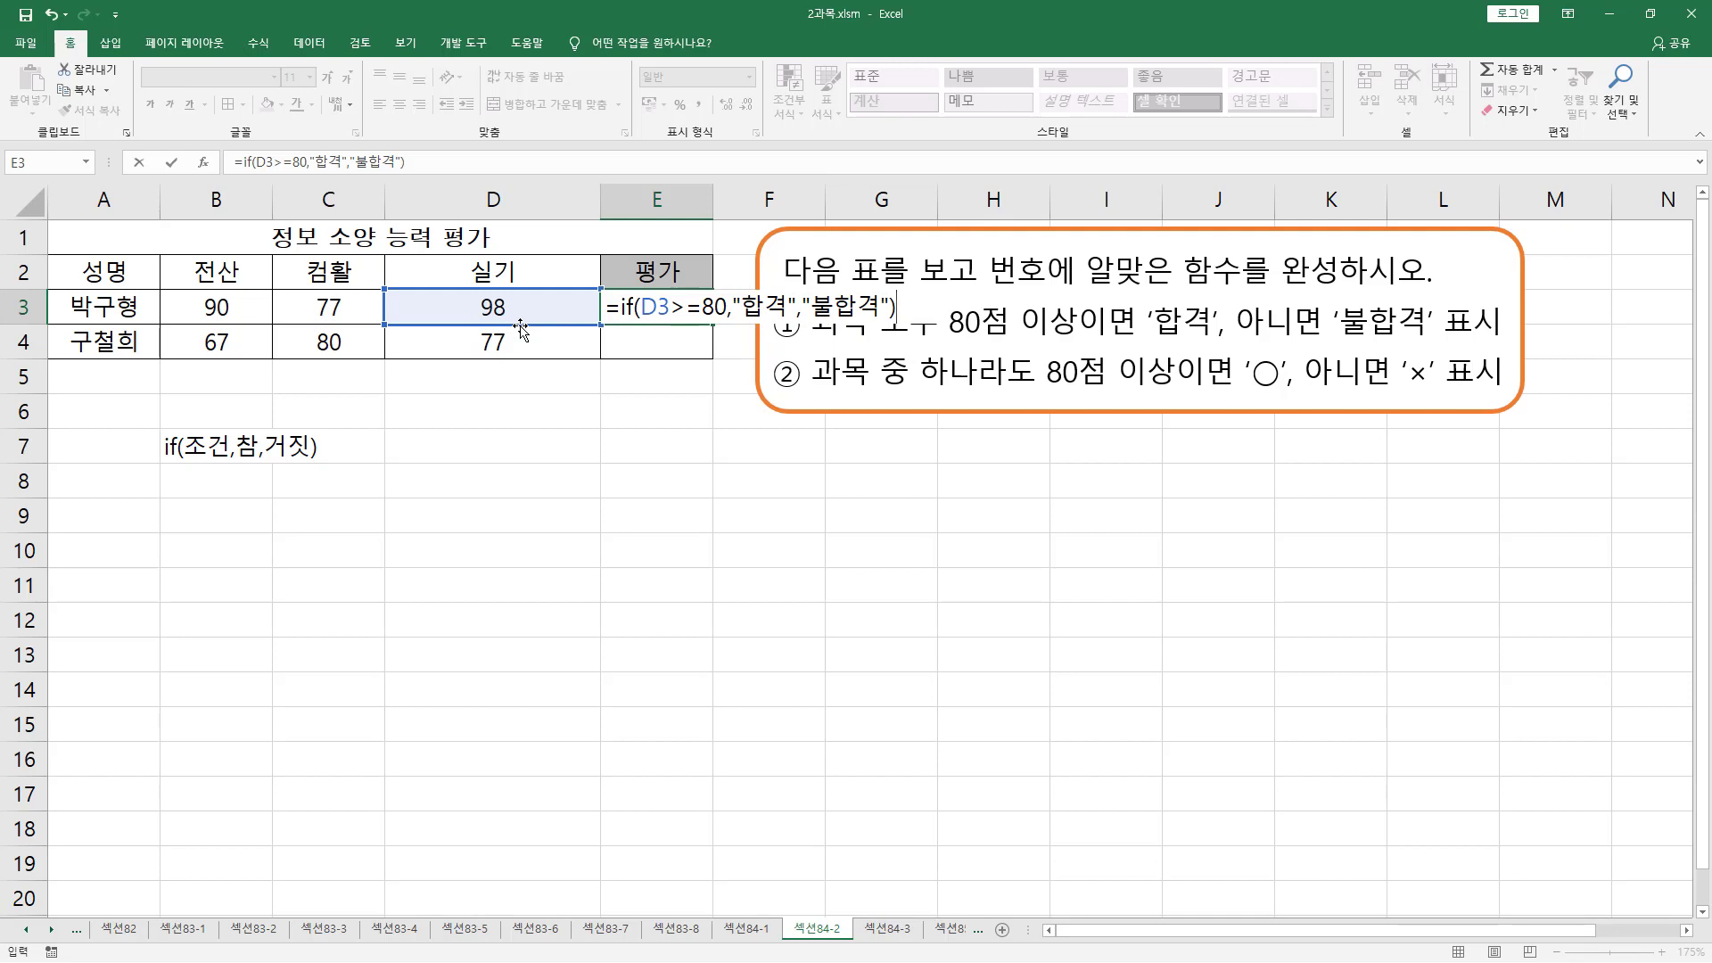
{"action": "key", "text": "Return"}
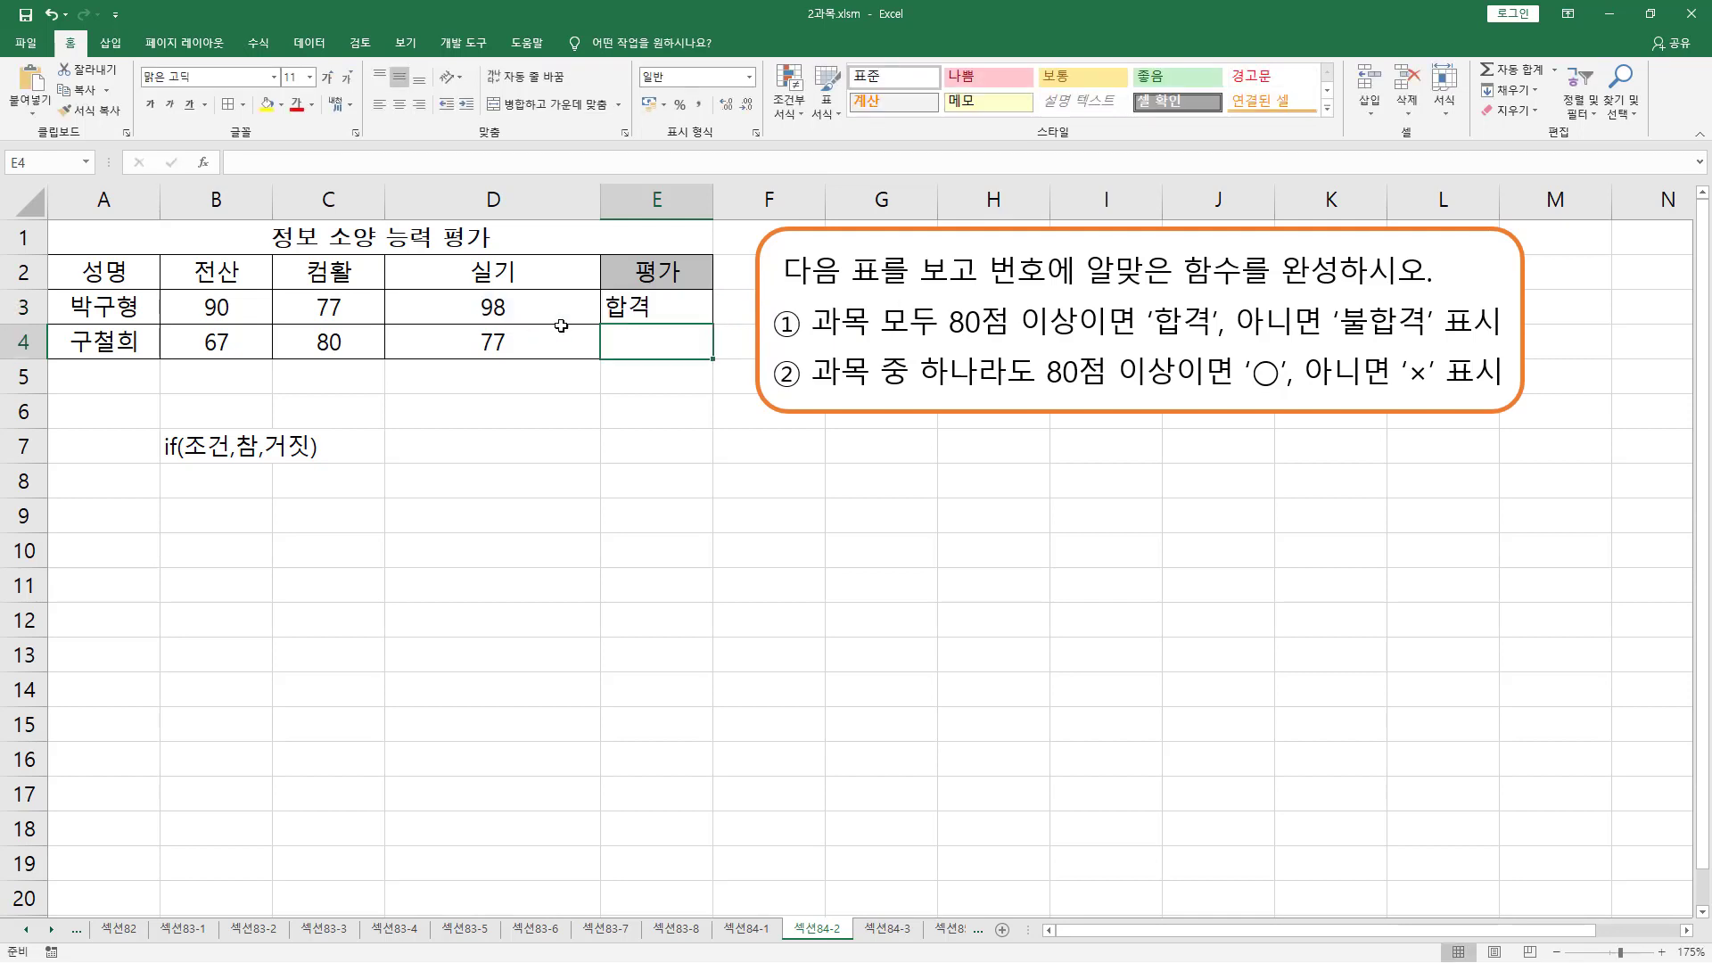
Step: Test the IF formula by setting the 실기 score in D3 to 70, and undo that change
{"action": "left_click", "coordinate": [630, 306]}
{"action": "left_click", "coordinate": [646, 421]}
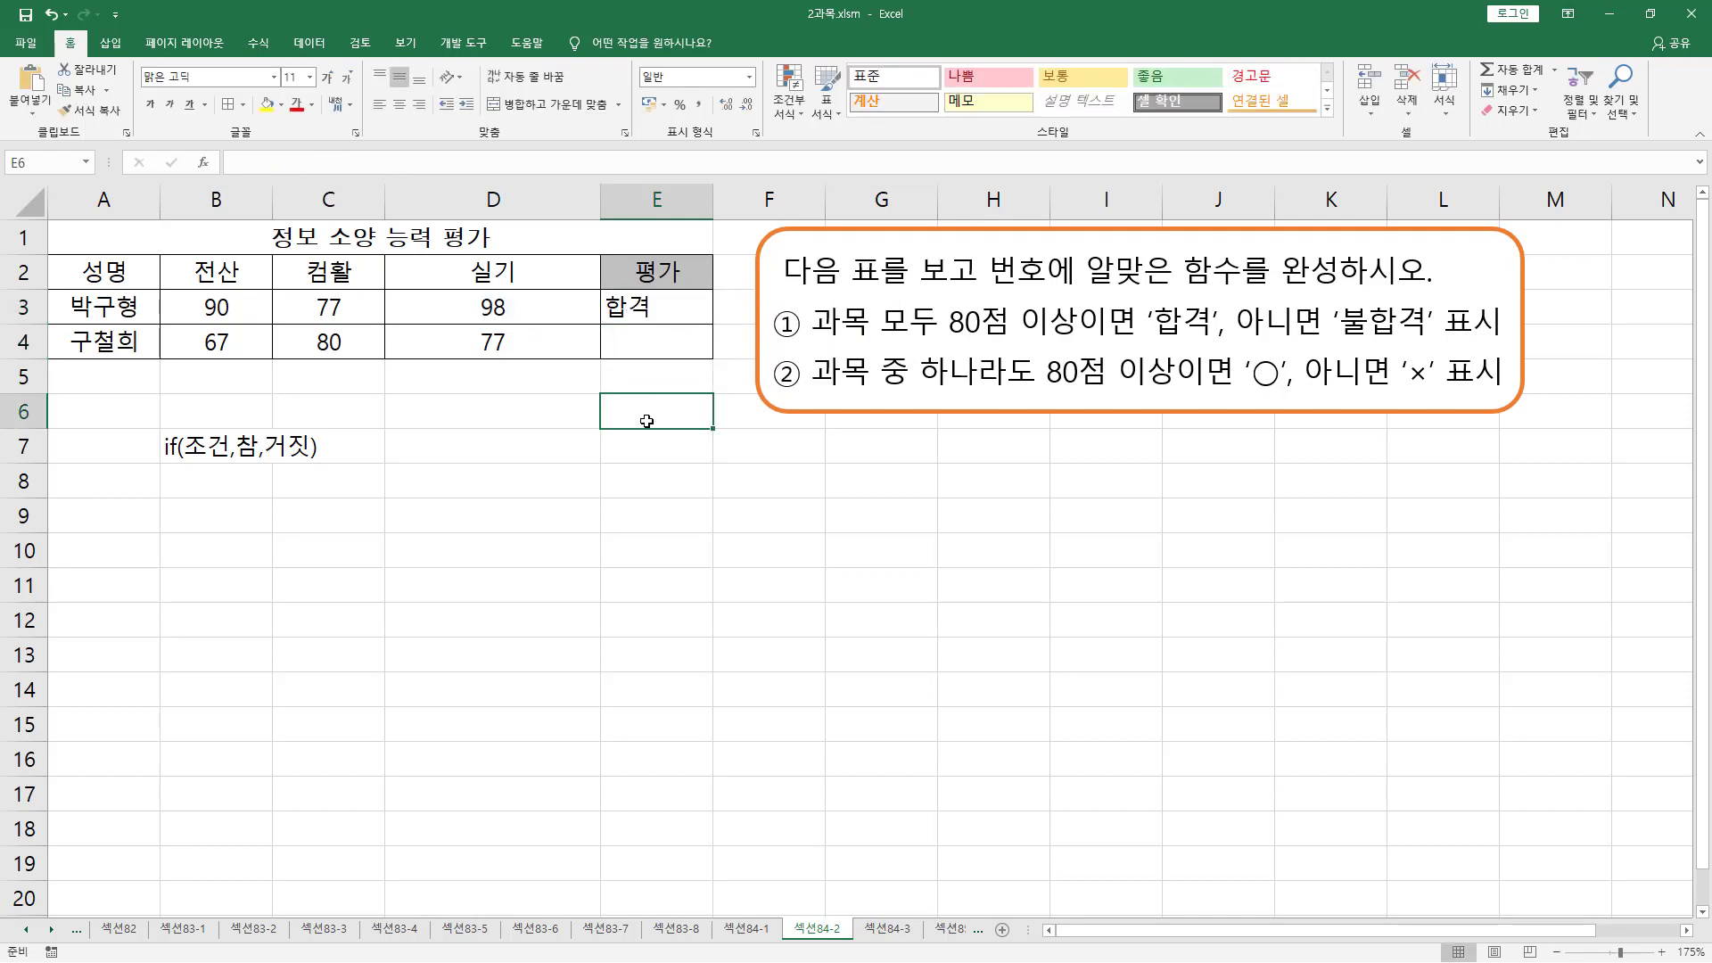
{"action": "left_click", "coordinate": [532, 304]}
{"action": "type", "text": "70"}
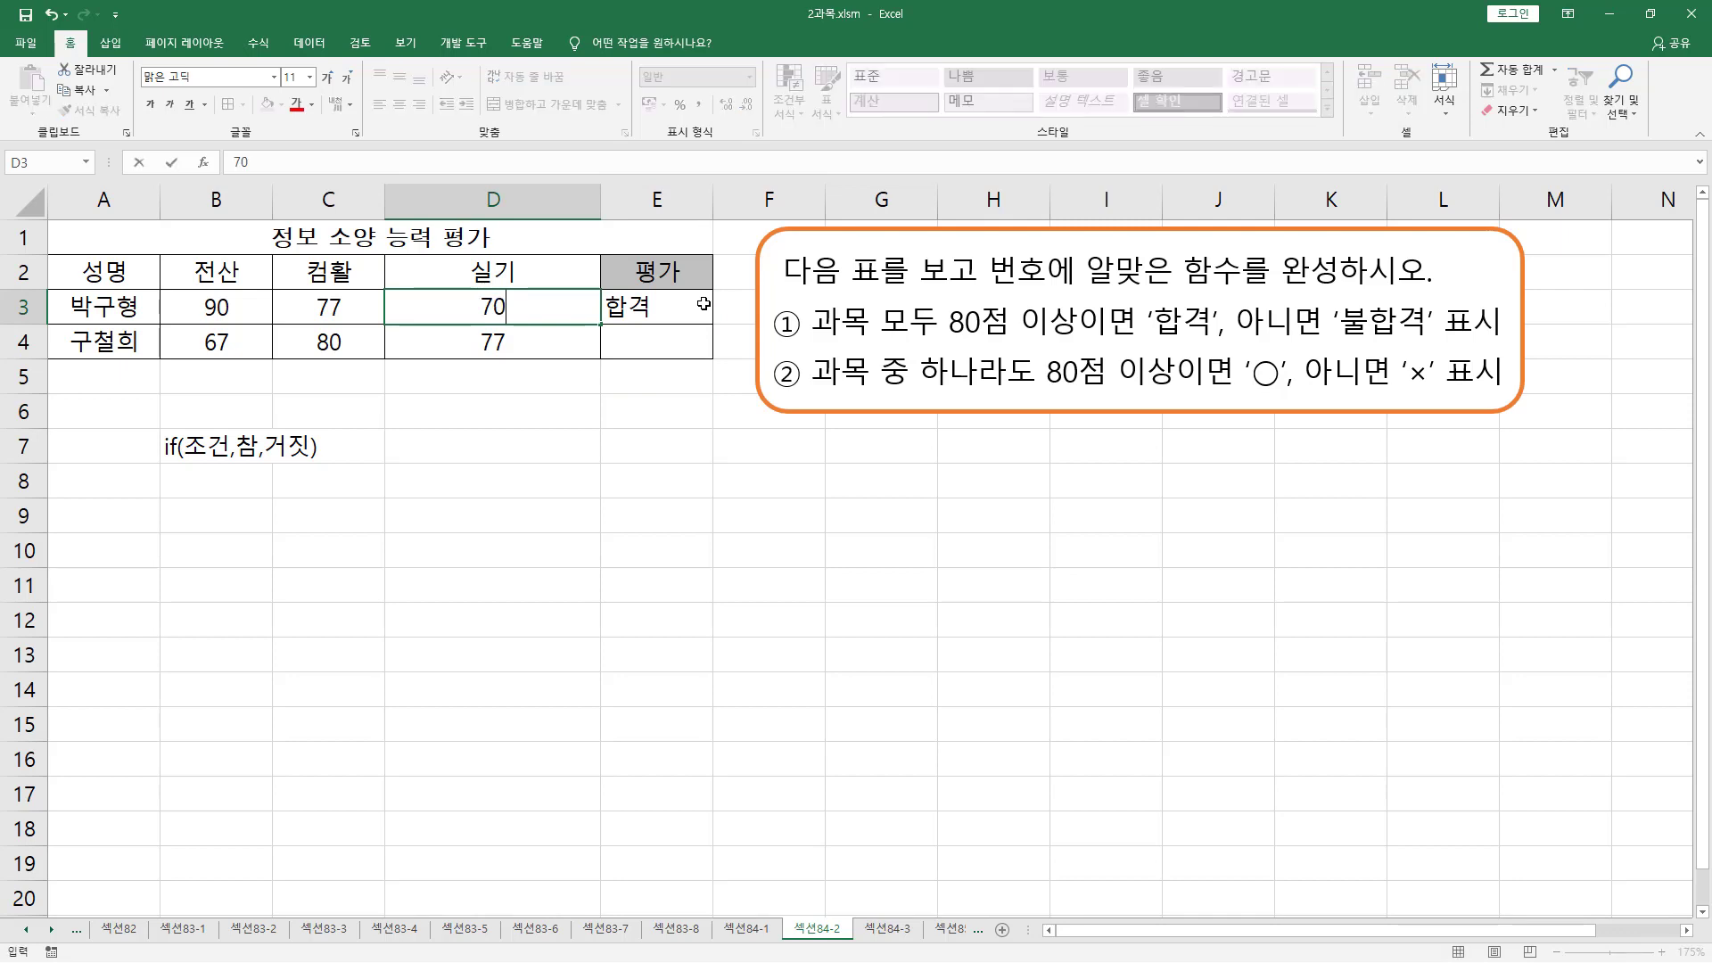
{"action": "key", "text": "Return"}
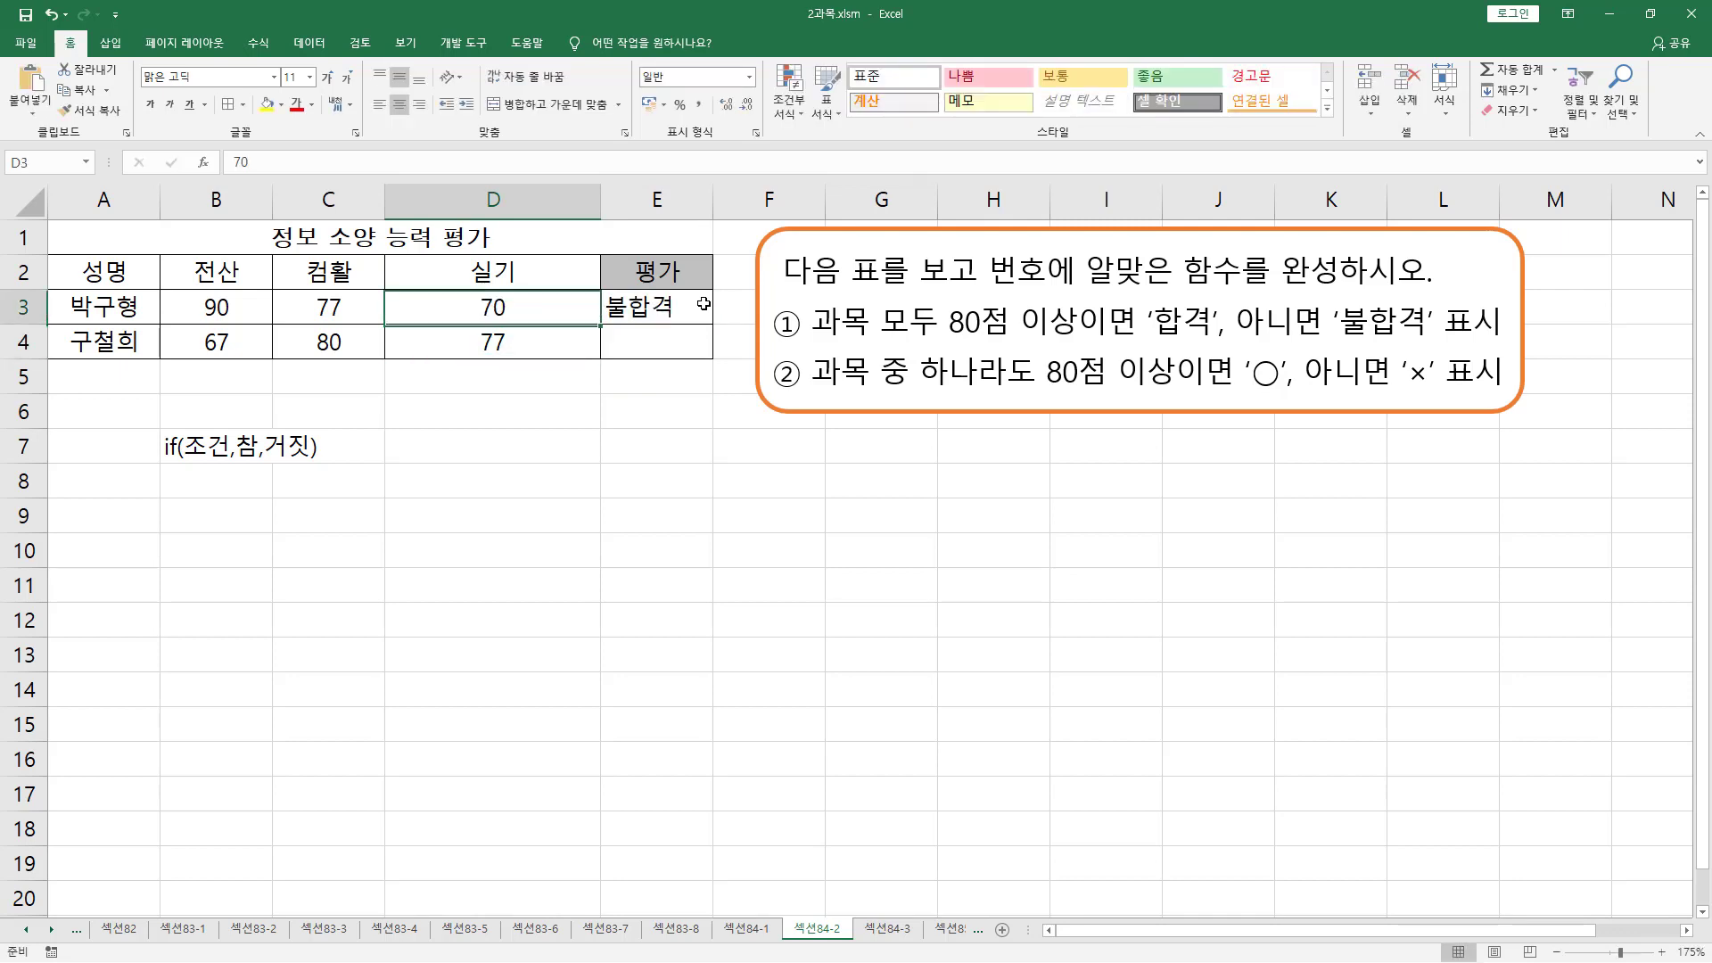
{"action": "left_click", "coordinate": [703, 304]}
{"action": "key", "text": "Left"}
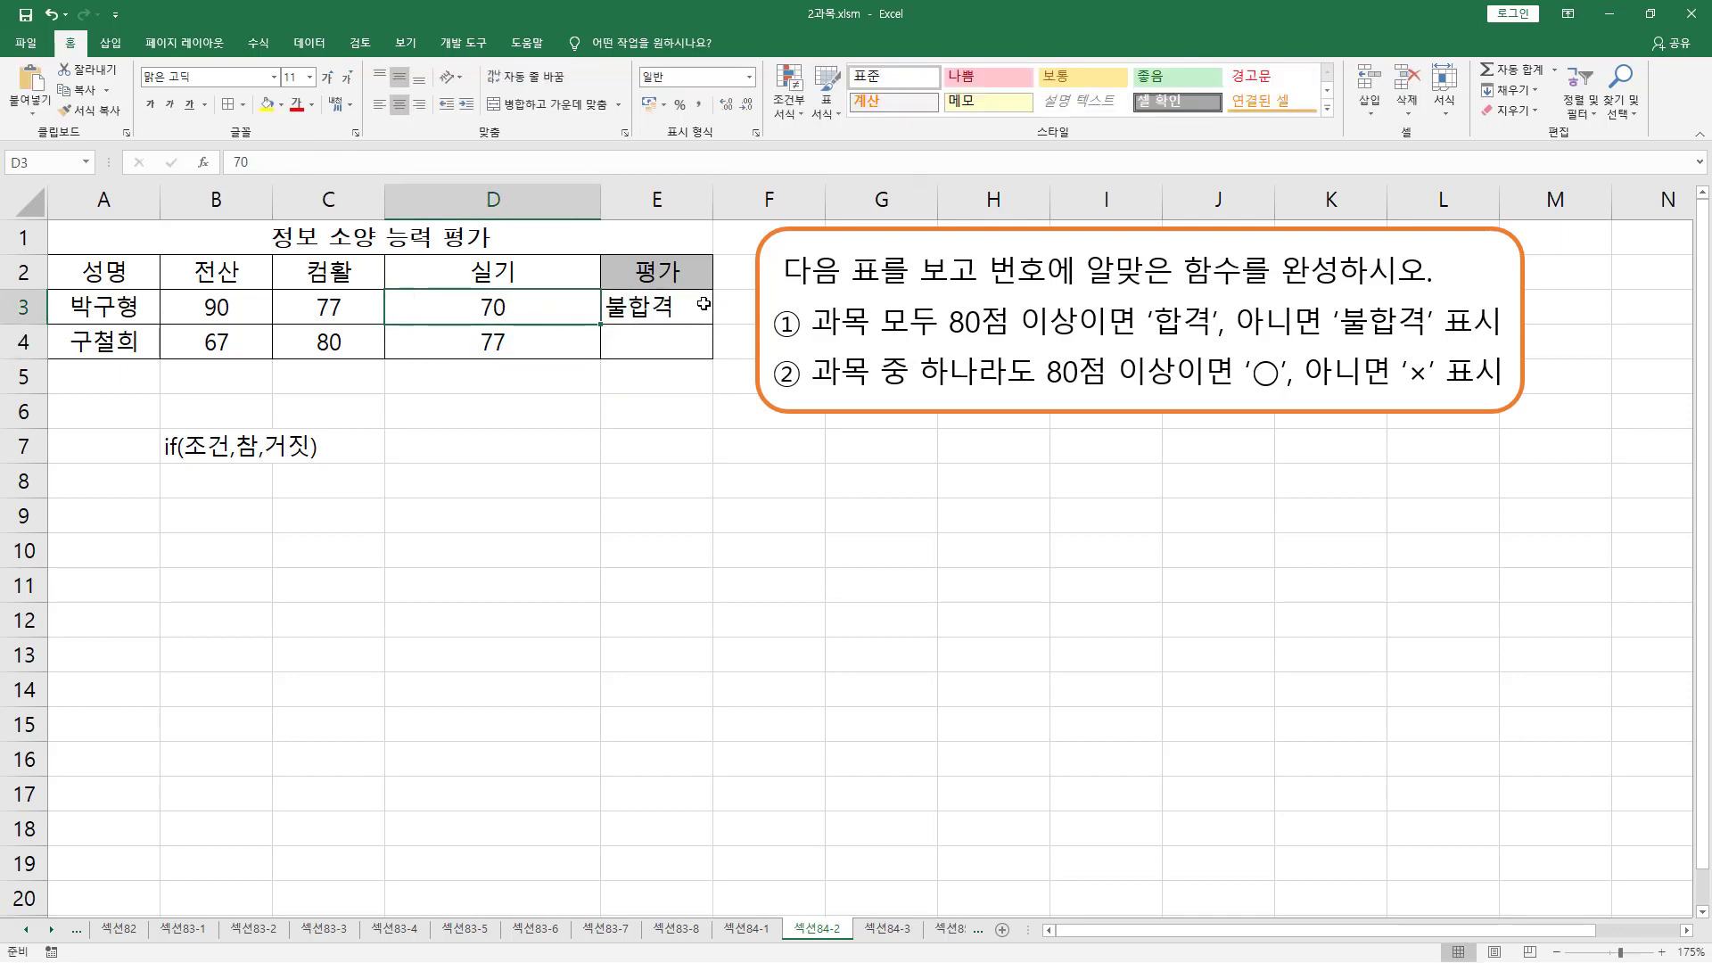
{"action": "key", "text": "ctrl+z"}
Step: Copy the formula text from E3 and paste it into B8 as plain text below the IF syntax note
{"action": "left_click", "coordinate": [704, 304]}
{"action": "double_click", "coordinate": [703, 304]}
{"action": "left_click_drag", "start_coordinate": [607, 308], "coordinate": [1111, 309]}
{"action": "key", "text": "ctrl+c"}
{"action": "key", "text": "Escape"}
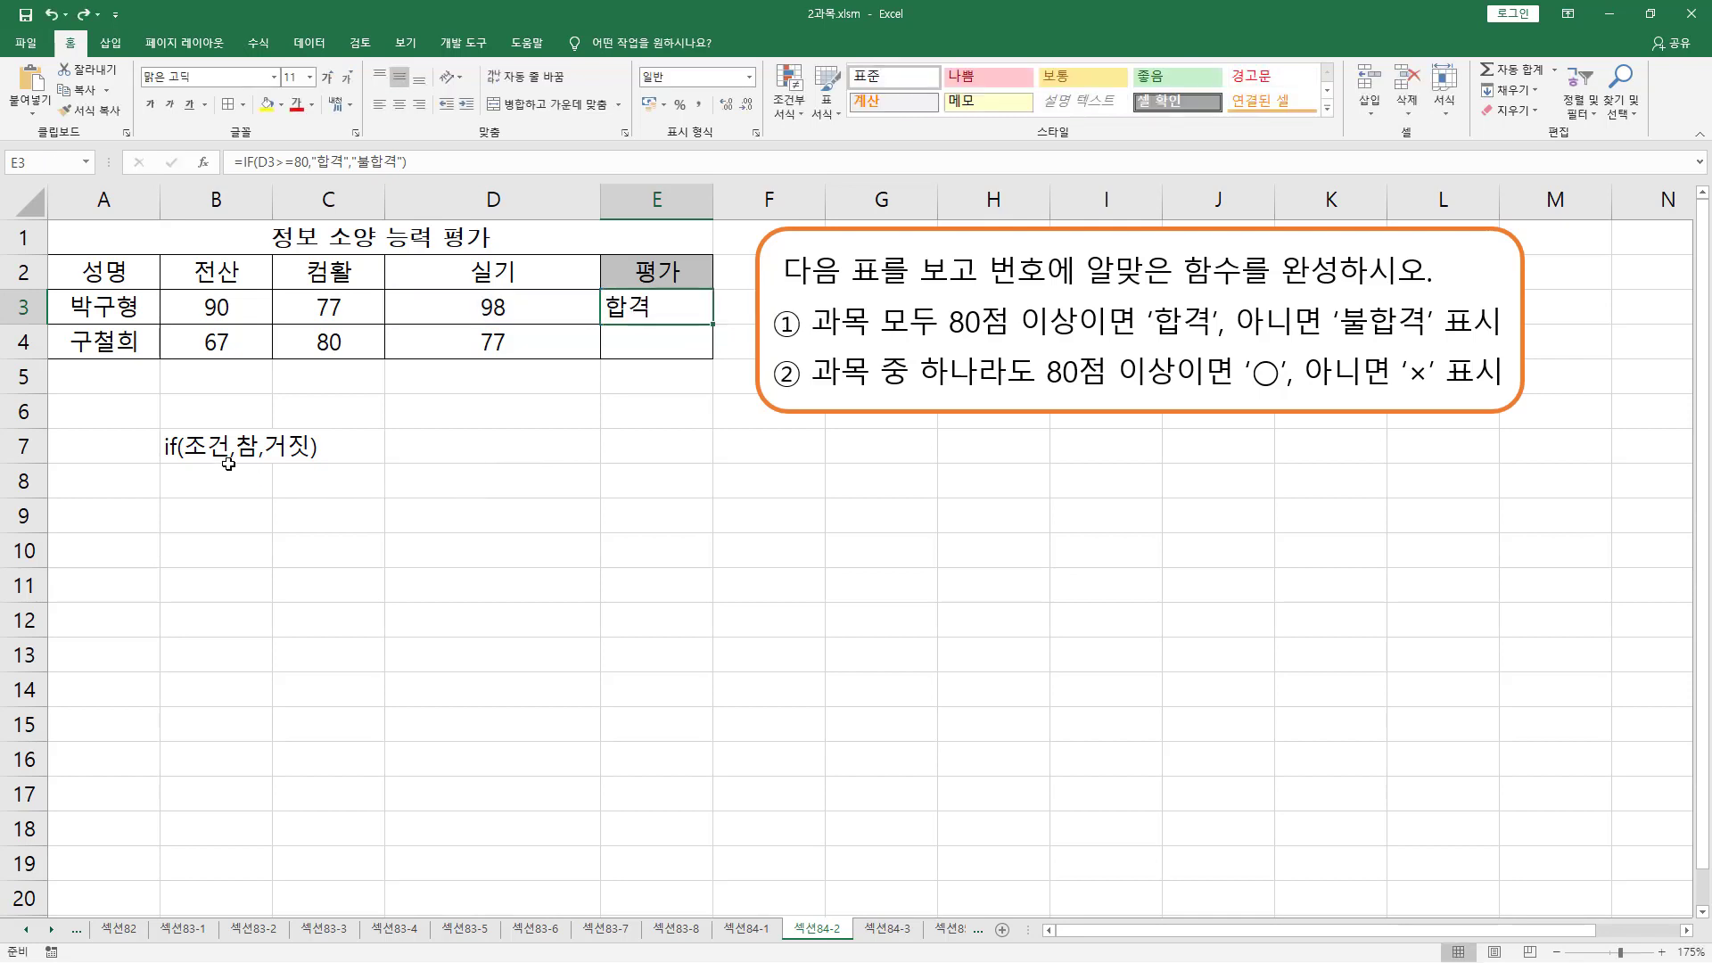
{"action": "double_click", "coordinate": [219, 474]}
{"action": "key", "text": "ctrl+v"}
{"action": "key", "text": "Return"}
{"action": "key", "text": "ctrl+2"}
{"action": "left_click_drag", "start_coordinate": [209, 496], "coordinate": [440, 501]}
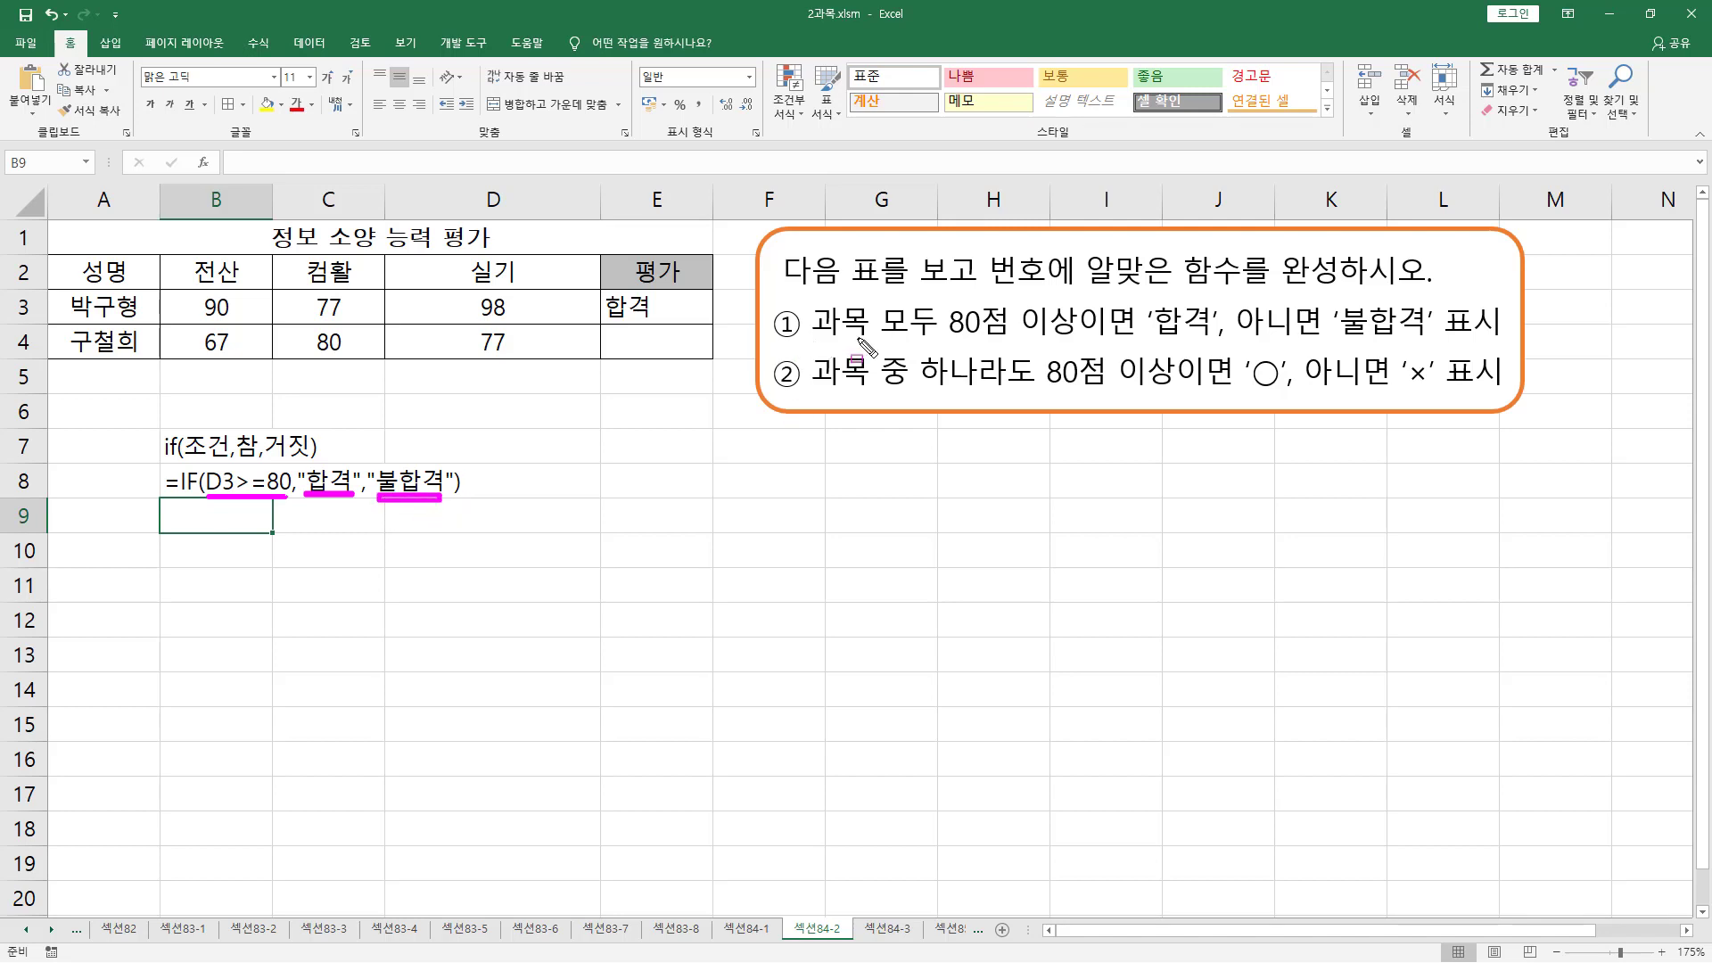
{"action": "mouse_move", "coordinate": [221, 294]}
{"action": "left_mouse_down"}
{"action": "mouse_move", "coordinate": [251, 327]}
{"action": "mouse_move", "coordinate": [346, 321]}
{"action": "left_mouse_up"}
{"action": "mouse_move", "coordinate": [474, 292]}
{"action": "left_mouse_down"}
{"action": "mouse_move", "coordinate": [473, 312]}
{"action": "mouse_move", "coordinate": [511, 321]}
{"action": "left_mouse_up"}
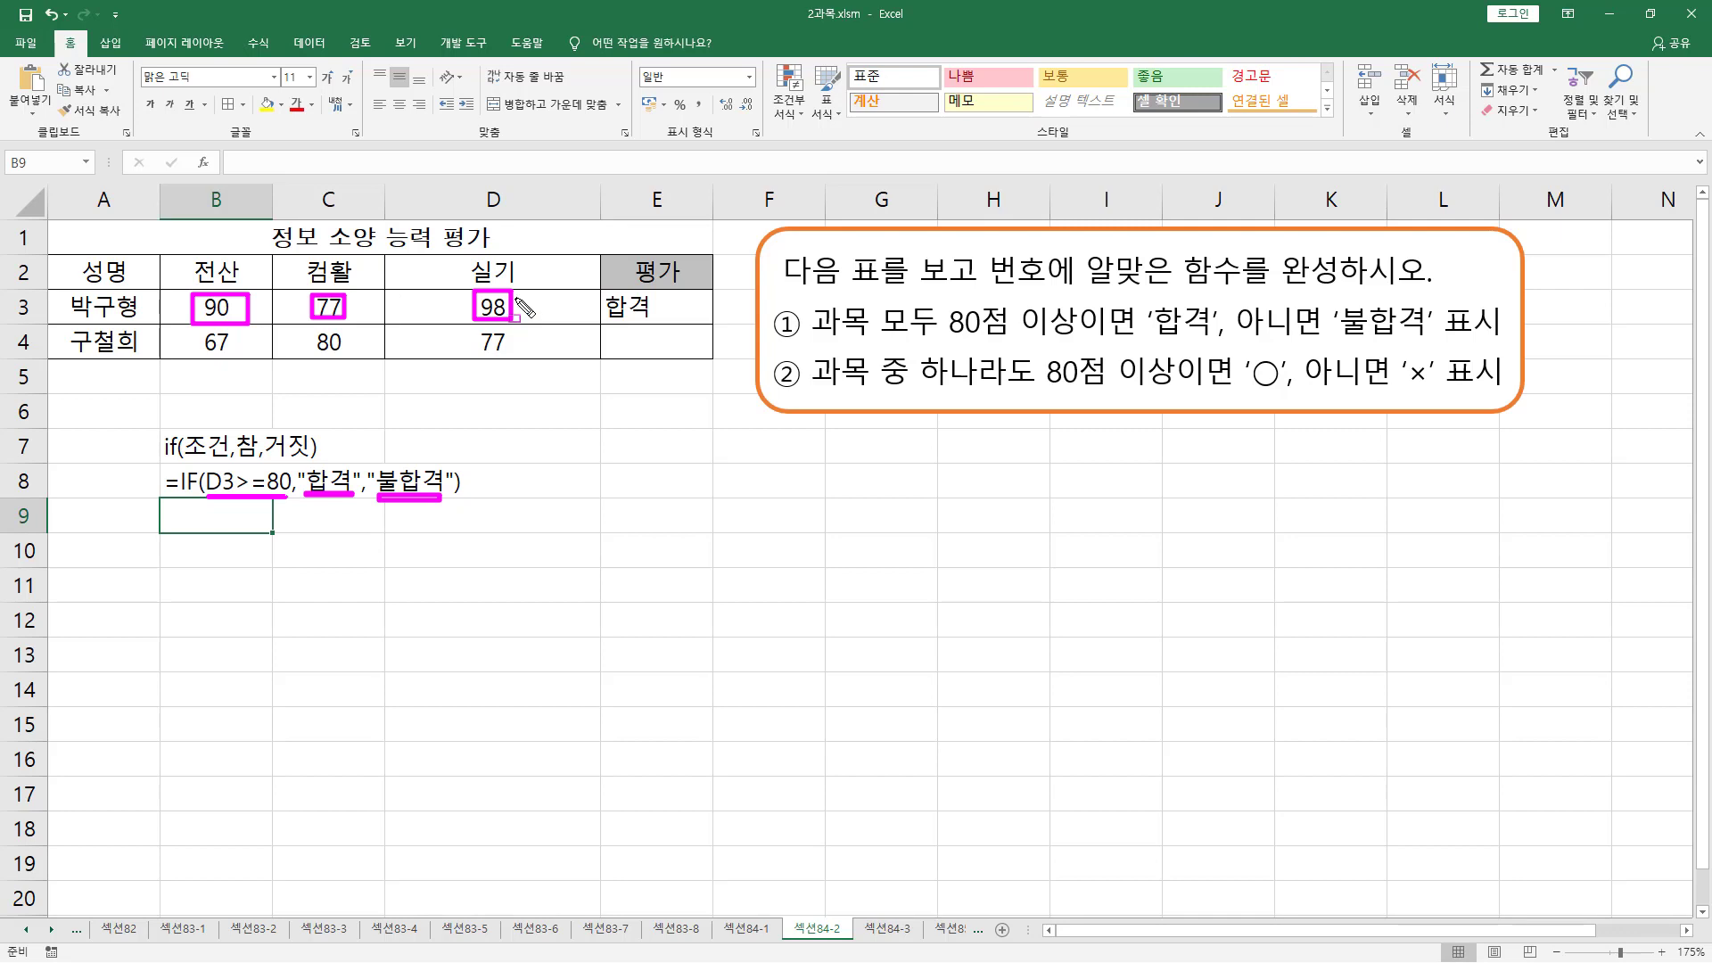
{"action": "mouse_move", "coordinate": [179, 286]}
{"action": "left_mouse_down"}
{"action": "mouse_move", "coordinate": [354, 334]}
{"action": "mouse_move", "coordinate": [545, 327]}
{"action": "left_mouse_up"}
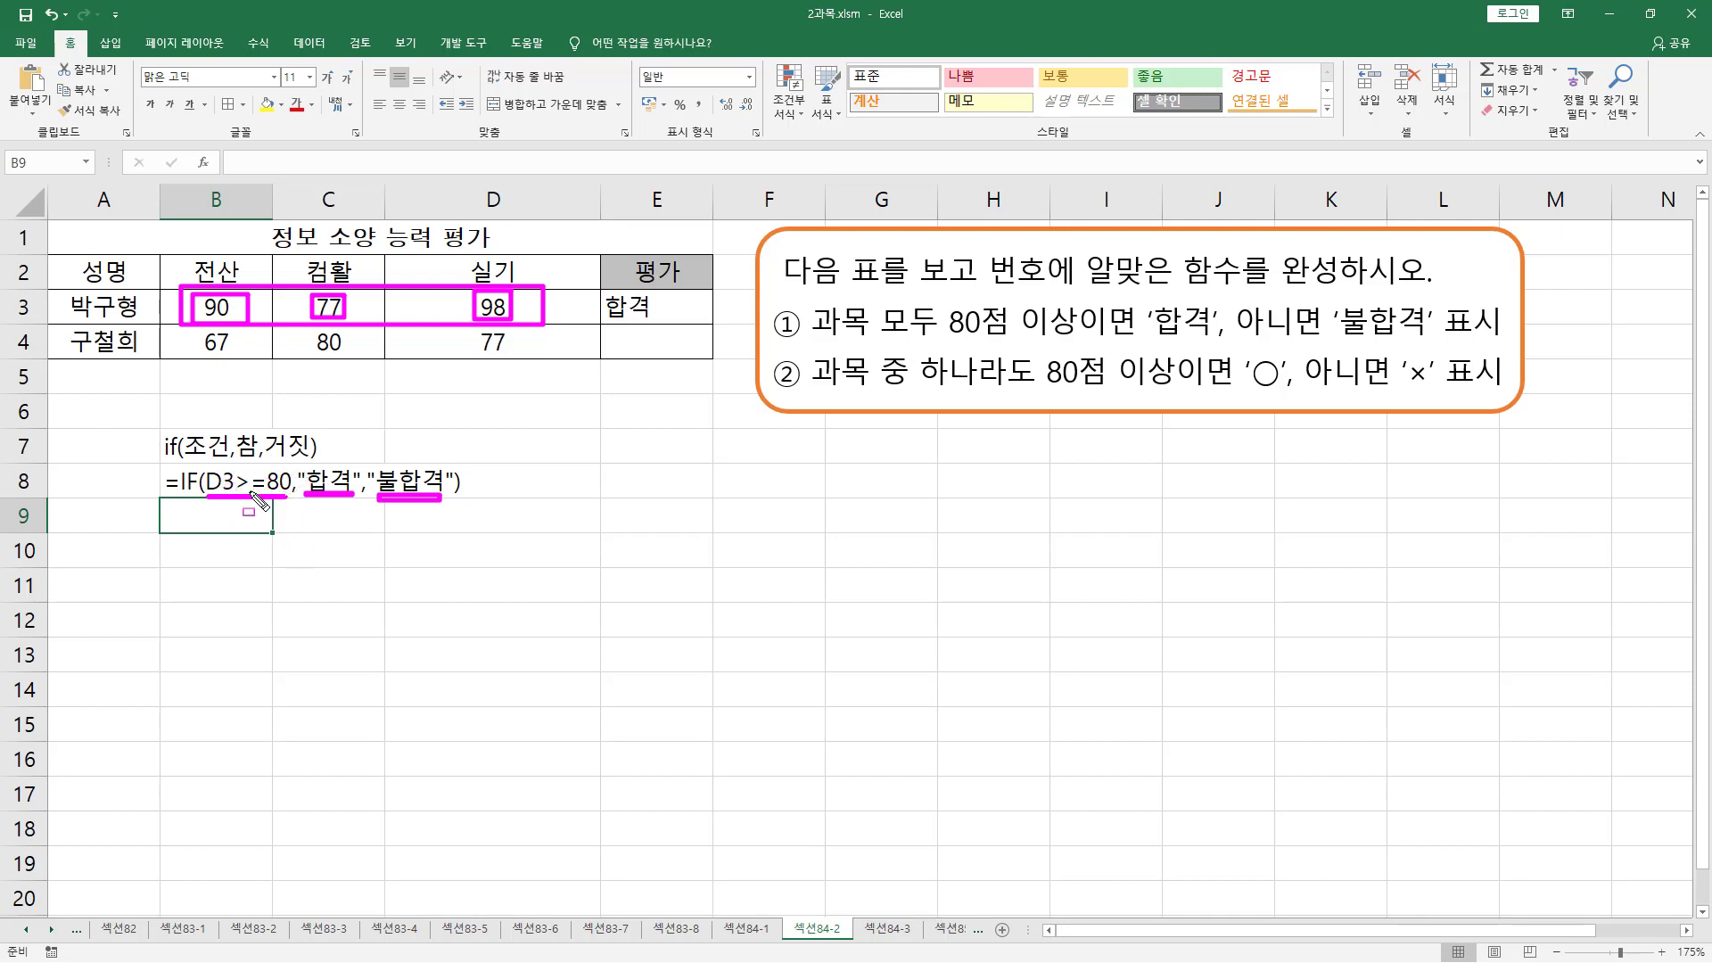
{"action": "key", "text": "Escape"}
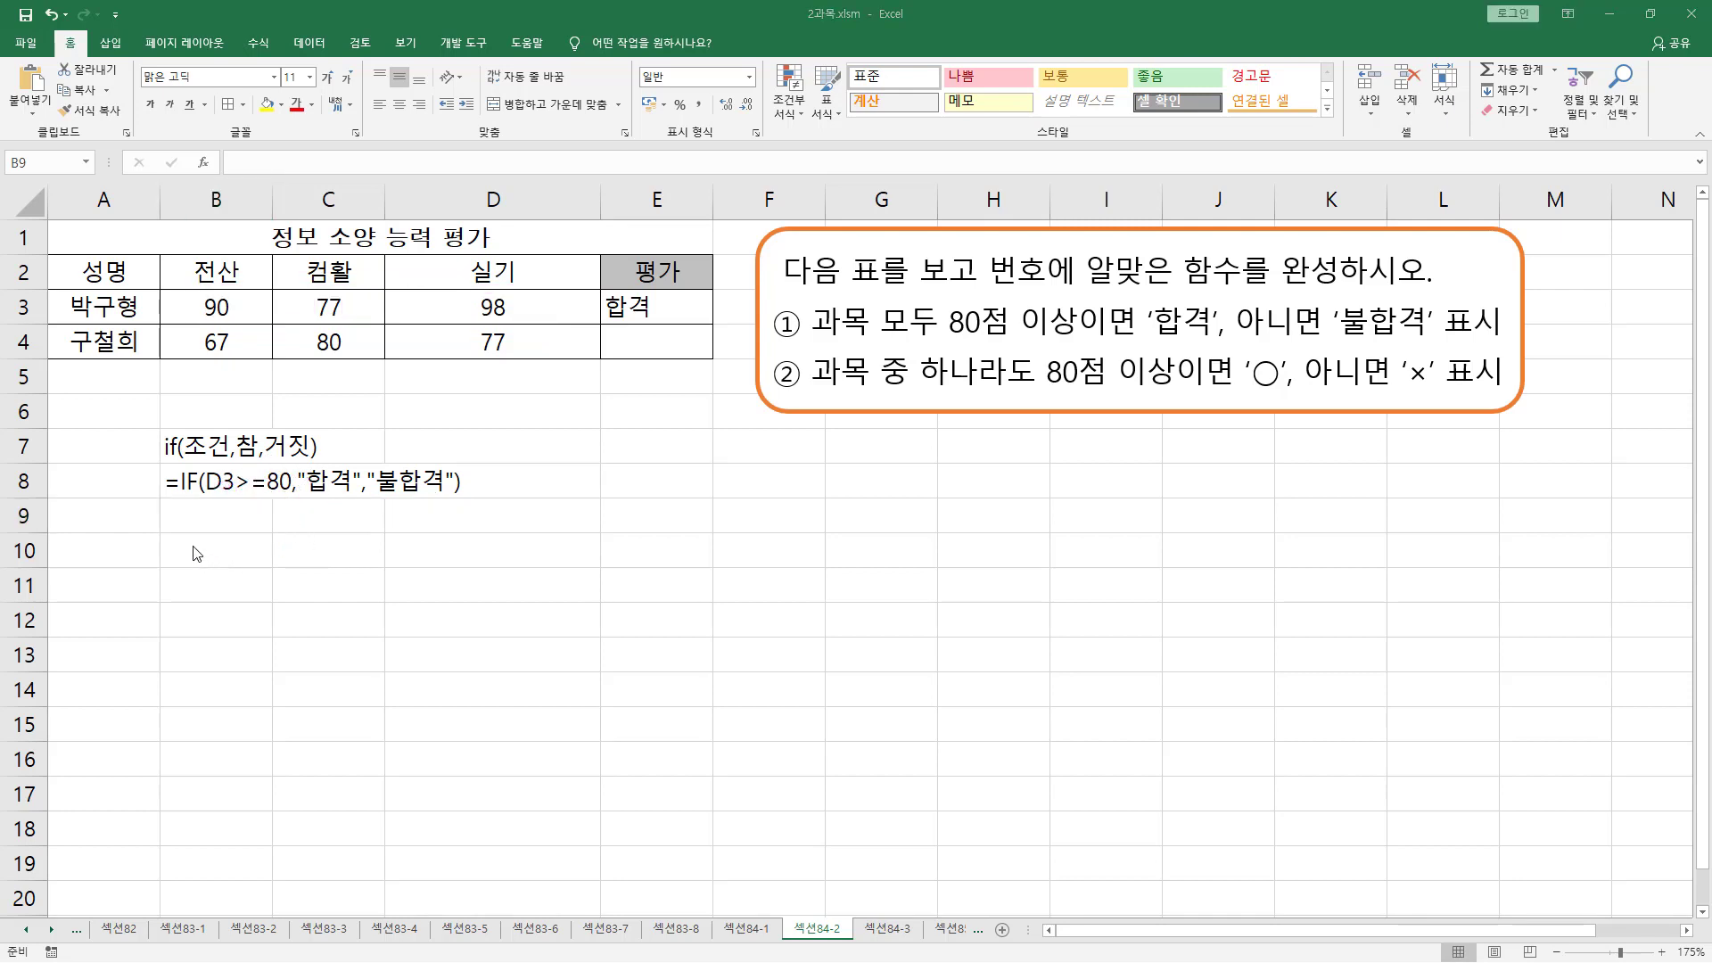
Step: Enter the AND syntax note and(인수1,인수2,인수3.....) in B10
{"action": "left_click", "coordinate": [202, 551]}
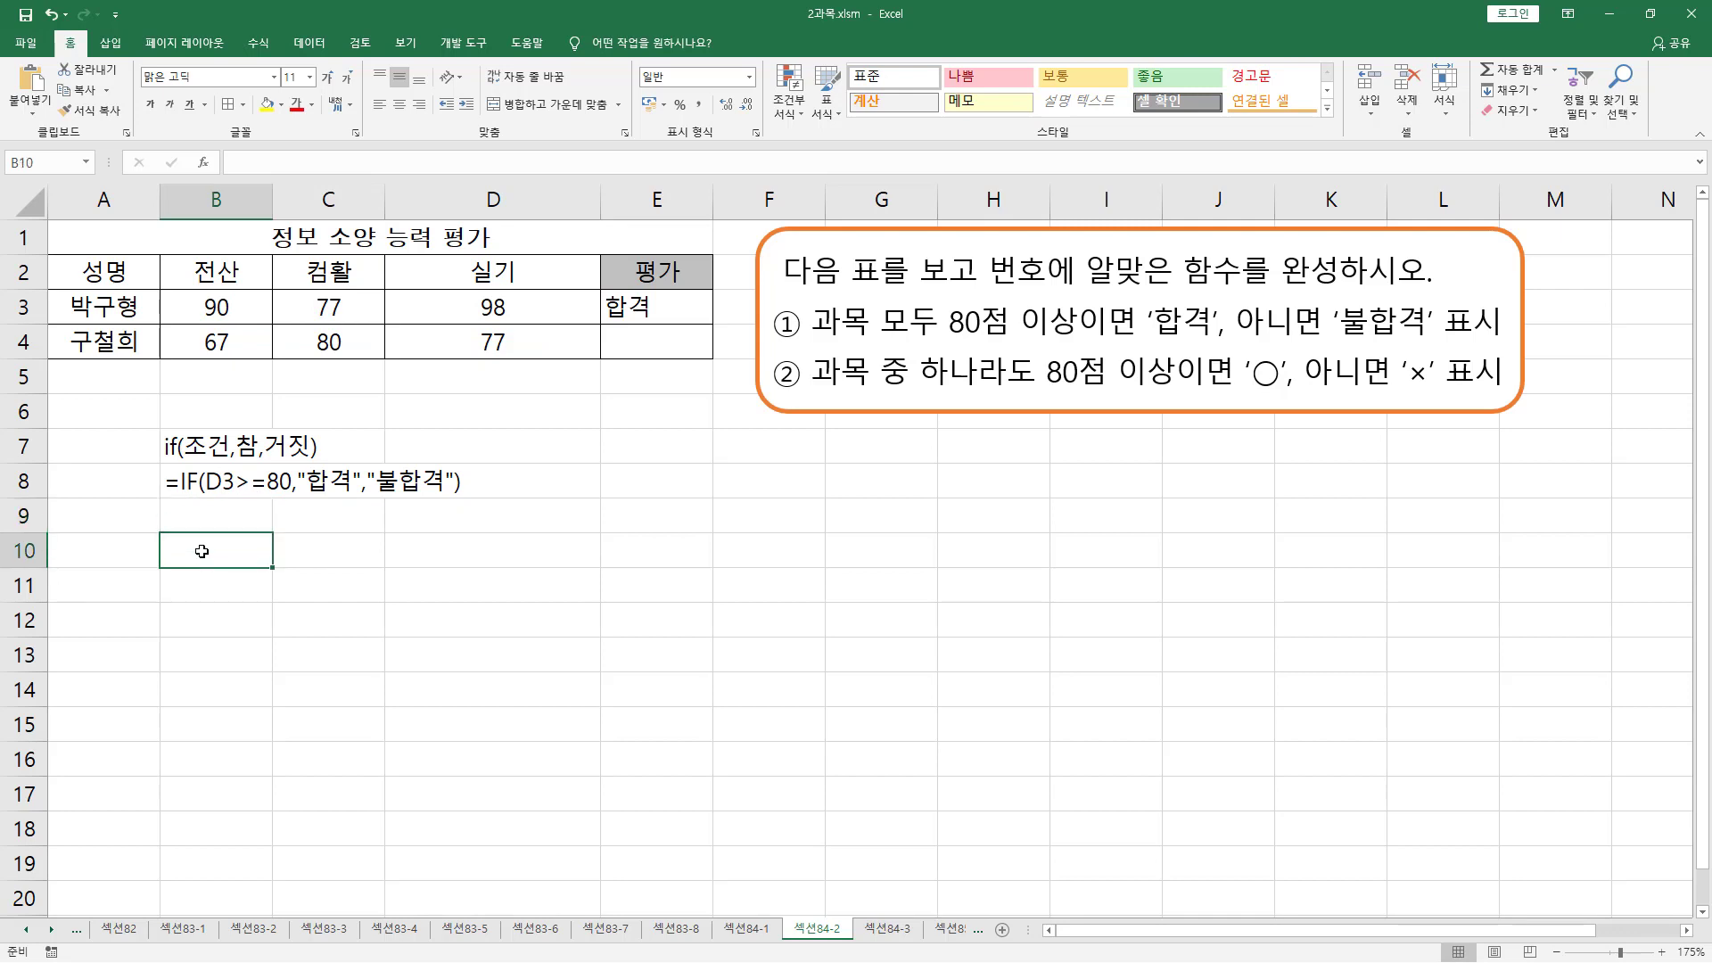
{"action": "type", "text": "ㅁ"}
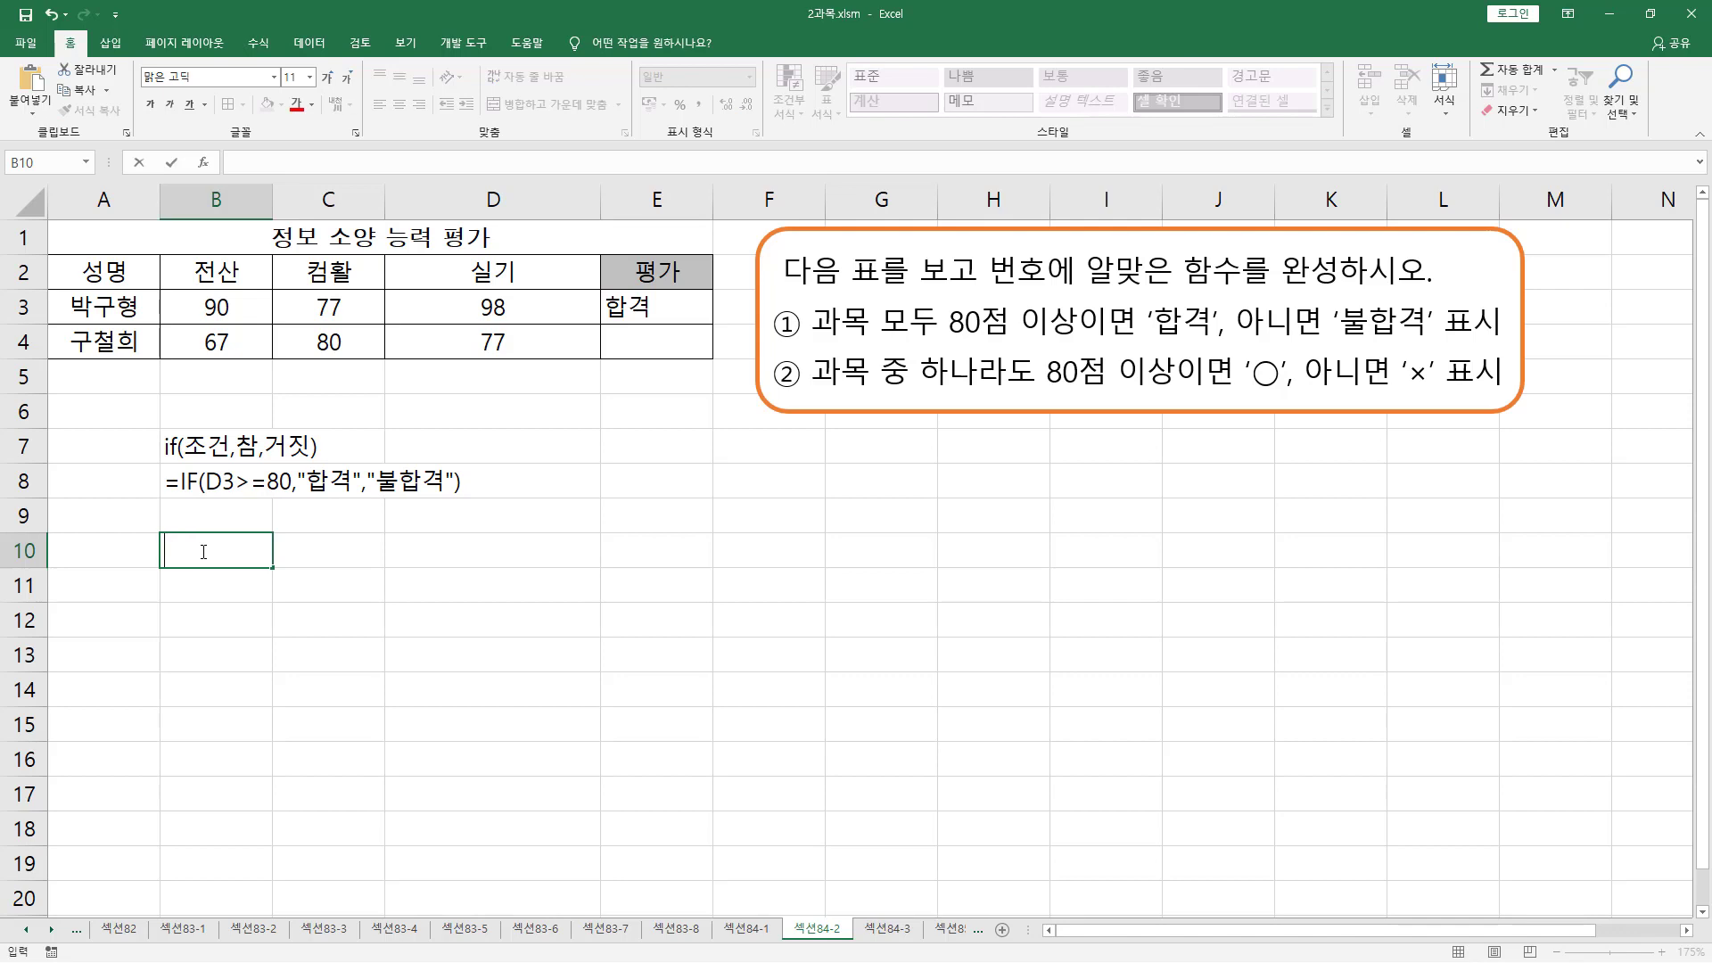
{"action": "type", "text": "nd(이"}
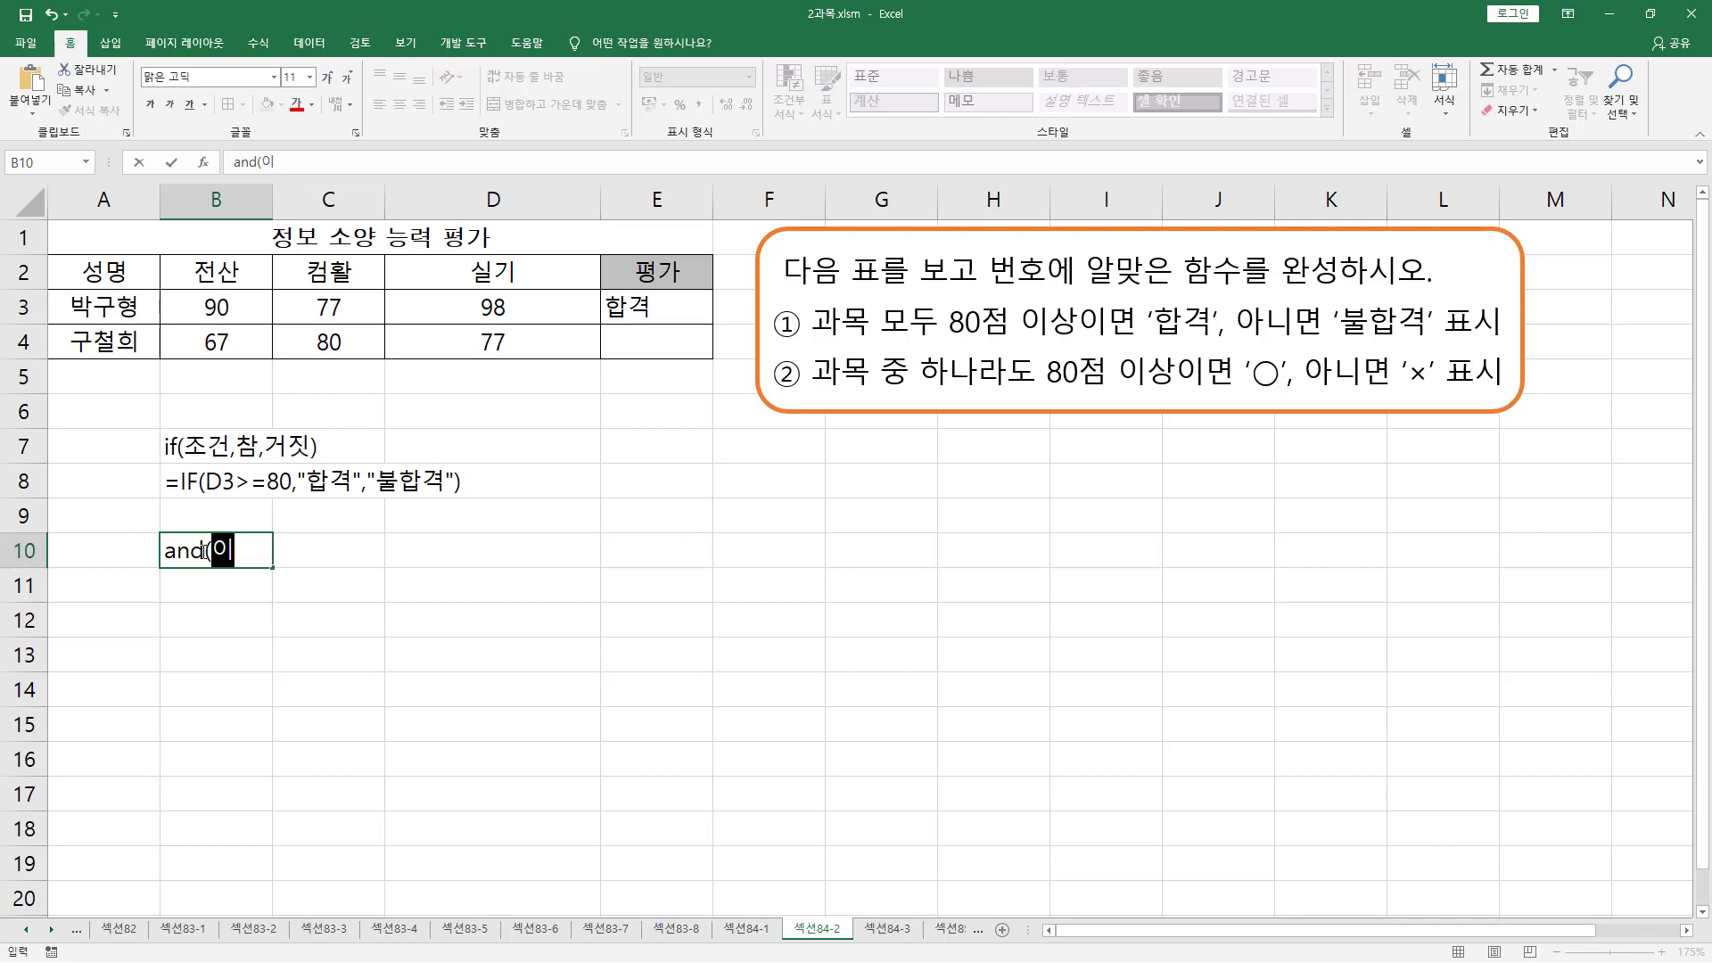
{"action": "type", "text": "ㄴ수1,"}
{"action": "type", "text": "인수2"}
{"action": "type", "text": ",인수3"}
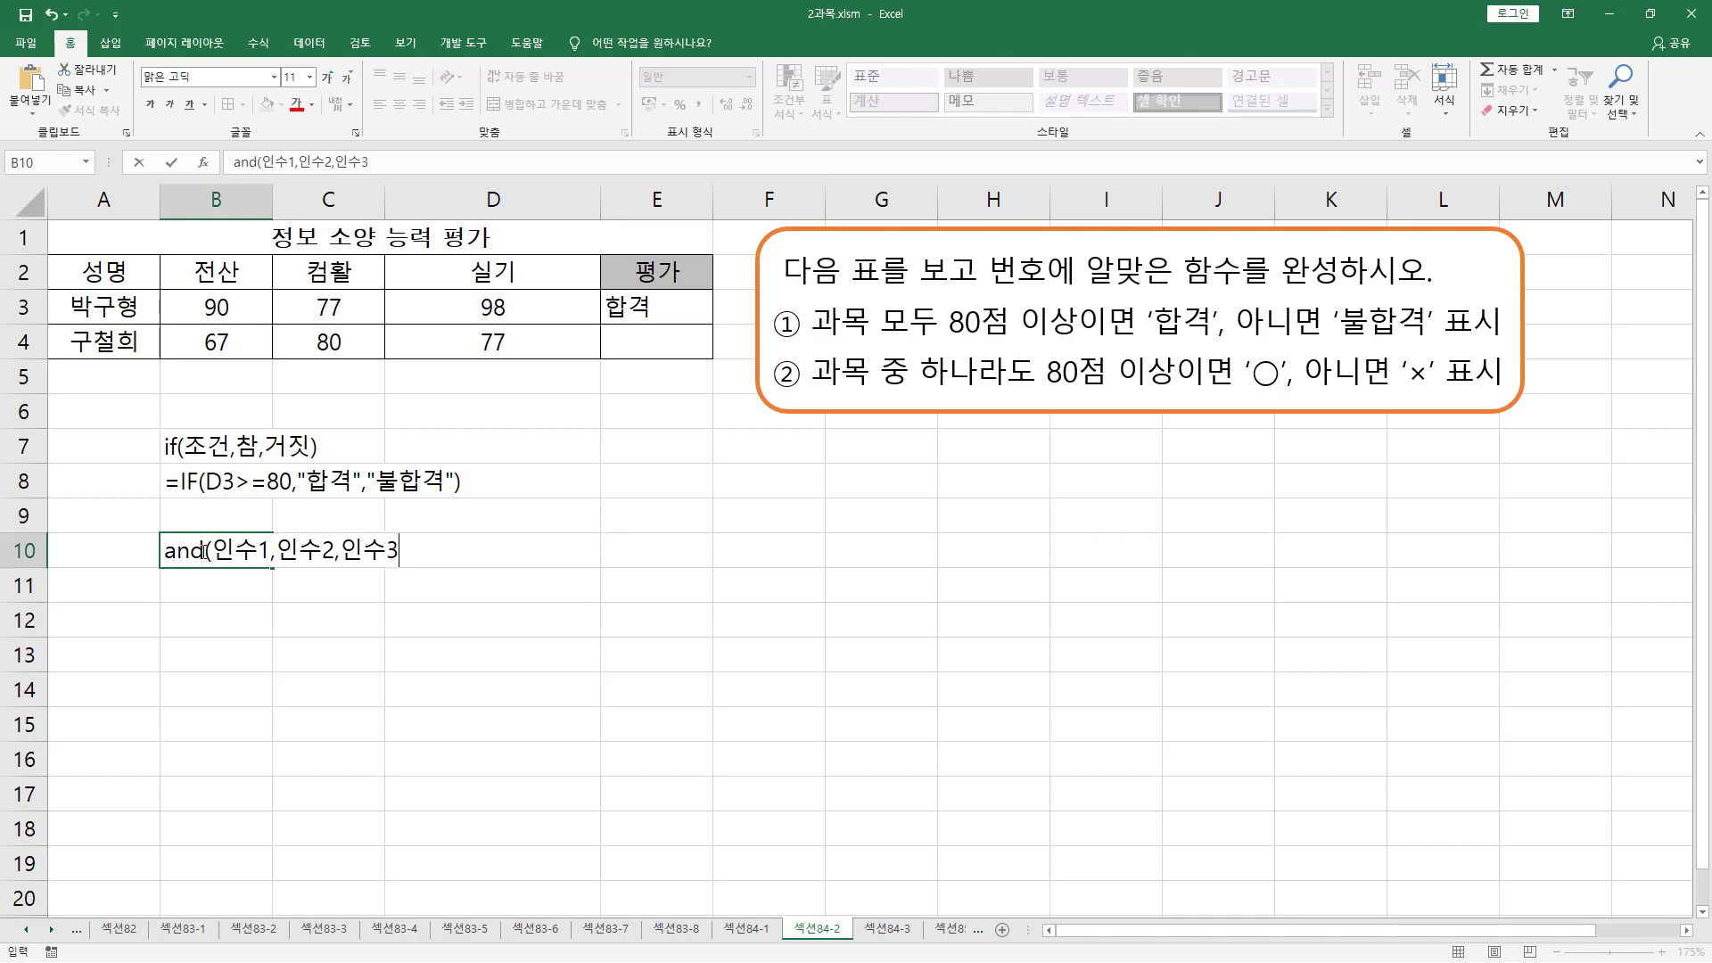
{"action": "type", "text": ".....)"}
{"action": "key", "text": "Return"}
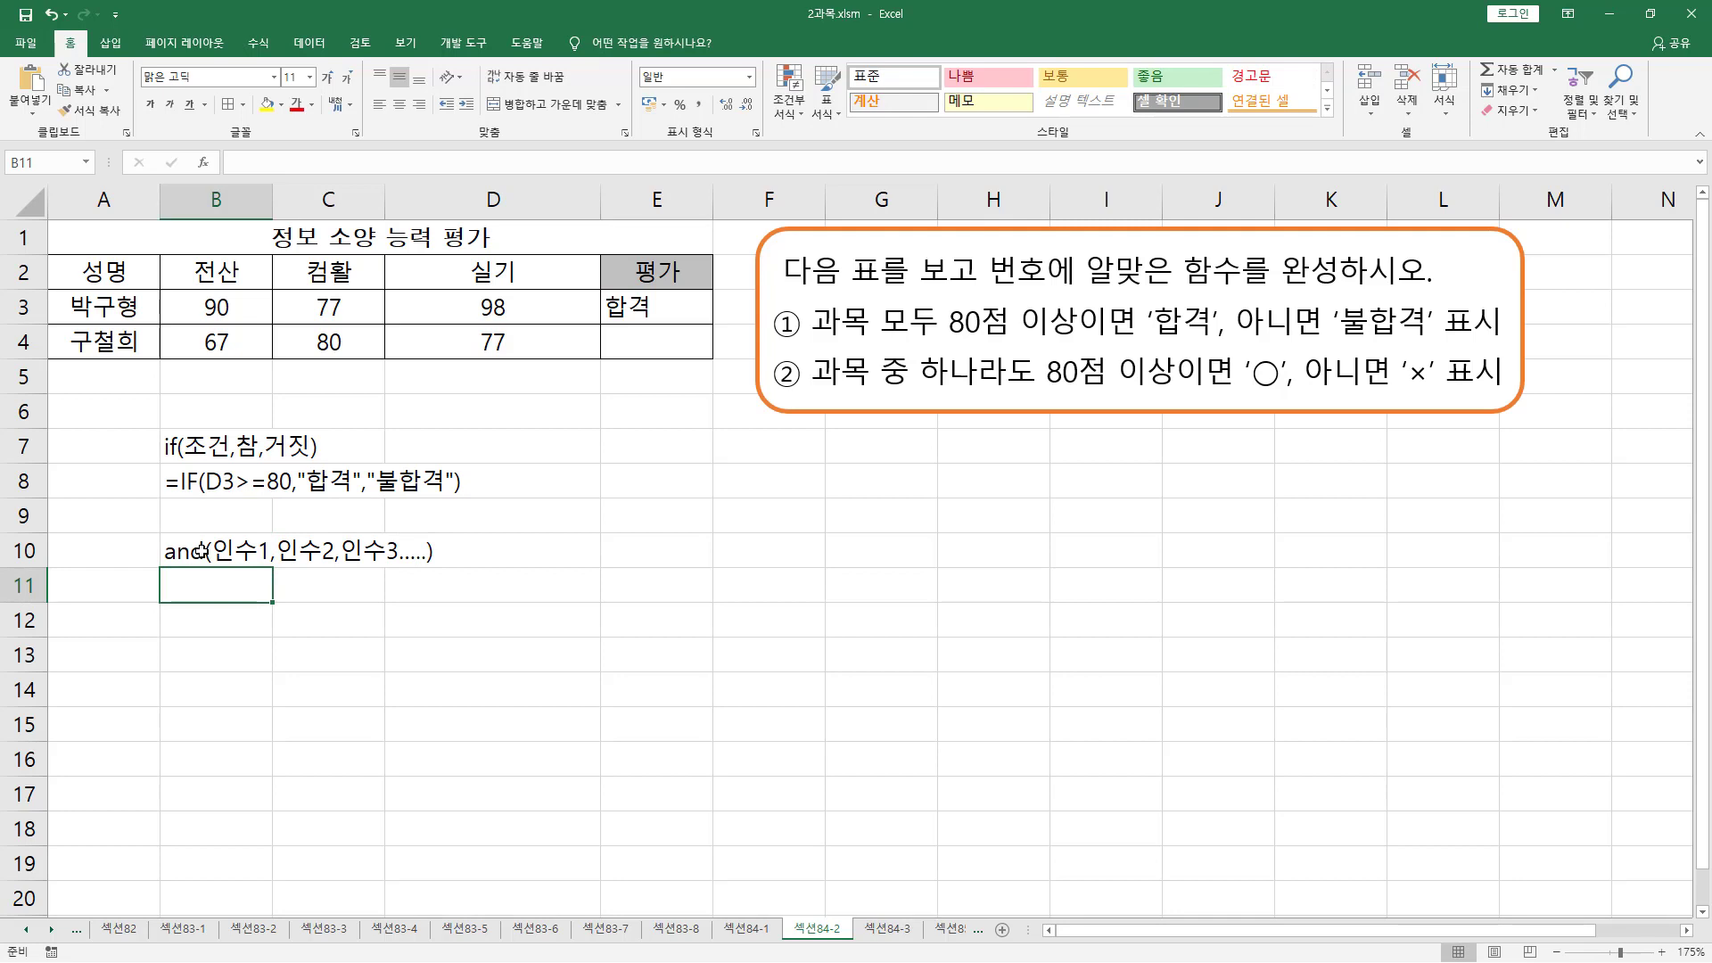
Step: Enter the OR syntax note or(인수1,인수2,인수3.....) in B11
{"action": "type", "text": "or(인수1,인수2,인수3..."}
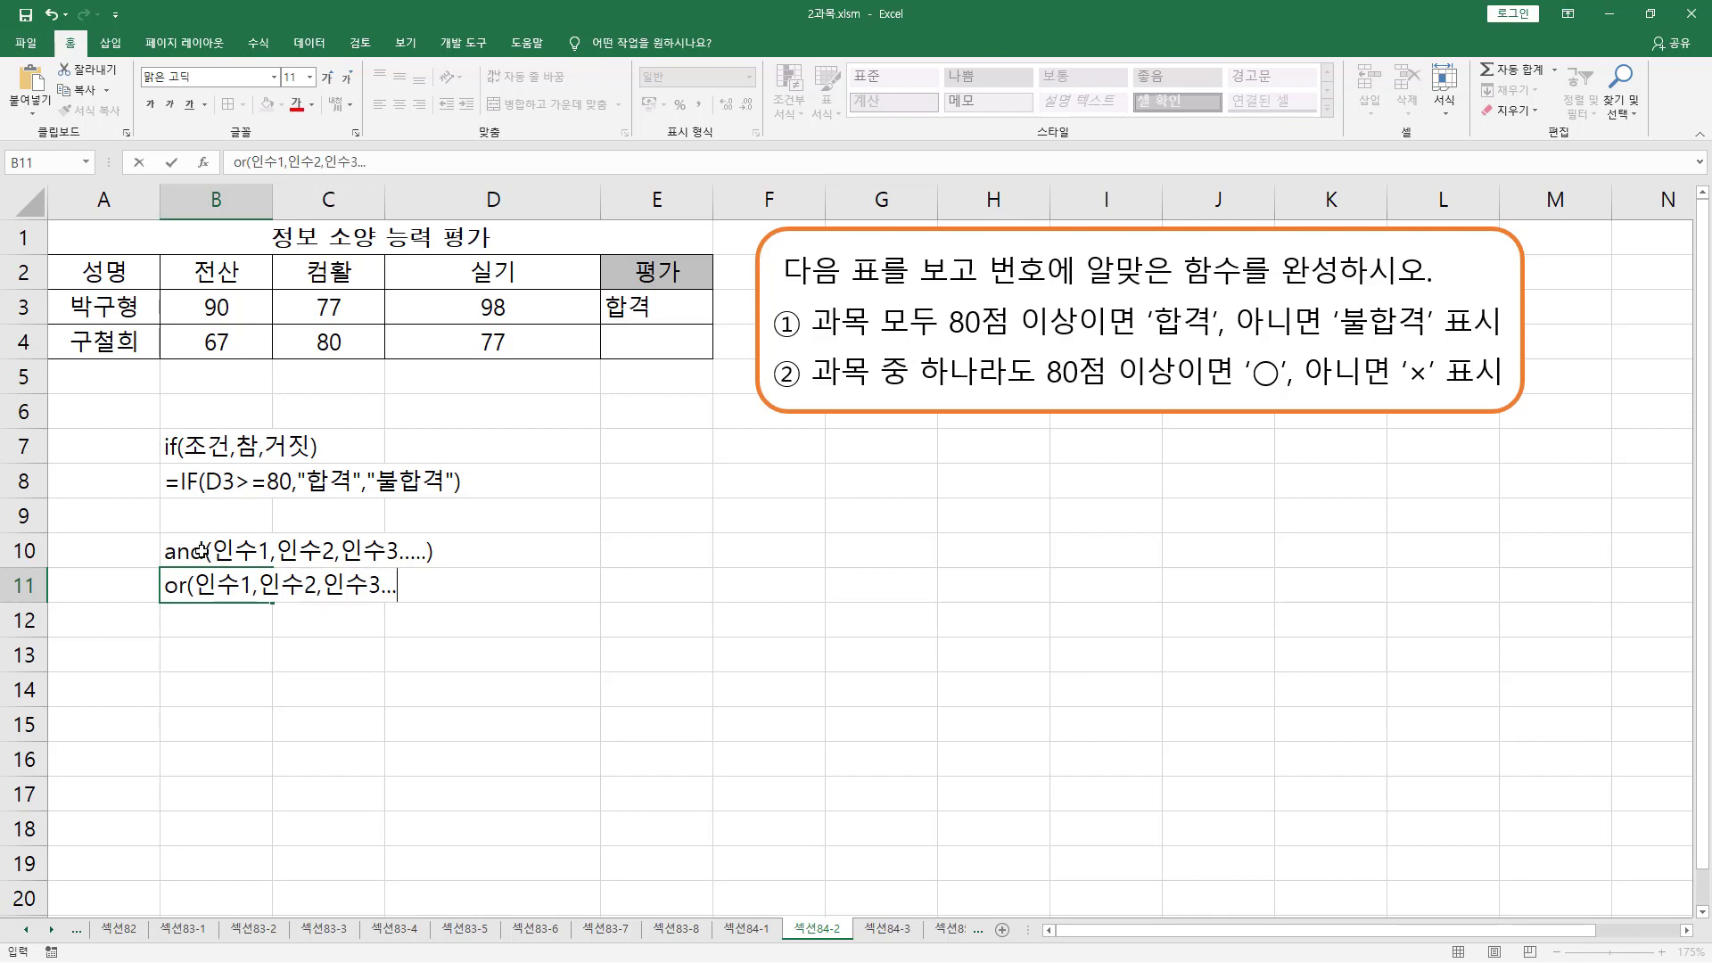
{"action": "type", "text": "..)"}
{"action": "key", "text": "Return"}
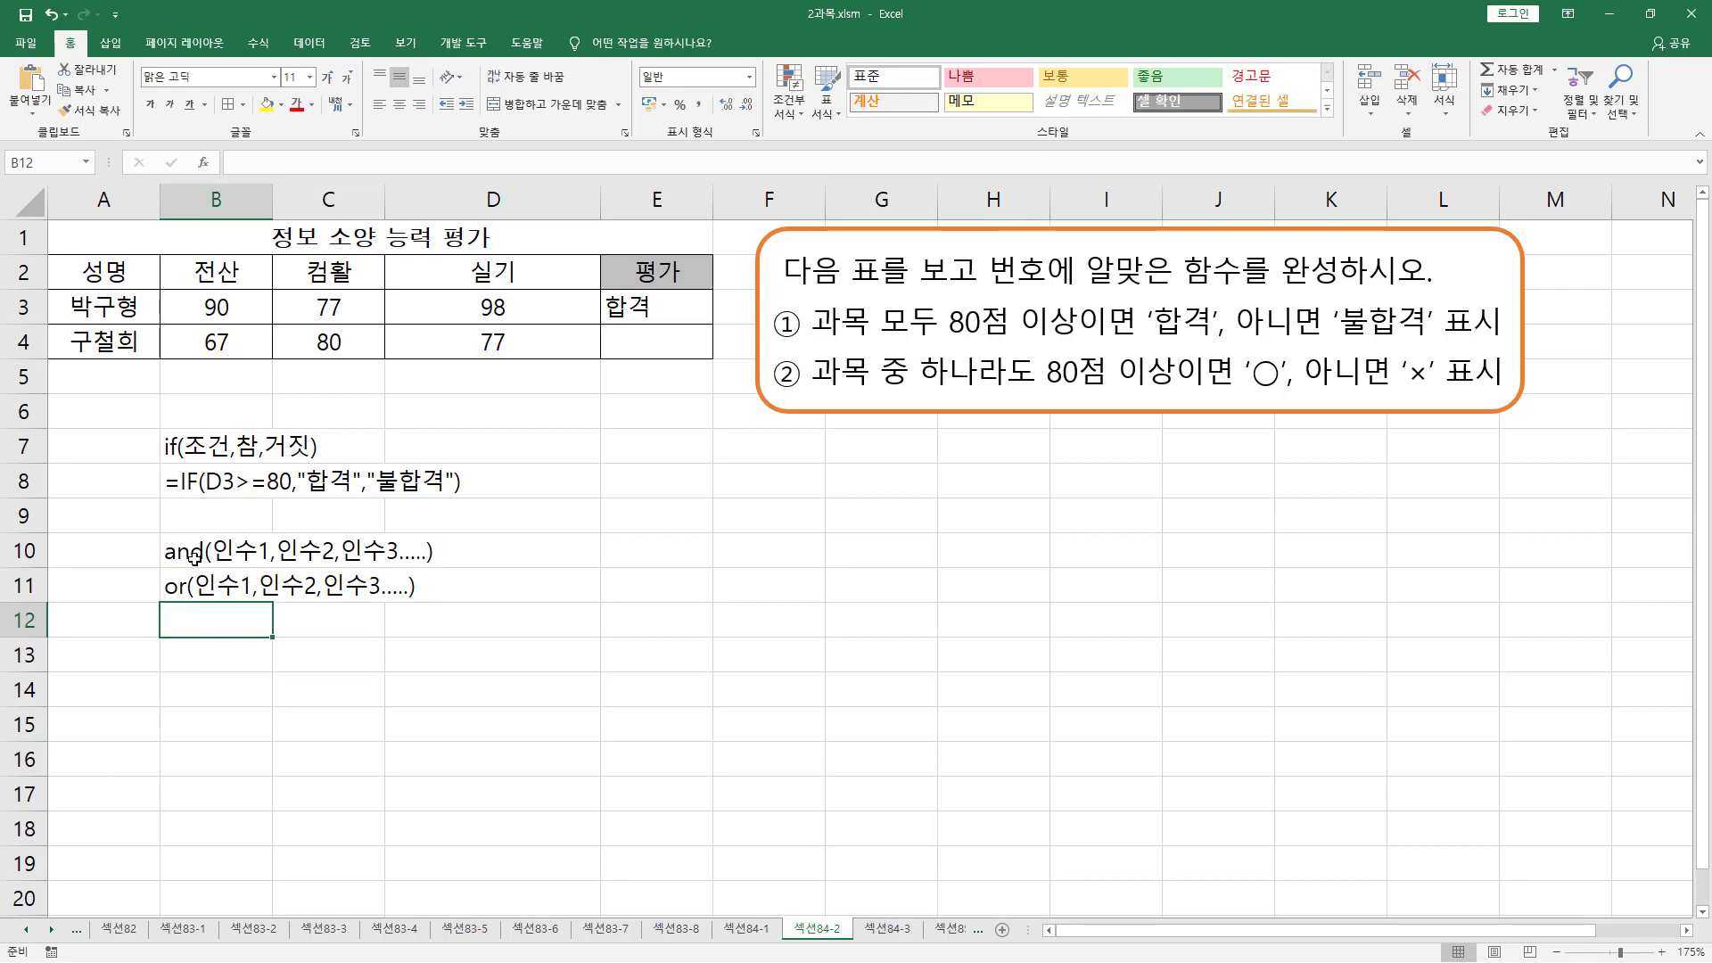
Step: Review the AND and OR syntax notes, the IF condition, and the first task's requirement against the scores in row 3
{"action": "mouse_move", "coordinate": [214, 564]}
{"action": "left_mouse_down"}
{"action": "mouse_move", "coordinate": [392, 565]}
{"action": "mouse_move", "coordinate": [425, 538]}
{"action": "left_mouse_up"}
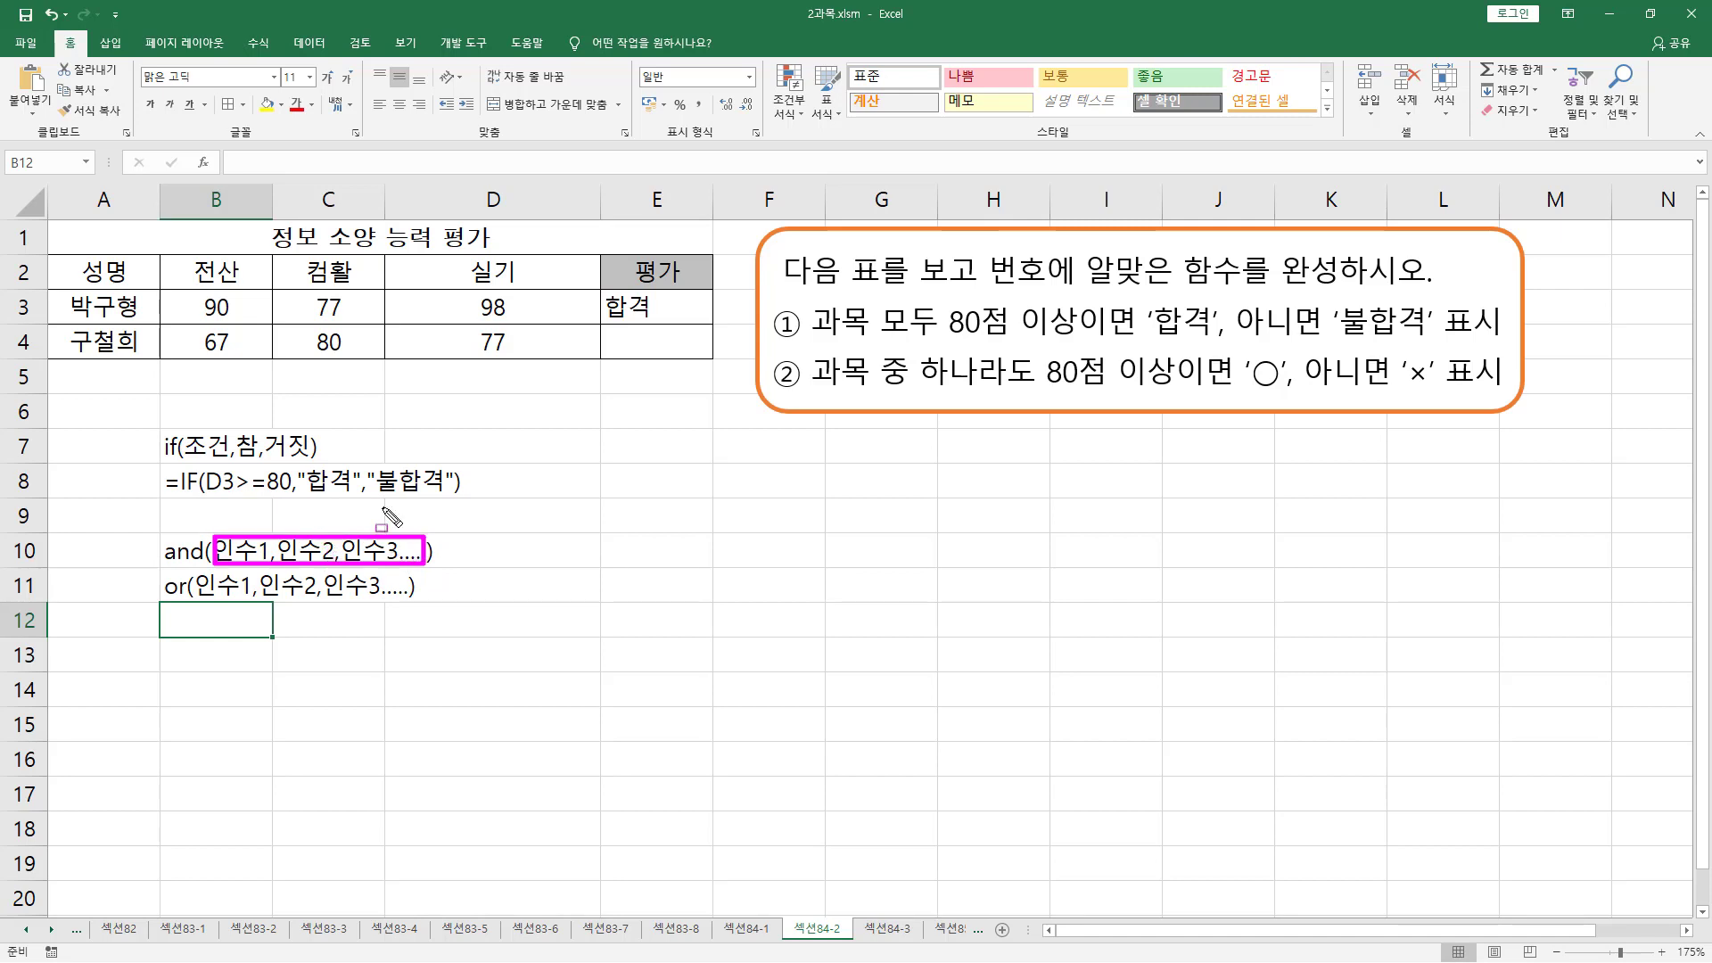
{"action": "mouse_move", "coordinate": [195, 598]}
{"action": "left_mouse_down"}
{"action": "mouse_move", "coordinate": [401, 599]}
{"action": "mouse_move", "coordinate": [414, 582]}
{"action": "left_mouse_up"}
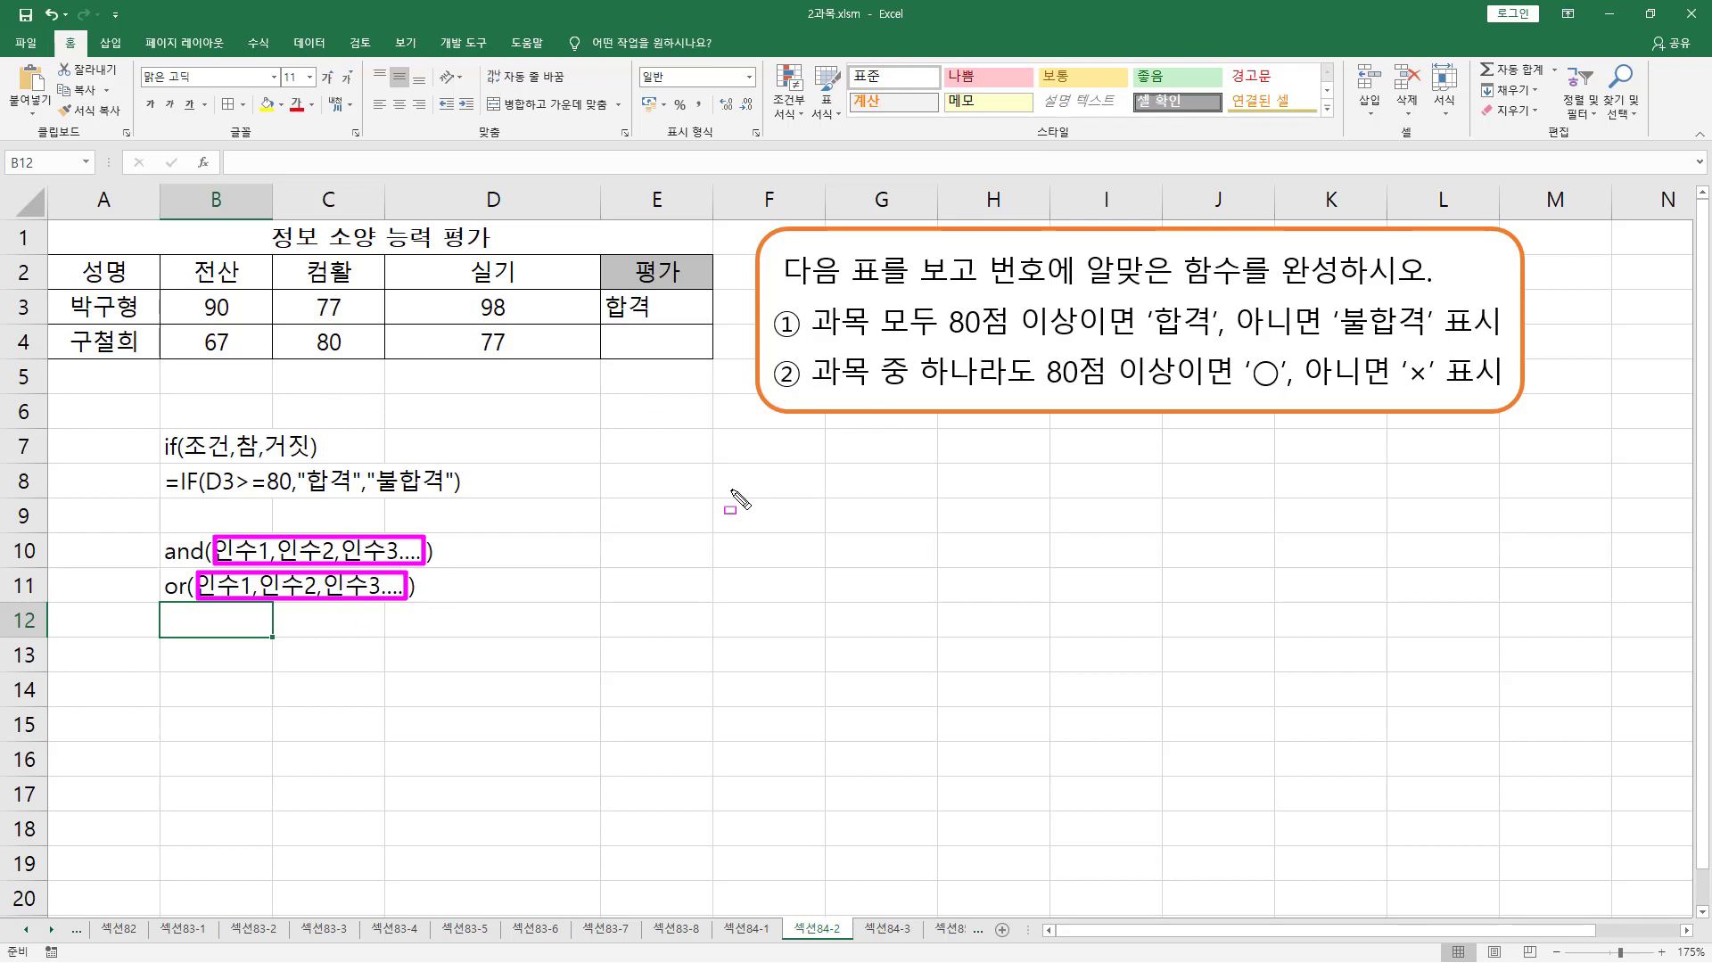
{"action": "left_click_drag", "start_coordinate": [164, 531], "coordinate": [211, 565]}
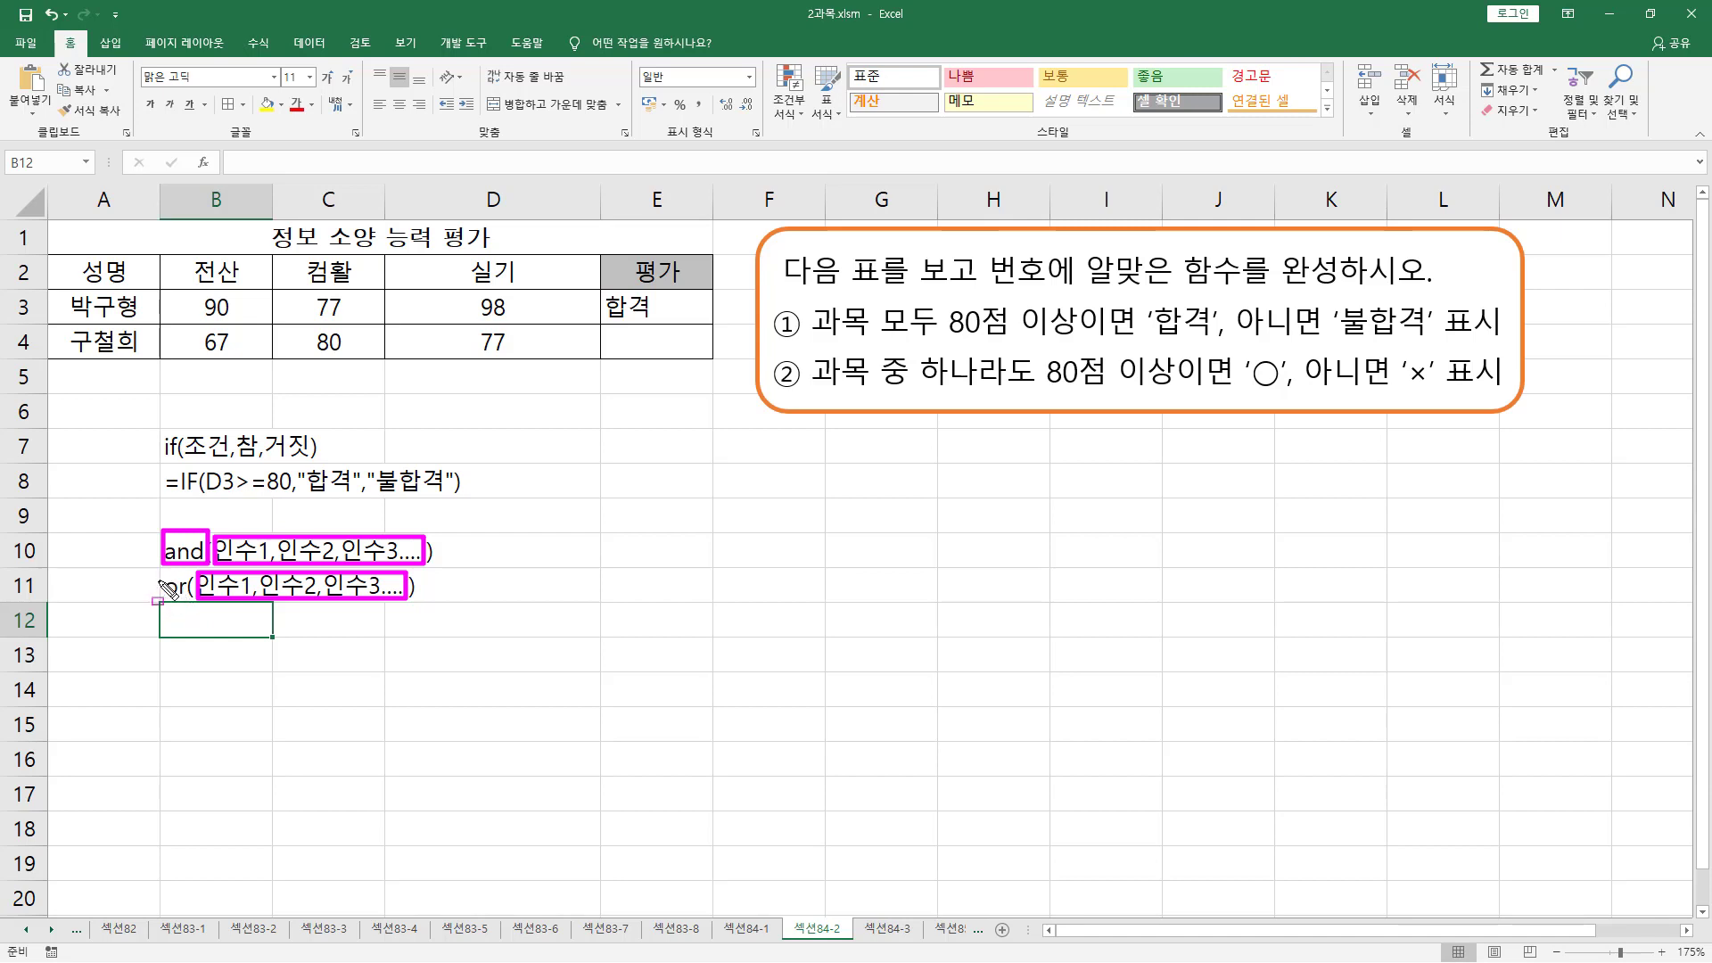
{"action": "left_click_drag", "start_coordinate": [162, 575], "coordinate": [192, 600]}
{"action": "left_click_drag", "start_coordinate": [189, 429], "coordinate": [225, 457]}
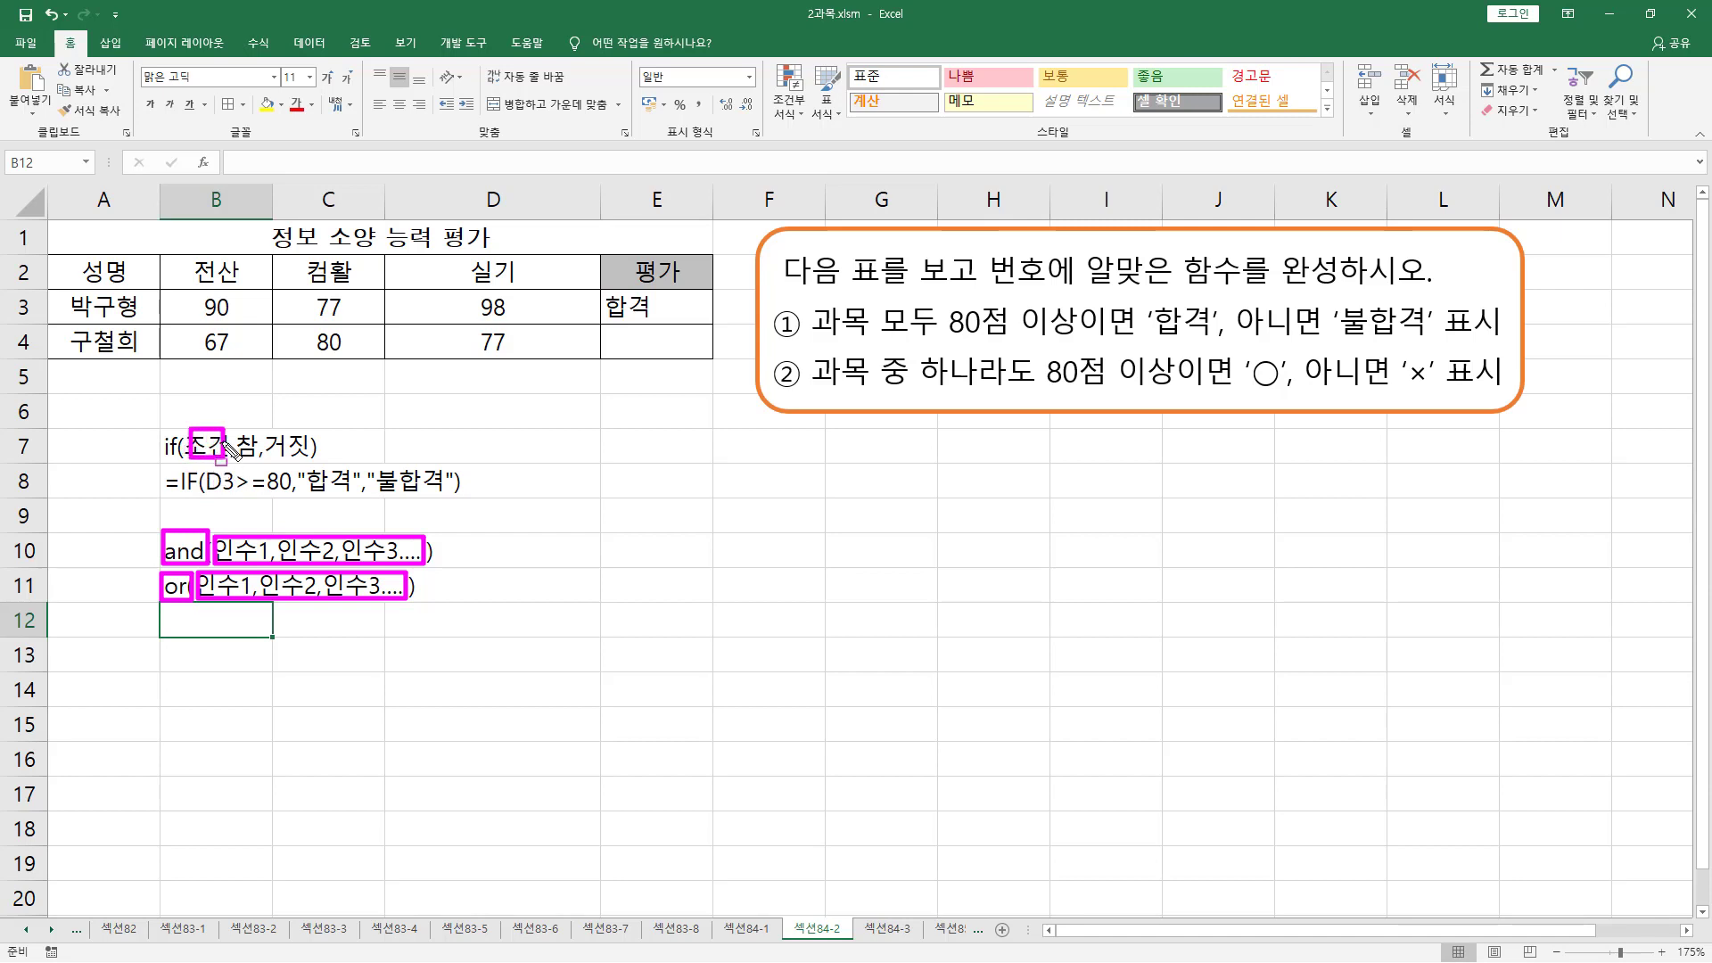
{"action": "left_click_drag", "start_coordinate": [199, 510], "coordinate": [279, 492]}
{"action": "left_click_drag", "start_coordinate": [807, 343], "coordinate": [1076, 341]}
{"action": "mouse_move", "coordinate": [198, 291]}
{"action": "left_mouse_down"}
{"action": "mouse_move", "coordinate": [198, 322]}
{"action": "mouse_move", "coordinate": [354, 318]}
{"action": "left_mouse_up"}
{"action": "mouse_move", "coordinate": [476, 289]}
{"action": "left_mouse_down"}
{"action": "mouse_move", "coordinate": [477, 323]}
{"action": "mouse_move", "coordinate": [511, 324]}
{"action": "left_mouse_up"}
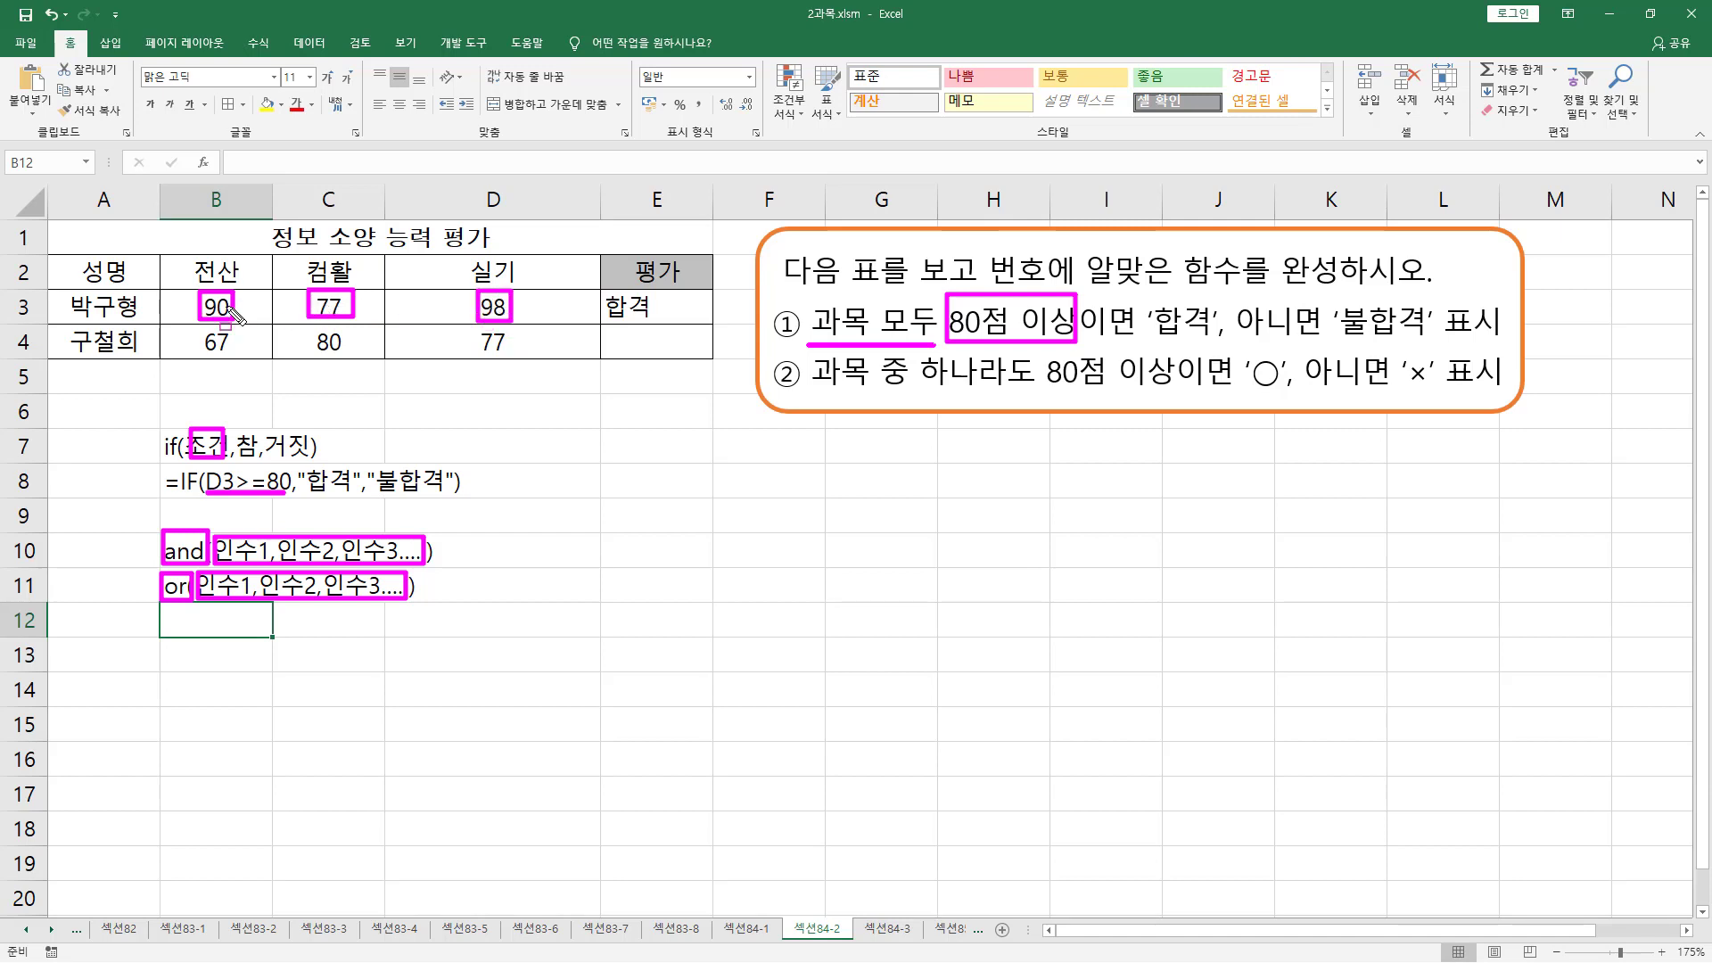
{"action": "left_click_drag", "start_coordinate": [1155, 342], "coordinate": [1215, 340]}
{"action": "key", "text": "Escape"}
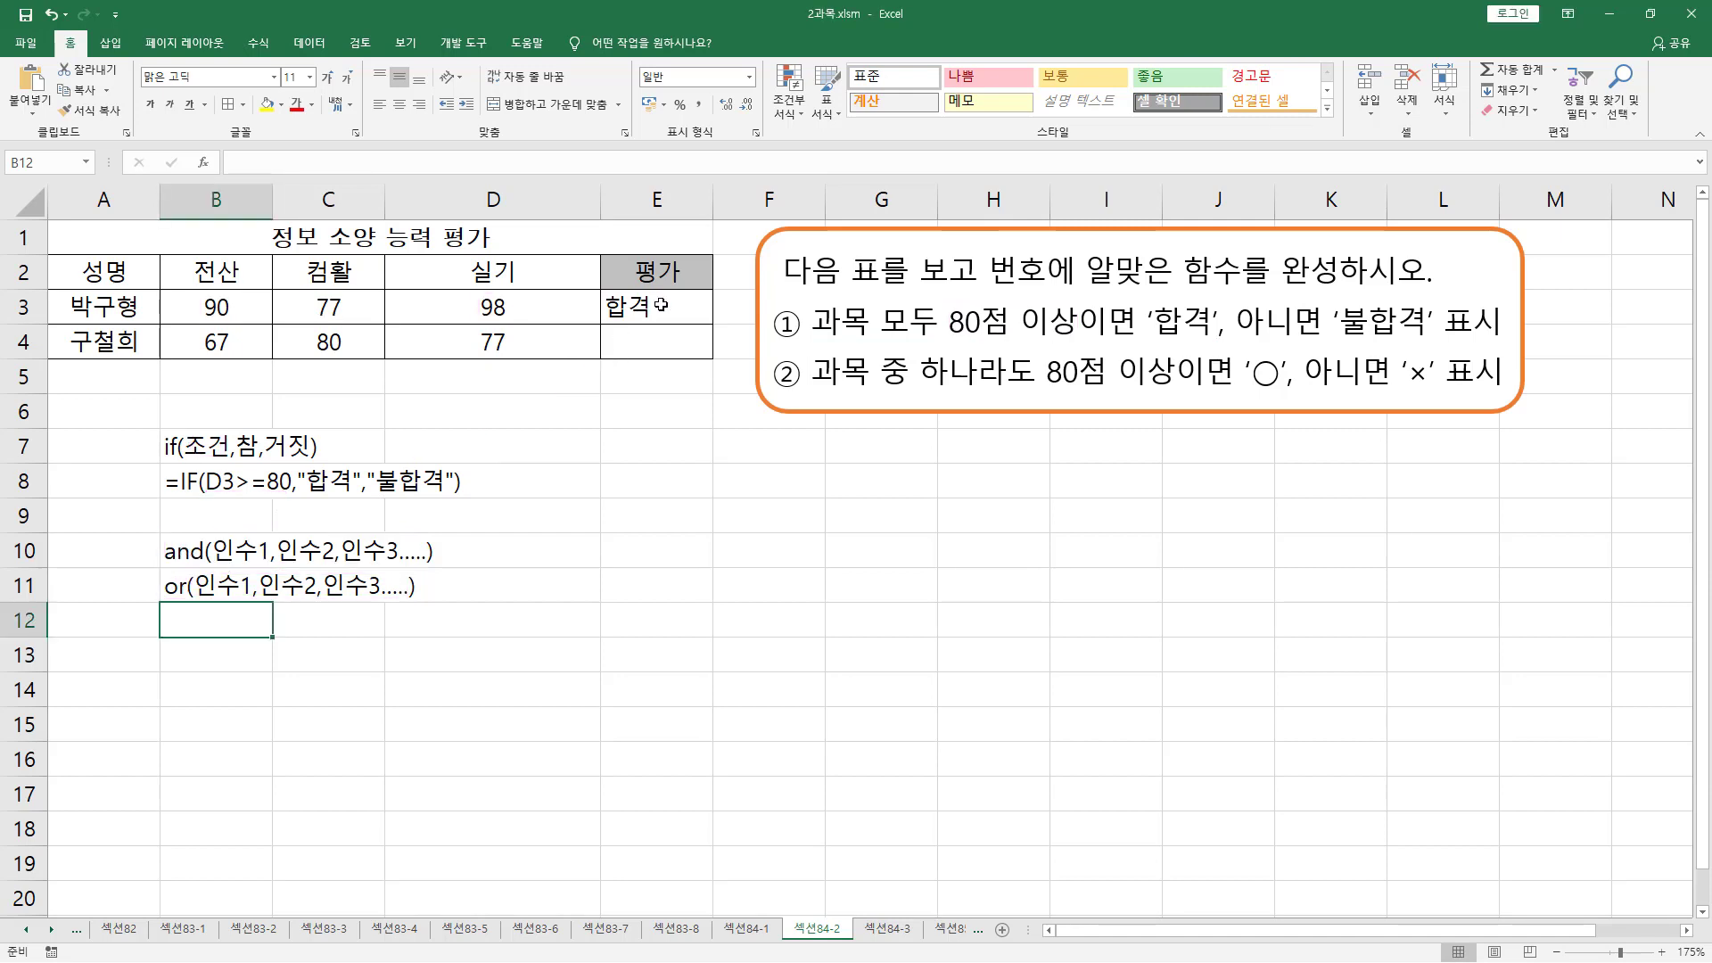
Step: Clear E3 and start an IF formula there with the condition and(B3>=80,C3>=80,D3>=80)
{"action": "left_click", "coordinate": [661, 305]}
{"action": "key", "text": "Delete"}
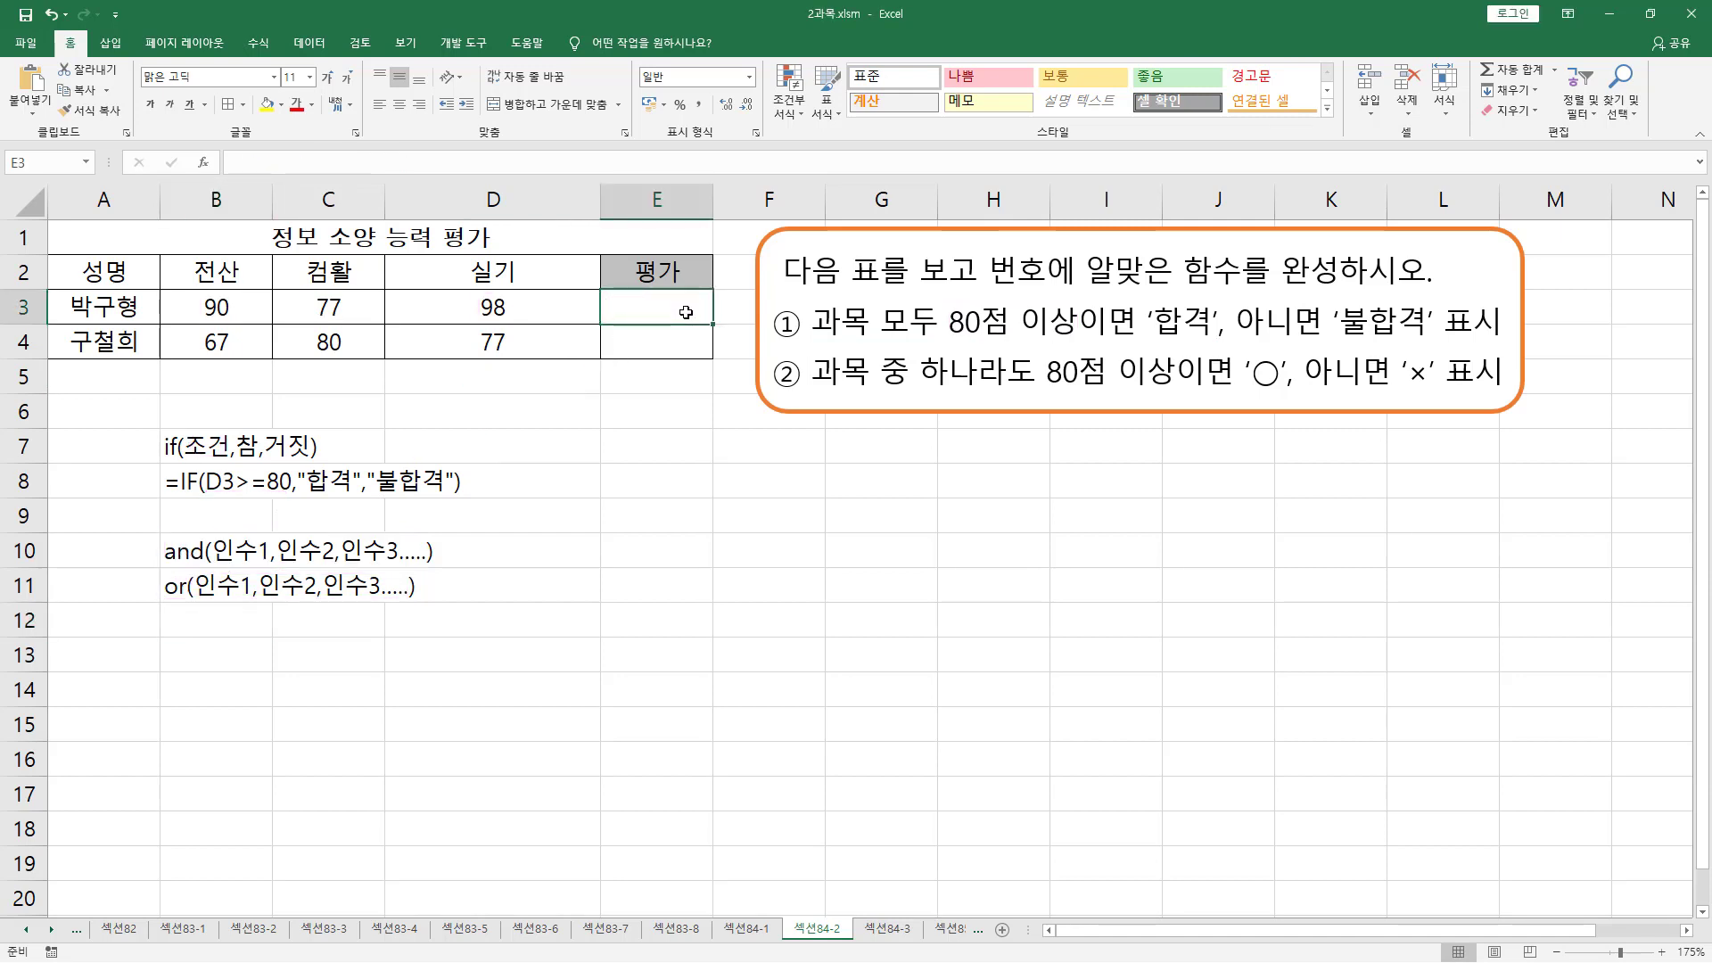
{"action": "type", "text": "=ㅑ"}
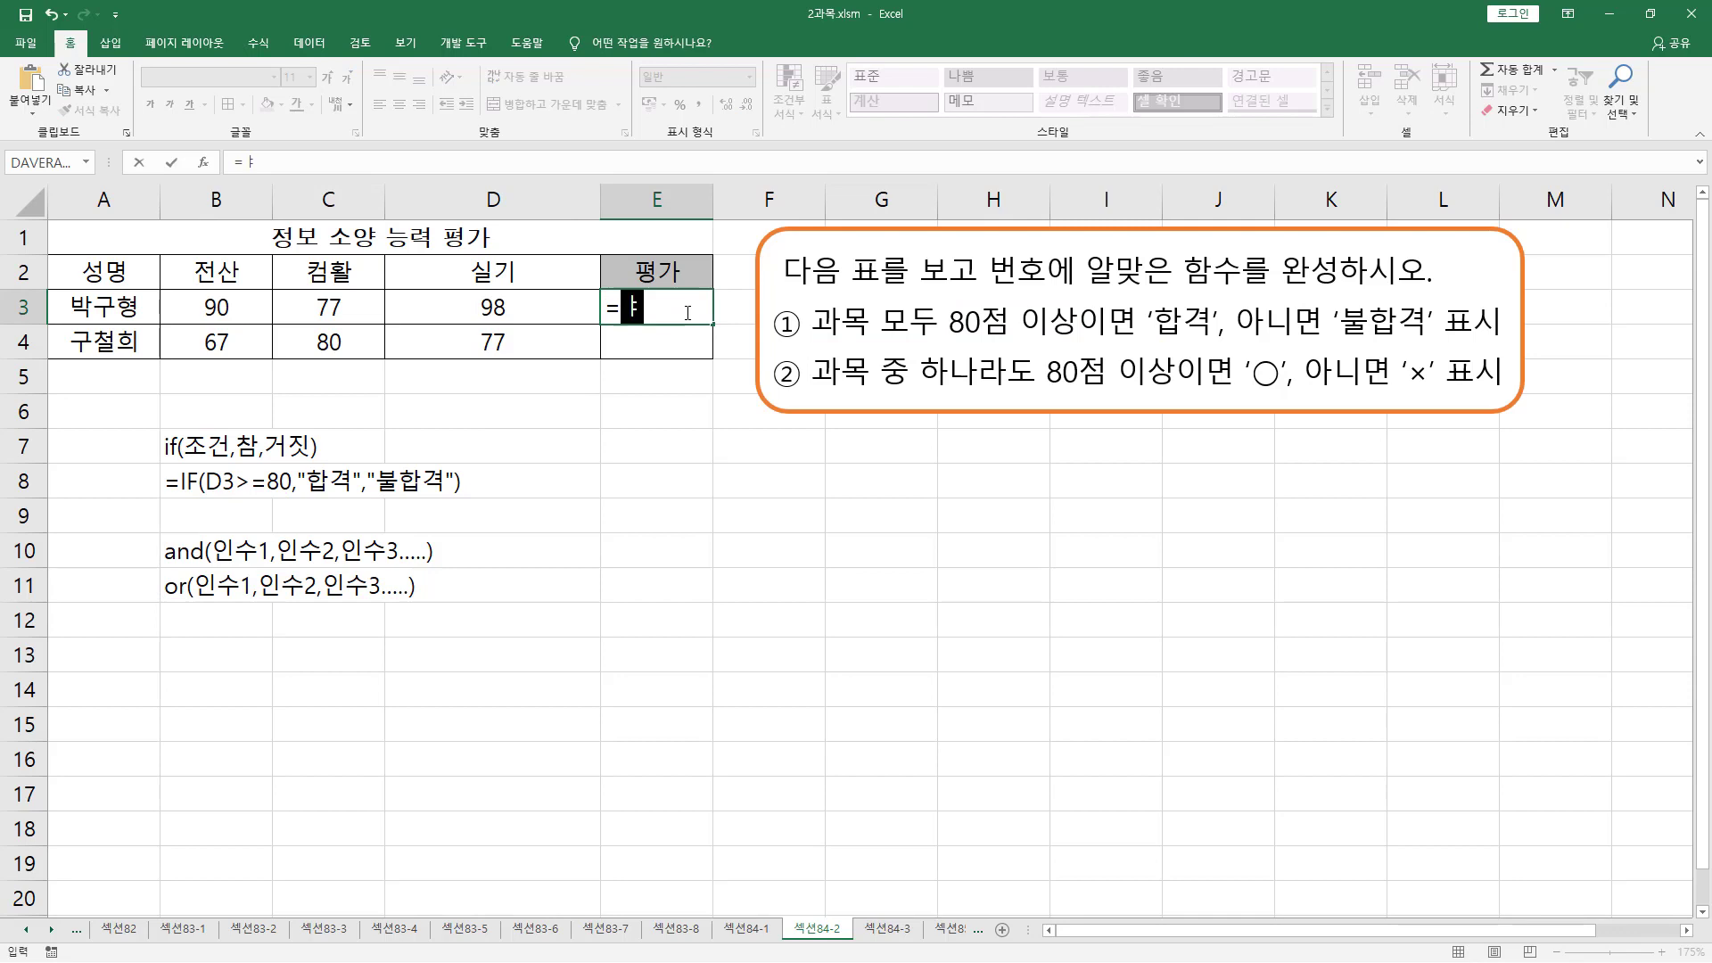
{"action": "type", "text": "ㄹif("}
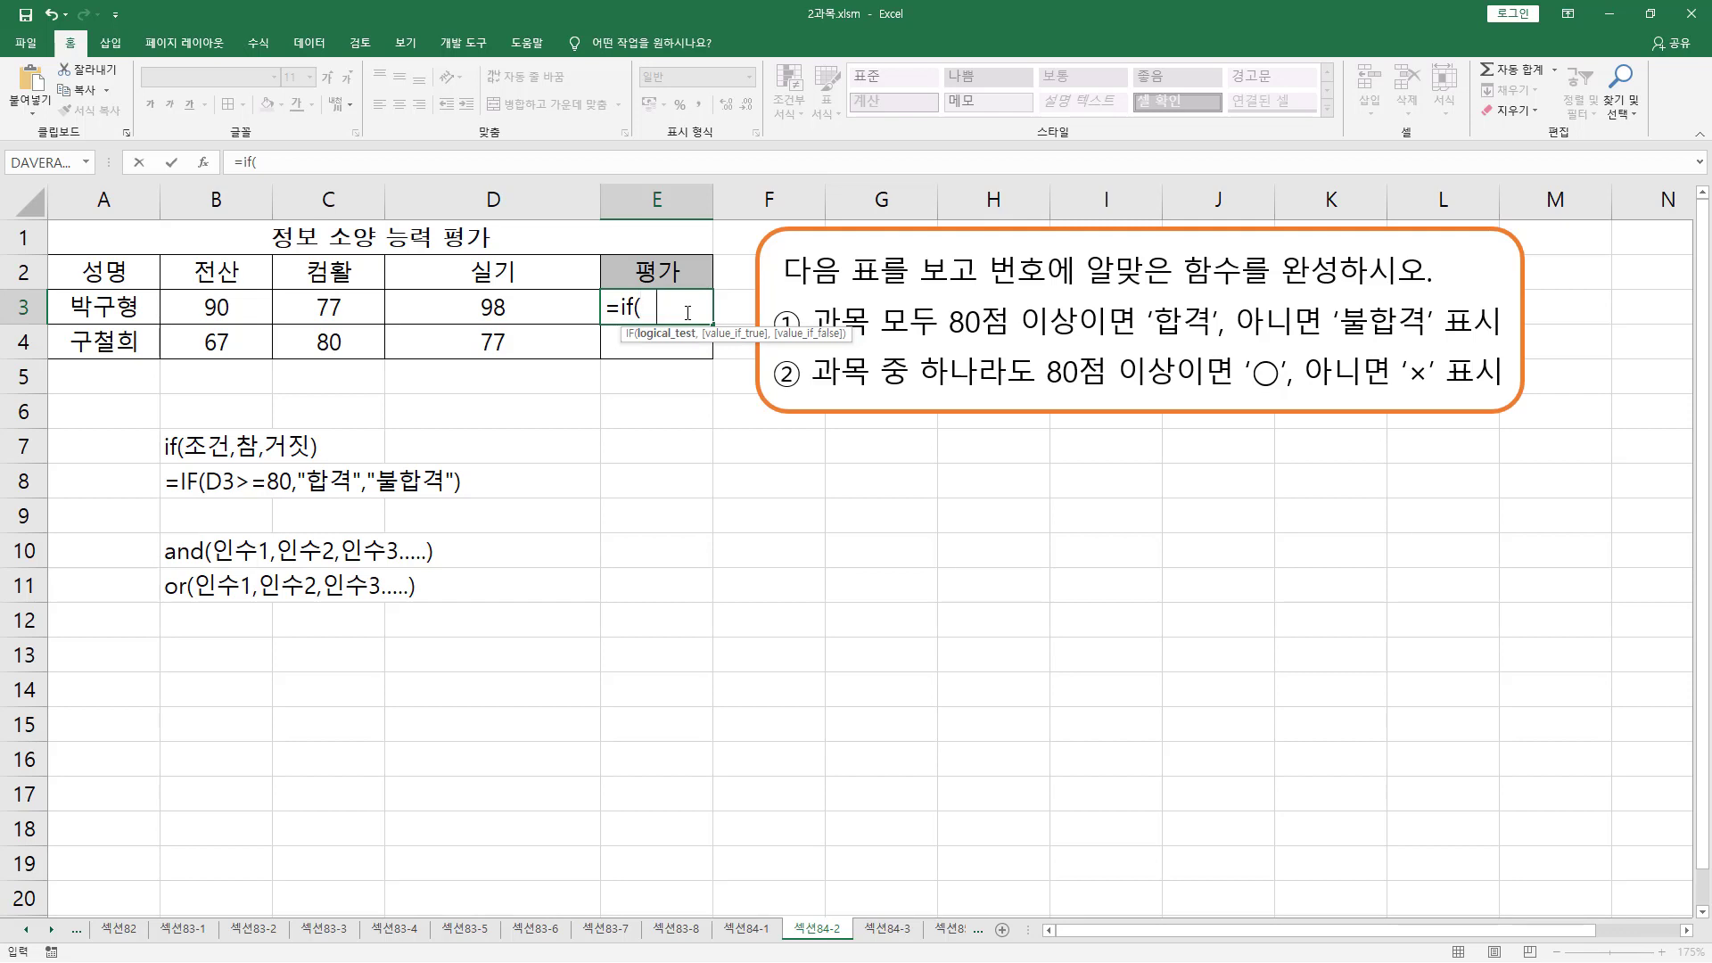
{"action": "type", "text": "  and("}
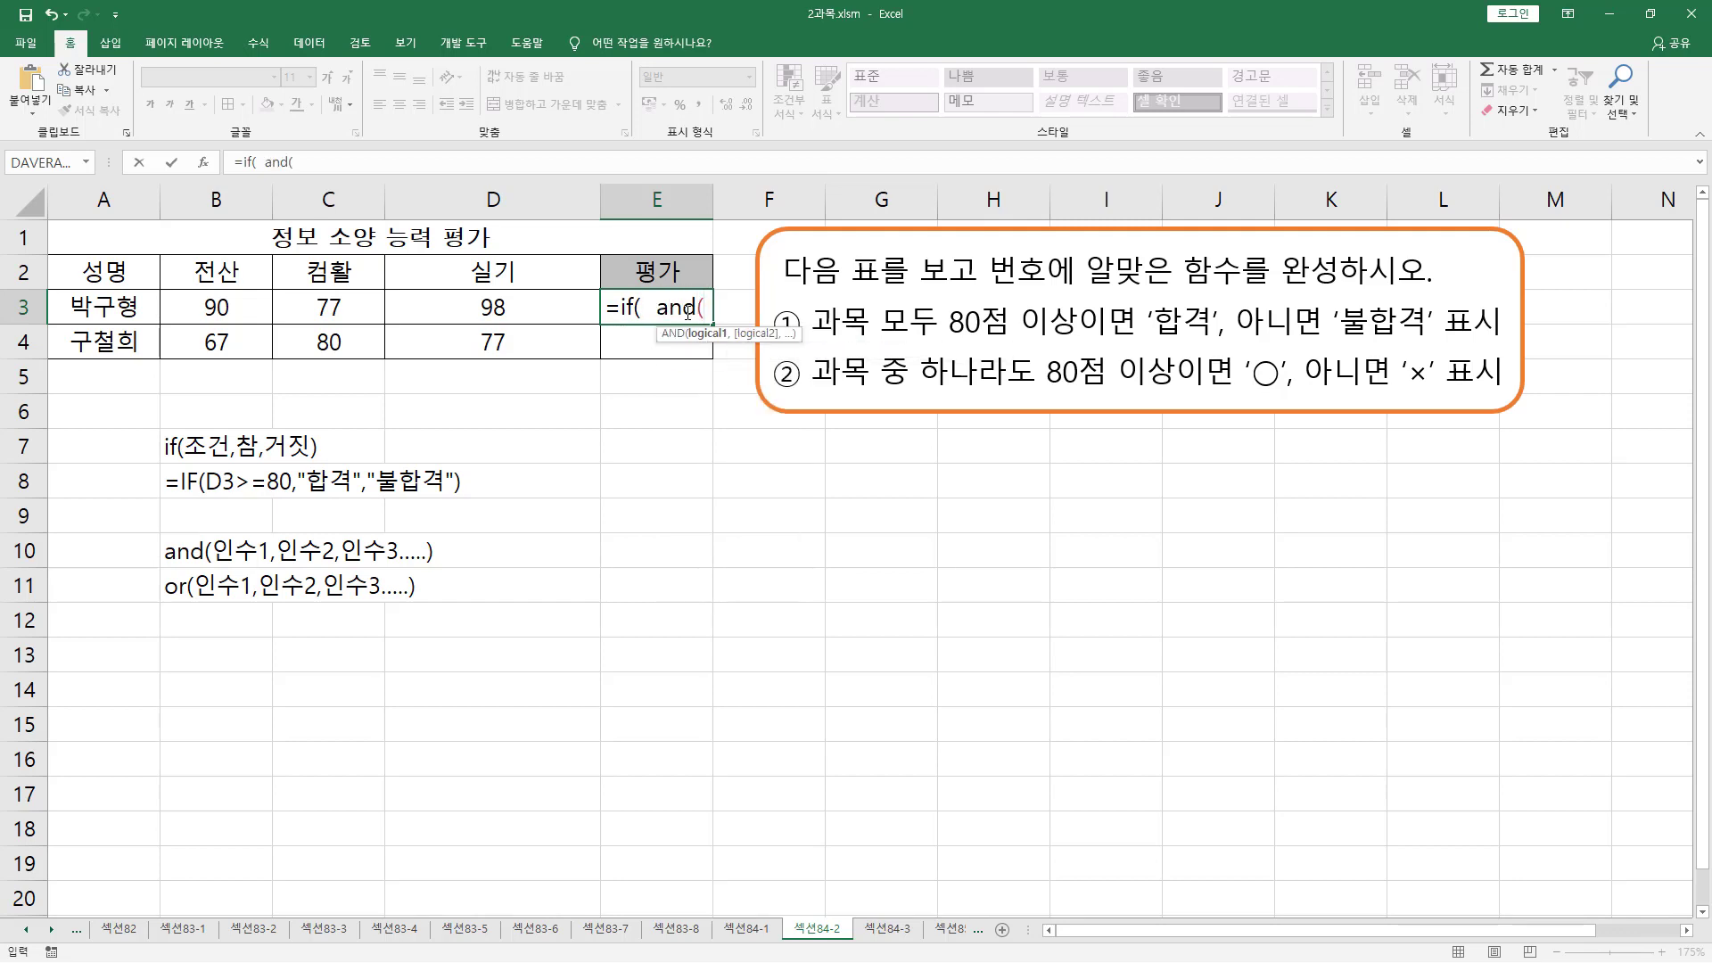
{"action": "left_click", "coordinate": [231, 309]}
{"action": "type", "text": ">=80,"}
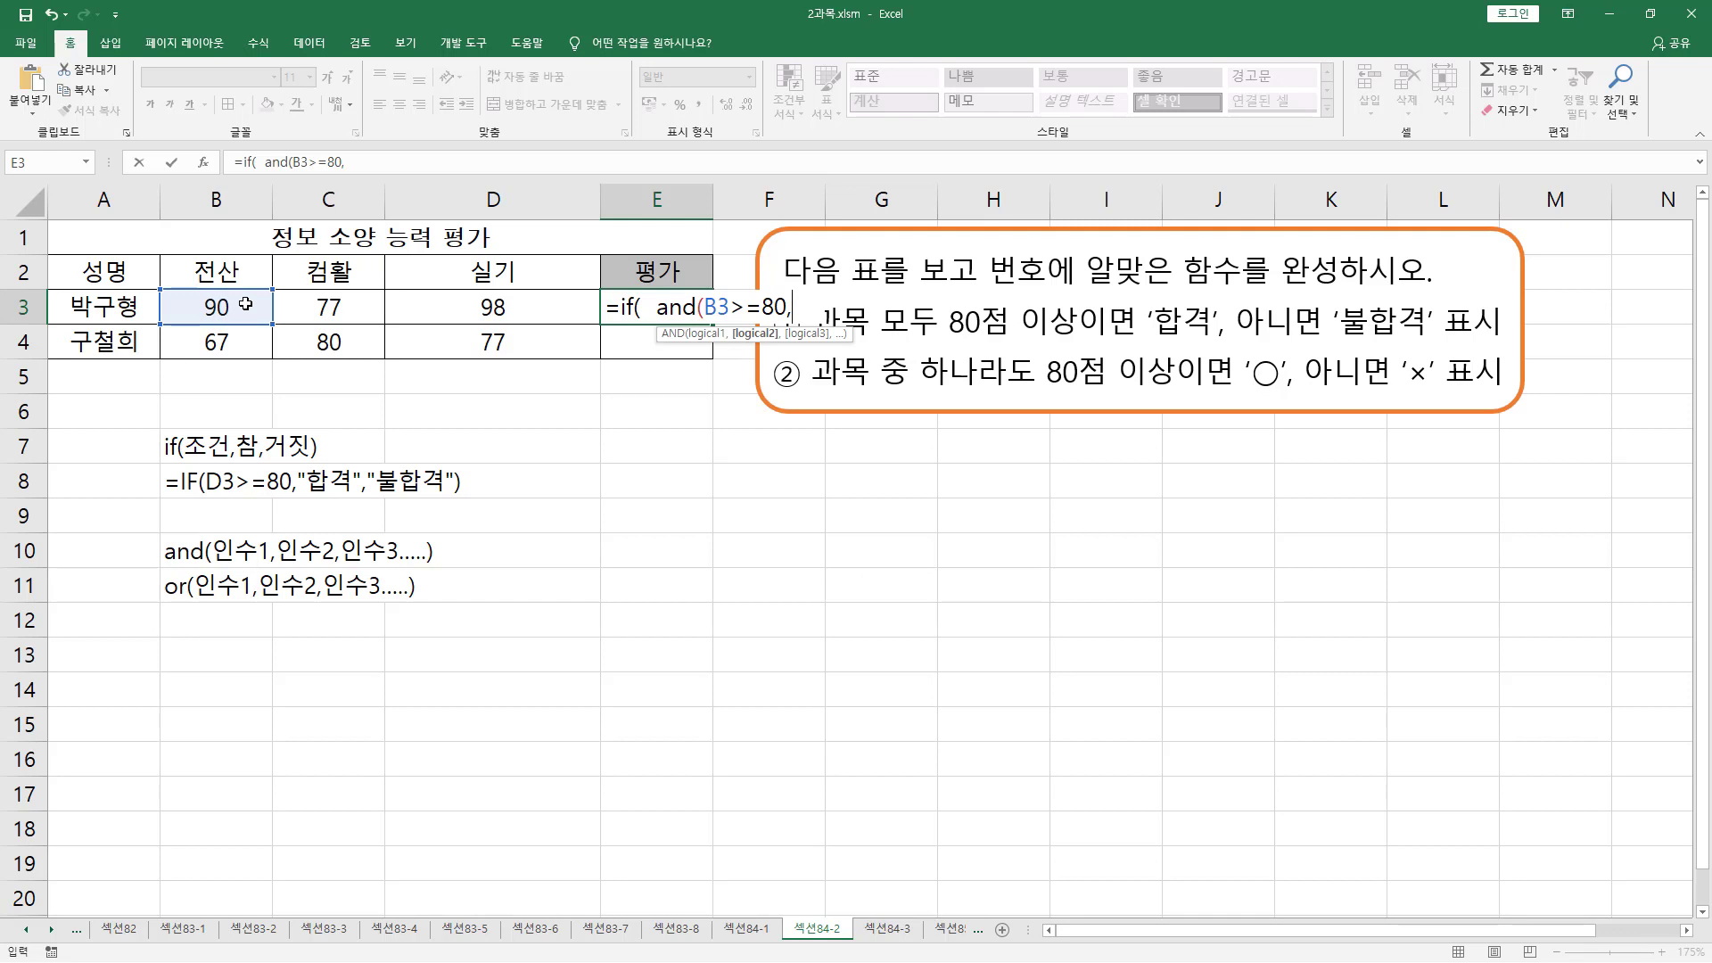
{"action": "left_click", "coordinate": [327, 300]}
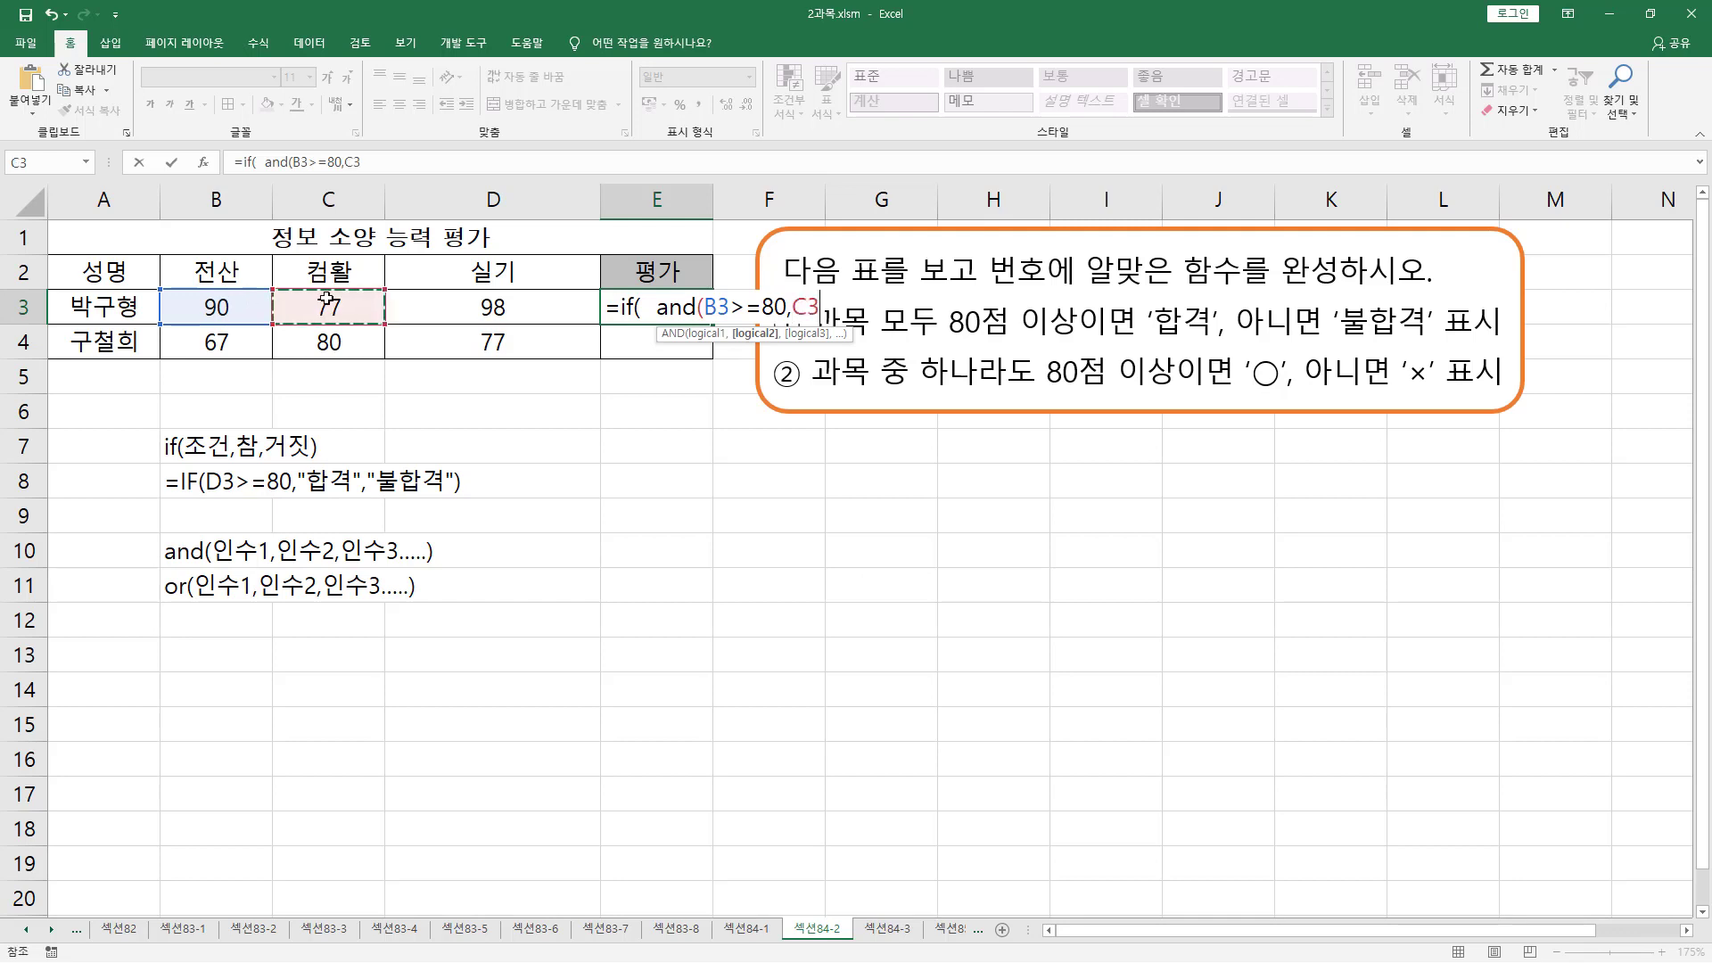
{"action": "type", "text": ">=80,"}
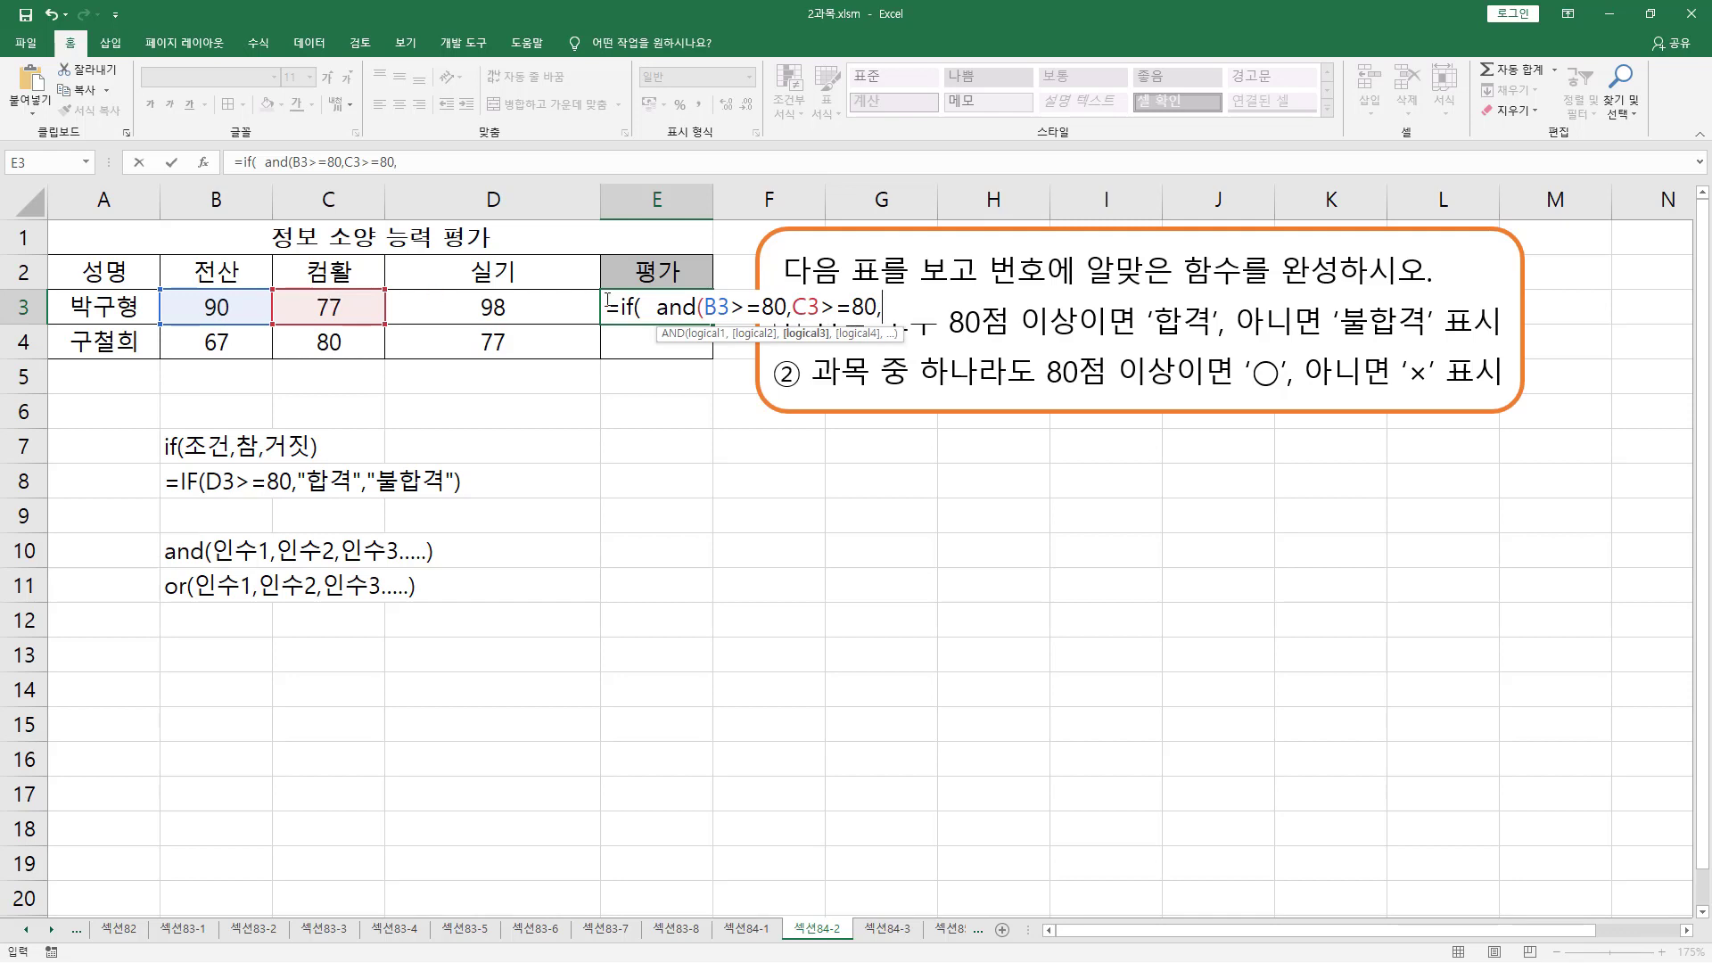
{"action": "left_click", "coordinate": [486, 308]}
{"action": "type", "text": ">=80"}
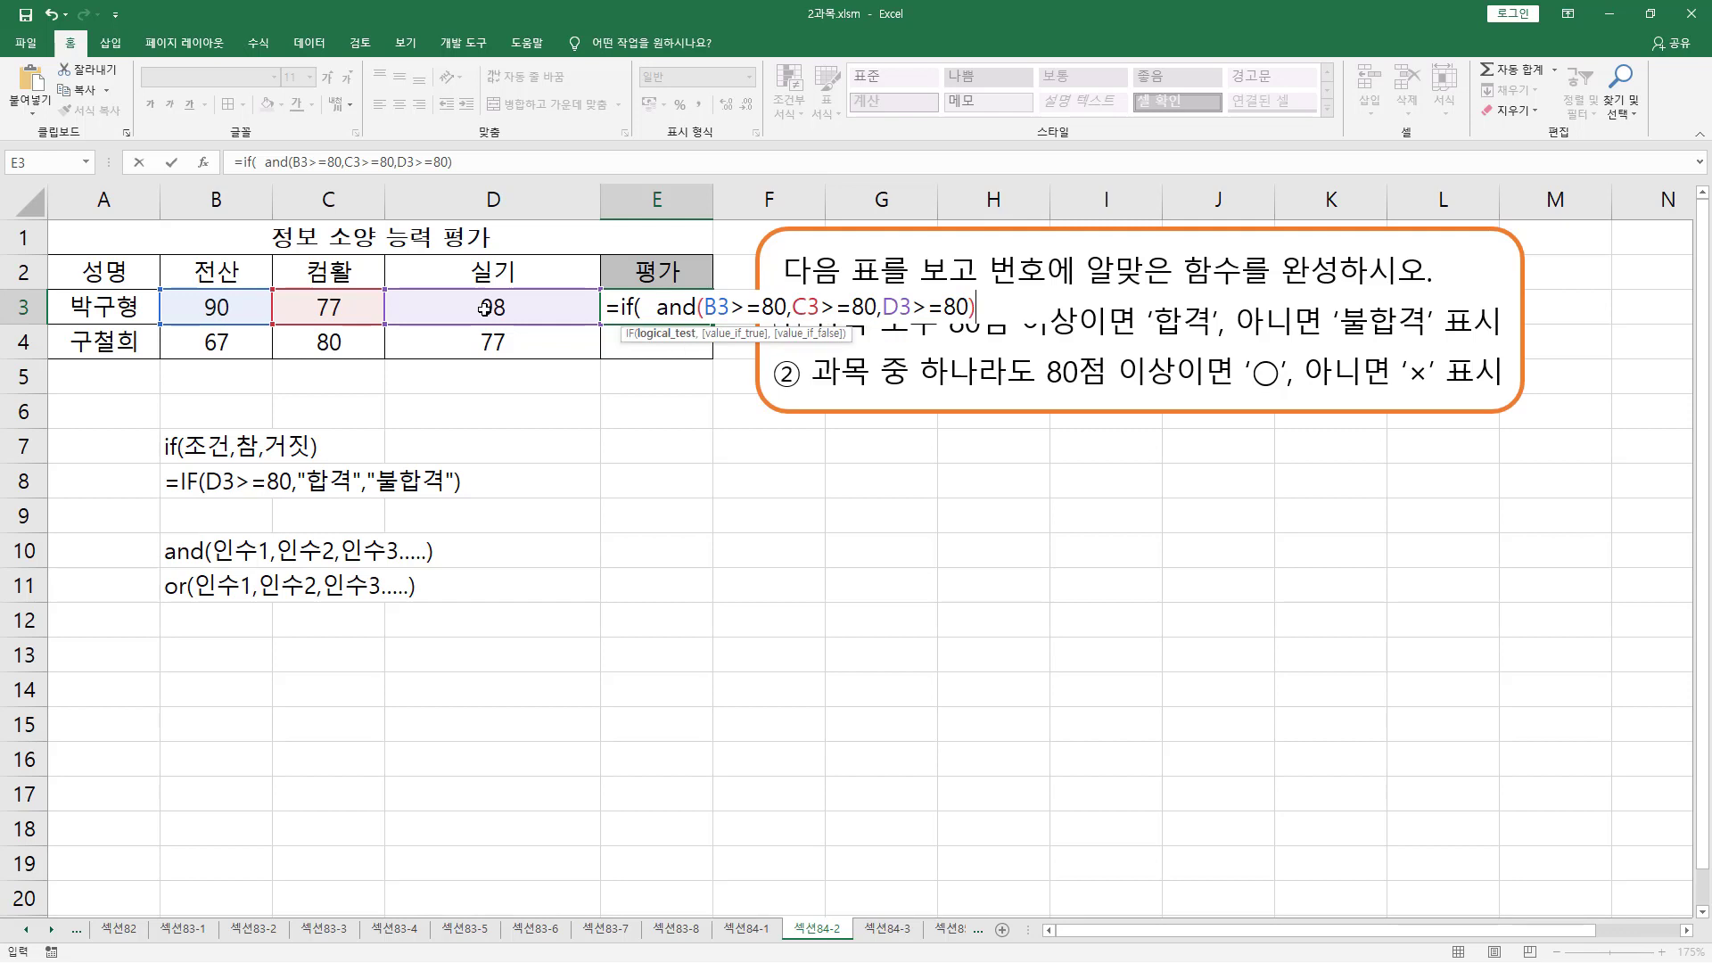
Step: Complete the E3 formula with "합격" as the true value and "불합격" as the false value
{"action": "type", "text": ","}
{"action": "type", "text": "\"합격"}
{"action": "type", "text": "\","}
{"action": "type", "text": "\"불합ㄱ"}
{"action": "type", "text": "\"불합격\""}
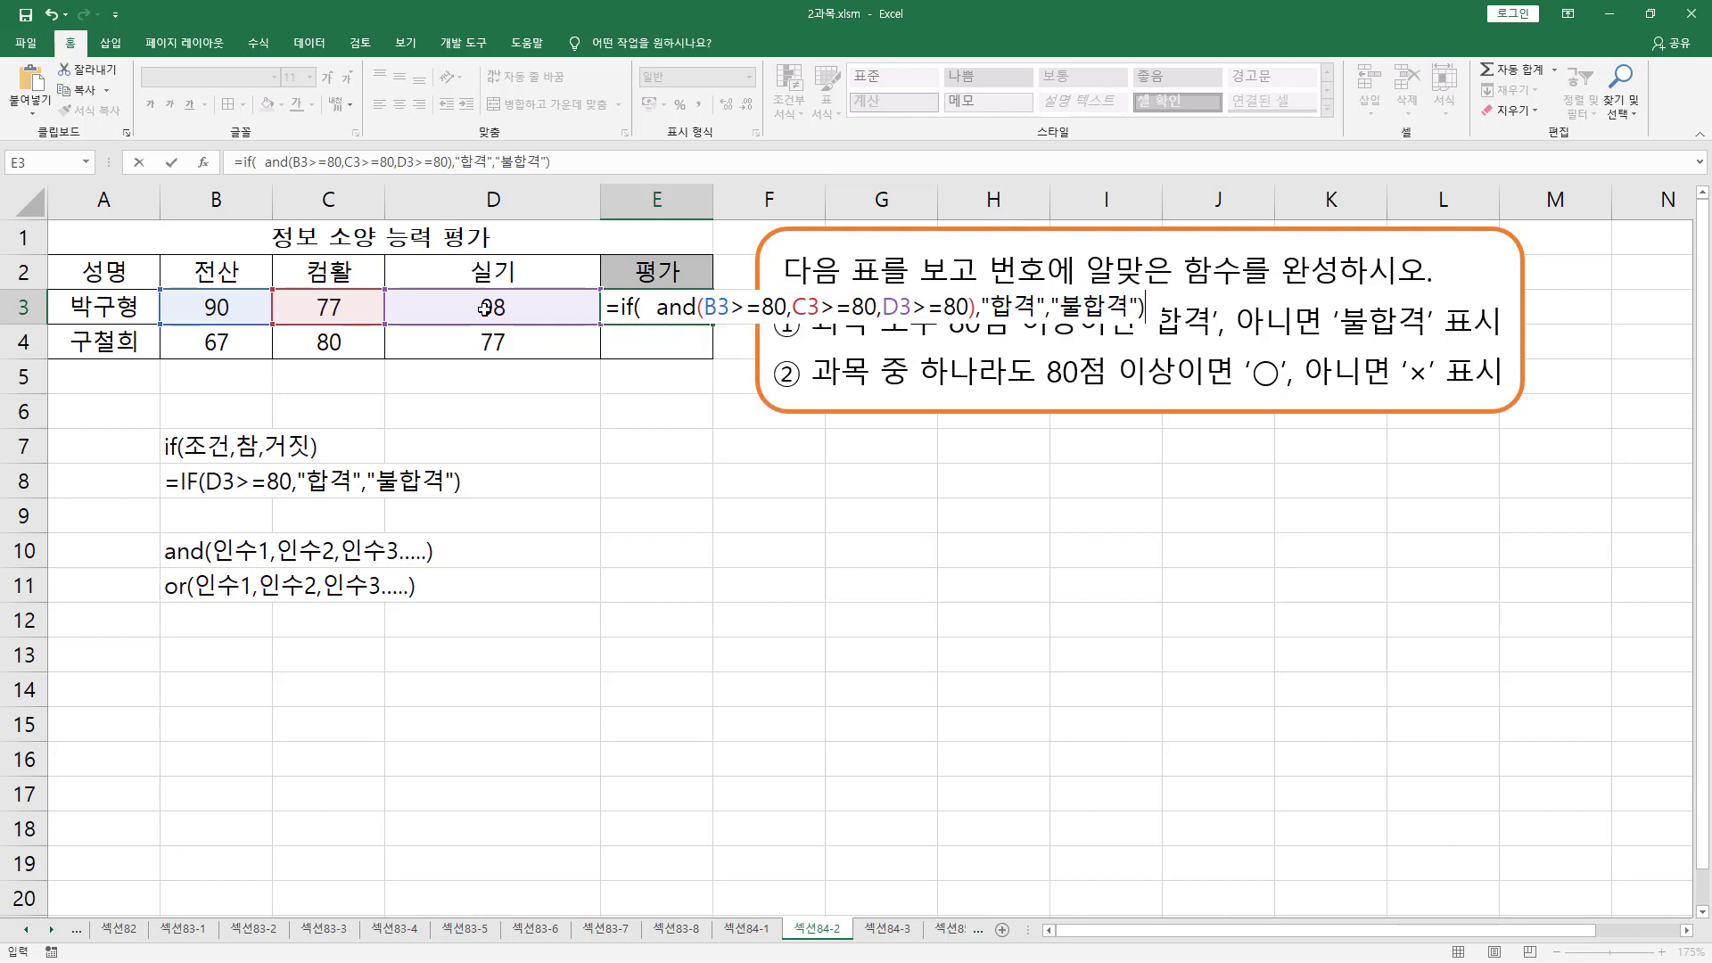
{"action": "left_click", "coordinate": [648, 307]}
{"action": "left_click_drag", "start_coordinate": [661, 321], "coordinate": [977, 325]}
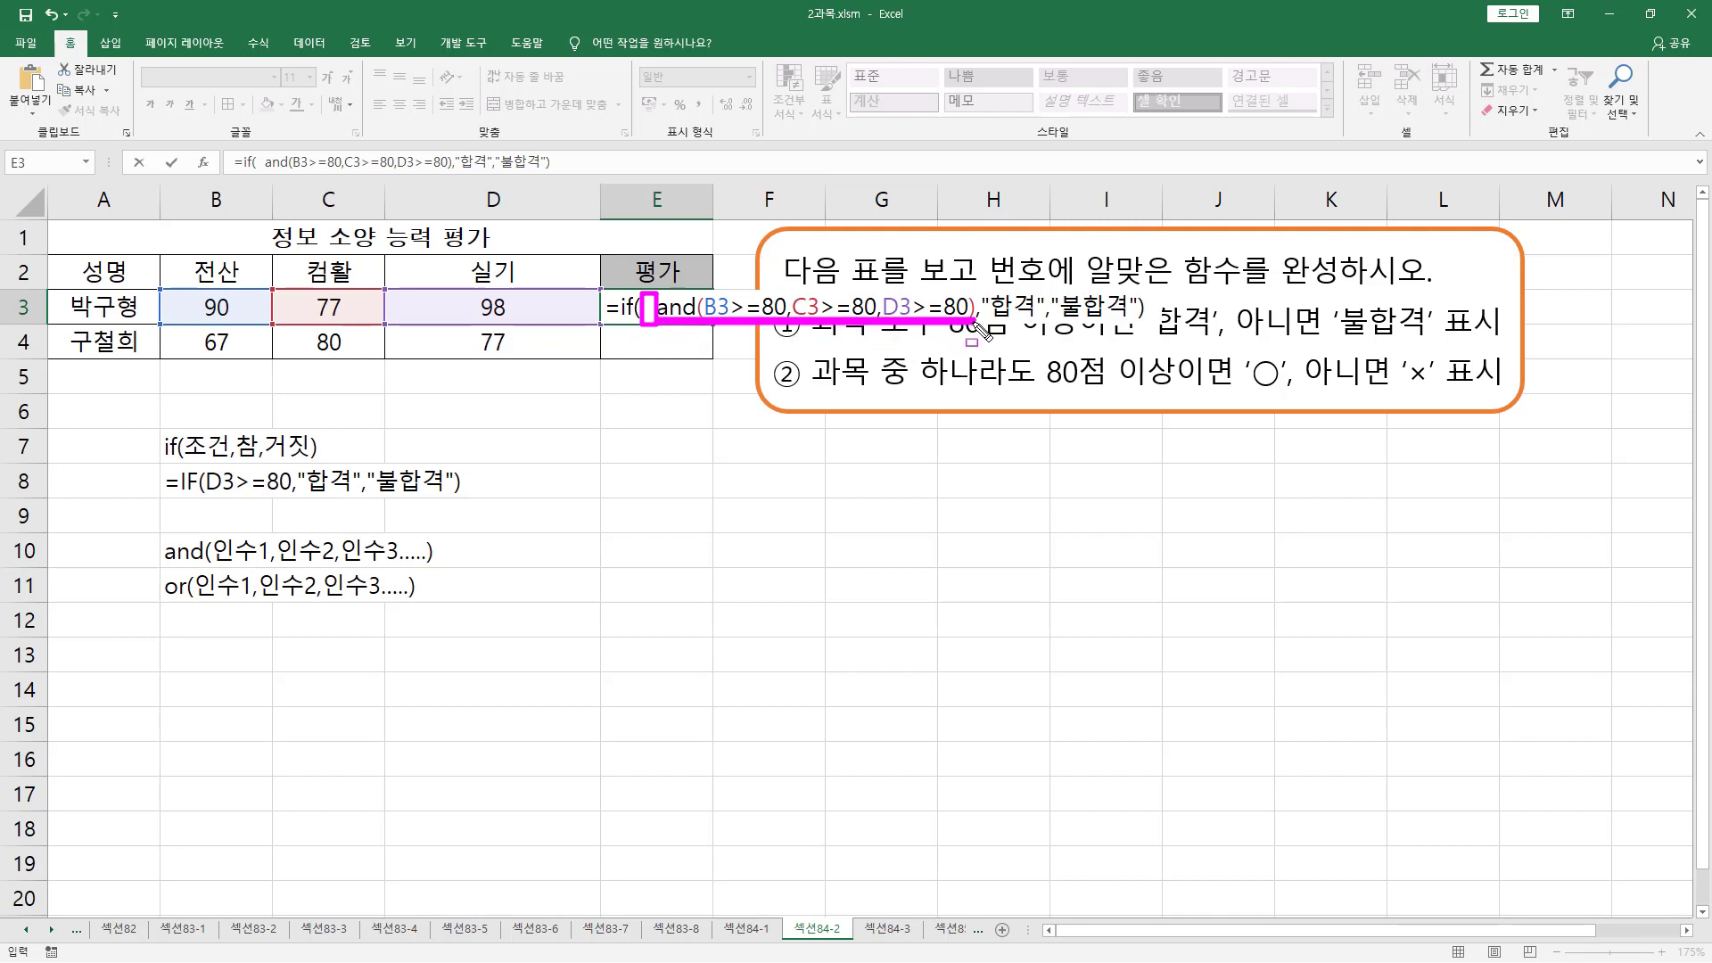
{"action": "key", "text": "Escape"}
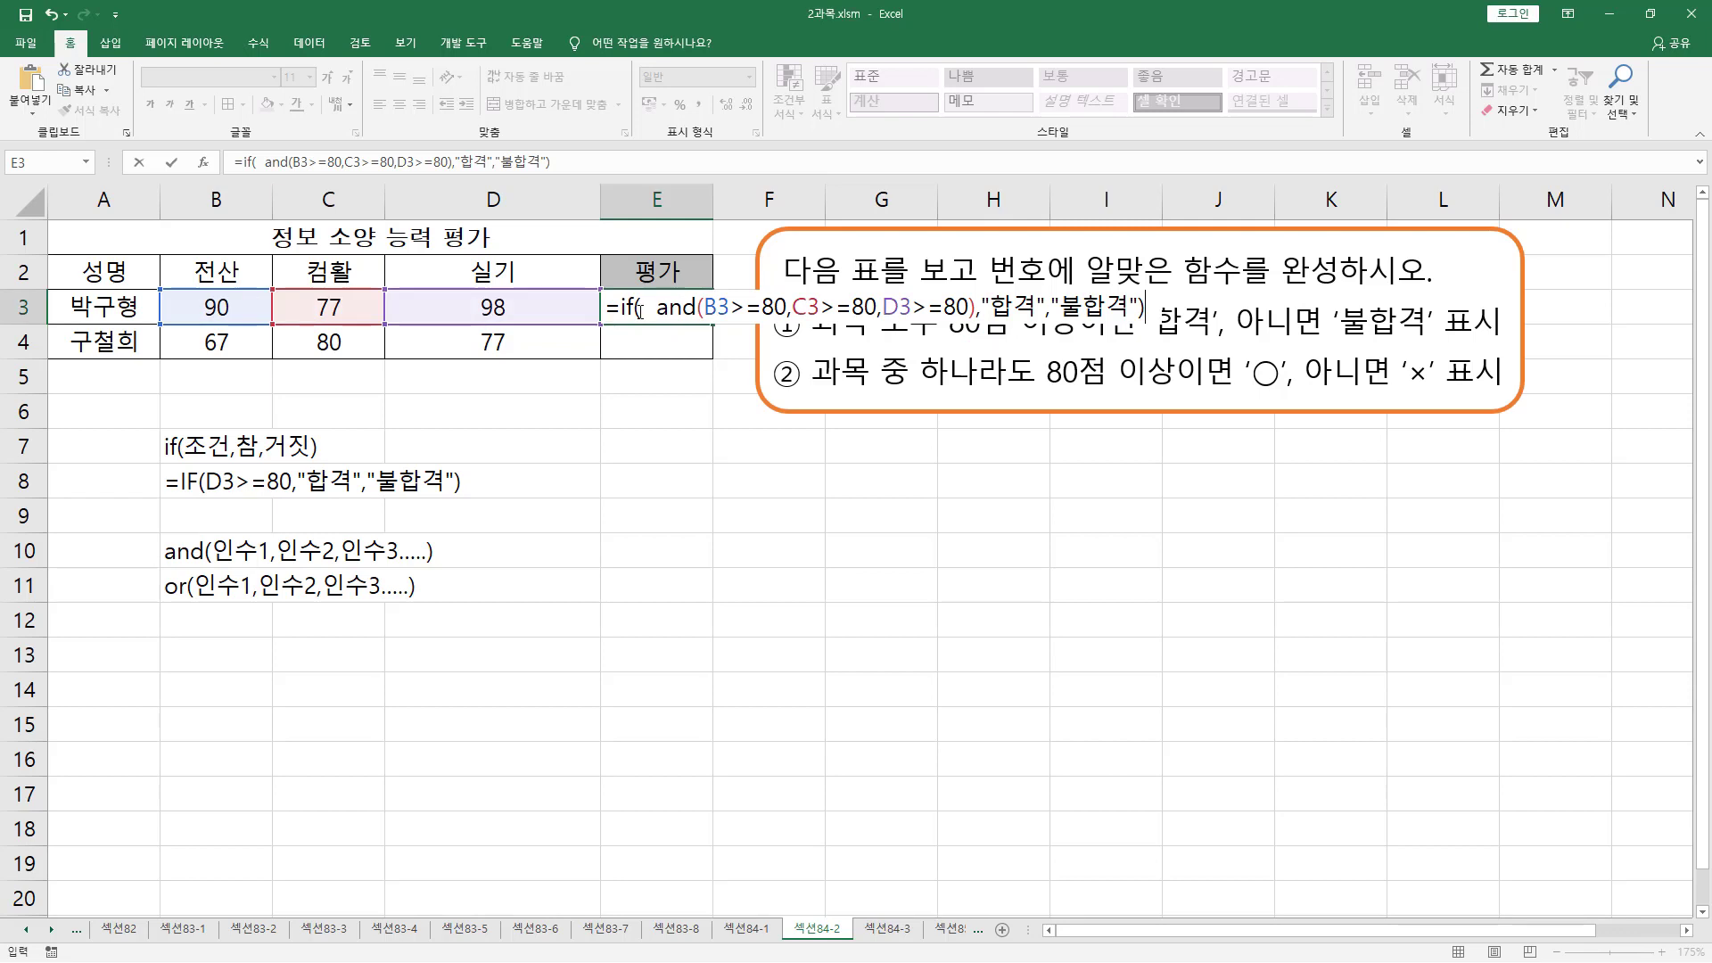
{"action": "key", "text": "Return"}
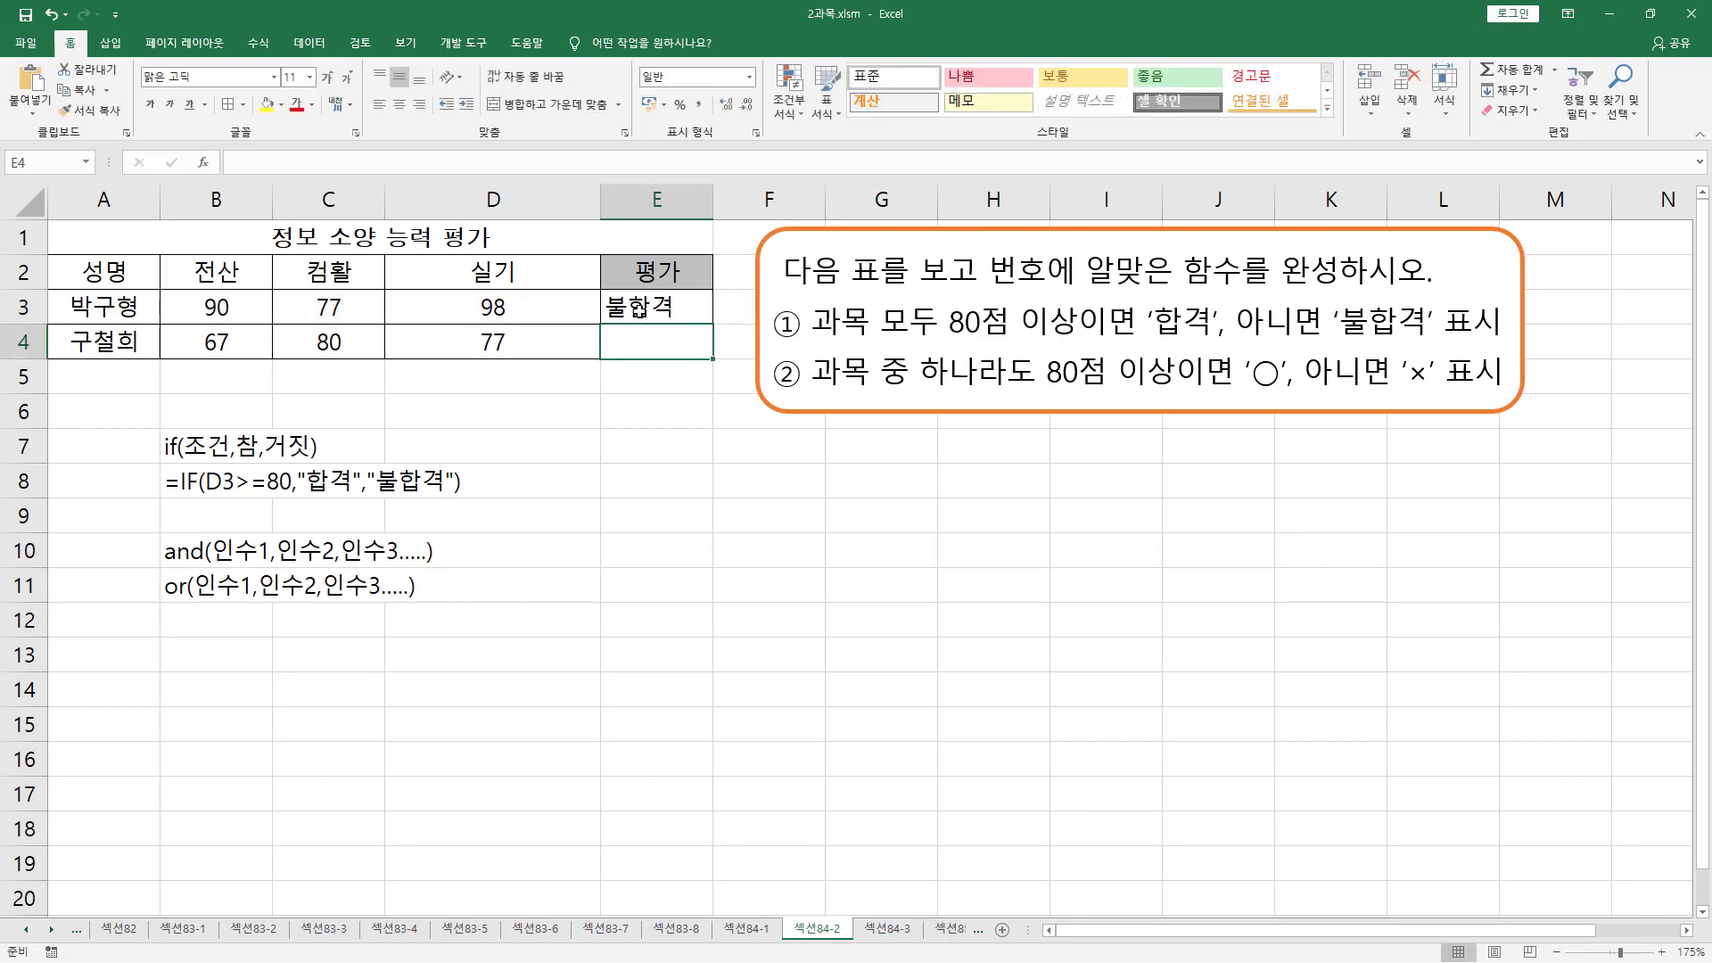
Step: Check the E3 evaluation against the scores in B3, C3 and D3
{"action": "left_click", "coordinate": [639, 310]}
{"action": "left_click_drag", "start_coordinate": [189, 294], "coordinate": [243, 325]}
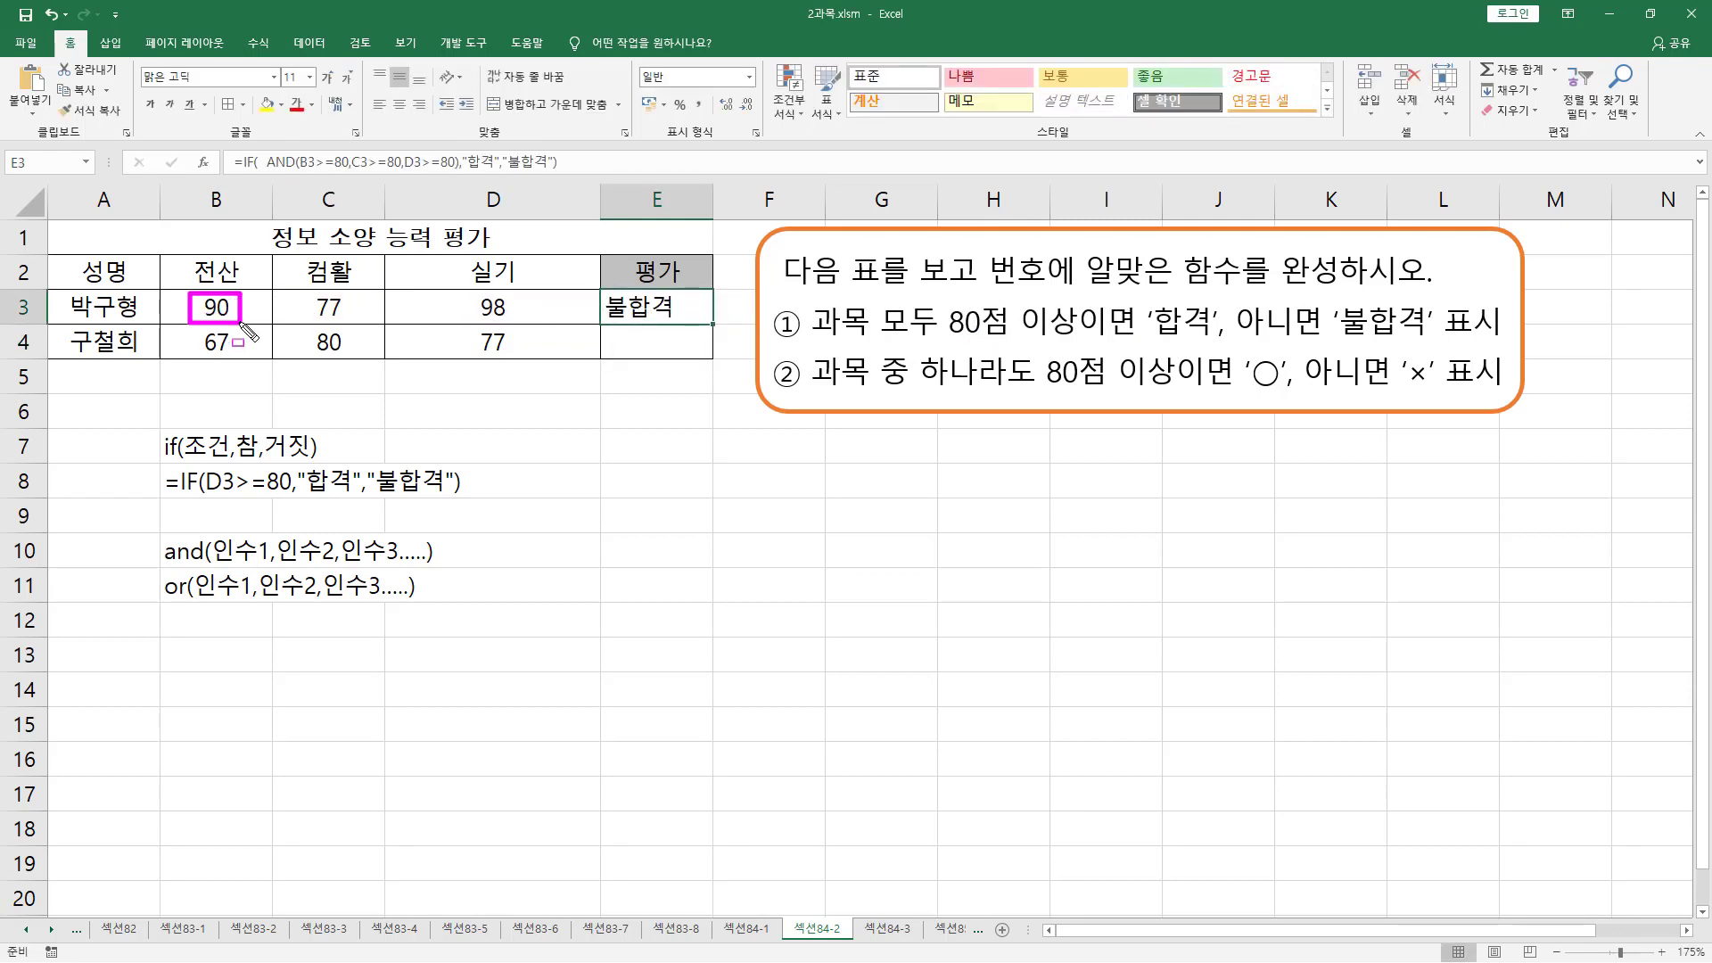
{"action": "left_click_drag", "start_coordinate": [469, 292], "coordinate": [514, 323]}
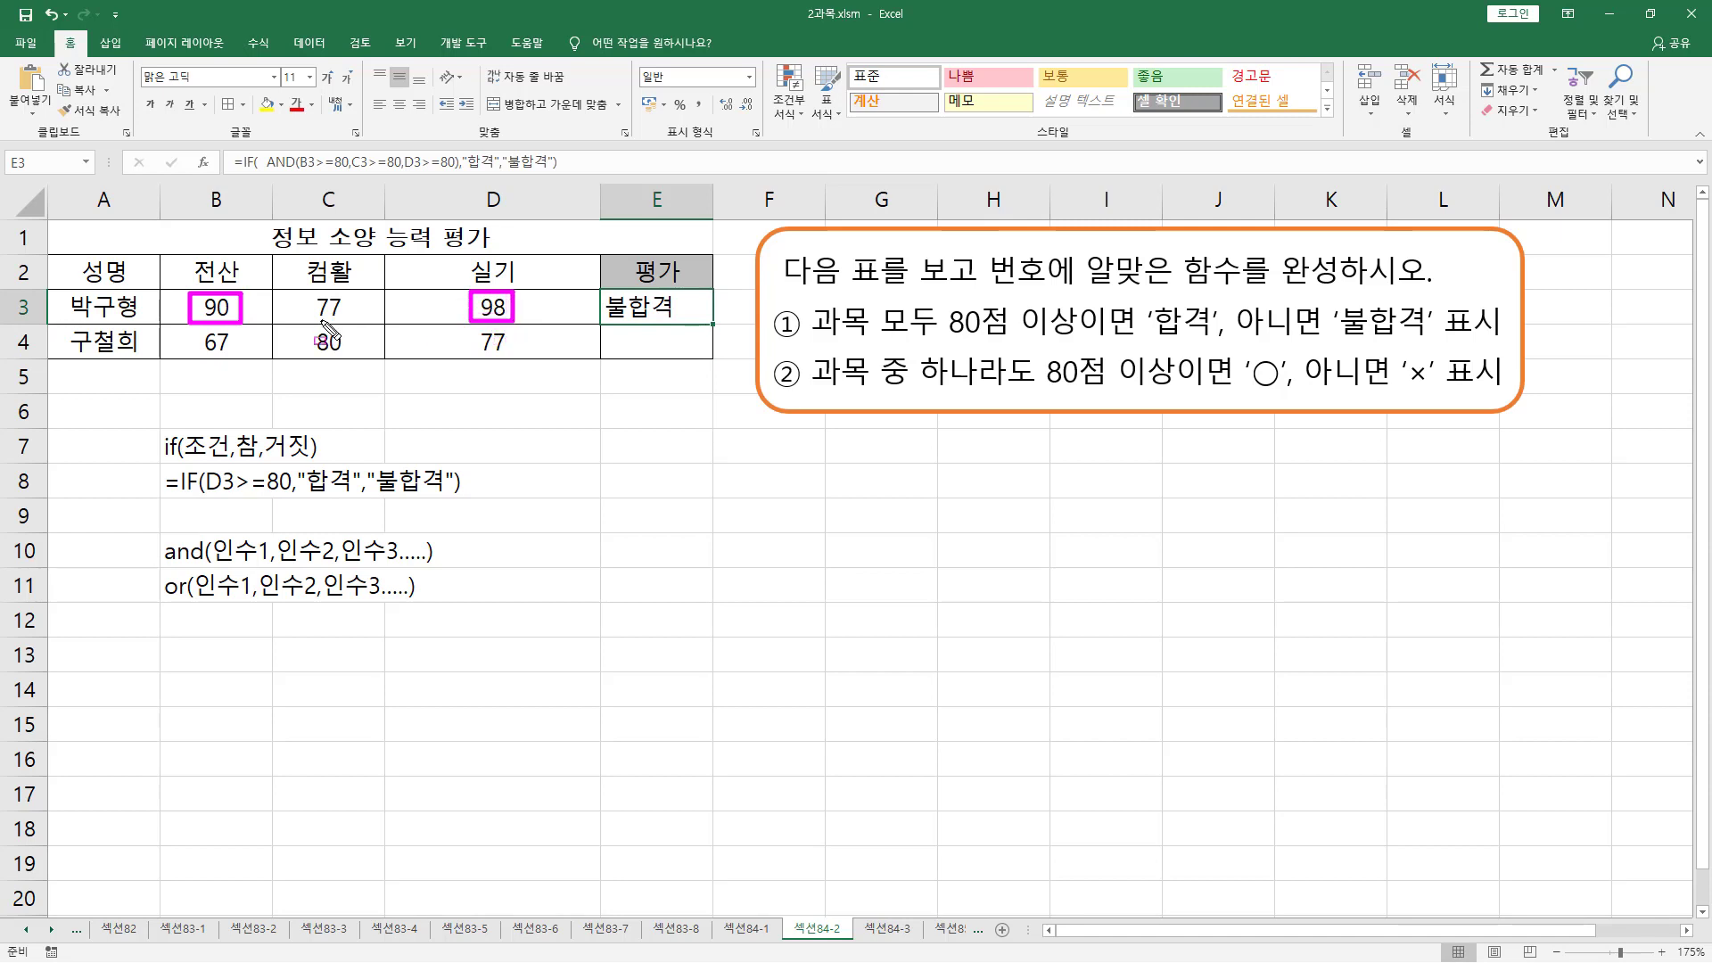
{"action": "left_click_drag", "start_coordinate": [307, 318], "coordinate": [344, 320]}
{"action": "key", "text": "Escape"}
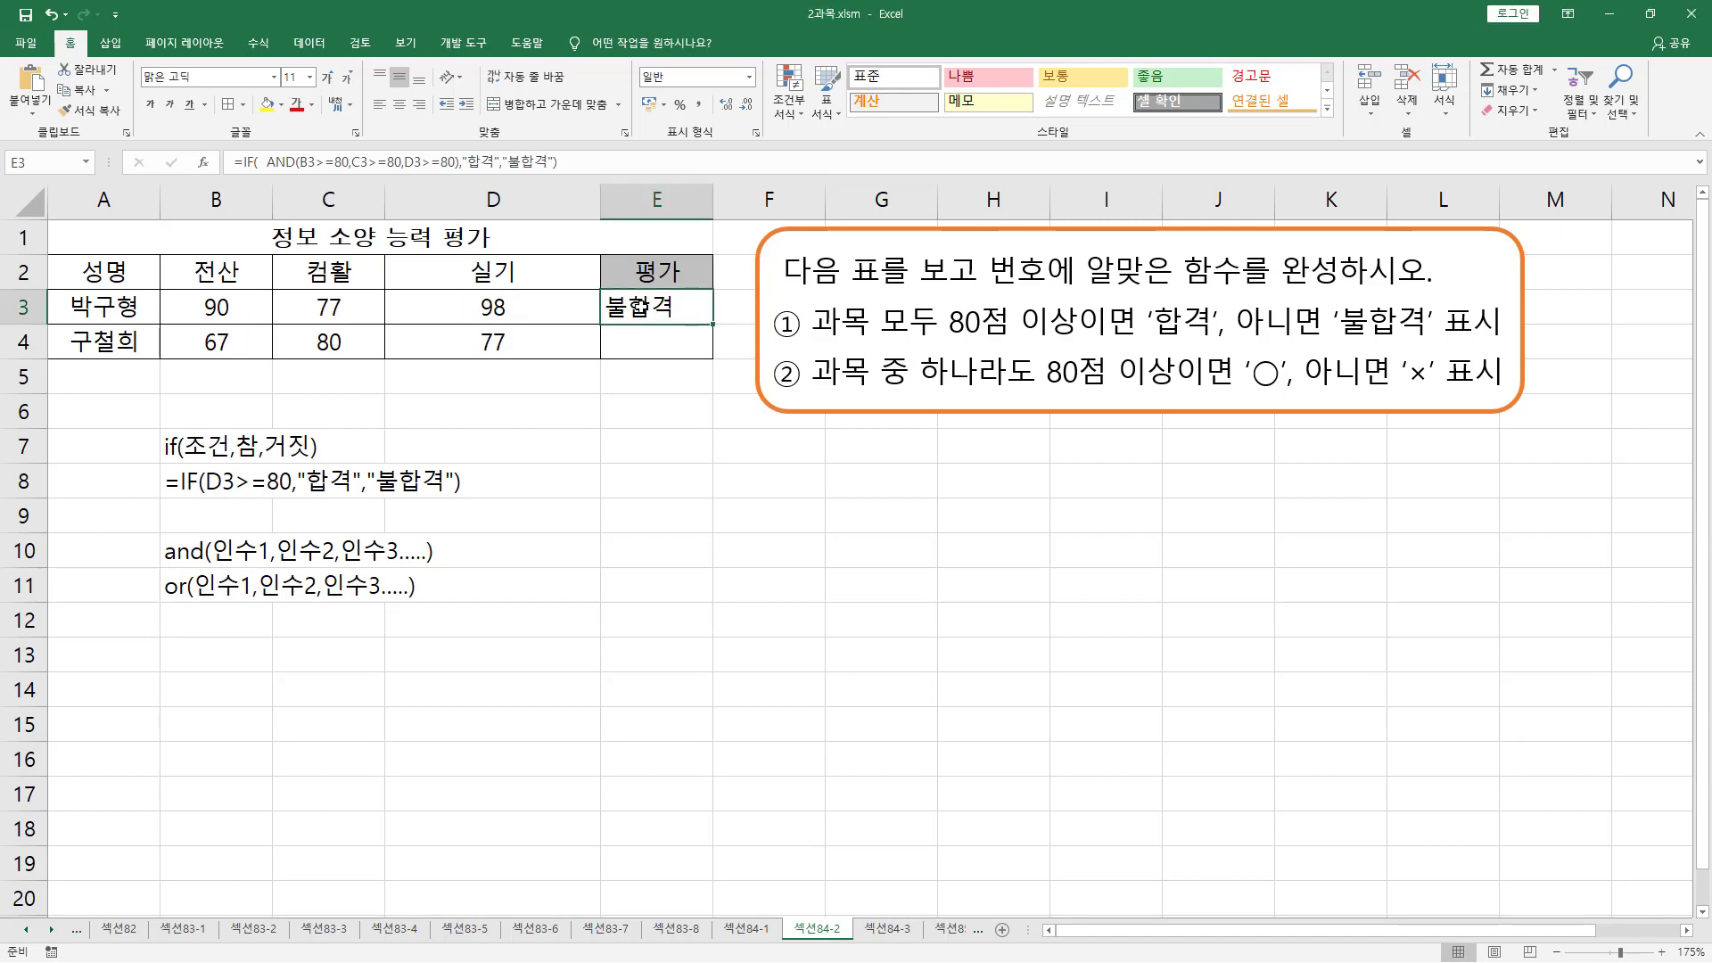
Step: Copy the IF and AND formula text from E3 and paste it into B13 as plain text
{"action": "double_click", "coordinate": [638, 308]}
{"action": "left_click_drag", "start_coordinate": [613, 308], "coordinate": [1161, 308]}
{"action": "key", "text": "ctrl+c"}
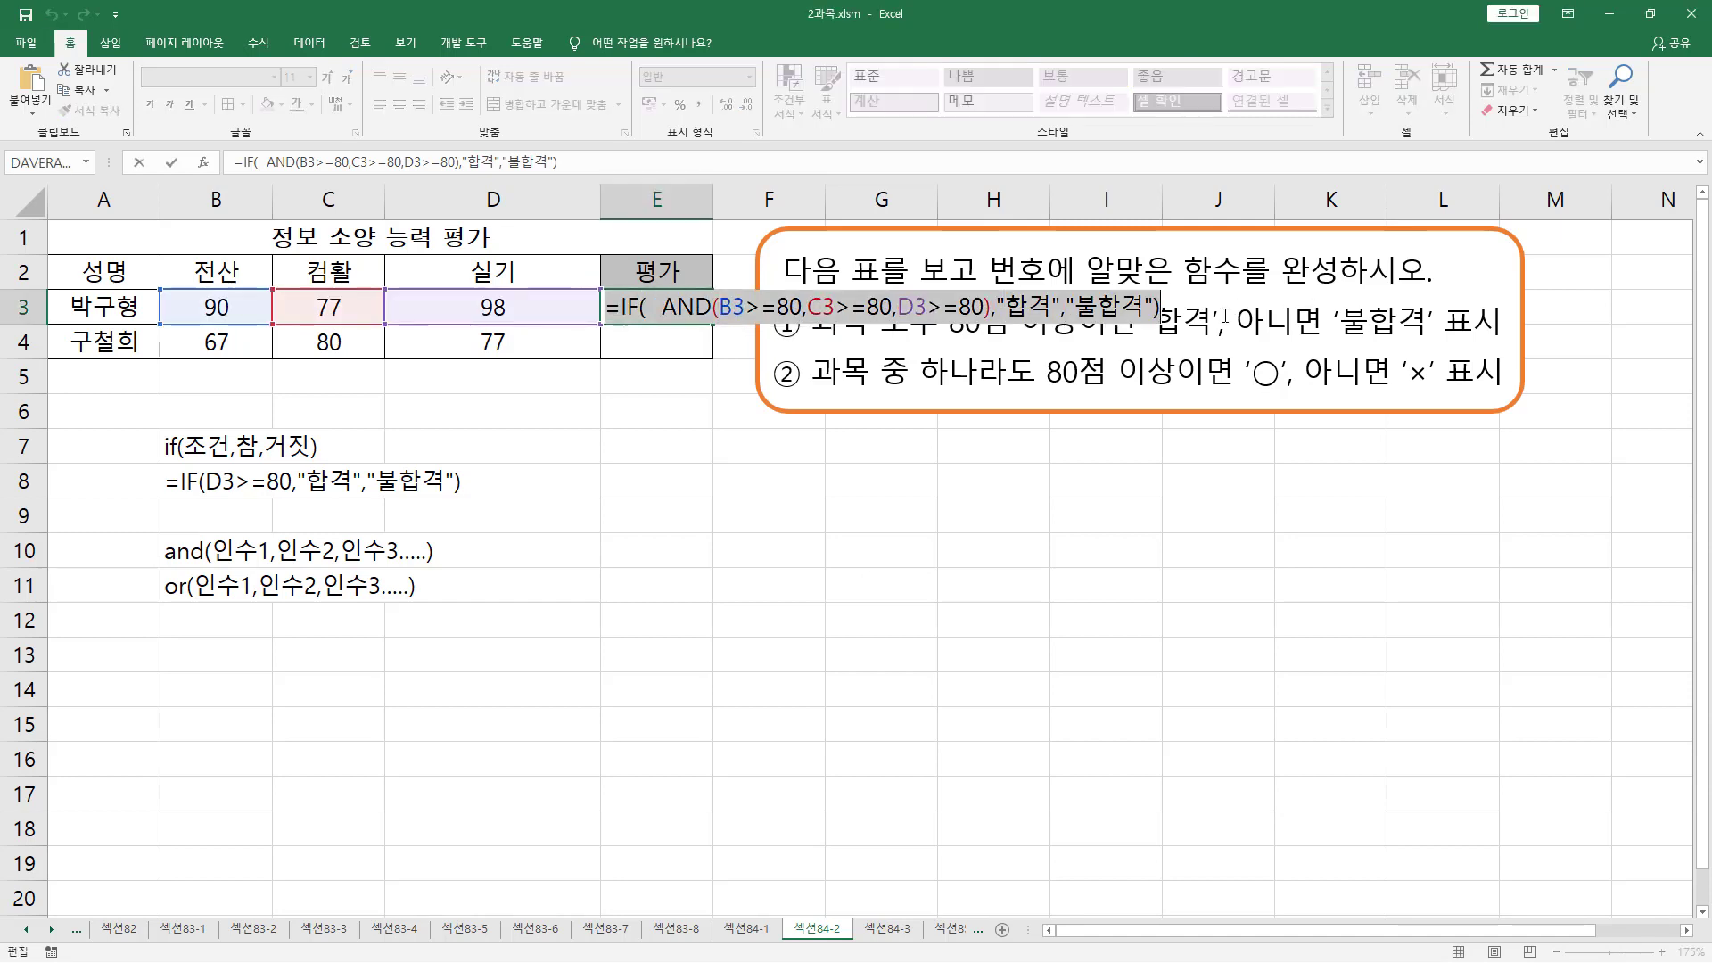
{"action": "left_click", "coordinate": [156, 647]}
{"action": "type", "text": "'"}
{"action": "key", "text": "ctrl+v"}
{"action": "key", "text": "Return"}
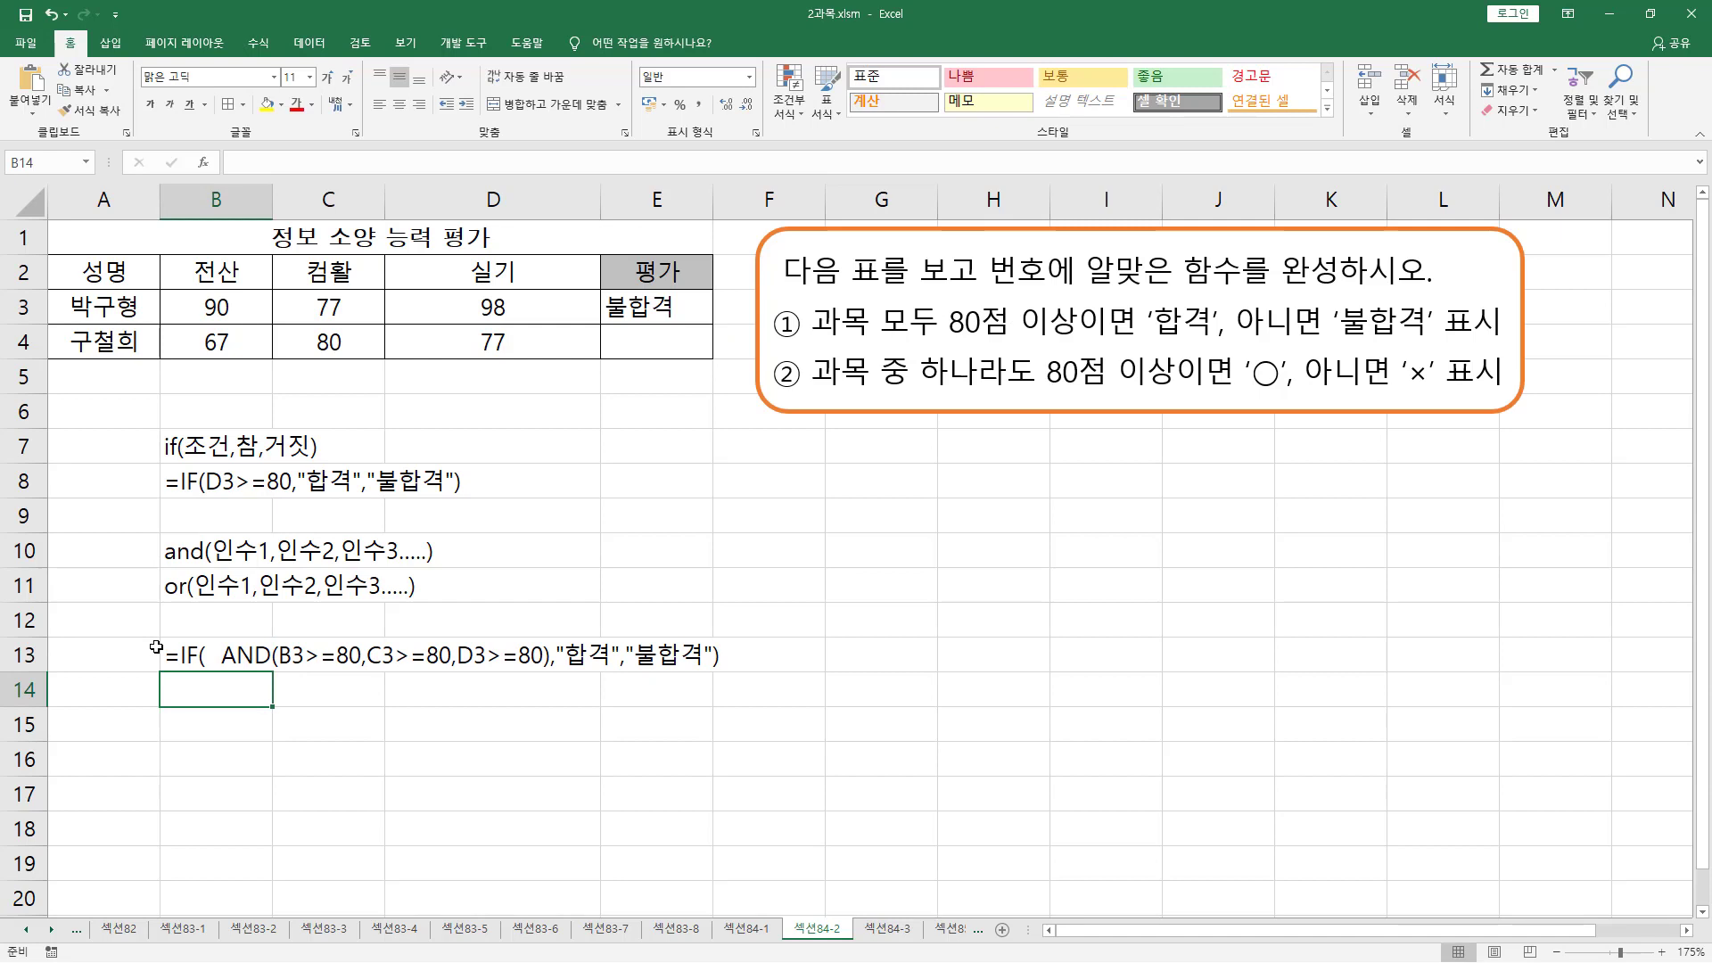
Step: Examine the condition, true and false arguments of the B13 formula, and the wording of the second task
{"action": "mouse_move", "coordinate": [216, 634]}
{"action": "left_mouse_down"}
{"action": "mouse_move", "coordinate": [370, 687]}
{"action": "mouse_move", "coordinate": [551, 678]}
{"action": "left_mouse_up"}
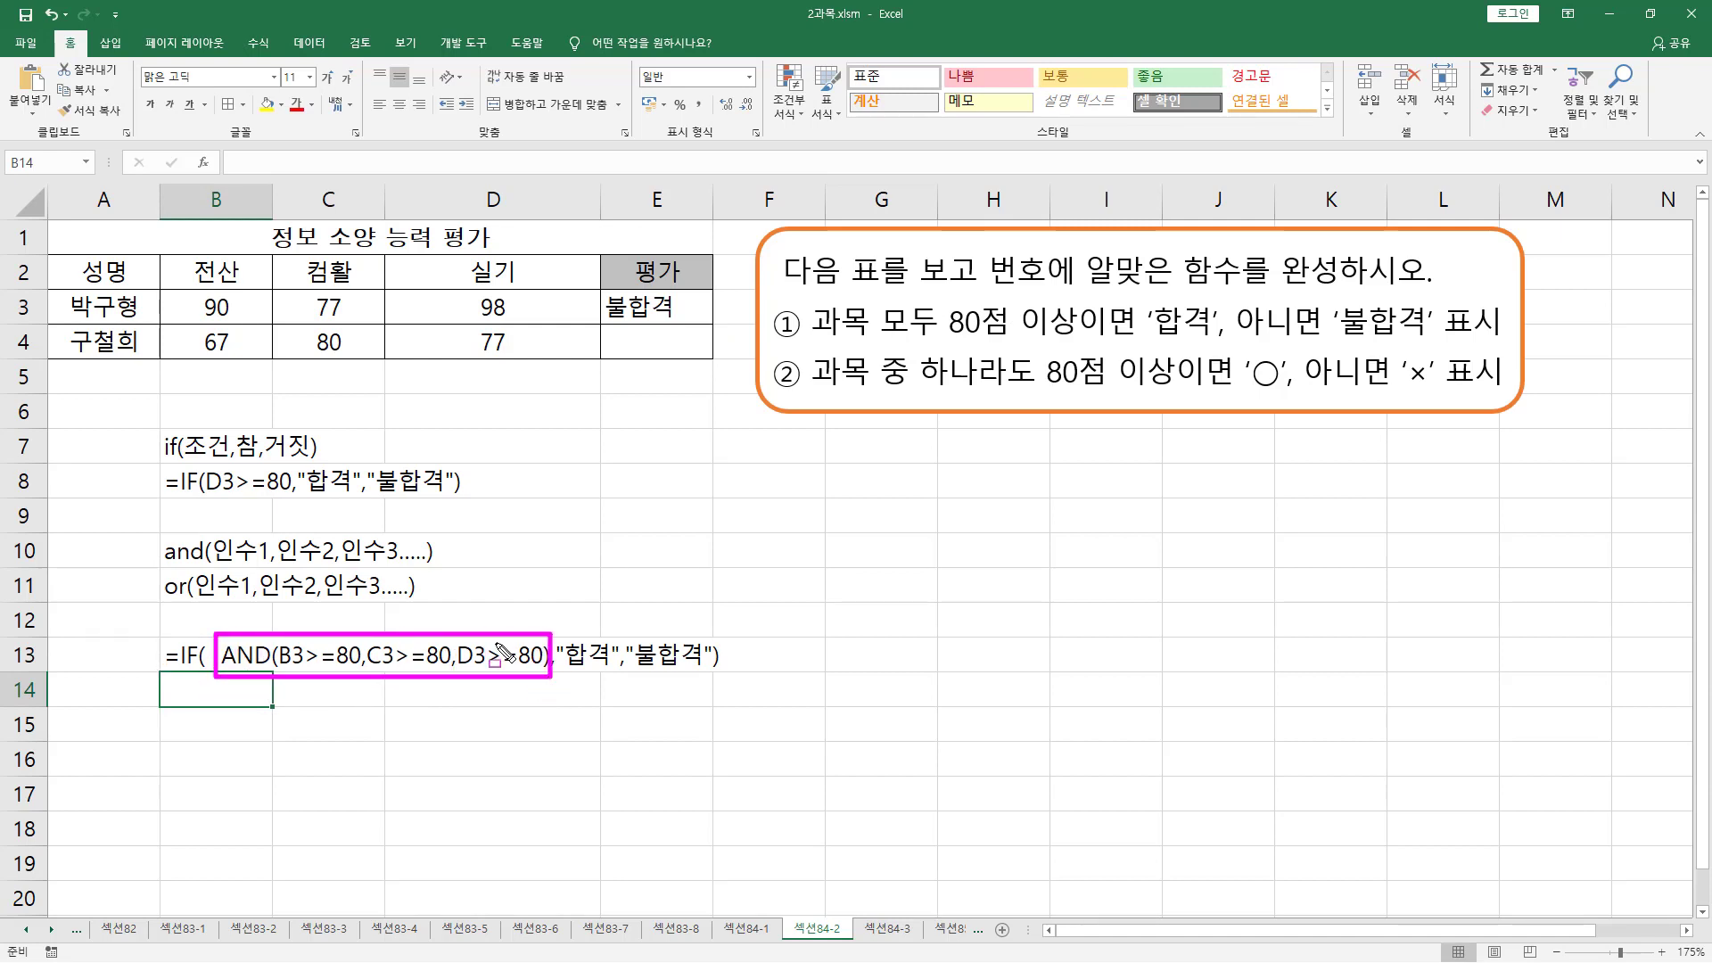
{"action": "left_click_drag", "start_coordinate": [182, 460], "coordinate": [224, 460]}
{"action": "left_click_drag", "start_coordinate": [274, 624], "coordinate": [276, 715]}
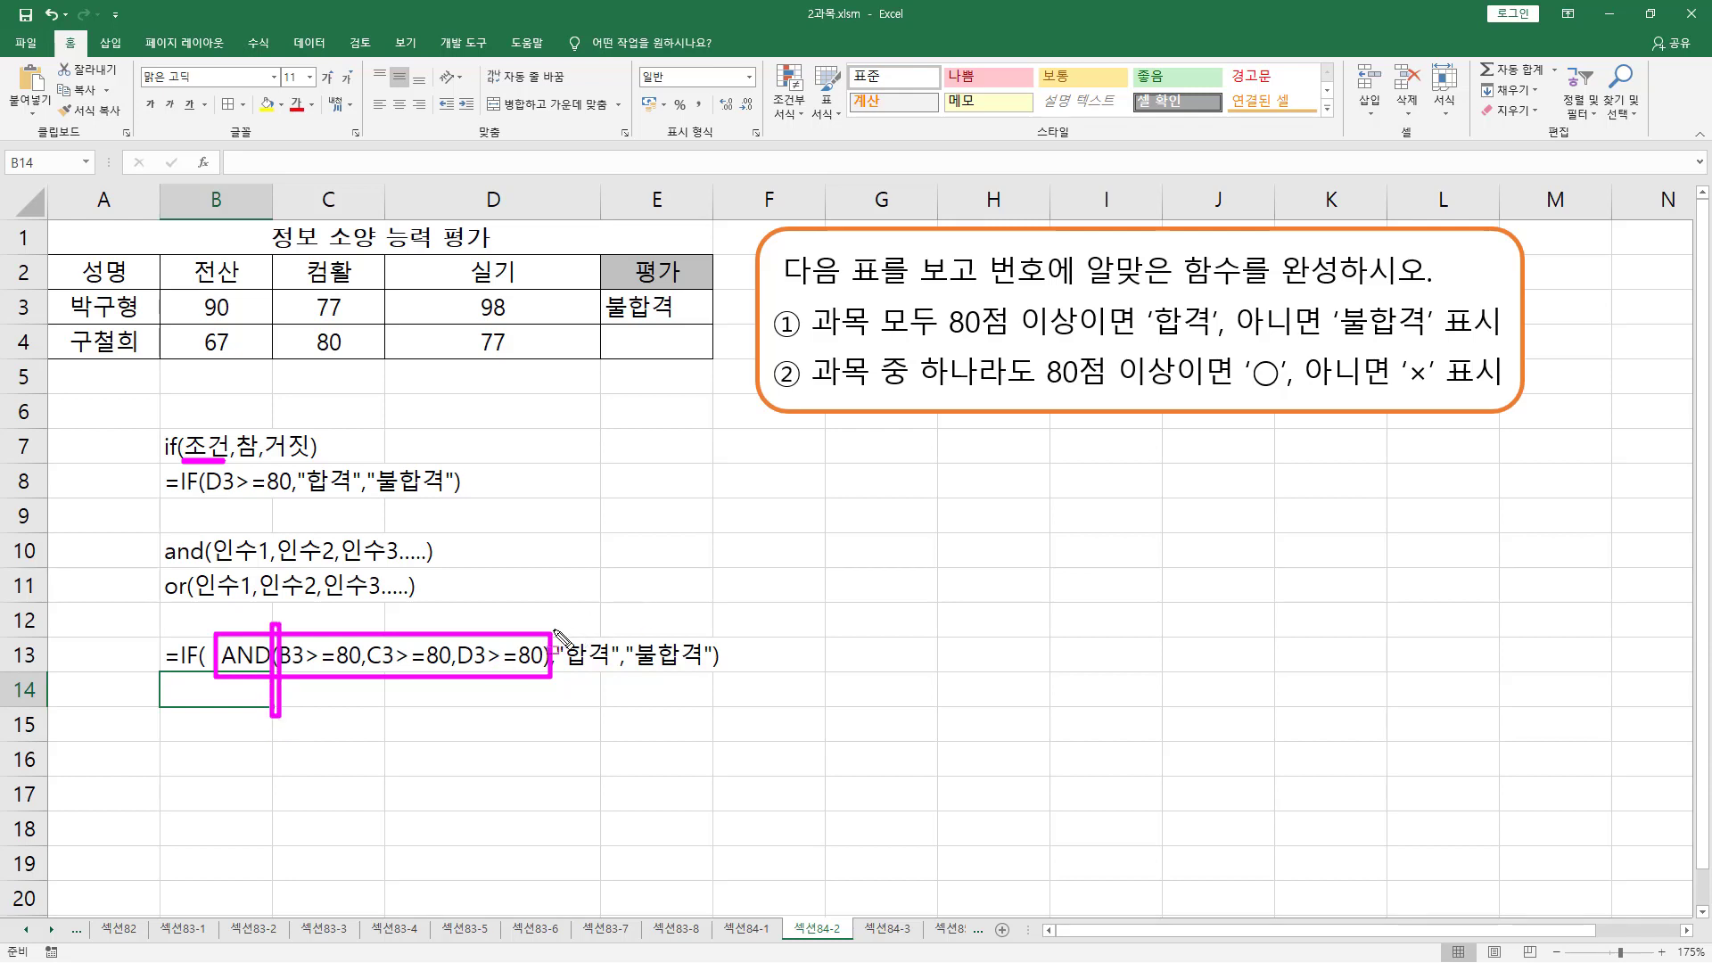
{"action": "left_click_drag", "start_coordinate": [544, 629], "coordinate": [550, 713]}
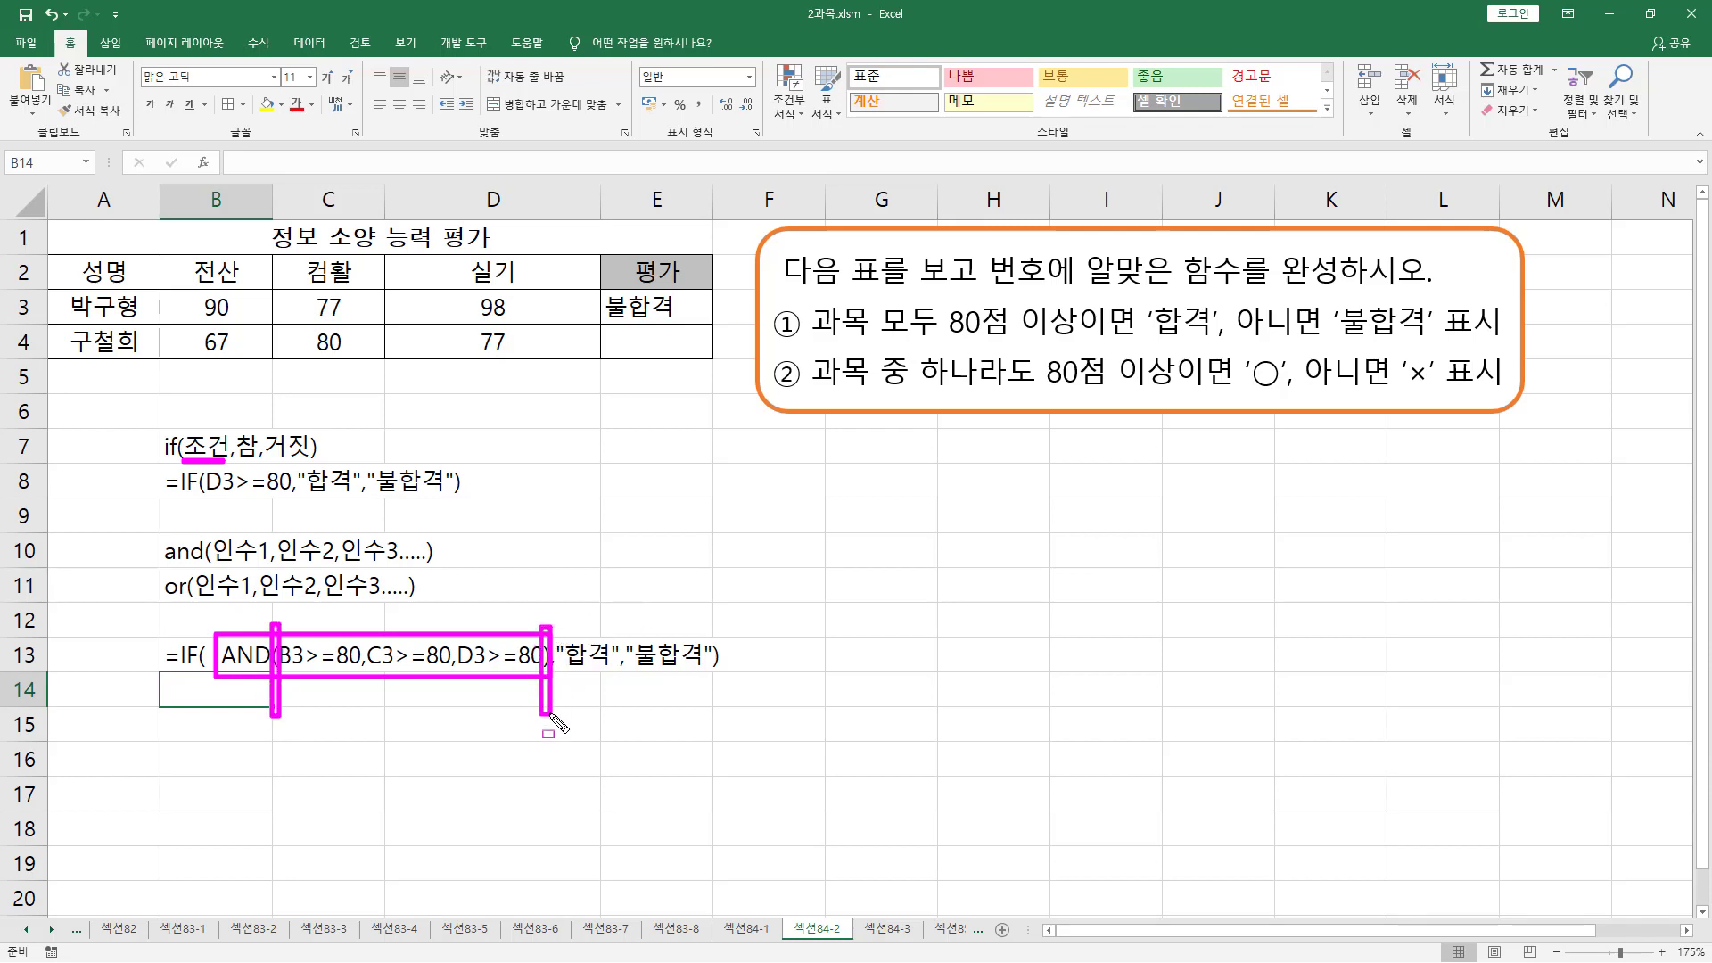
{"action": "left_click_drag", "start_coordinate": [282, 665], "coordinate": [534, 666]}
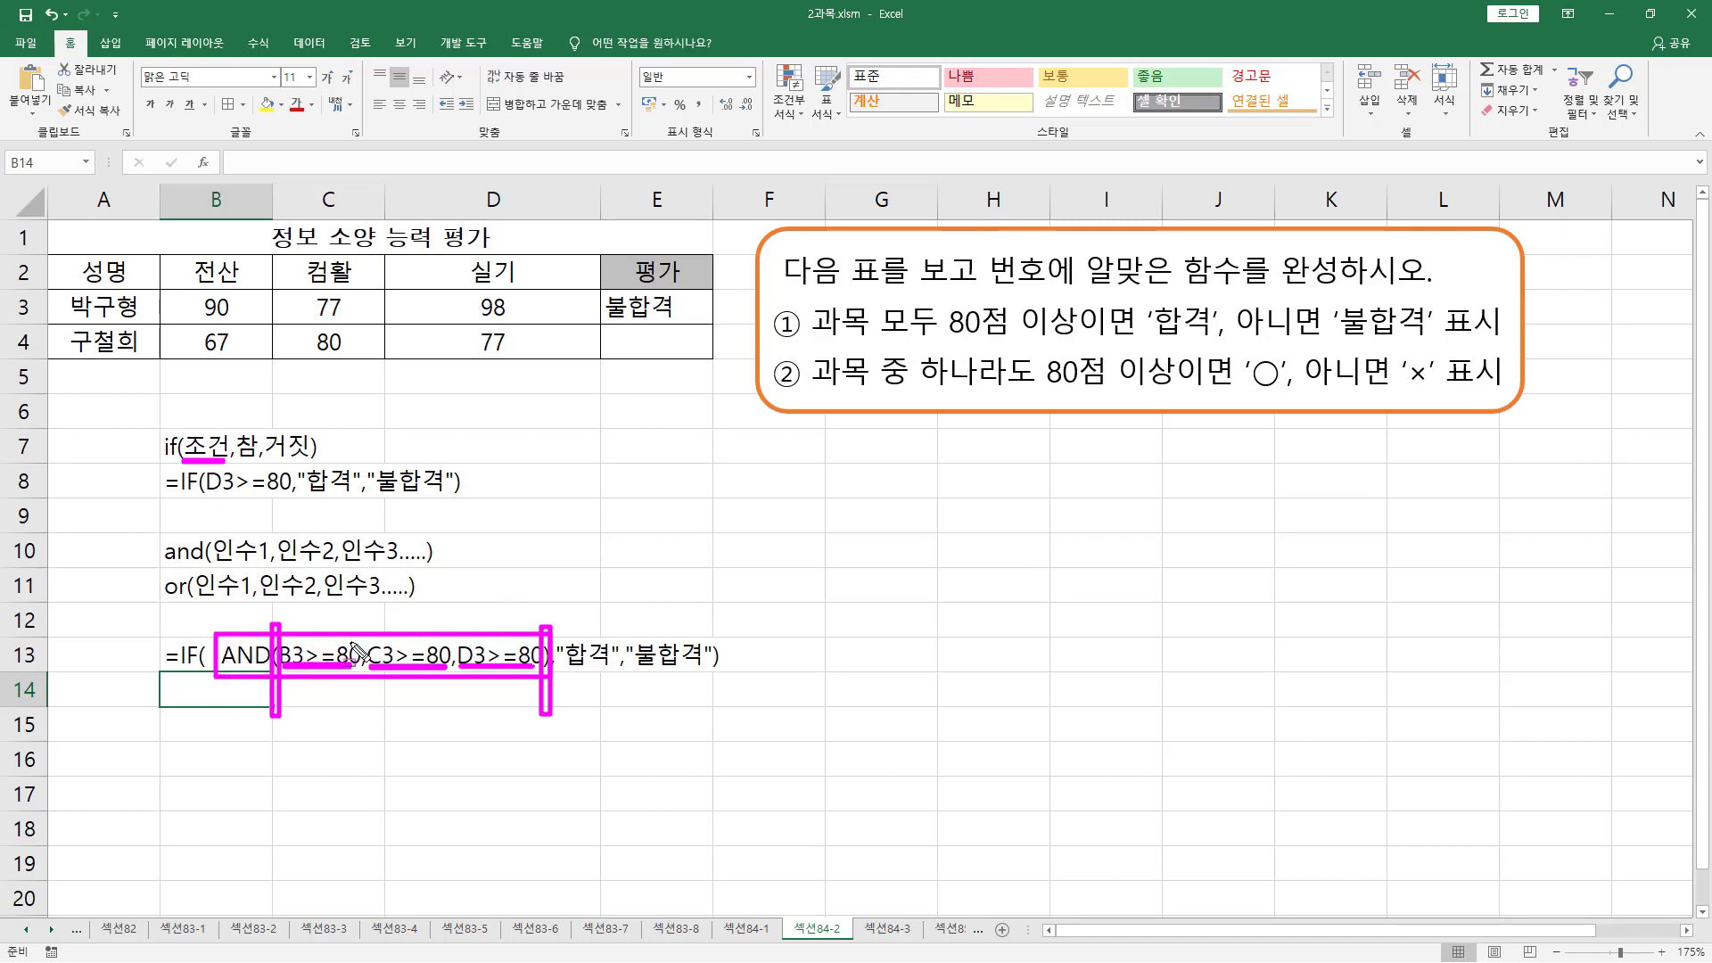
{"action": "left_click_drag", "start_coordinate": [558, 671], "coordinate": [606, 671]}
{"action": "left_click_drag", "start_coordinate": [632, 671], "coordinate": [694, 671]}
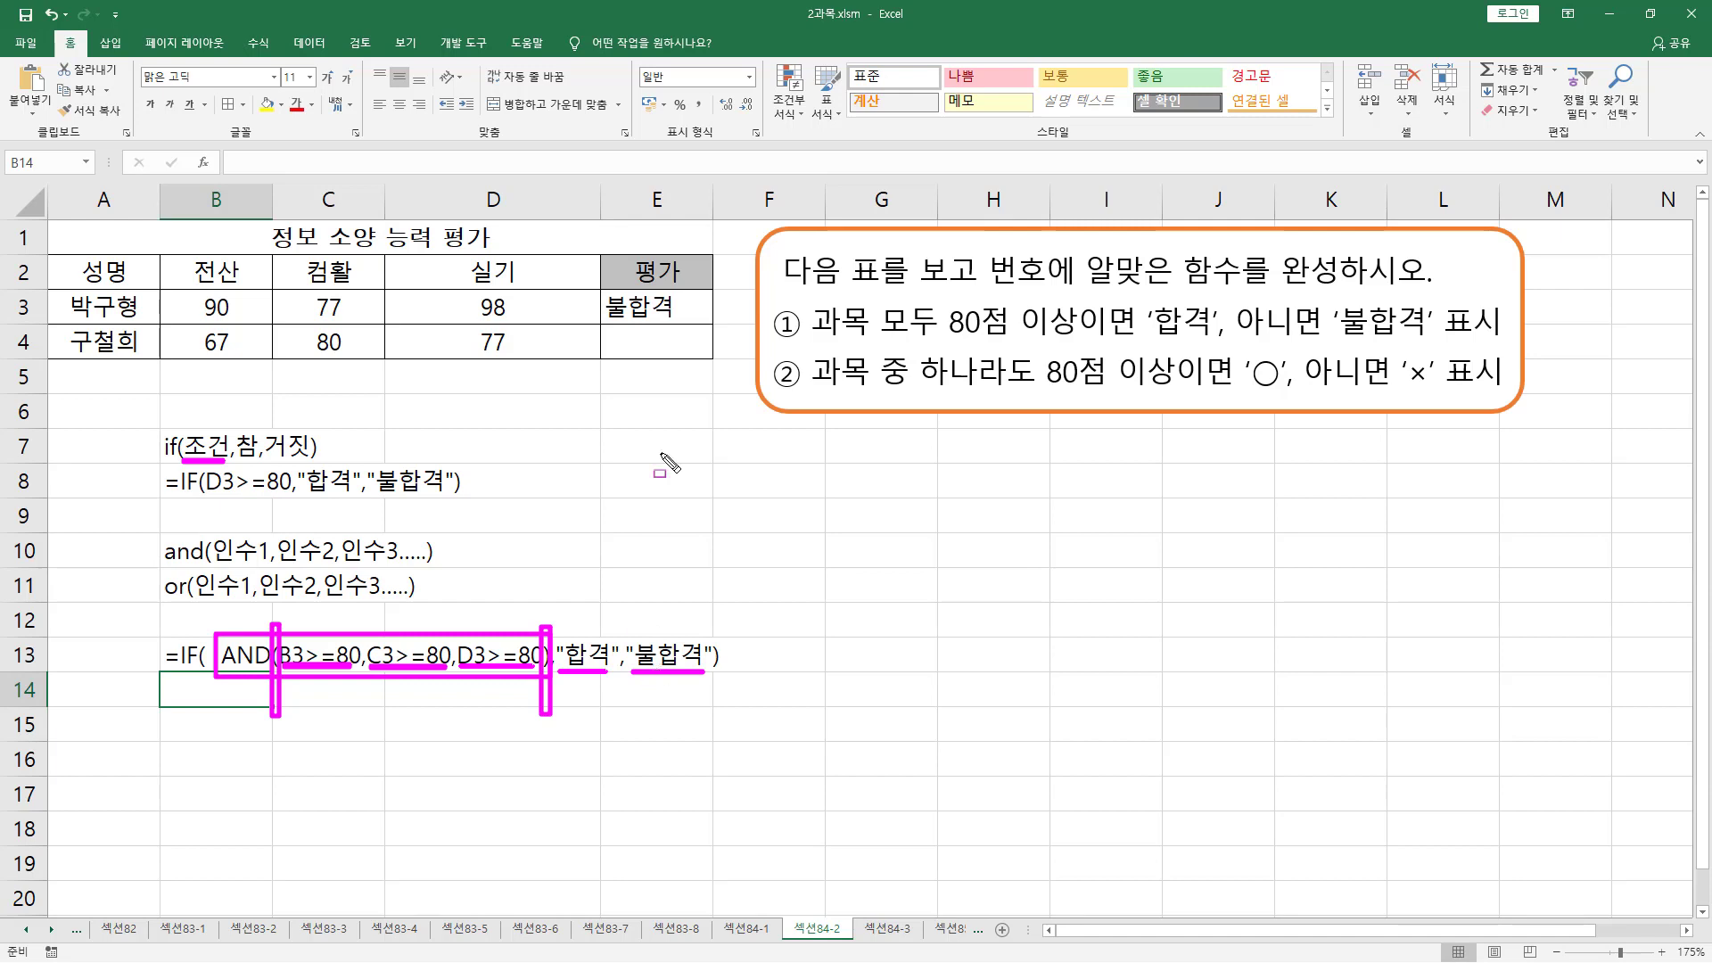
{"action": "left_click_drag", "start_coordinate": [775, 337], "coordinate": [1512, 339]}
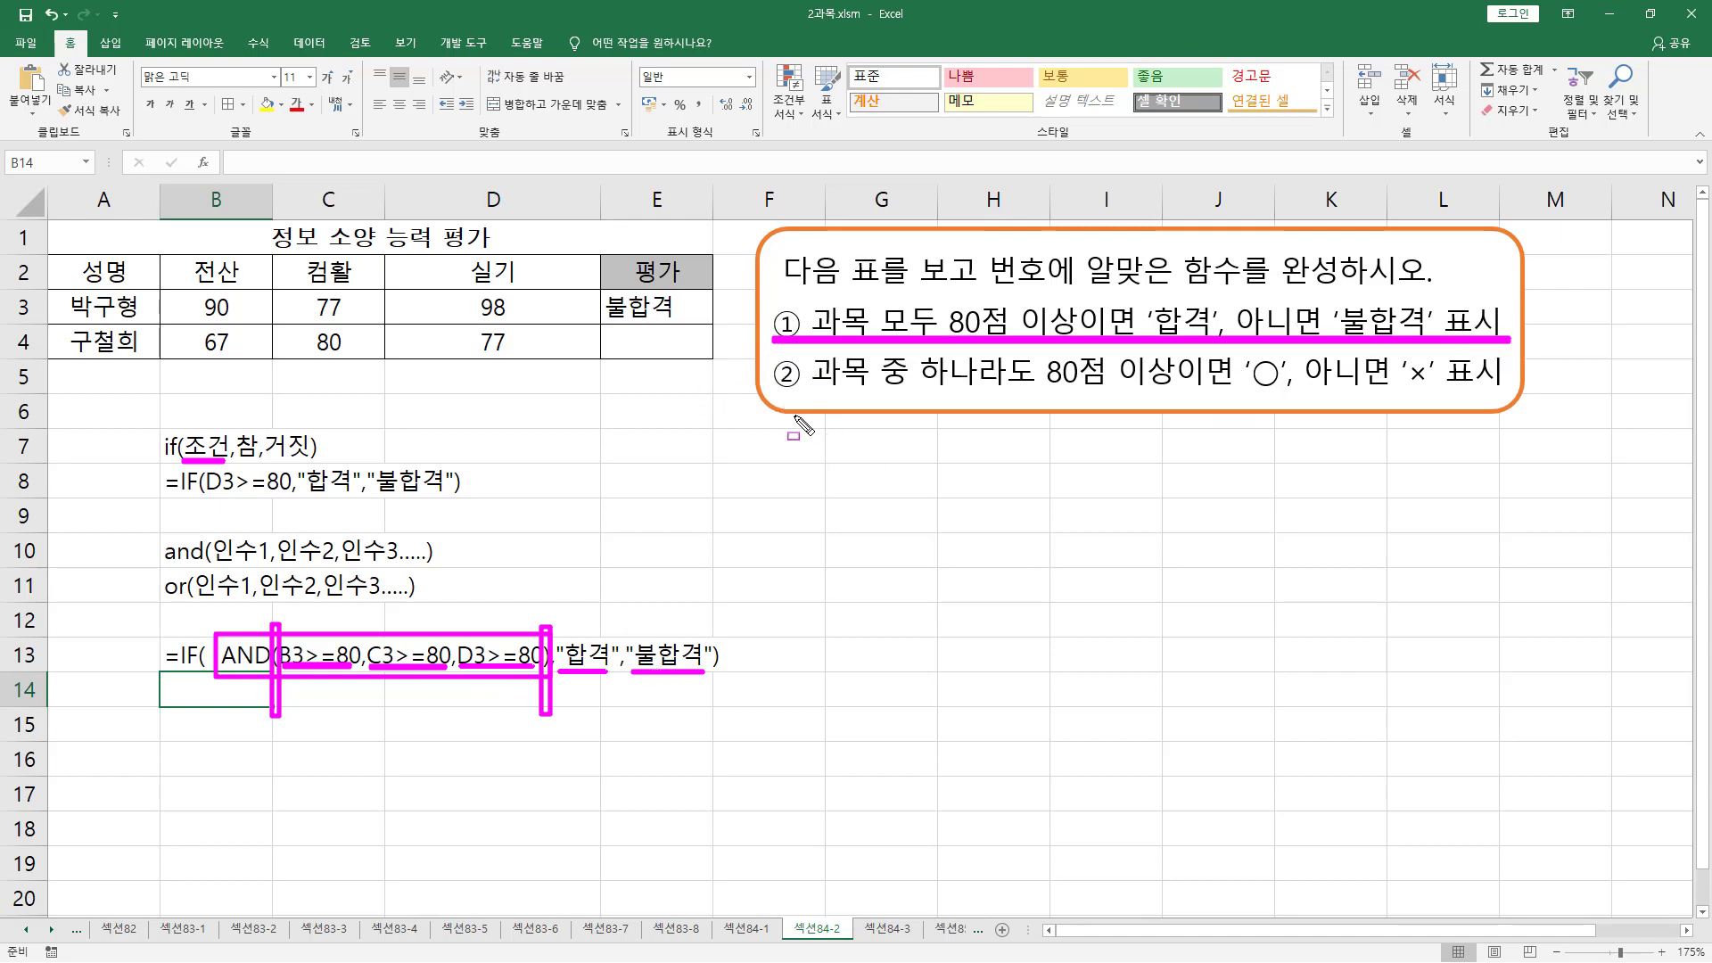
{"action": "left_click_drag", "start_coordinate": [813, 390], "coordinate": [912, 389]}
{"action": "left_click_drag", "start_coordinate": [917, 355], "coordinate": [1282, 394]}
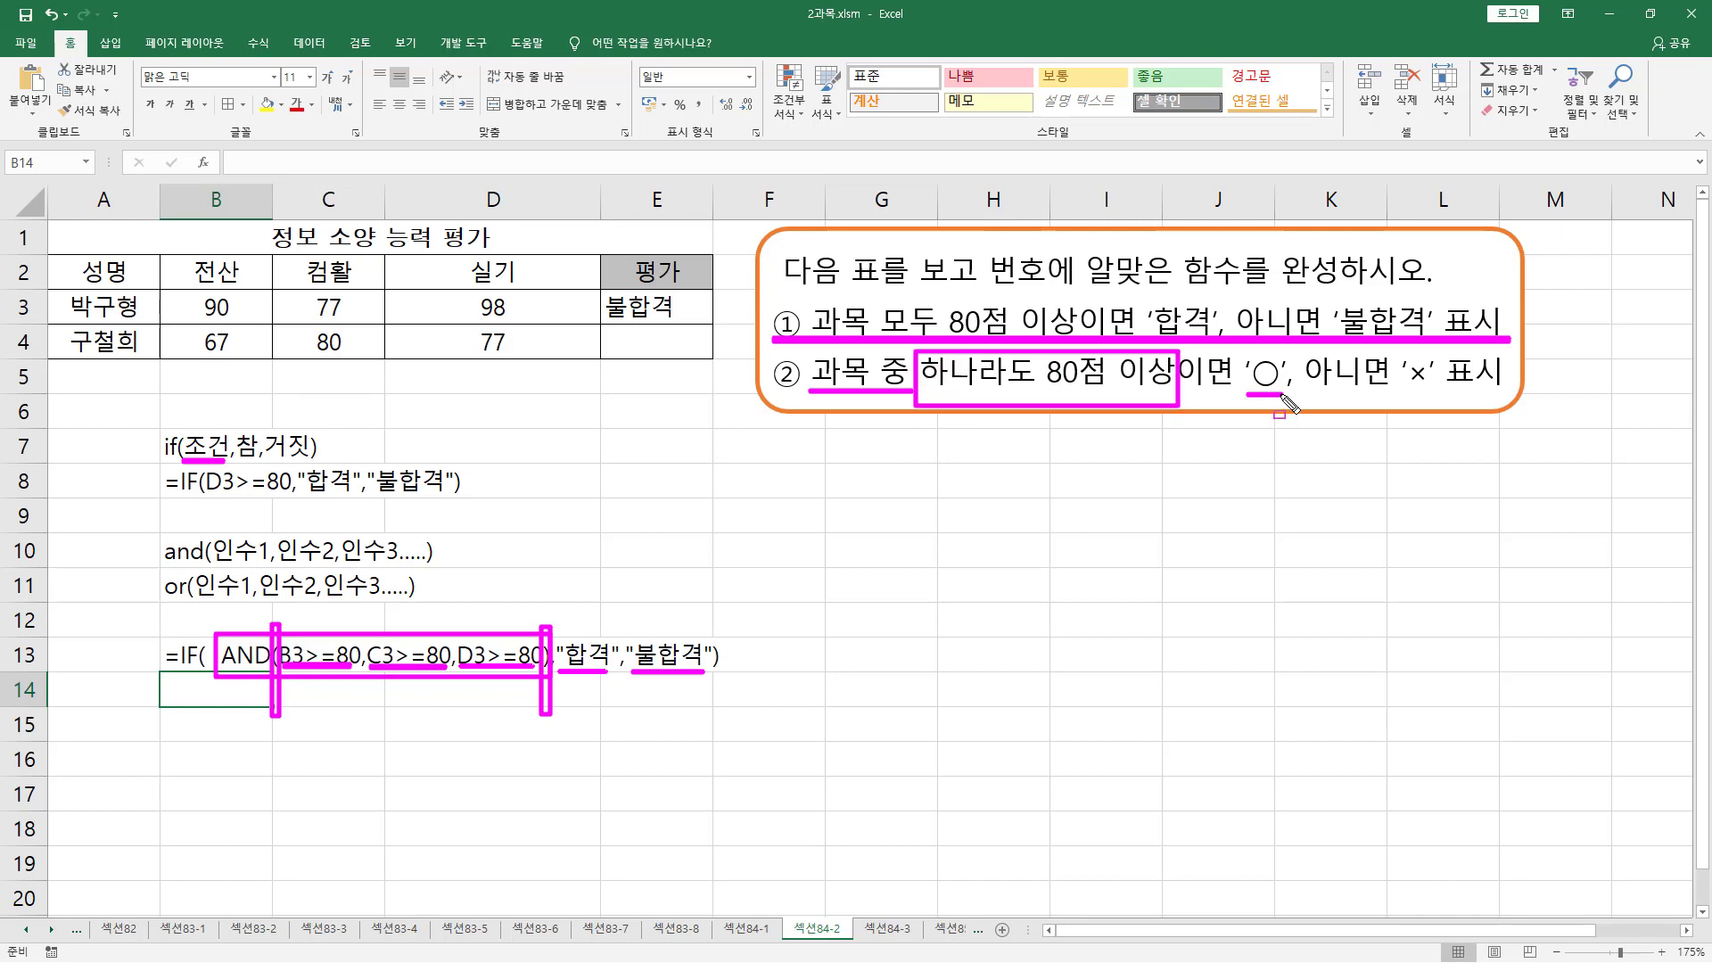
{"action": "left_click_drag", "start_coordinate": [1400, 391], "coordinate": [1436, 392]}
{"action": "key", "text": "Escape"}
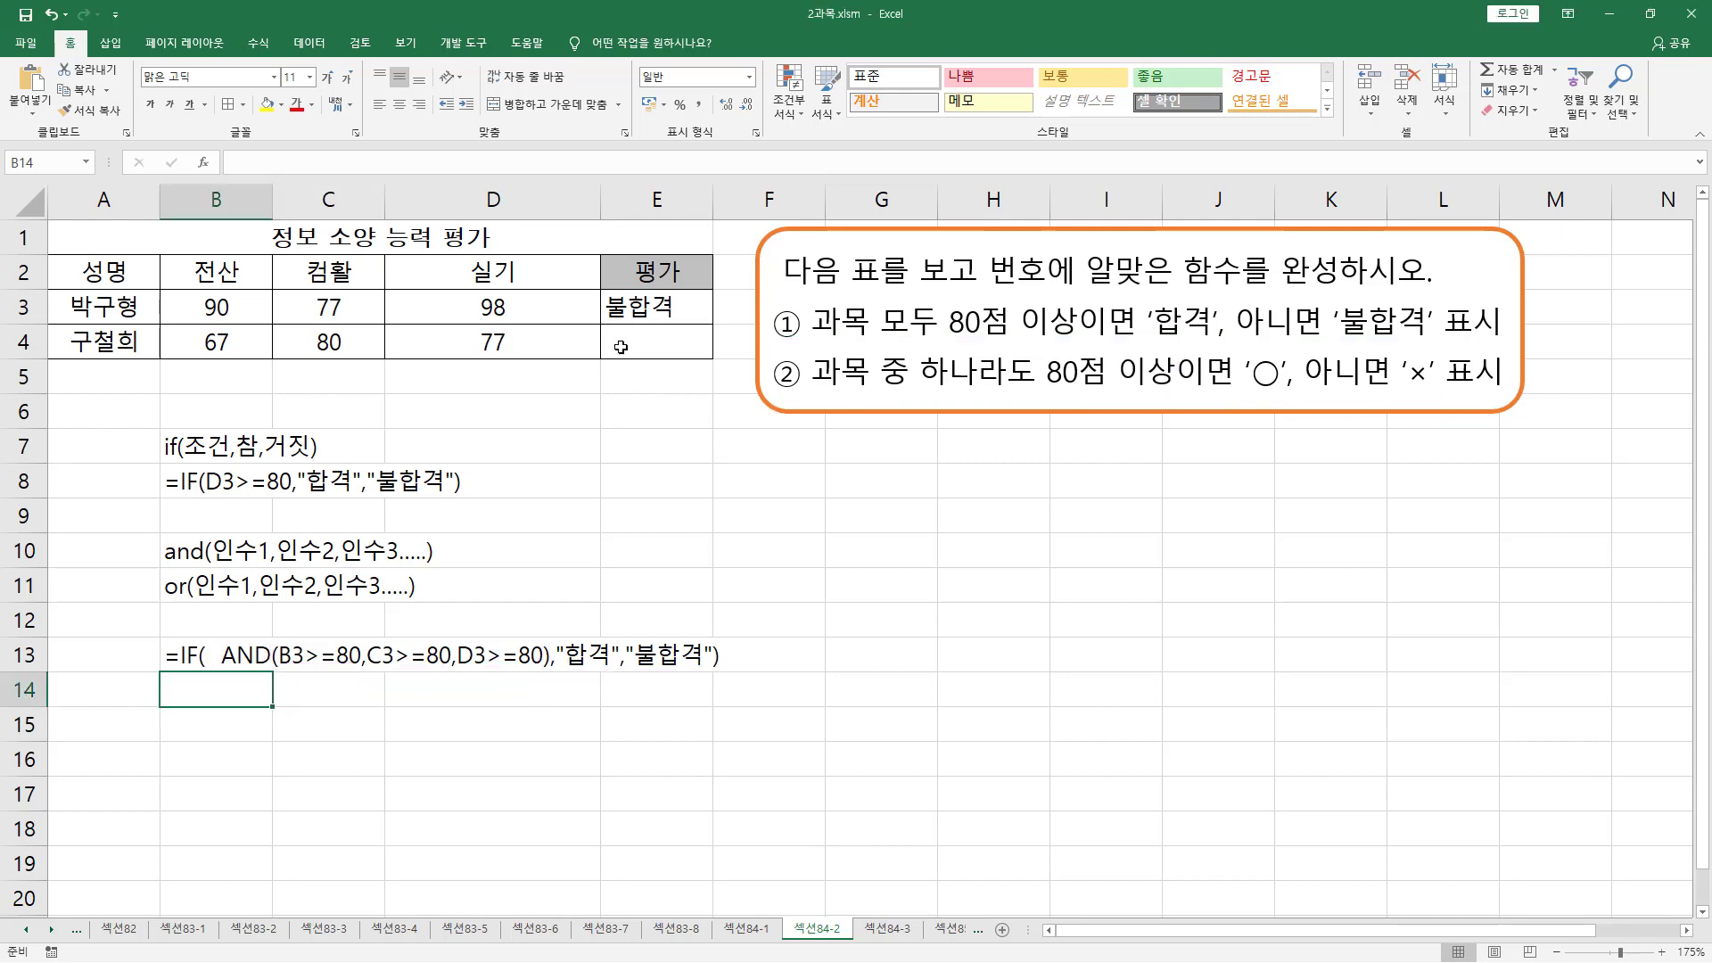
Step: Start an IF formula in E4 for the second task, with an OR condition whose first test is B4>=80
{"action": "left_click", "coordinate": [675, 348]}
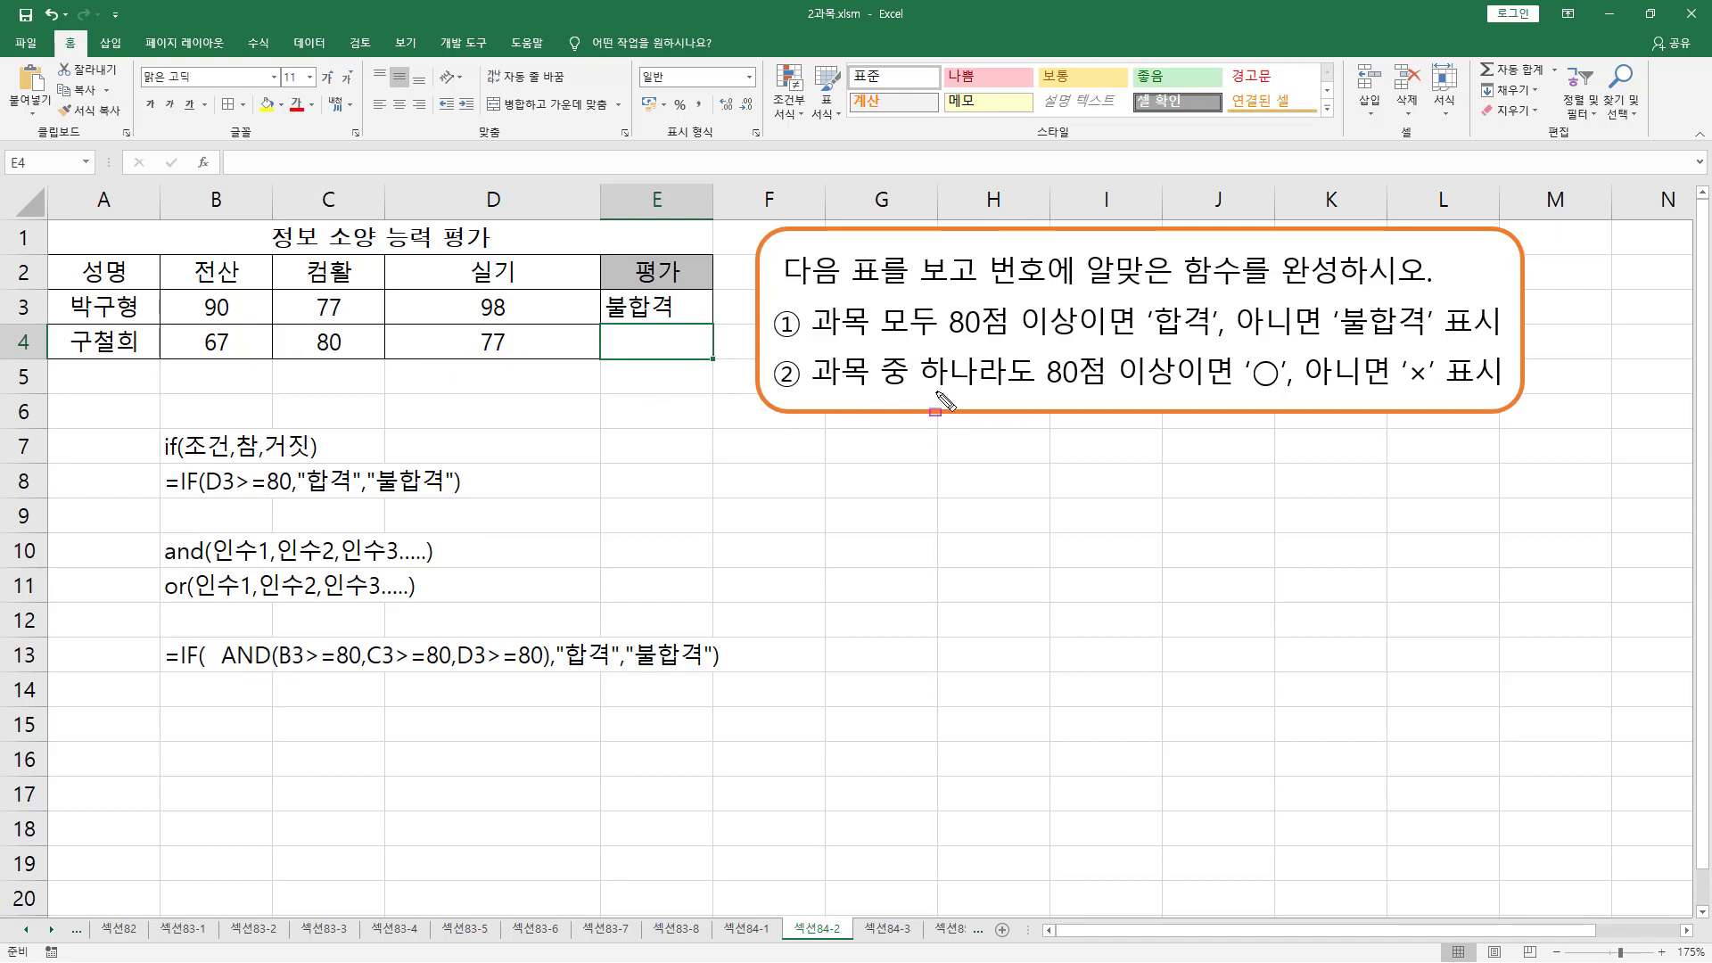
{"action": "left_click_drag", "start_coordinate": [919, 388], "coordinate": [1181, 389]}
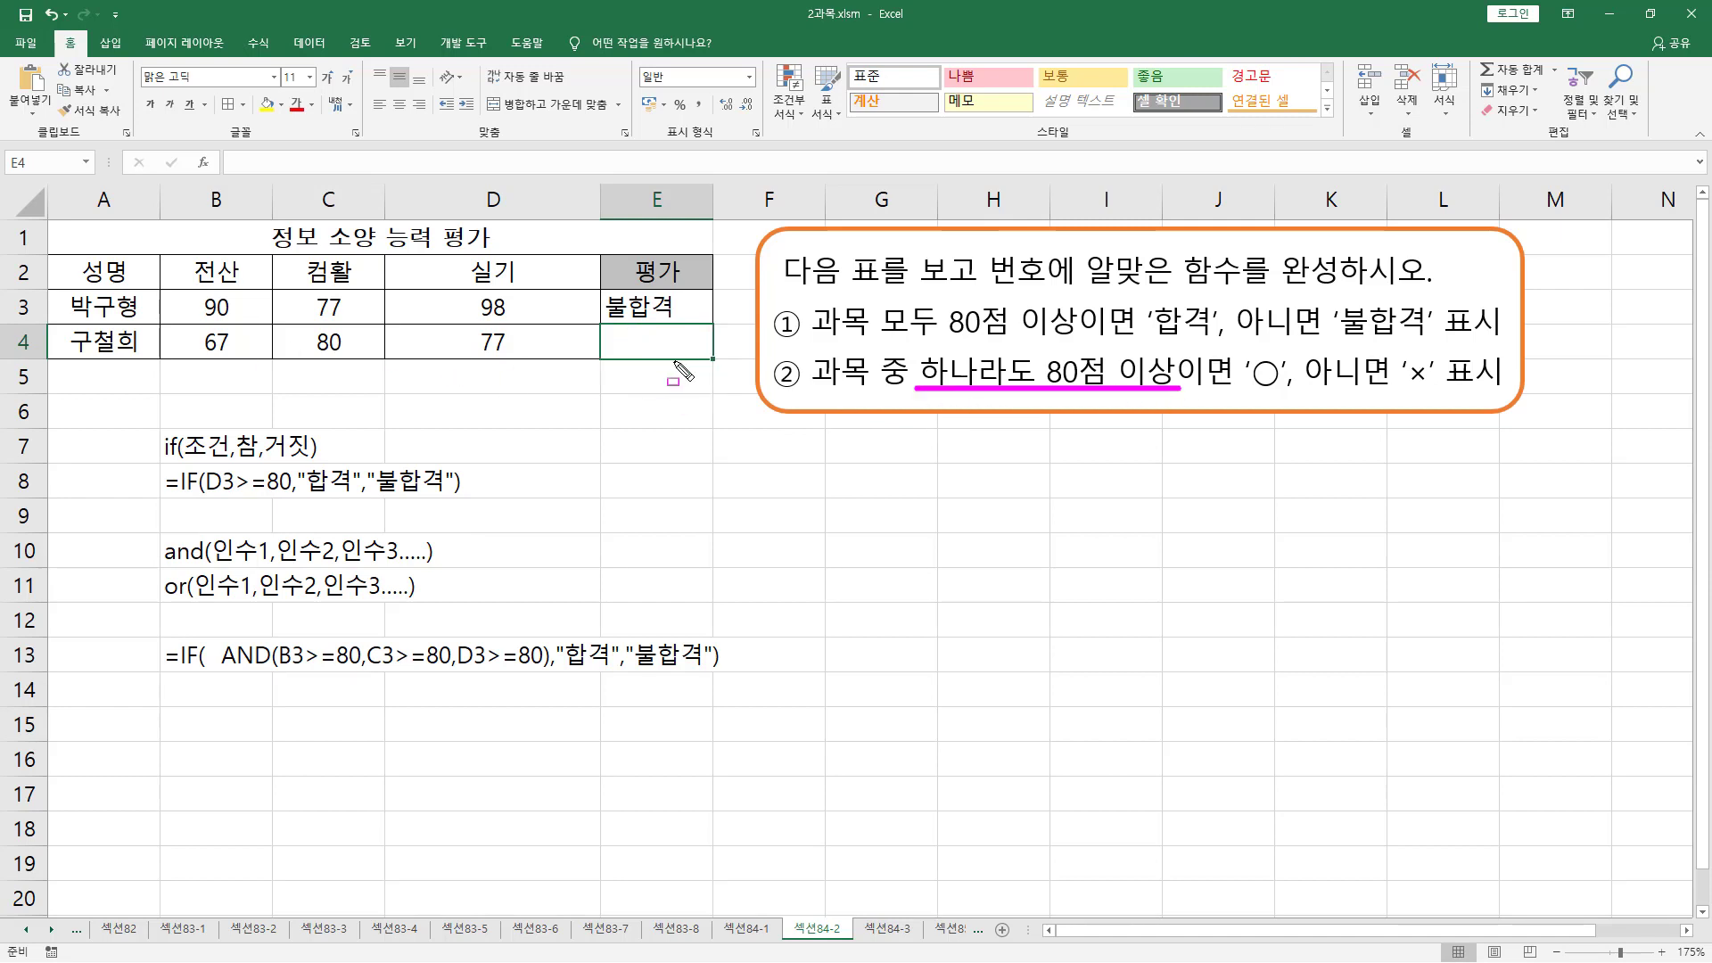
{"action": "key", "text": "Escape"}
{"action": "left_click", "coordinate": [636, 341]}
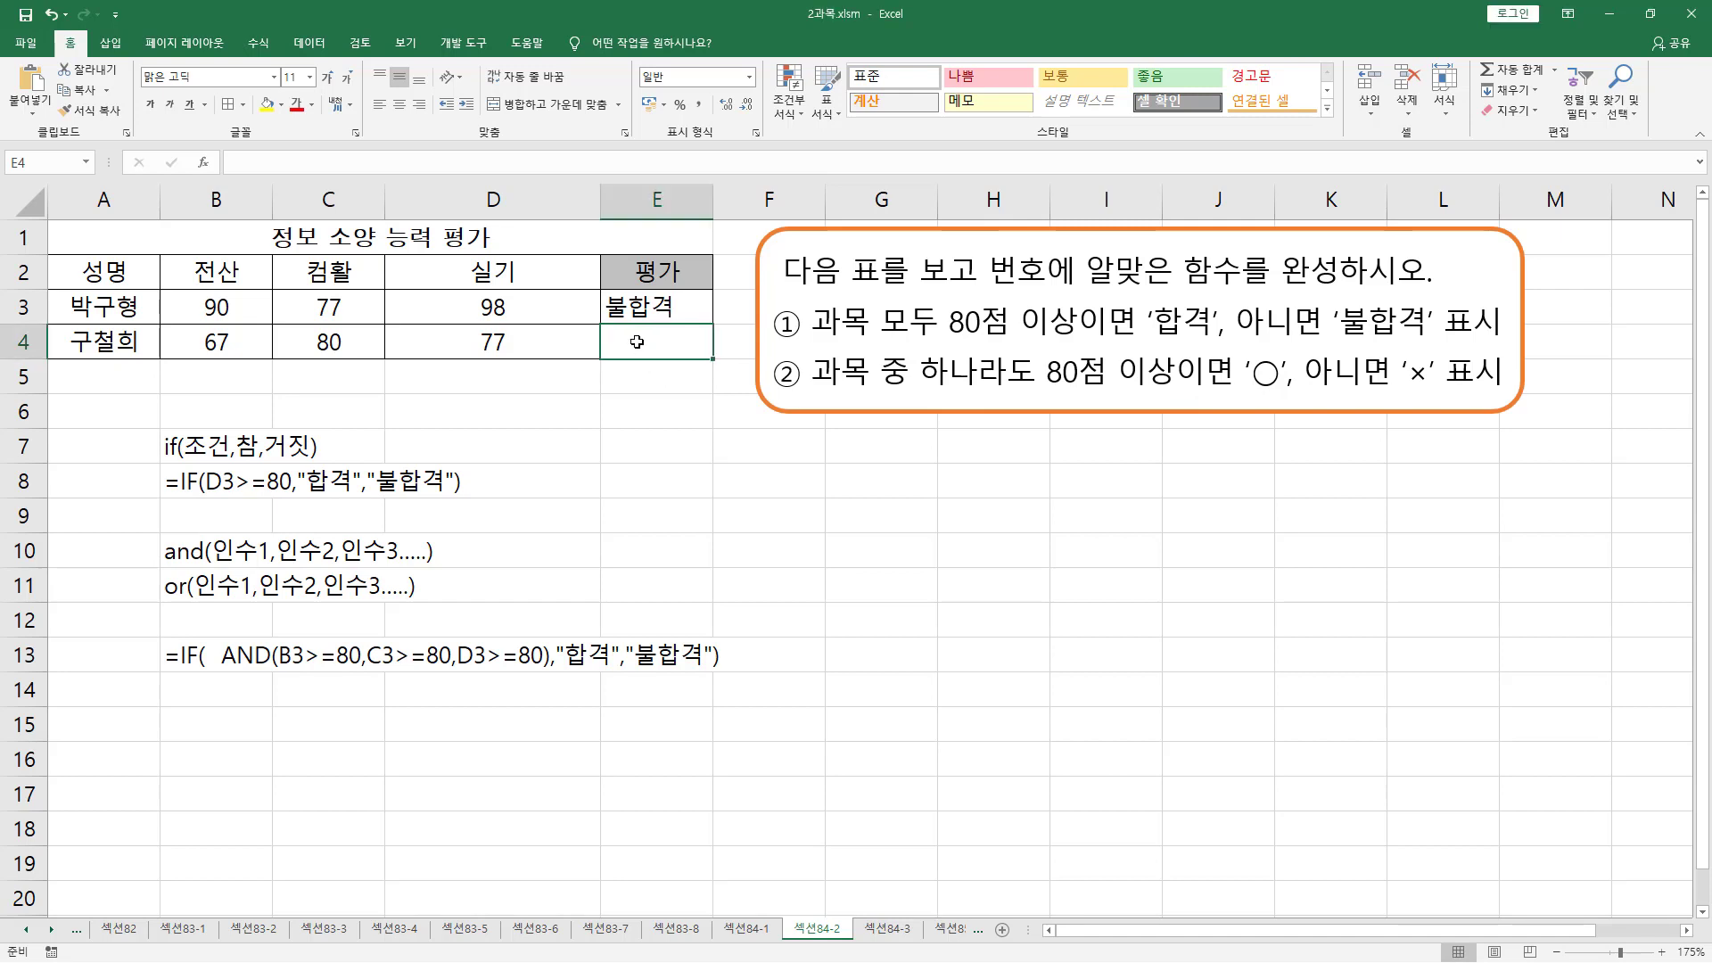
{"action": "type", "text": "=if"}
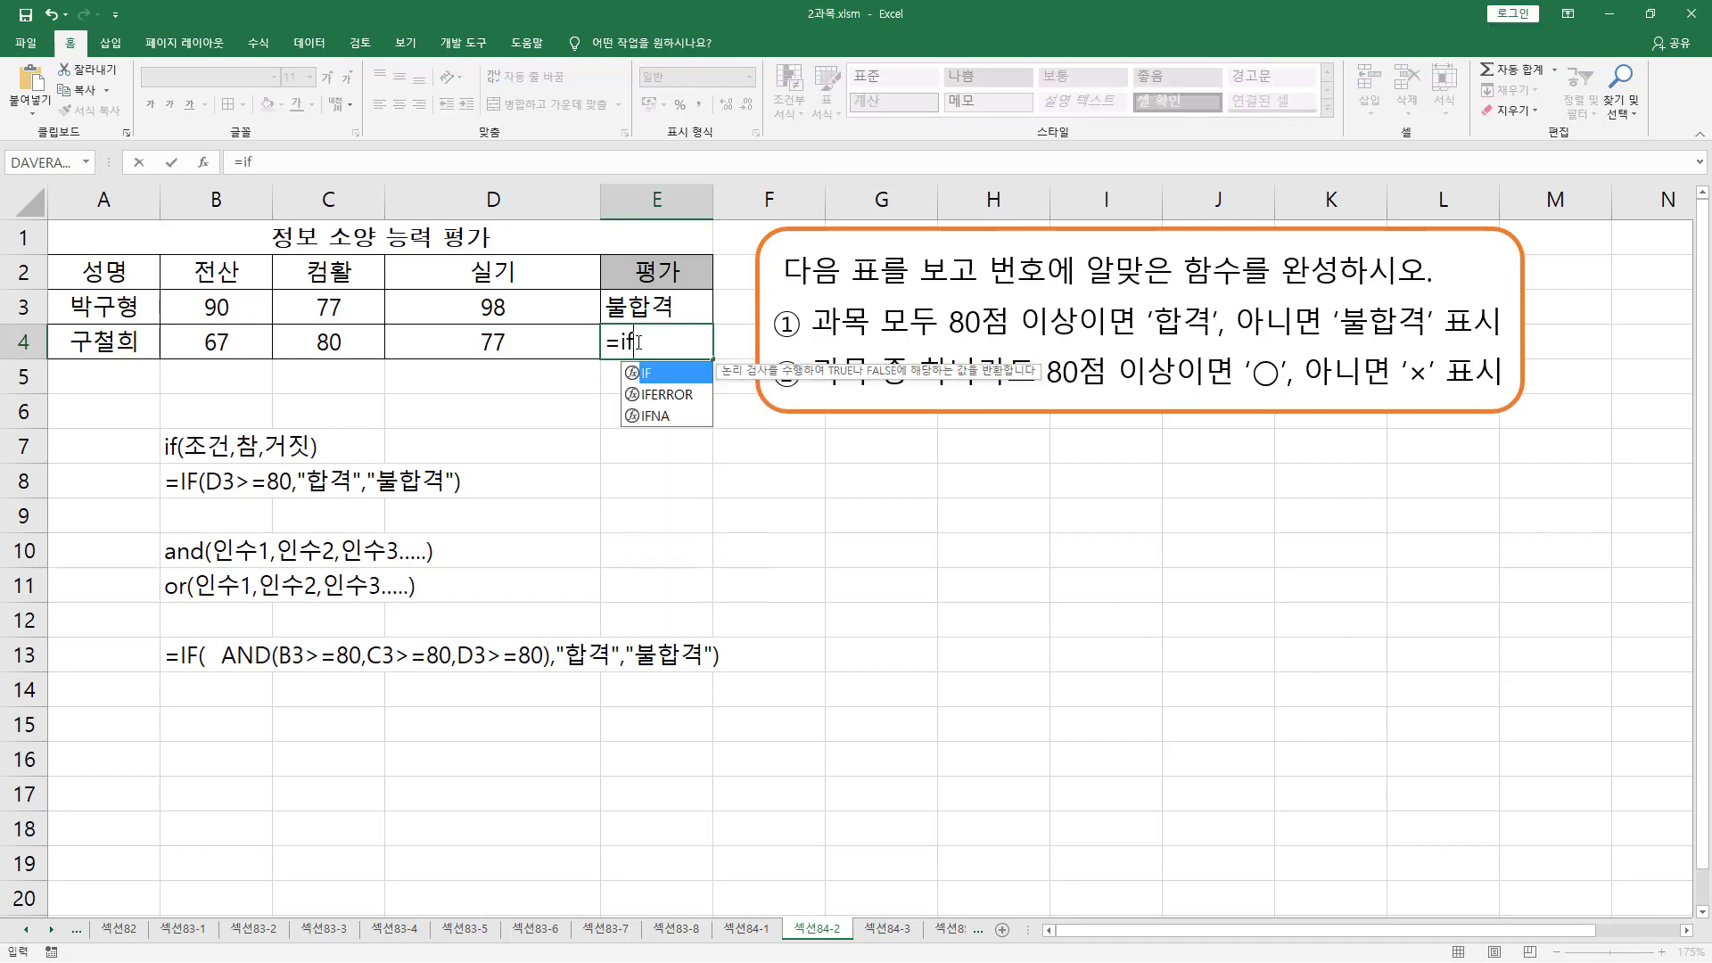
{"action": "type", "text": "(or"}
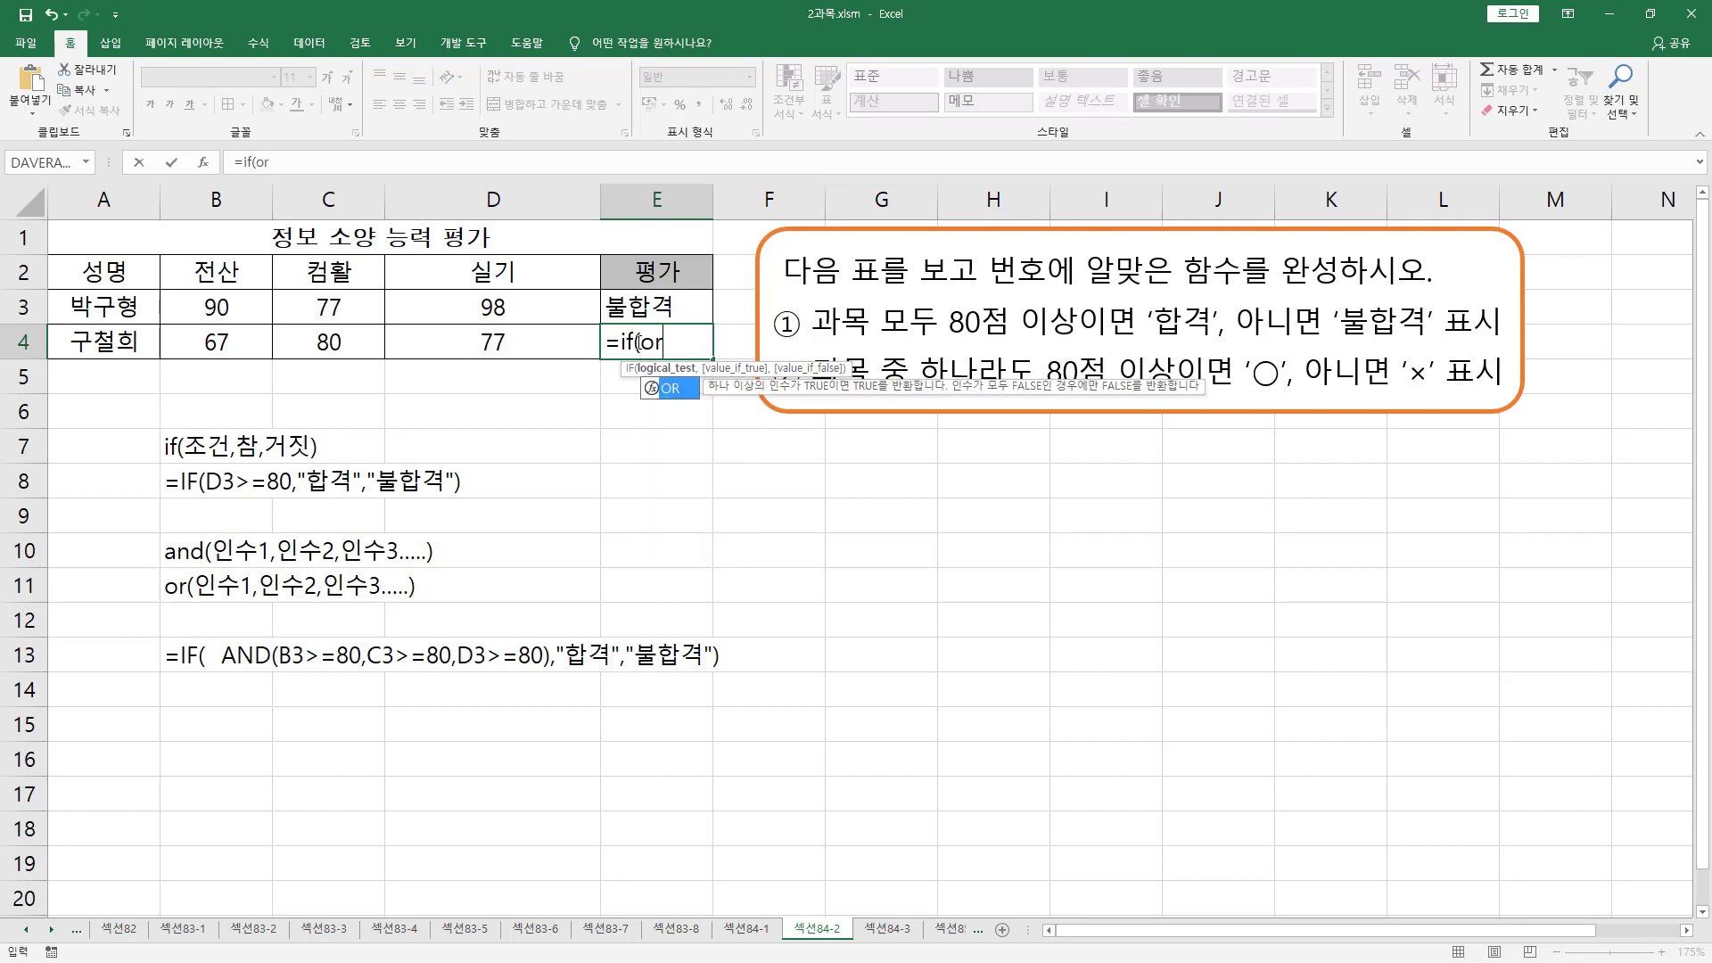
{"action": "type", "text": "("}
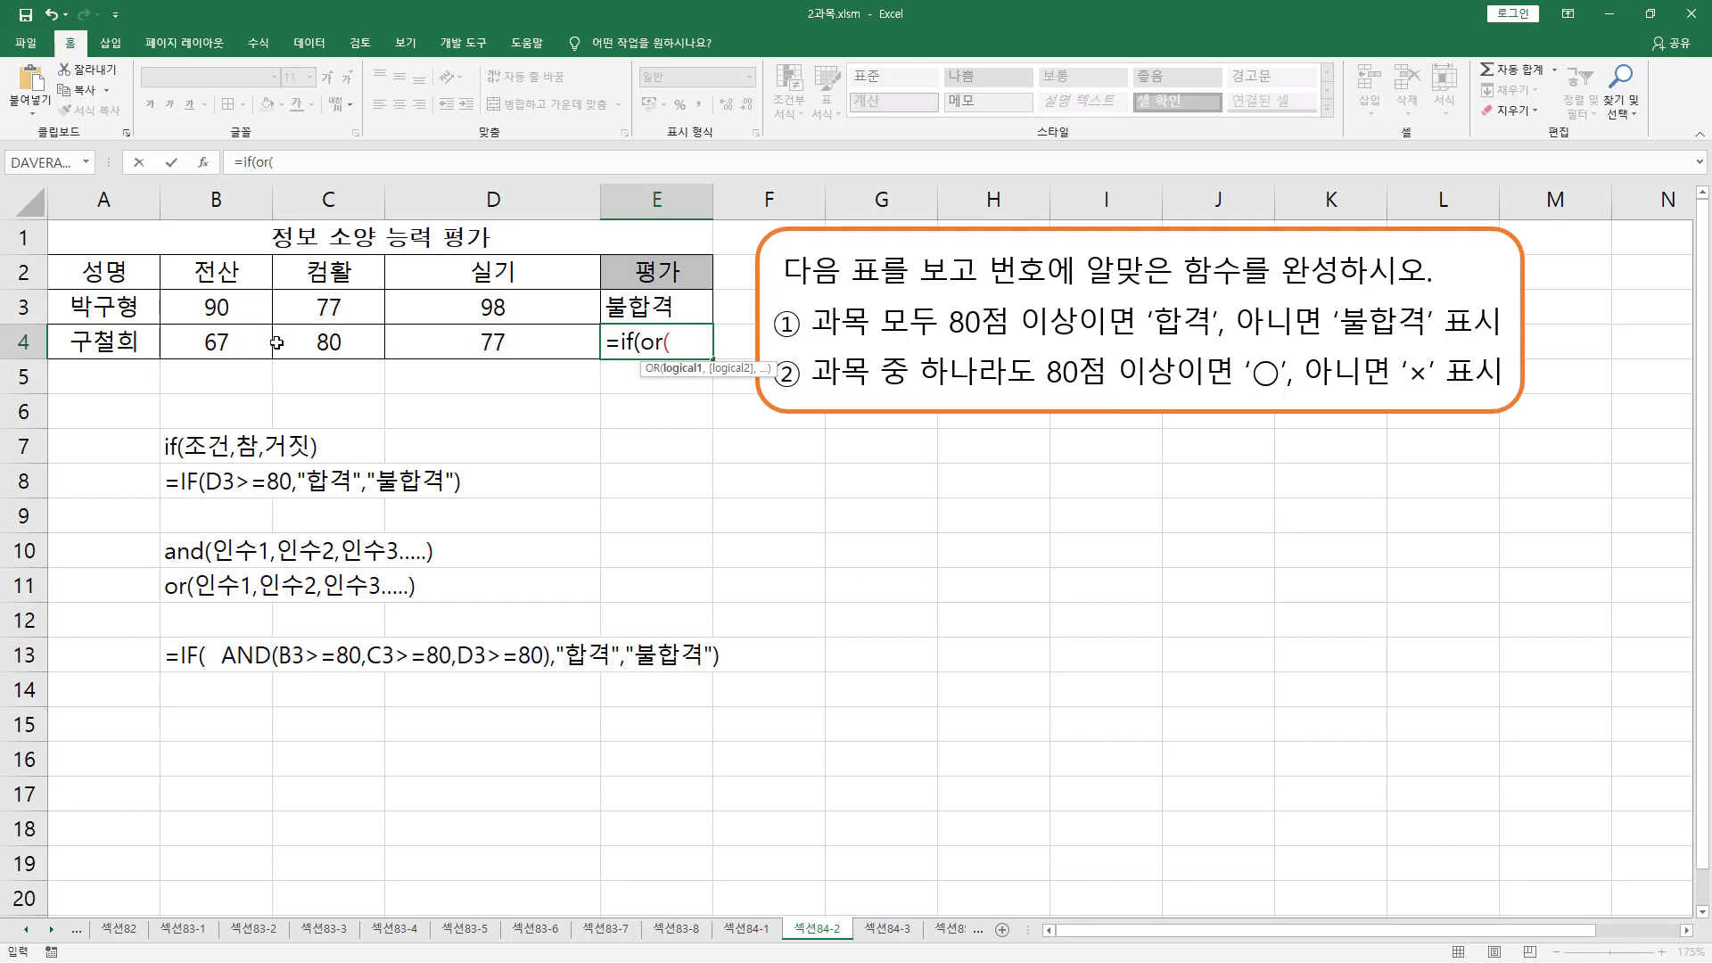
{"action": "left_click", "coordinate": [216, 345]}
{"action": "type", "text": ">=80"}
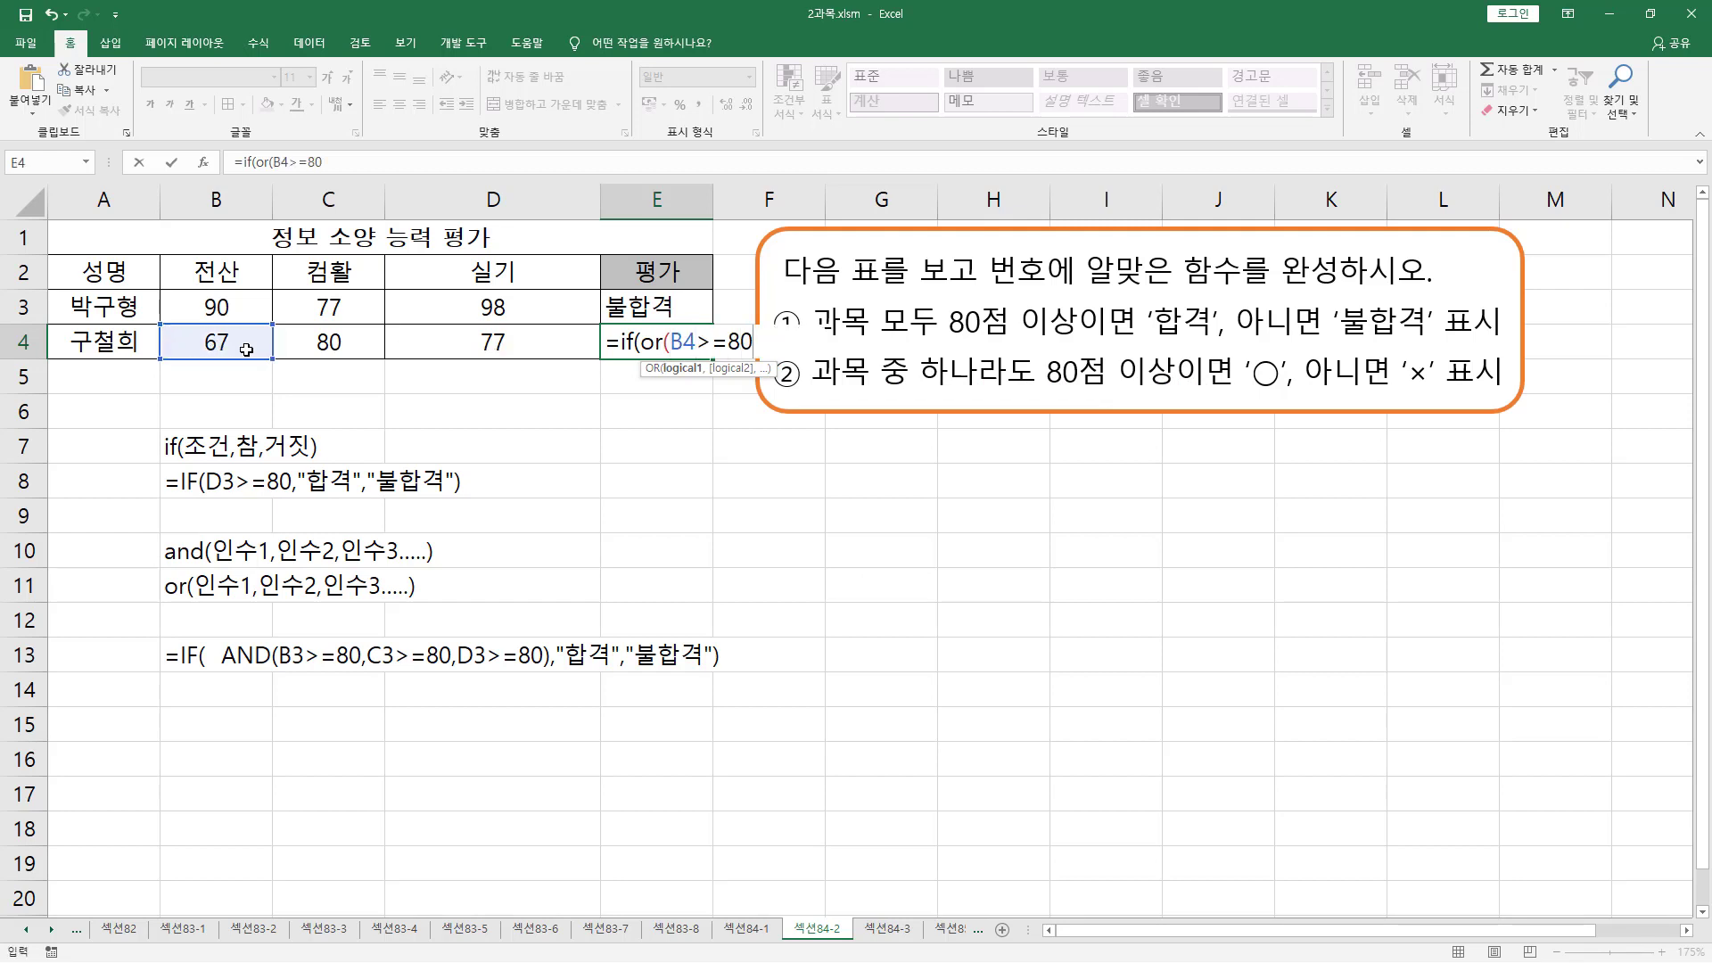
Step: Add the tests C4>=80 and D4>=80 to the OR condition in E4 and close it
{"action": "type", "text": ","}
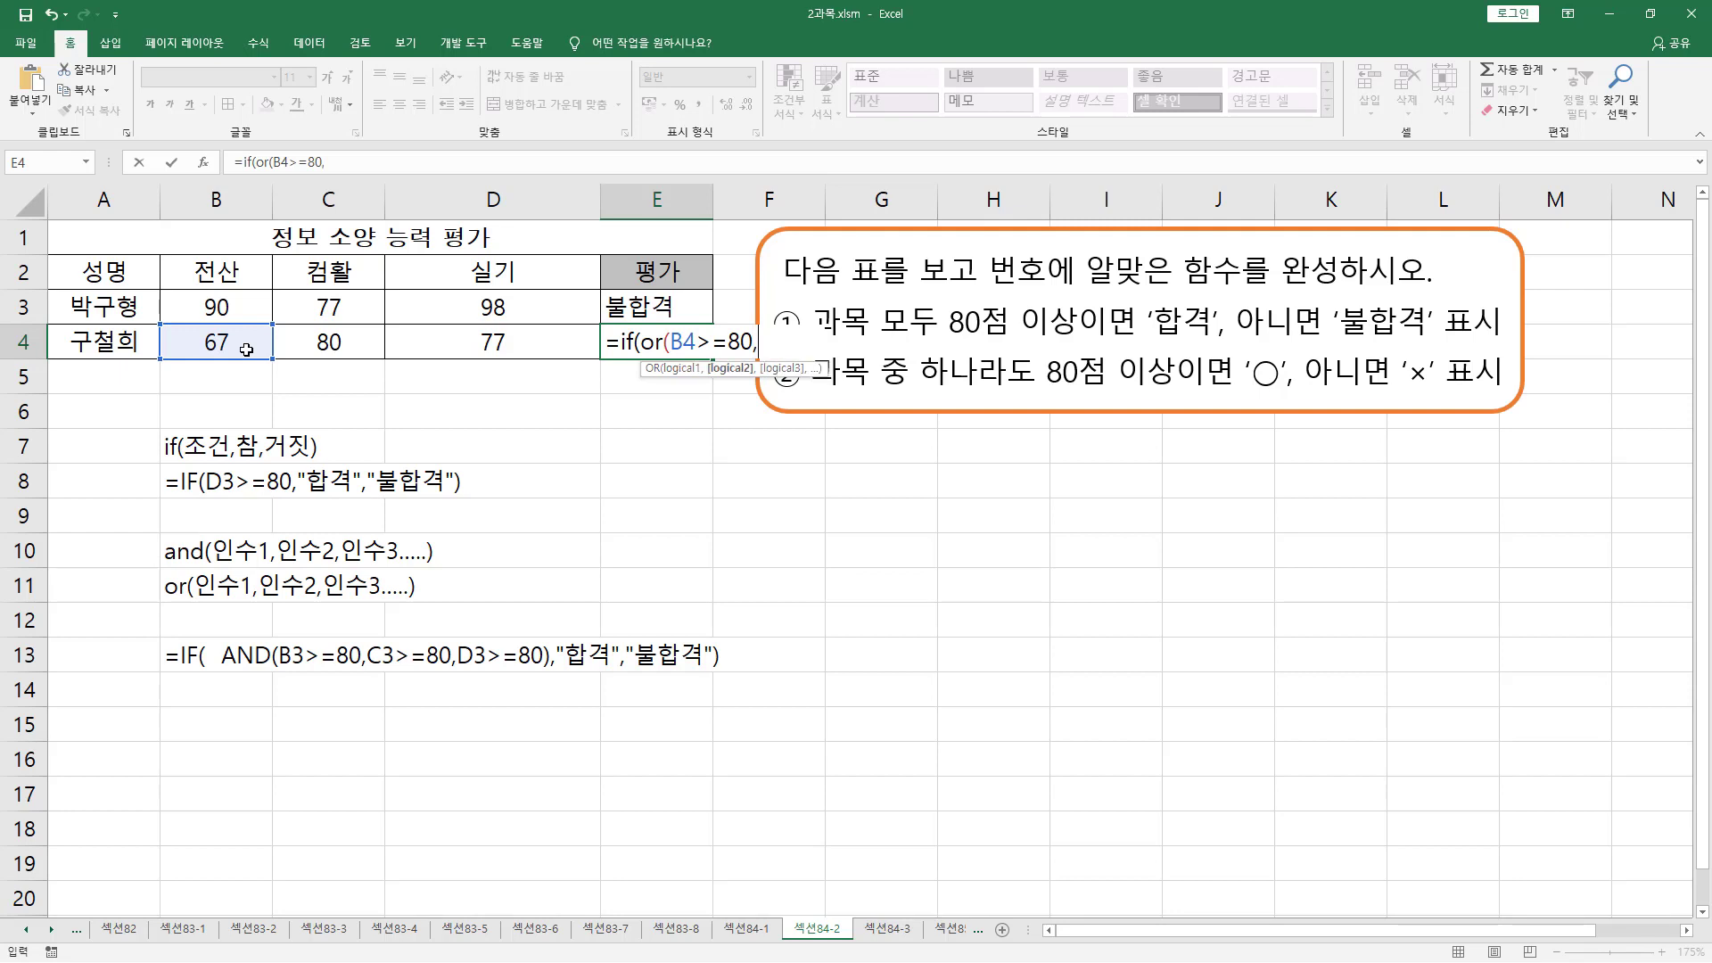
{"action": "left_click", "coordinate": [317, 348]}
{"action": "type", "text": ">=80,"}
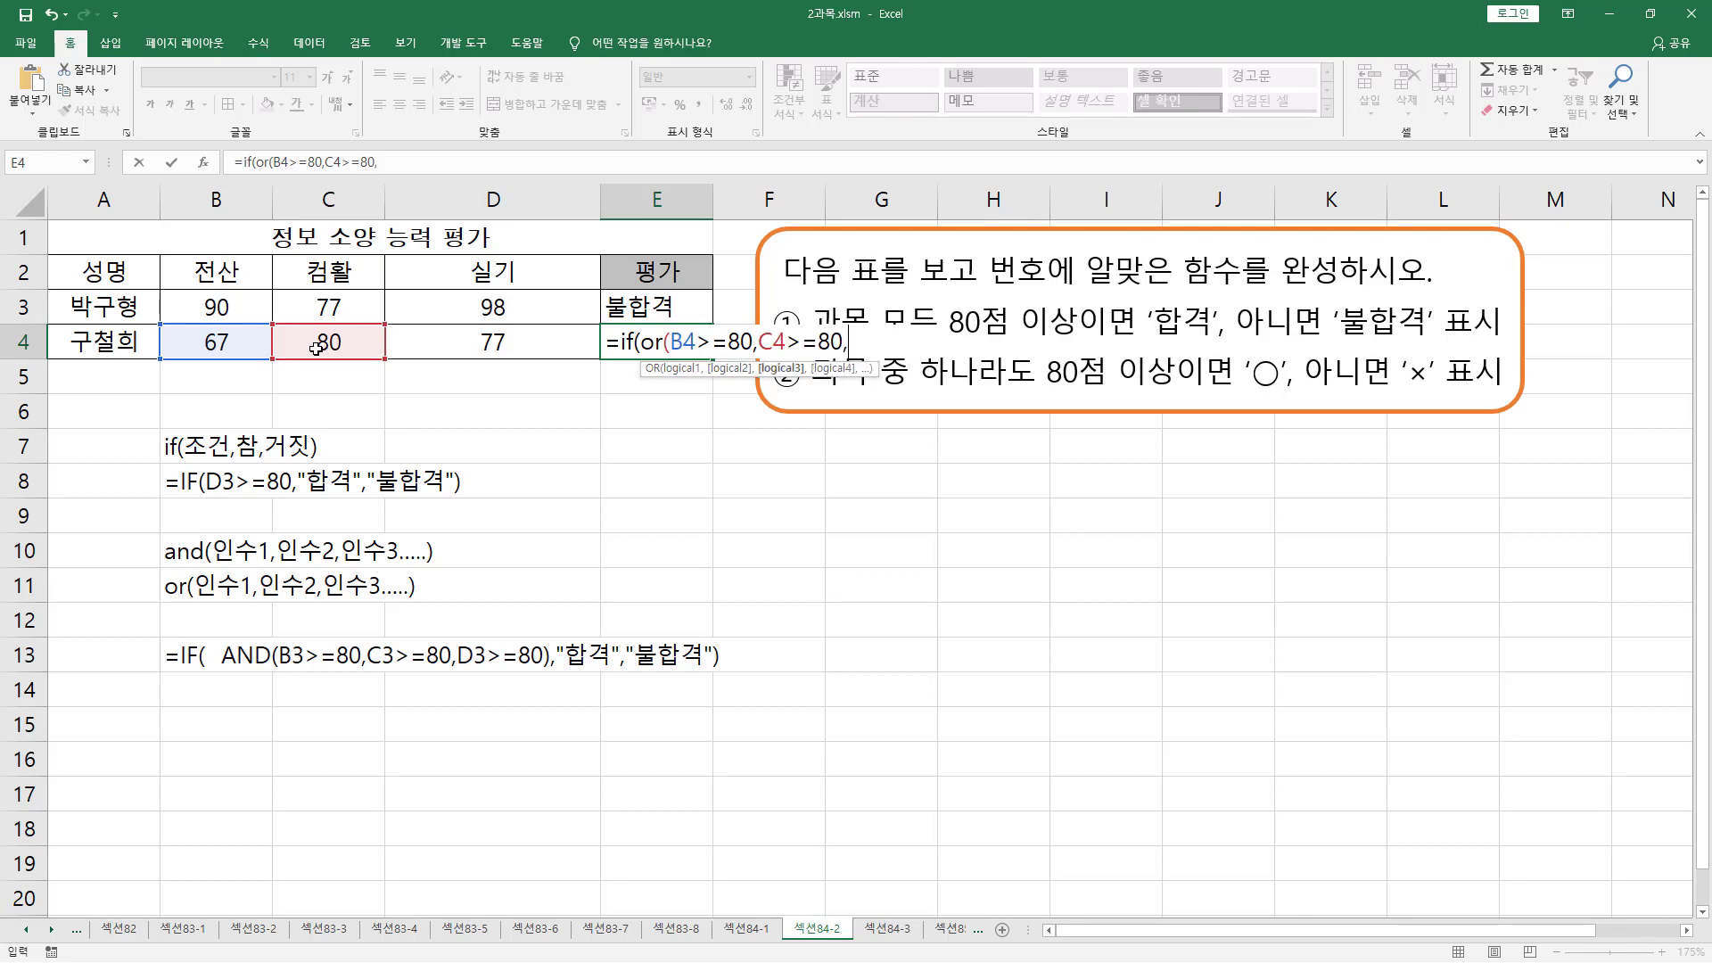
{"action": "left_click", "coordinate": [442, 343]}
{"action": "type", "text": ">=80"}
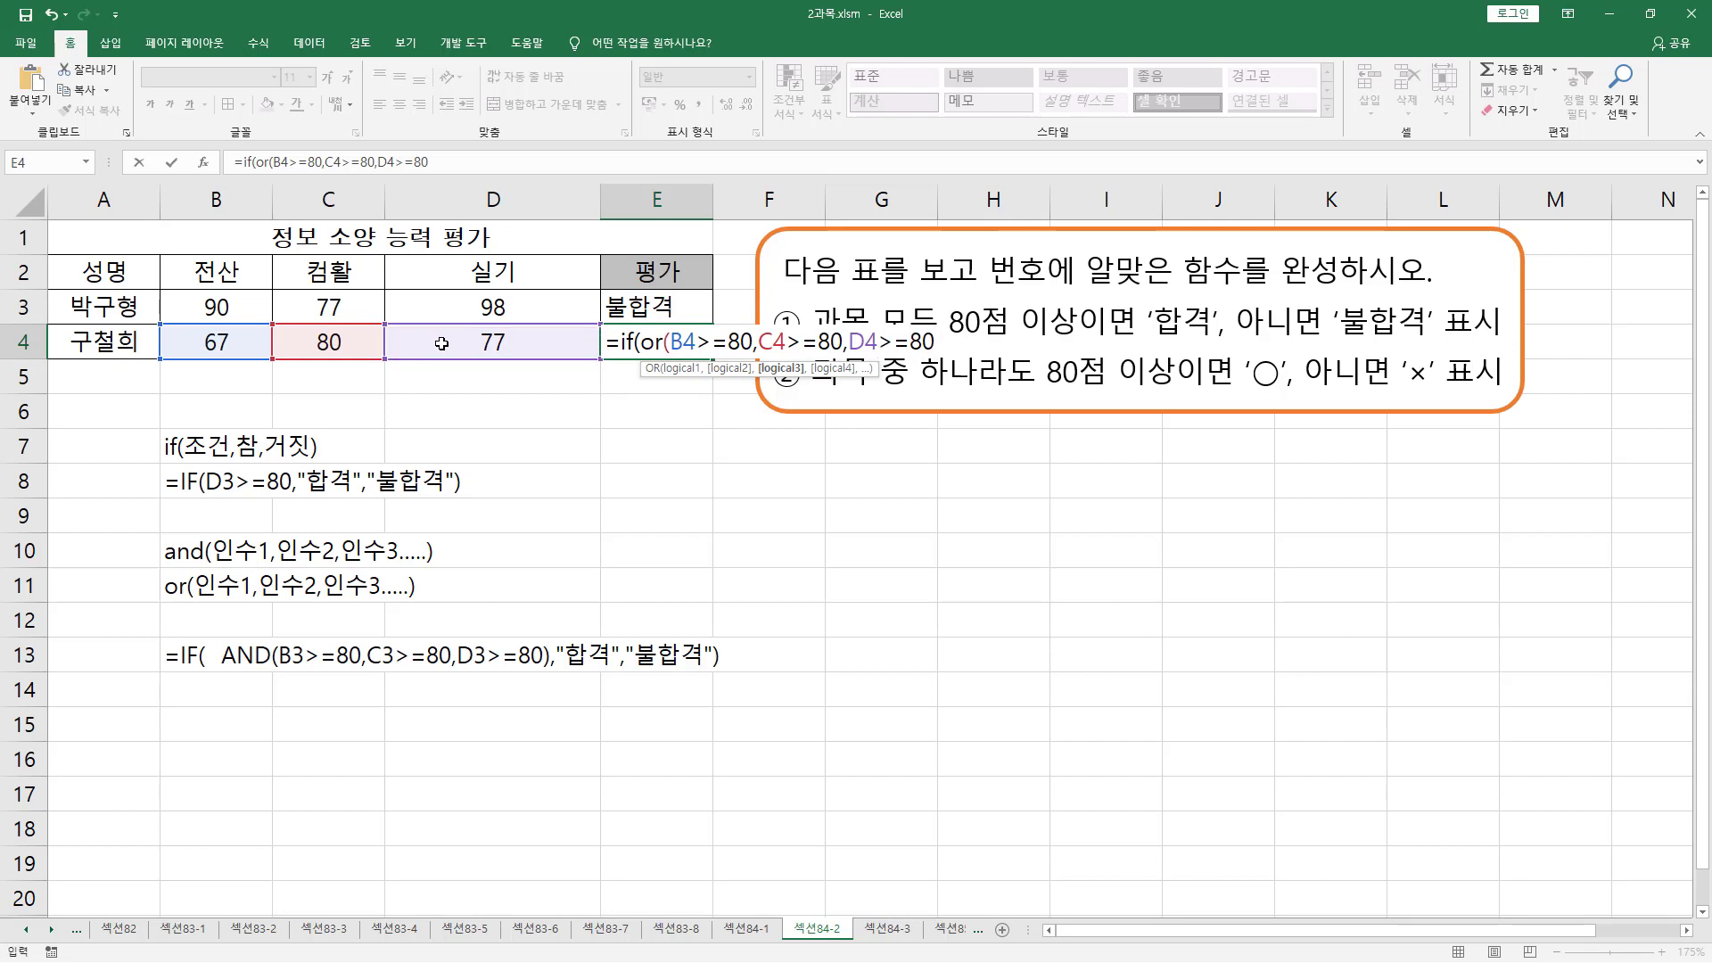
{"action": "type", "text": ")"}
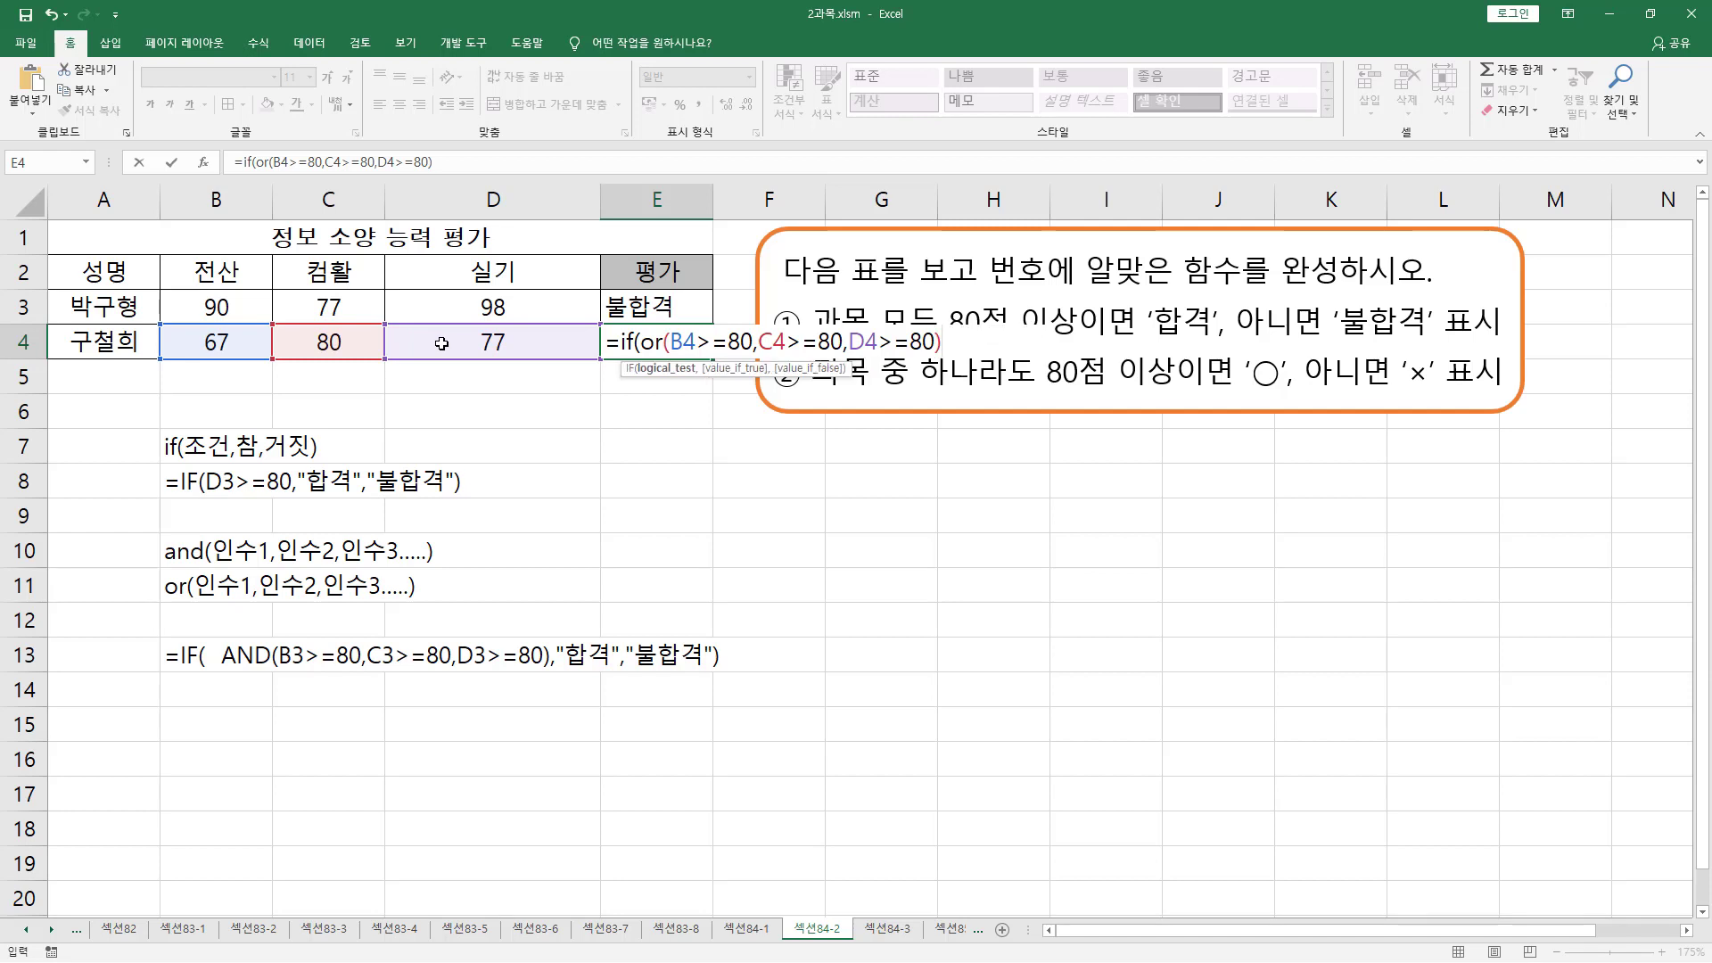
Step: Complete the E4 formula with "O" as the true value and "X" as the false value
{"action": "type", "text": ",\"O"}
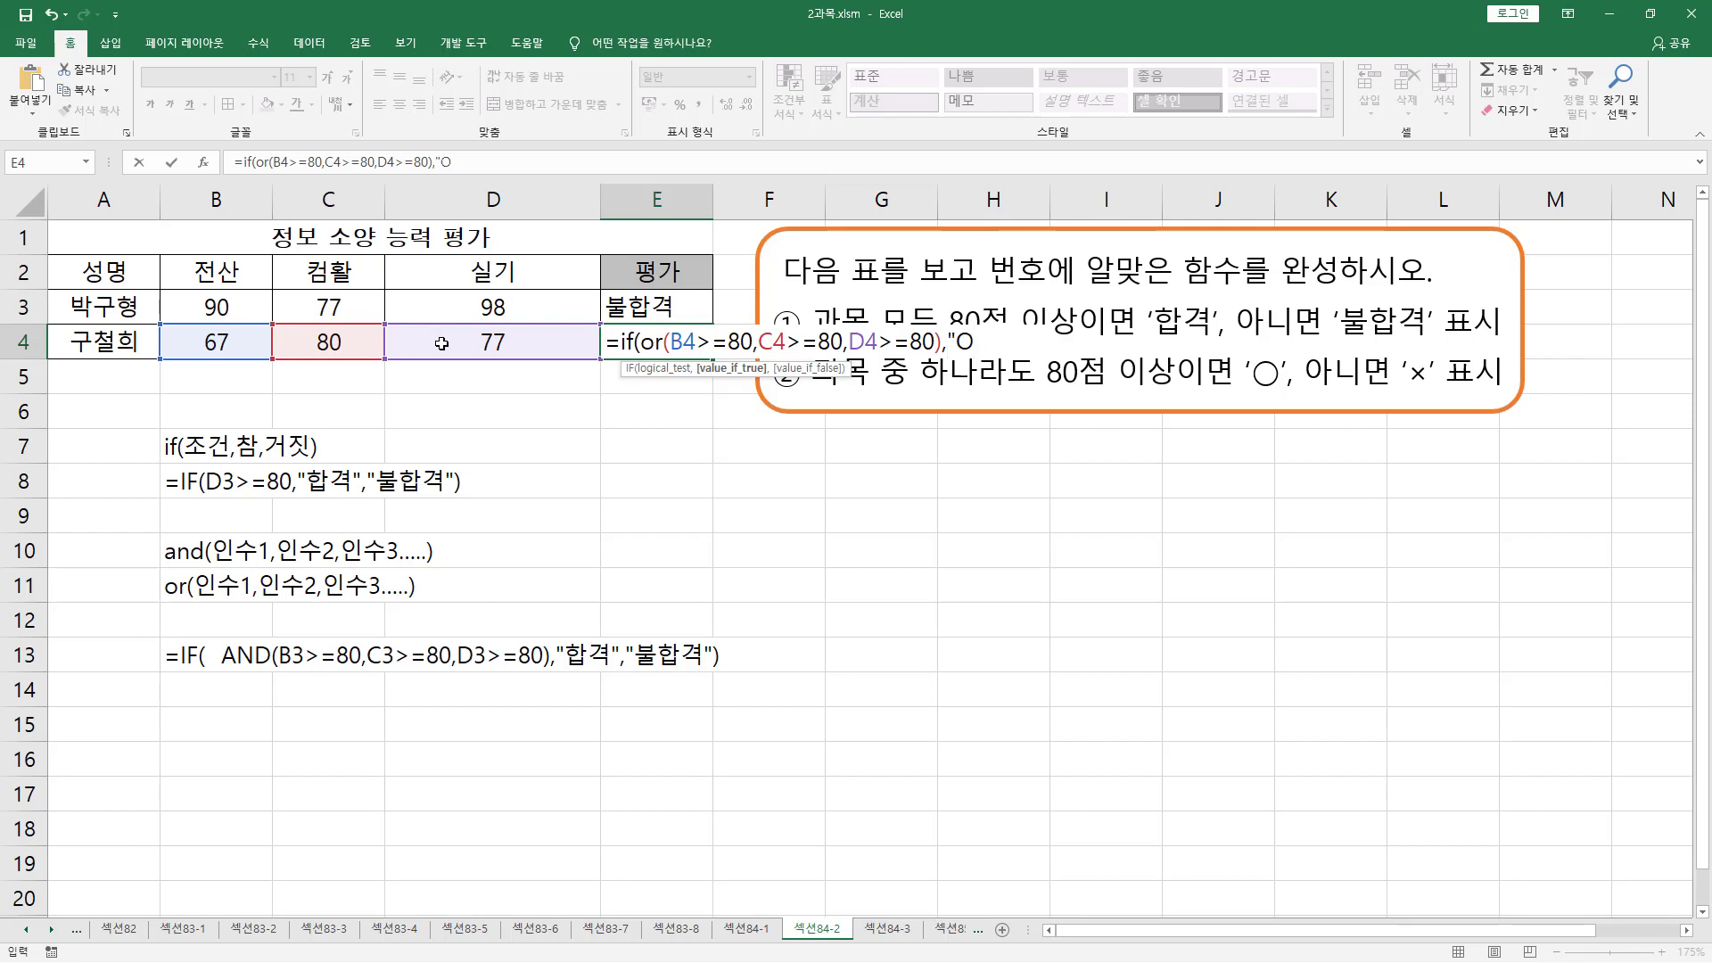
{"action": "type", "text": "\","}
{"action": "type", "text": "\"X\""}
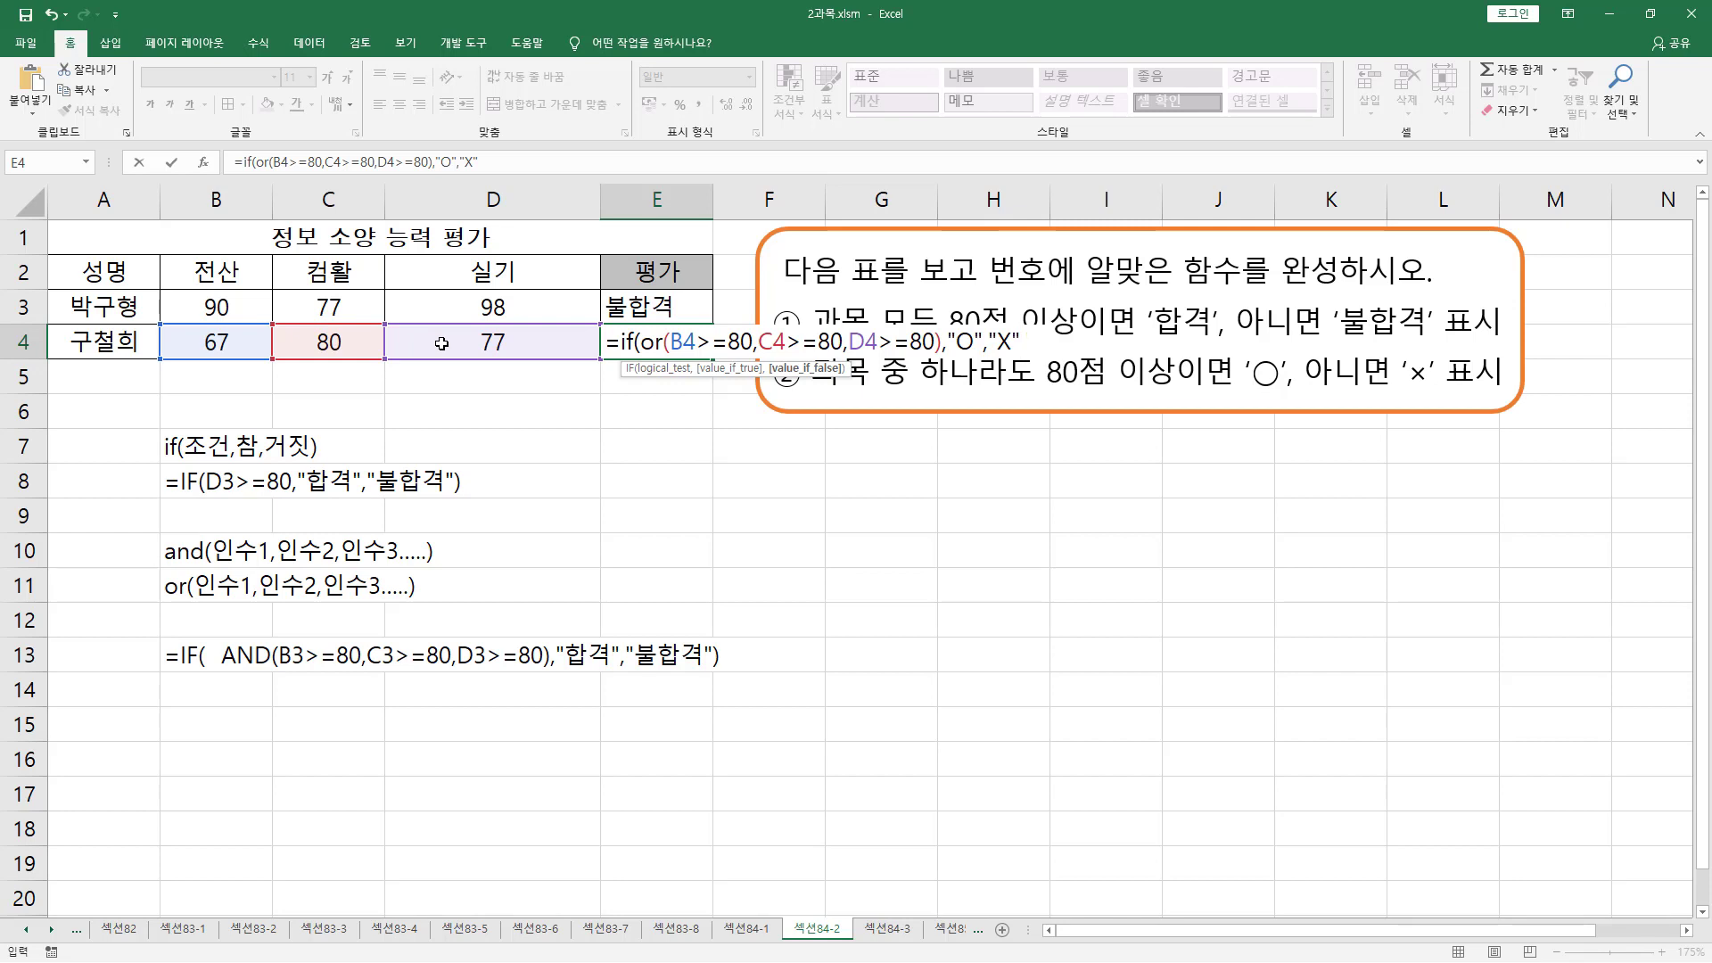
{"action": "type", "text": ")"}
{"action": "key", "text": "Return"}
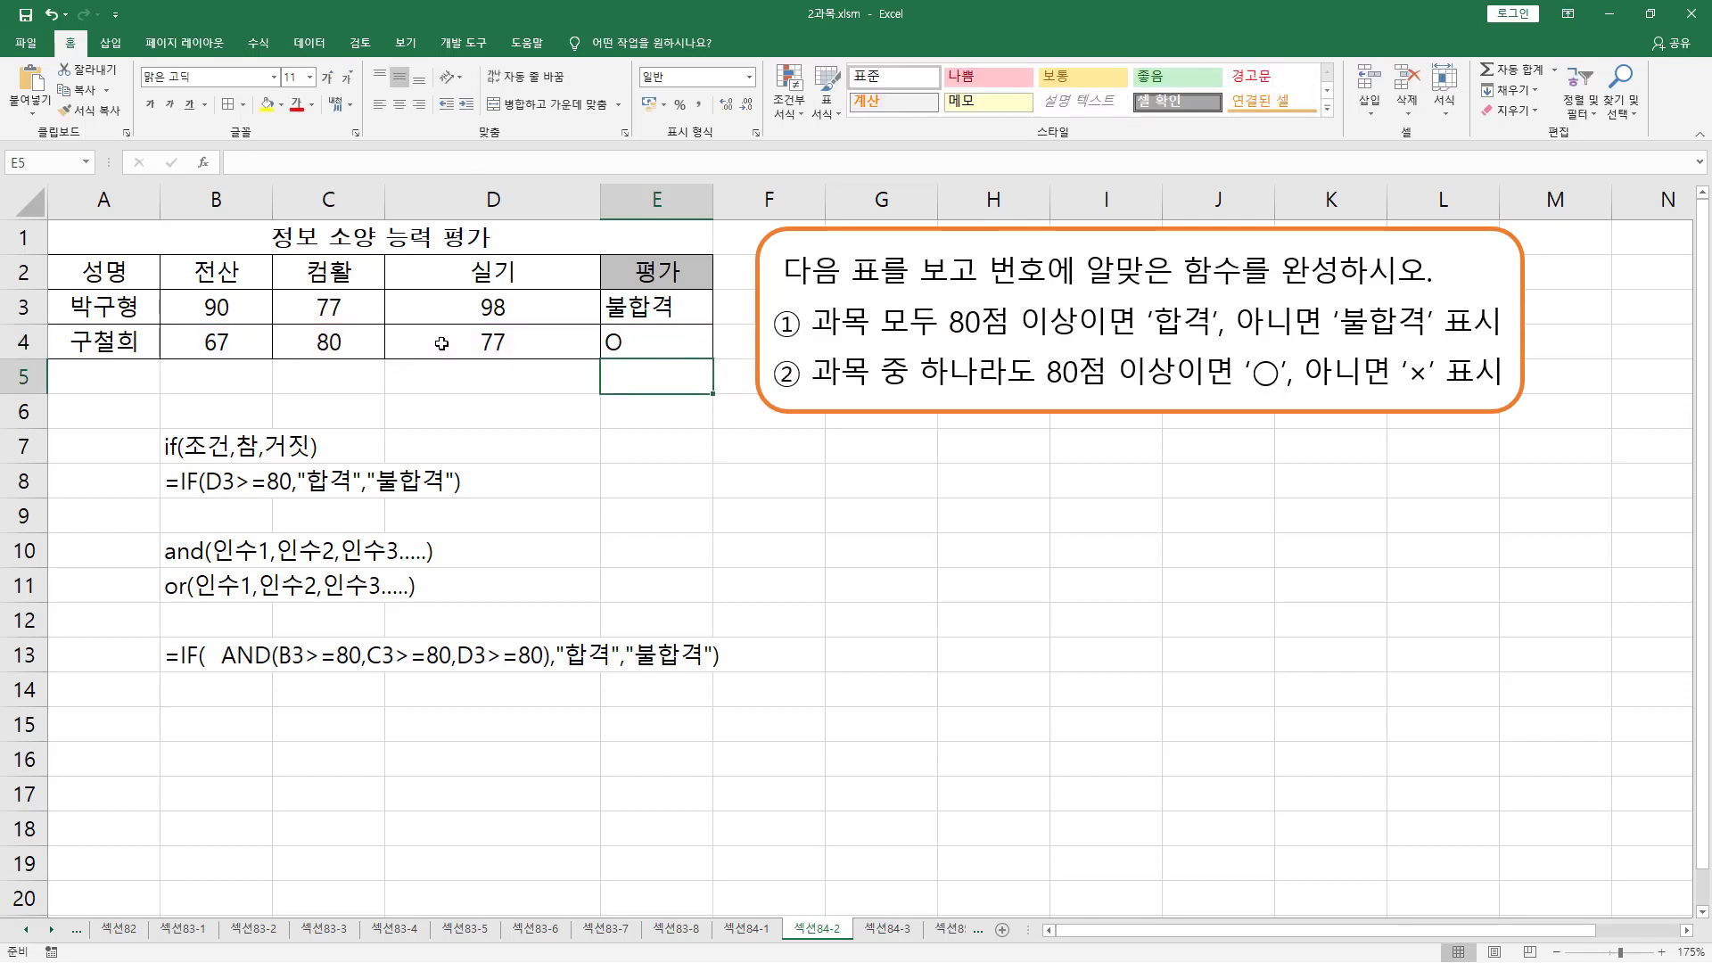
Step: Test the E4 formula by changing the score in C4 to 50, and undo that change
{"action": "left_click_drag", "start_coordinate": [306, 354], "coordinate": [354, 353]}
{"action": "key", "text": "Escape"}
{"action": "left_click", "coordinate": [339, 339]}
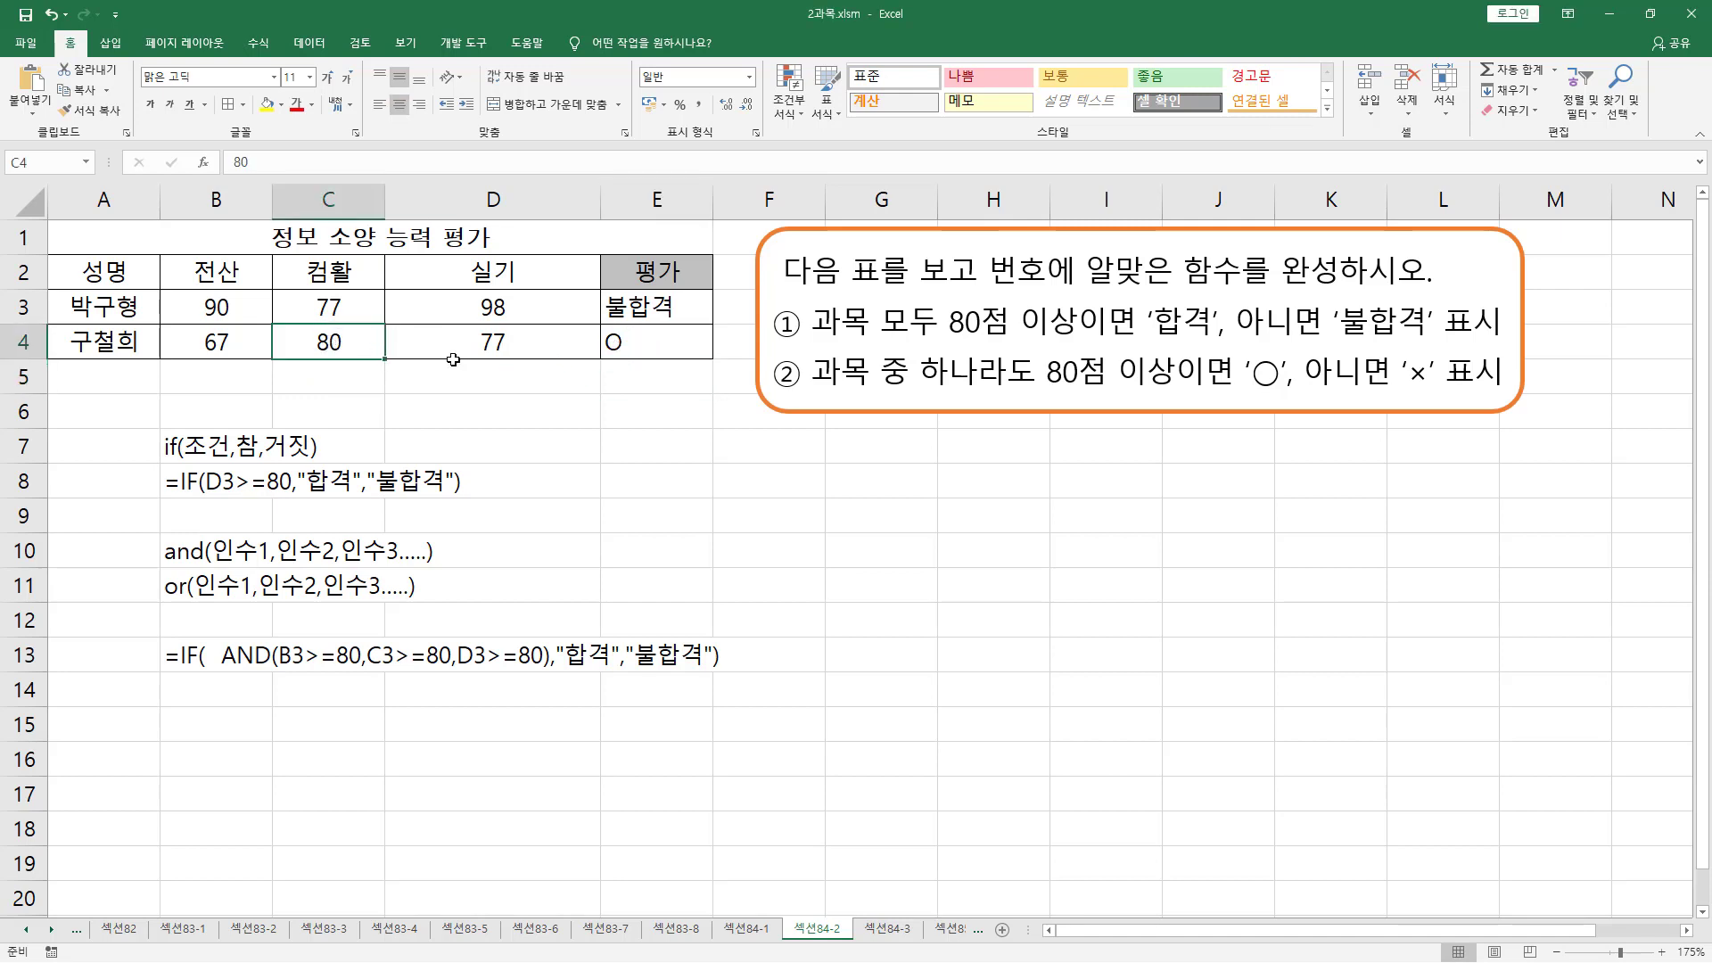
{"action": "type", "text": "50"}
{"action": "key", "text": "Return"}
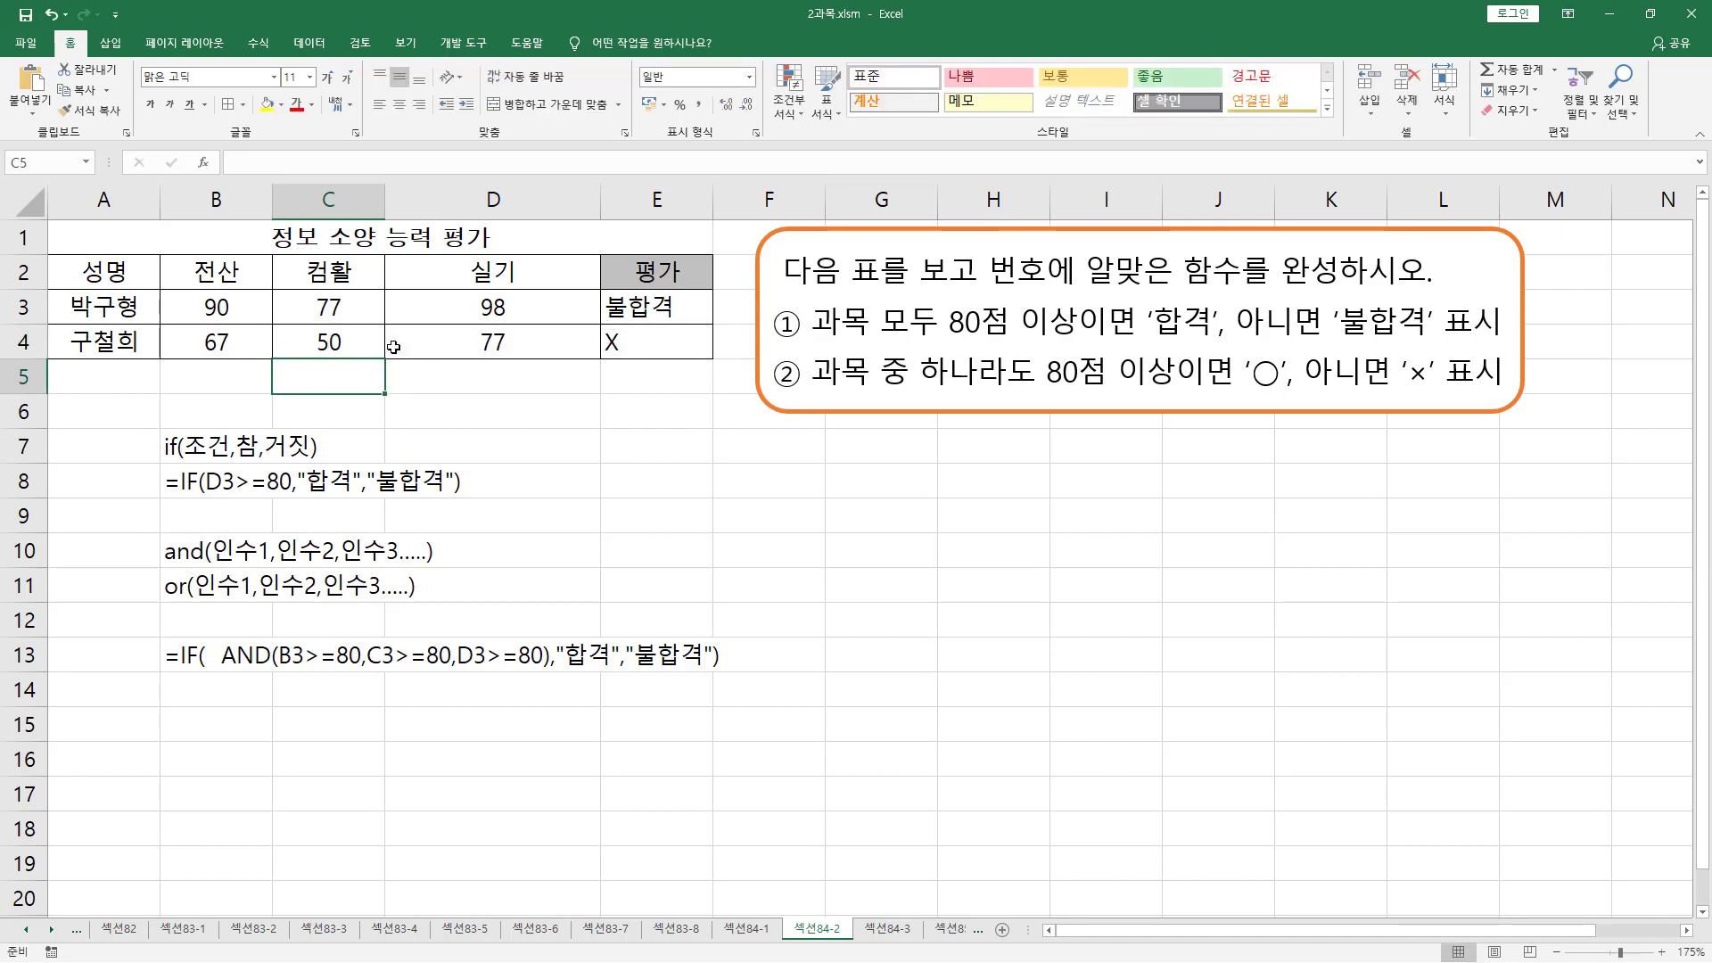
{"action": "left_click", "coordinate": [314, 344]}
{"action": "key", "text": "ctrl+z"}
Step: Copy the IF and OR formula text from E4 and paste it into B14 as plain text
{"action": "left_click", "coordinate": [636, 343]}
{"action": "double_click", "coordinate": [637, 342]}
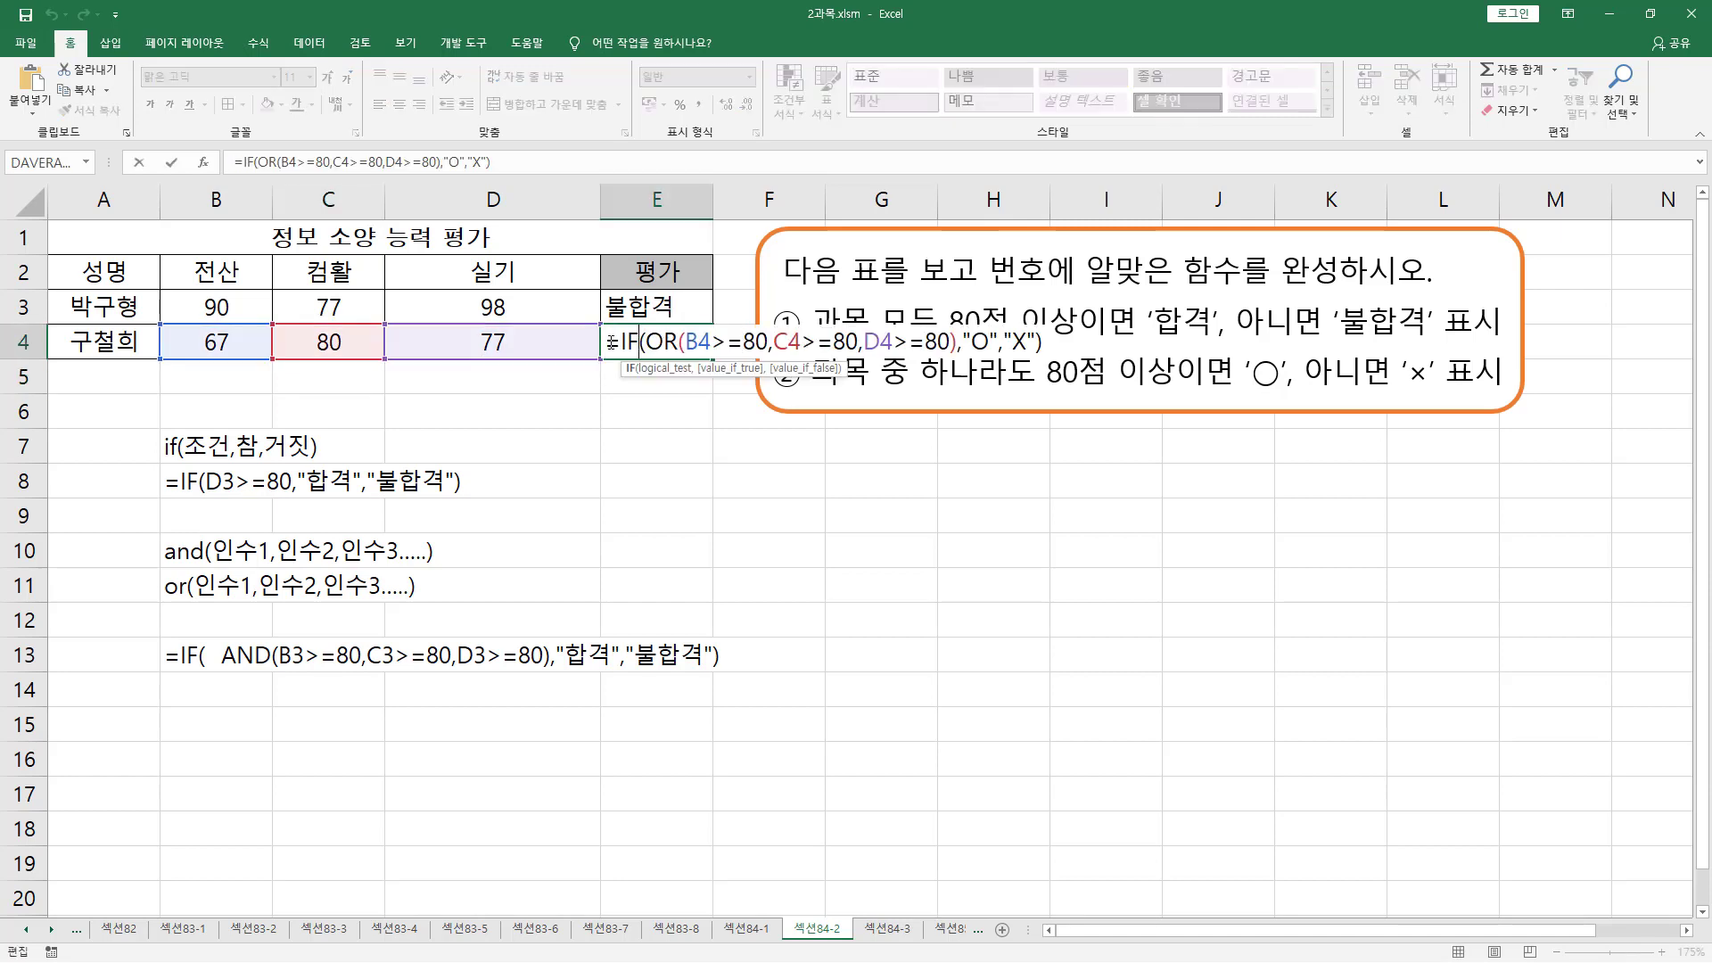
{"action": "key", "text": "Escape"}
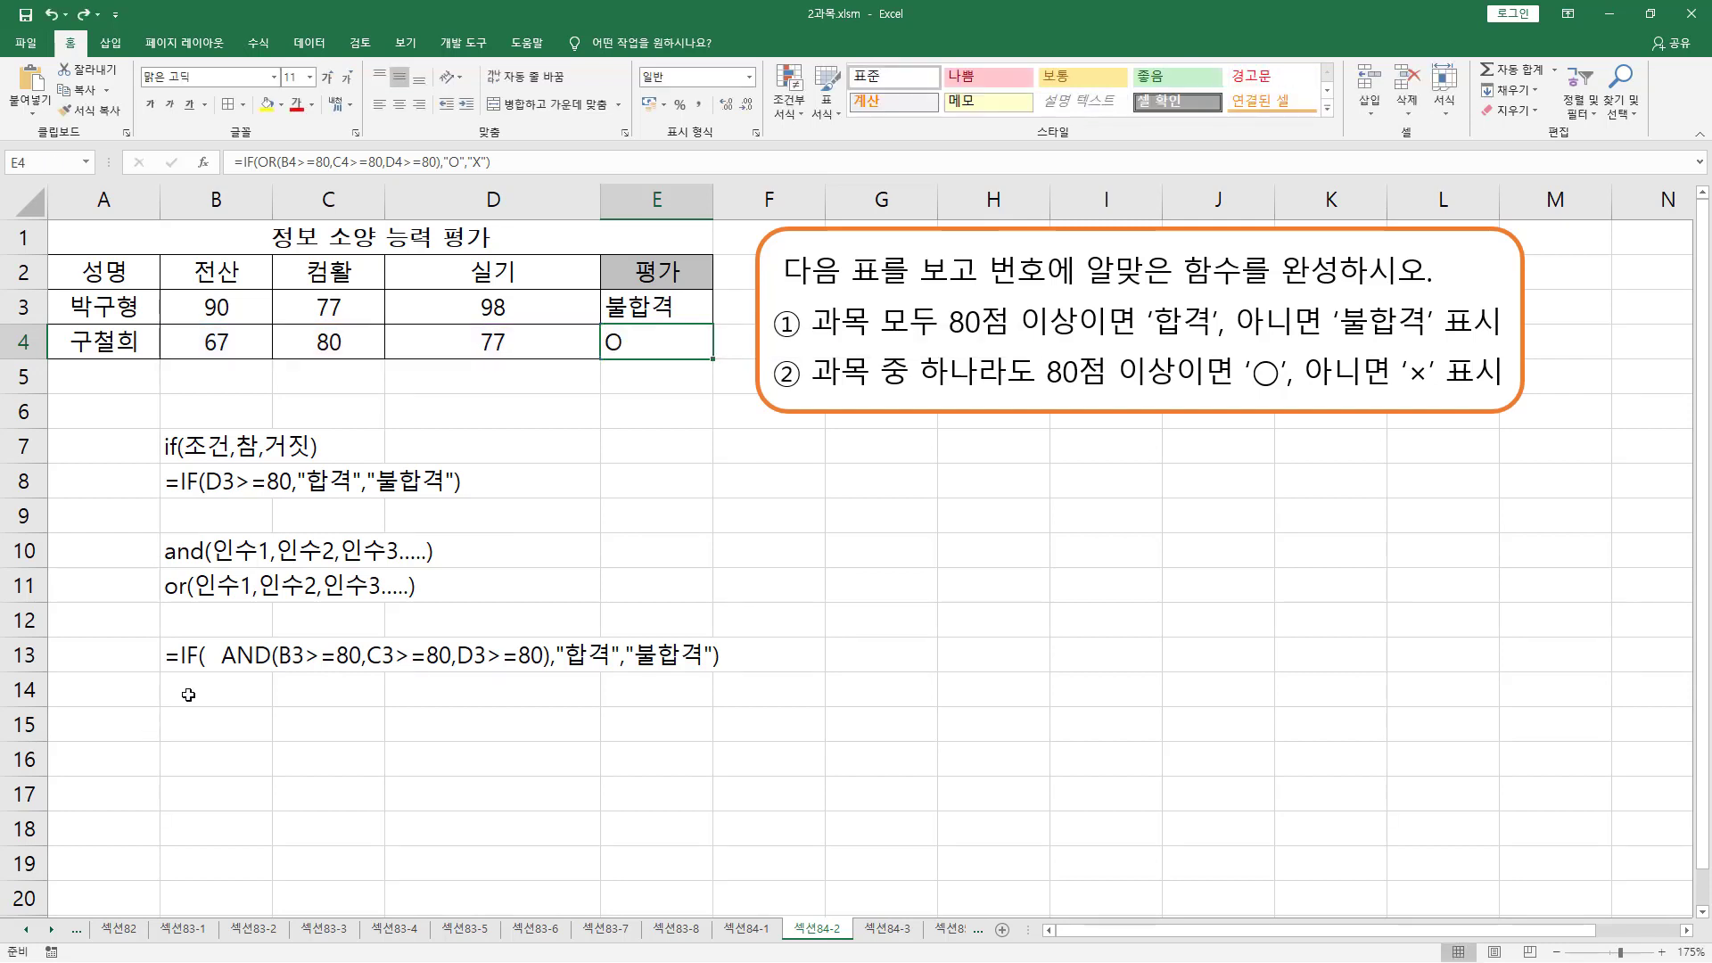
{"action": "left_click", "coordinate": [198, 695]}
{"action": "type", "text": "=IF(OR(B4>=80,C4>=80,D4>=80),\"O\",\"X\")"}
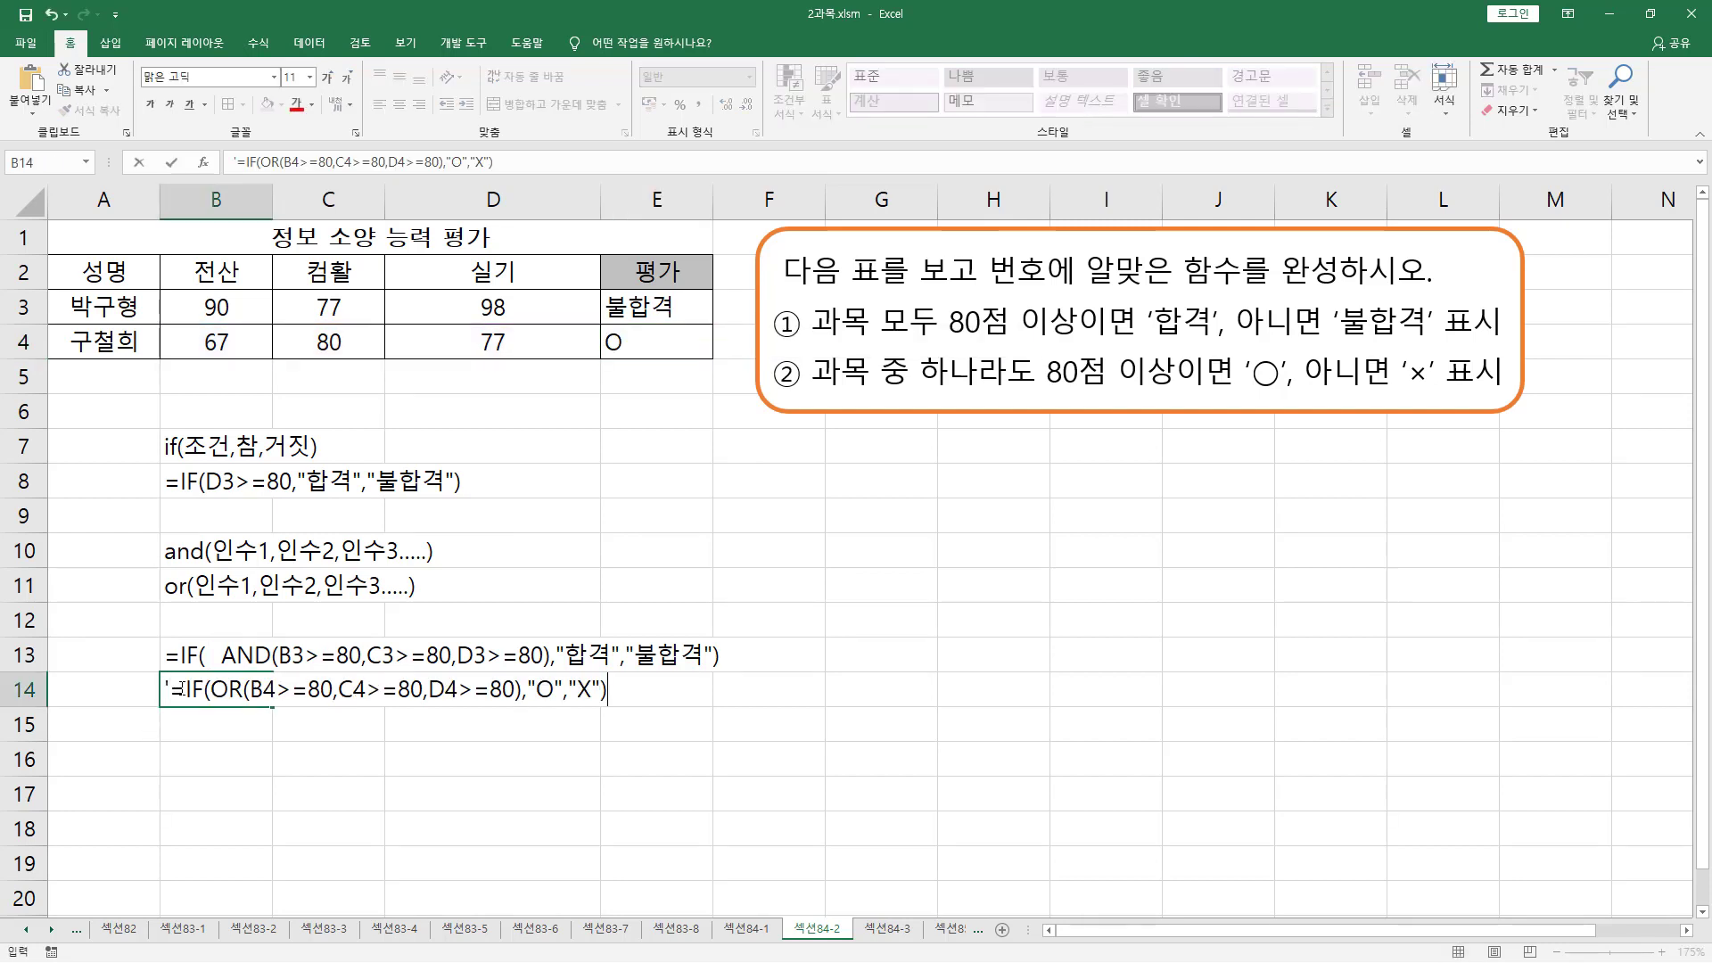
{"action": "key", "text": "Return"}
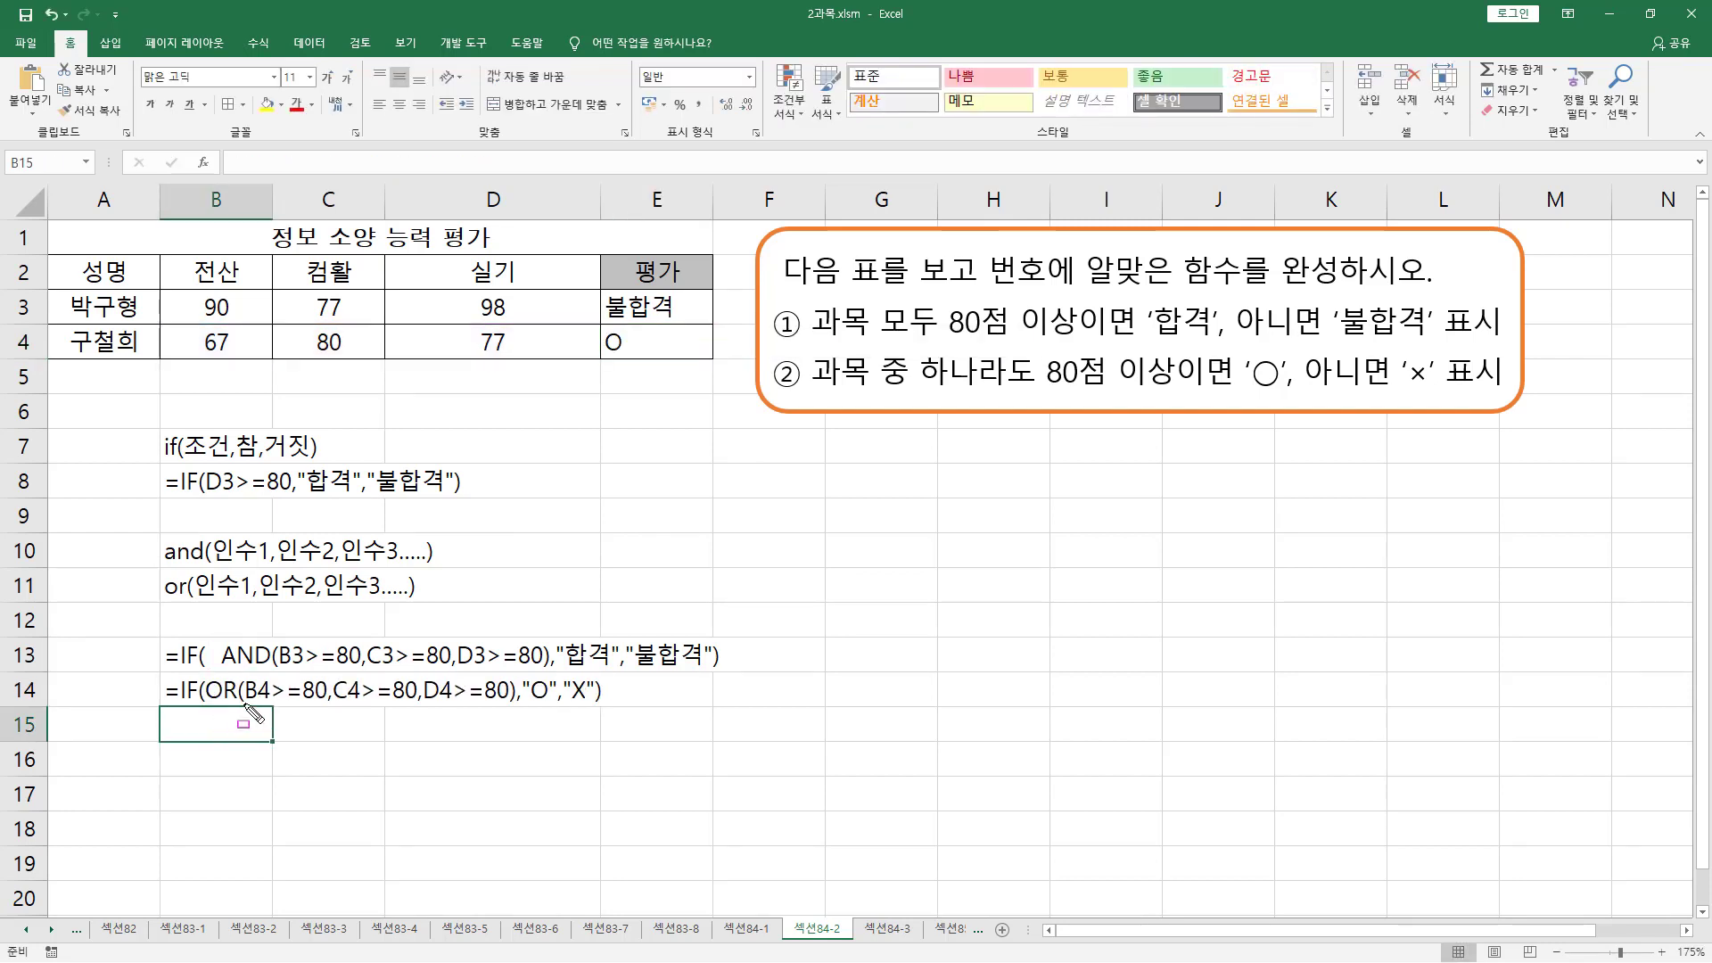
Step: Examine the three OR conditions and the true and false arguments of the B14 formula
{"action": "left_click_drag", "start_coordinate": [209, 706], "coordinate": [517, 706]}
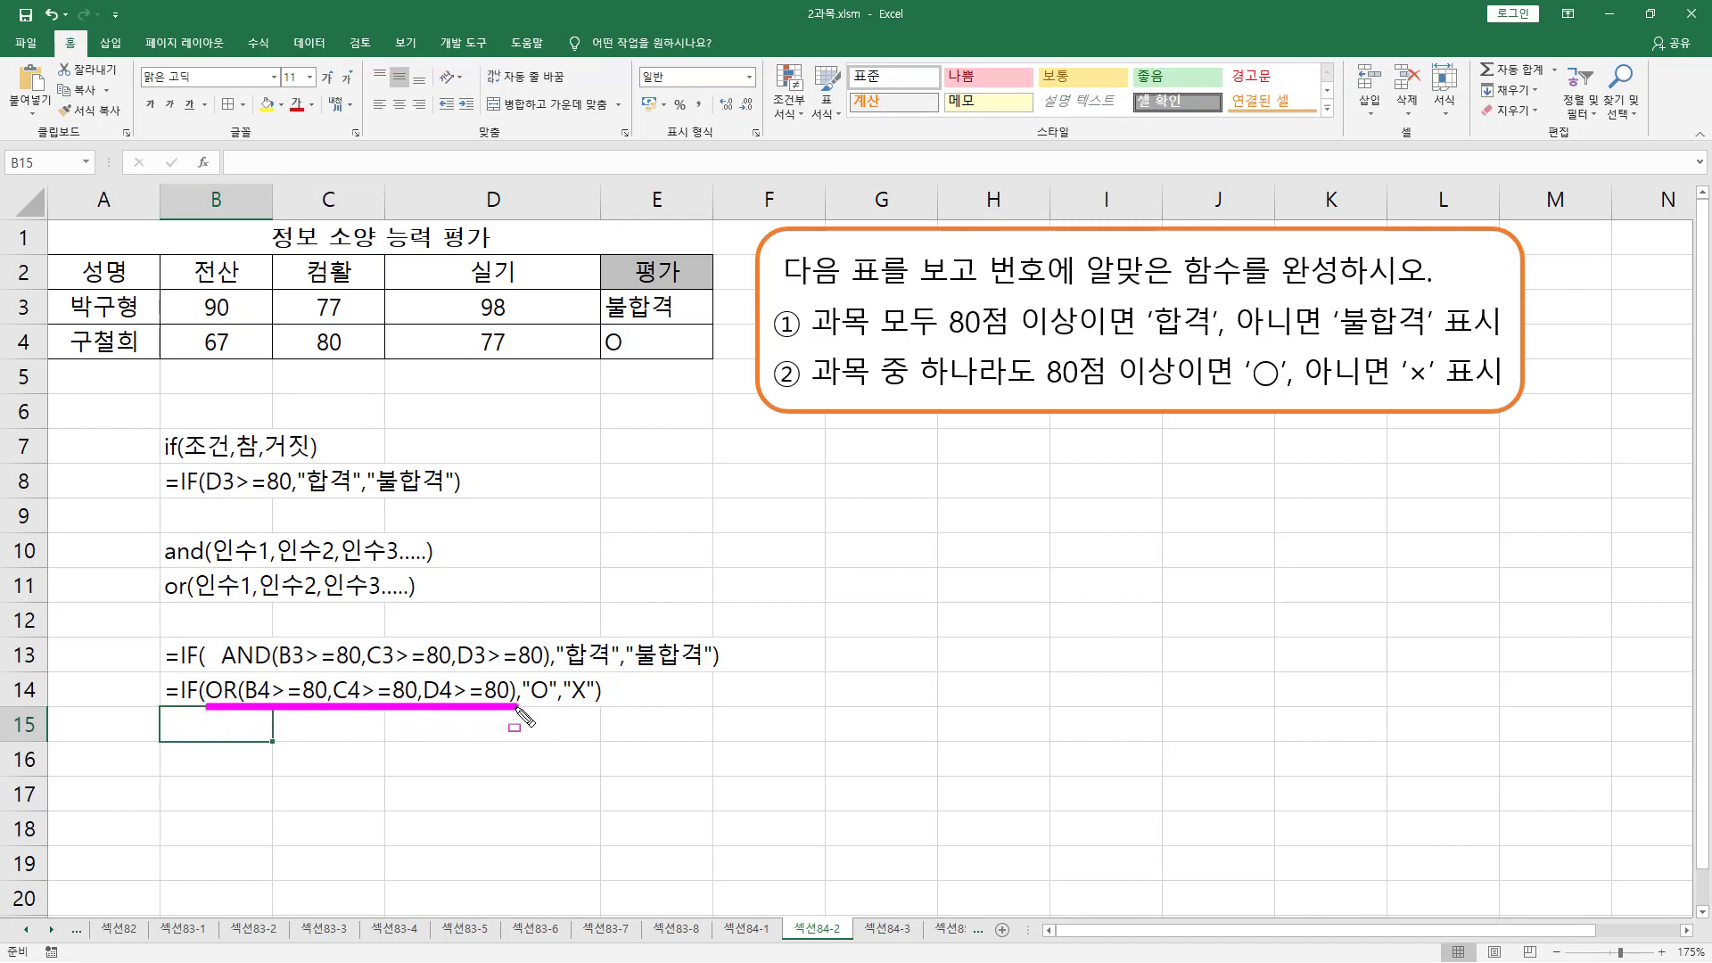
{"action": "mouse_move", "coordinate": [250, 675]}
{"action": "left_mouse_down"}
{"action": "mouse_move", "coordinate": [279, 709]}
{"action": "mouse_move", "coordinate": [323, 724]}
{"action": "mouse_move", "coordinate": [354, 703]}
{"action": "mouse_move", "coordinate": [412, 734]}
{"action": "left_mouse_up"}
{"action": "left_click_drag", "start_coordinate": [426, 671], "coordinate": [509, 727]}
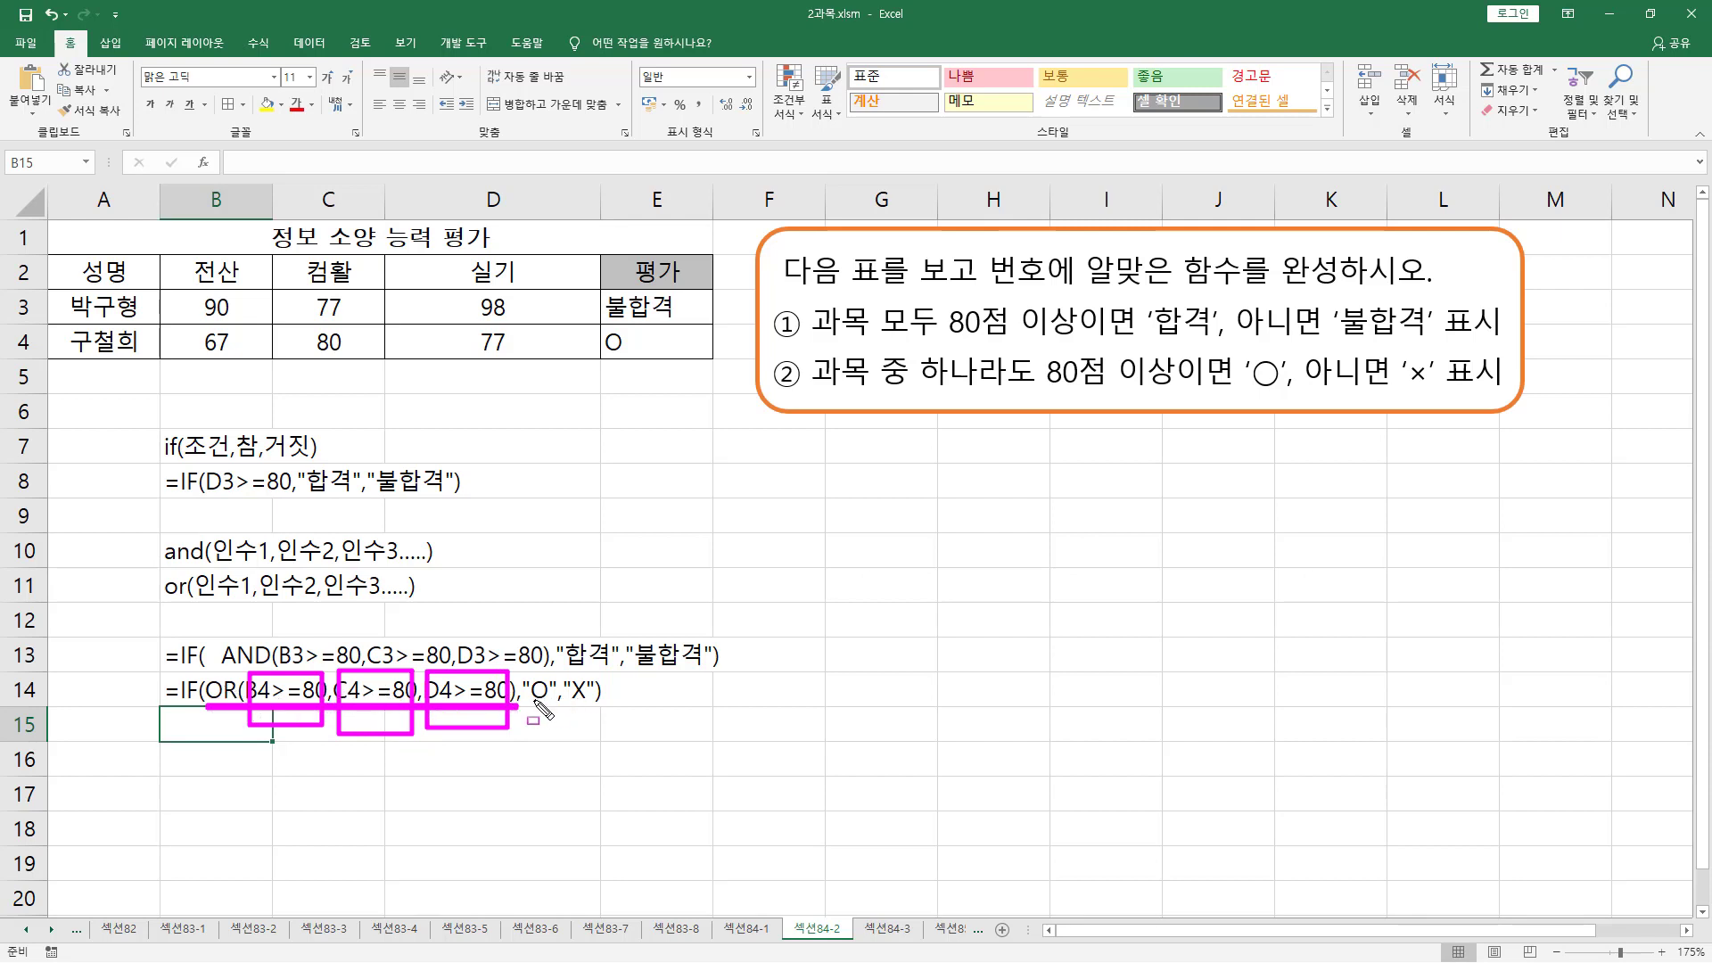
{"action": "left_click_drag", "start_coordinate": [527, 703], "coordinate": [588, 703]}
{"action": "key", "text": "Escape"}
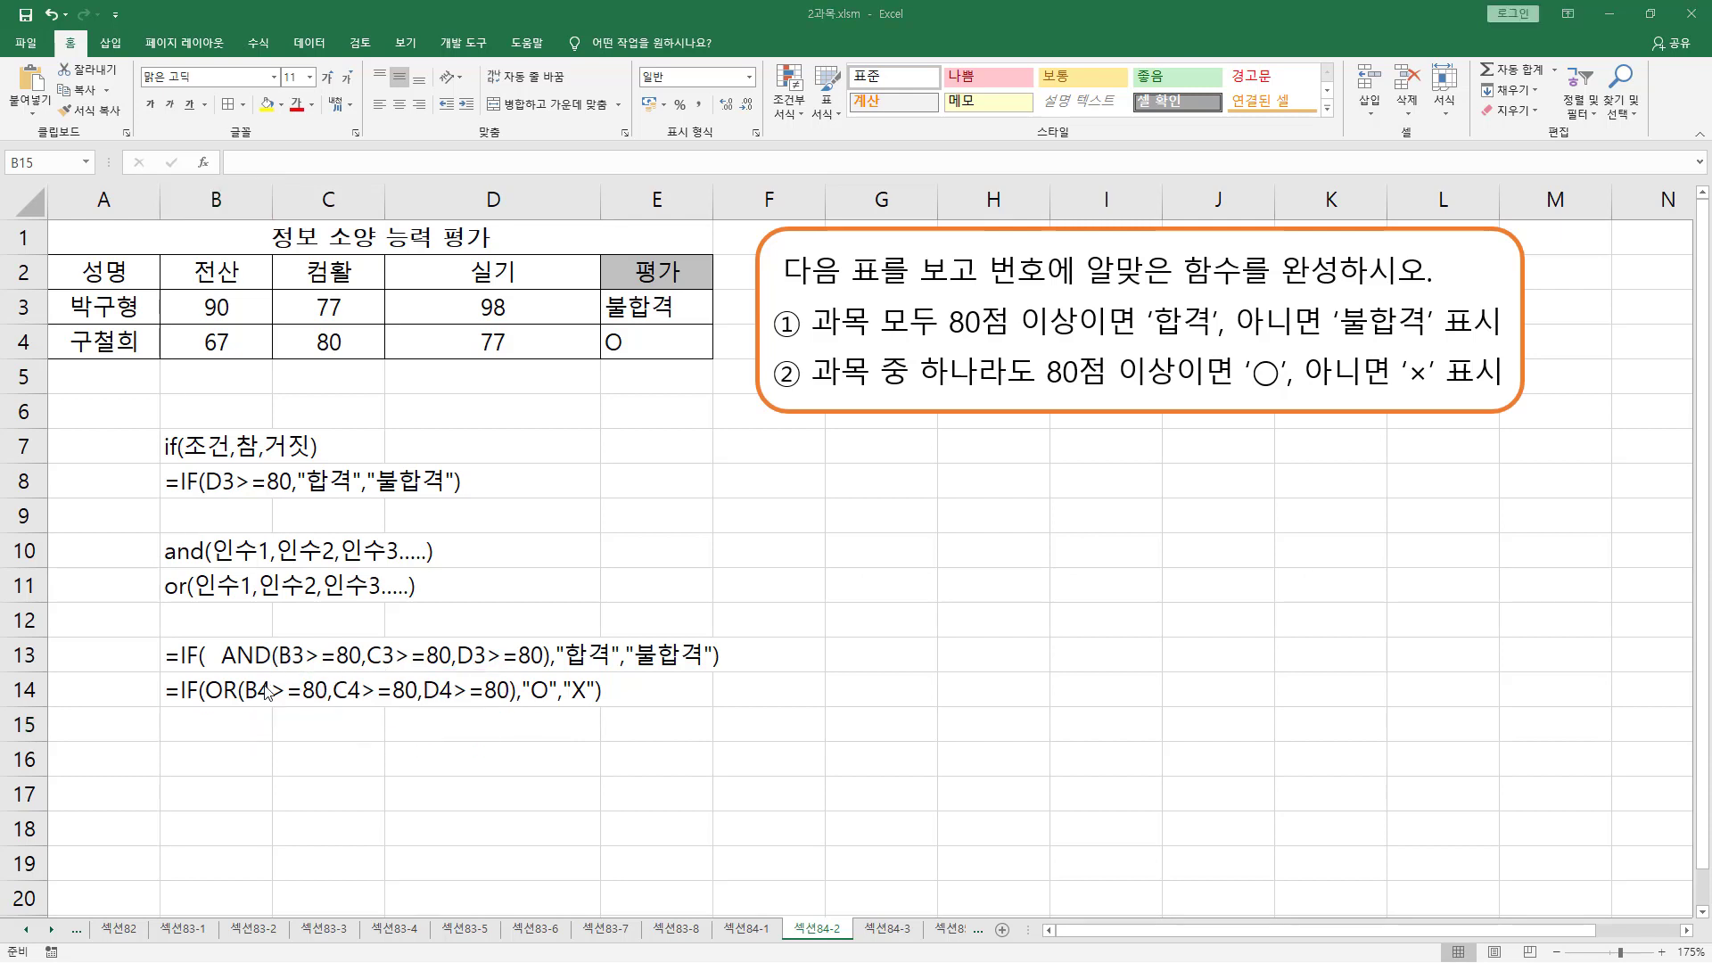
{"action": "left_click", "coordinate": [277, 741]}
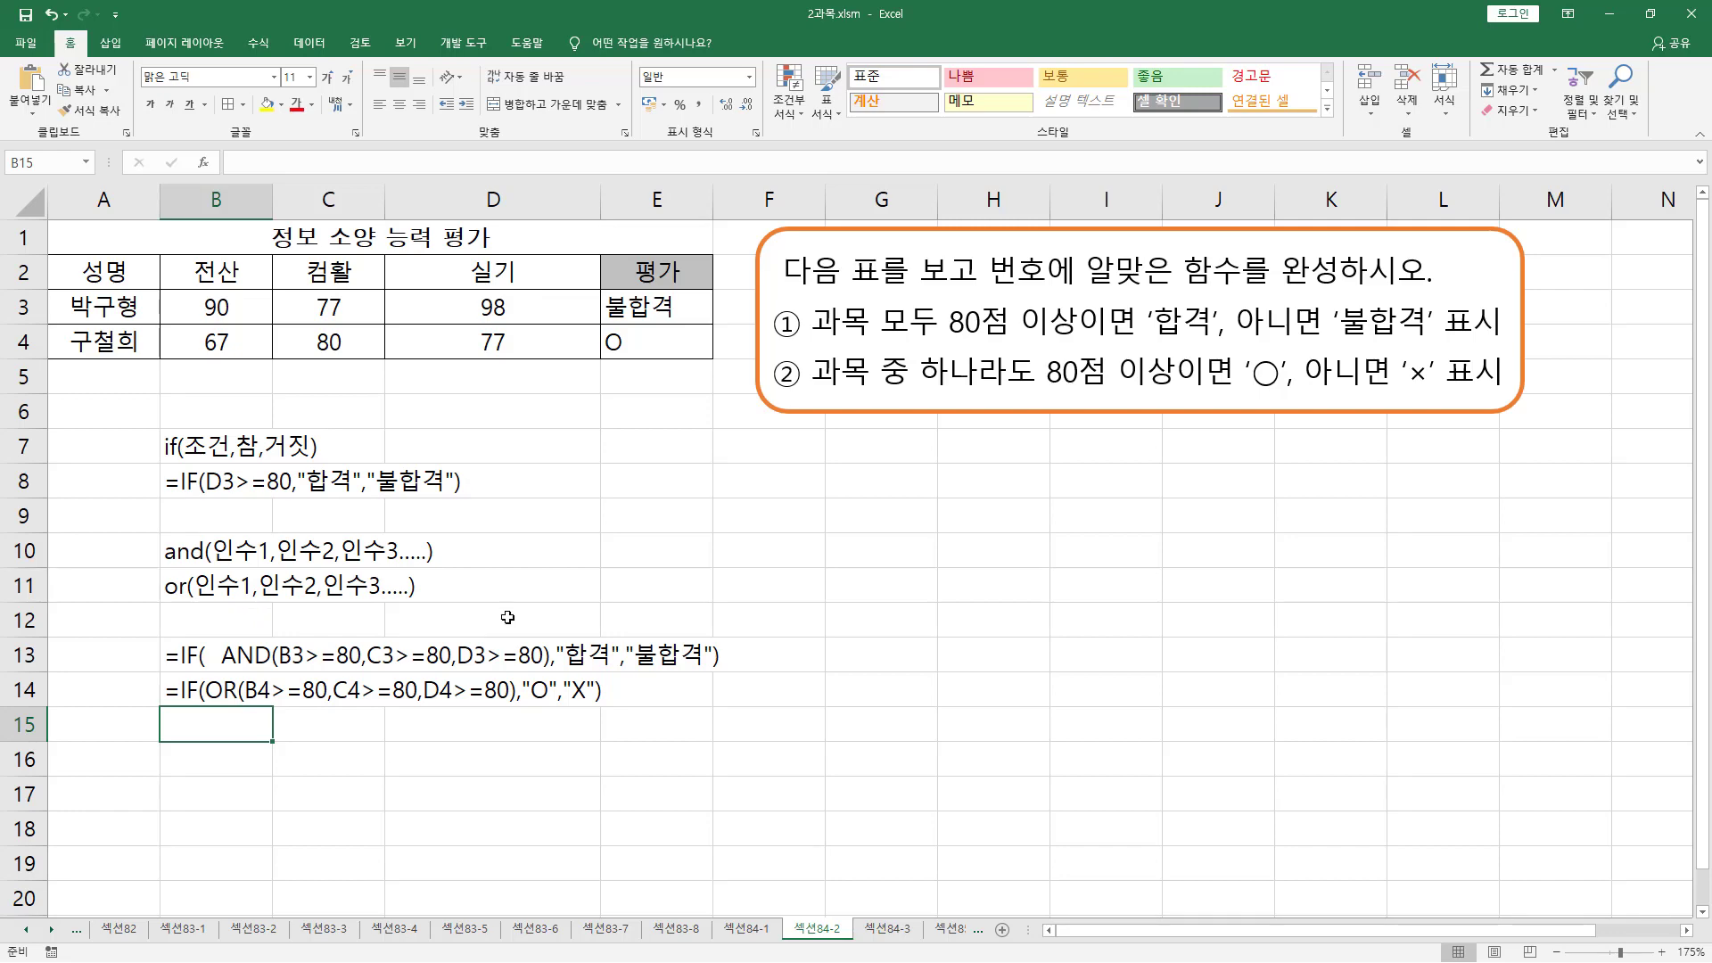
Step: Switch to the sheet 섹션84-3 and examine the first task, its target cell G3 and the employee in row 3
{"action": "key", "text": "ctrl+Page_Down"}
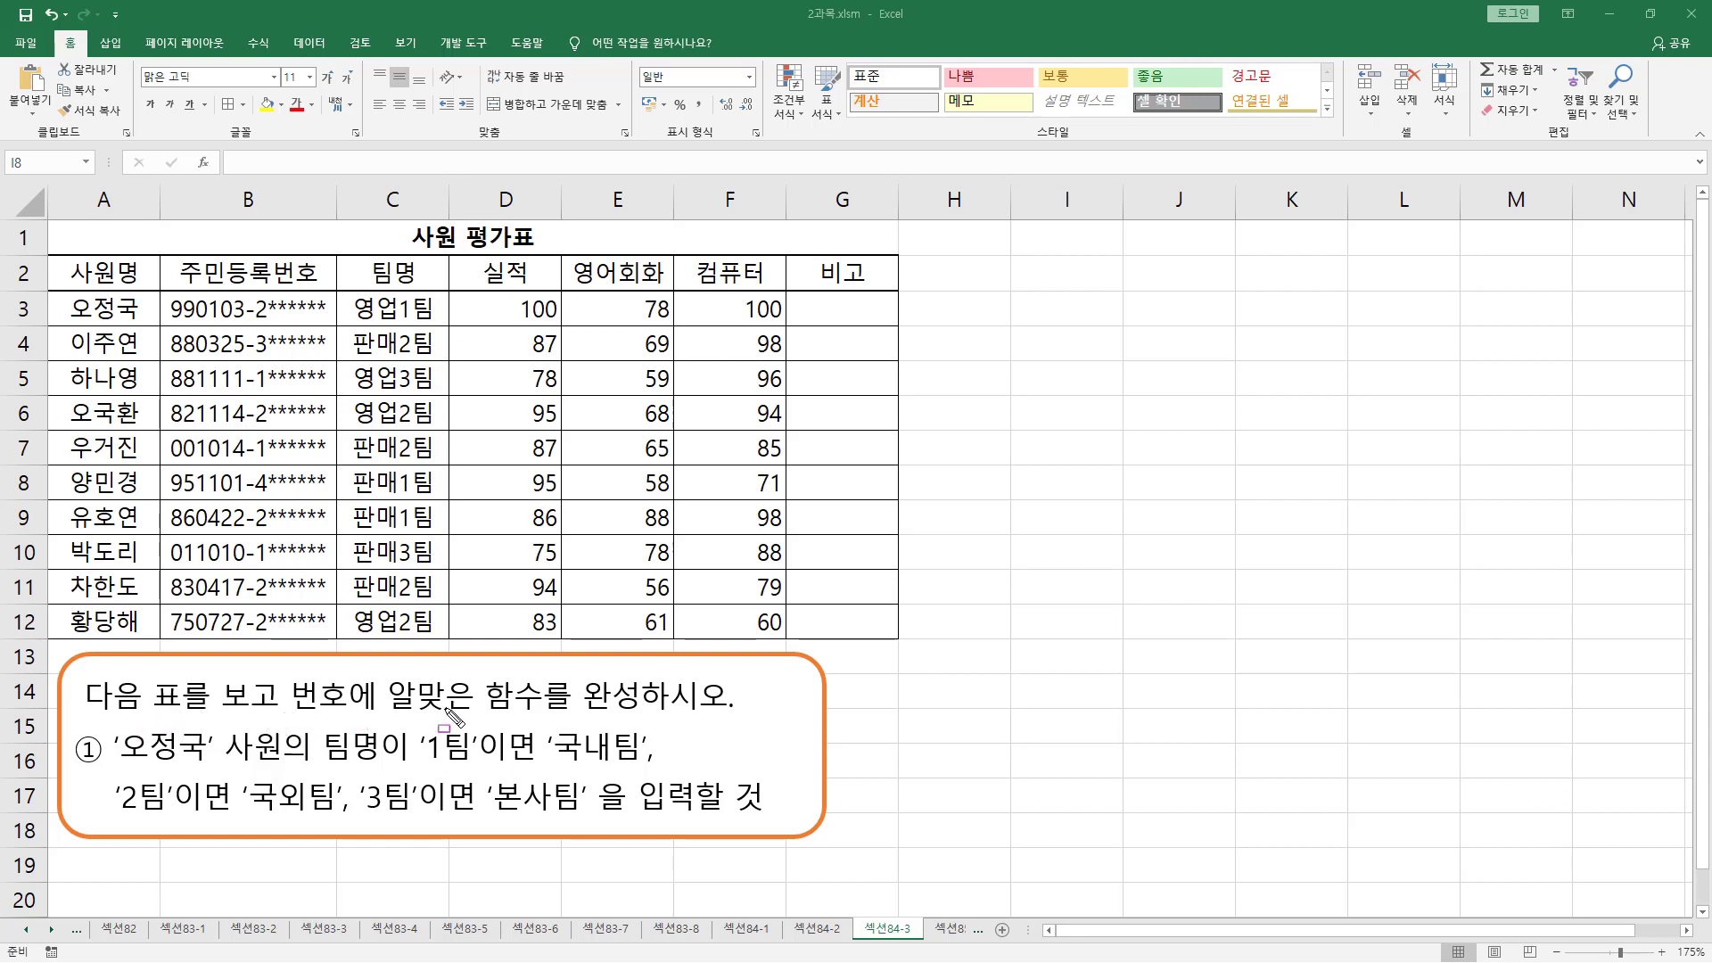
{"action": "left_click_drag", "start_coordinate": [389, 714], "coordinate": [732, 715]}
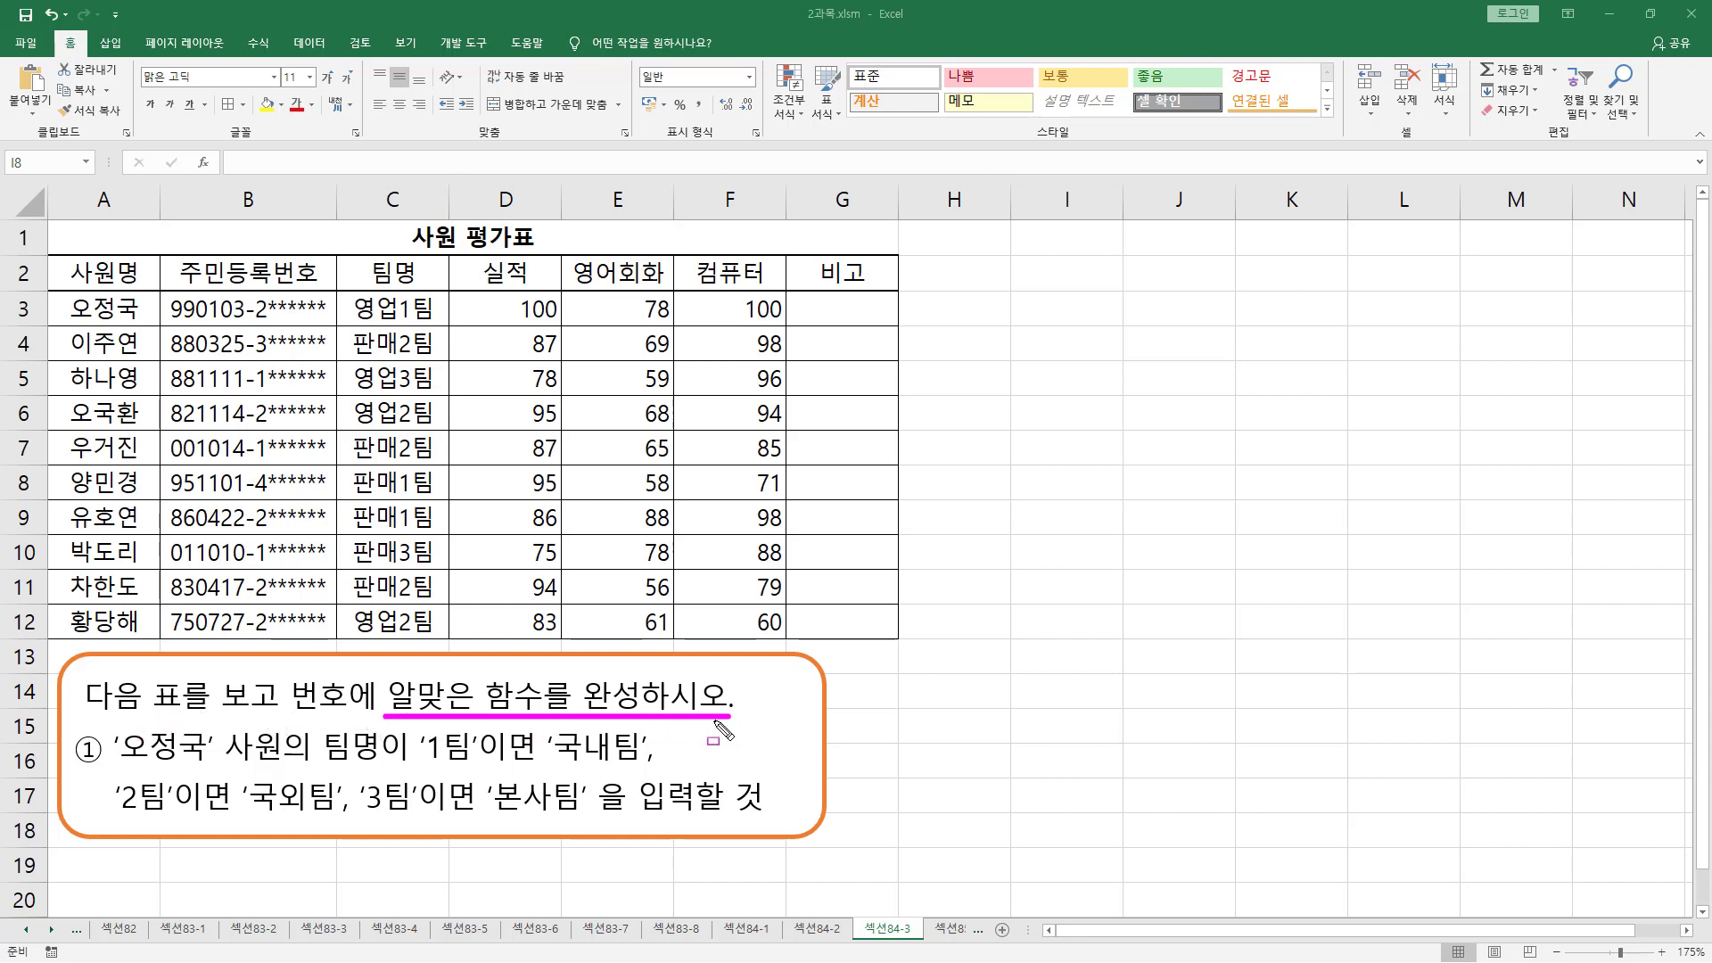
{"action": "left_click_drag", "start_coordinate": [67, 733], "coordinate": [111, 767]}
{"action": "mouse_move", "coordinate": [808, 300]}
{"action": "left_mouse_down"}
{"action": "mouse_move", "coordinate": [804, 318]}
{"action": "mouse_move", "coordinate": [872, 320]}
{"action": "left_mouse_up"}
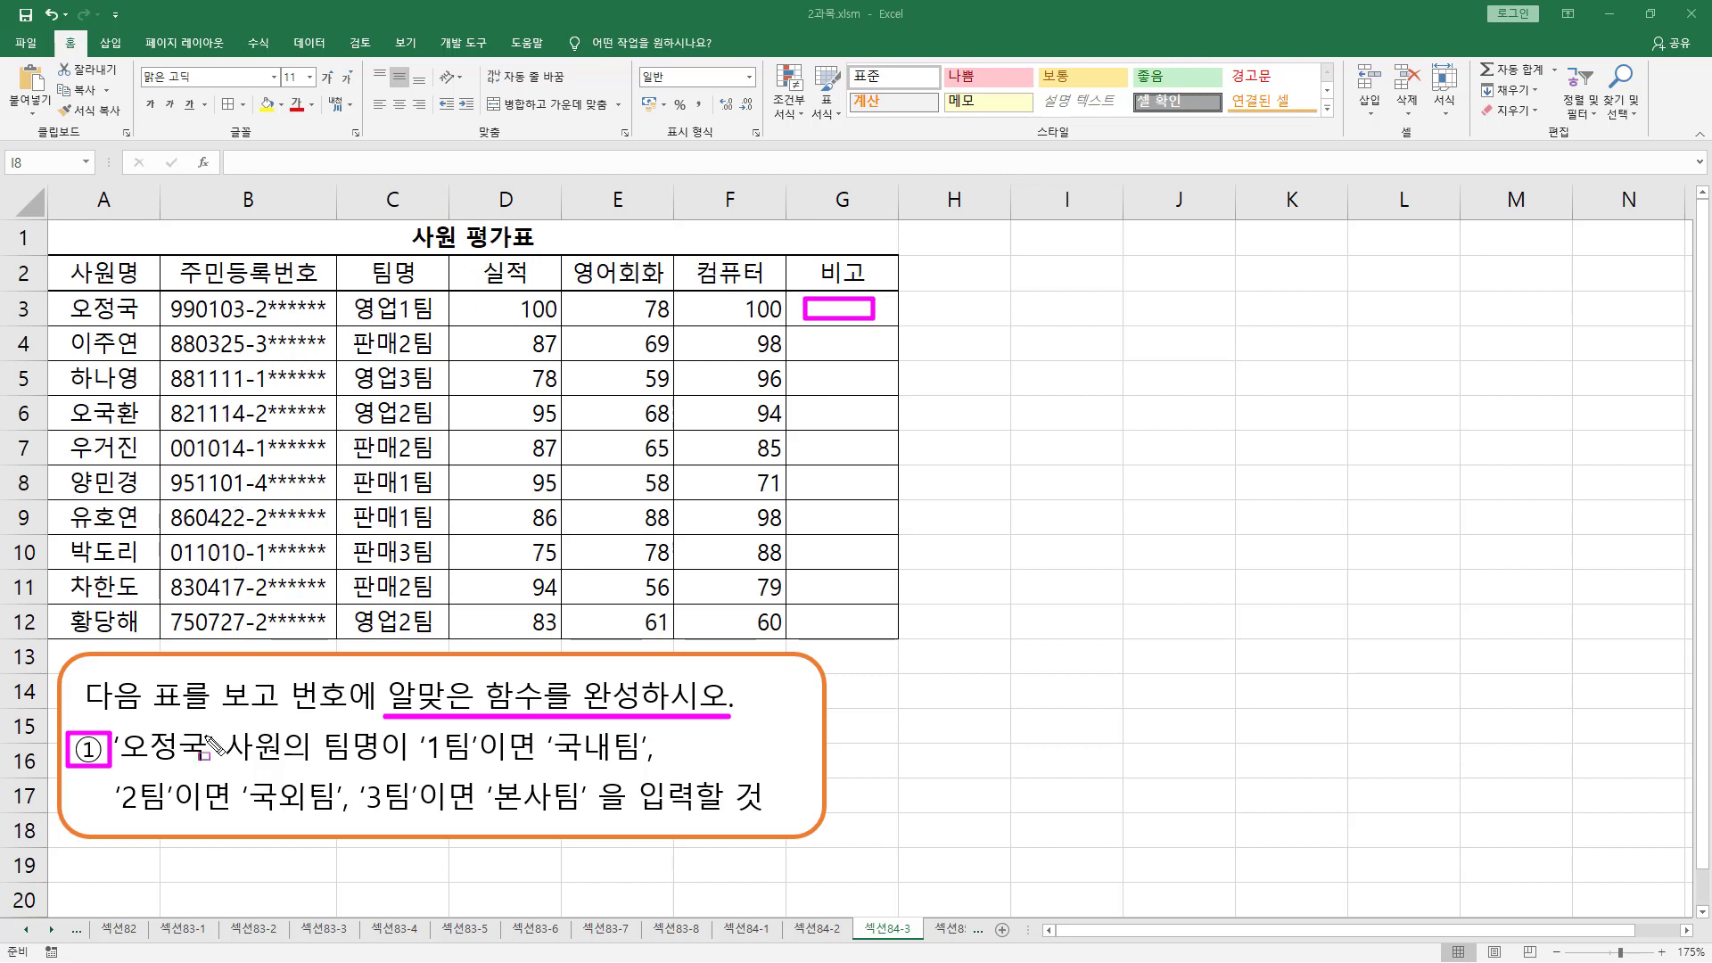
{"action": "left_click_drag", "start_coordinate": [119, 771], "coordinate": [316, 770]}
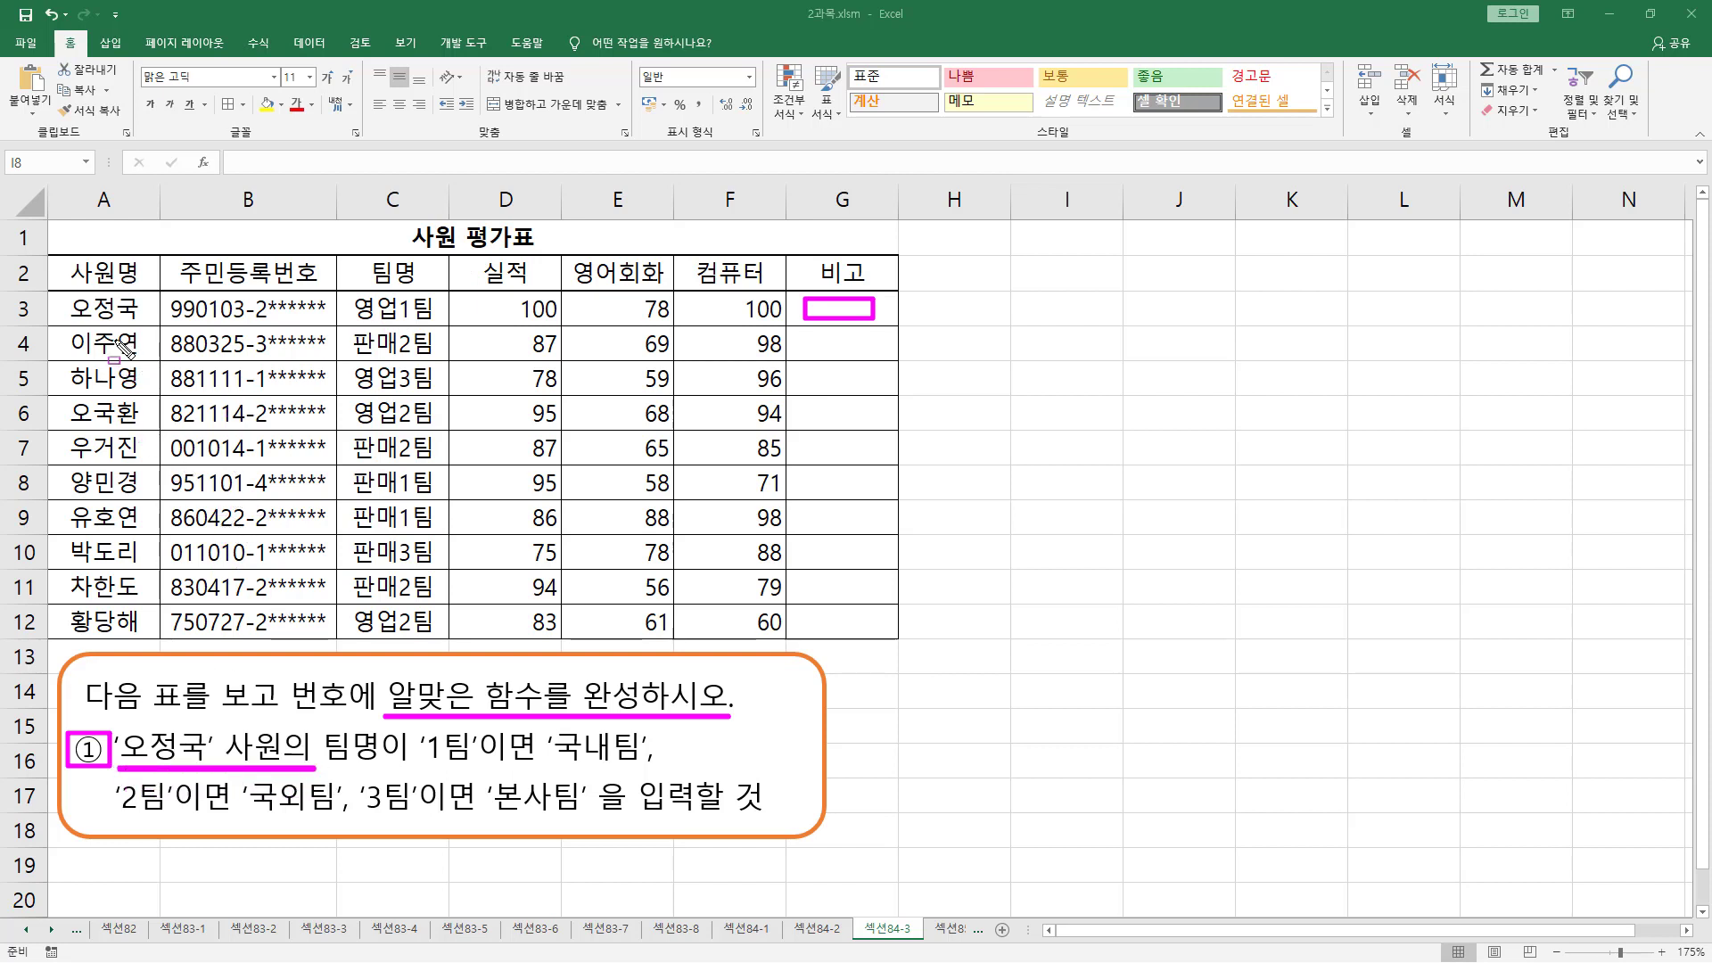
{"action": "left_click_drag", "start_coordinate": [64, 297], "coordinate": [146, 321]}
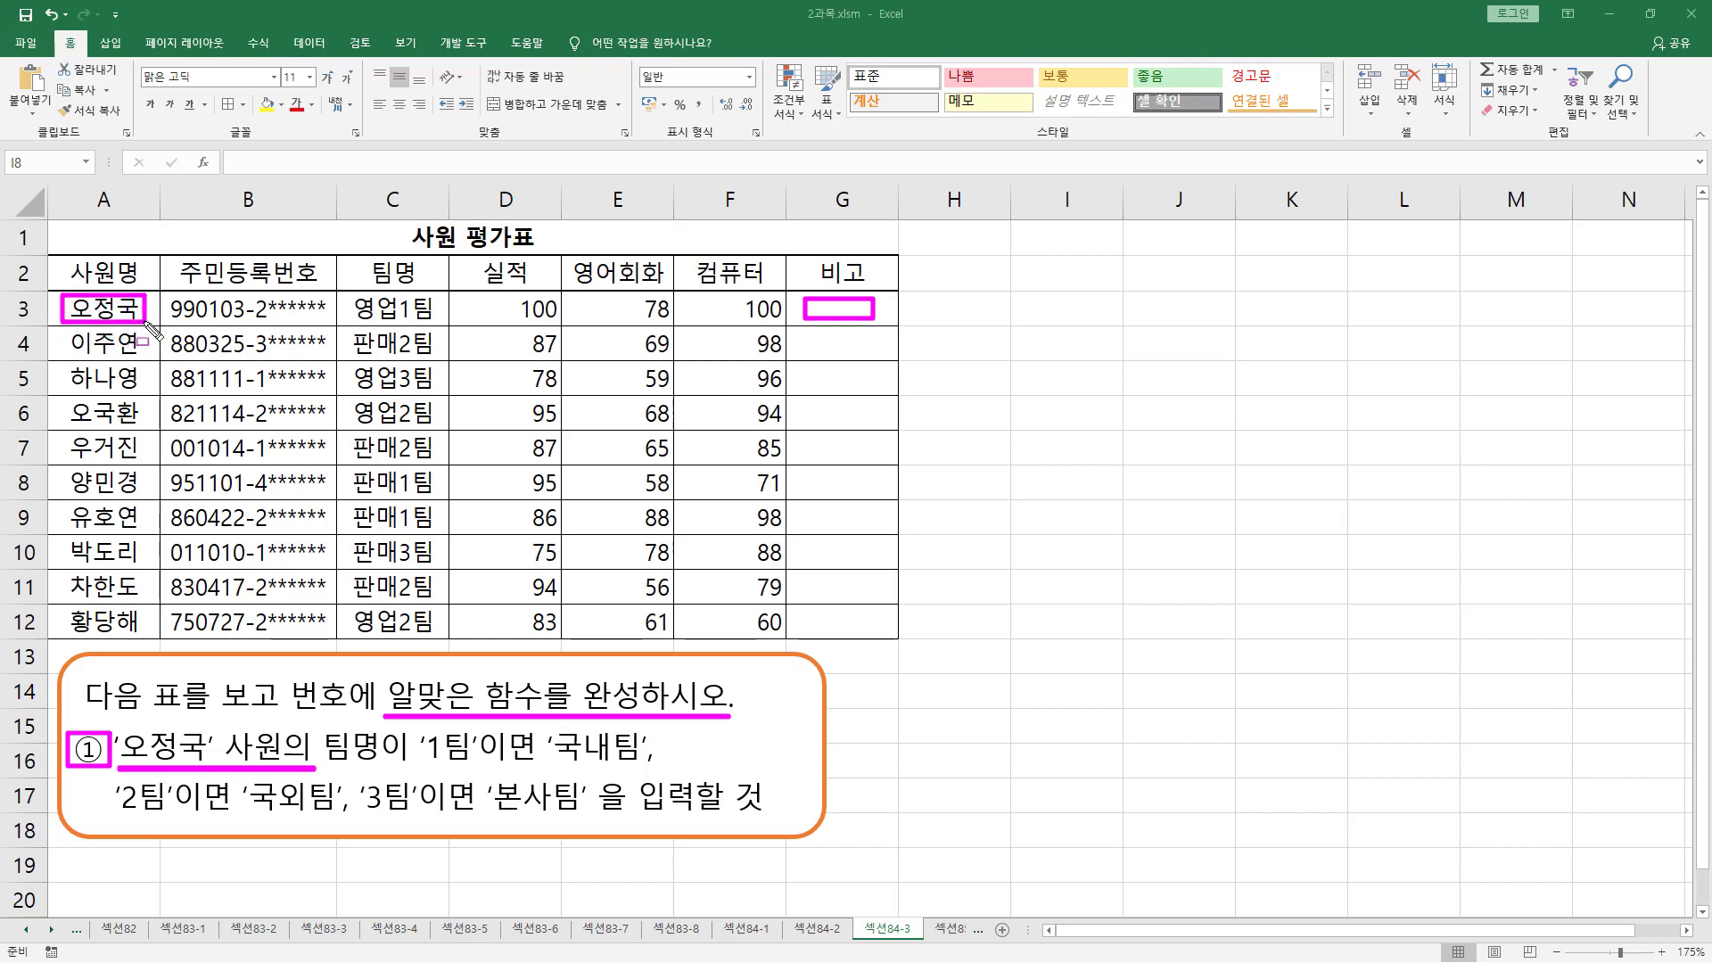
Step: Examine the last two characters of the 팀명 values and how the task maps 1팀, 2팀 and 3팀 to 국내팀, 국외팀 and 본사팀
{"action": "mouse_move", "coordinate": [321, 763]}
{"action": "left_mouse_down"}
{"action": "mouse_move", "coordinate": [357, 719]}
{"action": "mouse_move", "coordinate": [384, 765]}
{"action": "left_mouse_up"}
{"action": "mouse_move", "coordinate": [378, 284]}
{"action": "left_mouse_down"}
{"action": "mouse_move", "coordinate": [357, 255]}
{"action": "mouse_move", "coordinate": [436, 288]}
{"action": "mouse_move", "coordinate": [409, 318]}
{"action": "mouse_move", "coordinate": [446, 319]}
{"action": "left_mouse_up"}
{"action": "left_click_drag", "start_coordinate": [344, 357], "coordinate": [441, 357]}
{"action": "left_click_drag", "start_coordinate": [357, 394], "coordinate": [439, 393]}
{"action": "left_click_drag", "start_coordinate": [348, 429], "coordinate": [443, 430]}
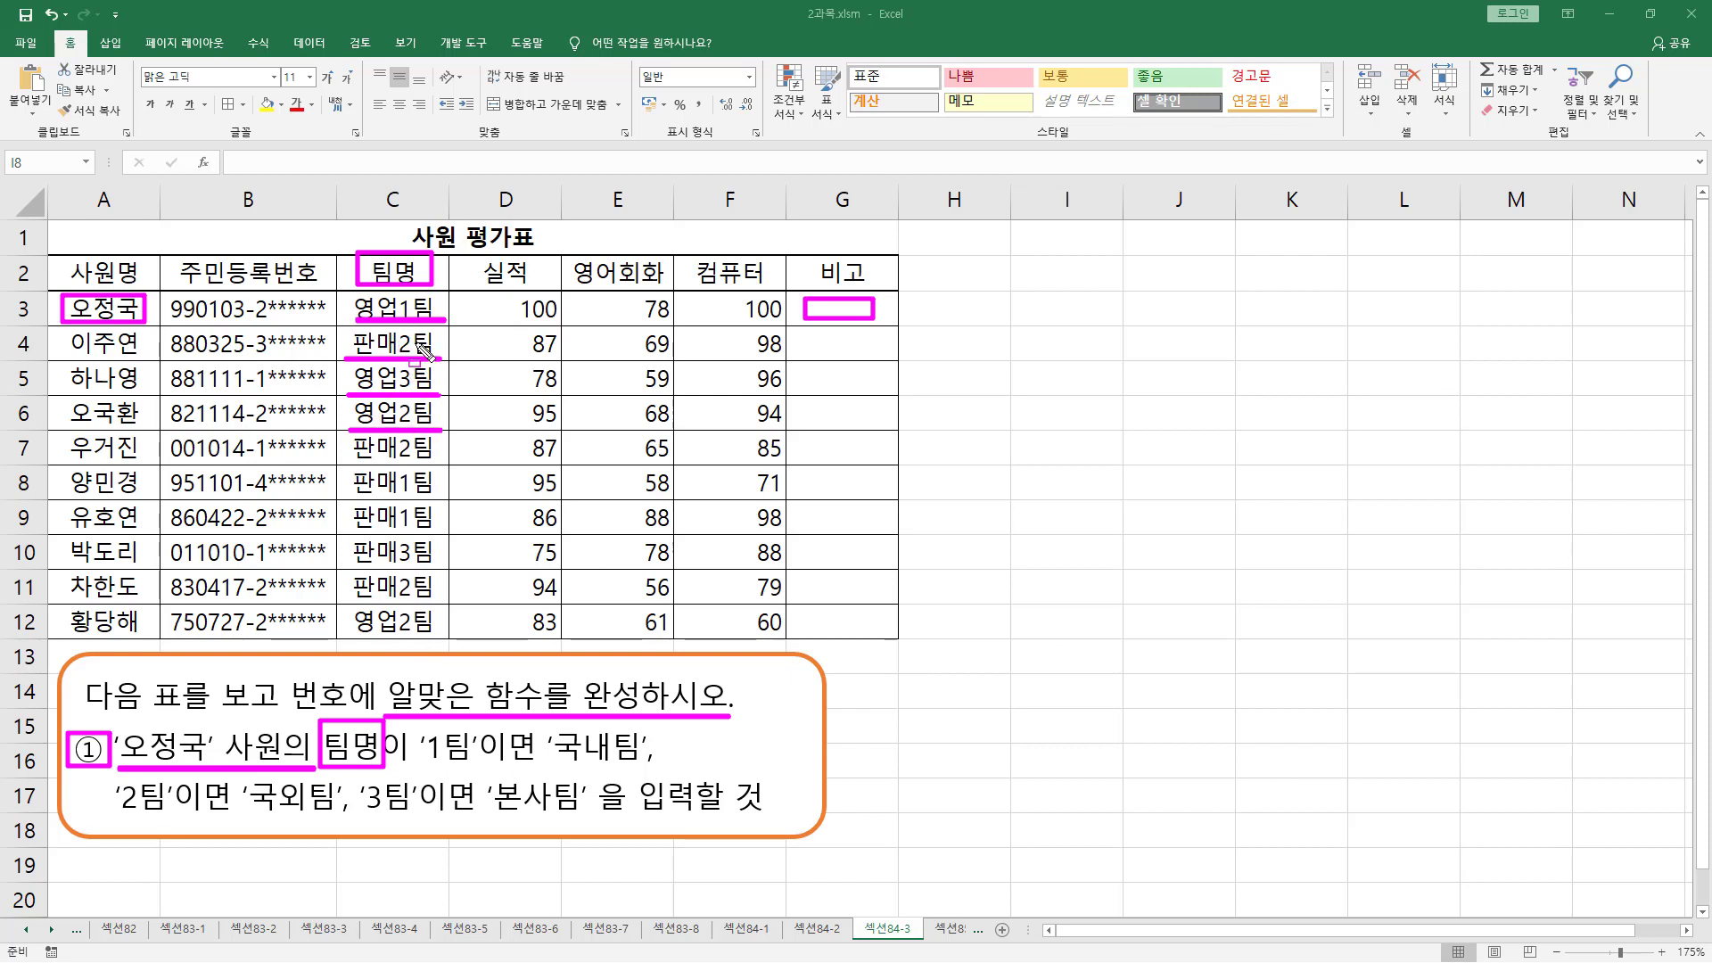
{"action": "key", "text": "Delete"}
{"action": "left_click_drag", "start_coordinate": [396, 296], "coordinate": [443, 635]}
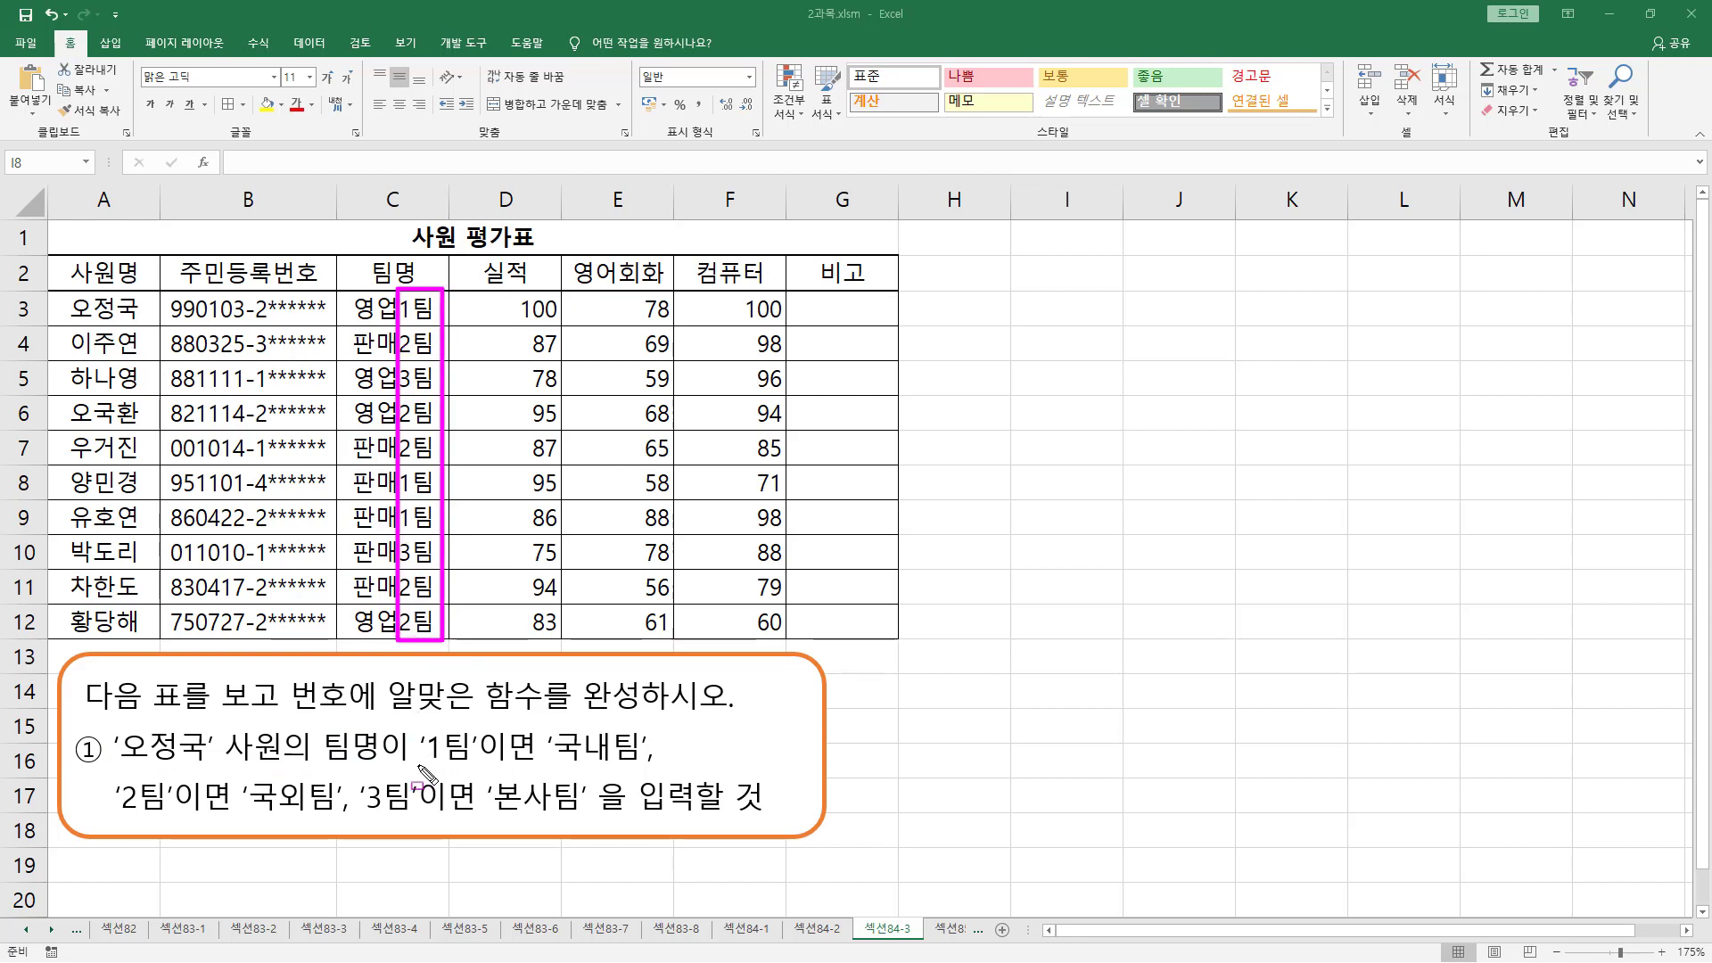
{"action": "mouse_move", "coordinate": [419, 765]}
{"action": "left_mouse_down"}
{"action": "mouse_move", "coordinate": [479, 765]}
{"action": "mouse_move", "coordinate": [544, 726]}
{"action": "left_mouse_up"}
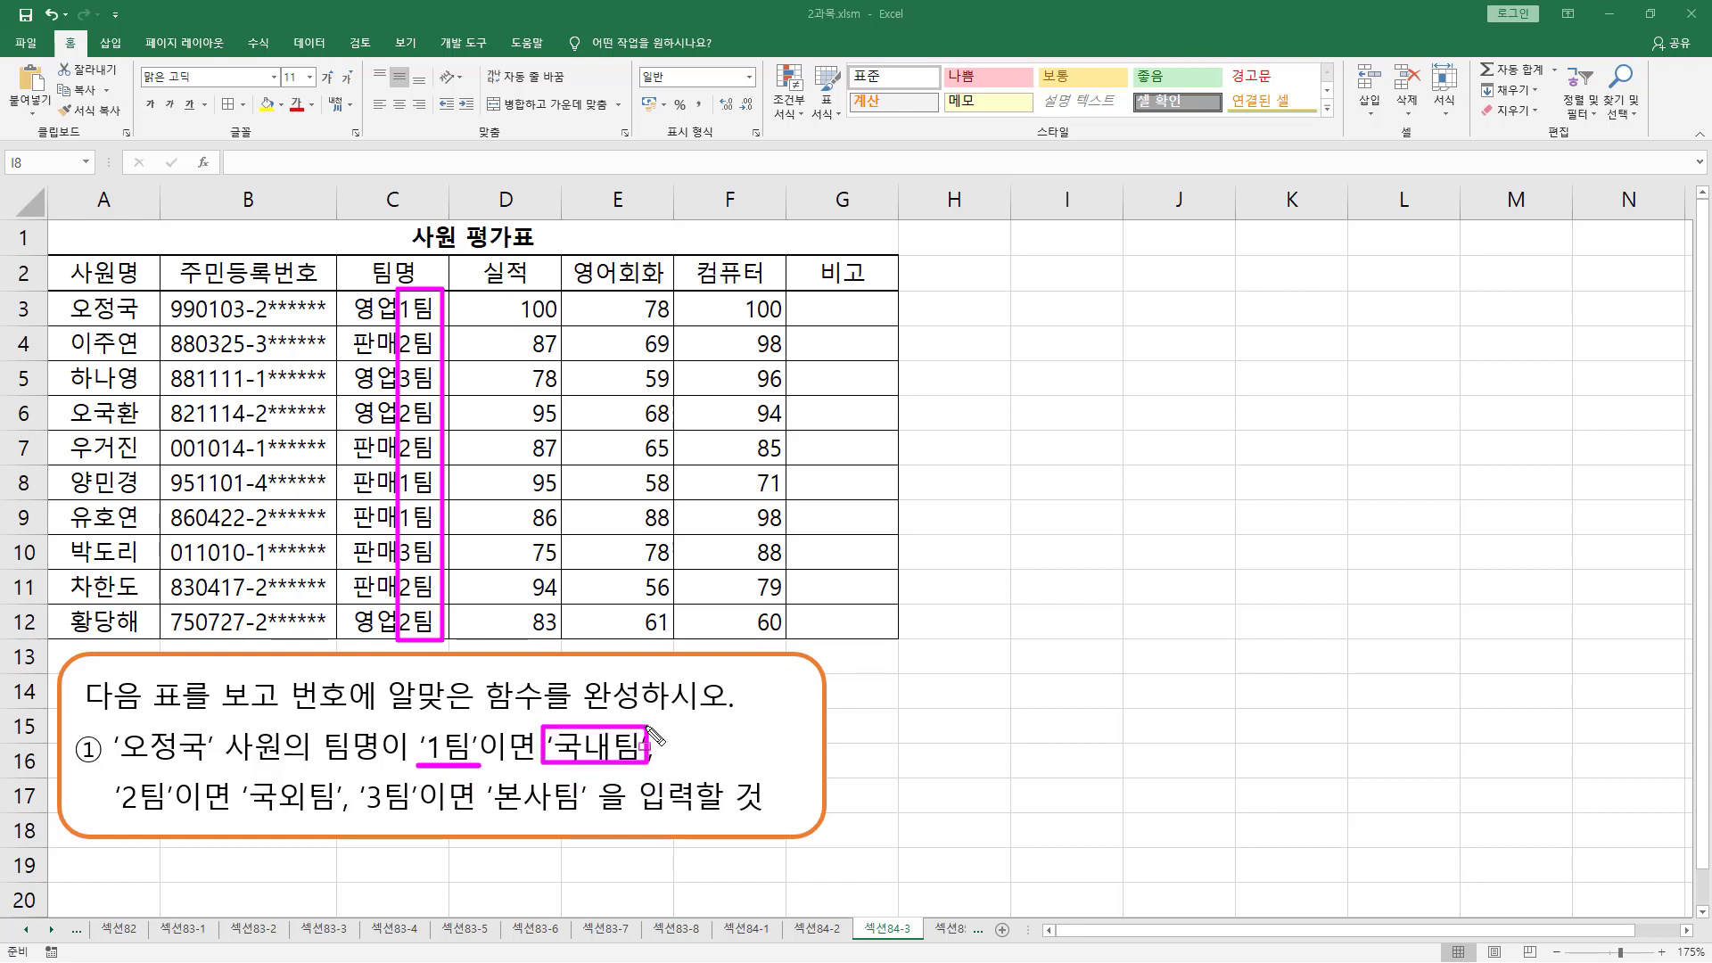
{"action": "mouse_move", "coordinate": [114, 817]}
{"action": "left_mouse_down"}
{"action": "mouse_move", "coordinate": [473, 817]}
{"action": "mouse_move", "coordinate": [508, 774]}
{"action": "mouse_move", "coordinate": [587, 832]}
{"action": "left_mouse_up"}
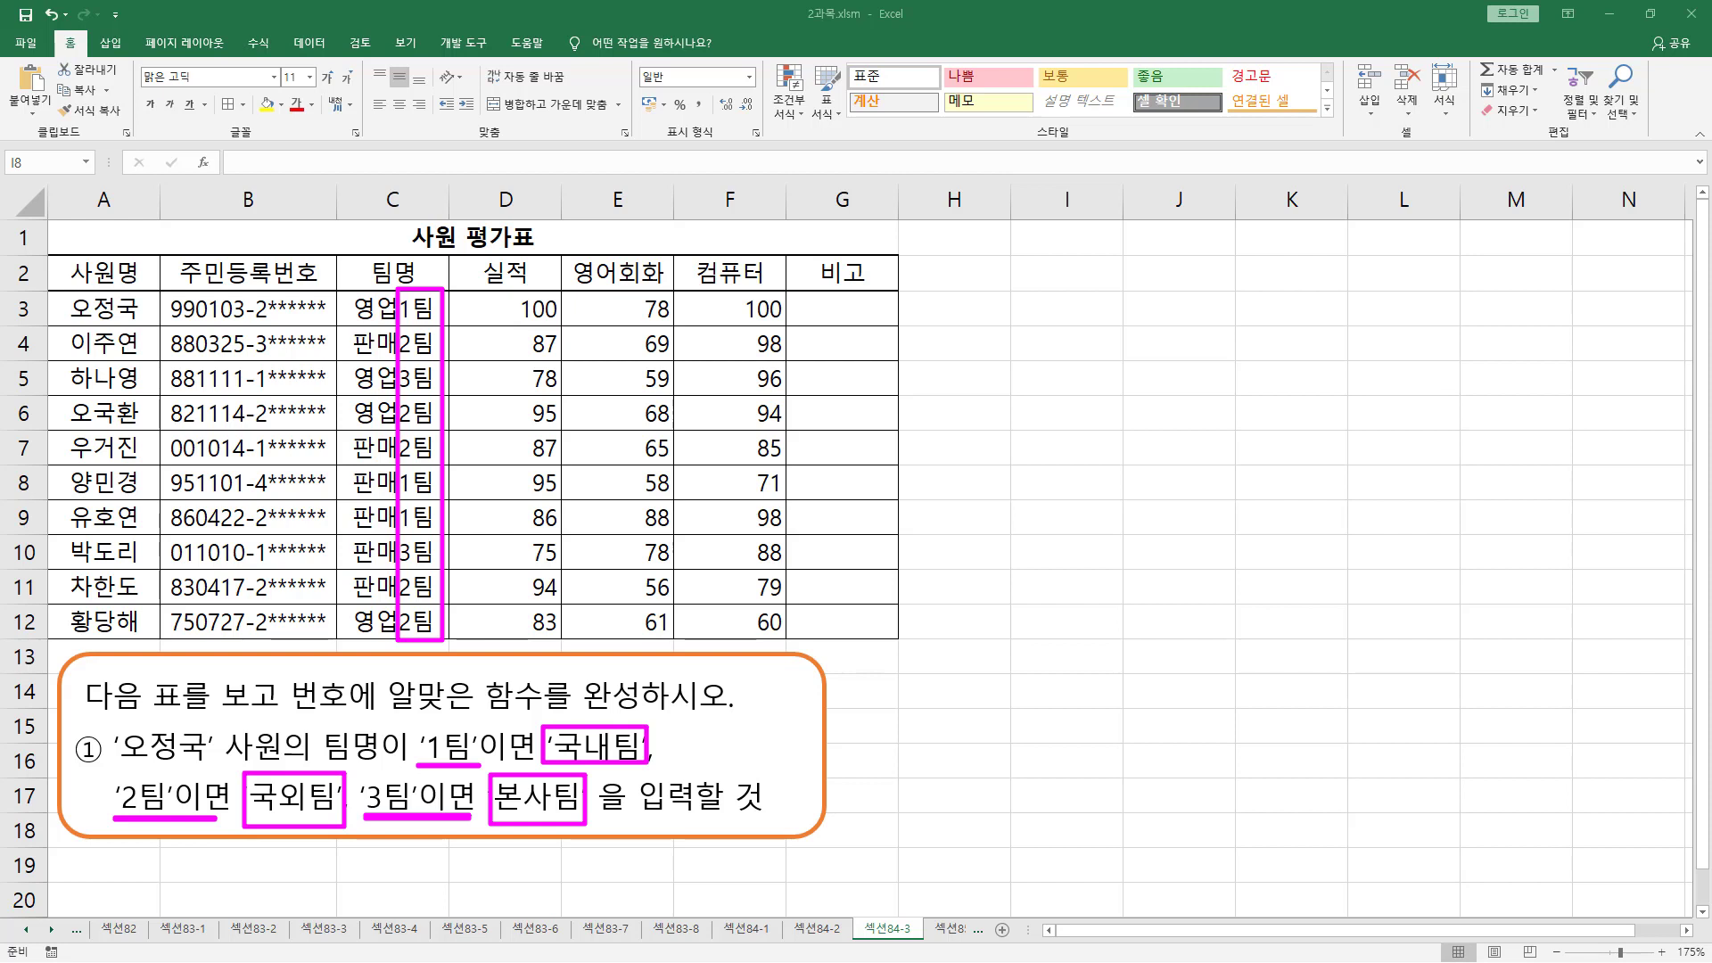
Step: Enter =RIGHT(C3,2) in G3 to extract the last two characters of the row's 팀명, and review the result against C3
{"action": "left_click", "coordinate": [829, 317]}
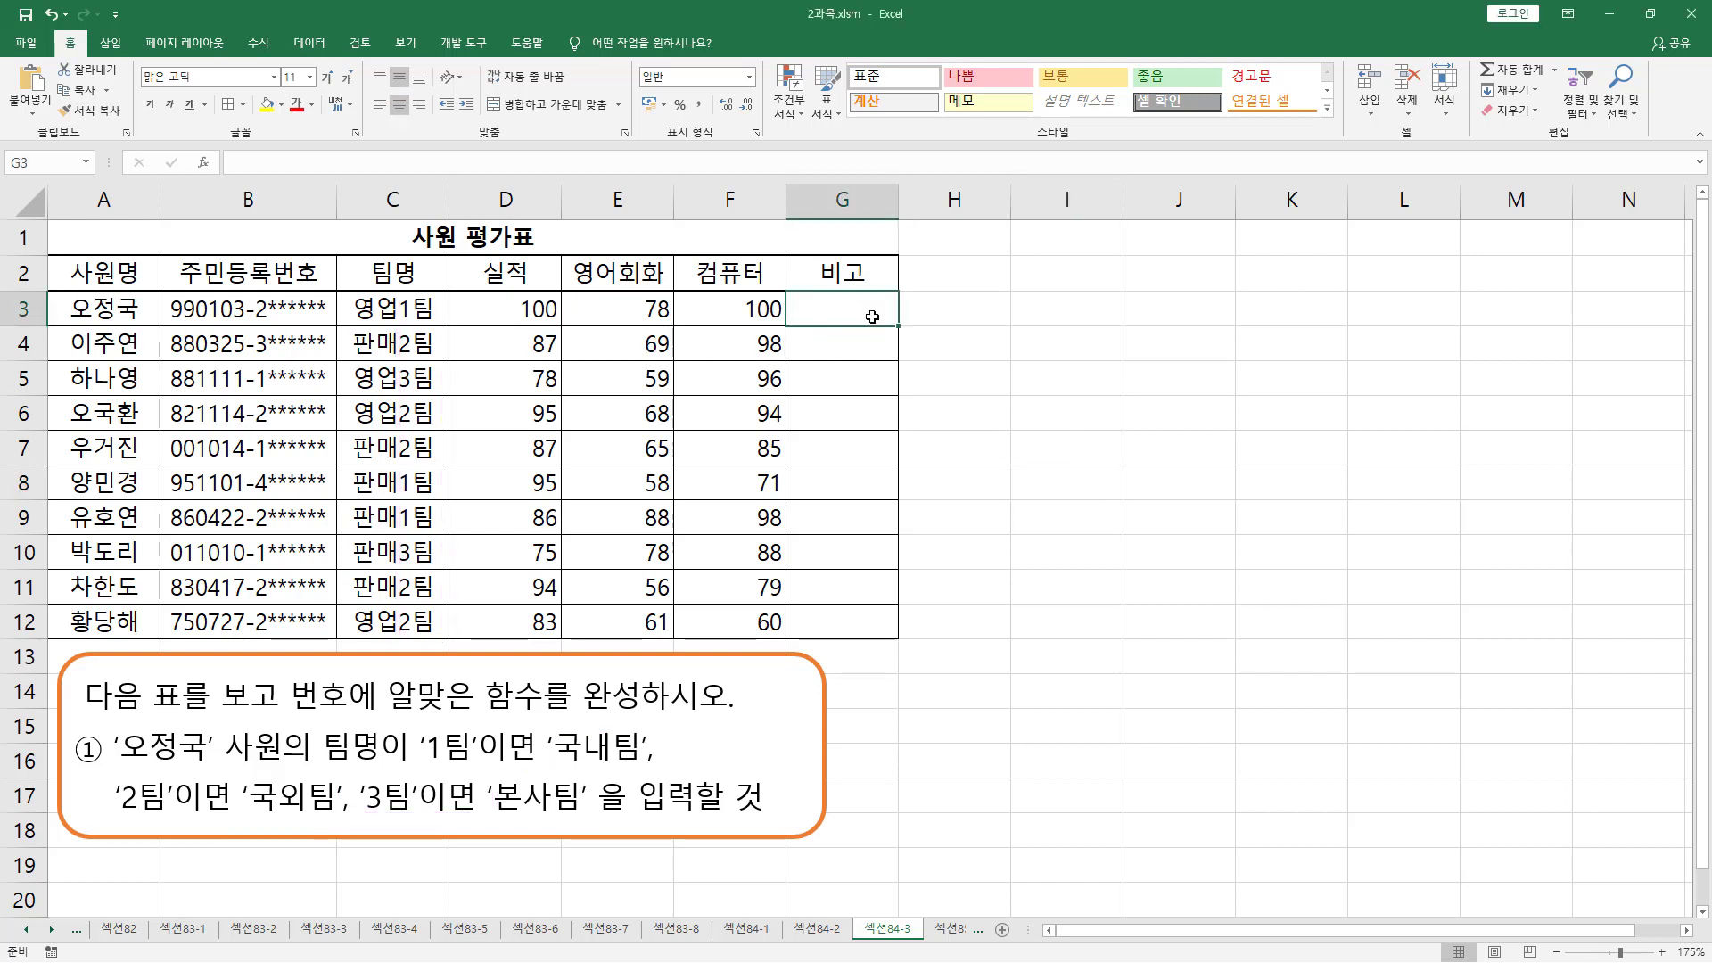
{"action": "type", "text": "=RI"}
{"action": "key", "text": "Tab"}
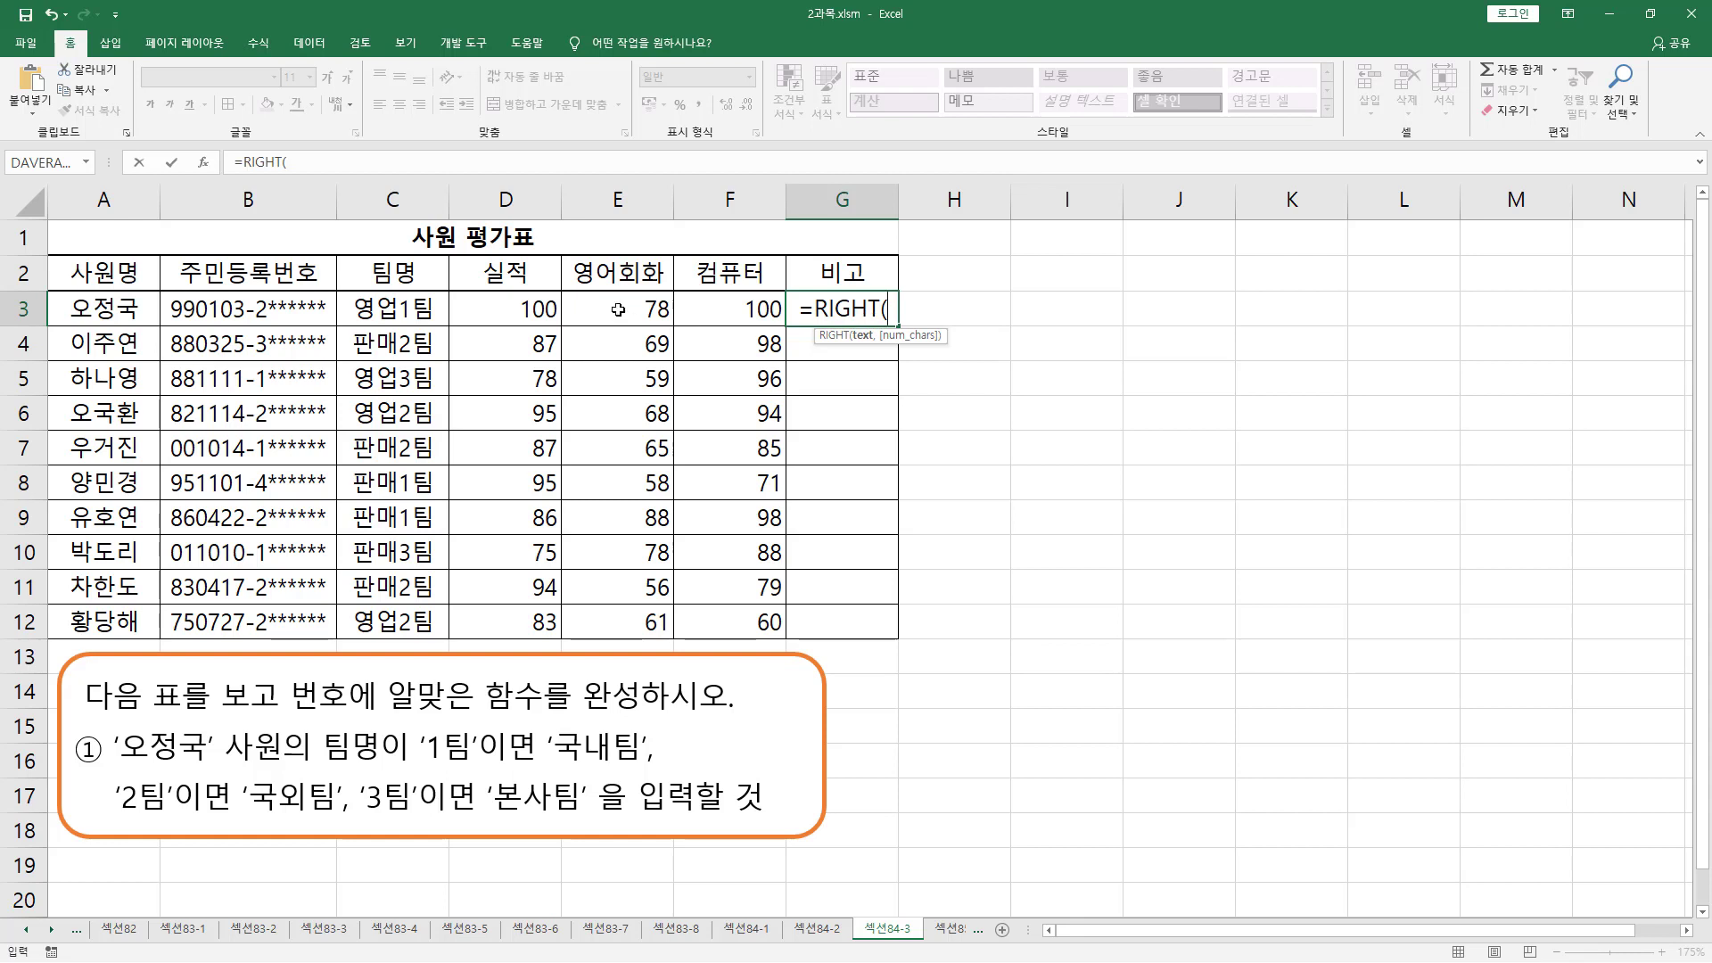
{"action": "left_click", "coordinate": [408, 307]}
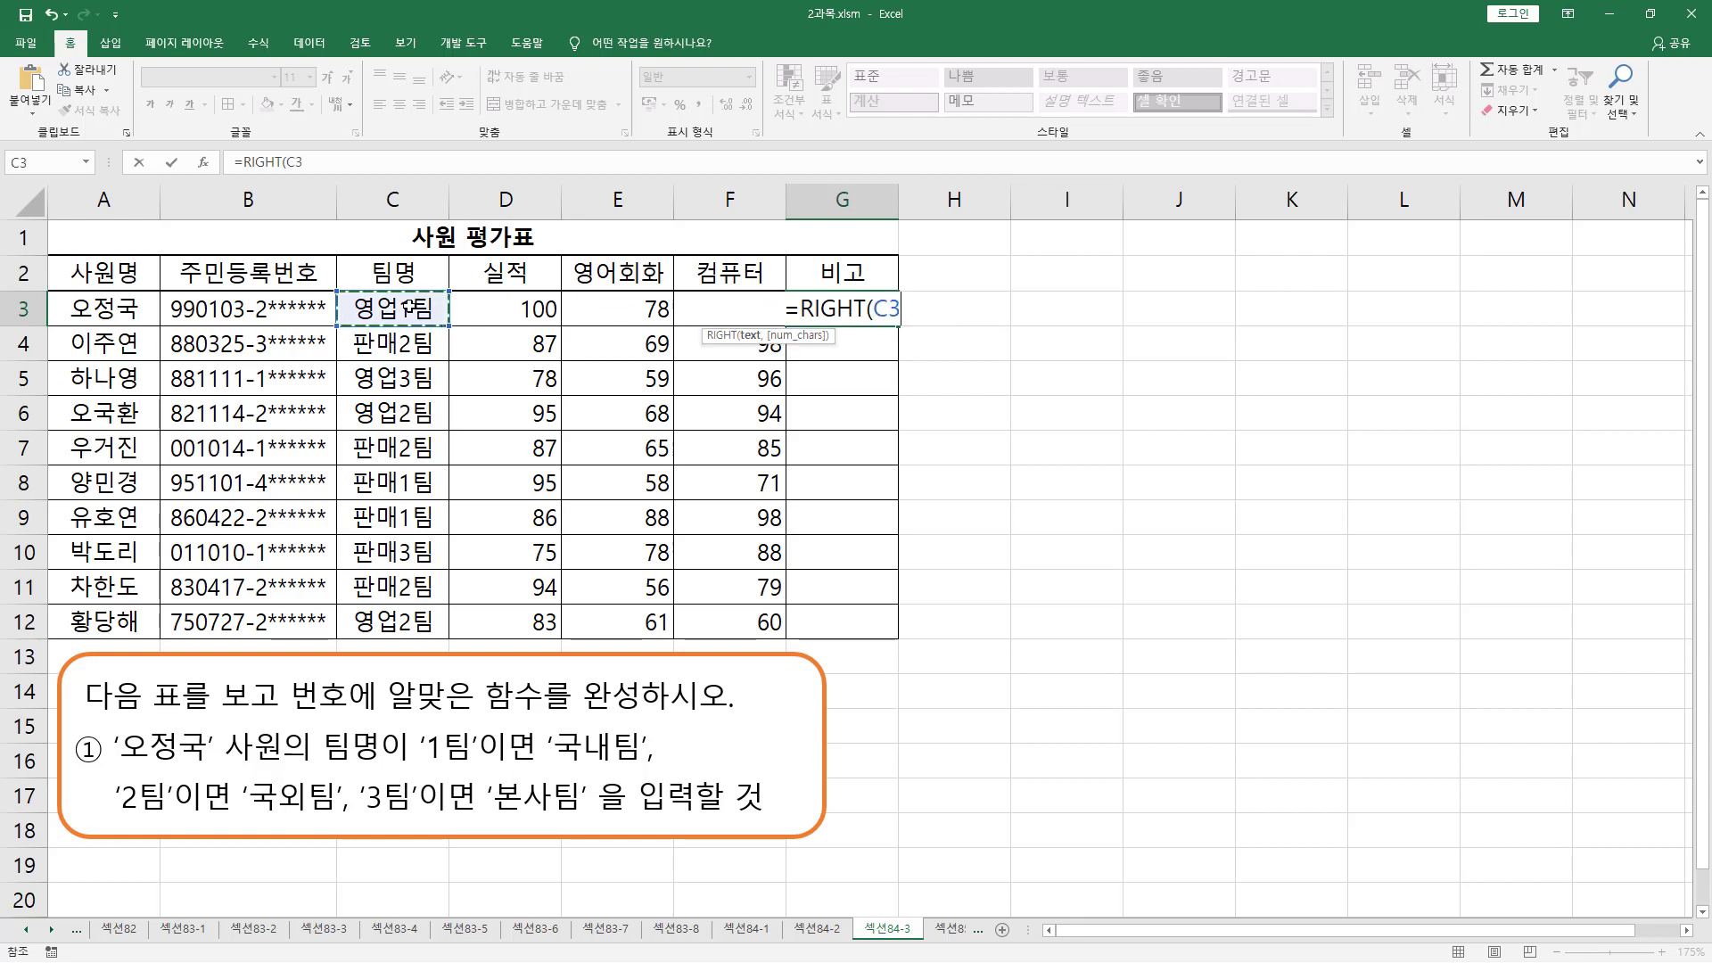
{"action": "type", "text": ",2"}
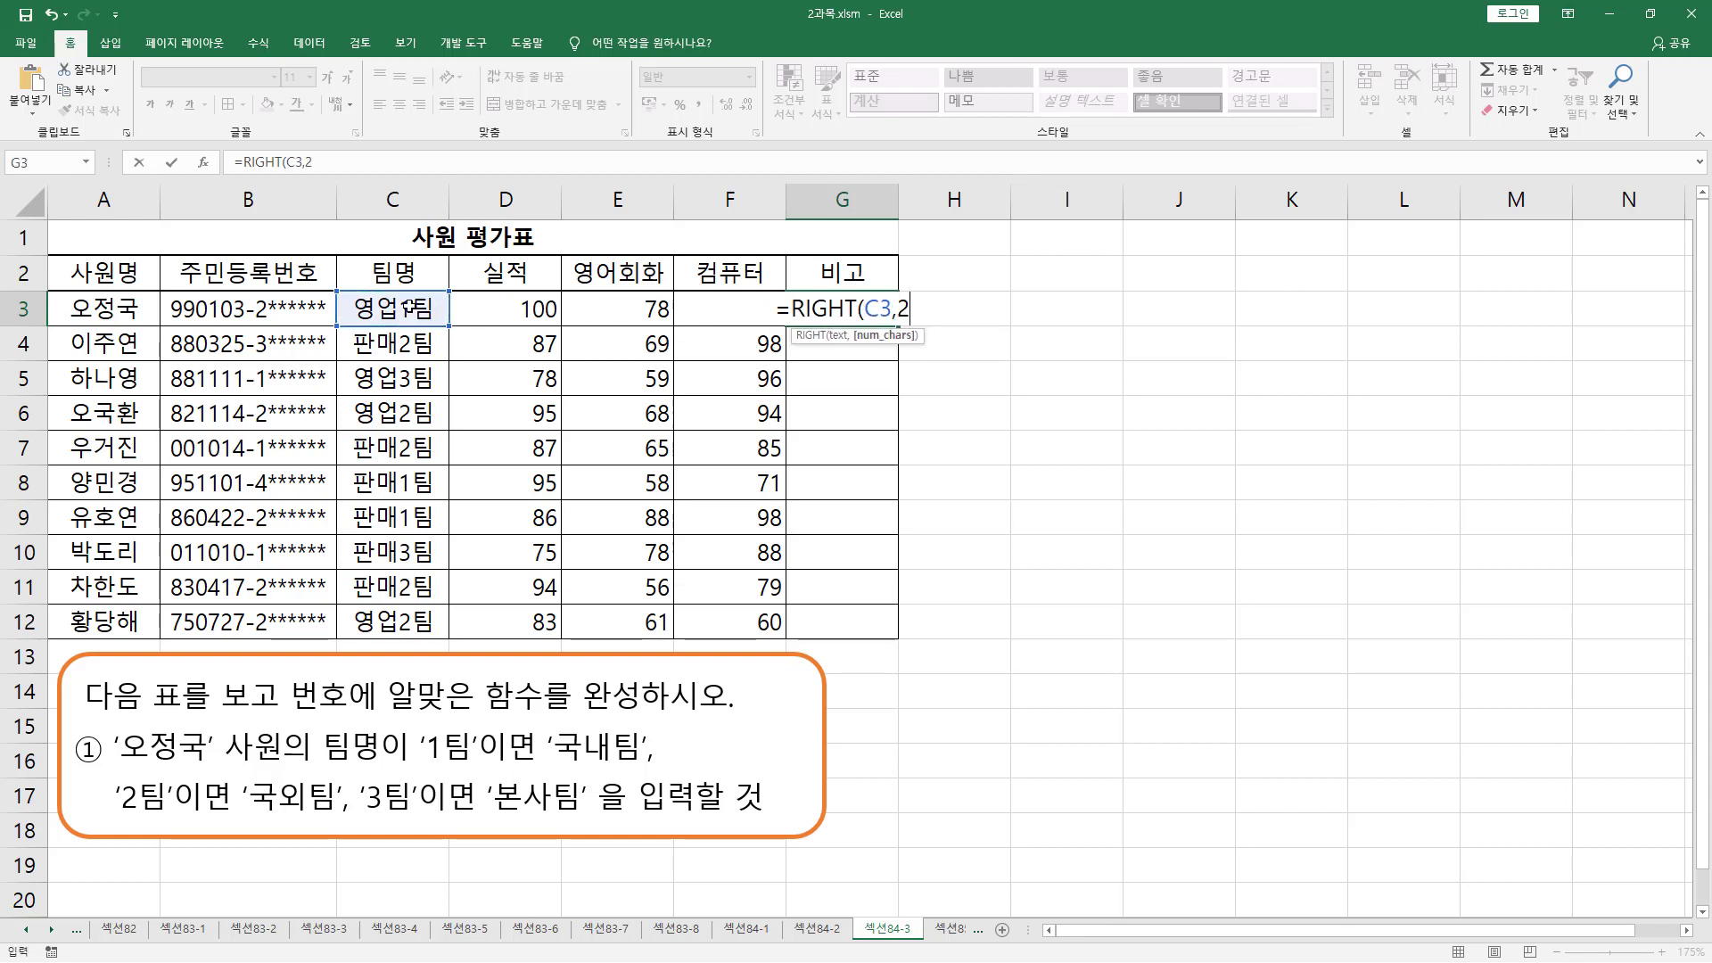
{"action": "type", "text": ")"}
{"action": "key", "text": "Return"}
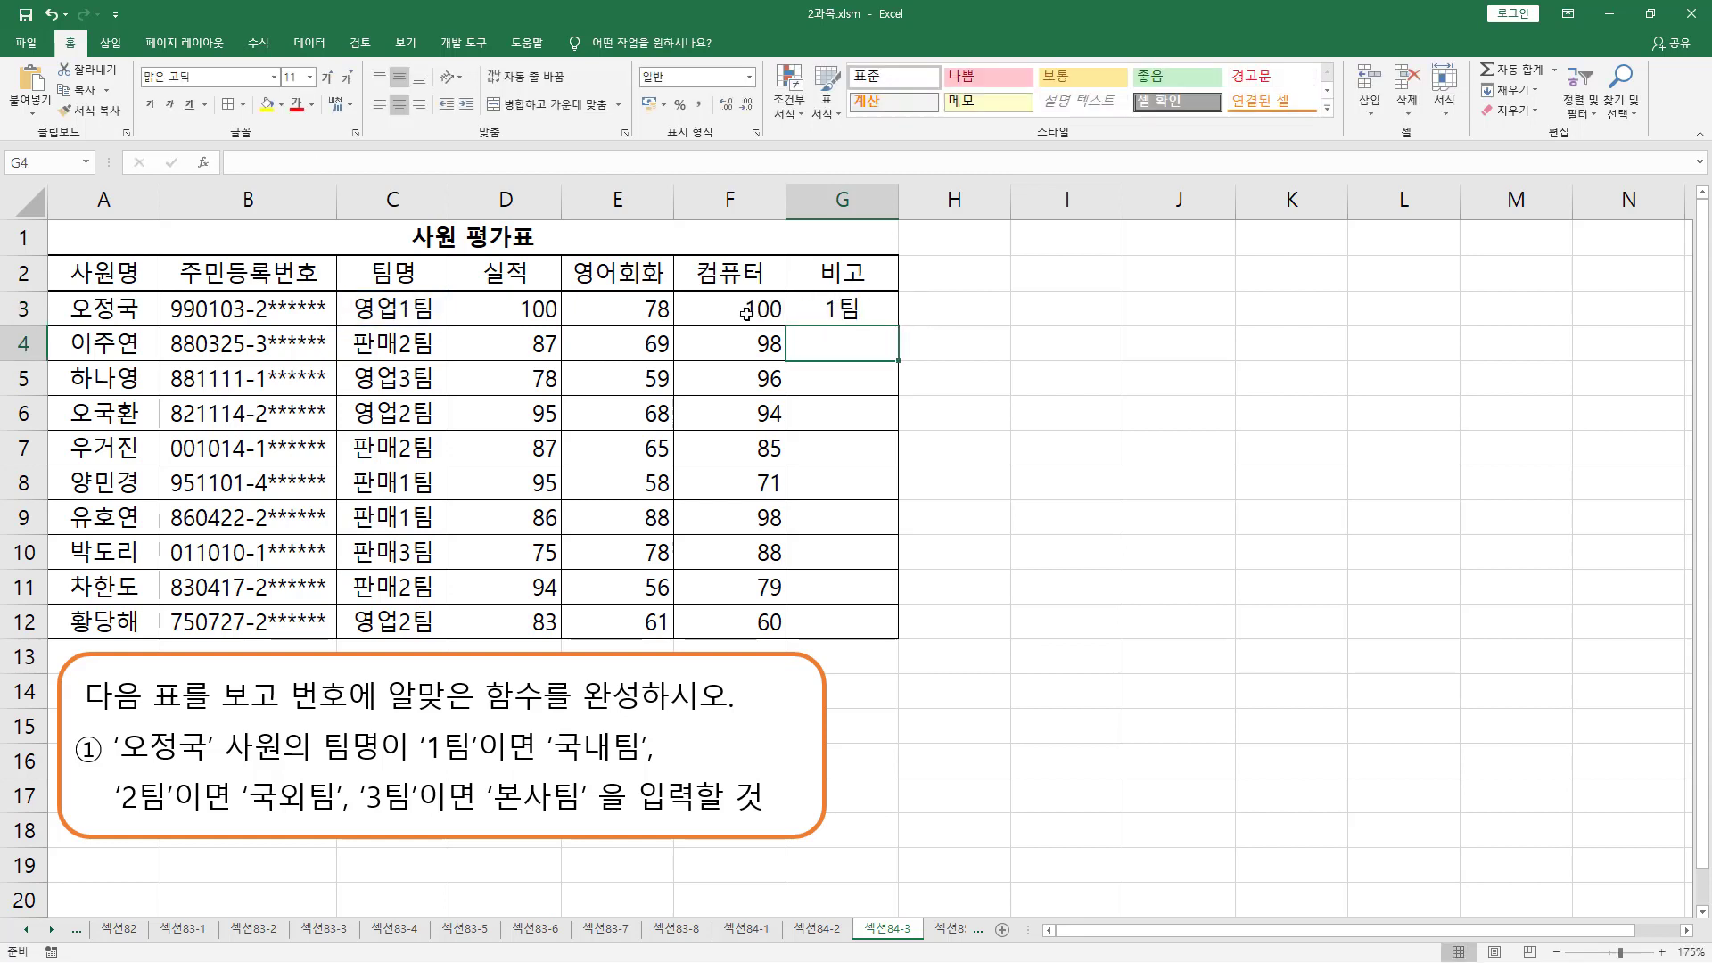
{"action": "left_click", "coordinate": [802, 311]}
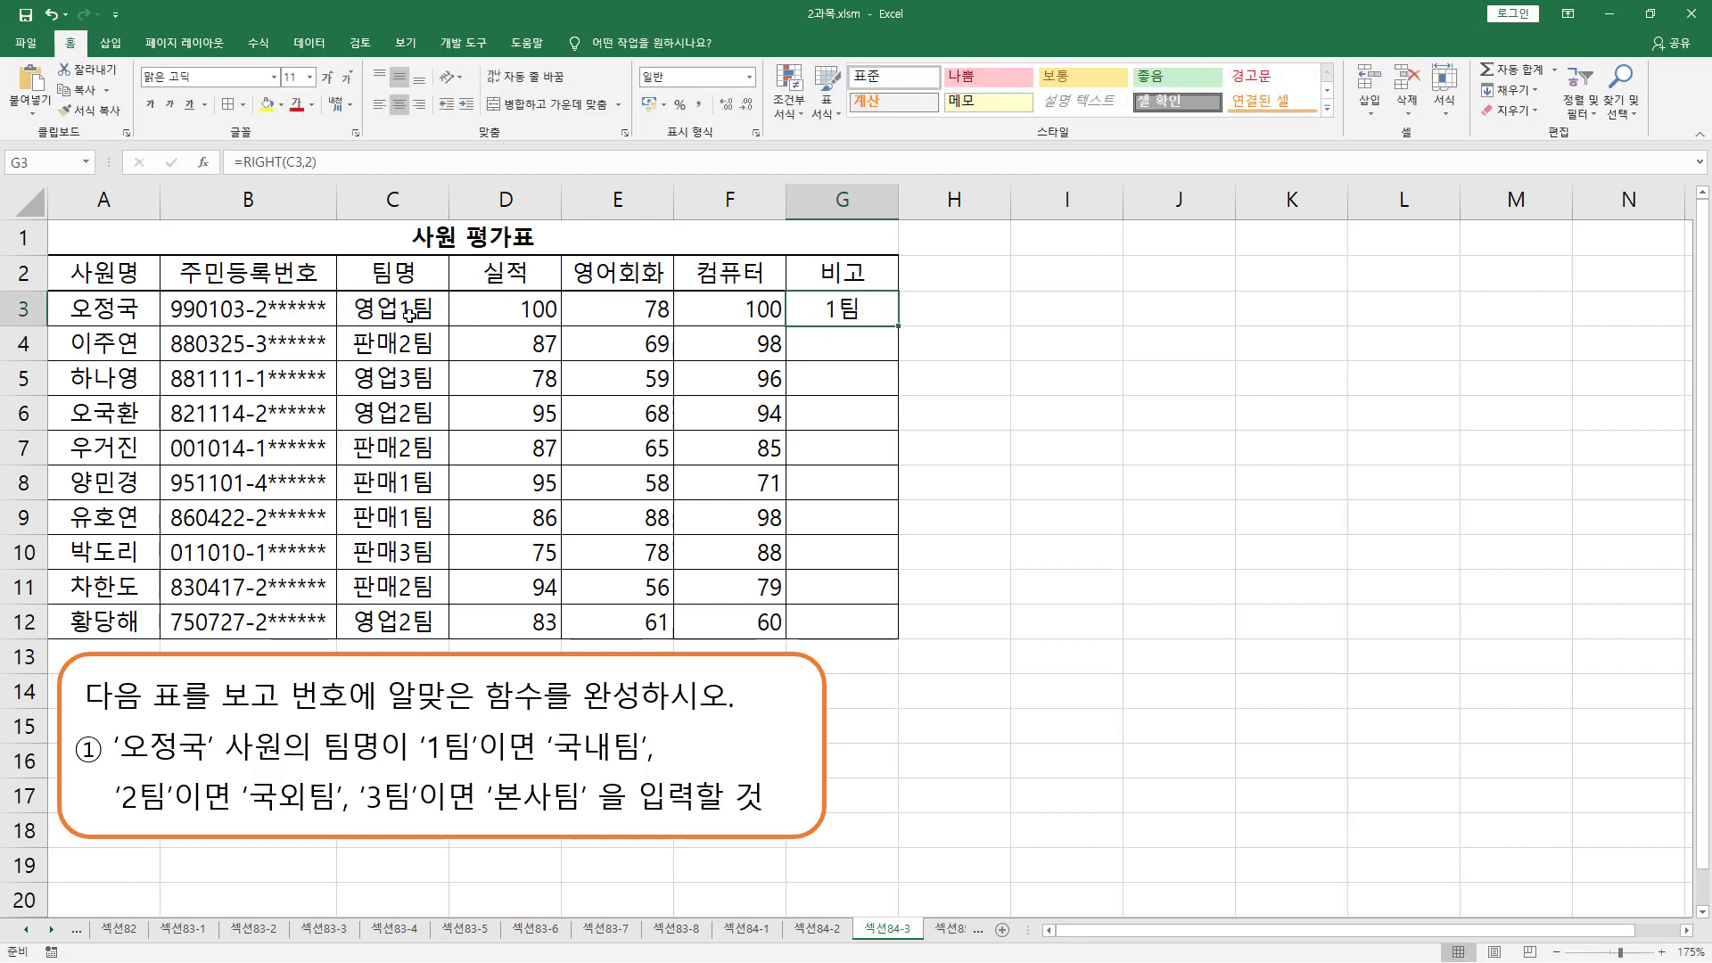
{"action": "left_click_drag", "start_coordinate": [398, 289], "coordinate": [439, 324]}
{"action": "key", "text": "Escape"}
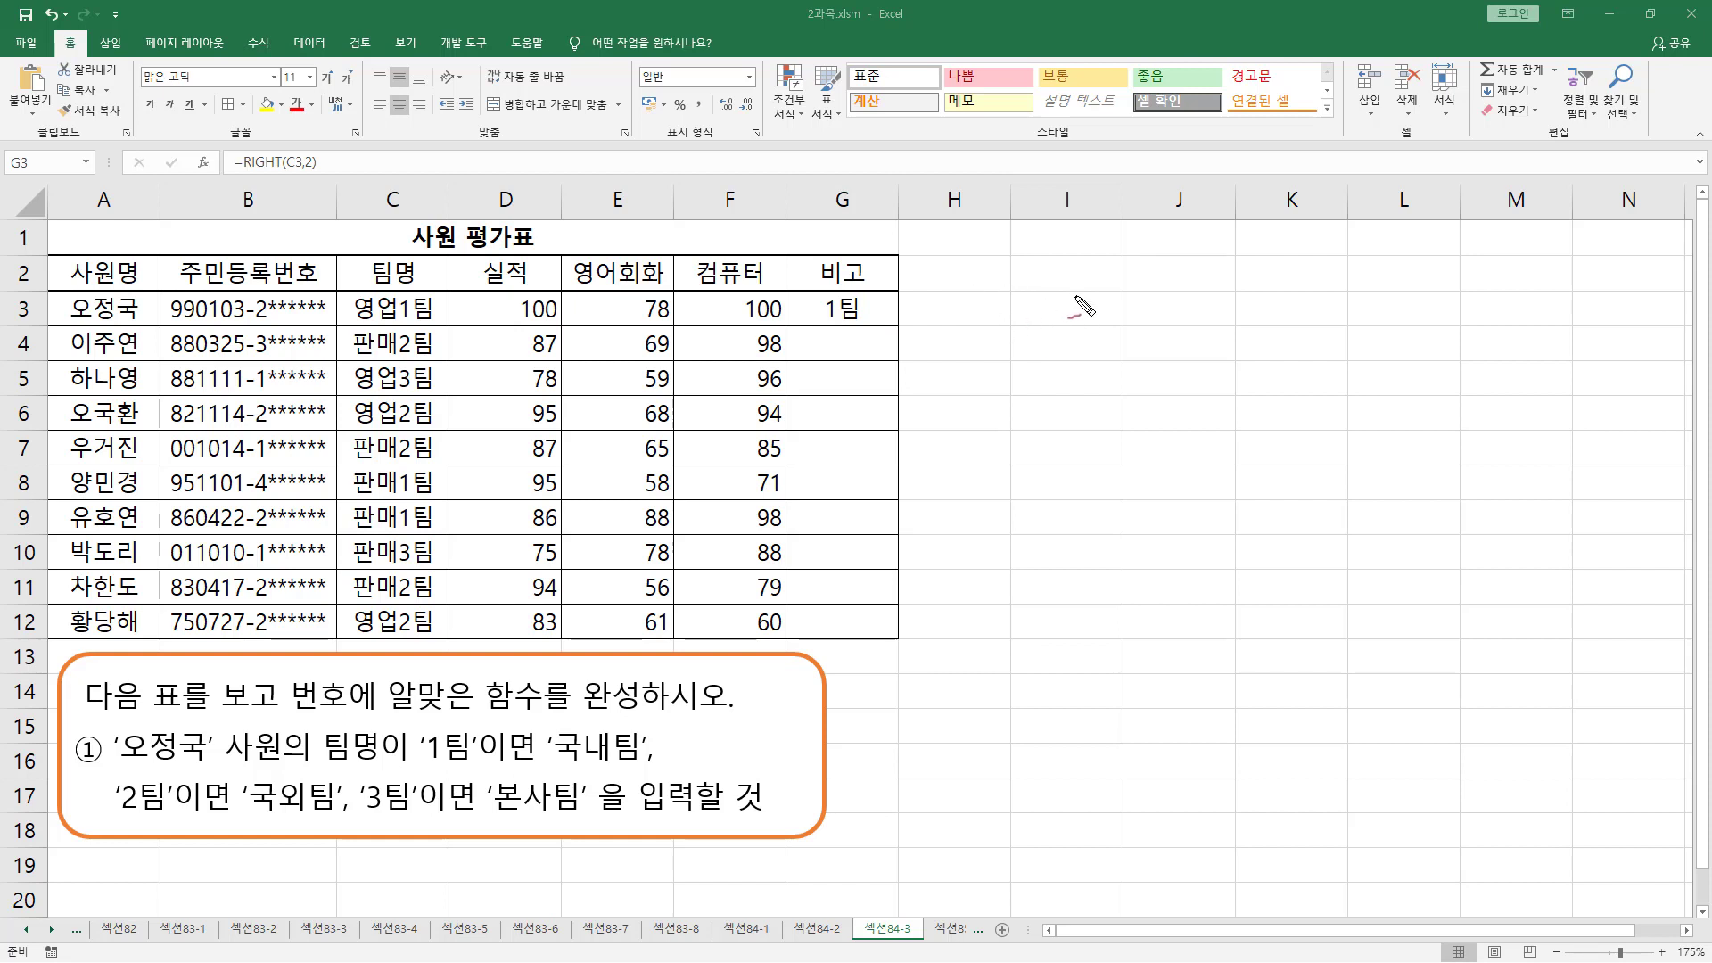
Step: Compare a two-outcome case, 합 and 불, with the three results the task asks for: 국내팀, 국외팀 and 본사팀
{"action": "left_click_drag", "start_coordinate": [1041, 266], "coordinate": [1053, 288]}
{"action": "left_click_drag", "start_coordinate": [1033, 296], "coordinate": [1055, 300]}
{"action": "mouse_move", "coordinate": [1052, 308]}
{"action": "left_mouse_down"}
{"action": "mouse_move", "coordinate": [1065, 316]}
{"action": "mouse_move", "coordinate": [1053, 309]}
{"action": "left_mouse_up"}
{"action": "mouse_move", "coordinate": [1077, 290]}
{"action": "left_mouse_down"}
{"action": "mouse_move", "coordinate": [1106, 338]}
{"action": "mouse_move", "coordinate": [1084, 350]}
{"action": "mouse_move", "coordinate": [1145, 364]}
{"action": "left_mouse_up"}
{"action": "mouse_move", "coordinate": [1179, 278]}
{"action": "left_mouse_down"}
{"action": "mouse_move", "coordinate": [1189, 314]}
{"action": "mouse_move", "coordinate": [1245, 339]}
{"action": "left_mouse_up"}
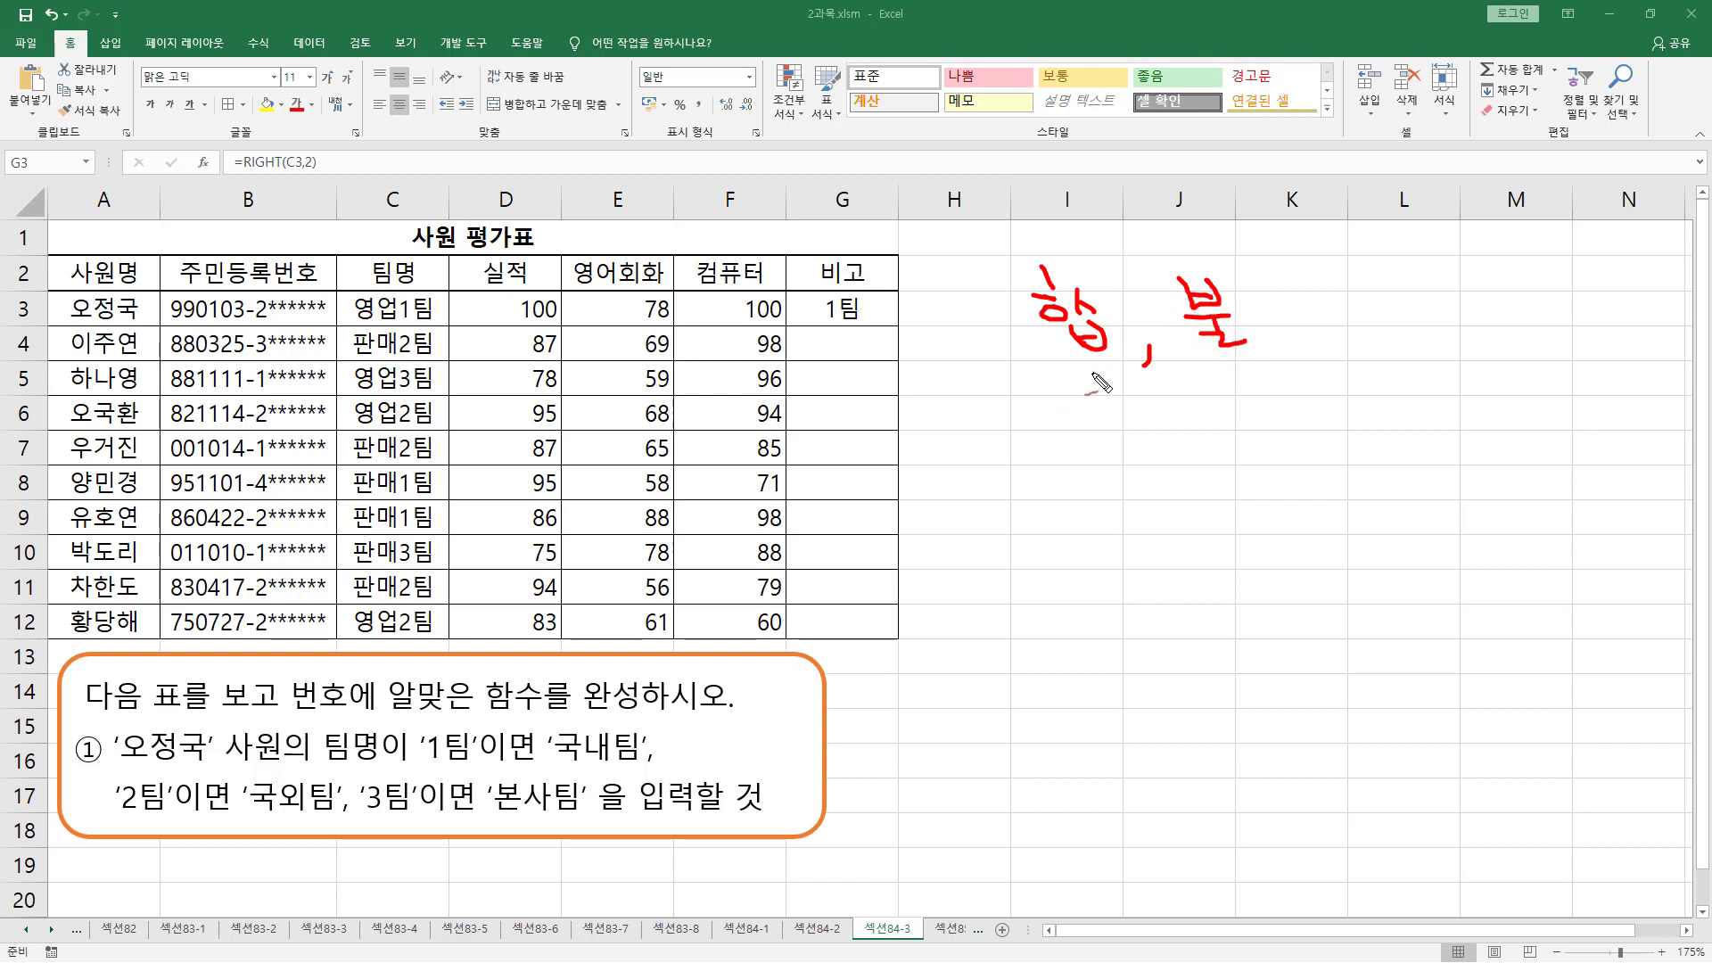
{"action": "left_click_drag", "start_coordinate": [1050, 401], "coordinate": [1267, 380]}
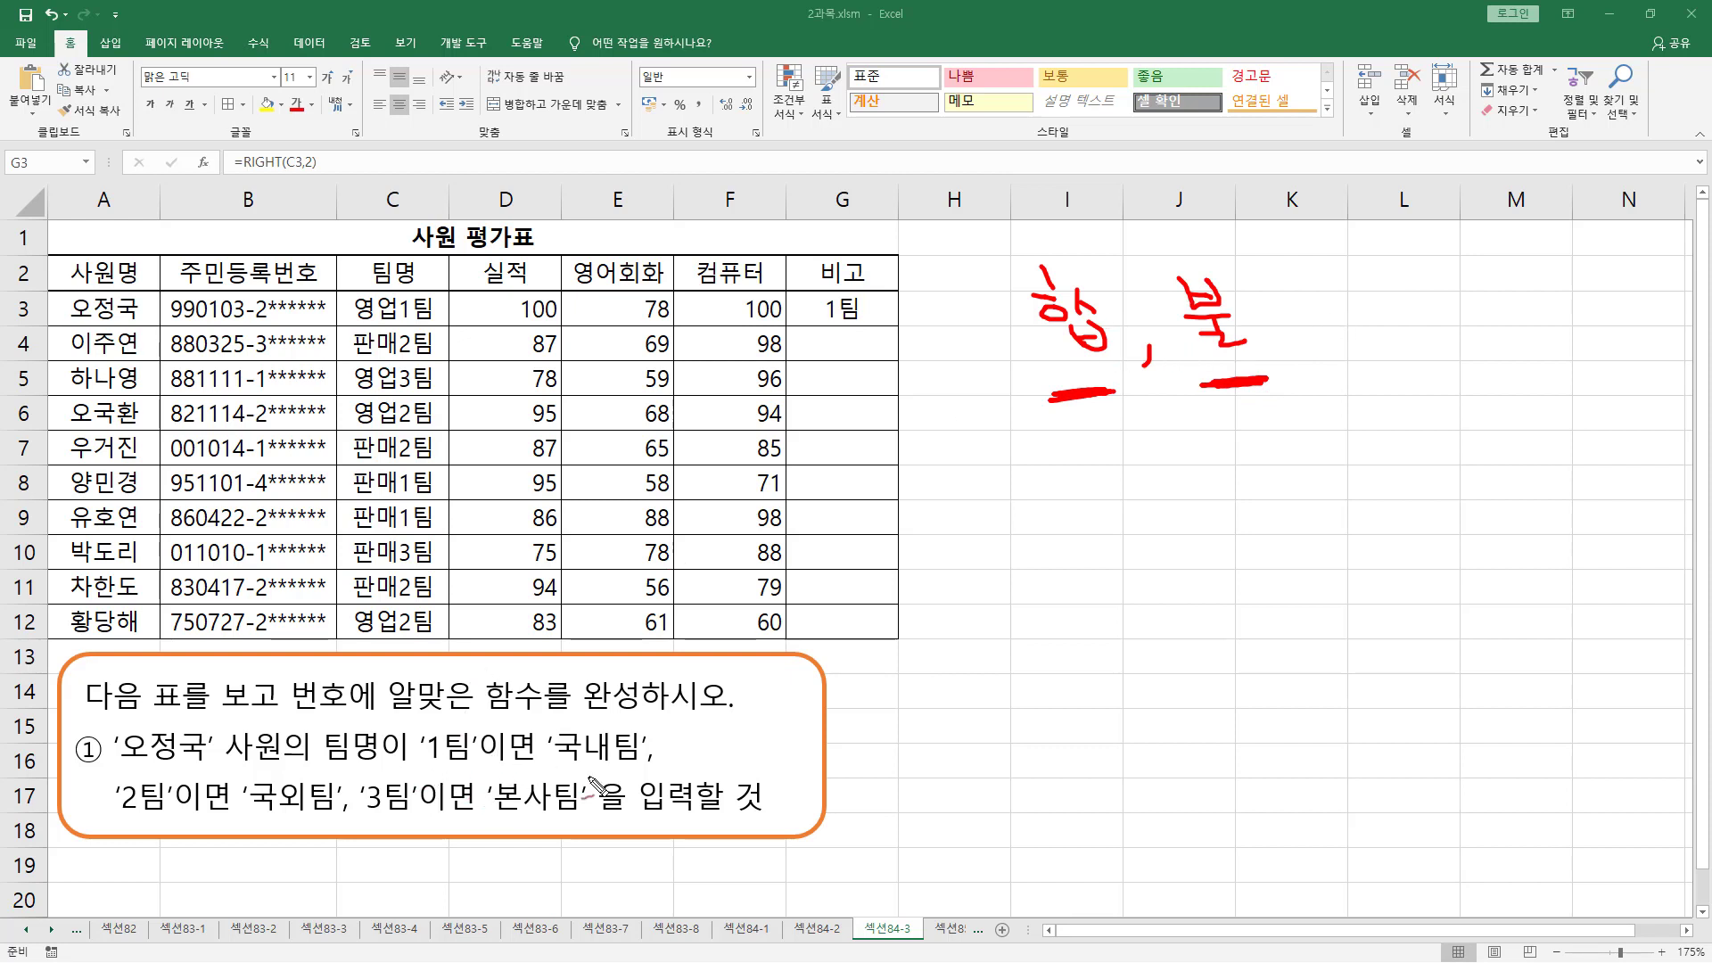
{"action": "left_click_drag", "start_coordinate": [554, 765], "coordinate": [647, 761]}
{"action": "left_click_drag", "start_coordinate": [251, 814], "coordinate": [345, 816]}
{"action": "left_click_drag", "start_coordinate": [497, 814], "coordinate": [580, 812]}
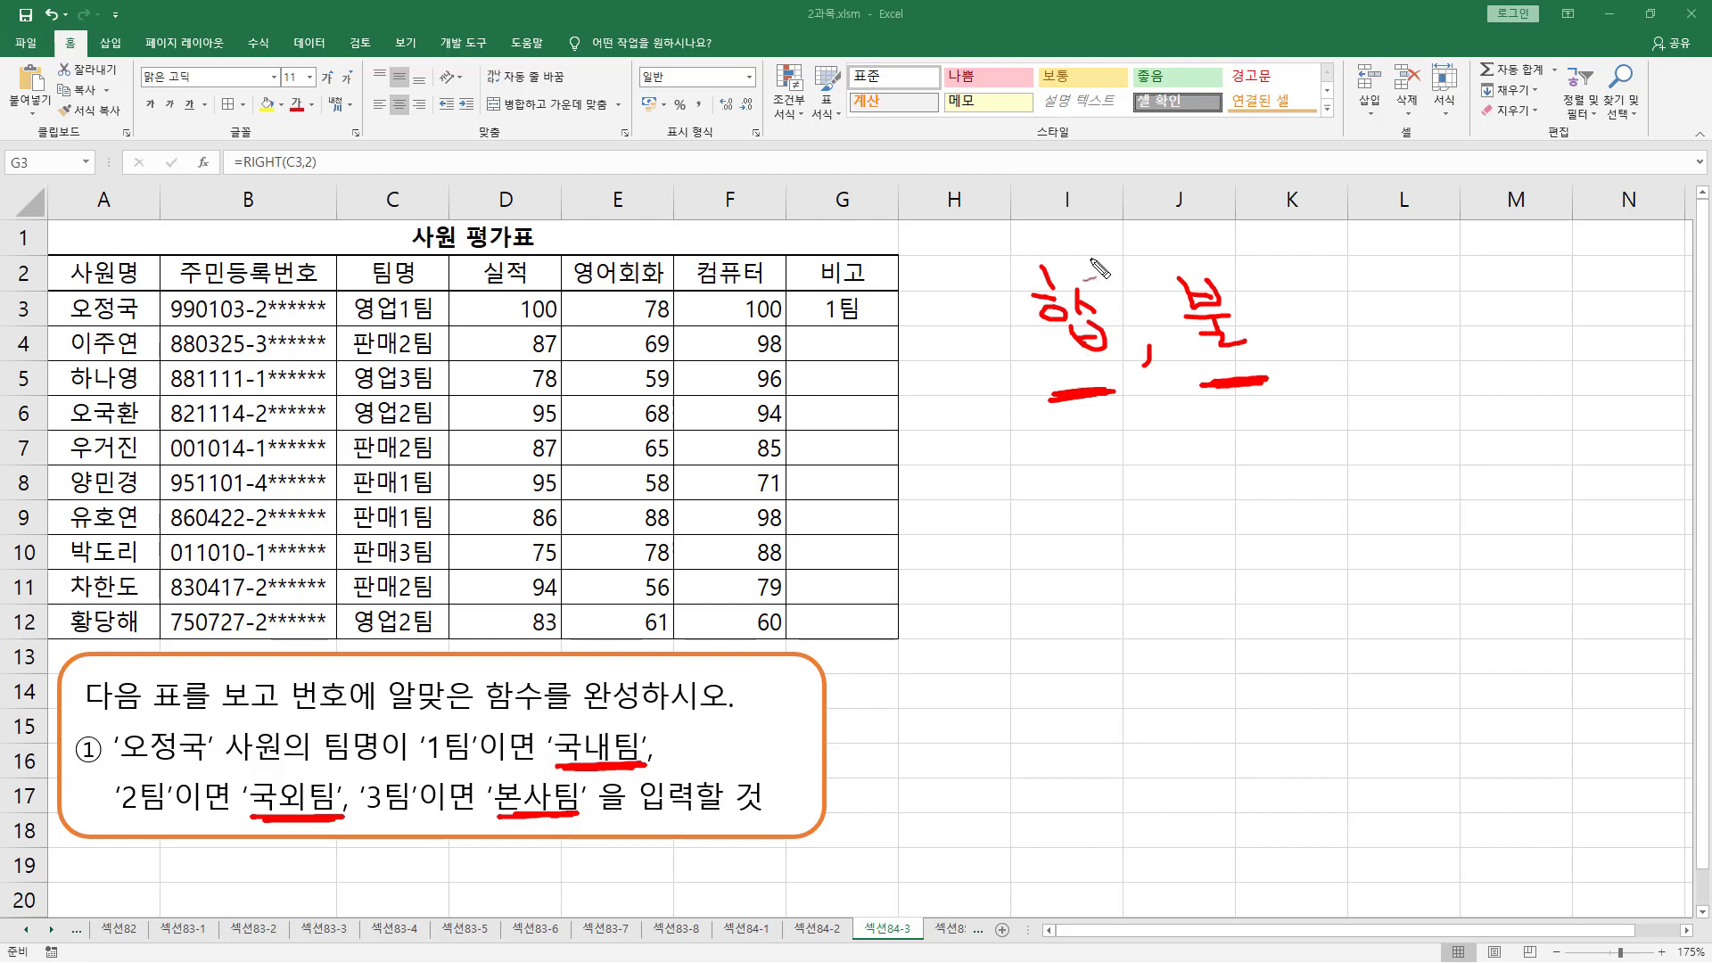
{"action": "mouse_move", "coordinate": [1247, 234]}
{"action": "left_mouse_down"}
{"action": "mouse_move", "coordinate": [1000, 419]}
{"action": "mouse_move", "coordinate": [1278, 235]}
{"action": "left_mouse_up"}
{"action": "mouse_move", "coordinate": [1034, 225]}
{"action": "left_mouse_down"}
{"action": "mouse_move", "coordinate": [1107, 207]}
{"action": "mouse_move", "coordinate": [1242, 239]}
{"action": "left_mouse_up"}
{"action": "left_click_drag", "start_coordinate": [1200, 241], "coordinate": [1252, 205]}
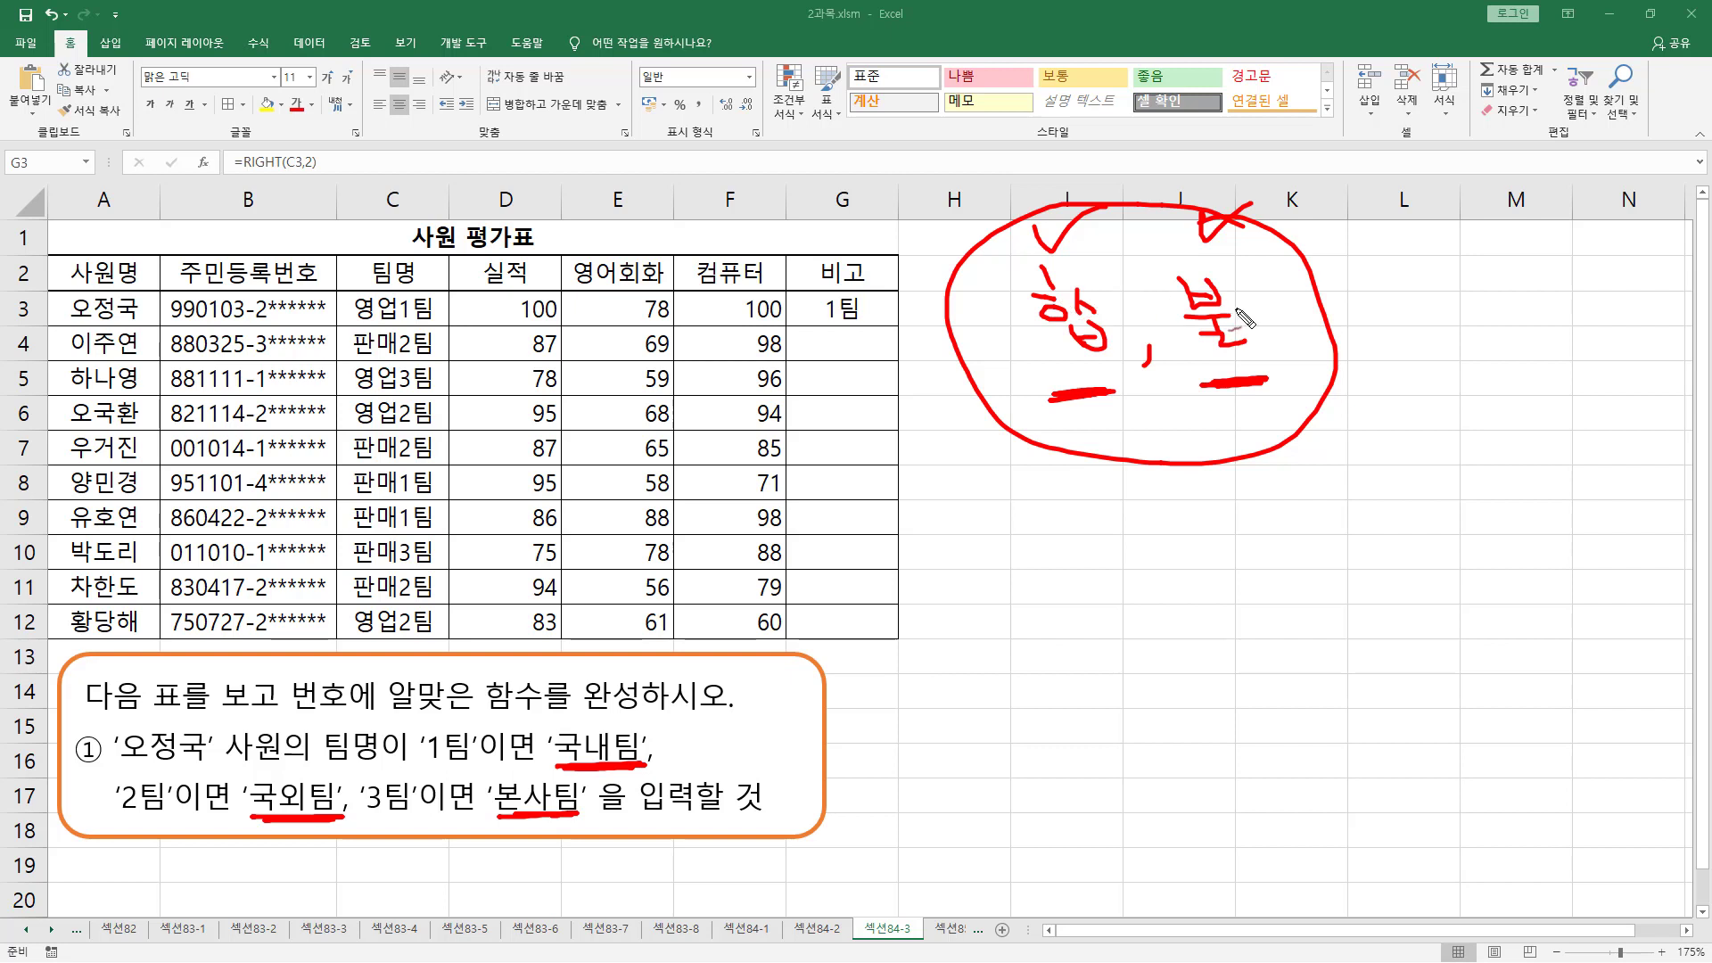
Step: Work out how many IF functions two and three possible results need, using the number of results minus one
{"action": "left_click_drag", "start_coordinate": [1374, 282], "coordinate": [1447, 336]}
{"action": "mouse_move", "coordinate": [1468, 273]}
{"action": "left_mouse_down"}
{"action": "mouse_move", "coordinate": [1471, 336]}
{"action": "mouse_move", "coordinate": [1516, 337]}
{"action": "left_mouse_up"}
{"action": "mouse_move", "coordinate": [1526, 273]}
{"action": "left_mouse_down"}
{"action": "mouse_move", "coordinate": [1528, 343]}
{"action": "mouse_move", "coordinate": [1570, 314]}
{"action": "left_mouse_up"}
{"action": "left_click_drag", "start_coordinate": [1585, 276], "coordinate": [1587, 341]}
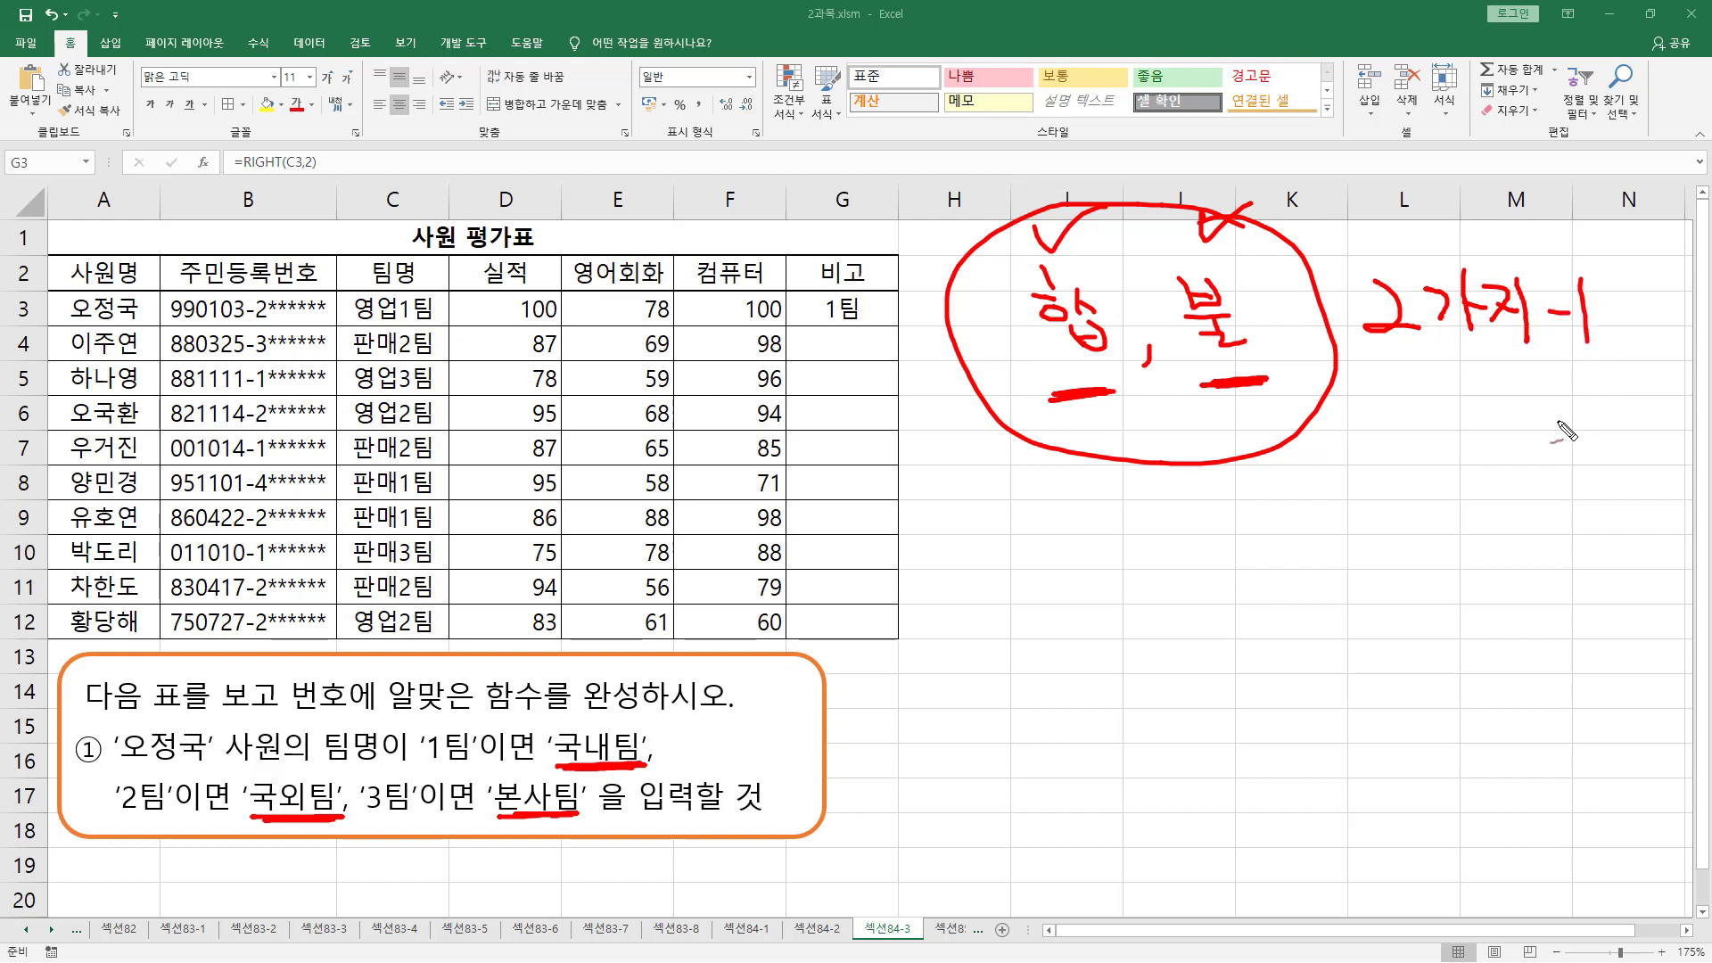
{"action": "mouse_move", "coordinate": [1452, 395]}
{"action": "left_mouse_down"}
{"action": "mouse_move", "coordinate": [1460, 437]}
{"action": "mouse_move", "coordinate": [1506, 426]}
{"action": "left_mouse_up"}
{"action": "mouse_move", "coordinate": [1483, 416]}
{"action": "left_mouse_down"}
{"action": "mouse_move", "coordinate": [1516, 411]}
{"action": "mouse_move", "coordinate": [1526, 430]}
{"action": "left_mouse_up"}
{"action": "left_click_drag", "start_coordinate": [1507, 430], "coordinate": [1538, 437]}
{"action": "left_click_drag", "start_coordinate": [1445, 470], "coordinate": [1544, 465]}
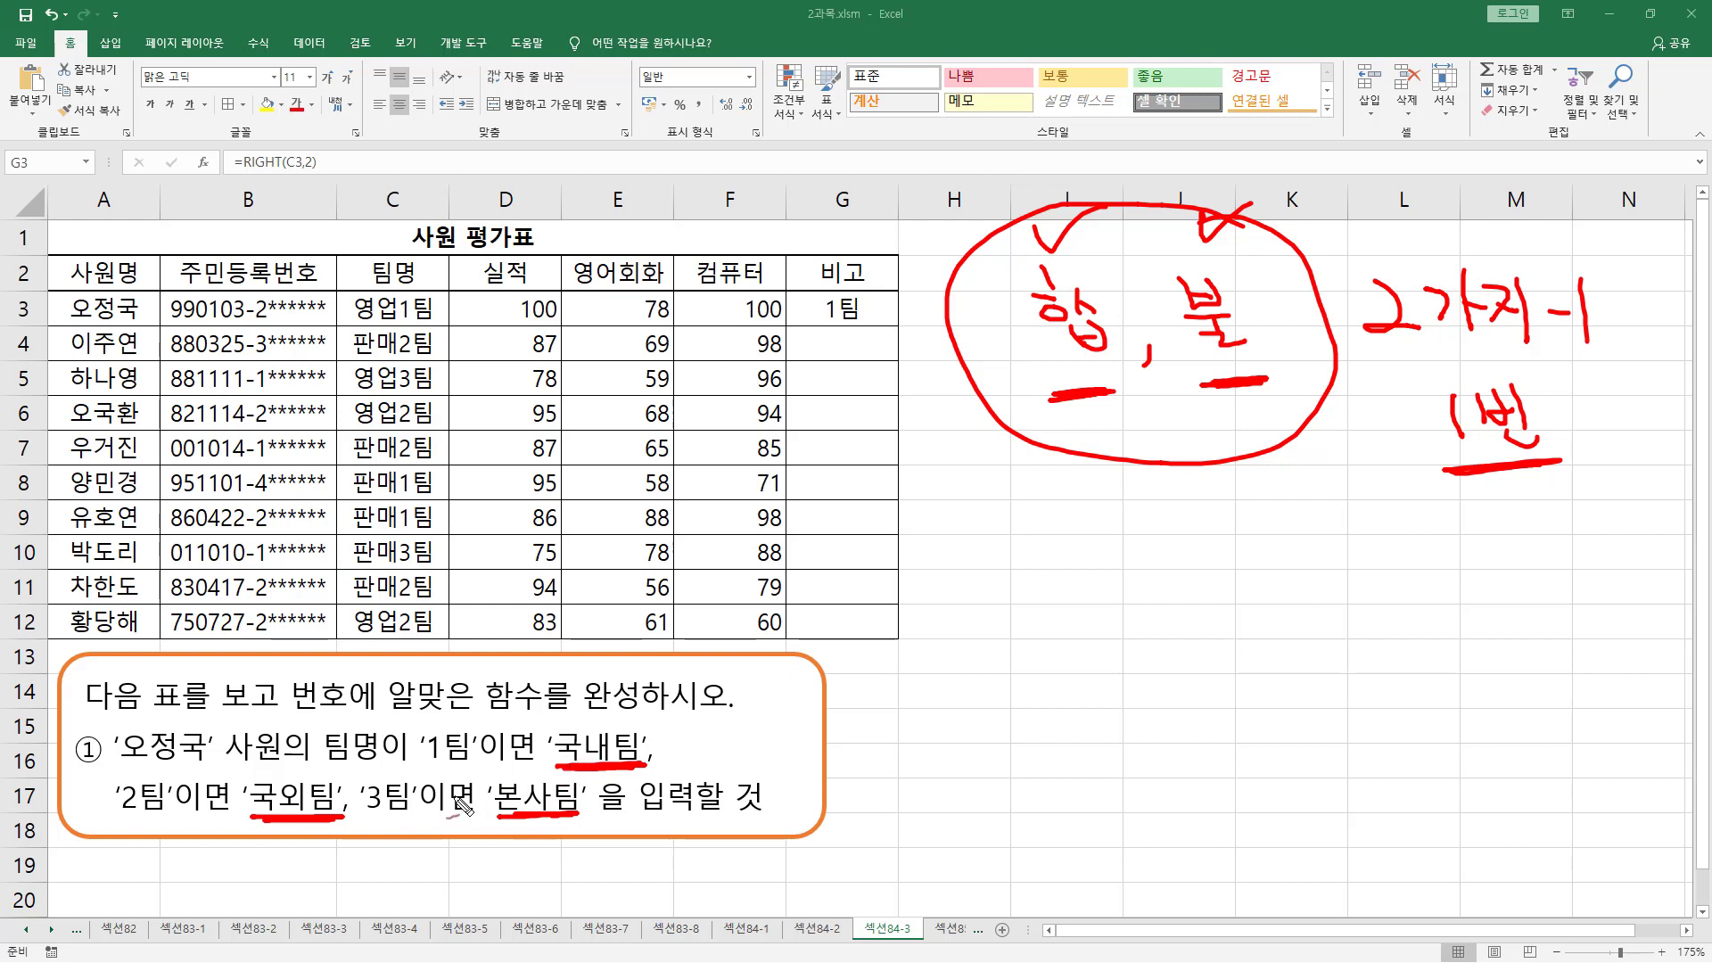
{"action": "mouse_move", "coordinate": [874, 694]}
{"action": "left_mouse_down"}
{"action": "mouse_move", "coordinate": [887, 727]}
{"action": "mouse_move", "coordinate": [968, 704]}
{"action": "mouse_move", "coordinate": [1031, 735]}
{"action": "mouse_move", "coordinate": [1090, 698]}
{"action": "mouse_move", "coordinate": [1109, 722]}
{"action": "left_mouse_up"}
{"action": "mouse_move", "coordinate": [995, 804]}
{"action": "left_mouse_down"}
{"action": "mouse_move", "coordinate": [1025, 827]}
{"action": "mouse_move", "coordinate": [1052, 794]}
{"action": "mouse_move", "coordinate": [1070, 813]}
{"action": "left_mouse_up"}
{"action": "left_click_drag", "start_coordinate": [1054, 804], "coordinate": [1089, 808]}
{"action": "left_click_drag", "start_coordinate": [1077, 818], "coordinate": [1115, 837]}
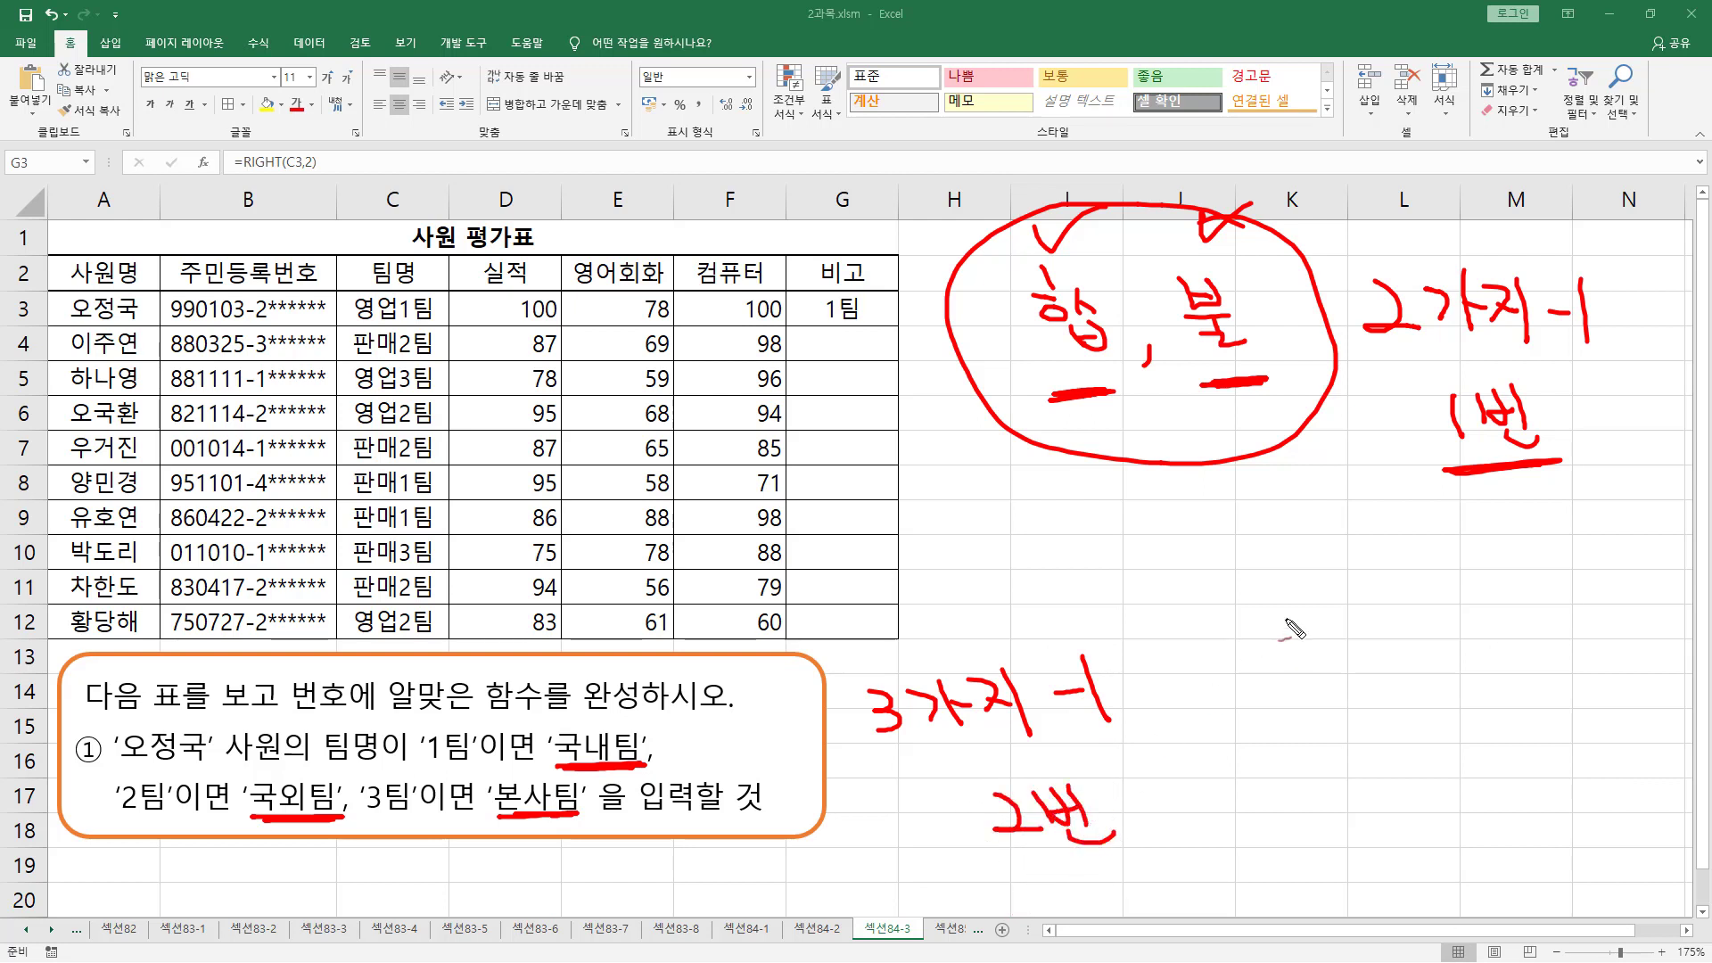
Step: Apply the same minus-one rule to four possible results and review the IF counts for two, three and four results
{"action": "mouse_move", "coordinate": [1306, 589]}
{"action": "left_mouse_down"}
{"action": "mouse_move", "coordinate": [1309, 623]}
{"action": "mouse_move", "coordinate": [1387, 624]}
{"action": "mouse_move", "coordinate": [1378, 648]}
{"action": "left_mouse_up"}
{"action": "mouse_move", "coordinate": [1284, 661]}
{"action": "left_mouse_down"}
{"action": "mouse_move", "coordinate": [1298, 693]}
{"action": "mouse_move", "coordinate": [1374, 693]}
{"action": "left_mouse_up"}
{"action": "left_click_drag", "start_coordinate": [1467, 593], "coordinate": [1514, 627]}
{"action": "mouse_move", "coordinate": [1480, 608]}
{"action": "left_mouse_down"}
{"action": "mouse_move", "coordinate": [1481, 649]}
{"action": "mouse_move", "coordinate": [1523, 617]}
{"action": "left_mouse_up"}
{"action": "mouse_move", "coordinate": [1530, 600]}
{"action": "left_mouse_down"}
{"action": "mouse_move", "coordinate": [1527, 642]}
{"action": "mouse_move", "coordinate": [1574, 655]}
{"action": "mouse_move", "coordinate": [1636, 624]}
{"action": "mouse_move", "coordinate": [1633, 673]}
{"action": "left_mouse_up"}
{"action": "mouse_move", "coordinate": [1474, 716]}
{"action": "left_mouse_down"}
{"action": "mouse_move", "coordinate": [1475, 746]}
{"action": "mouse_move", "coordinate": [1536, 747]}
{"action": "left_mouse_up"}
{"action": "left_click_drag", "start_coordinate": [1521, 728], "coordinate": [1538, 728]}
{"action": "left_click_drag", "start_coordinate": [1541, 726], "coordinate": [1556, 749]}
{"action": "left_click_drag", "start_coordinate": [1527, 746], "coordinate": [1567, 754]}
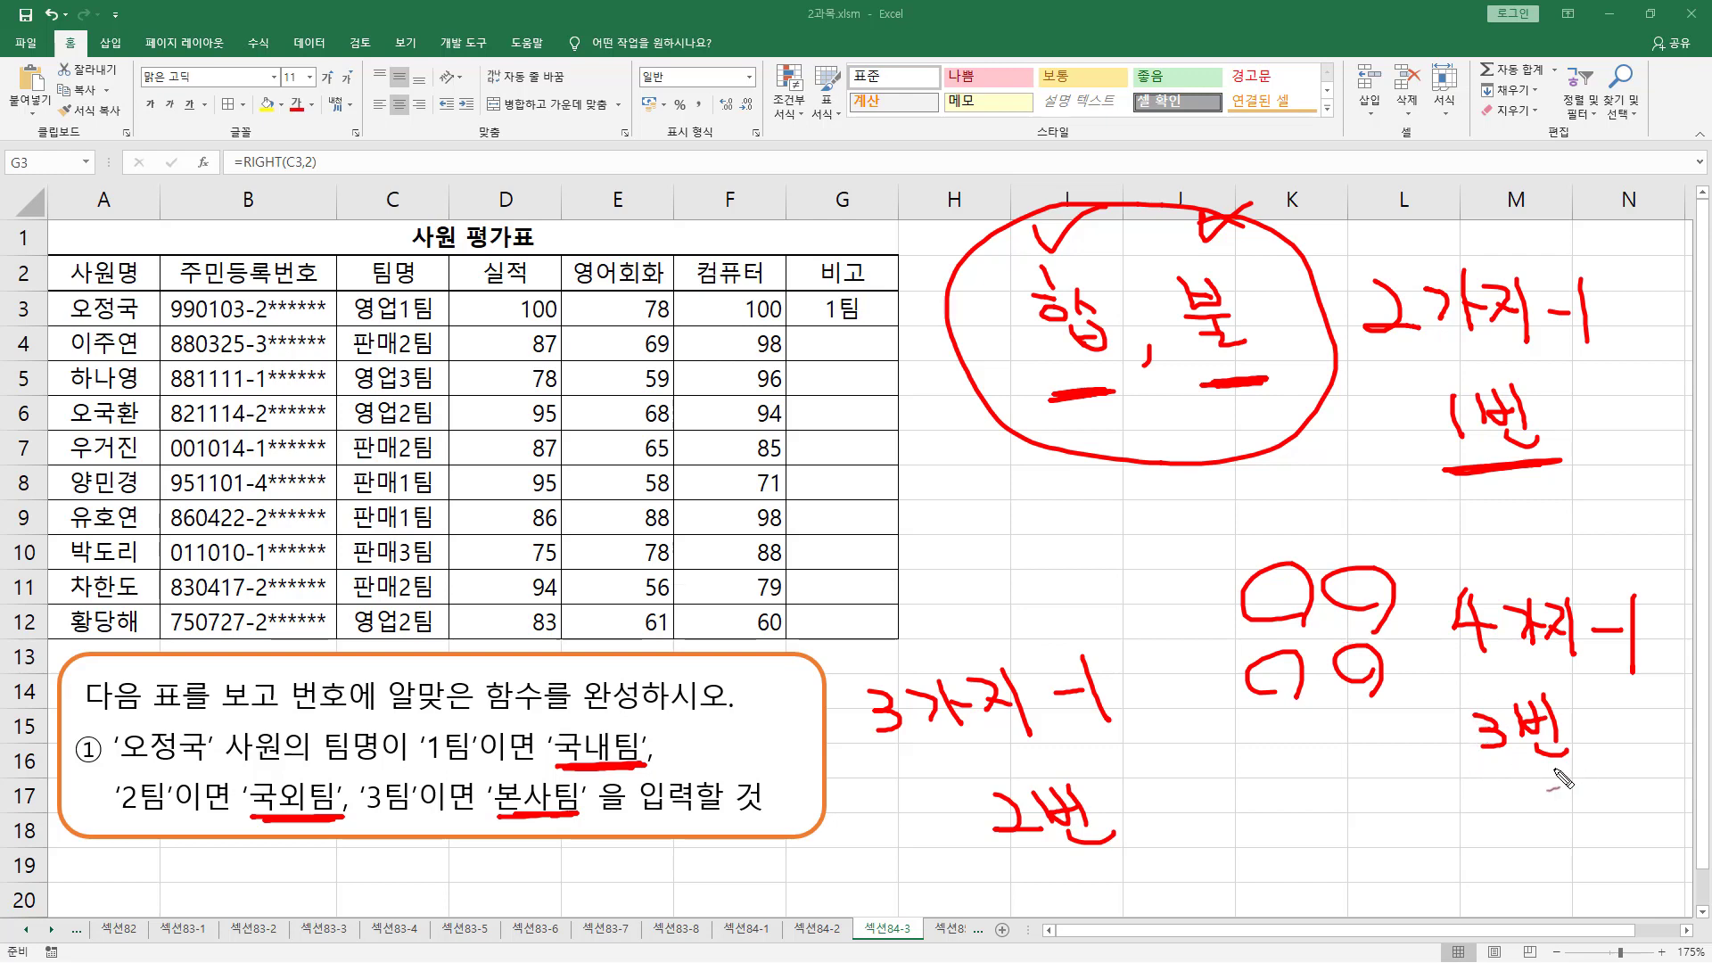
{"action": "mouse_move", "coordinate": [1508, 787]}
{"action": "left_mouse_down"}
{"action": "mouse_move", "coordinate": [1606, 765]}
{"action": "mouse_move", "coordinate": [1507, 789]}
{"action": "left_mouse_up"}
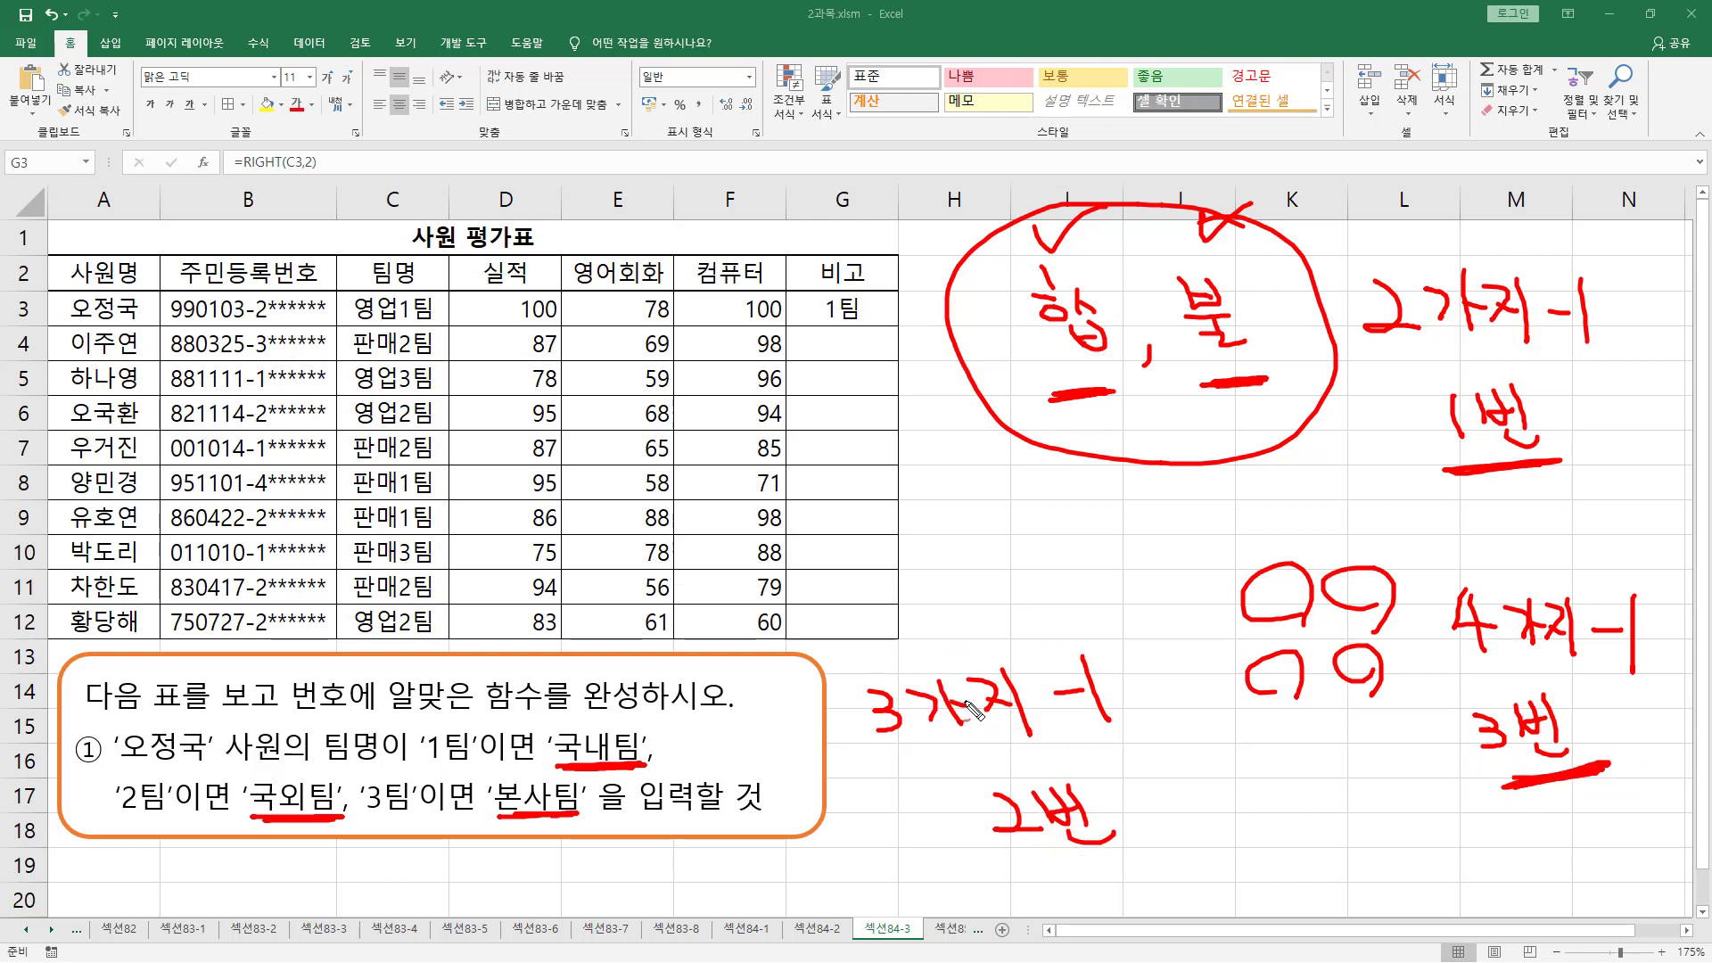
{"action": "left_click_drag", "start_coordinate": [1038, 877], "coordinate": [1146, 857]}
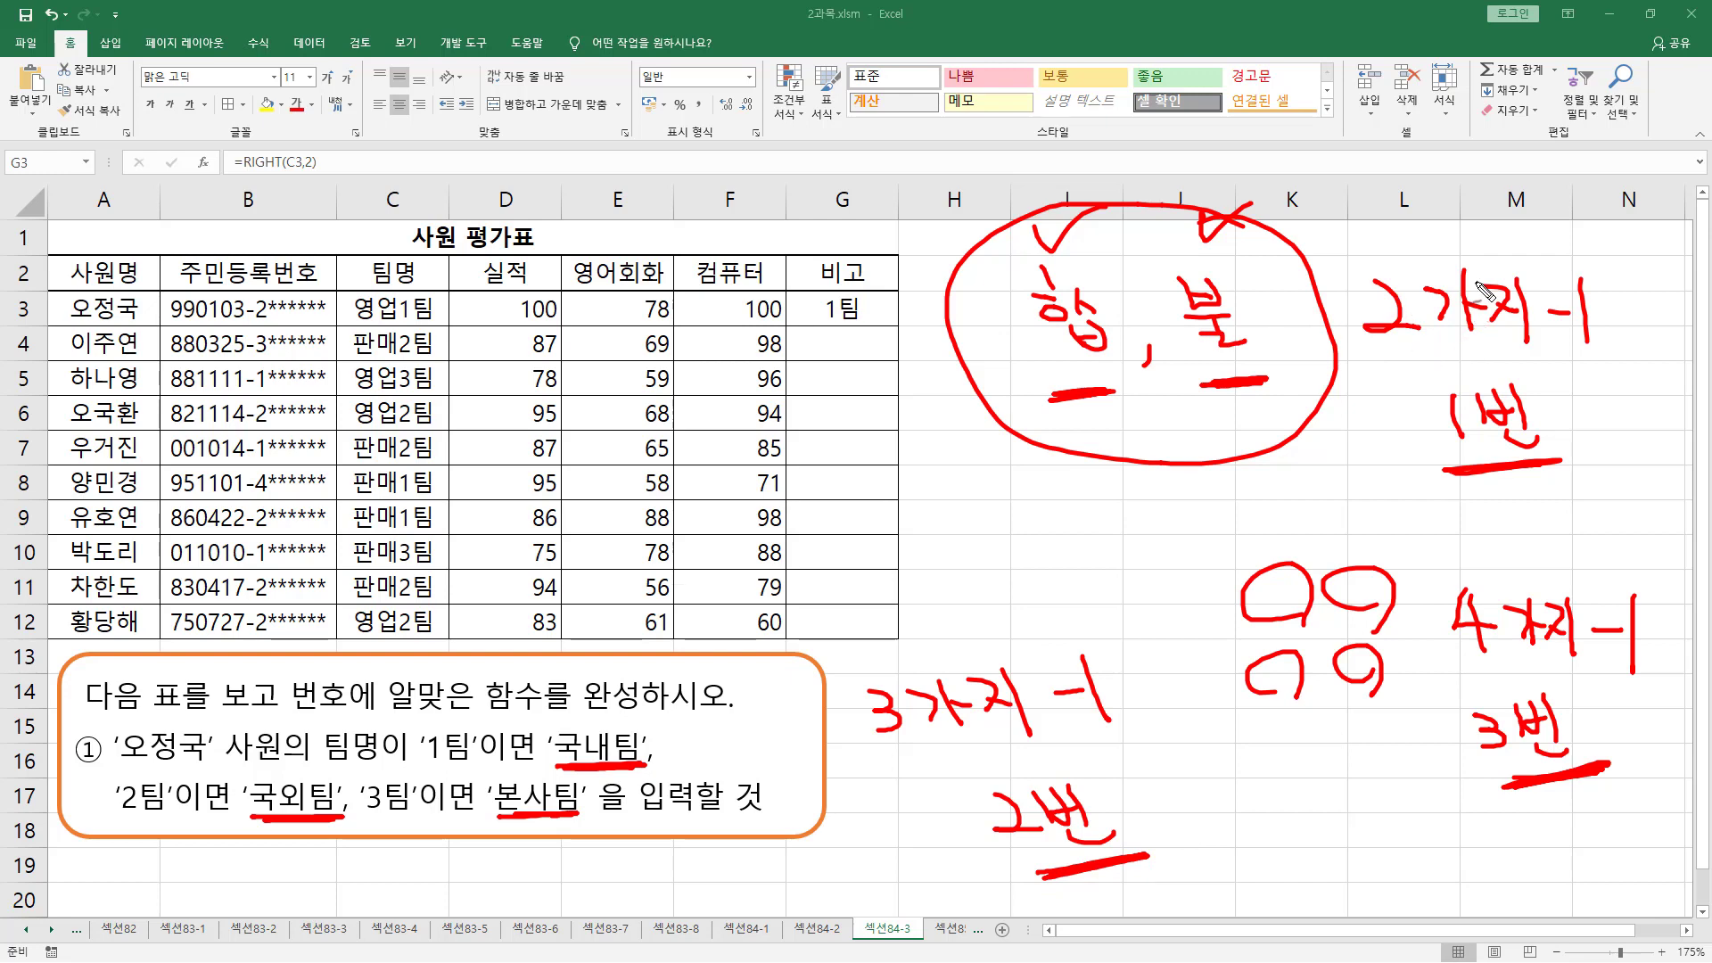
{"action": "left_click_drag", "start_coordinate": [1451, 472], "coordinate": [1577, 460]}
{"action": "key", "text": "Escape"}
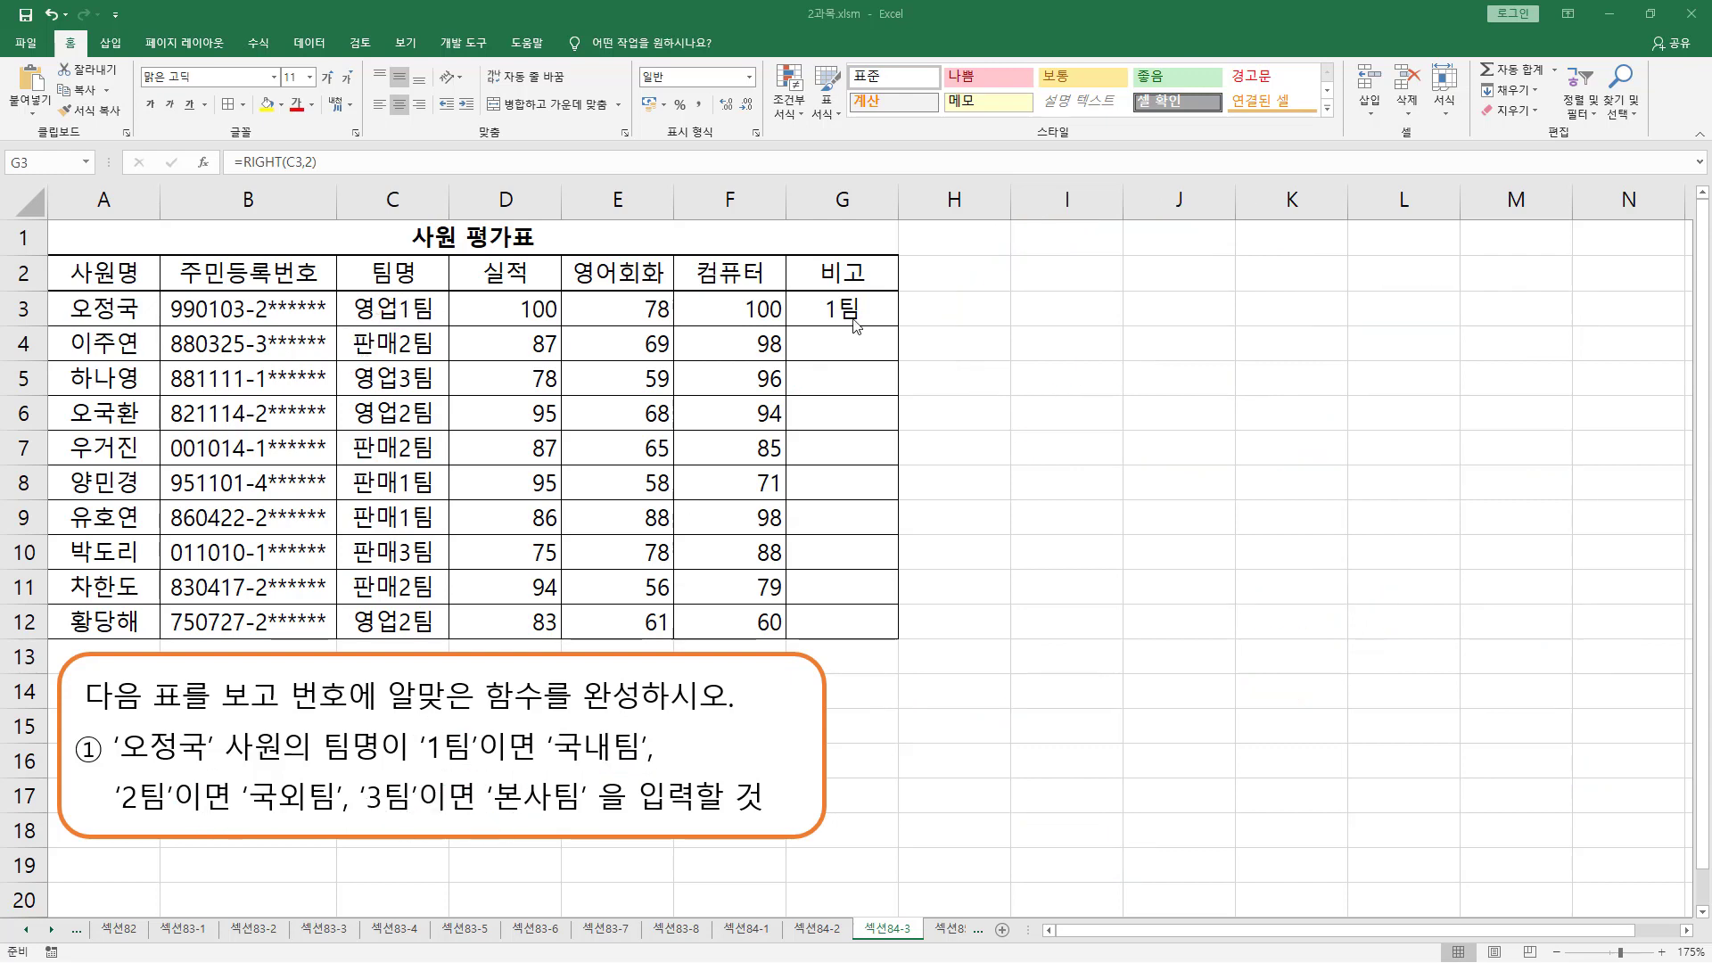
Step: Replace the formula in G3 with an IF whose logical test is RIGHT(C3,2)="1팀"
{"action": "double_click", "coordinate": [829, 310]}
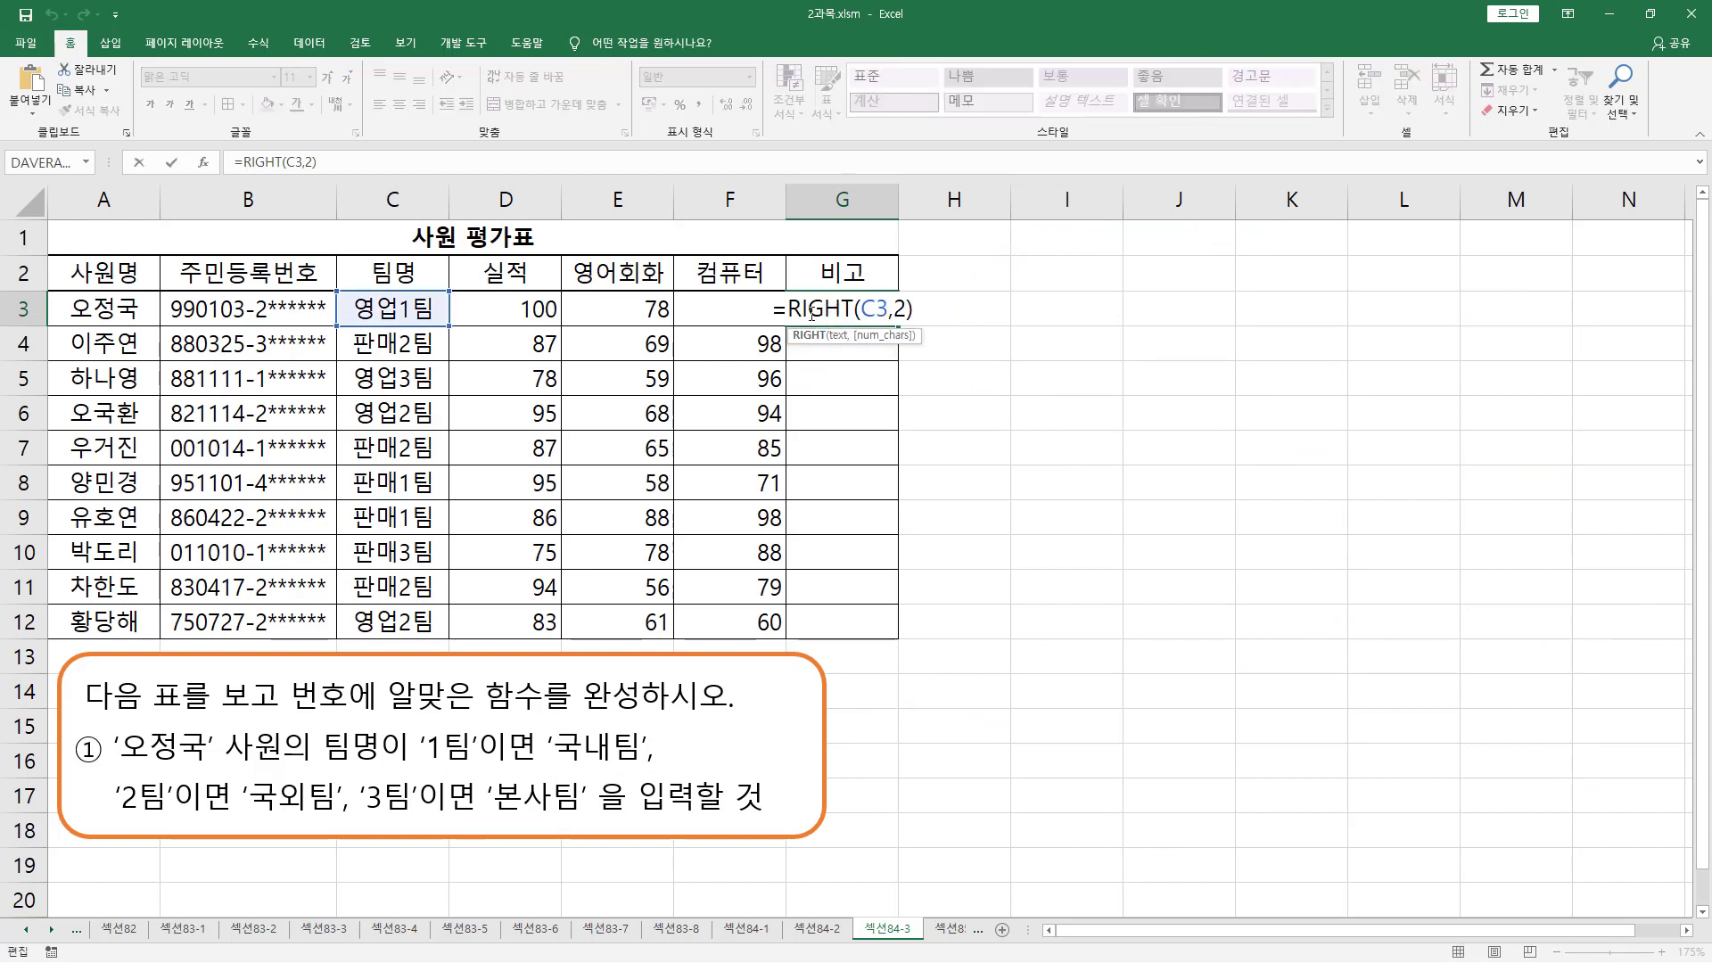
{"action": "left_click_drag", "start_coordinate": [793, 309], "coordinate": [932, 310]}
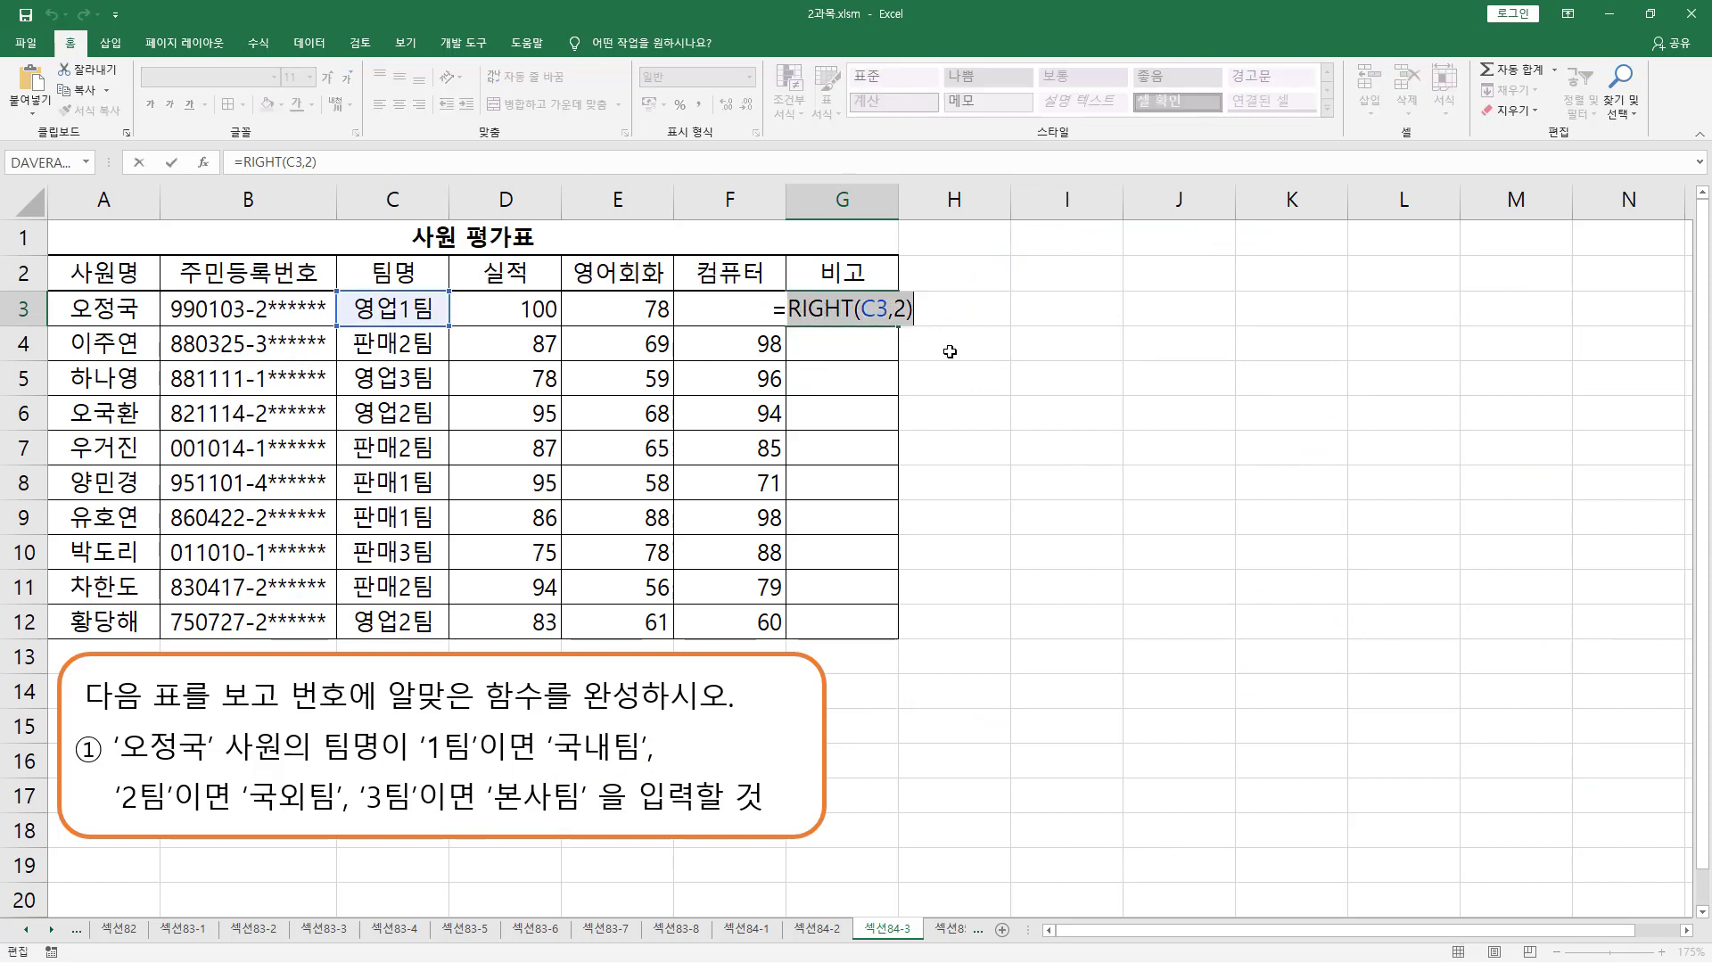
{"action": "key", "text": "BackSpace"}
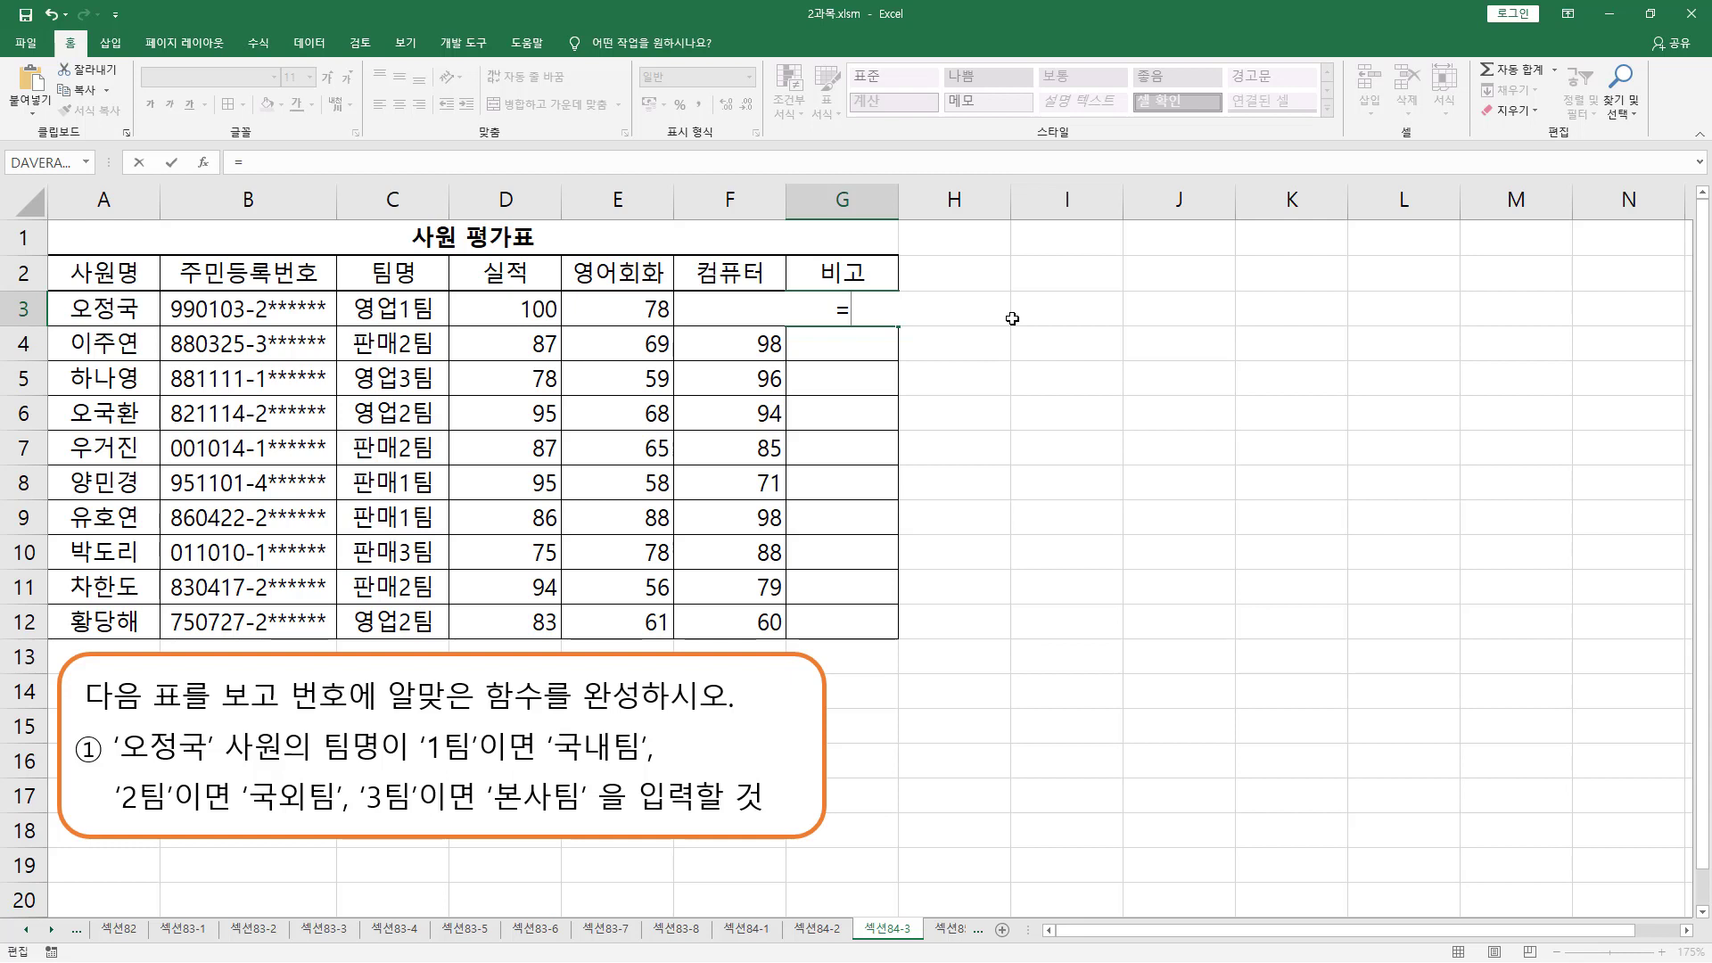
{"action": "type", "text": "F"}
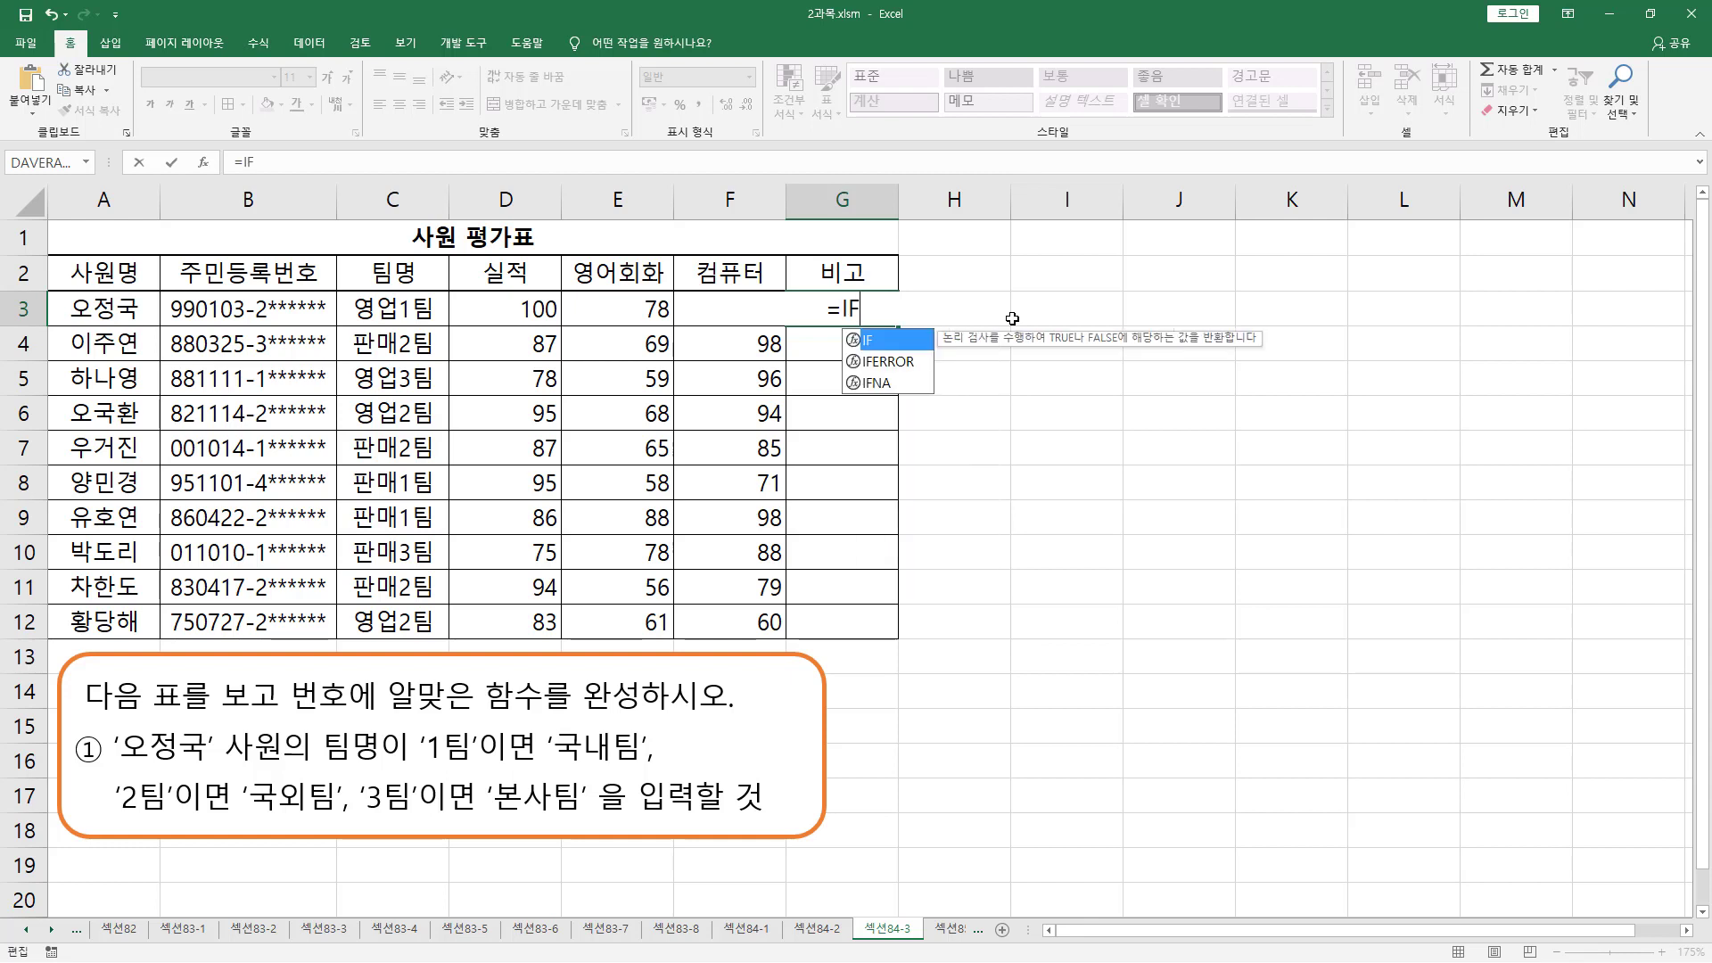
{"action": "key", "text": "ctrl+a"}
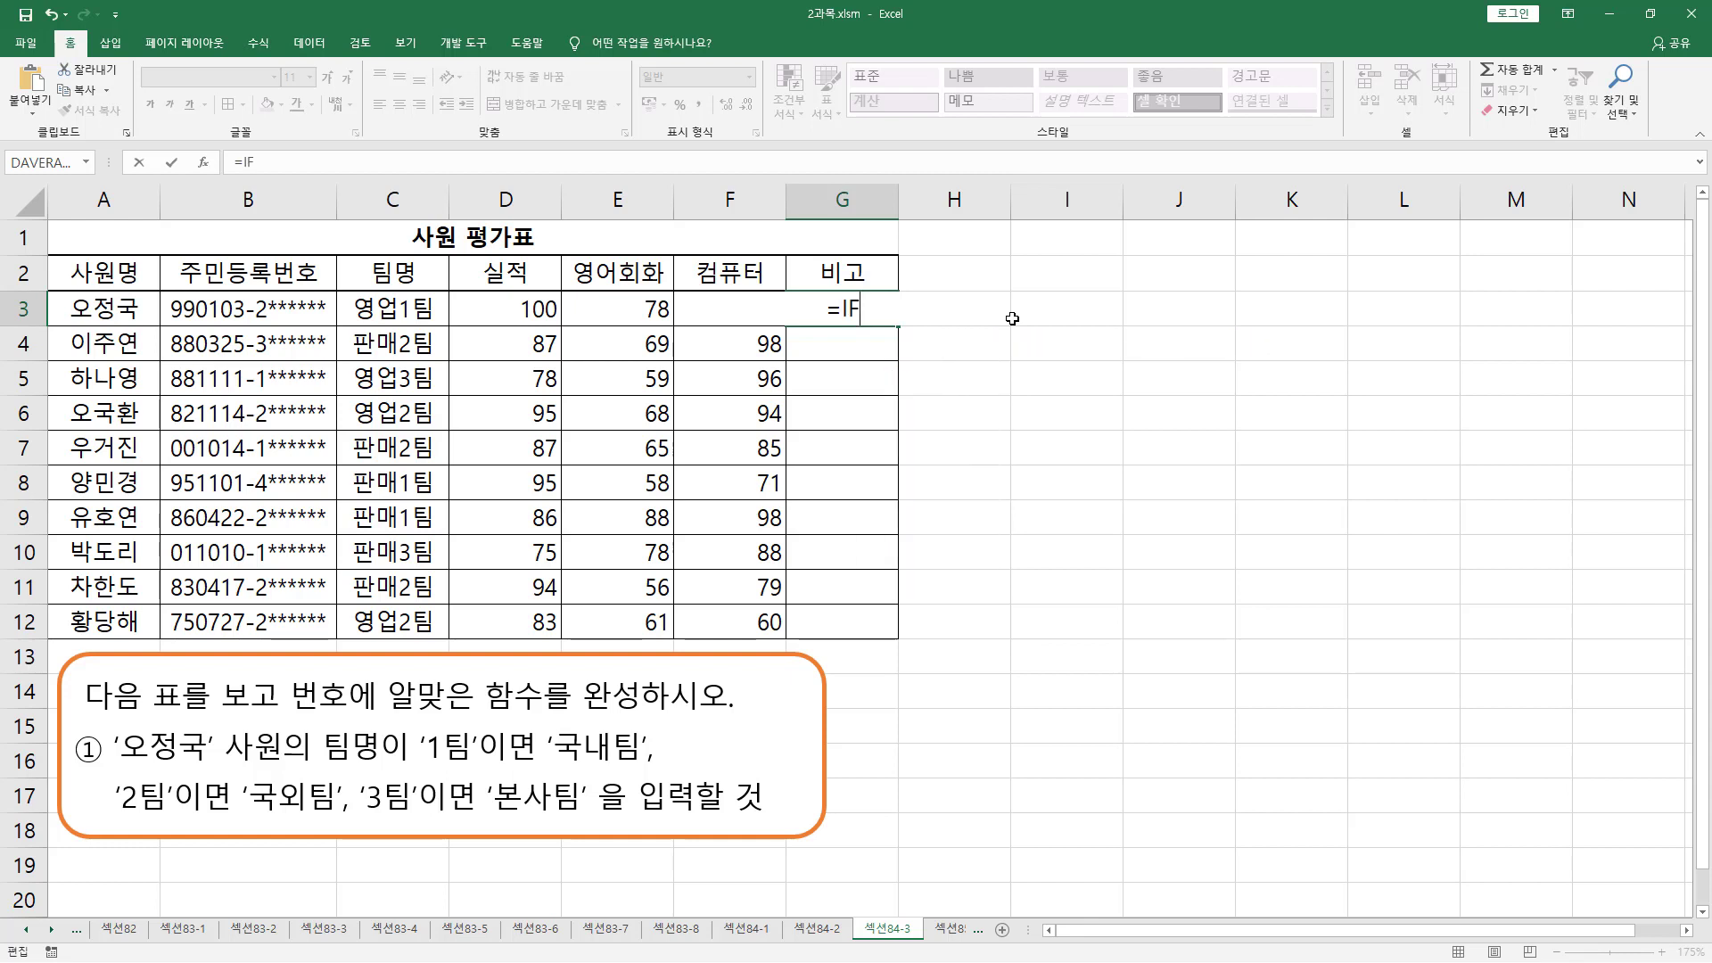
{"action": "type", "text": "("}
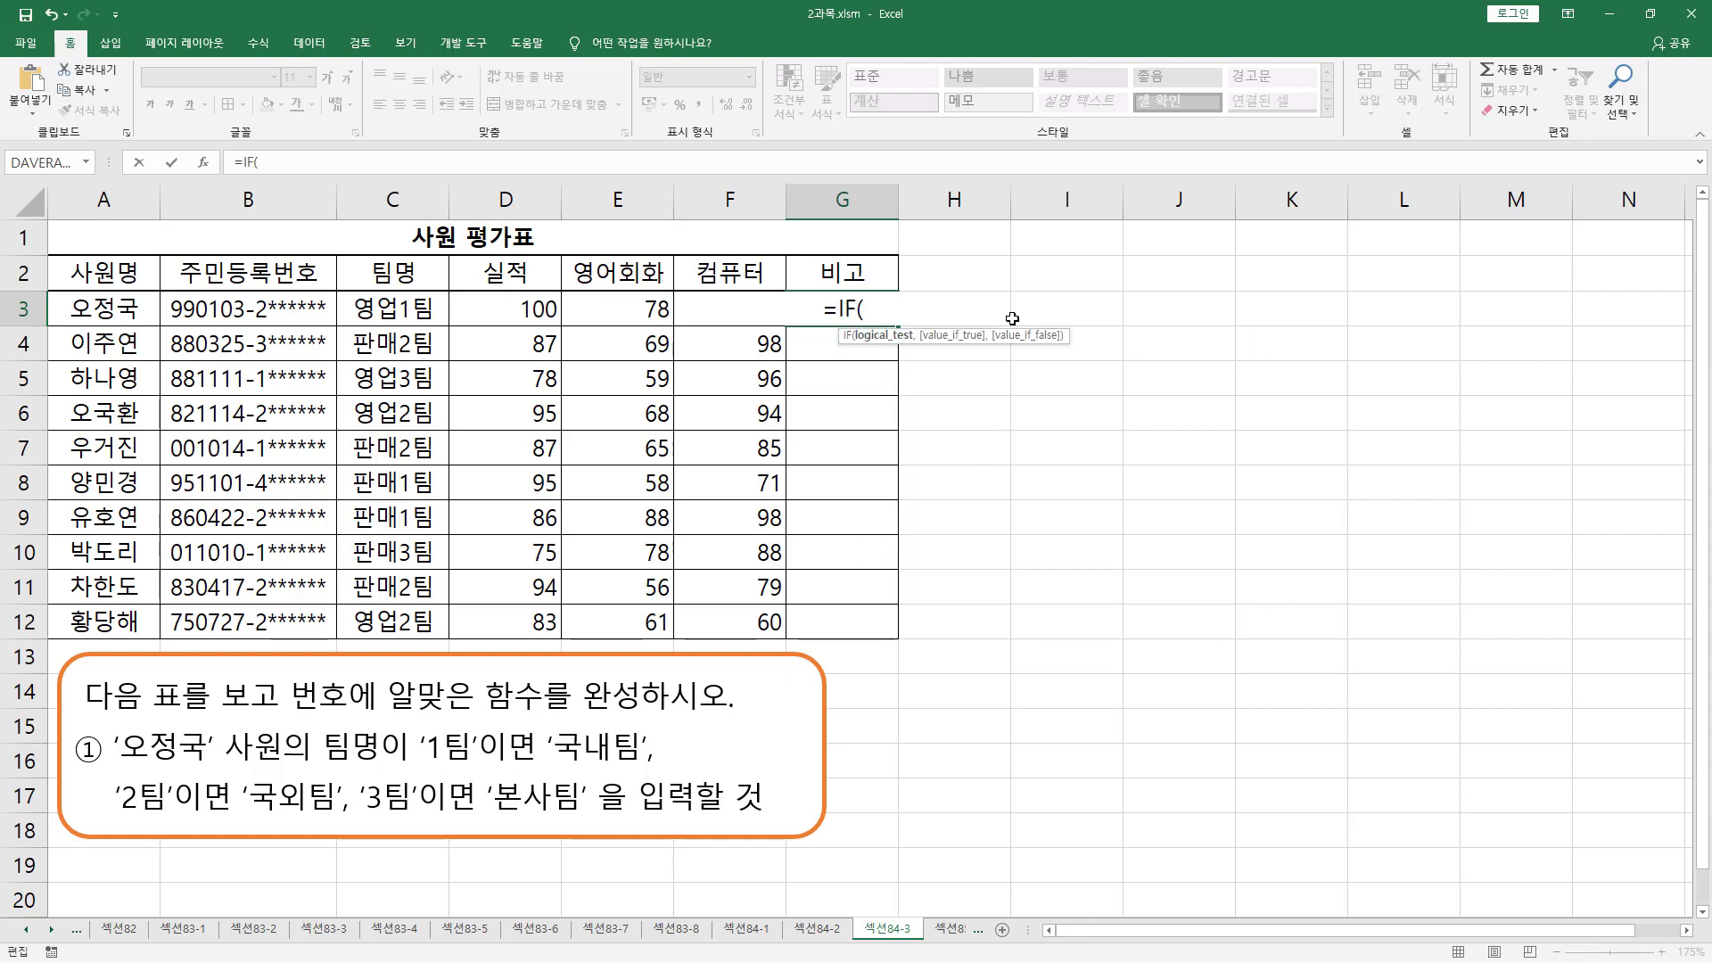
{"action": "type", "text": "RIGHT(C3,2)"}
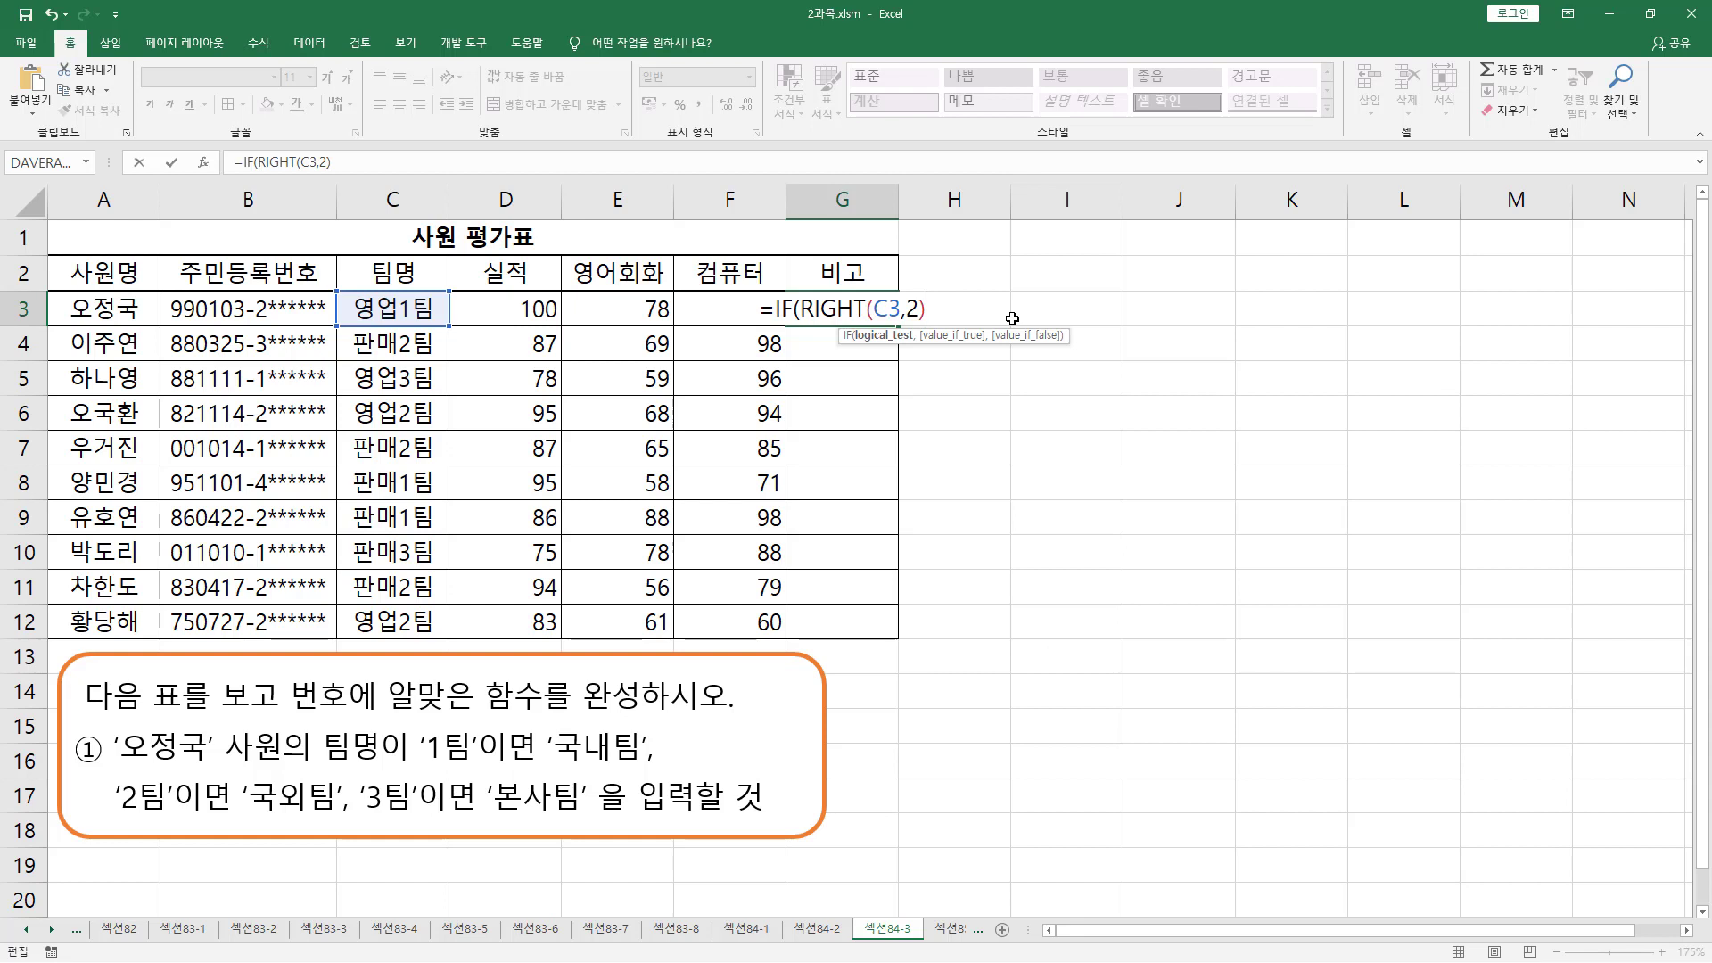
{"action": "type", "text": "="}
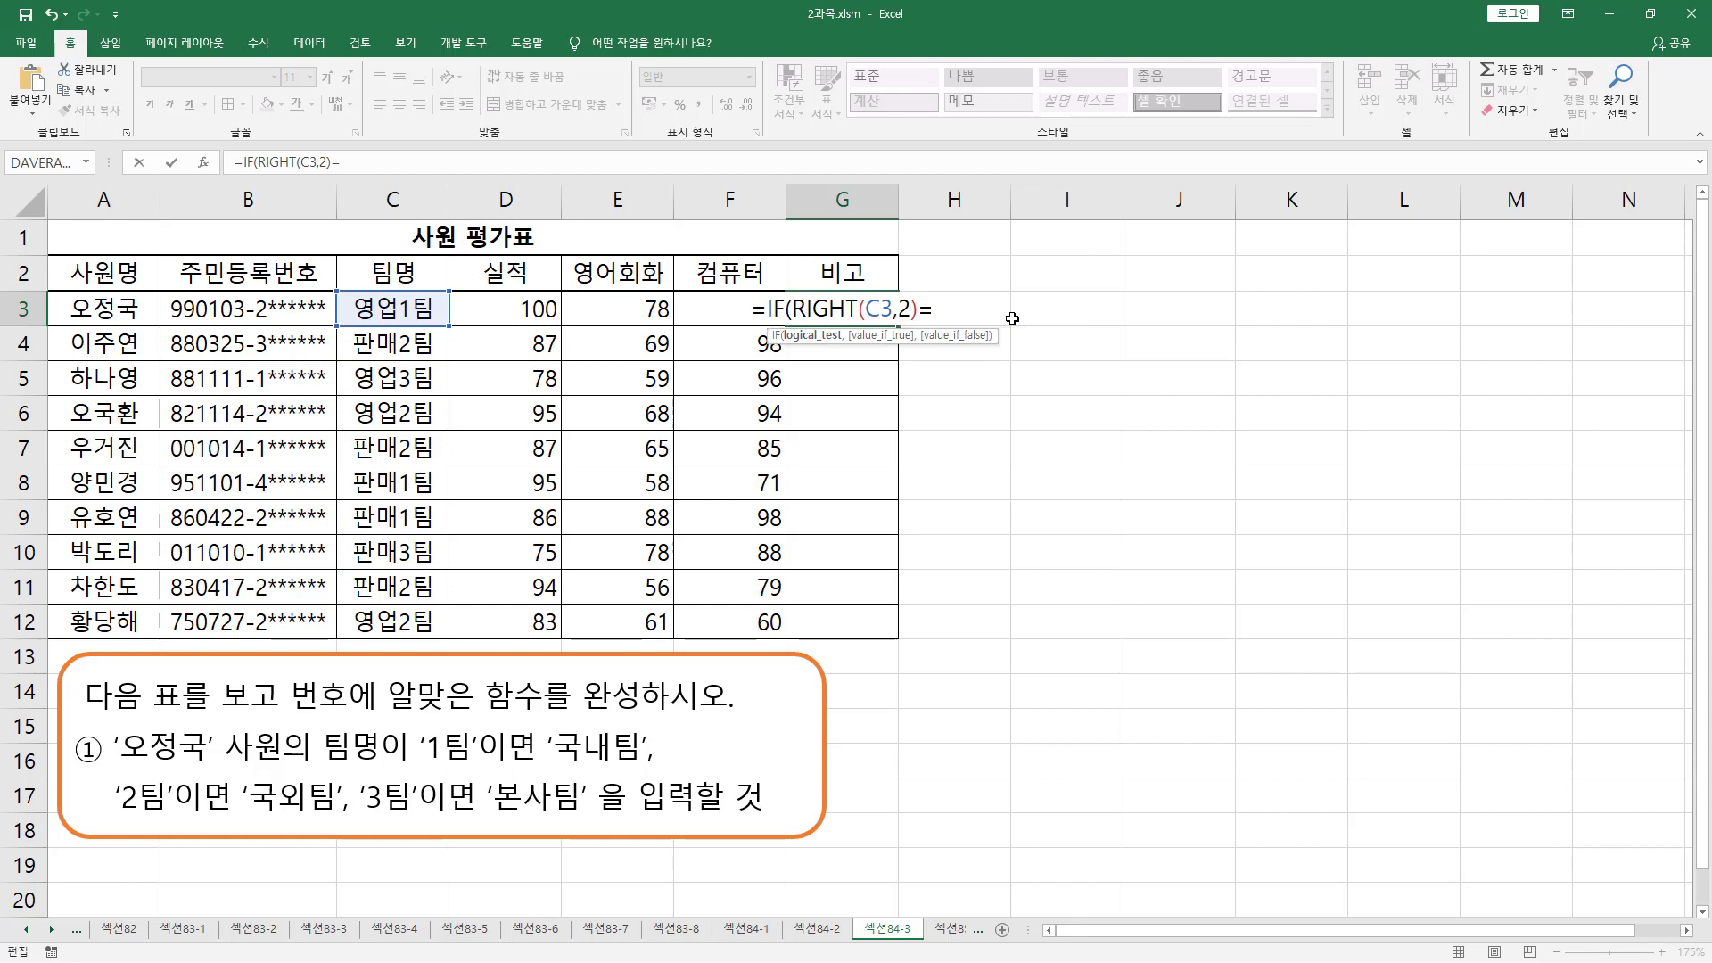
{"action": "type", "text": "\"1팀\""}
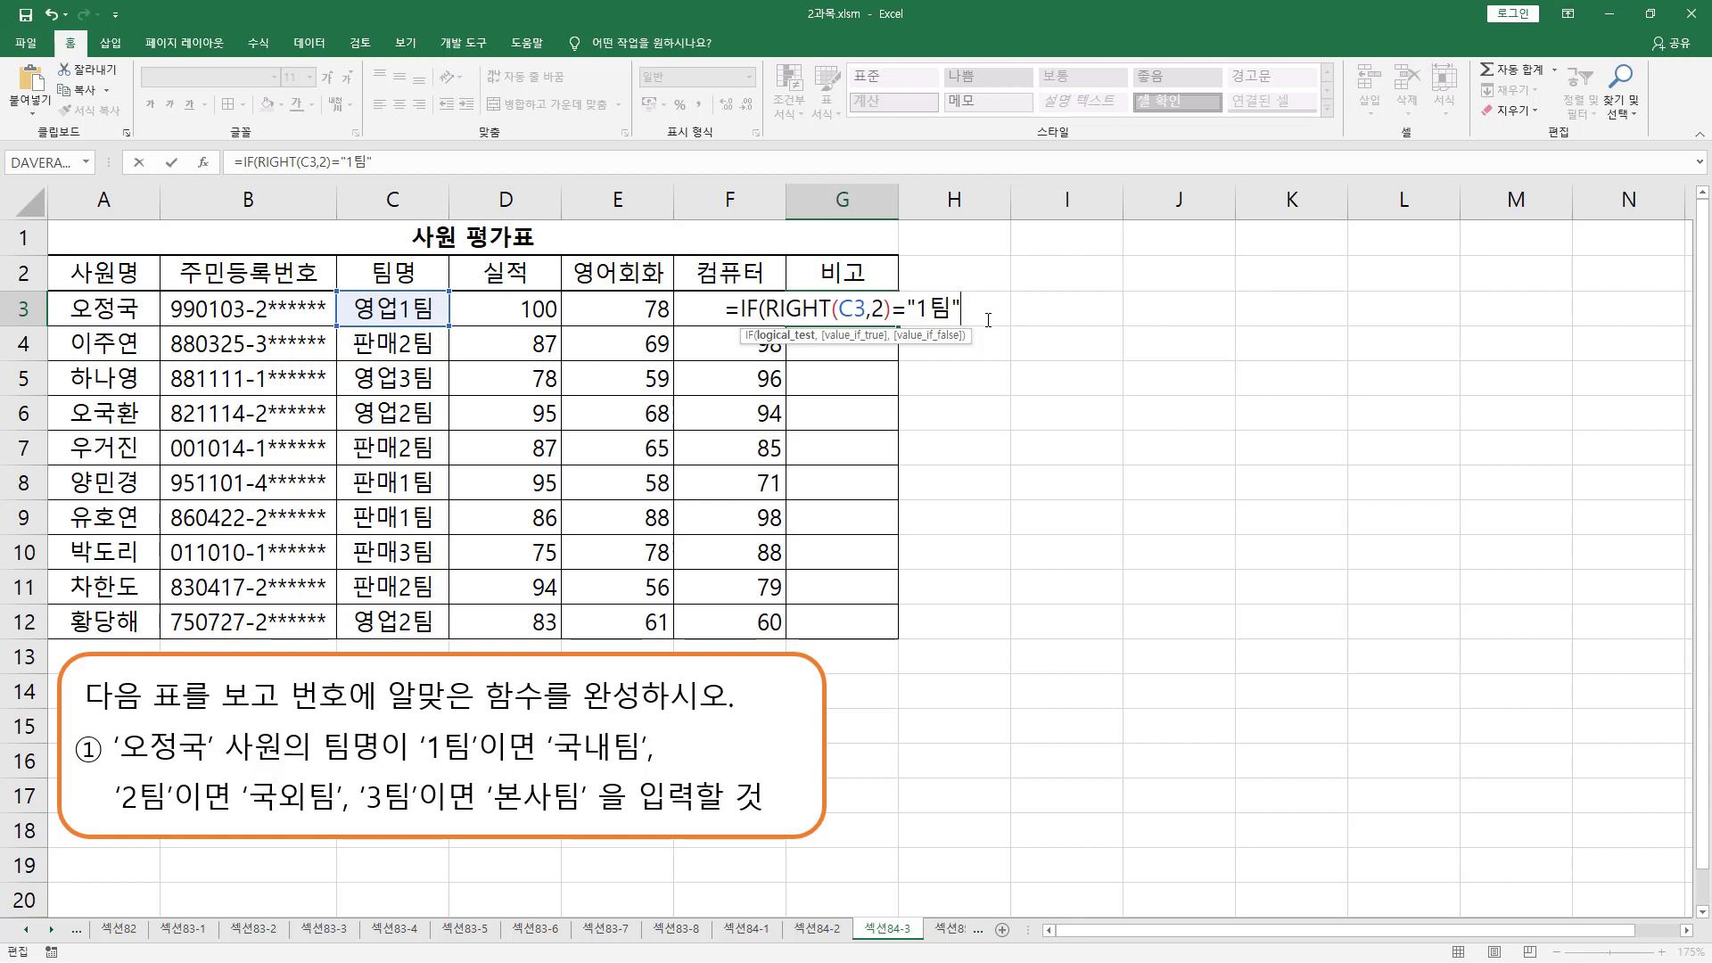
Step: Add "국내팀" as the true value of the IF in G3 and open its false argument
{"action": "type", "text": ",\""}
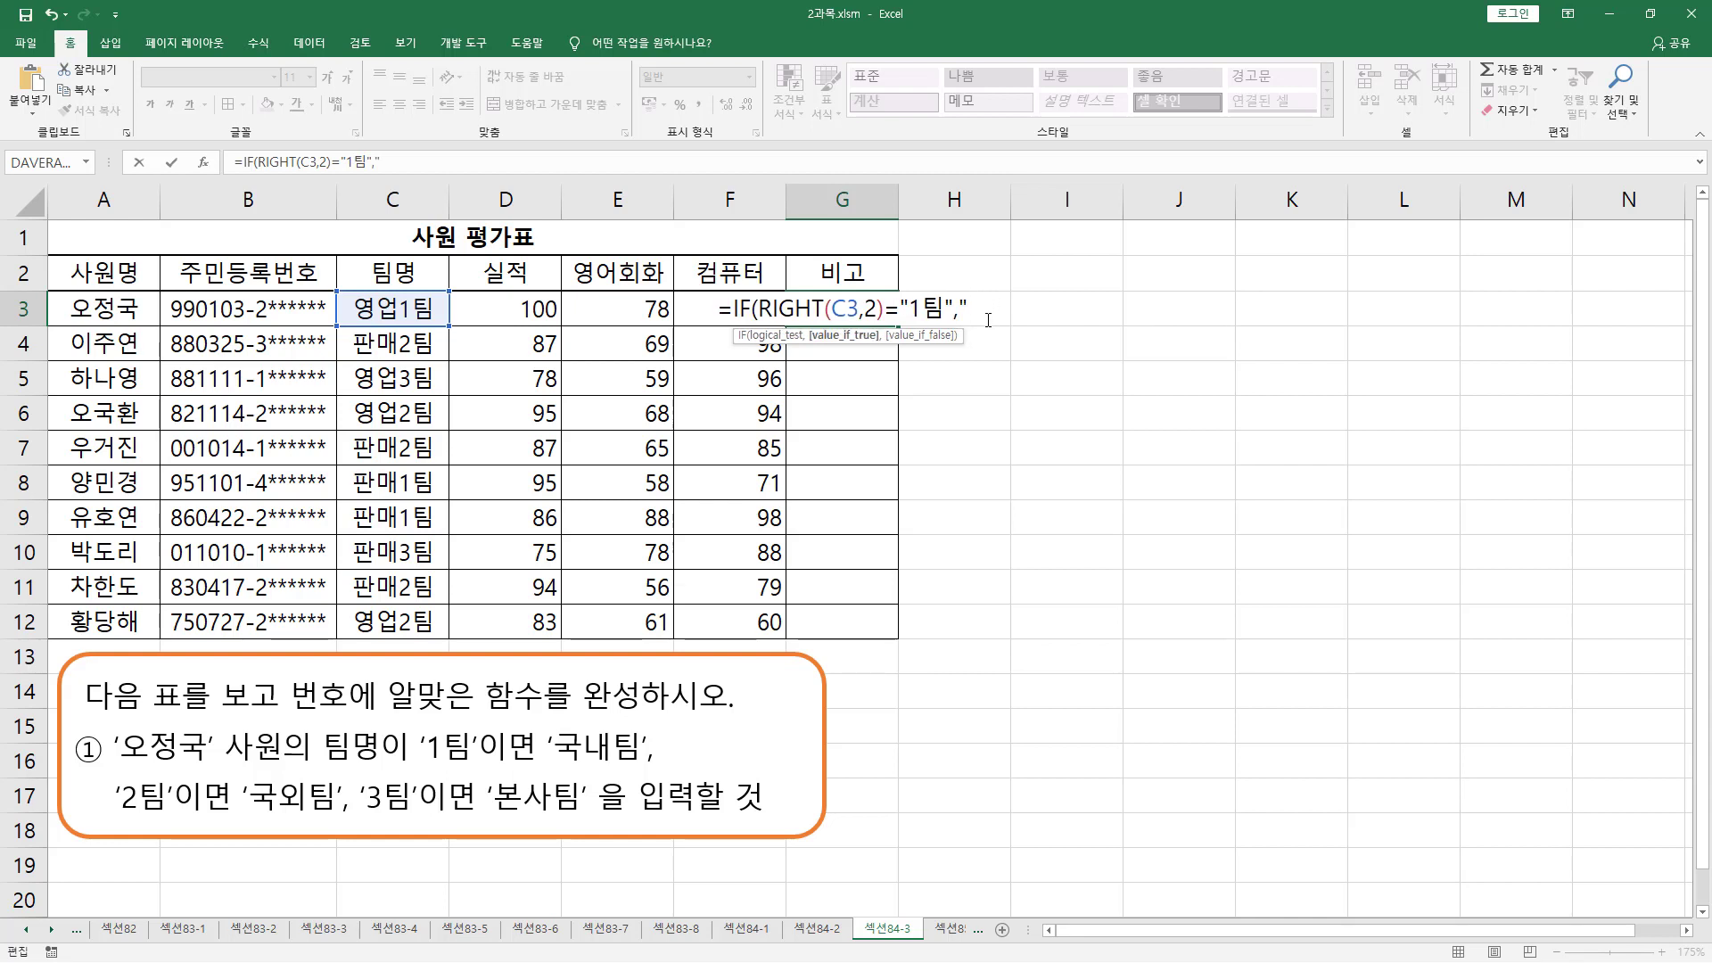
{"action": "type", "text": "rnr"}
{"action": "key", "text": "BackSpace"}
{"action": "key", "text": "BackSpace"}
{"action": "key", "text": "Hangul"}
{"action": "type", "text": "국내팀\","}
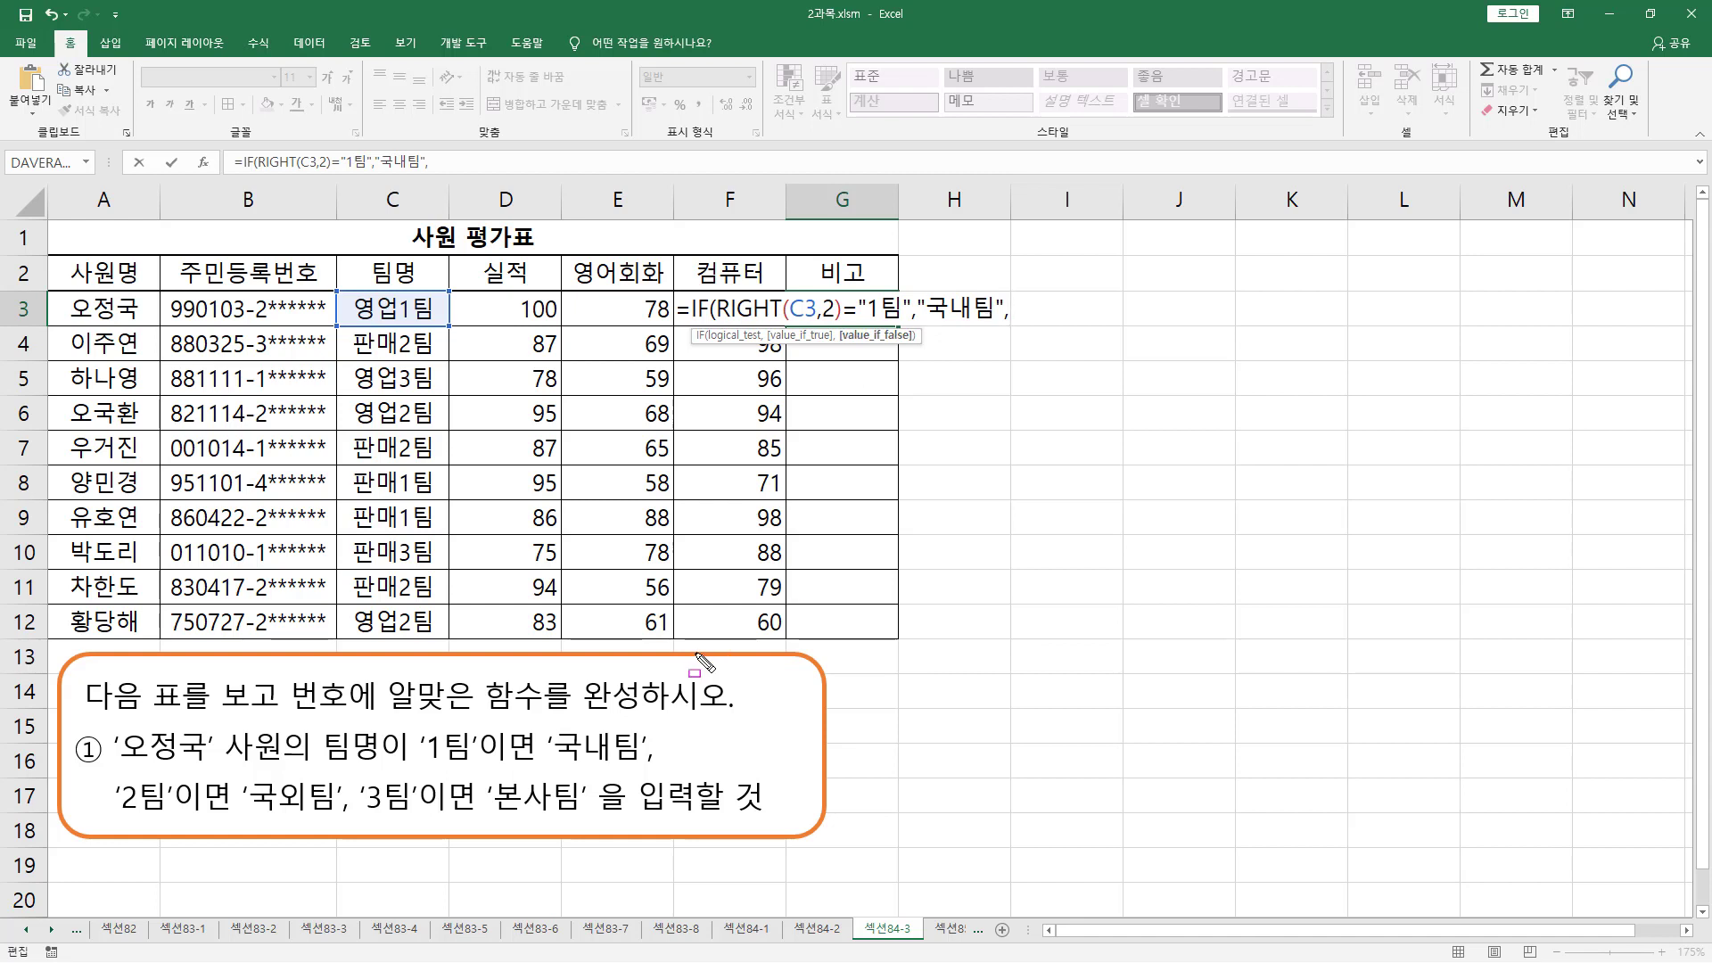
Step: Nest an IF in the false argument of G3 with the test RIGHT(C3,2)="2팀" and the true value "국외팀"
{"action": "left_click_drag", "start_coordinate": [246, 813], "coordinate": [333, 815]}
{"action": "left_click_drag", "start_coordinate": [498, 814], "coordinate": [567, 816]}
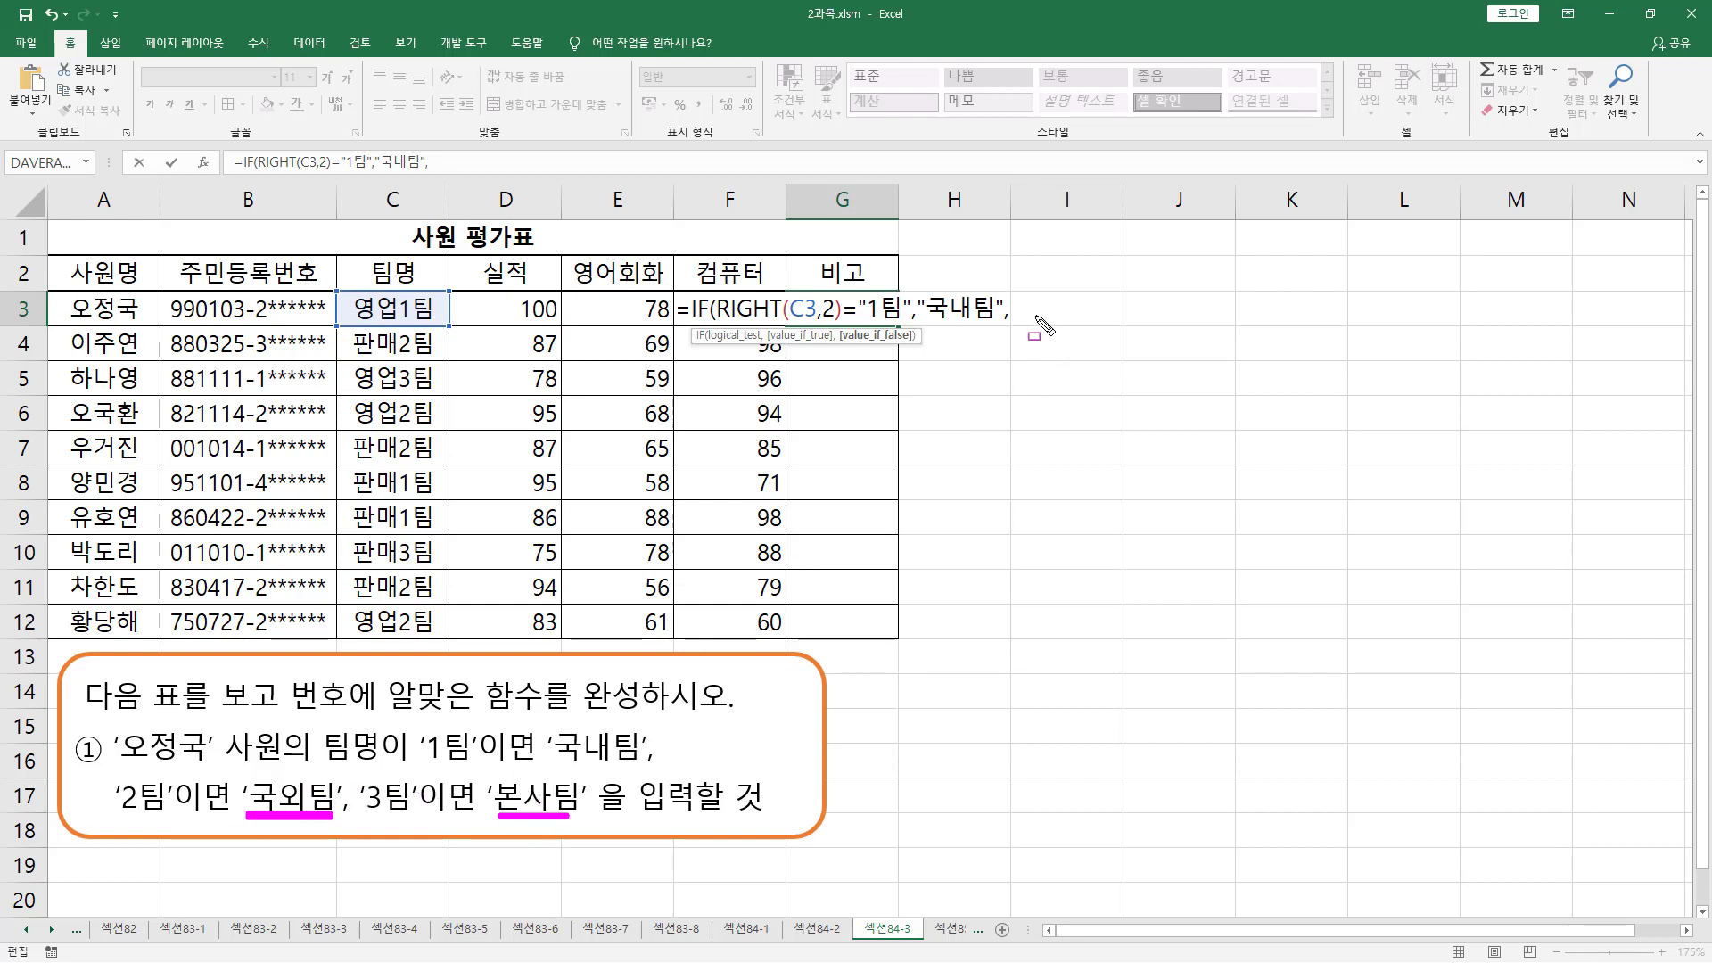
{"action": "key", "text": "Escape"}
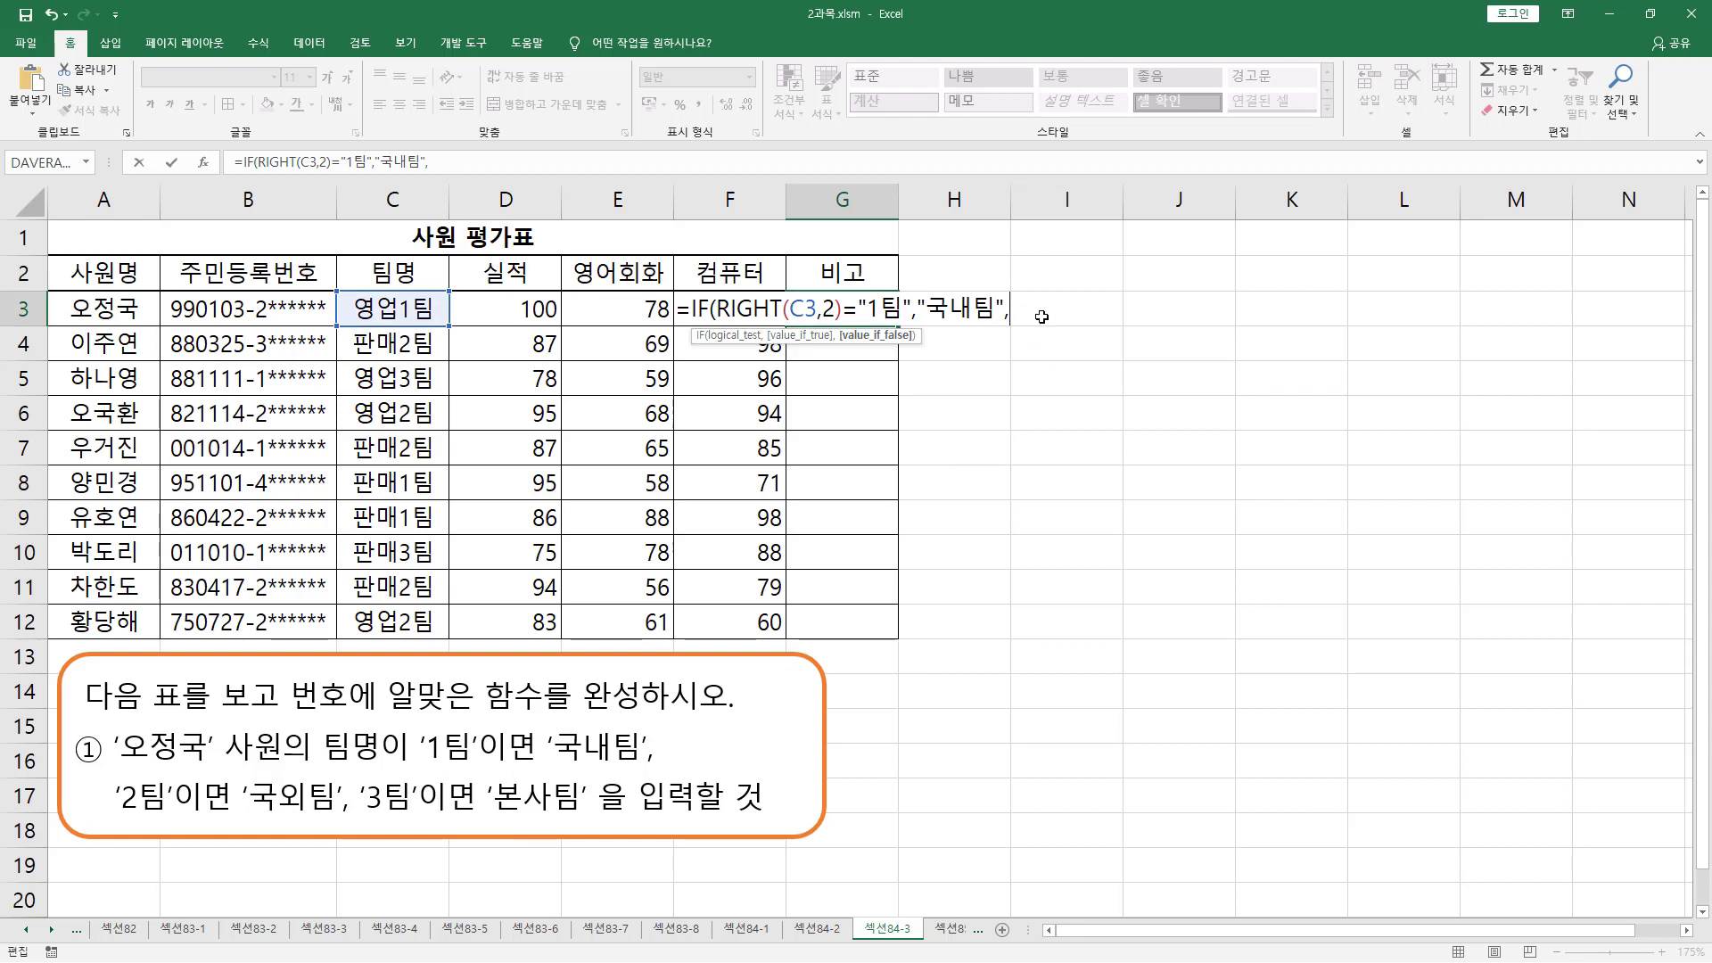
{"action": "type", "text": "if"}
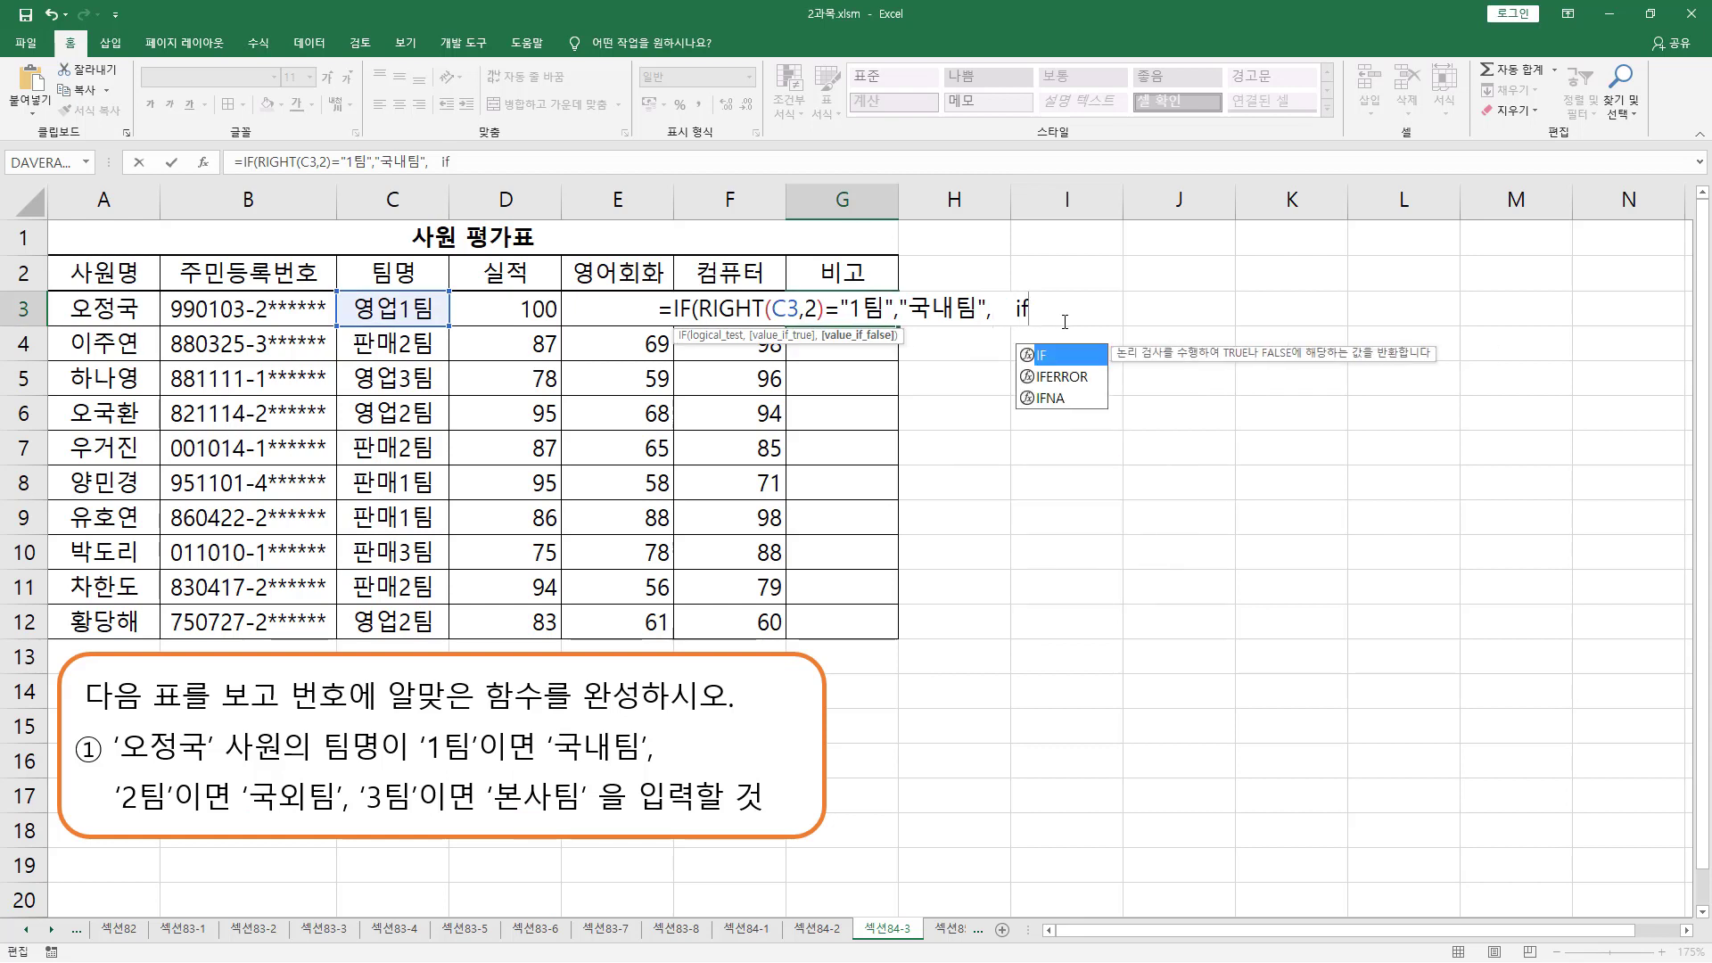
{"action": "type", "text": "("}
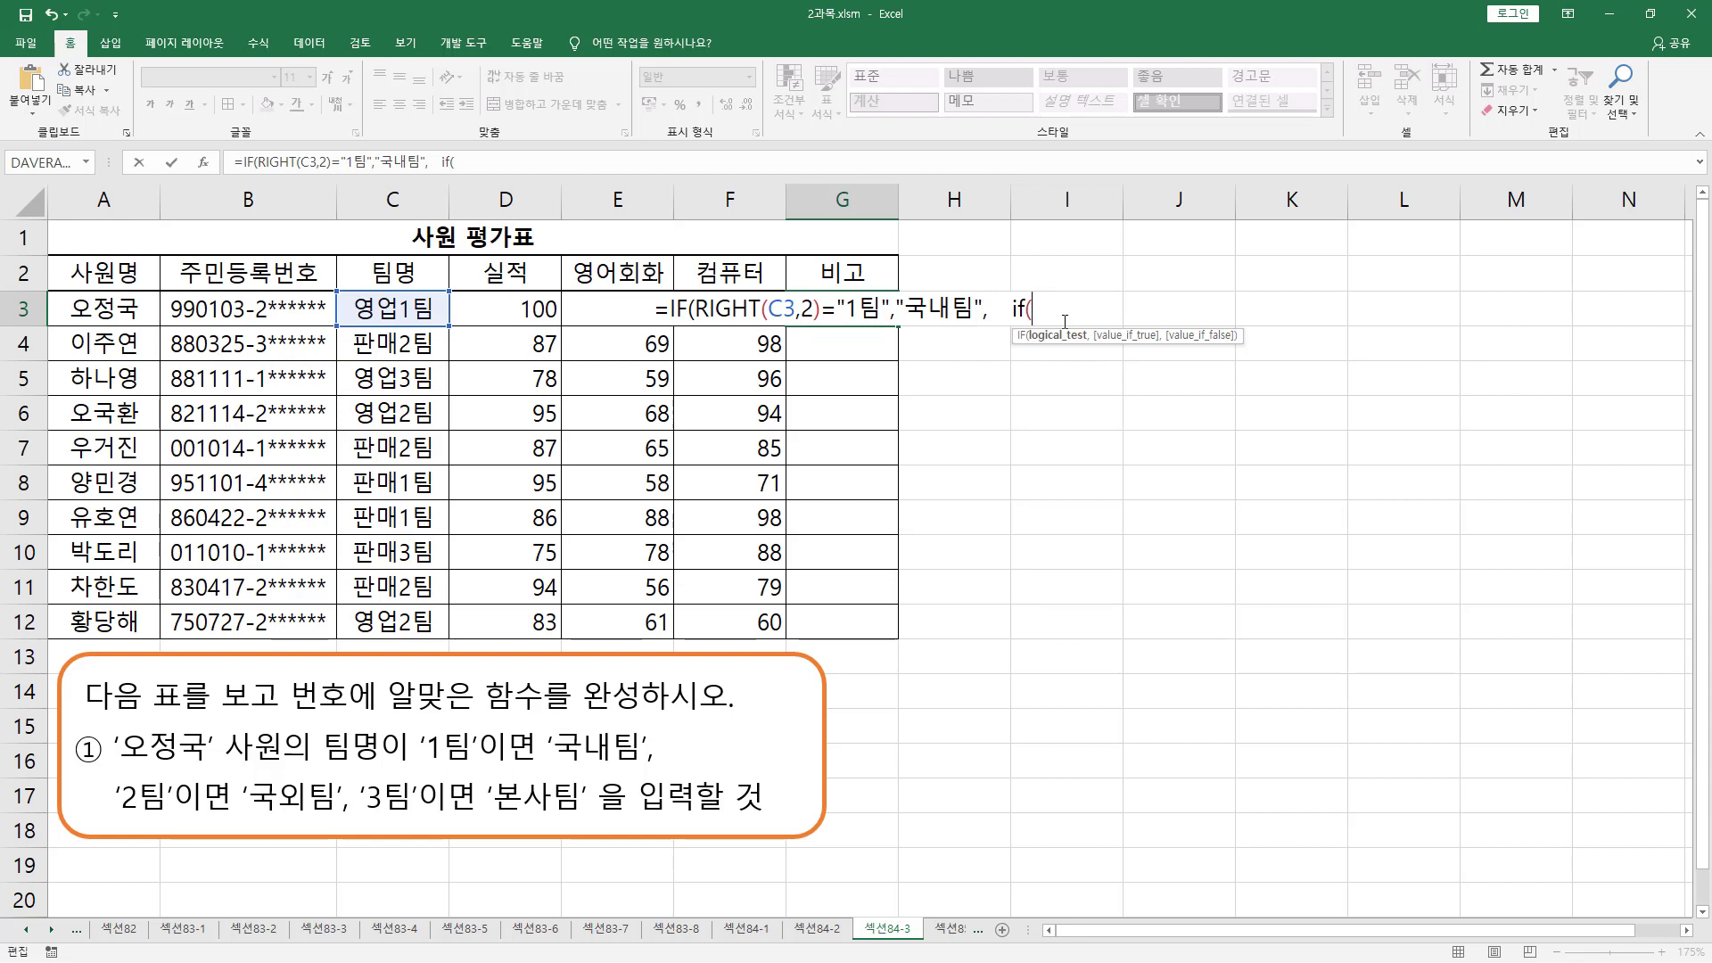
{"action": "type", "text": "RIGHT(C3,2)"}
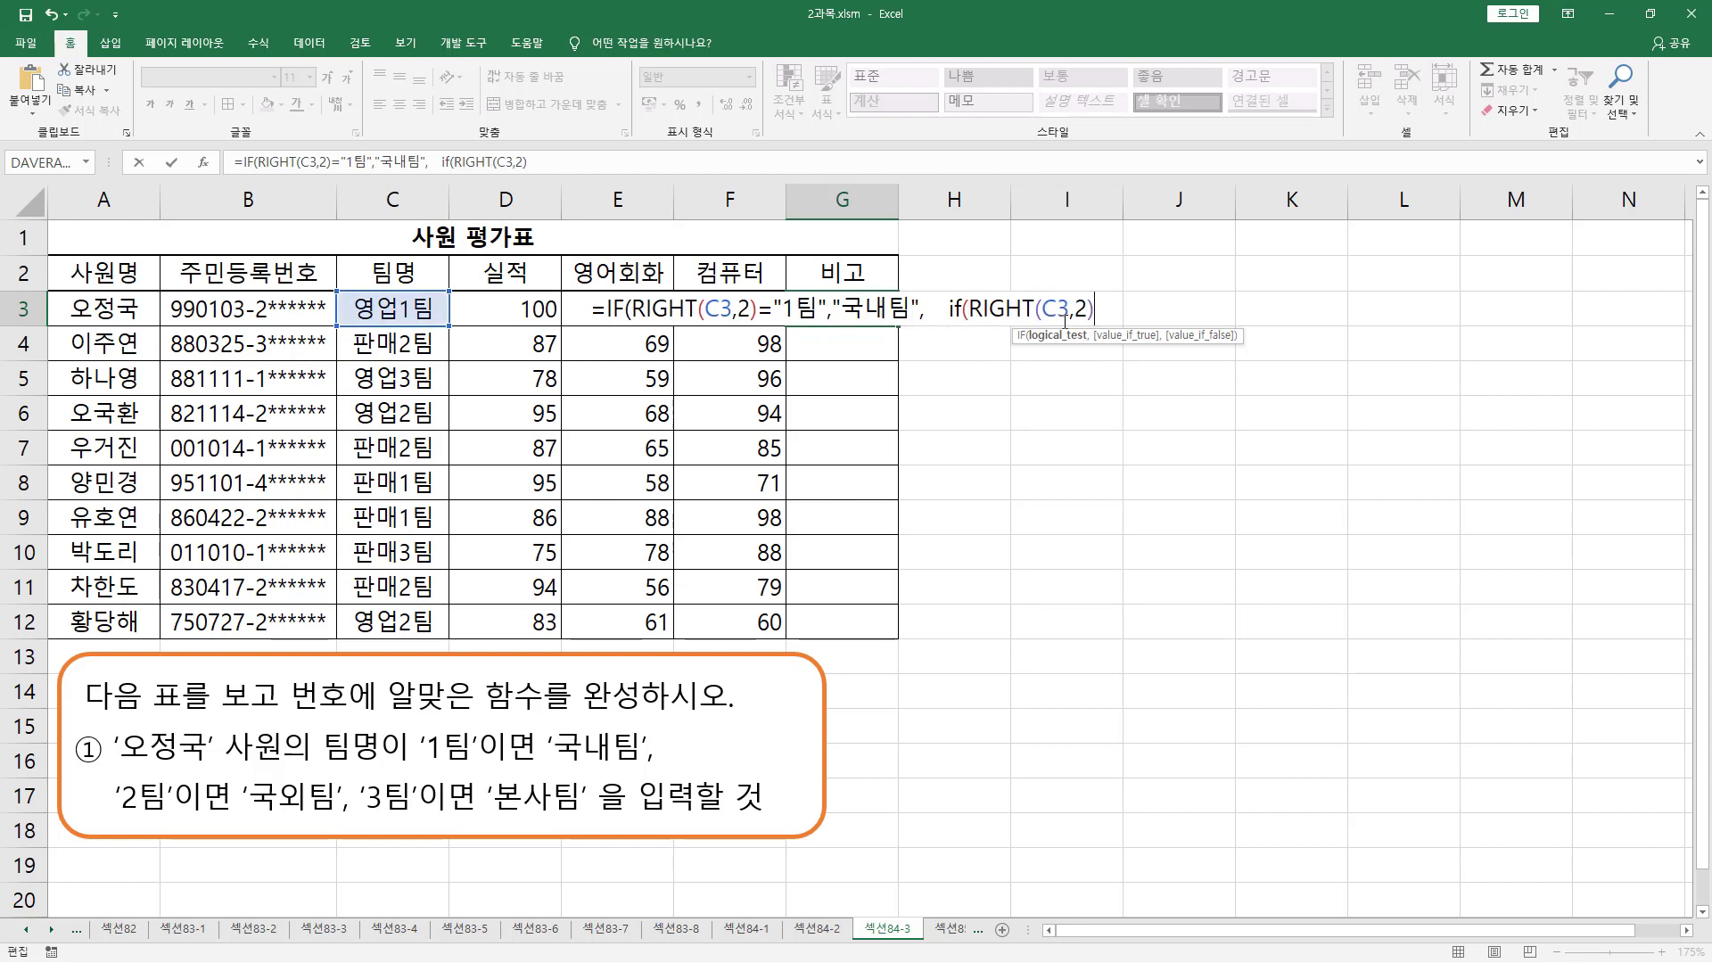
{"action": "type", "text": "="}
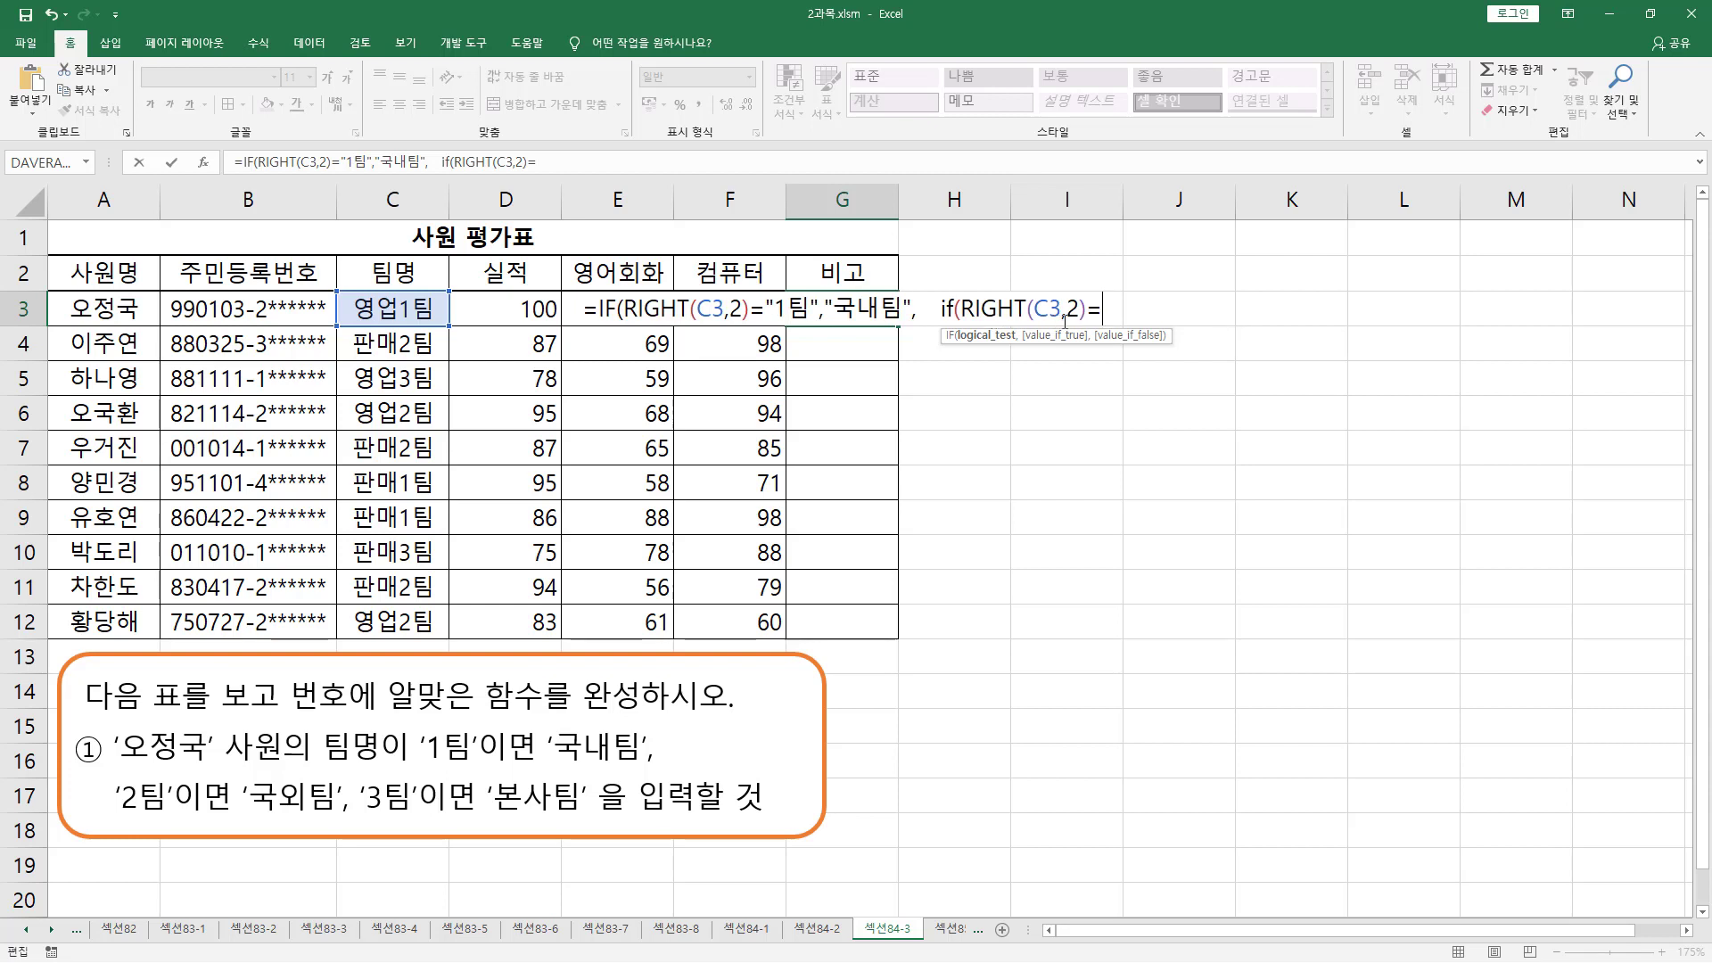
{"action": "type", "text": "\"2"}
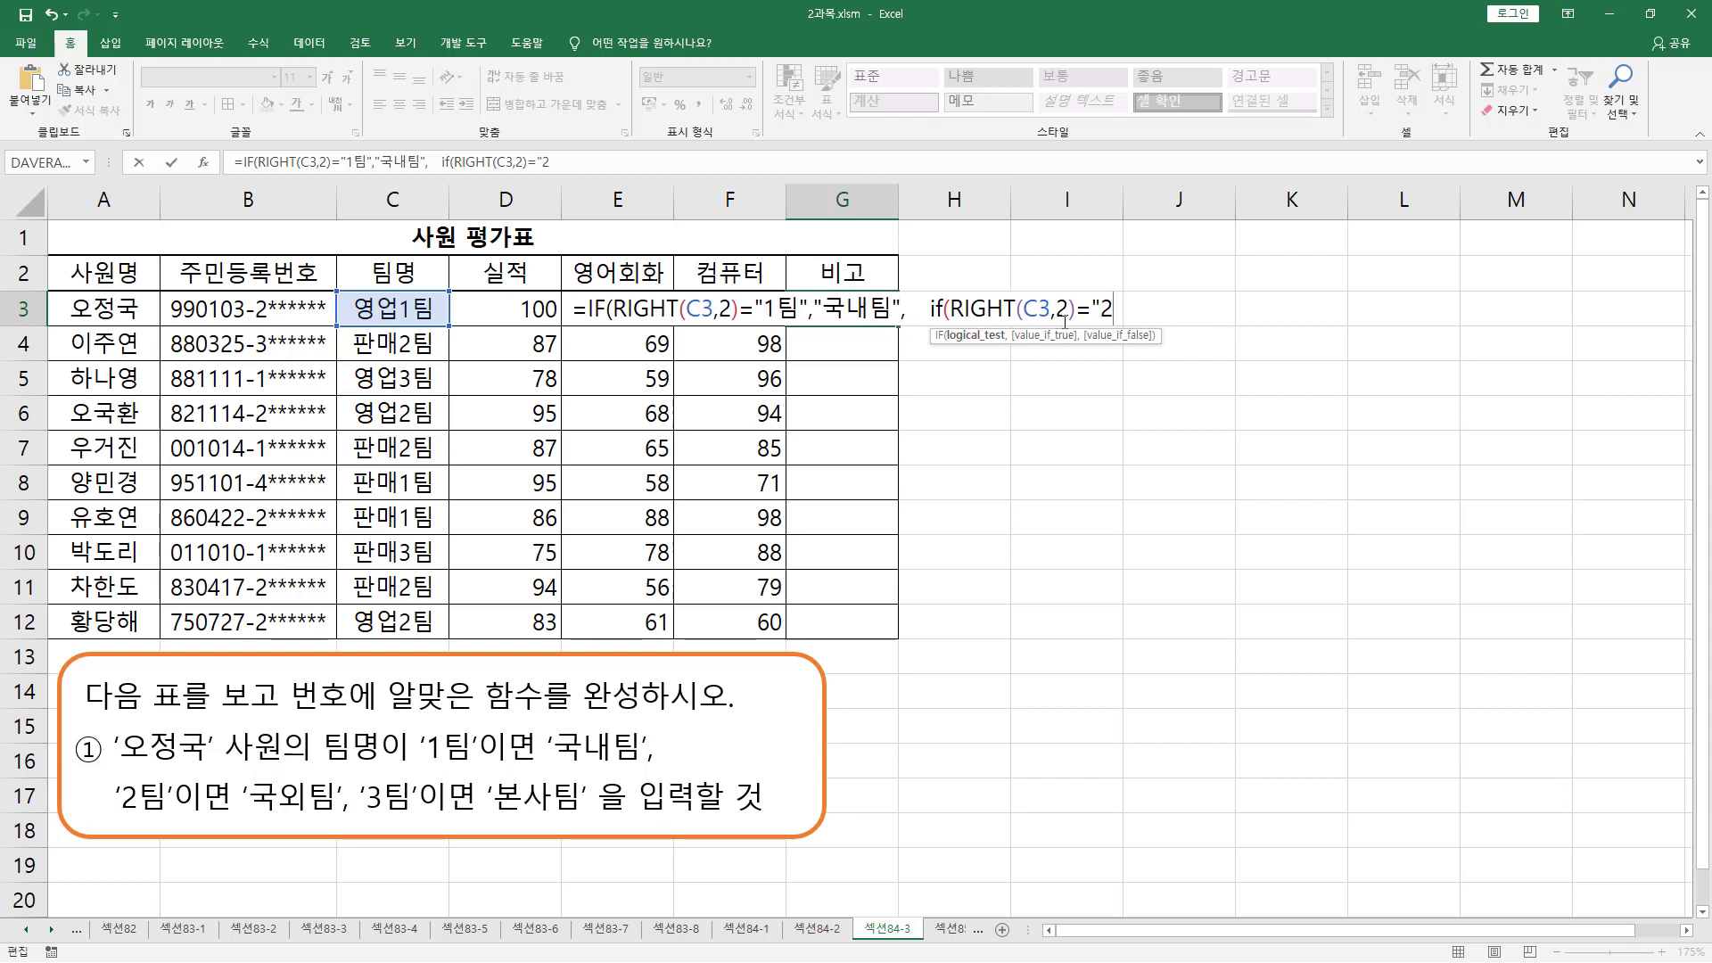
{"action": "type", "text": "ㅌㅣㅁ\","}
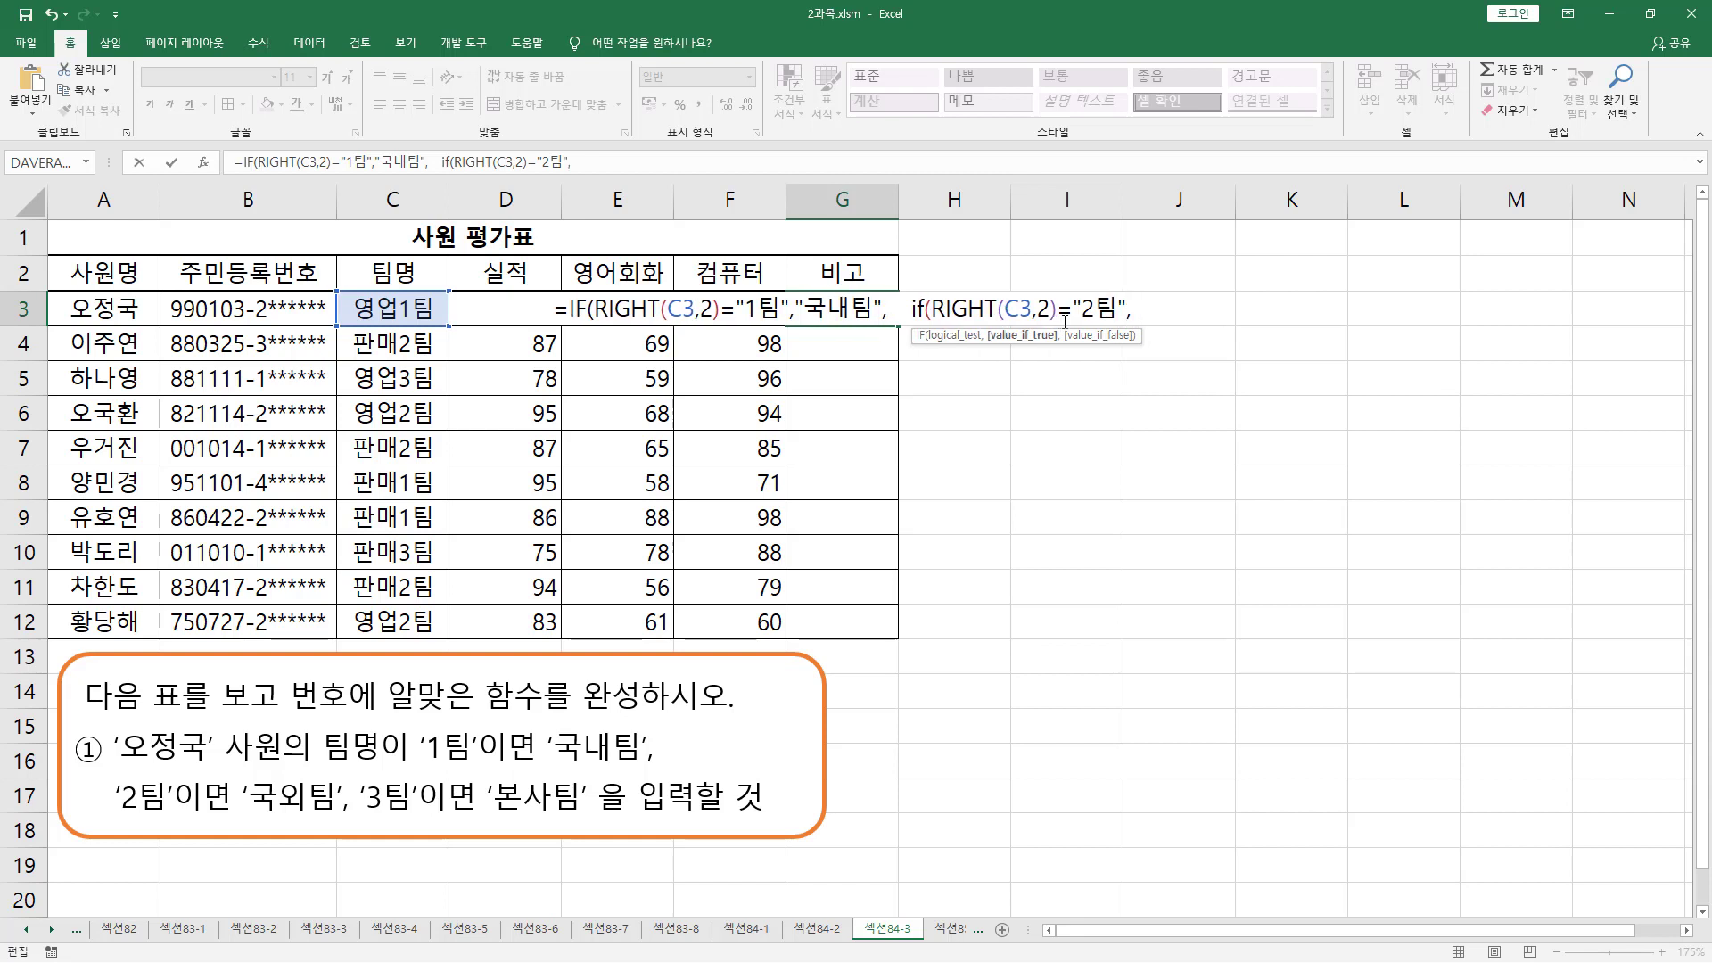
{"action": "type", "text": "\"ㄱㅜㄱㅇㅗㅣㅌㅣㅁ"}
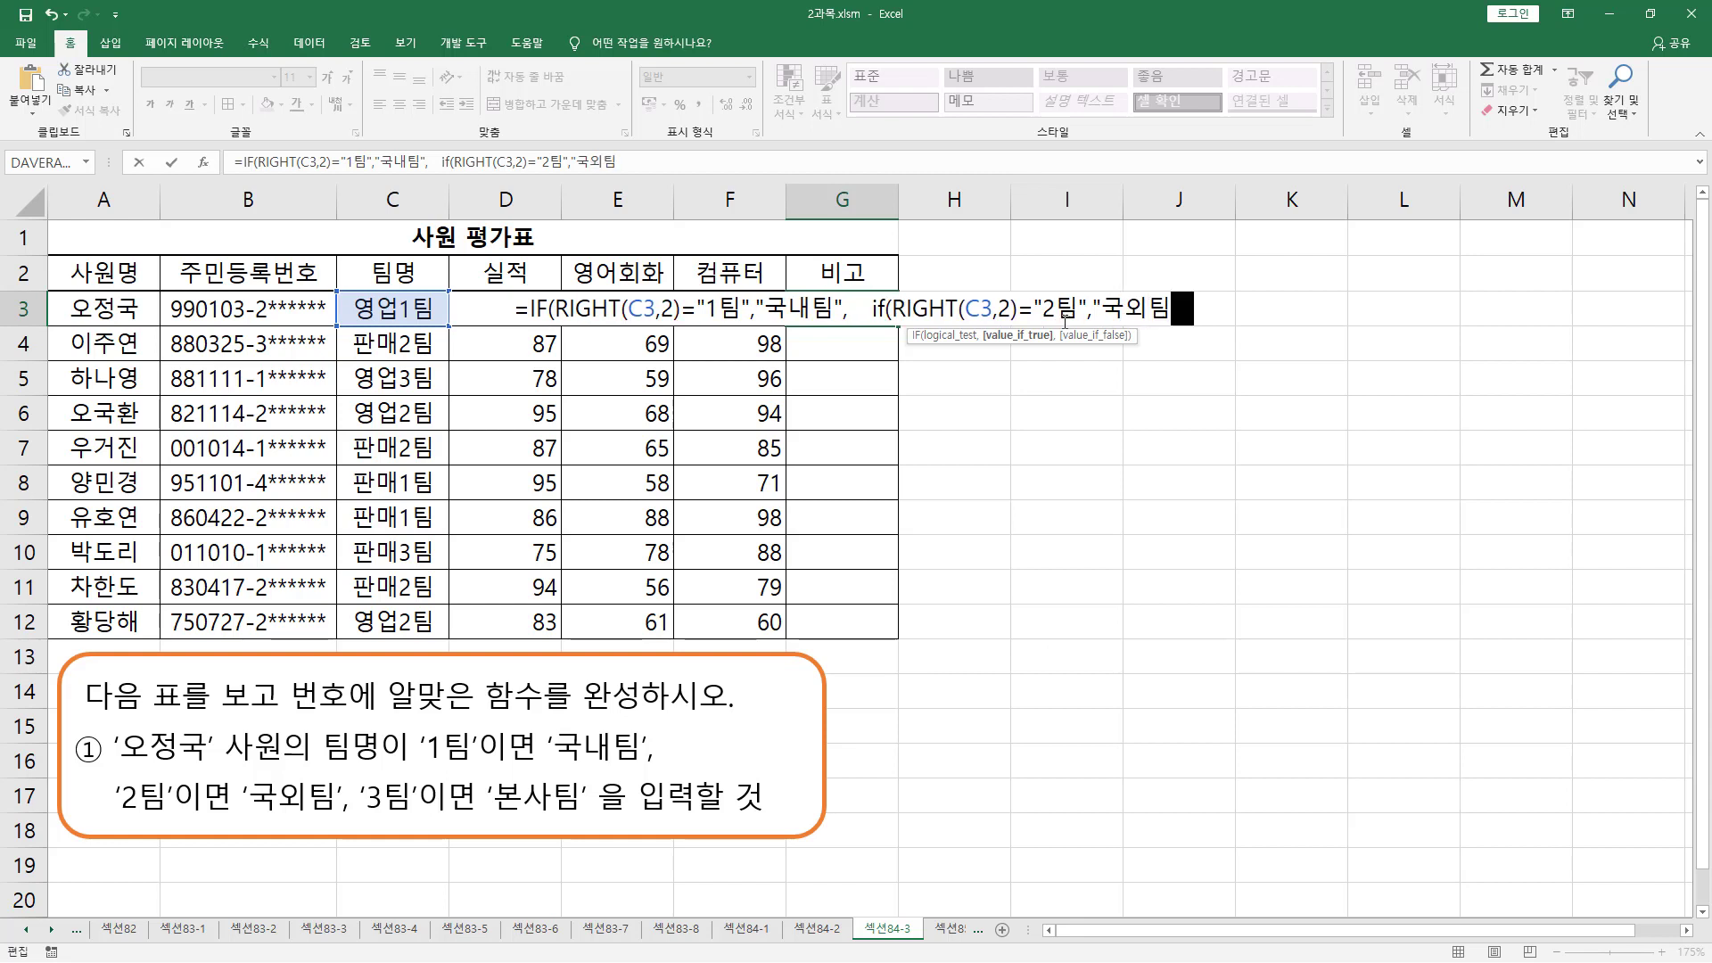
{"action": "type", "text": "\","}
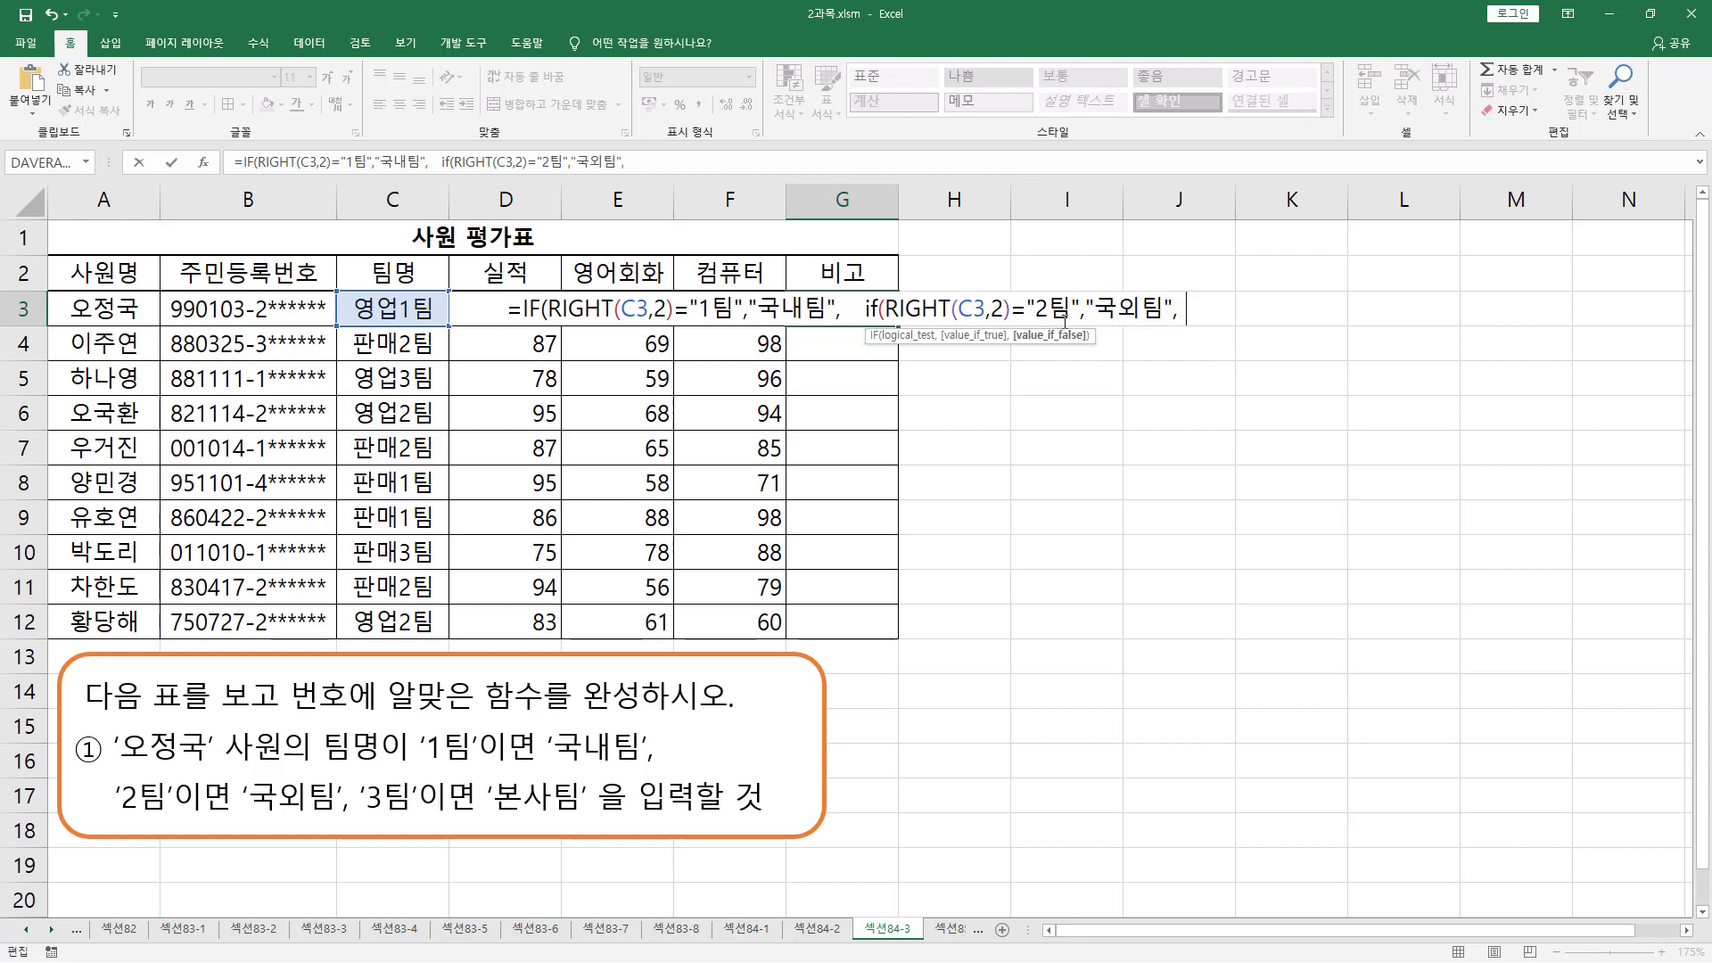
Step: Add "본사팀" as the nested IF's false value, close both functions and enter the formula in G3
{"action": "type", "text": " \""}
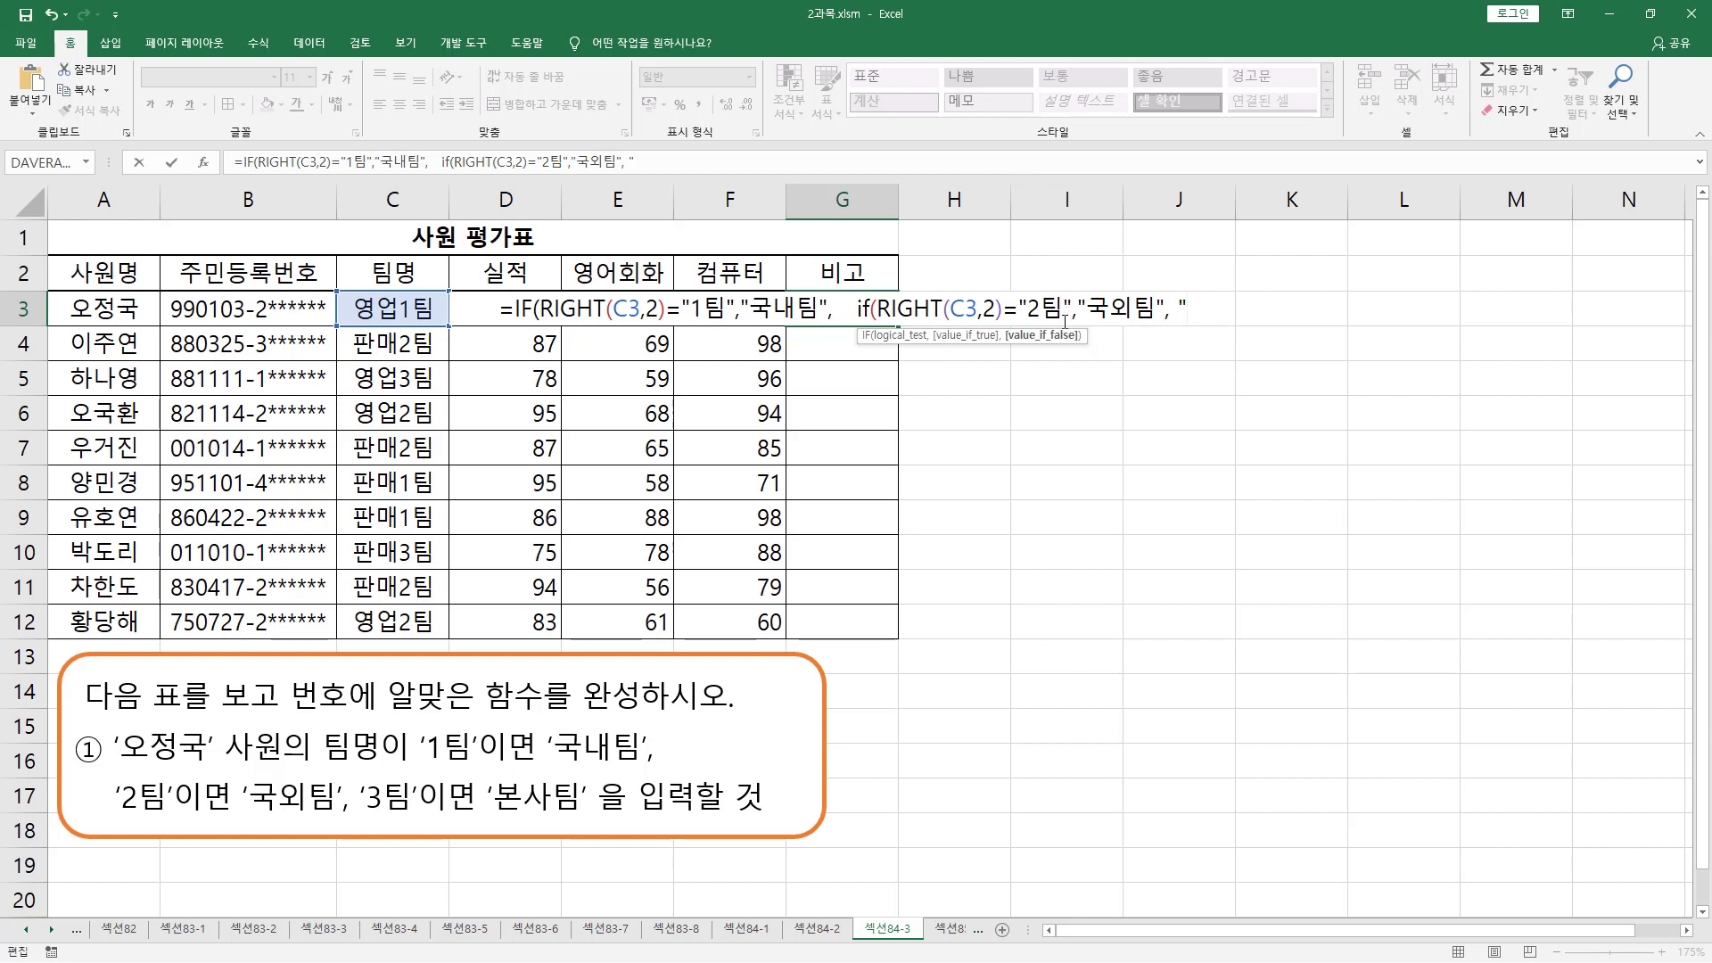
{"action": "type", "text": "분사"}
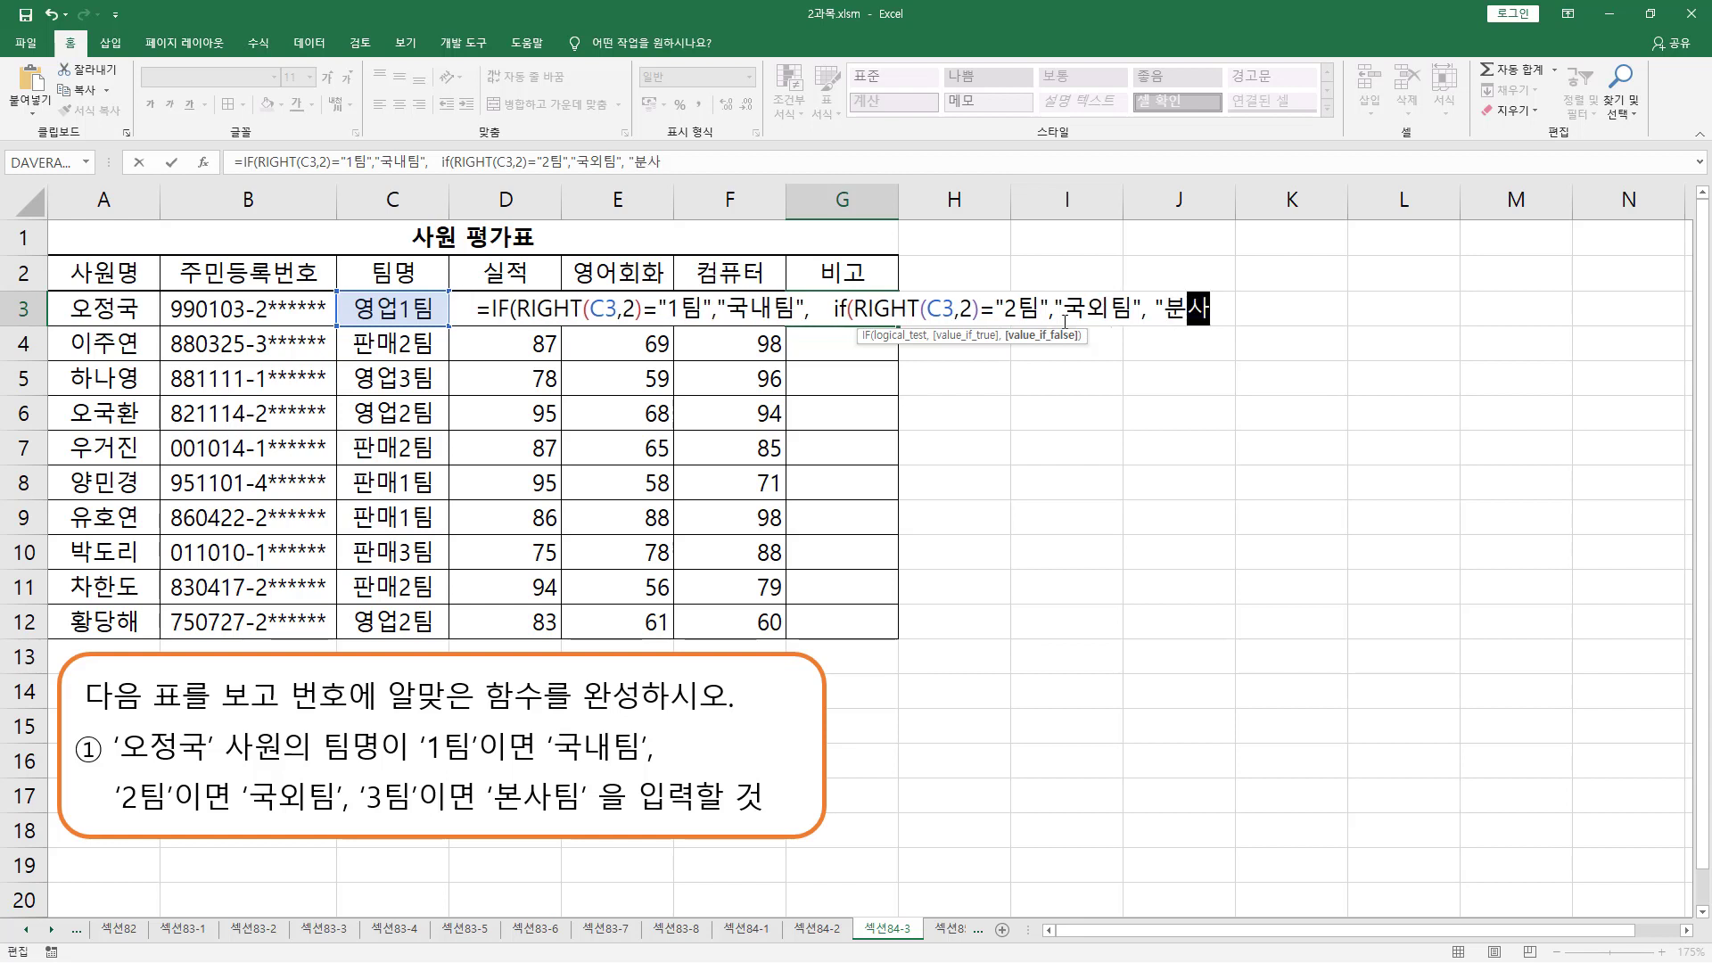
{"action": "type", "text": "팀"}
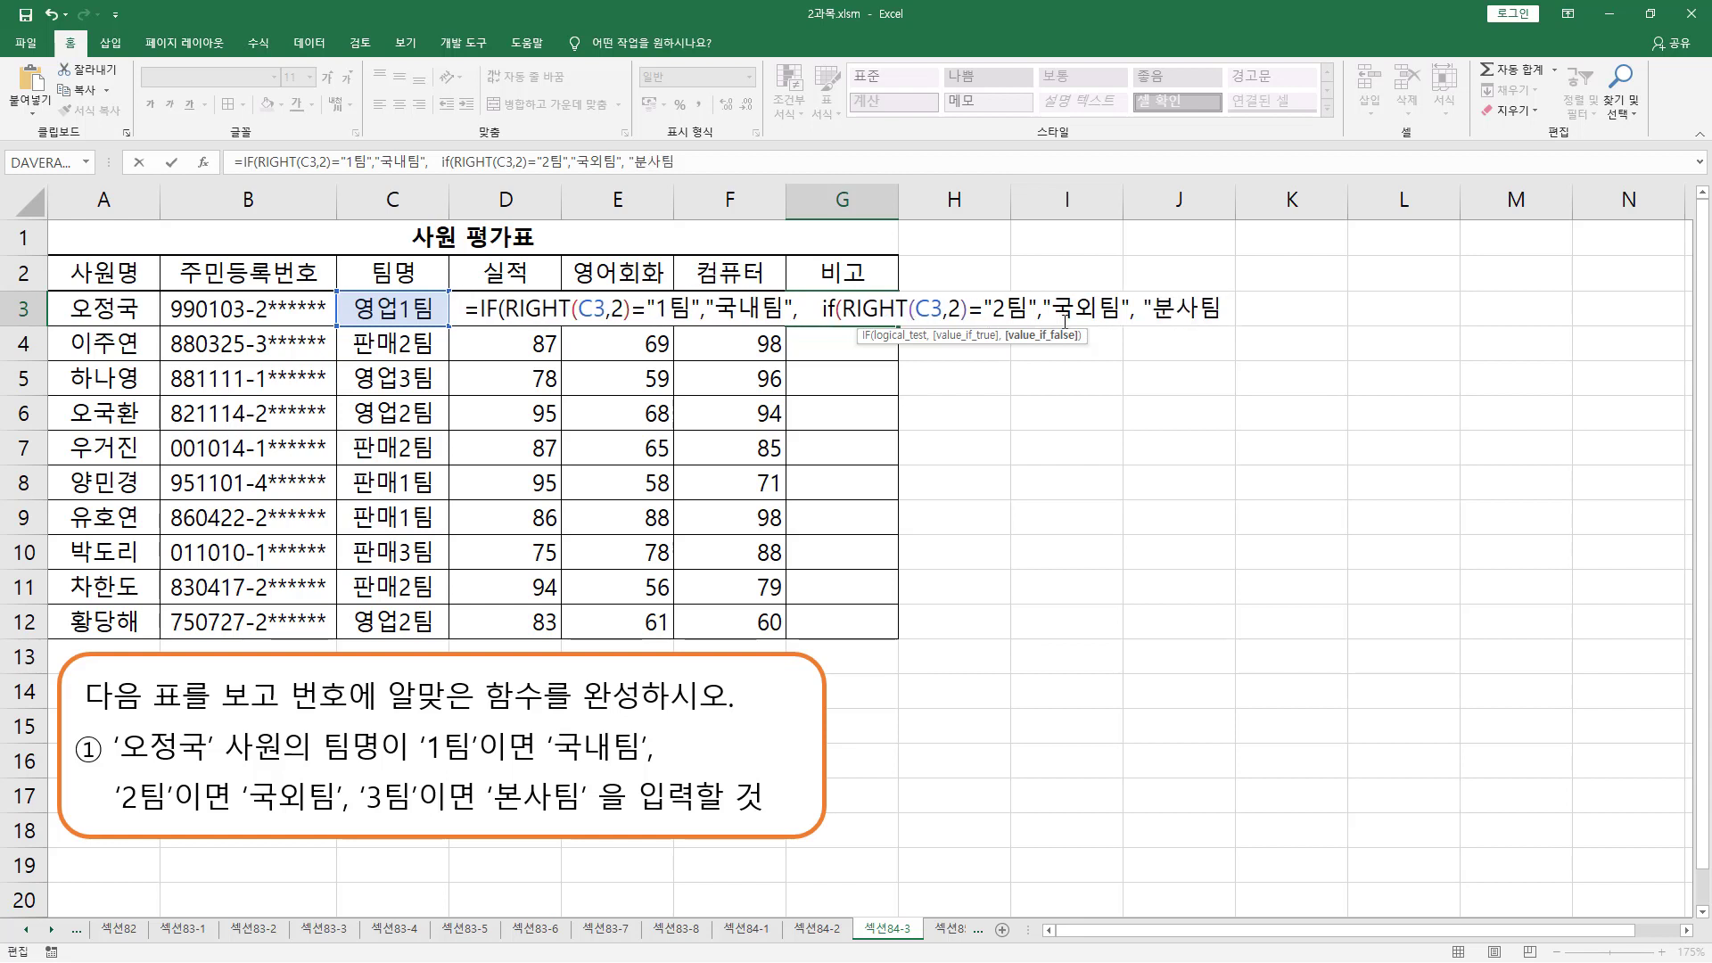
{"action": "key", "text": "BackSpace"}
{"action": "key", "text": "BackSpace"}
{"action": "key", "text": "BackSpace"}
{"action": "type", "text": "본"}
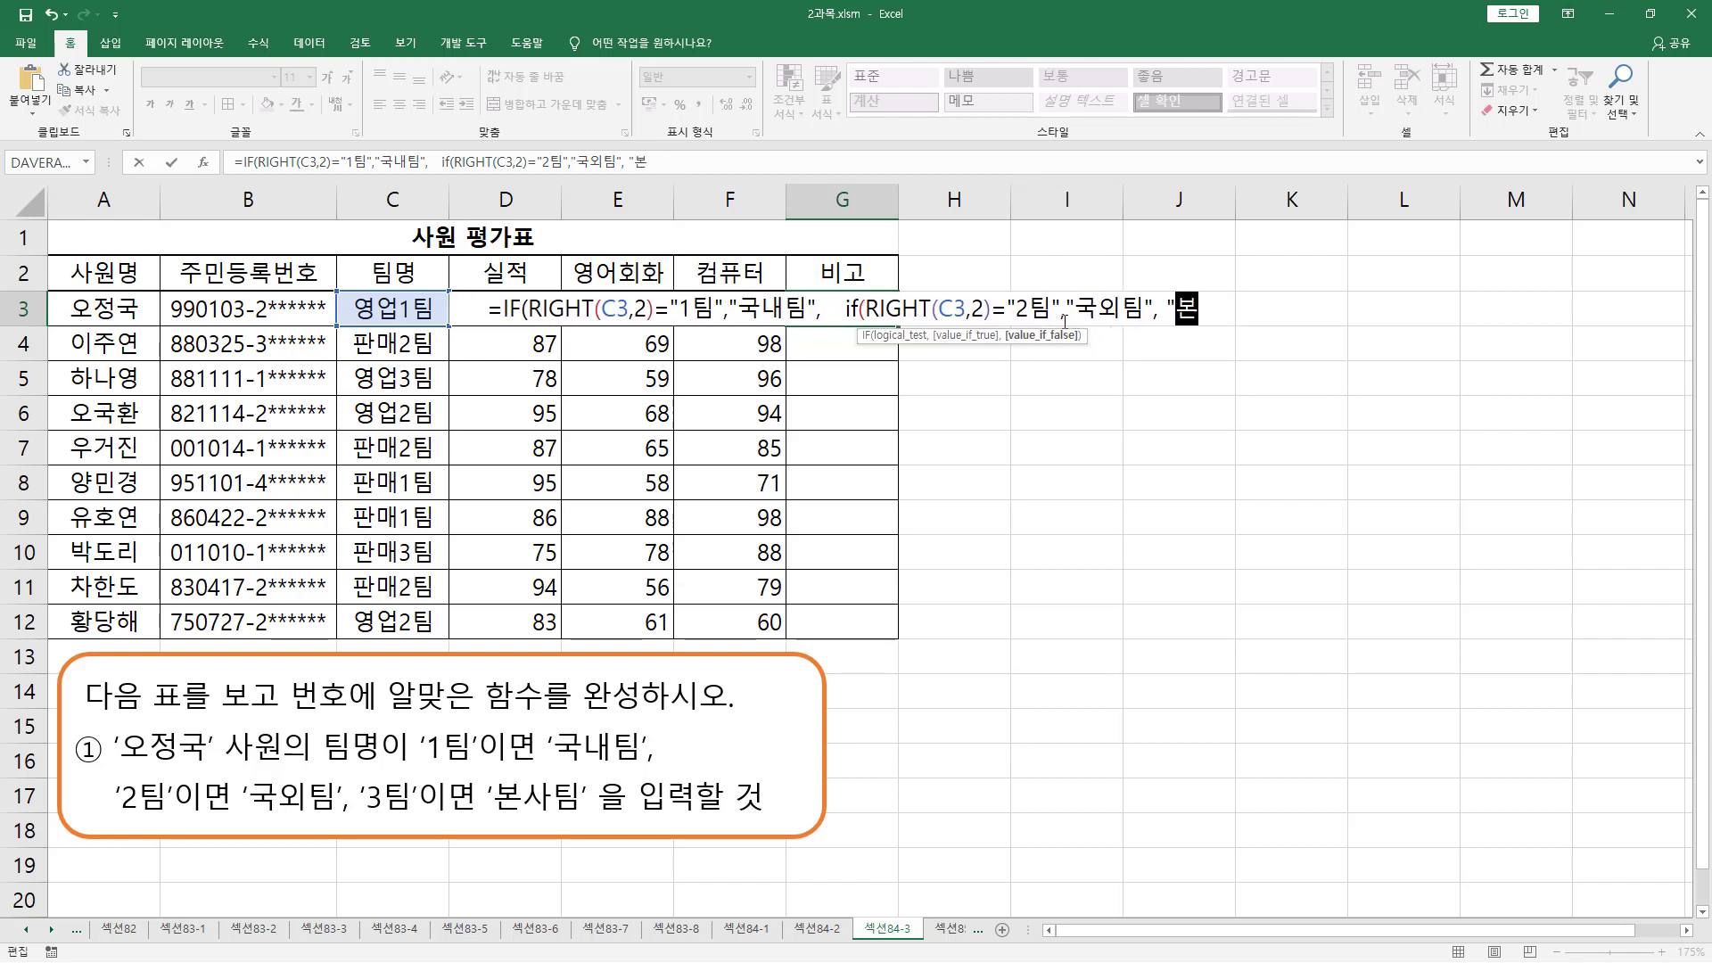
{"action": "type", "text": "사팀\""}
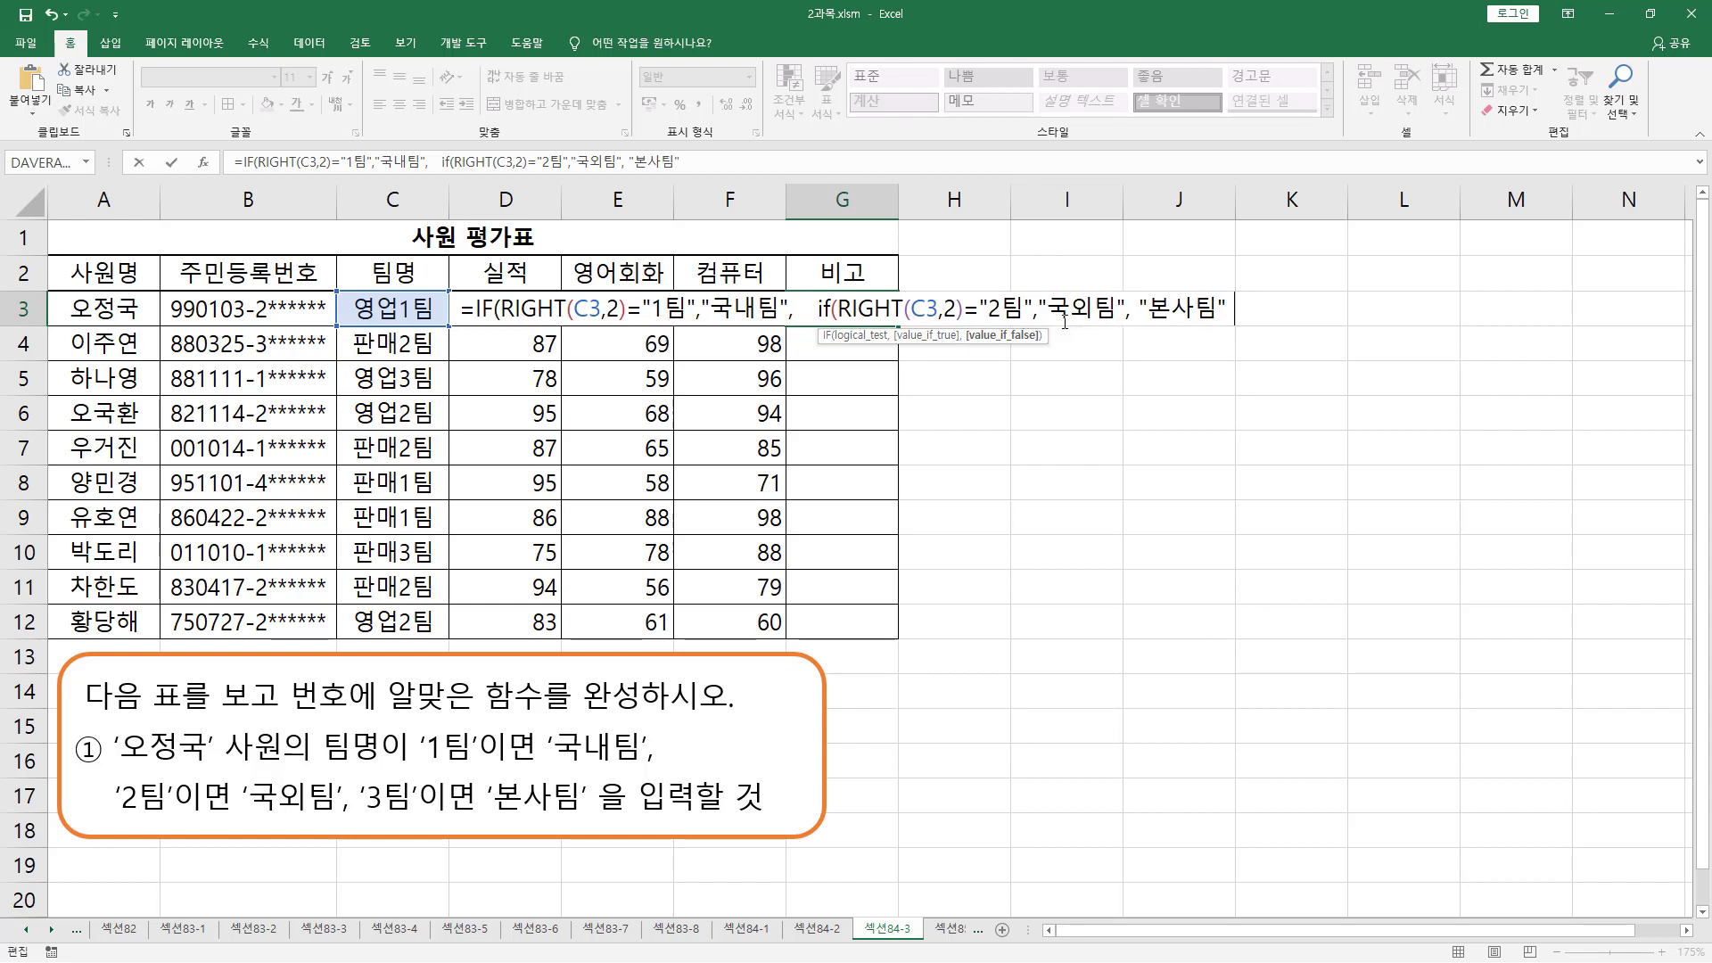
{"action": "type", "text": "))"}
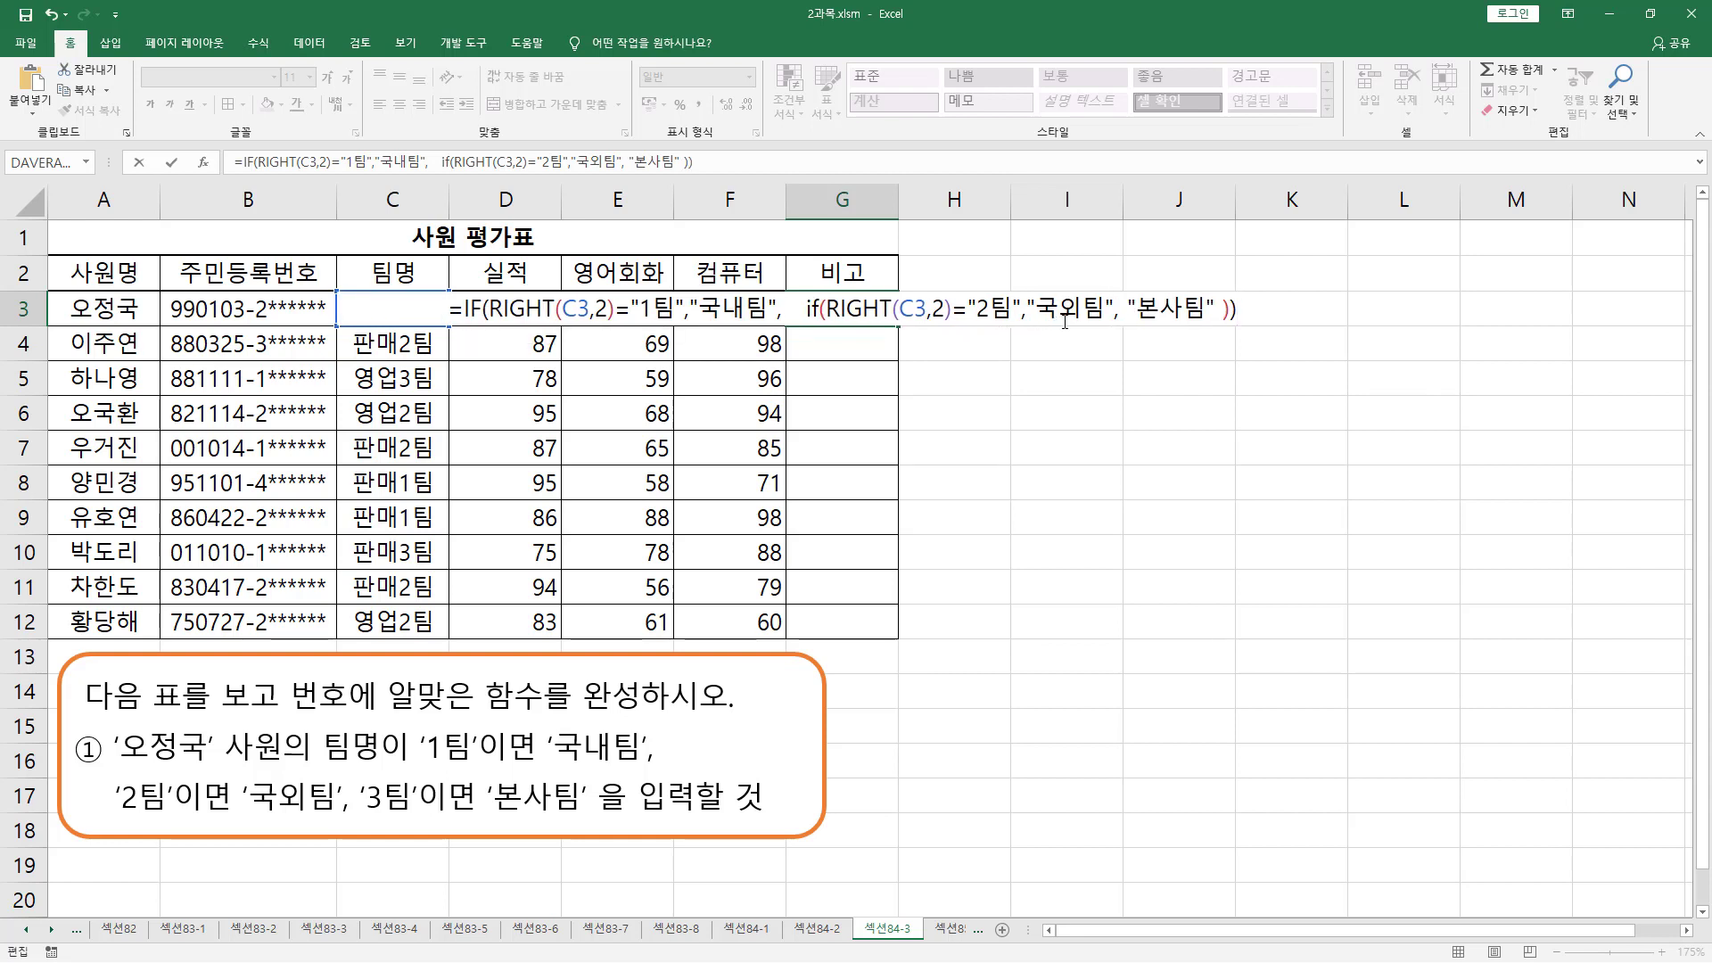
{"action": "key", "text": "Return"}
{"action": "key", "text": "Up"}
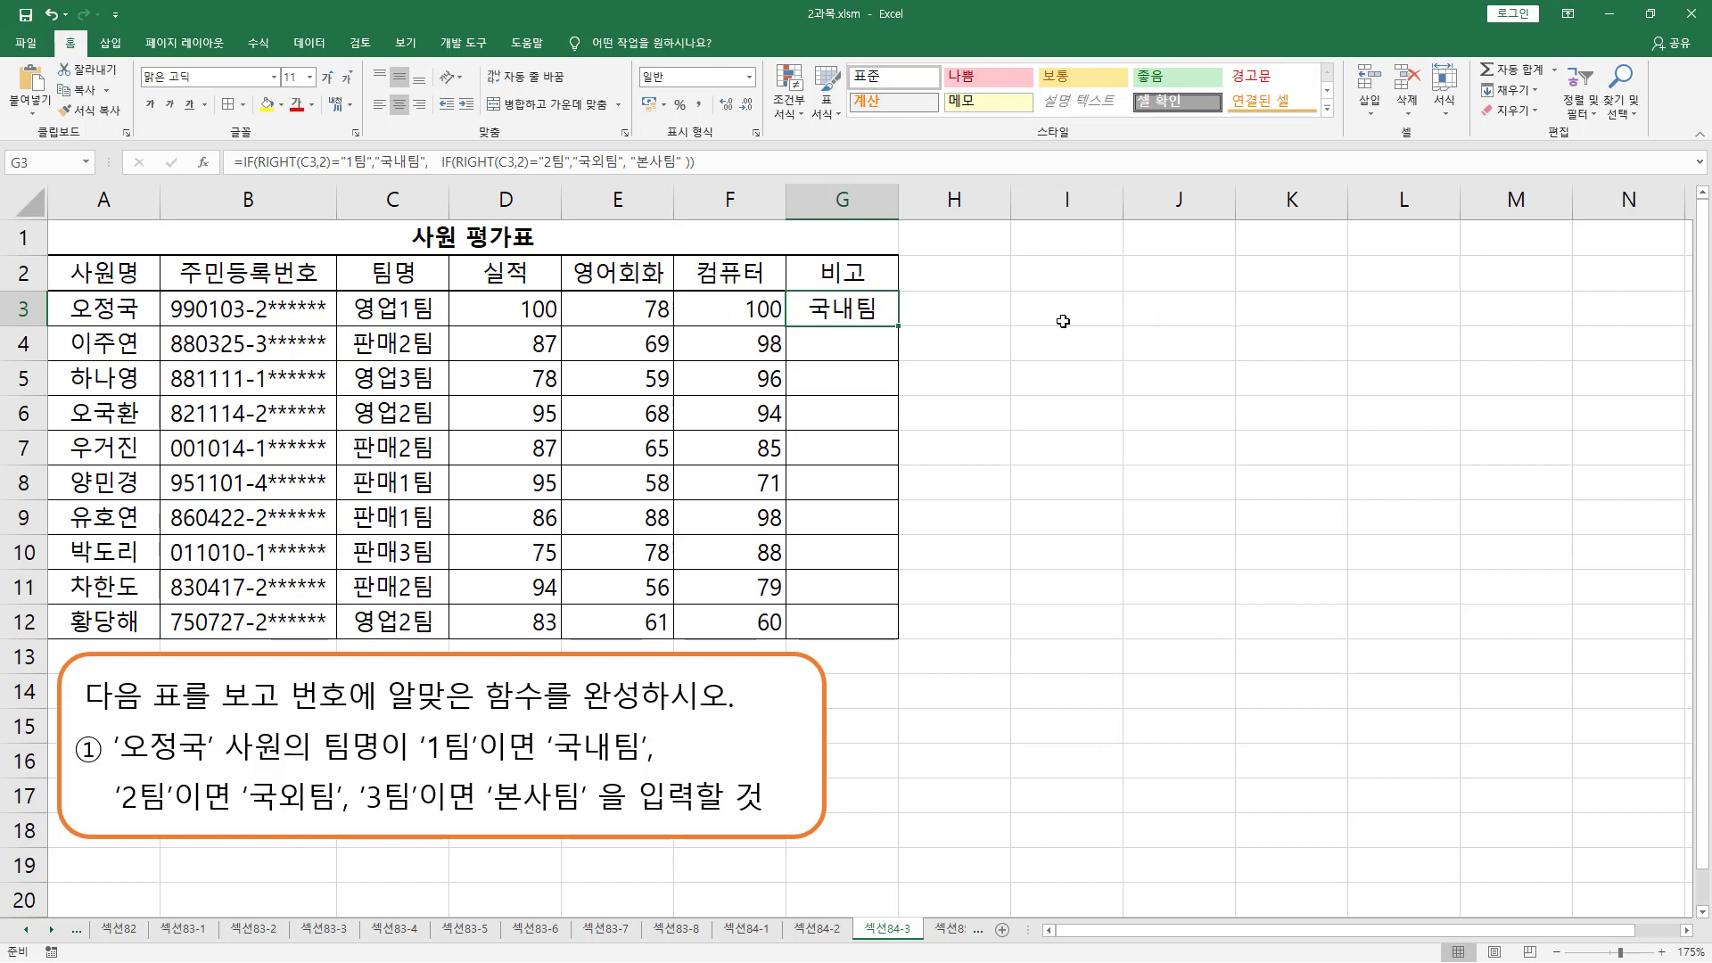
Step: Copy the G3 formula into A19 as plain text with a leading apostrophe
{"action": "left_click_drag", "start_coordinate": [401, 321], "coordinate": [435, 321]}
{"action": "left_click_drag", "start_coordinate": [807, 323], "coordinate": [875, 325]}
{"action": "key", "text": "Escape"}
{"action": "left_click", "coordinate": [819, 307]}
{"action": "double_click", "coordinate": [829, 312]}
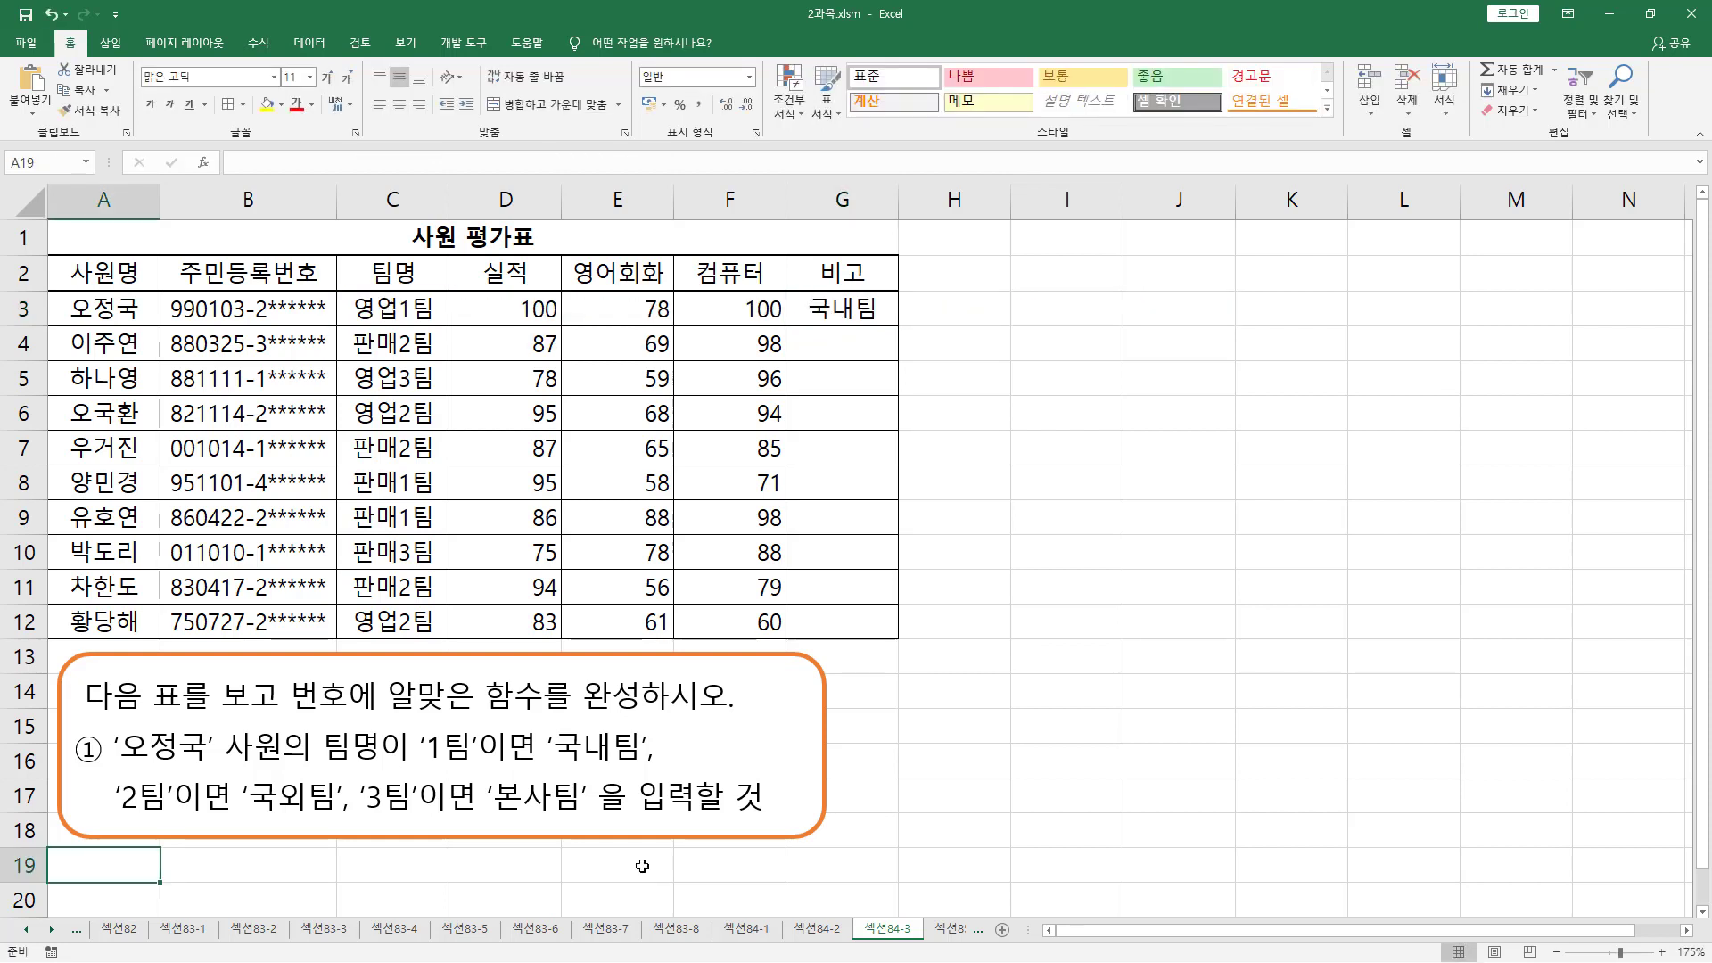
{"action": "type", "text": "'"}
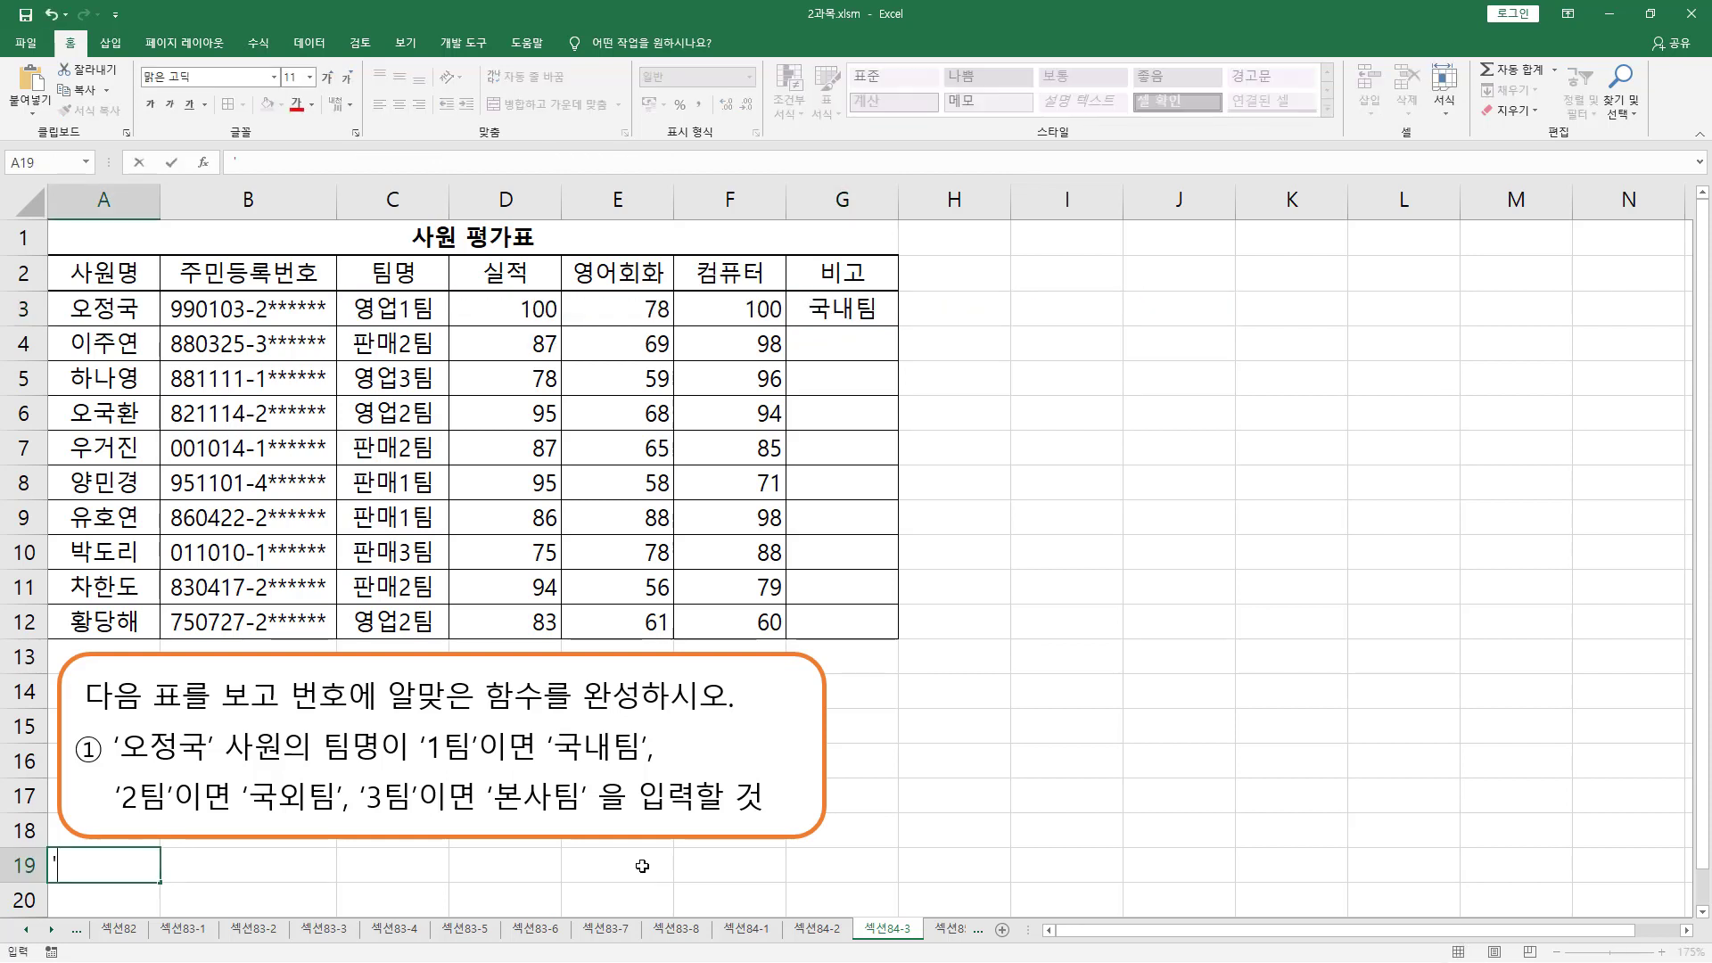
{"action": "type", "text": "=IF(RIGHT(C3,2)=\"1팀\",\"국내팀\",   IF(RIGHT(C3,2)=\"2팀\",\"국외팀\", \"본사팀\" ))"}
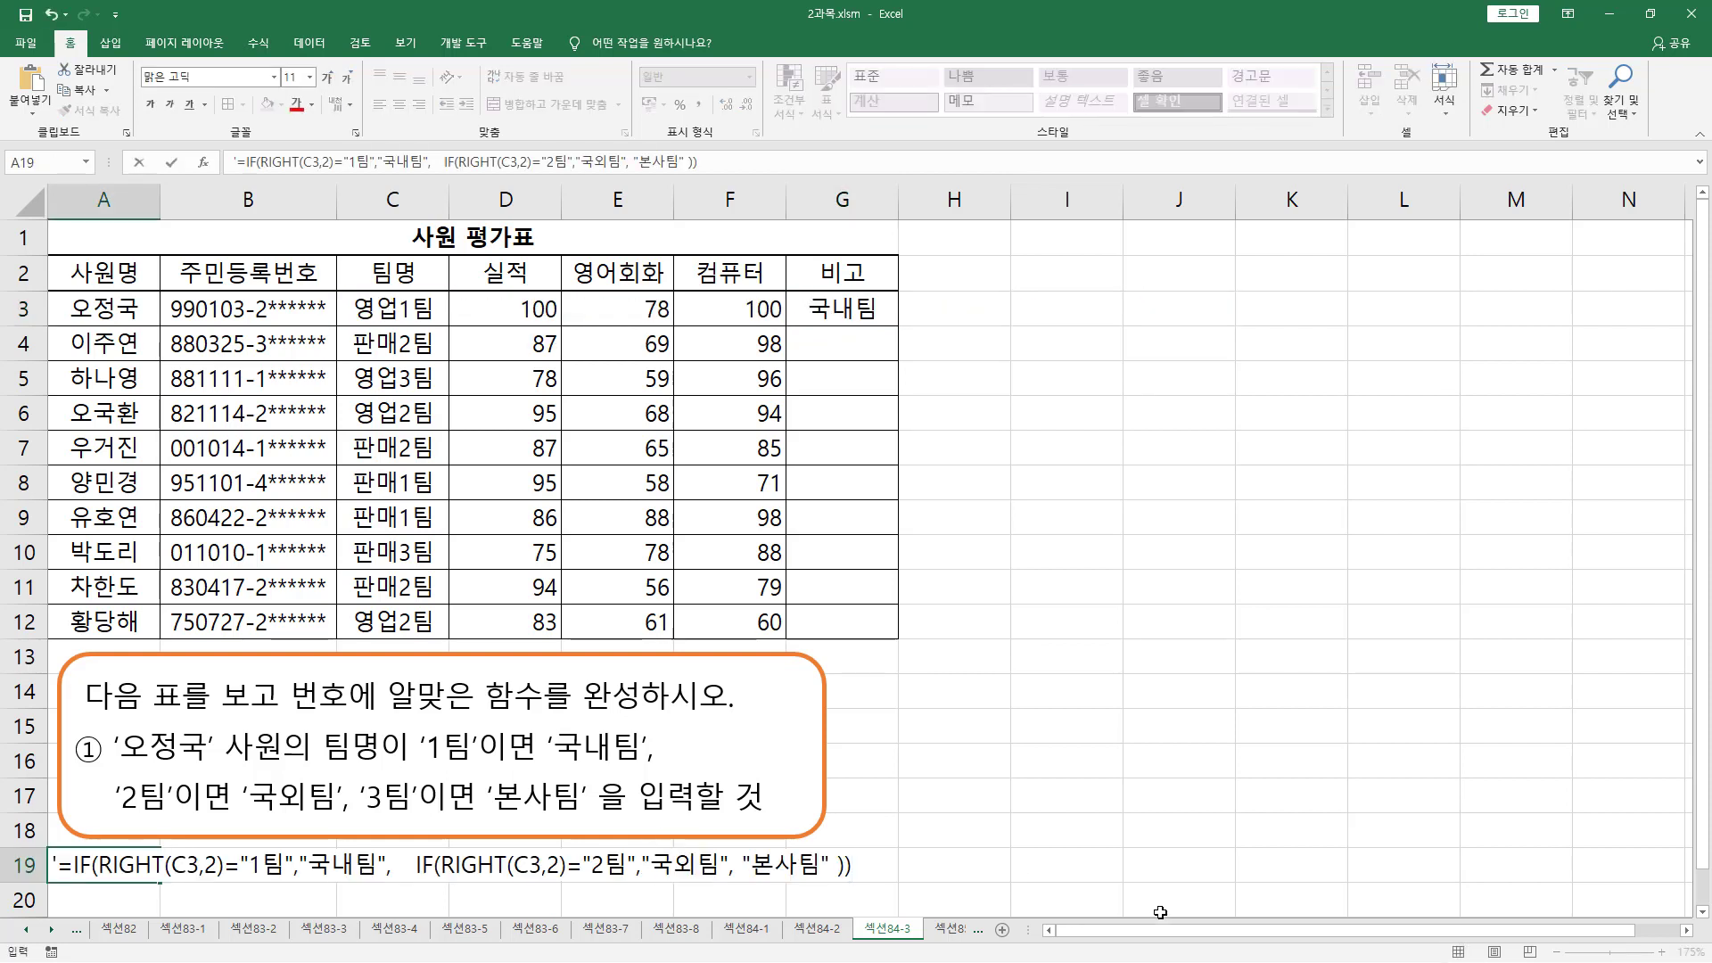
{"action": "left_click", "coordinate": [1065, 804]}
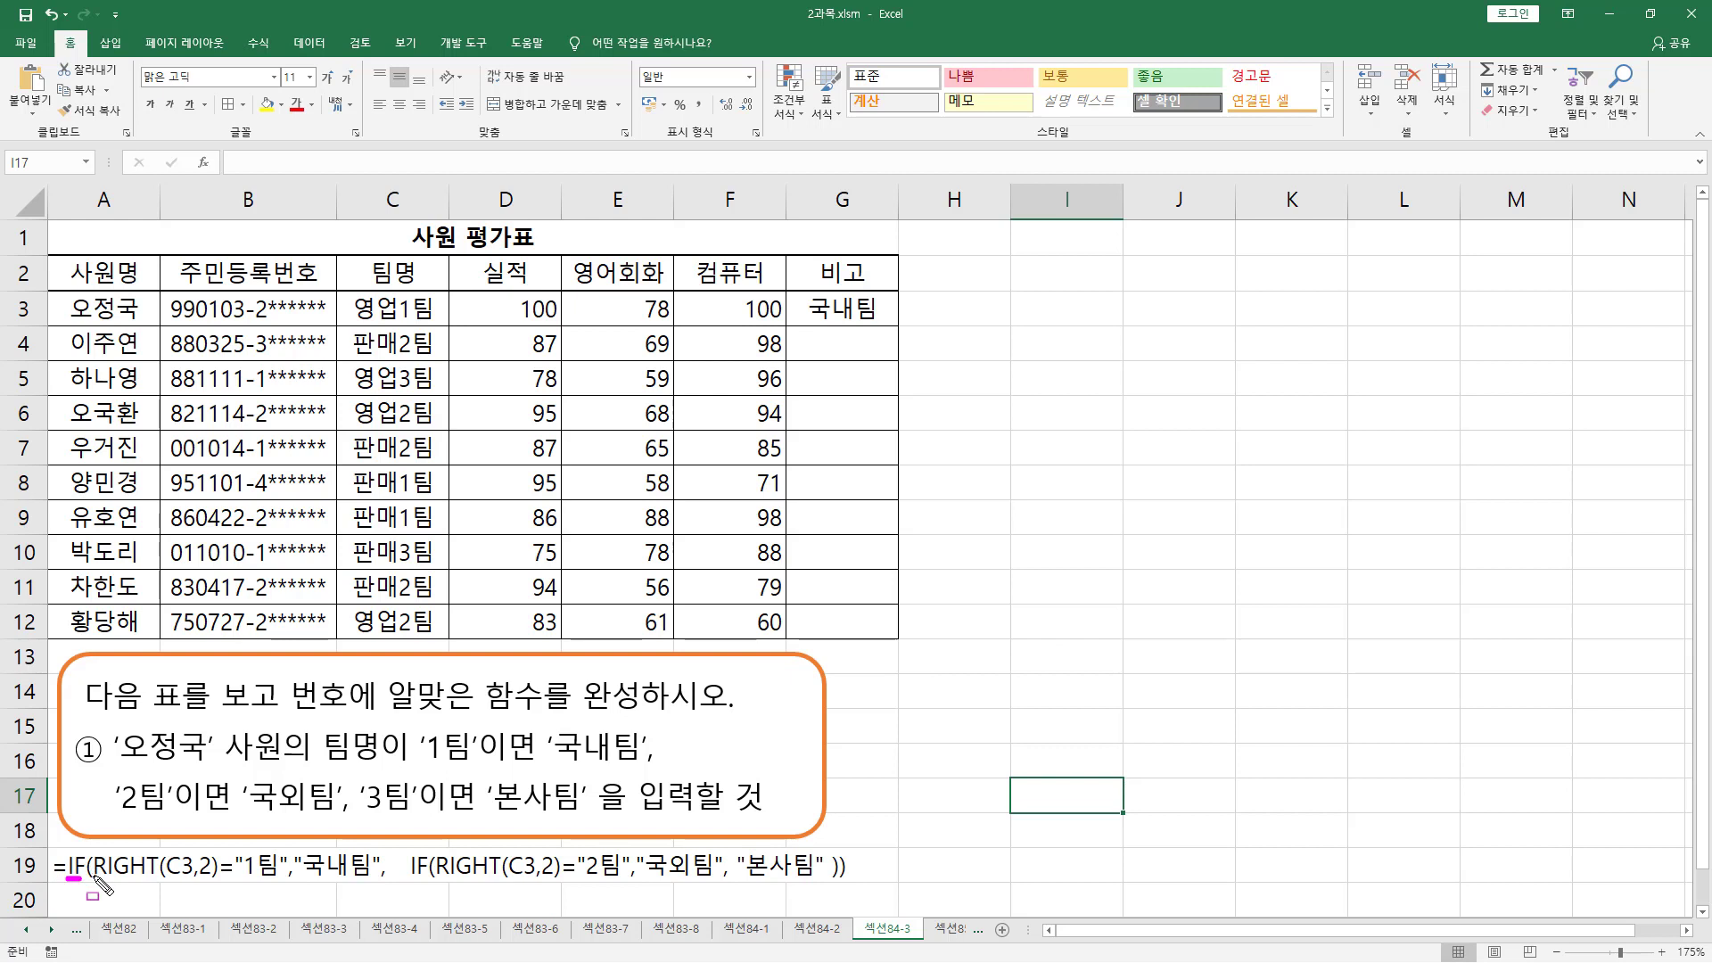
Step: Examine the formula text in A19 argument by argument, including the nested IF's test, true value and false value
{"action": "left_click_drag", "start_coordinate": [96, 880], "coordinate": [860, 887]}
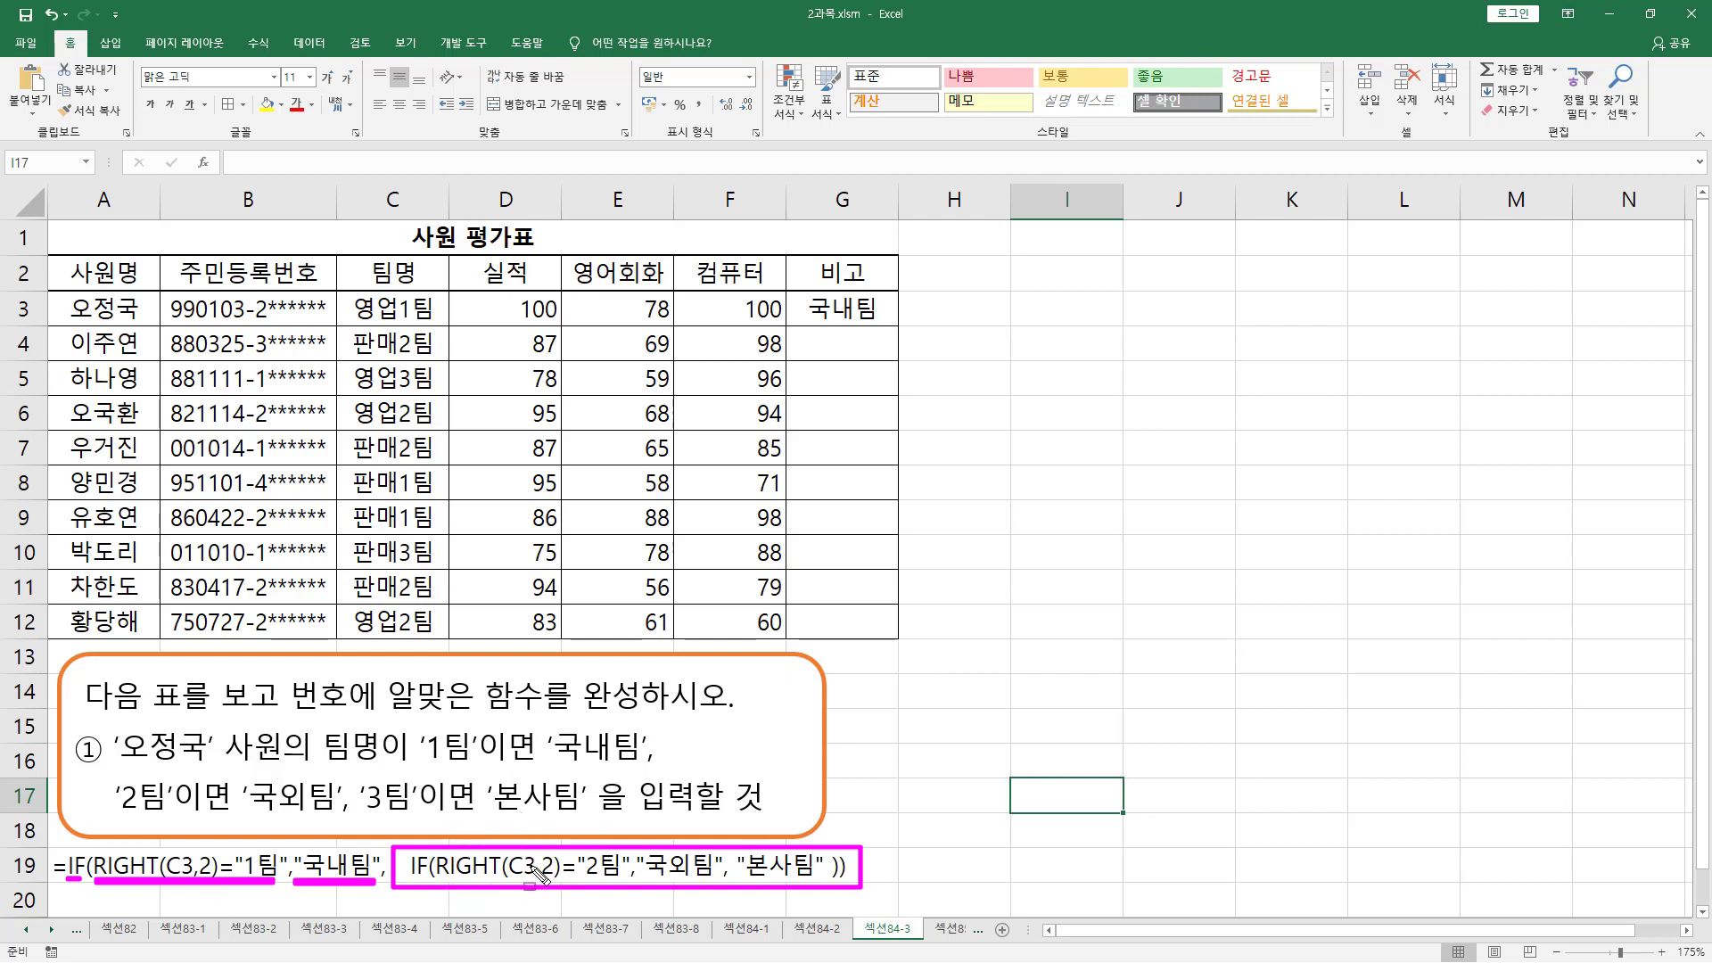
{"action": "left_click_drag", "start_coordinate": [403, 878], "coordinate": [416, 878]}
{"action": "mouse_move", "coordinate": [435, 844]}
{"action": "left_mouse_down"}
{"action": "mouse_move", "coordinate": [475, 890]}
{"action": "mouse_move", "coordinate": [629, 890]}
{"action": "mouse_move", "coordinate": [627, 905]}
{"action": "left_mouse_up"}
{"action": "mouse_move", "coordinate": [643, 835]}
{"action": "left_mouse_down"}
{"action": "mouse_move", "coordinate": [671, 890]}
{"action": "mouse_move", "coordinate": [717, 906]}
{"action": "left_mouse_up"}
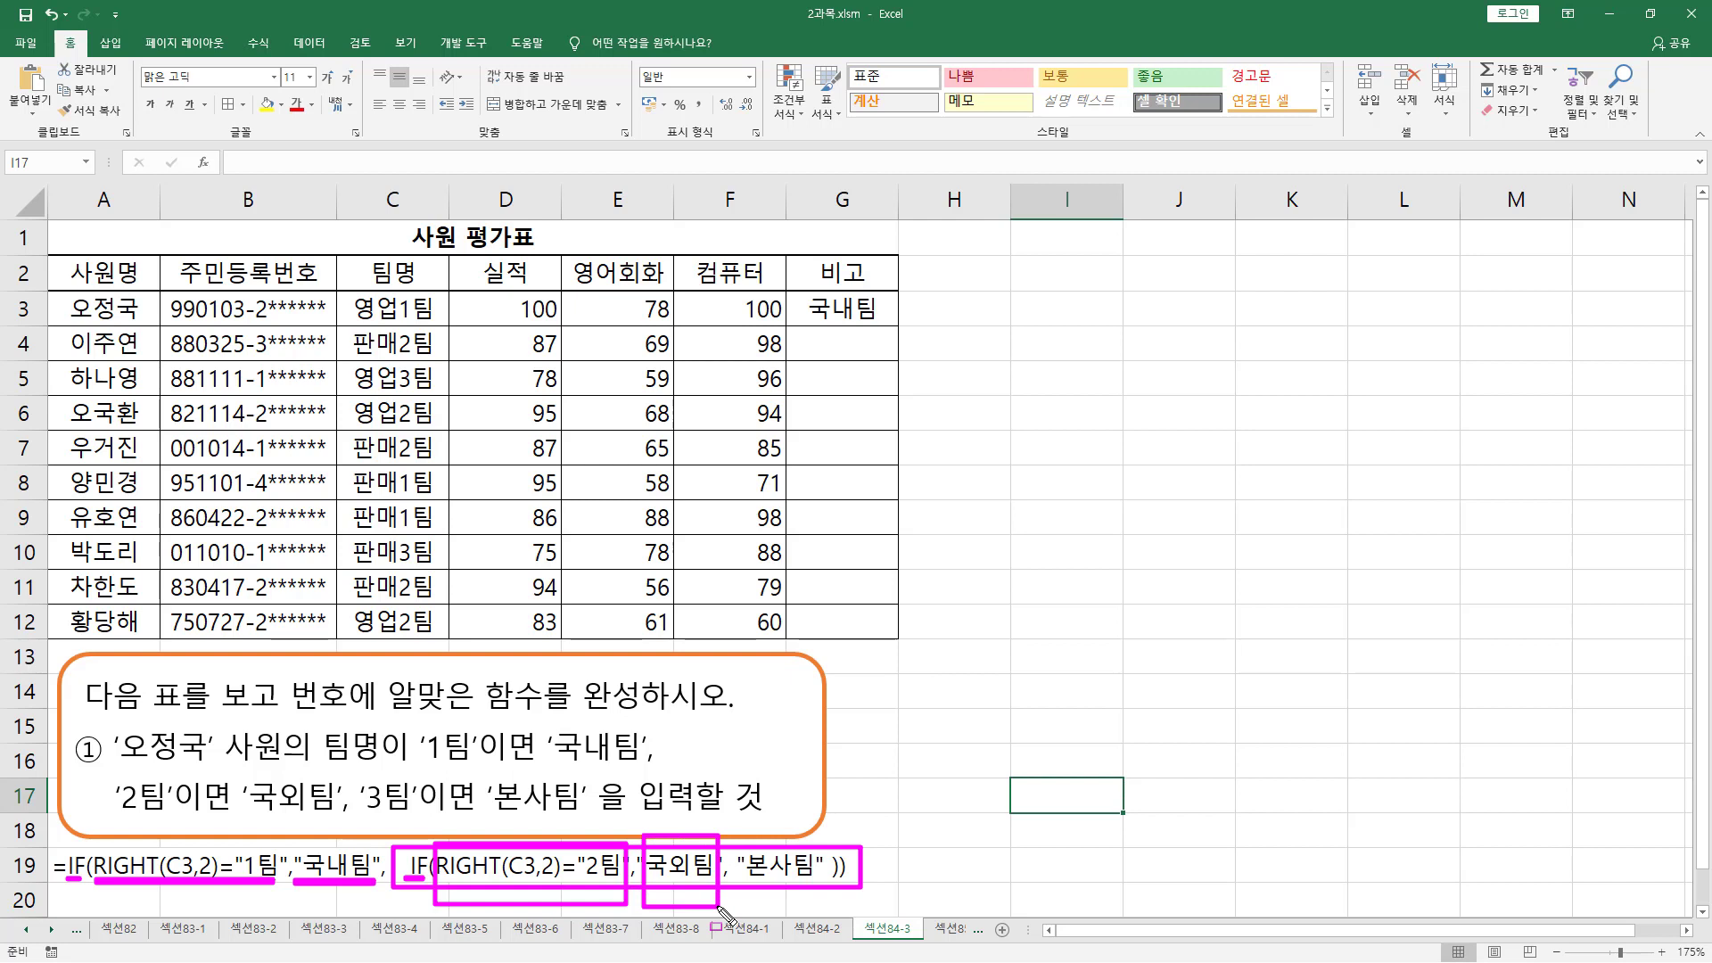
{"action": "mouse_move", "coordinate": [738, 831]}
{"action": "left_mouse_down"}
{"action": "mouse_move", "coordinate": [747, 858]}
{"action": "mouse_move", "coordinate": [823, 896]}
{"action": "left_mouse_up"}
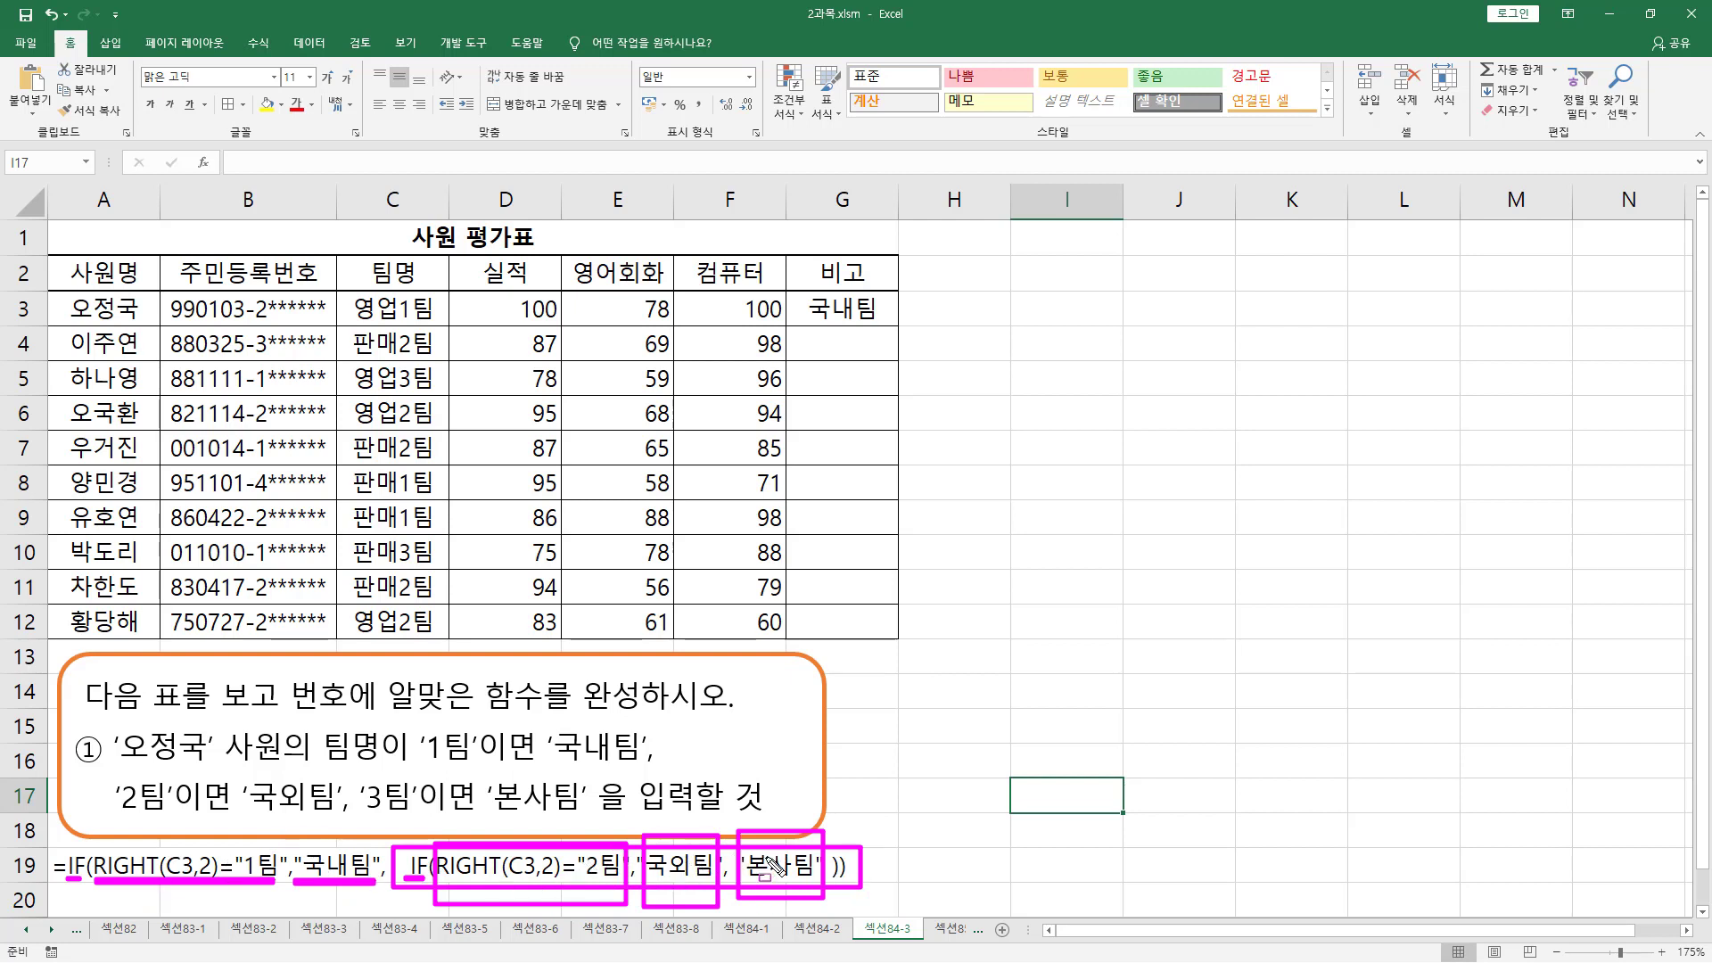
{"action": "key", "text": "Escape"}
Step: Fill the nested IF formula from G3 down through G5
{"action": "left_click", "coordinate": [838, 317]}
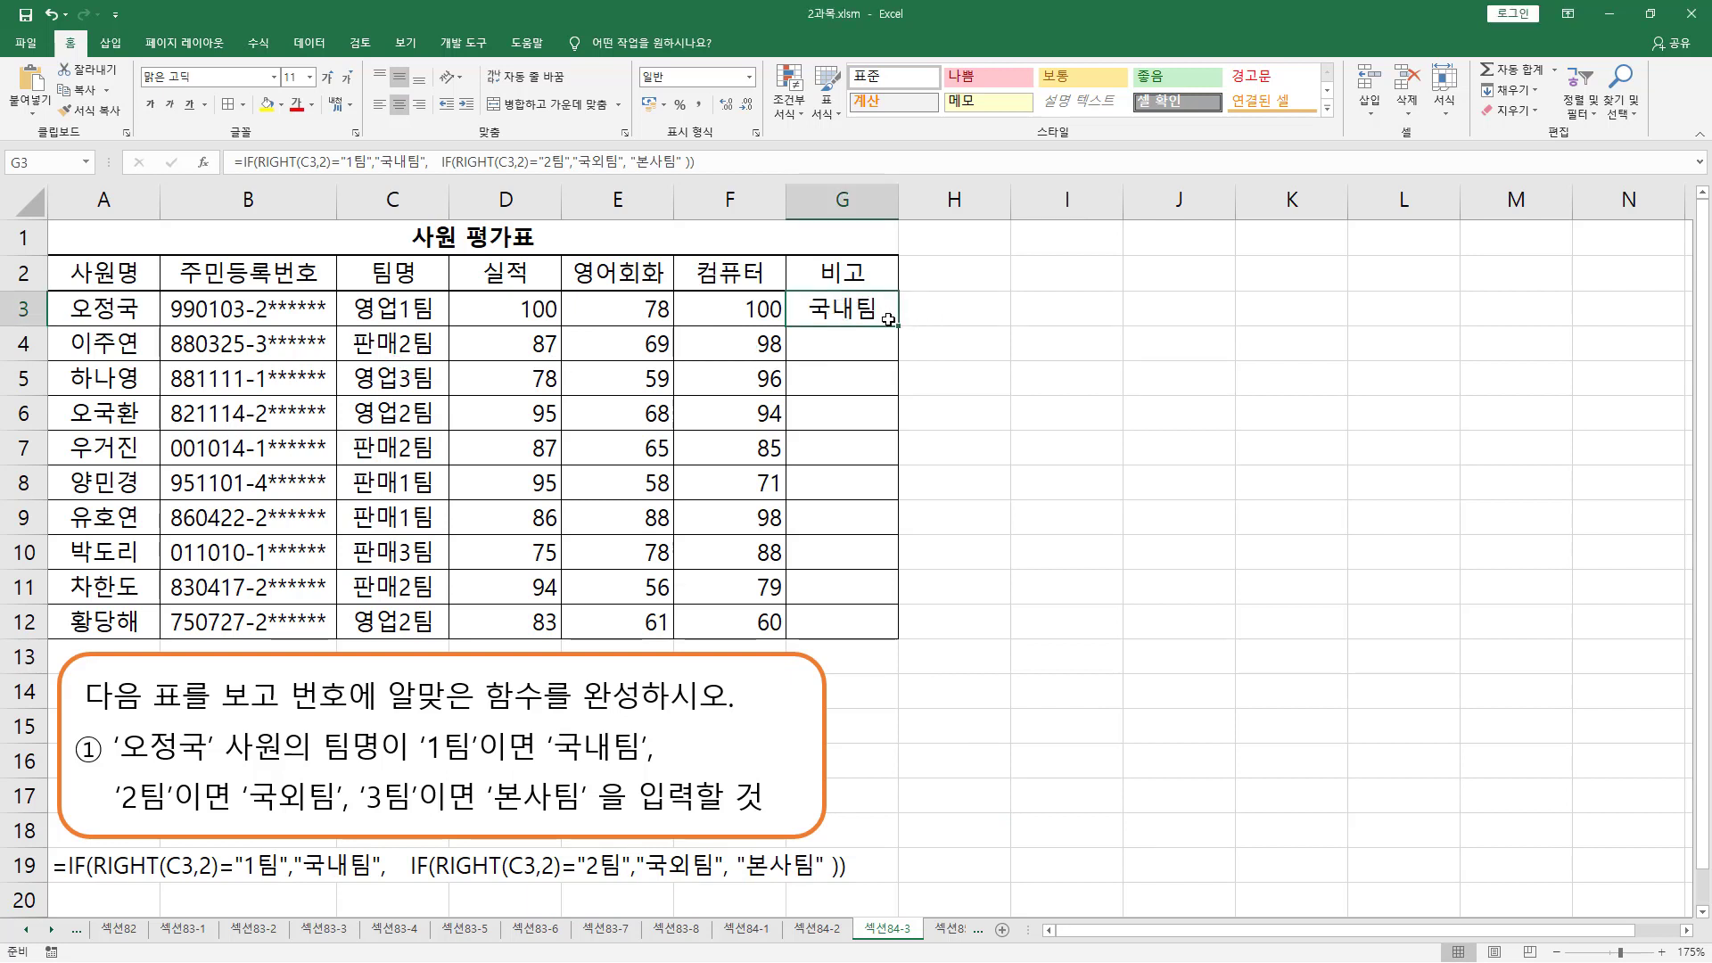
{"action": "left_click_drag", "start_coordinate": [900, 327], "coordinate": [901, 356]}
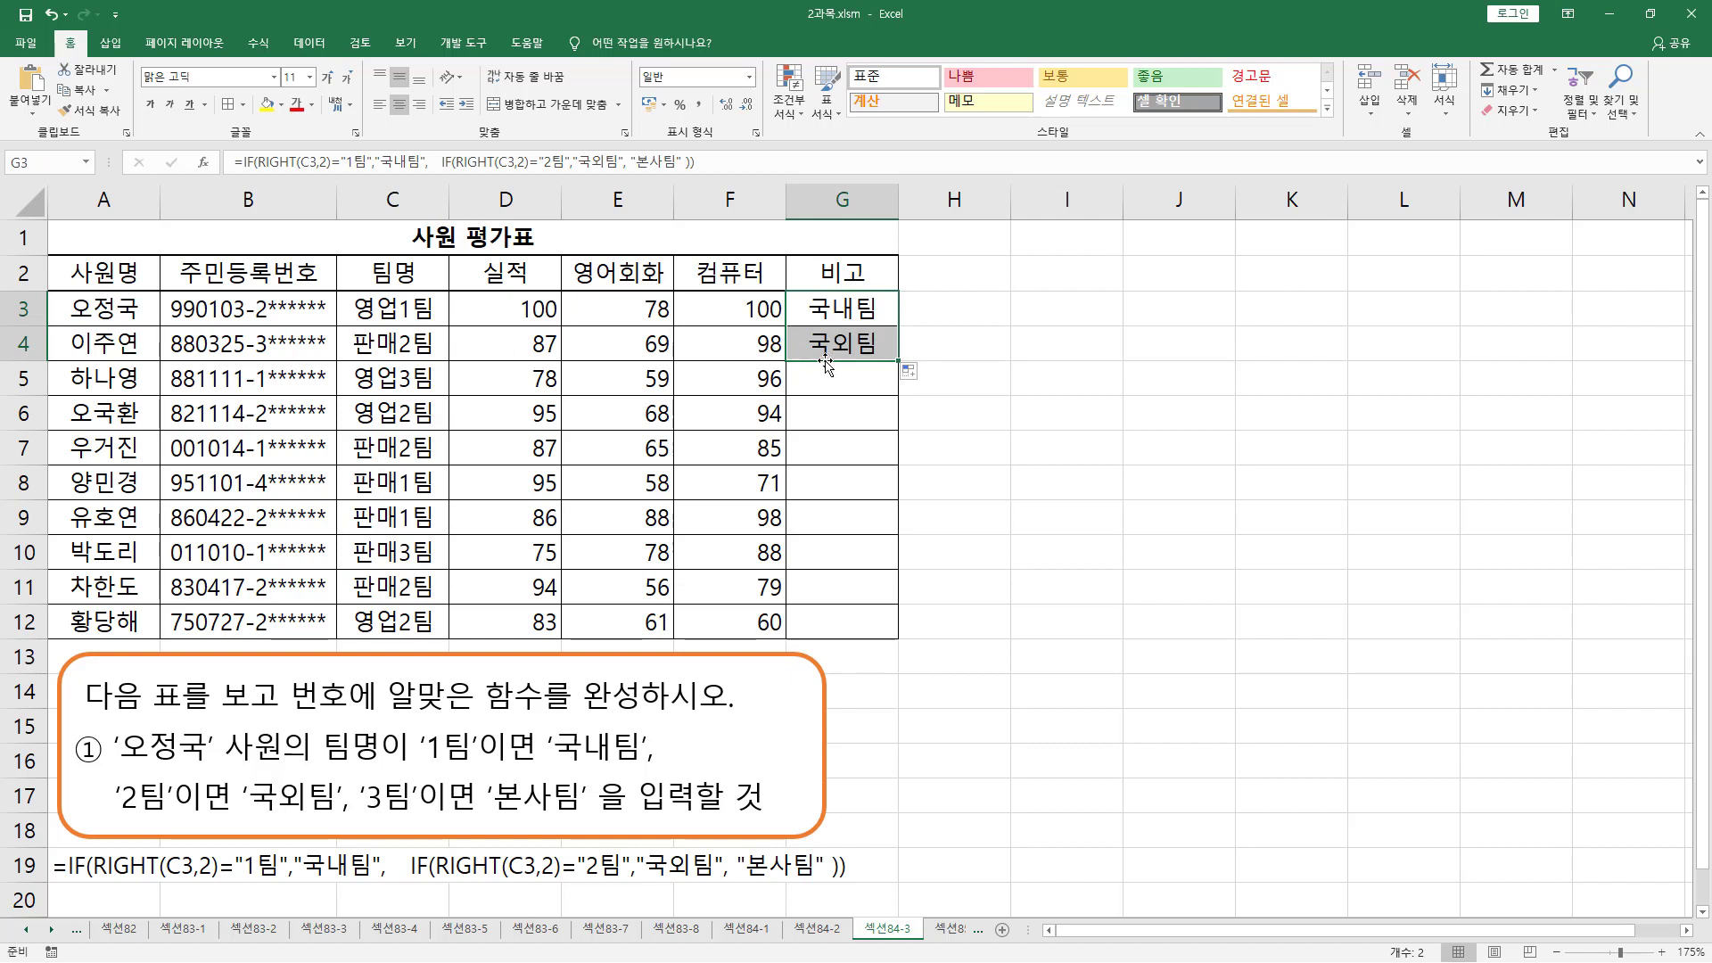
{"action": "left_click_drag", "start_coordinate": [901, 361], "coordinate": [896, 395]}
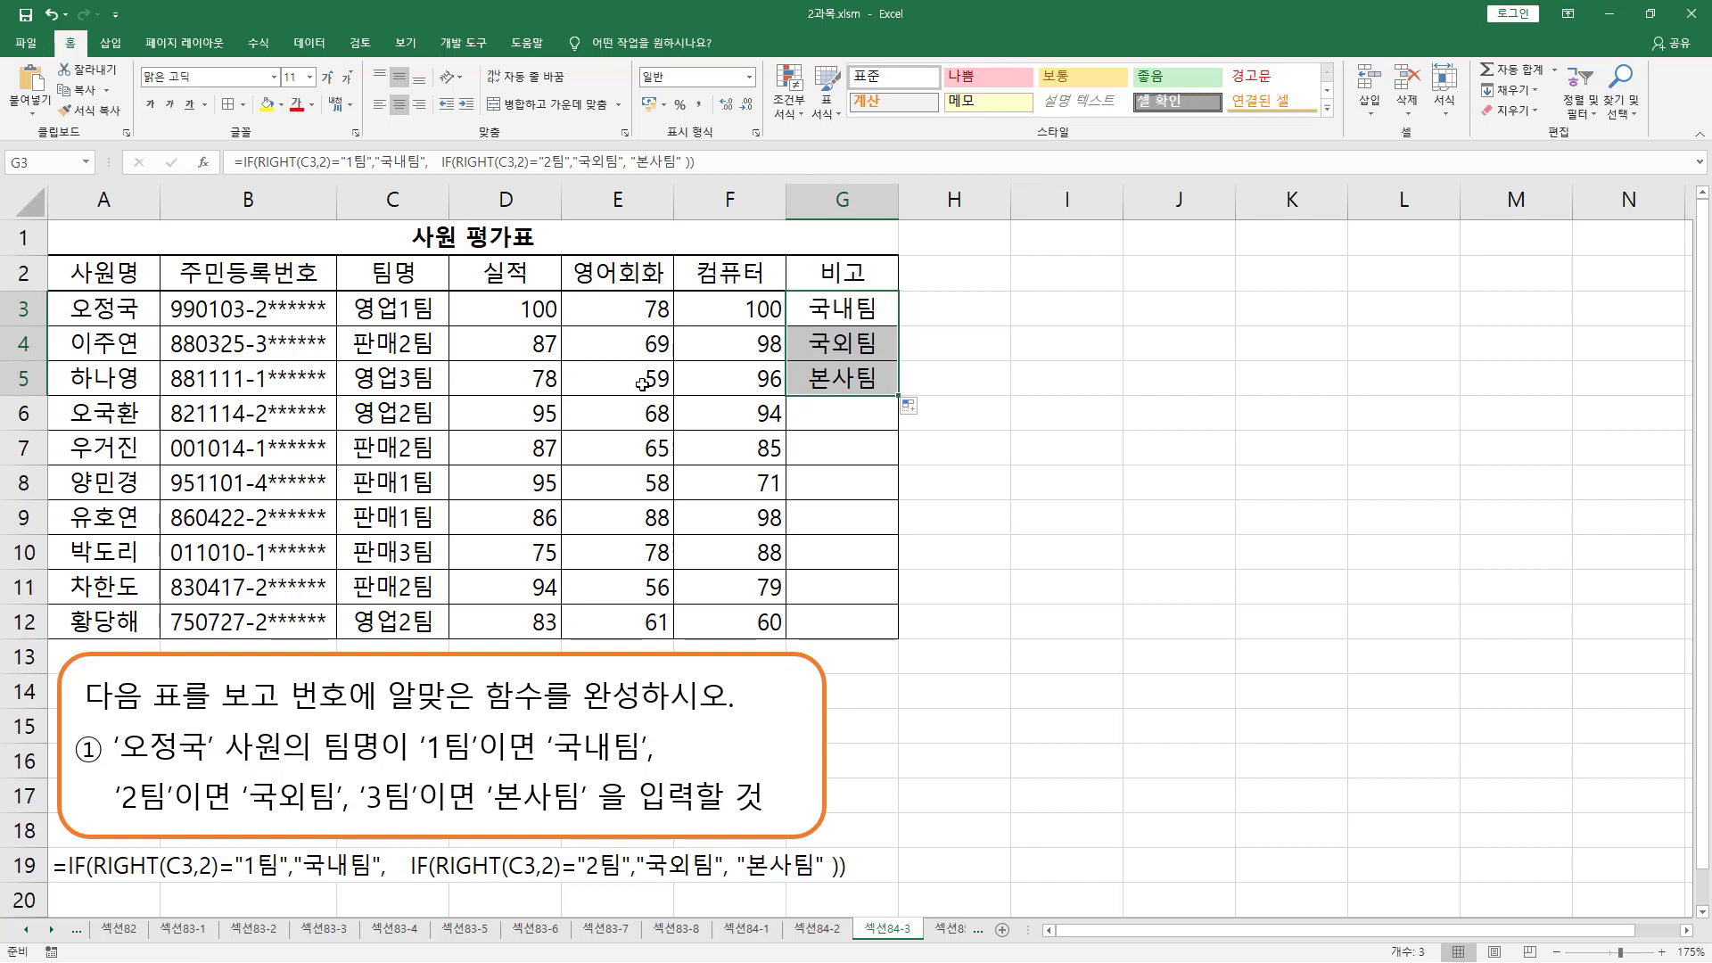
Step: Clear the formula copied into G5 and check the 비고 results in G3 and G4
{"action": "left_click", "coordinate": [848, 379]}
{"action": "key", "text": "Delete"}
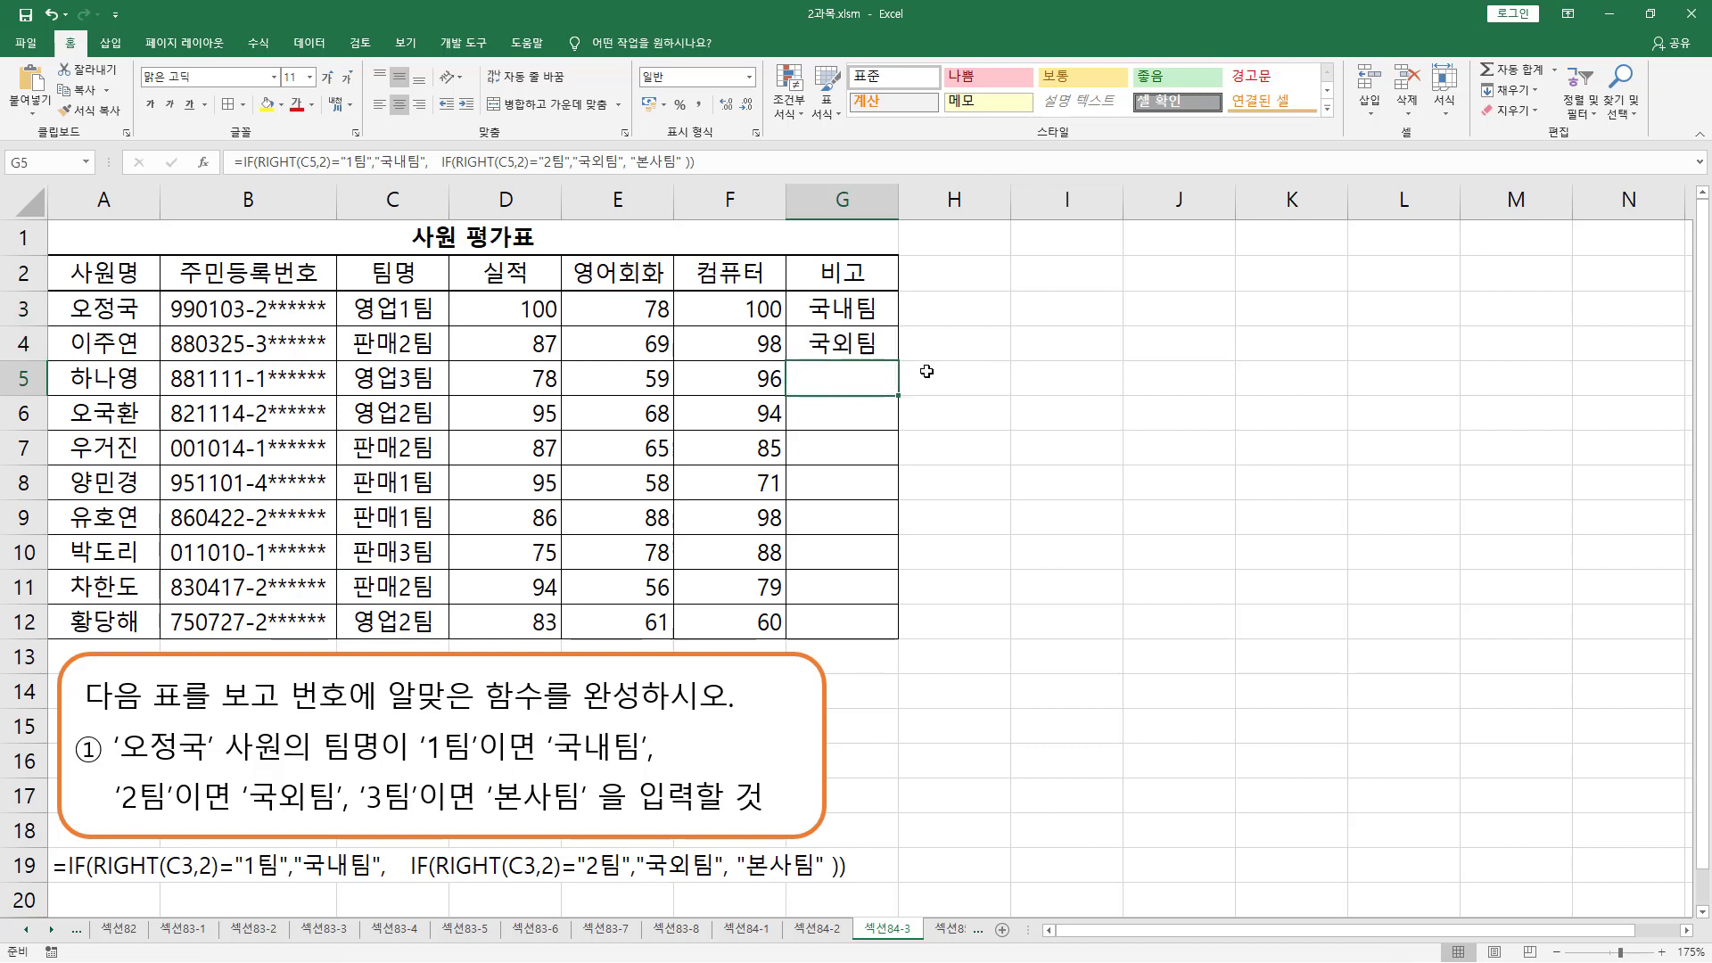
{"action": "left_click", "coordinate": [982, 407]}
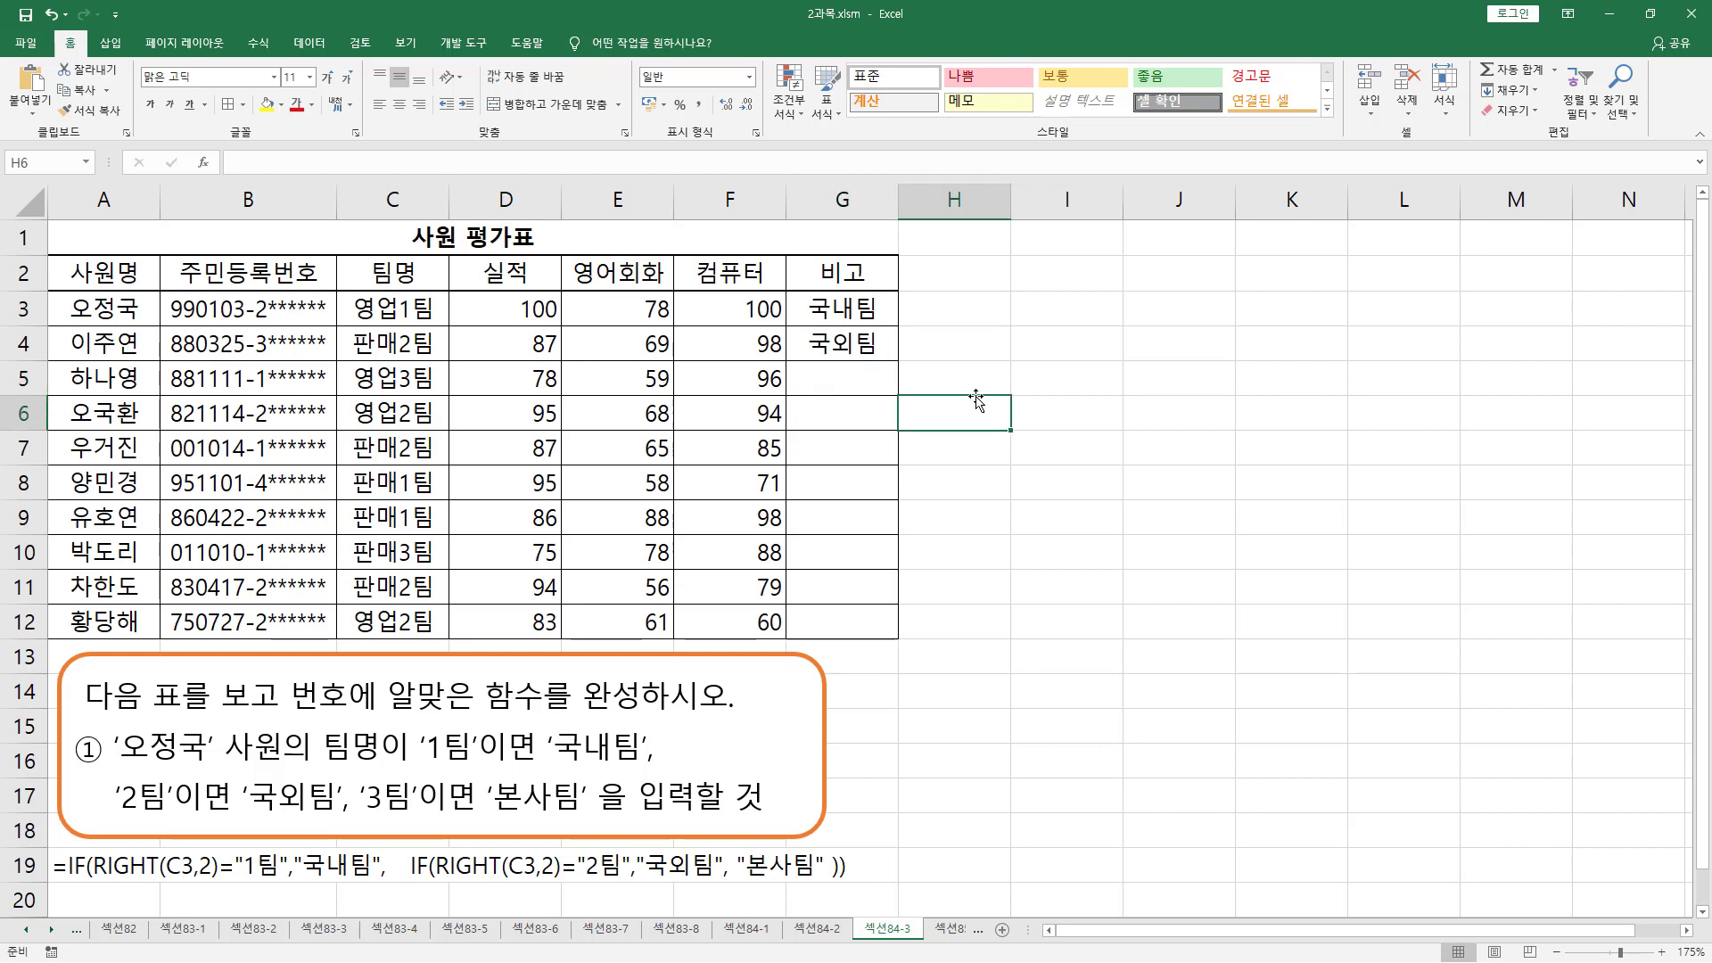
{"action": "left_click", "coordinate": [846, 316]}
{"action": "key", "text": "ctrl+alt+d"}
{"action": "mouse_move", "coordinate": [799, 293]}
{"action": "left_mouse_down"}
{"action": "mouse_move", "coordinate": [889, 326]}
{"action": "mouse_move", "coordinate": [860, 356]}
{"action": "mouse_move", "coordinate": [885, 357]}
{"action": "left_mouse_up"}
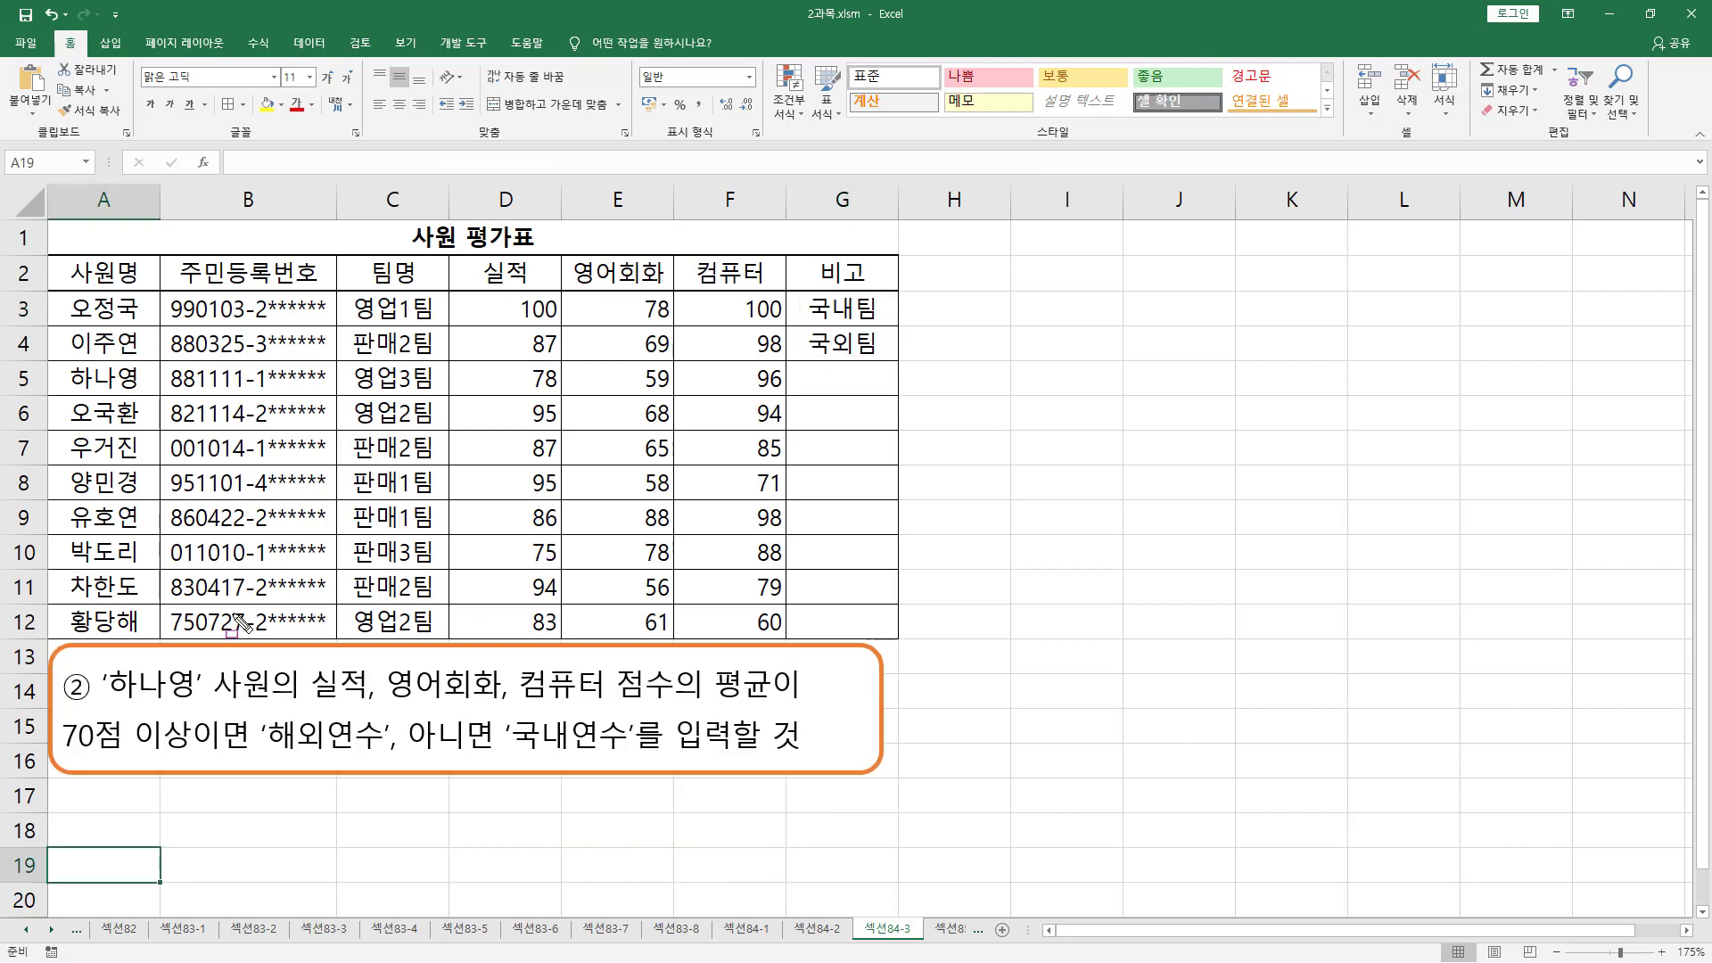
Step: Read task ② for the row 5 employee: the scores to average, the 70-point condition and the two possible results for G5
{"action": "left_click_drag", "start_coordinate": [97, 705], "coordinate": [208, 667]}
{"action": "left_click_drag", "start_coordinate": [61, 362], "coordinate": [150, 395]}
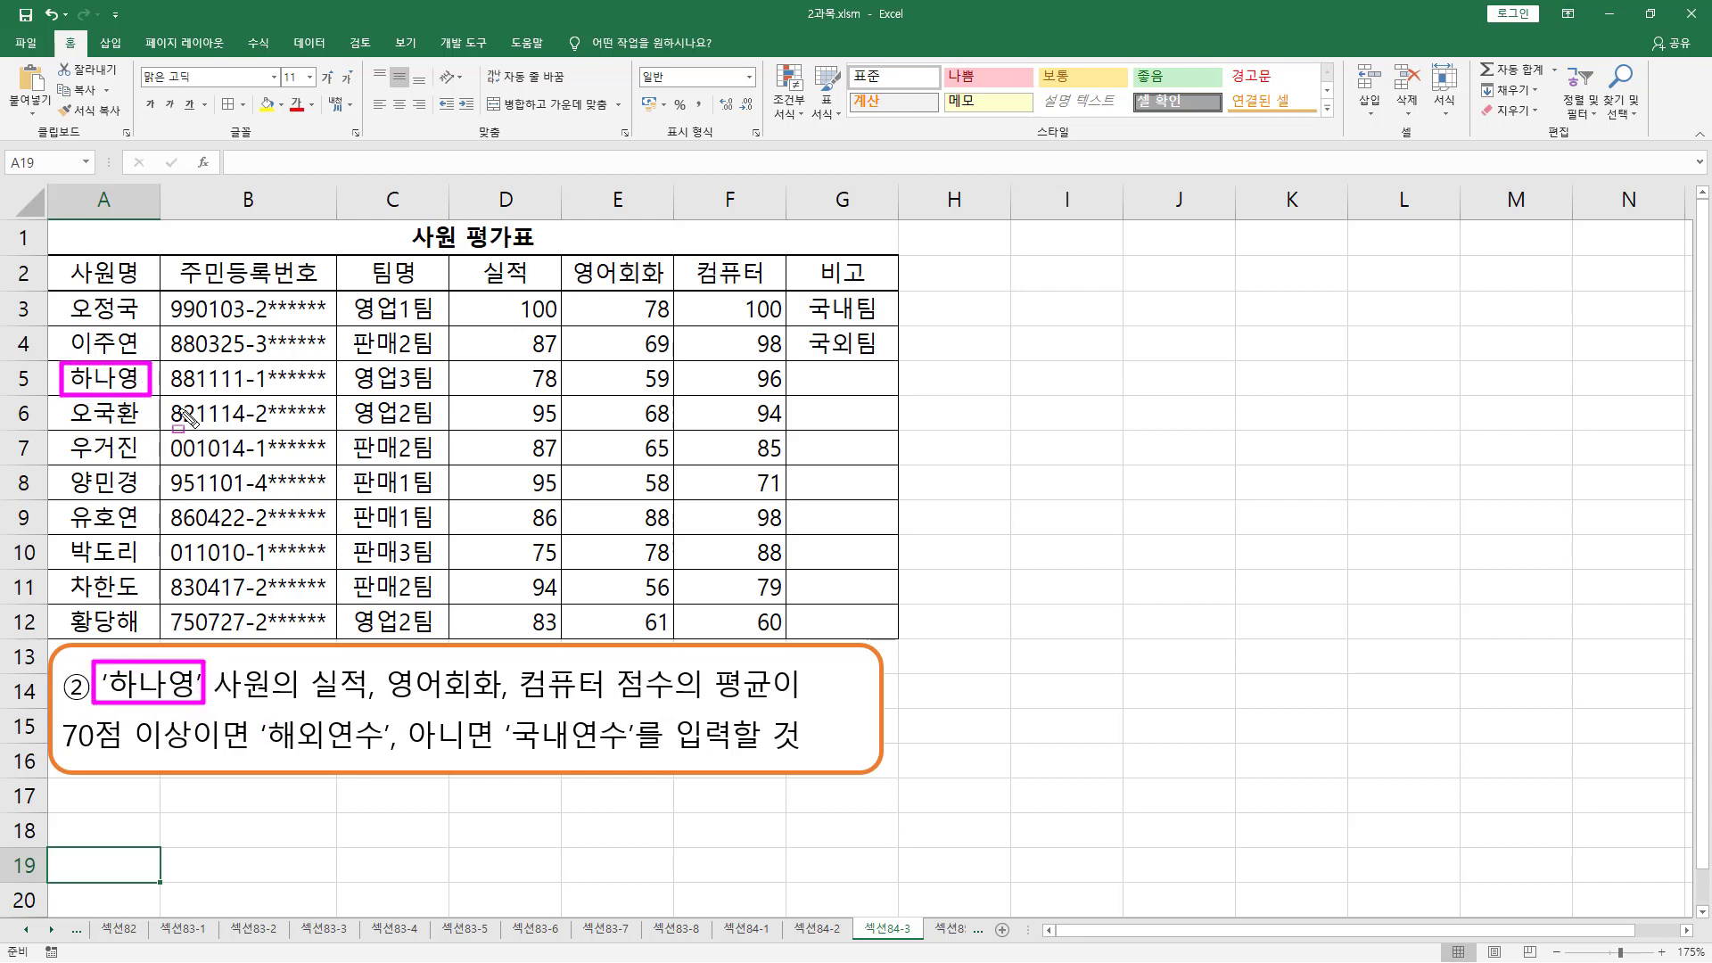
{"action": "left_click_drag", "start_coordinate": [311, 705], "coordinate": [782, 708]}
{"action": "left_click_drag", "start_coordinate": [67, 751], "coordinate": [386, 772]}
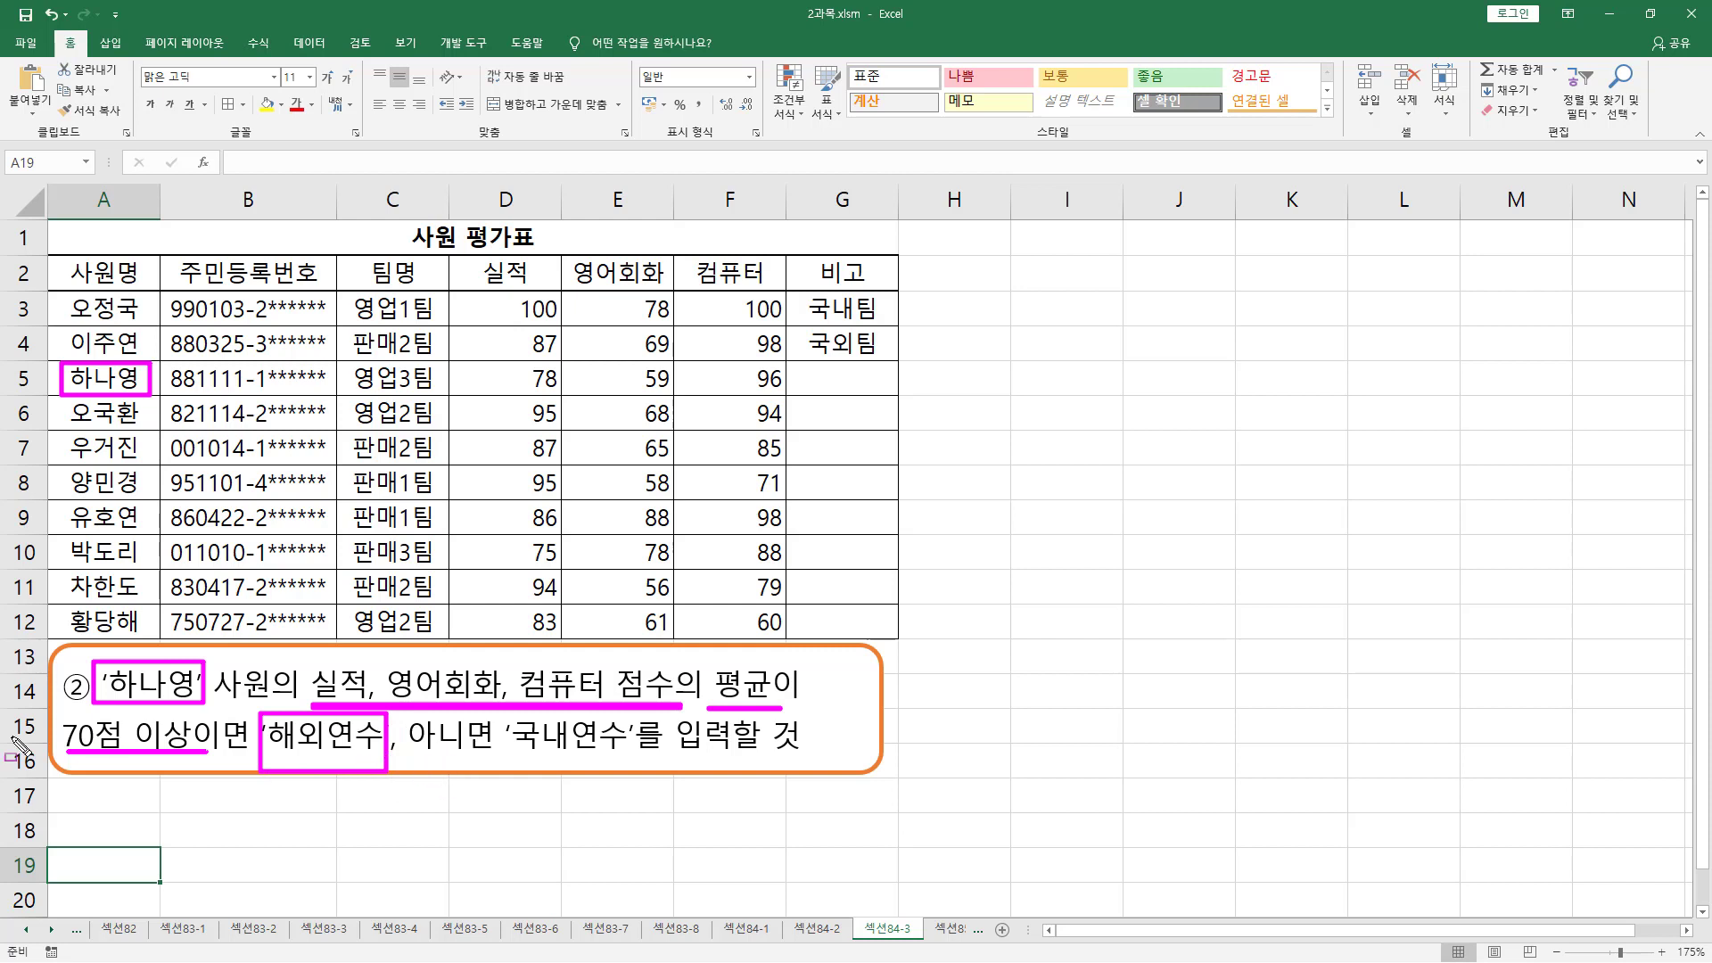
{"action": "left_click_drag", "start_coordinate": [403, 755], "coordinate": [631, 758]}
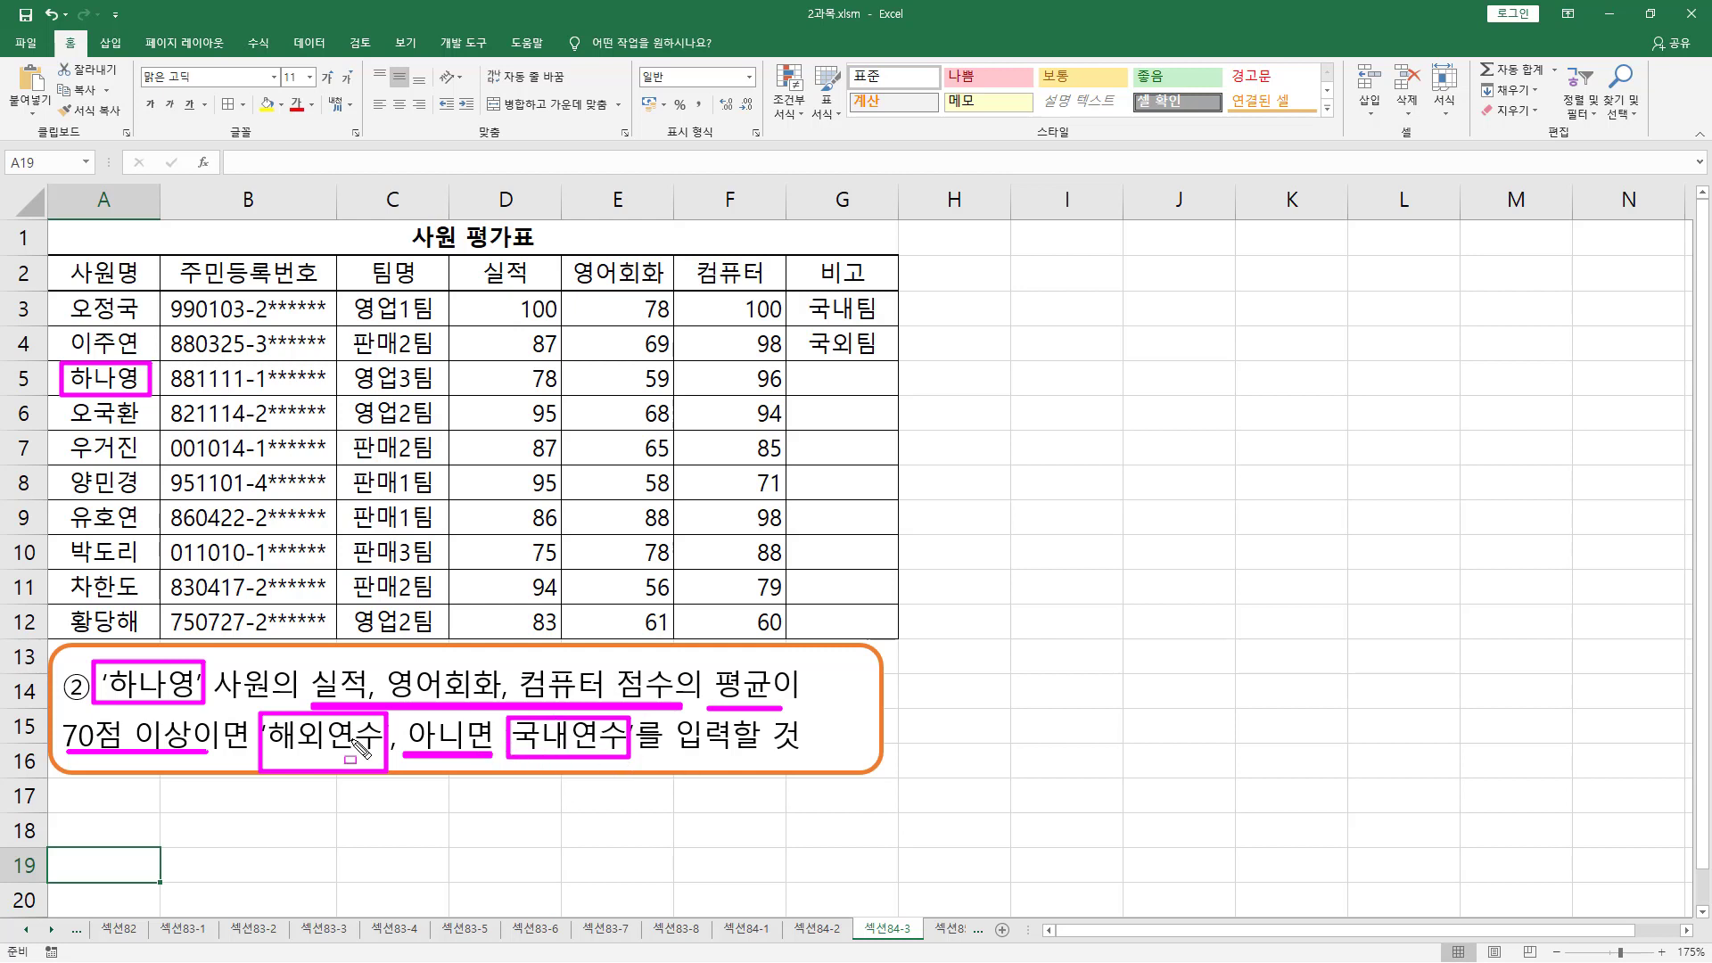
{"action": "left_click_drag", "start_coordinate": [788, 361], "coordinate": [895, 397]}
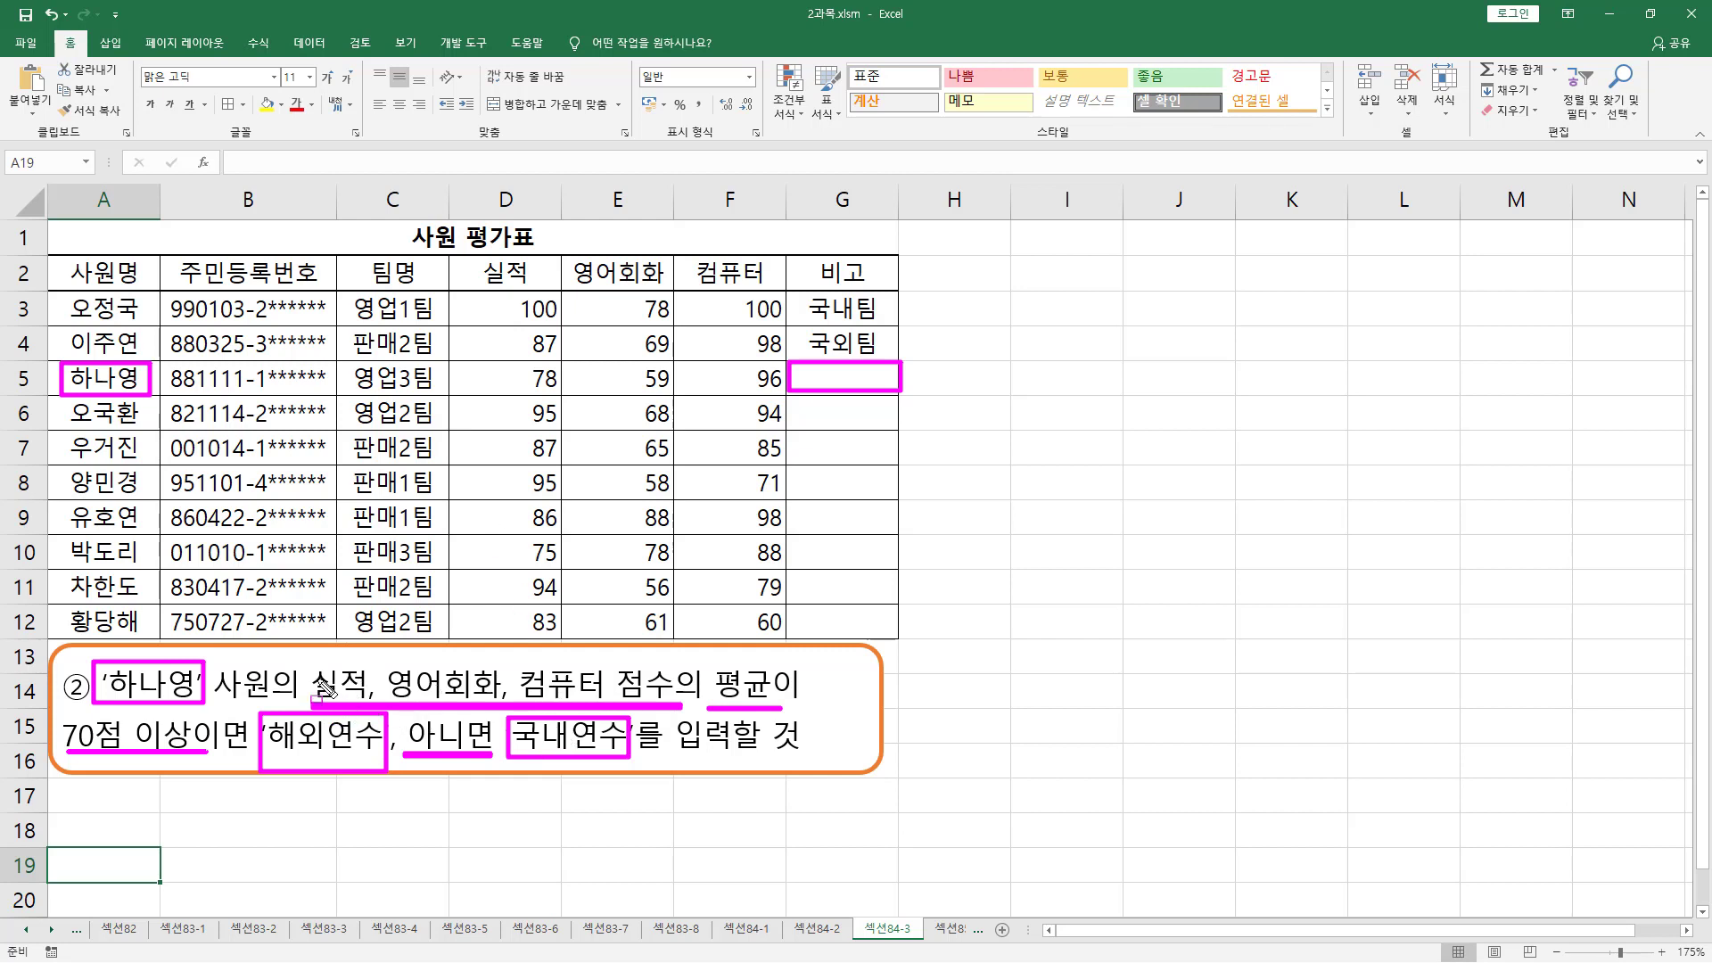
{"action": "mouse_move", "coordinate": [302, 651]}
{"action": "left_mouse_down"}
{"action": "mouse_move", "coordinate": [316, 688]}
{"action": "mouse_move", "coordinate": [673, 704]}
{"action": "left_mouse_up"}
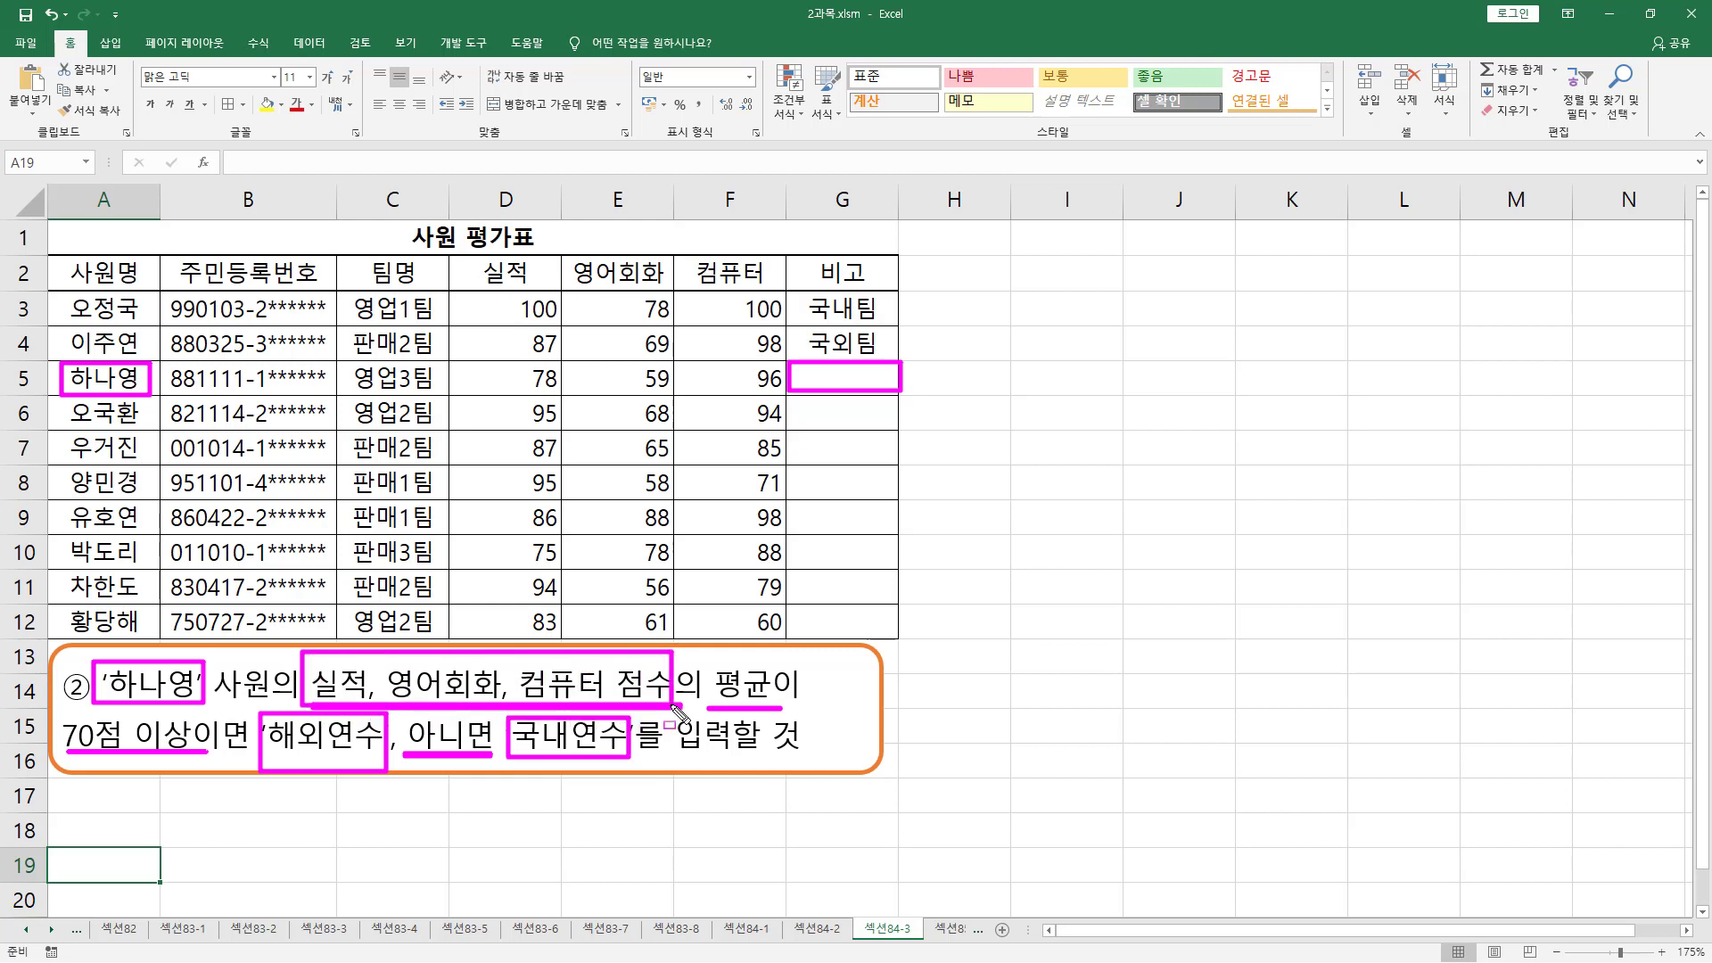
Step: Enter an AVERAGE formula in G5 for the row 5 scores in D5:F5
{"action": "mouse_move", "coordinate": [482, 361]}
{"action": "left_mouse_down"}
{"action": "mouse_move", "coordinate": [624, 390]}
{"action": "mouse_move", "coordinate": [784, 391]}
{"action": "left_mouse_up"}
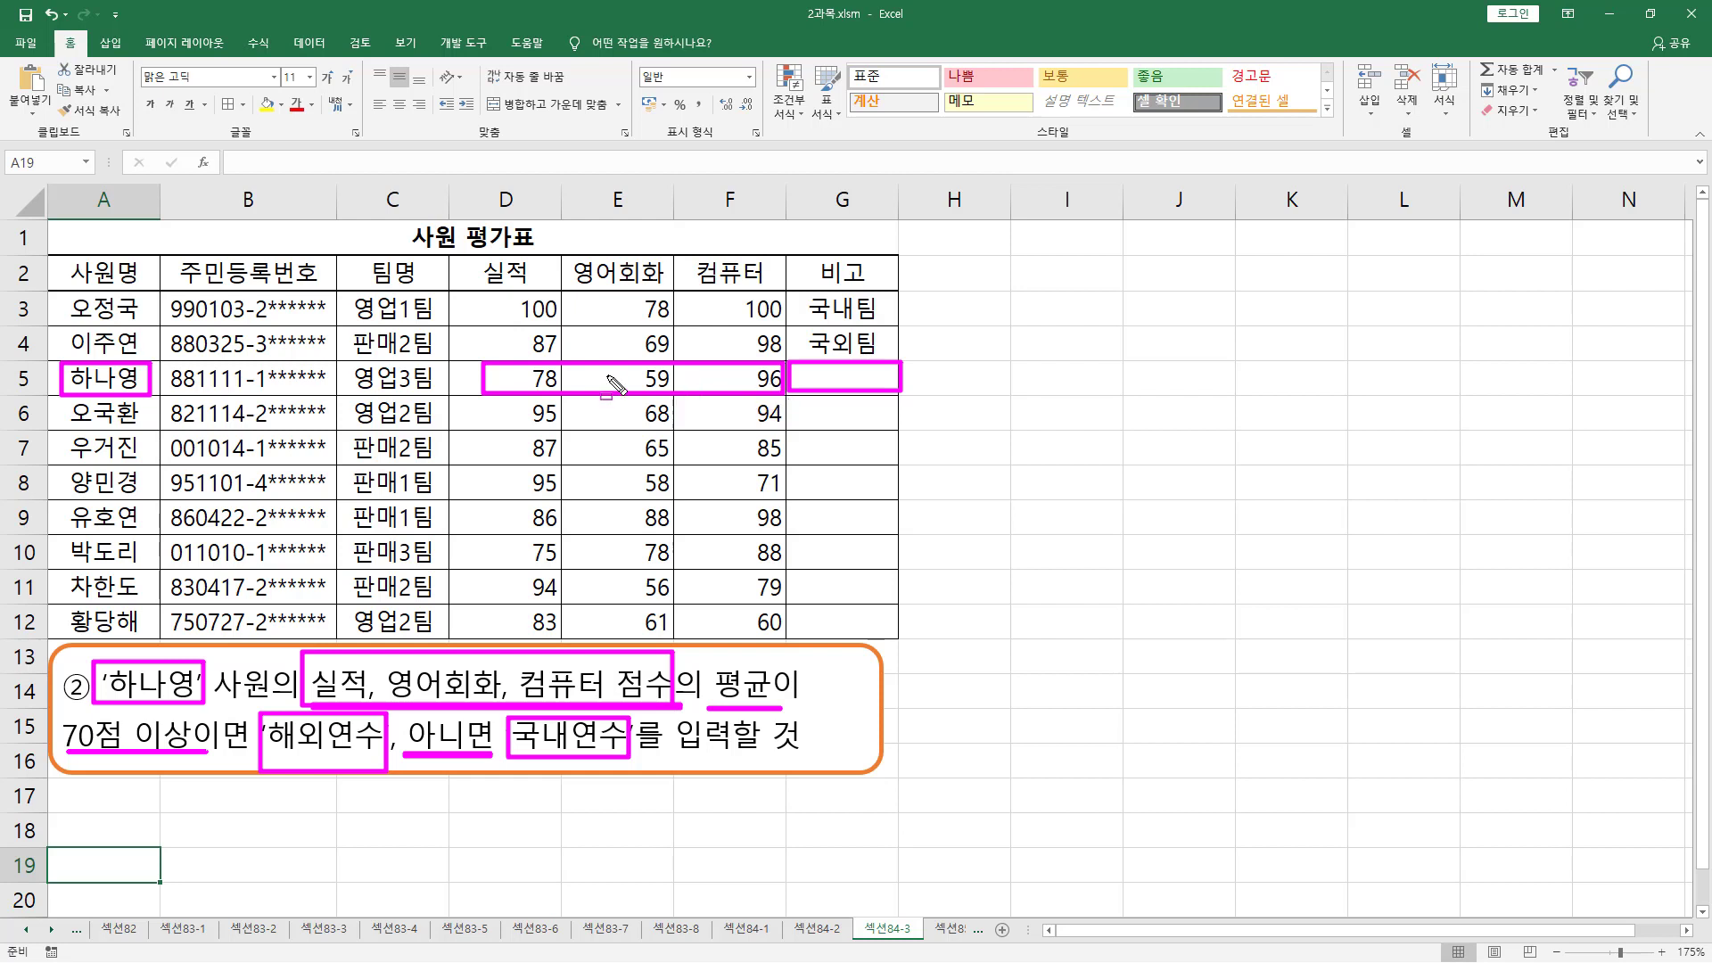
{"action": "key", "text": "Escape"}
{"action": "left_click", "coordinate": [838, 375]}
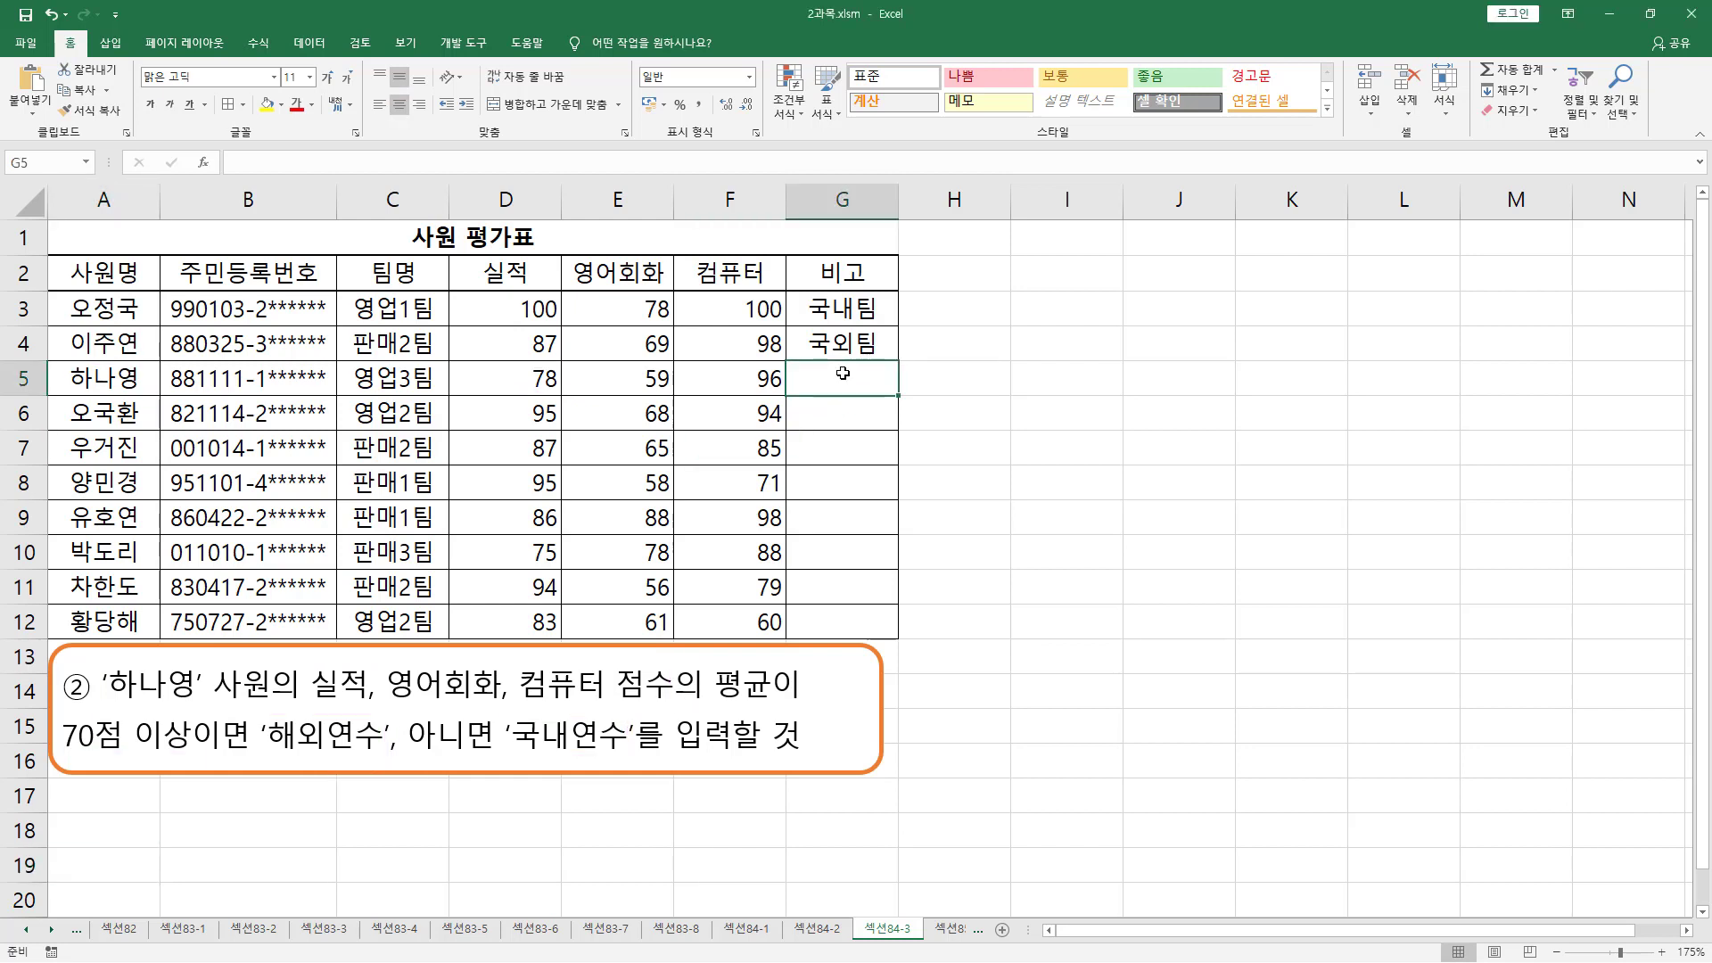
{"action": "type", "text": "=aver"}
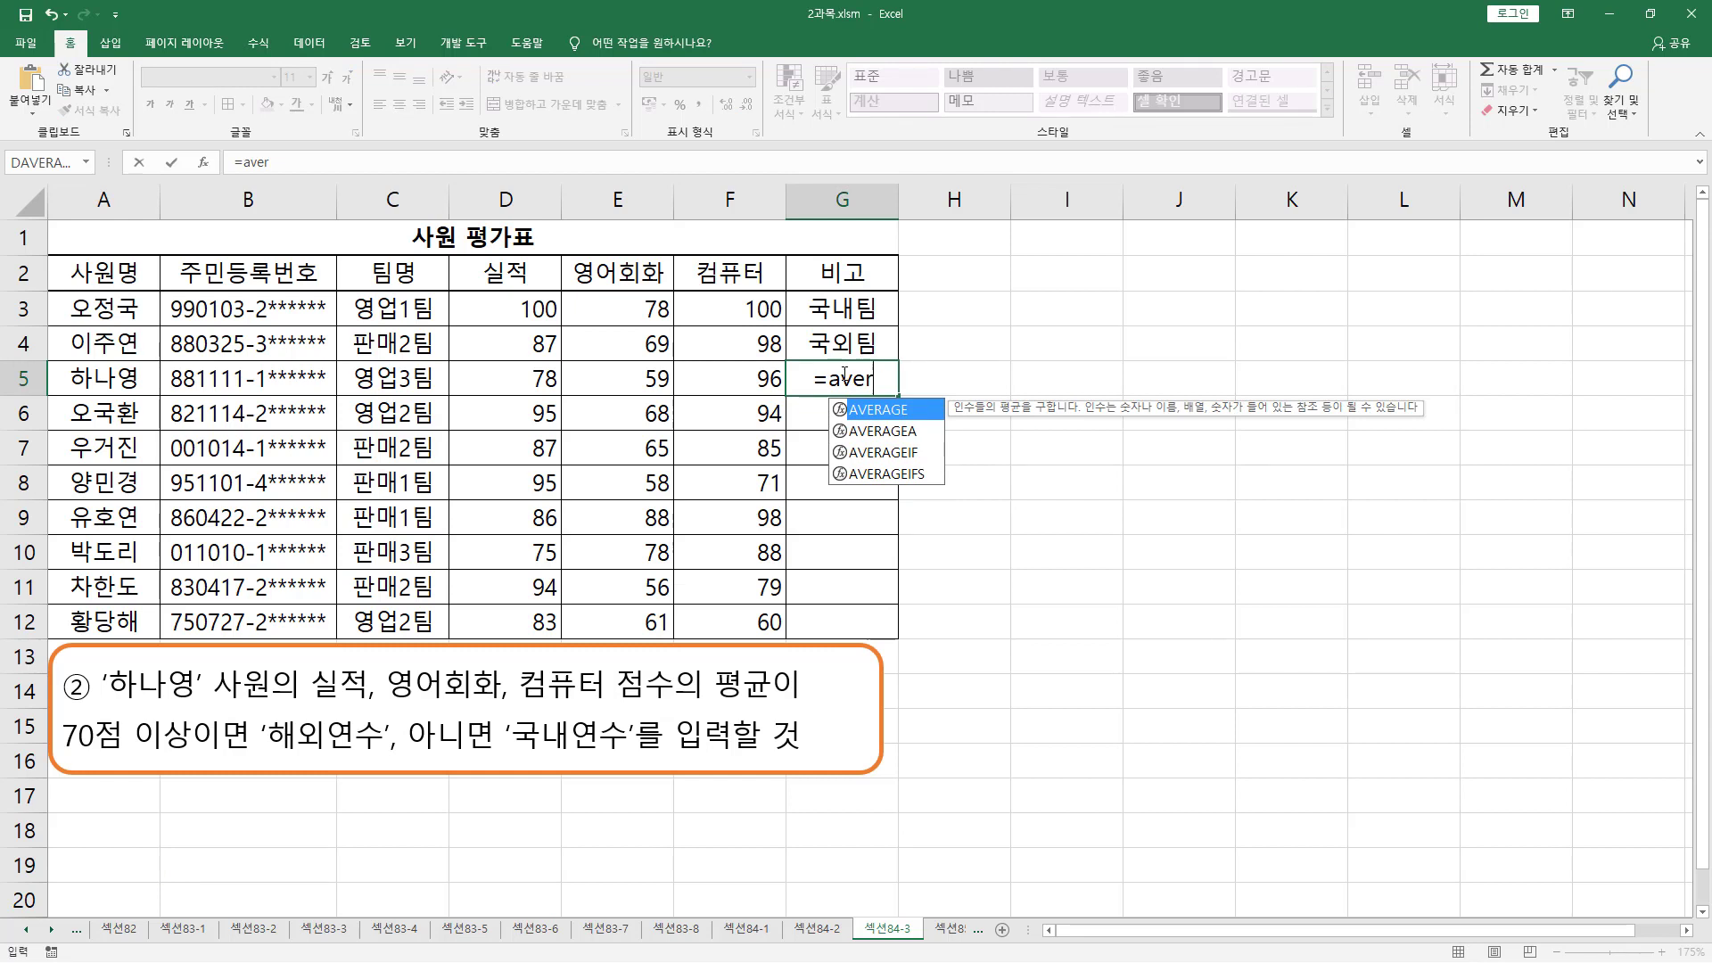
{"action": "key", "text": "Tab"}
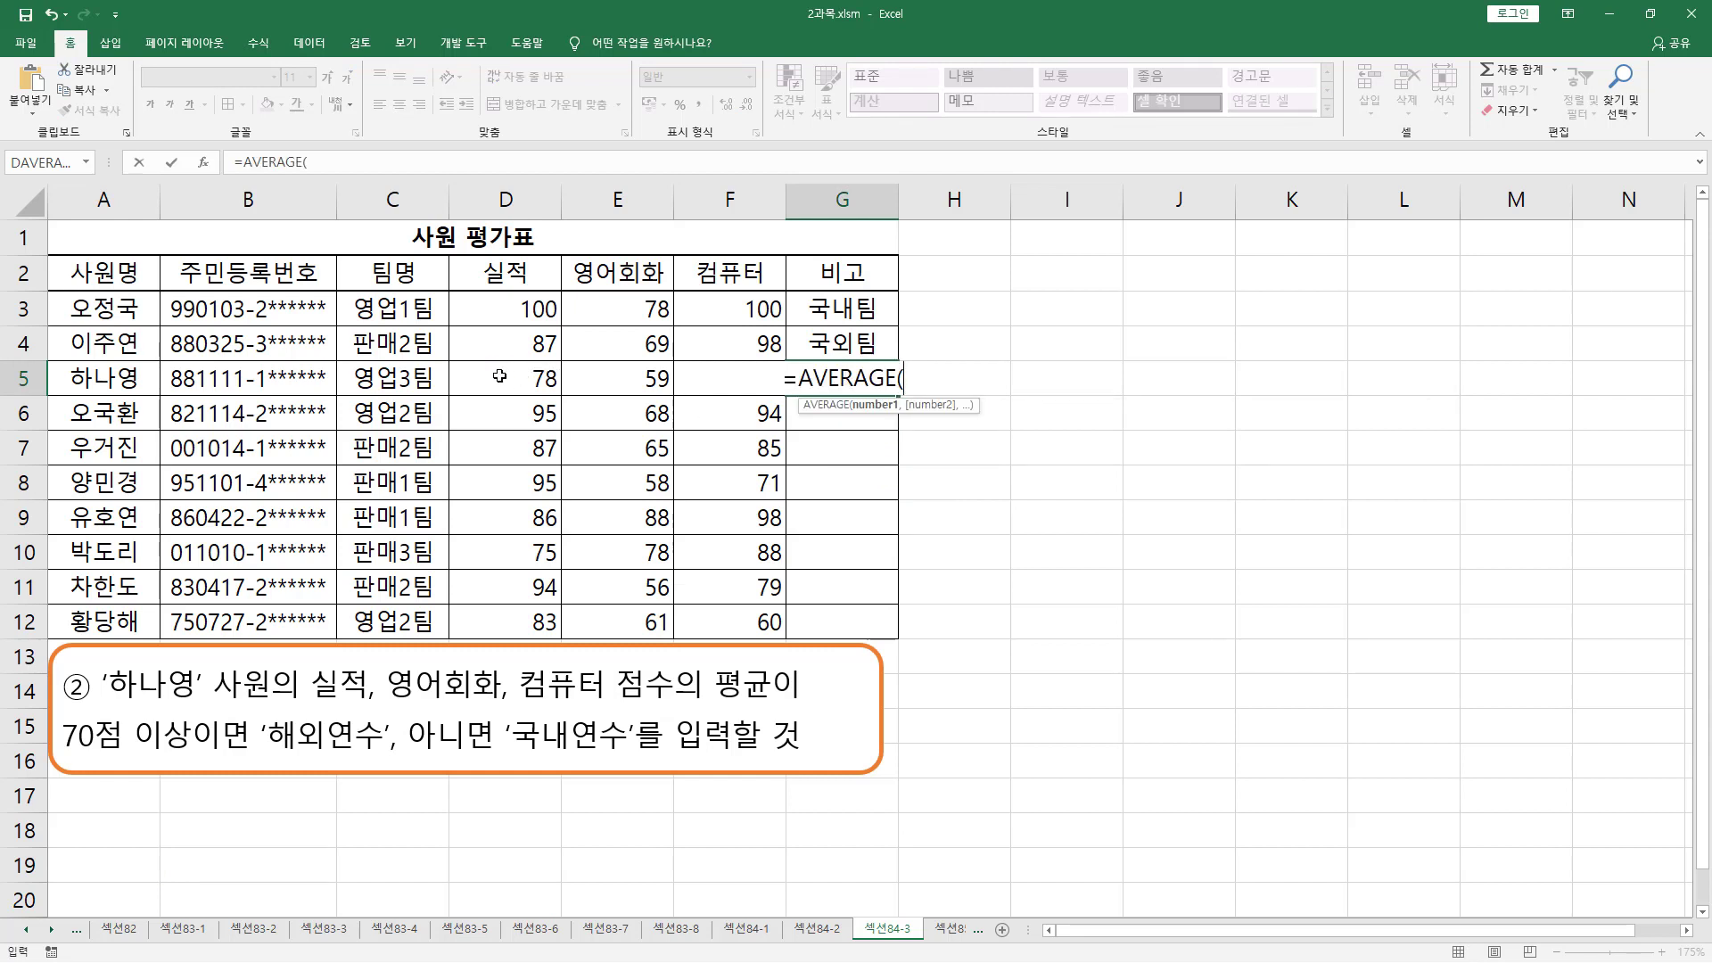
{"action": "left_click_drag", "start_coordinate": [499, 377], "coordinate": [694, 375]}
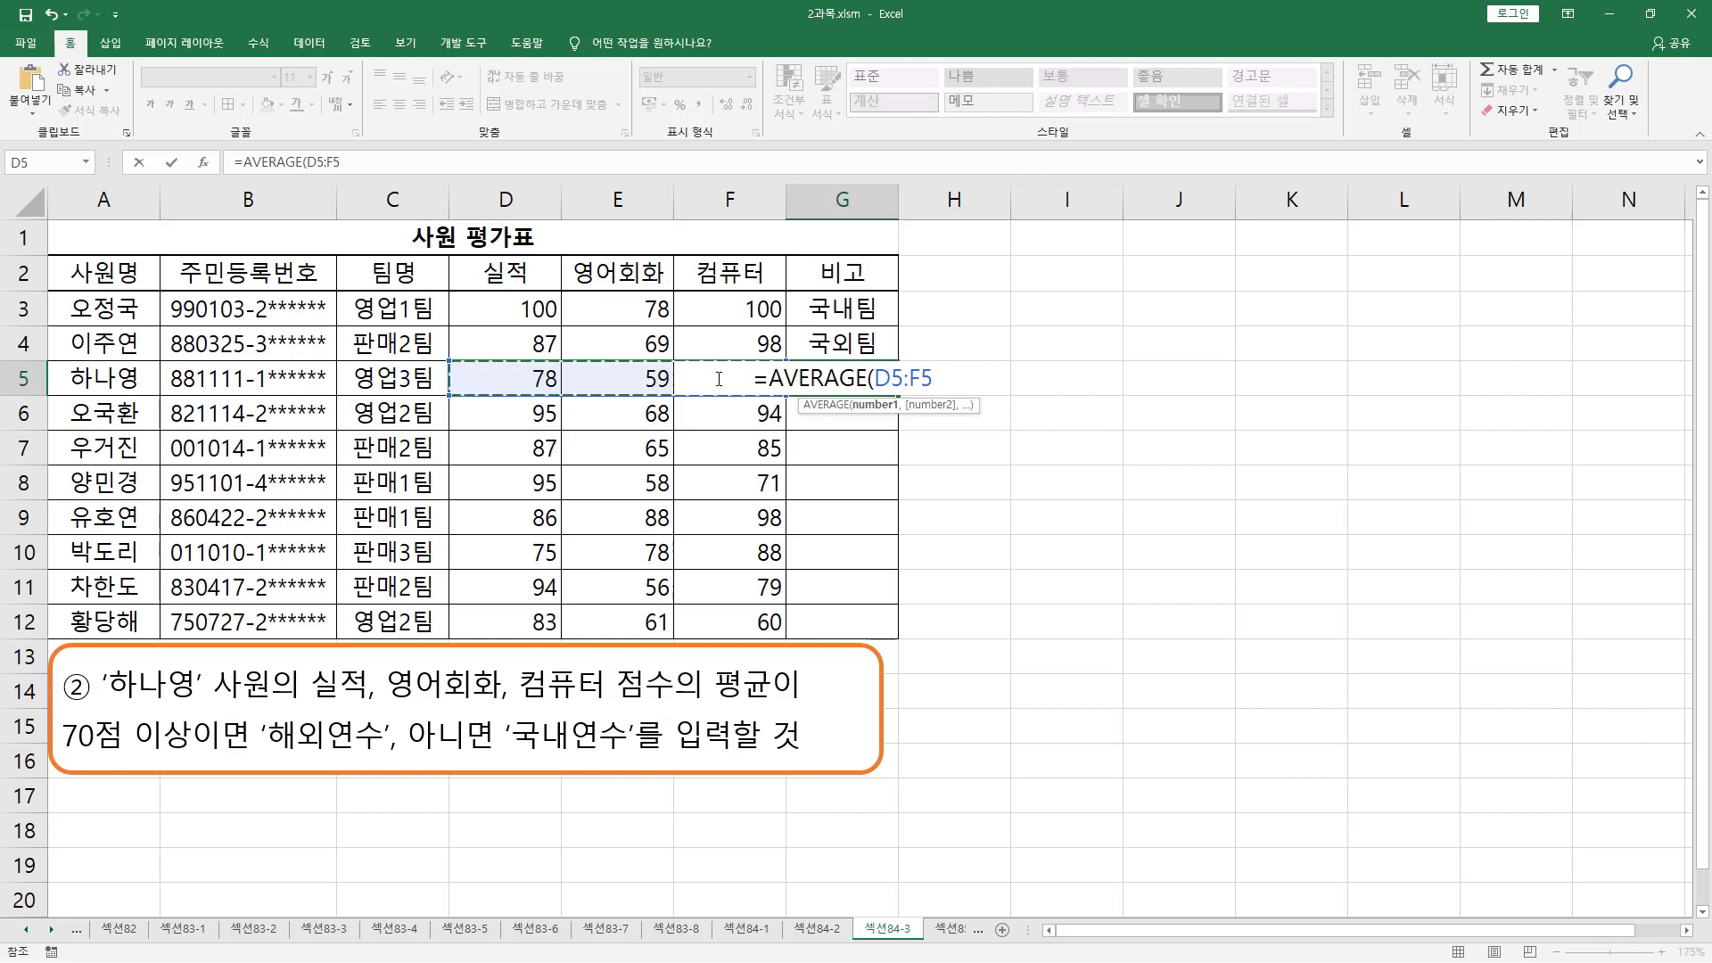
{"action": "key", "text": "ctrl+Return"}
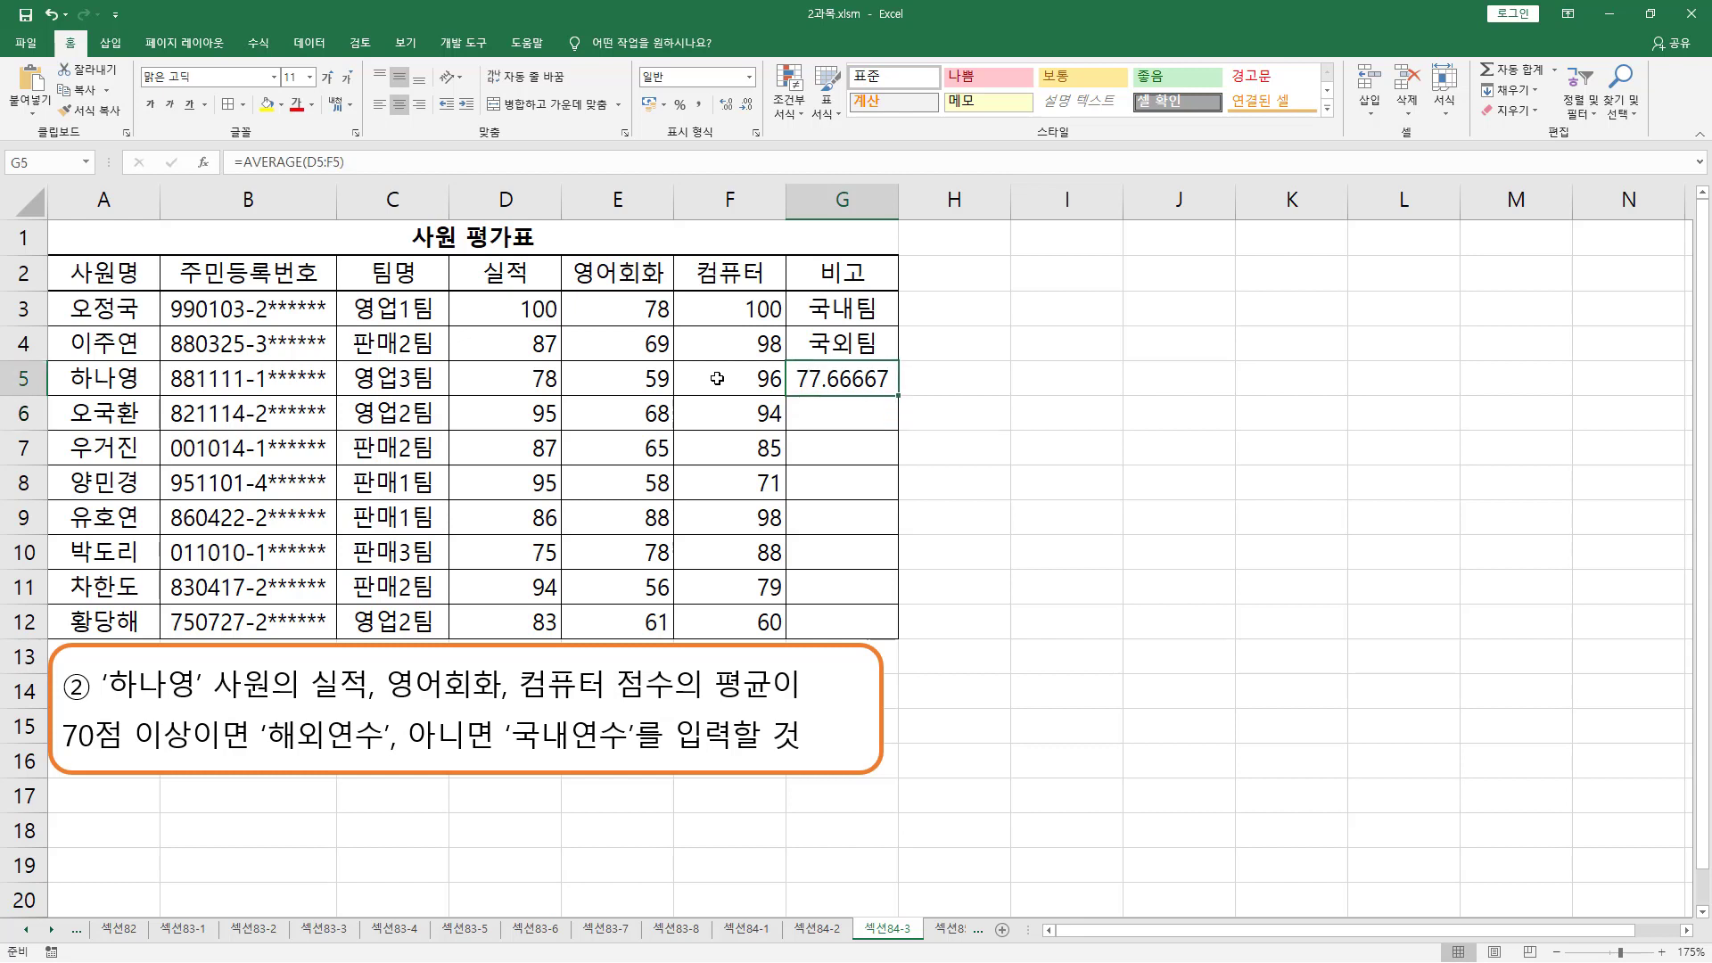
Step: Nest the AVERAGE of D5:F5 in G5 inside an IF function as its logical test, with the condition >=70
{"action": "double_click", "coordinate": [843, 384]}
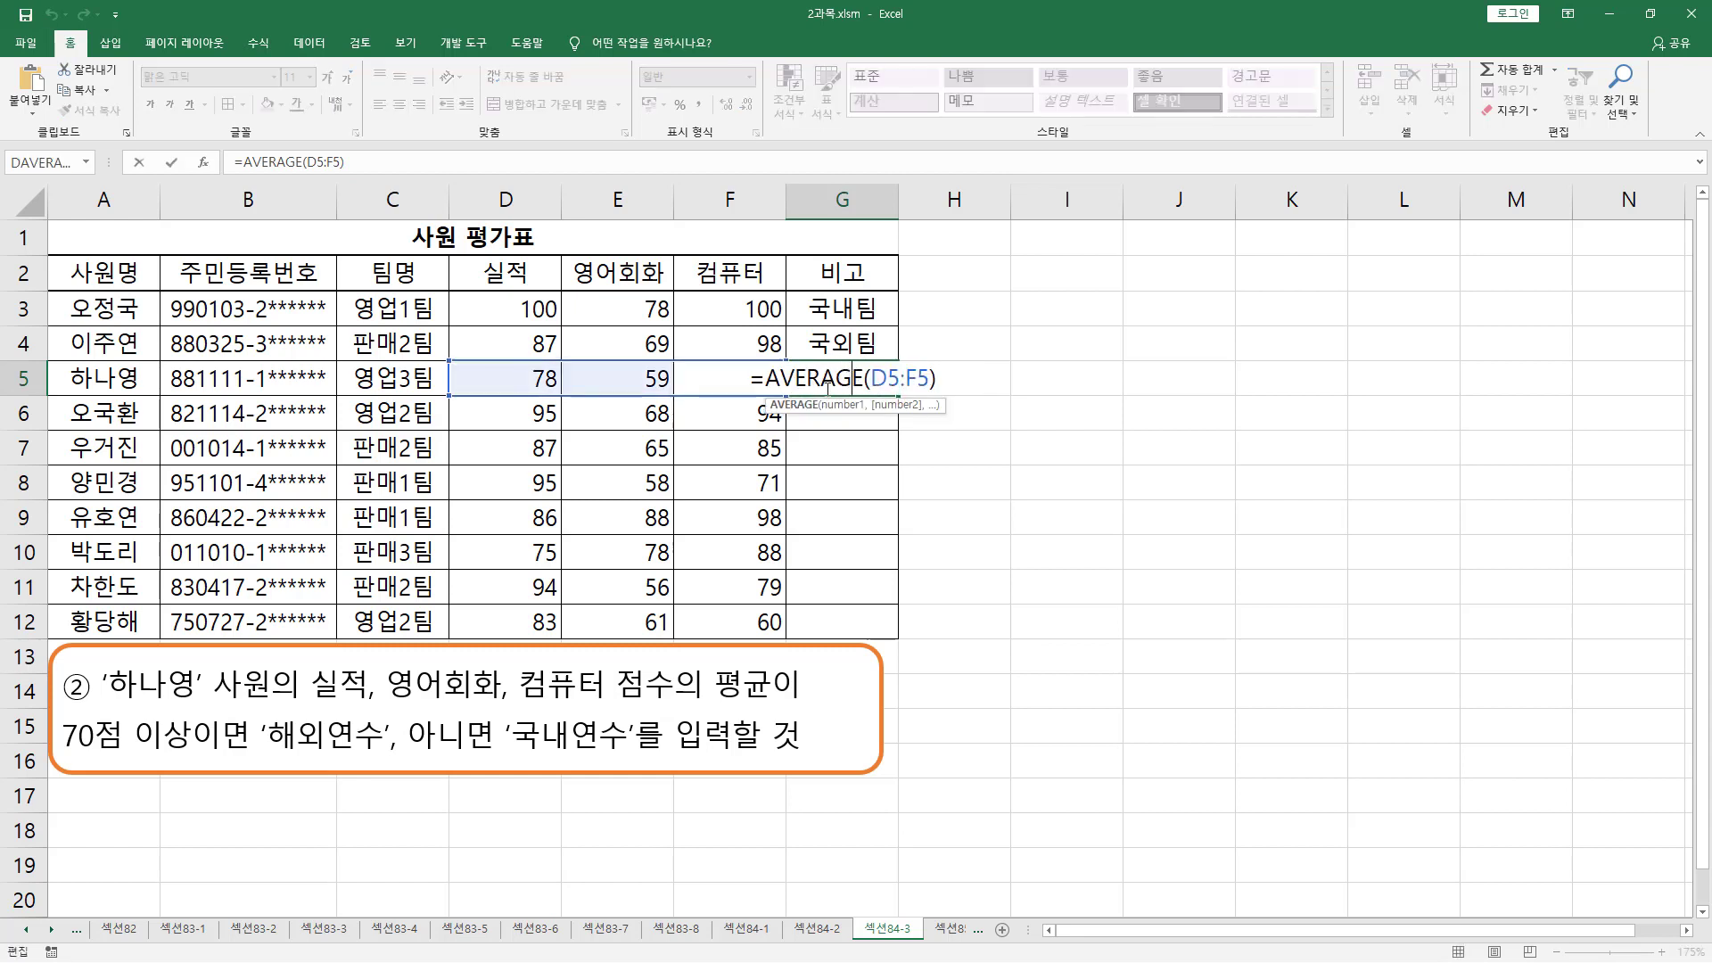
{"action": "left_click_drag", "start_coordinate": [768, 382], "coordinate": [945, 381]}
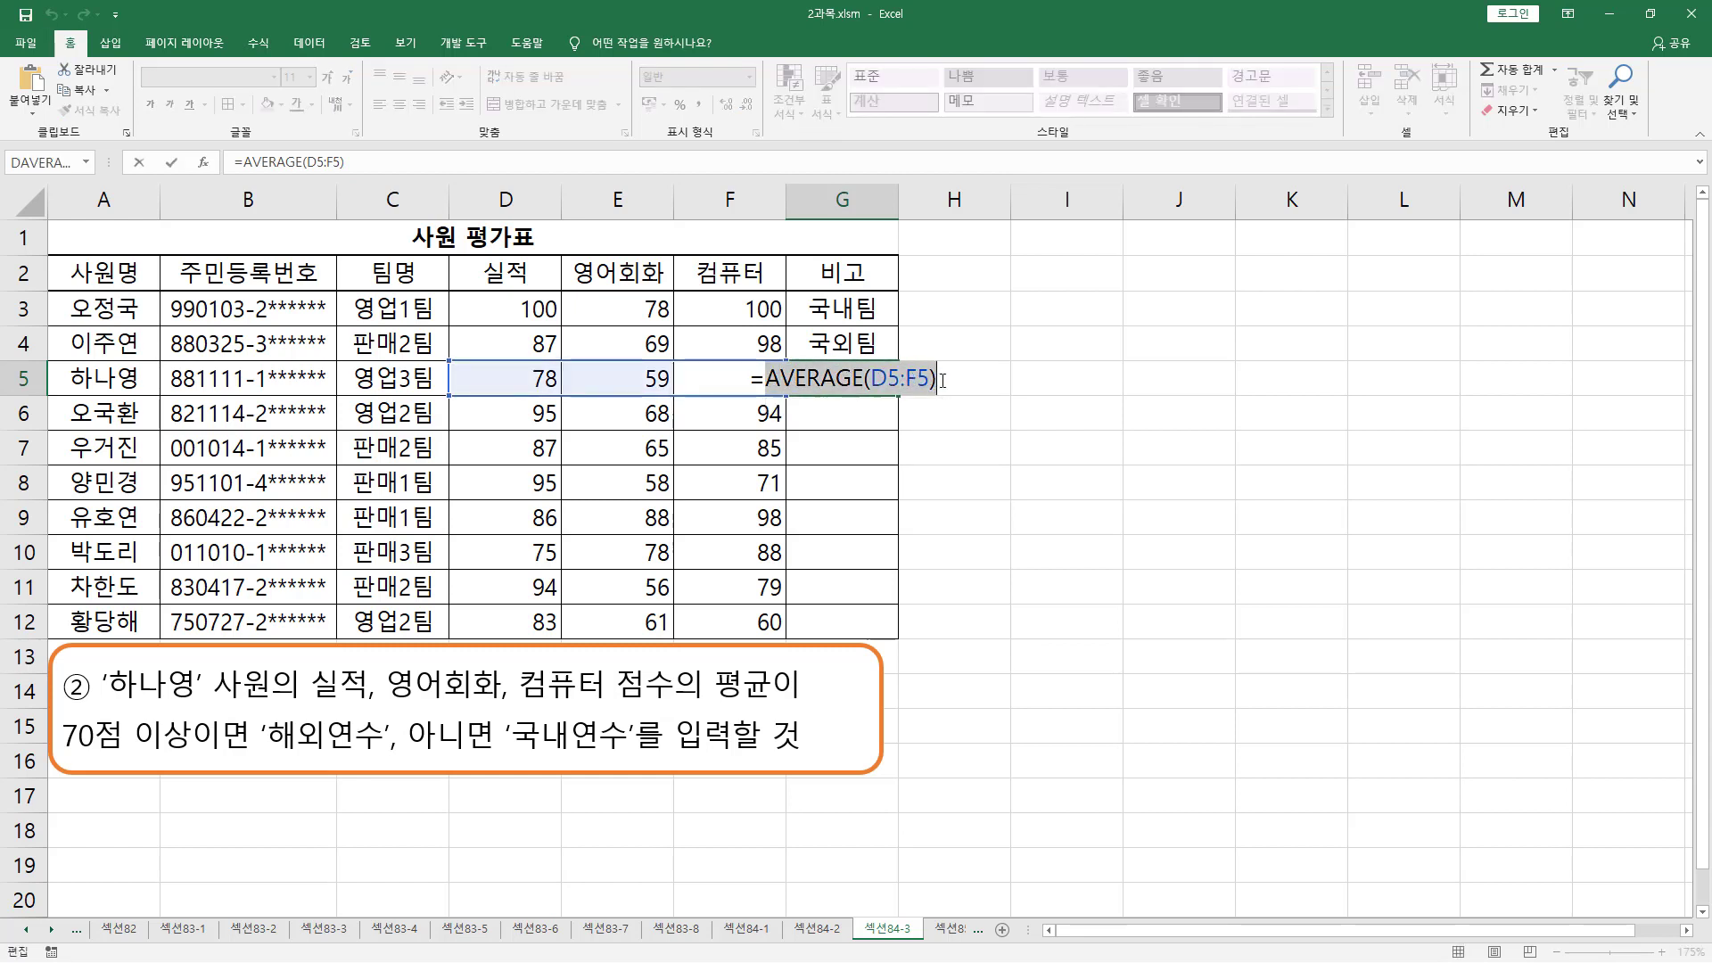
{"action": "key", "text": "BackSpace"}
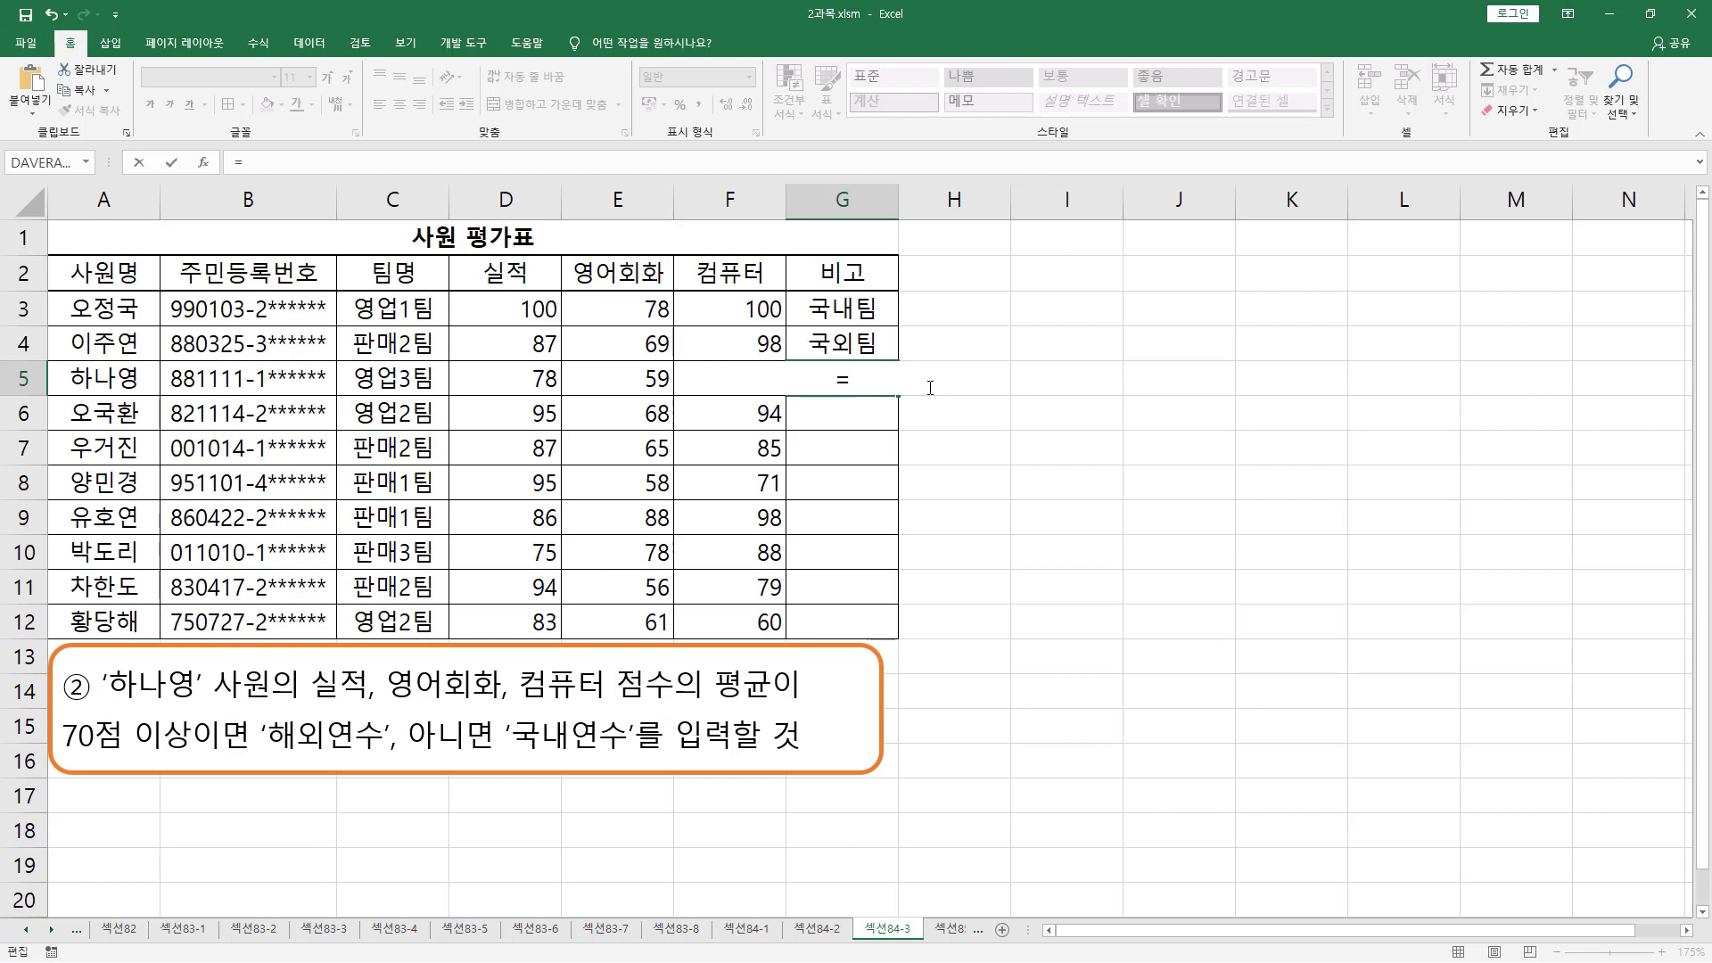
{"action": "type", "text": "if"}
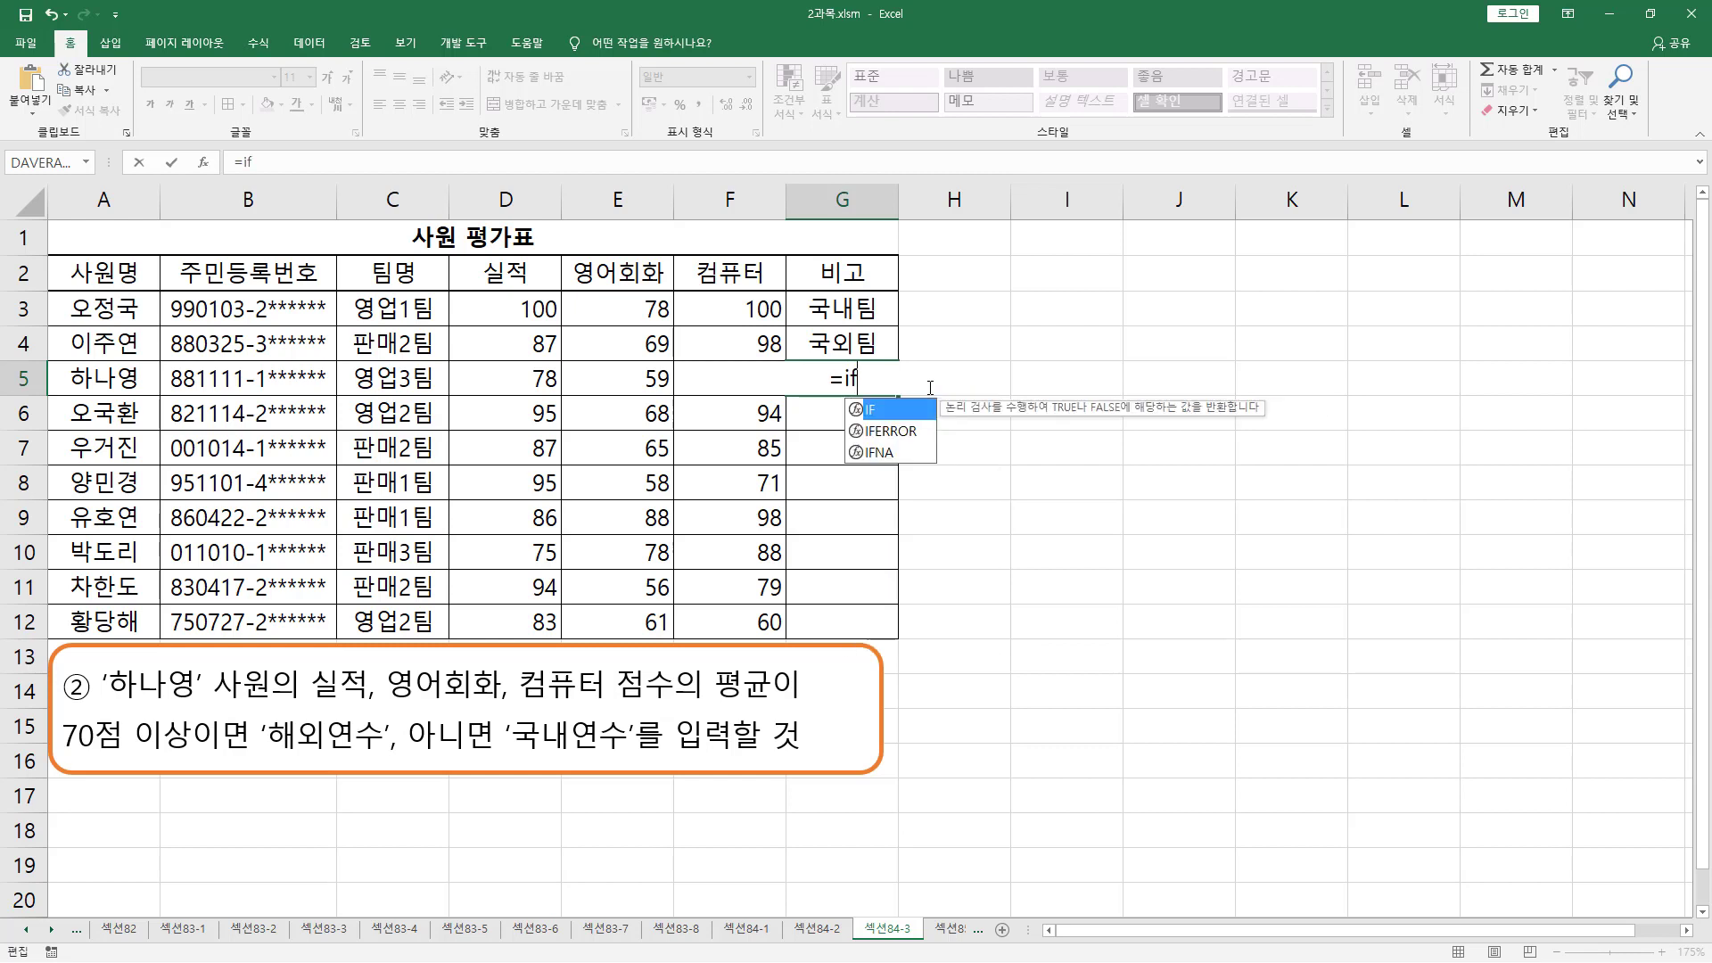
{"action": "type", "text": "("}
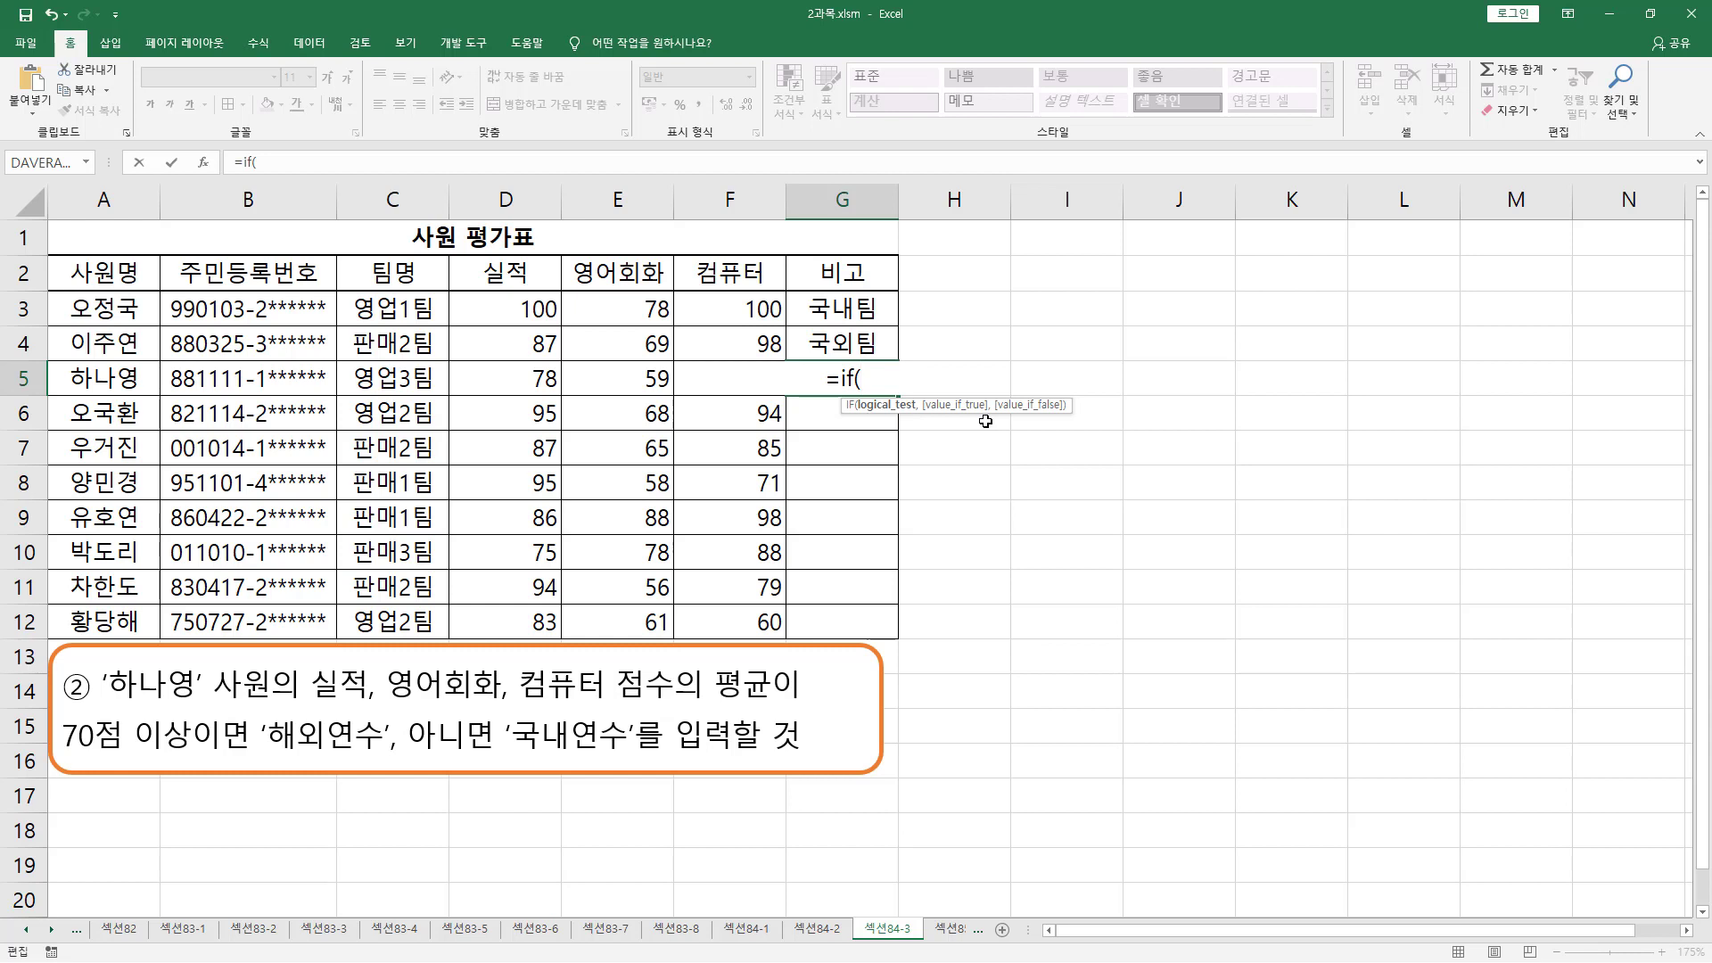
{"action": "type", "text": "AVERAGE(D5:F5)"}
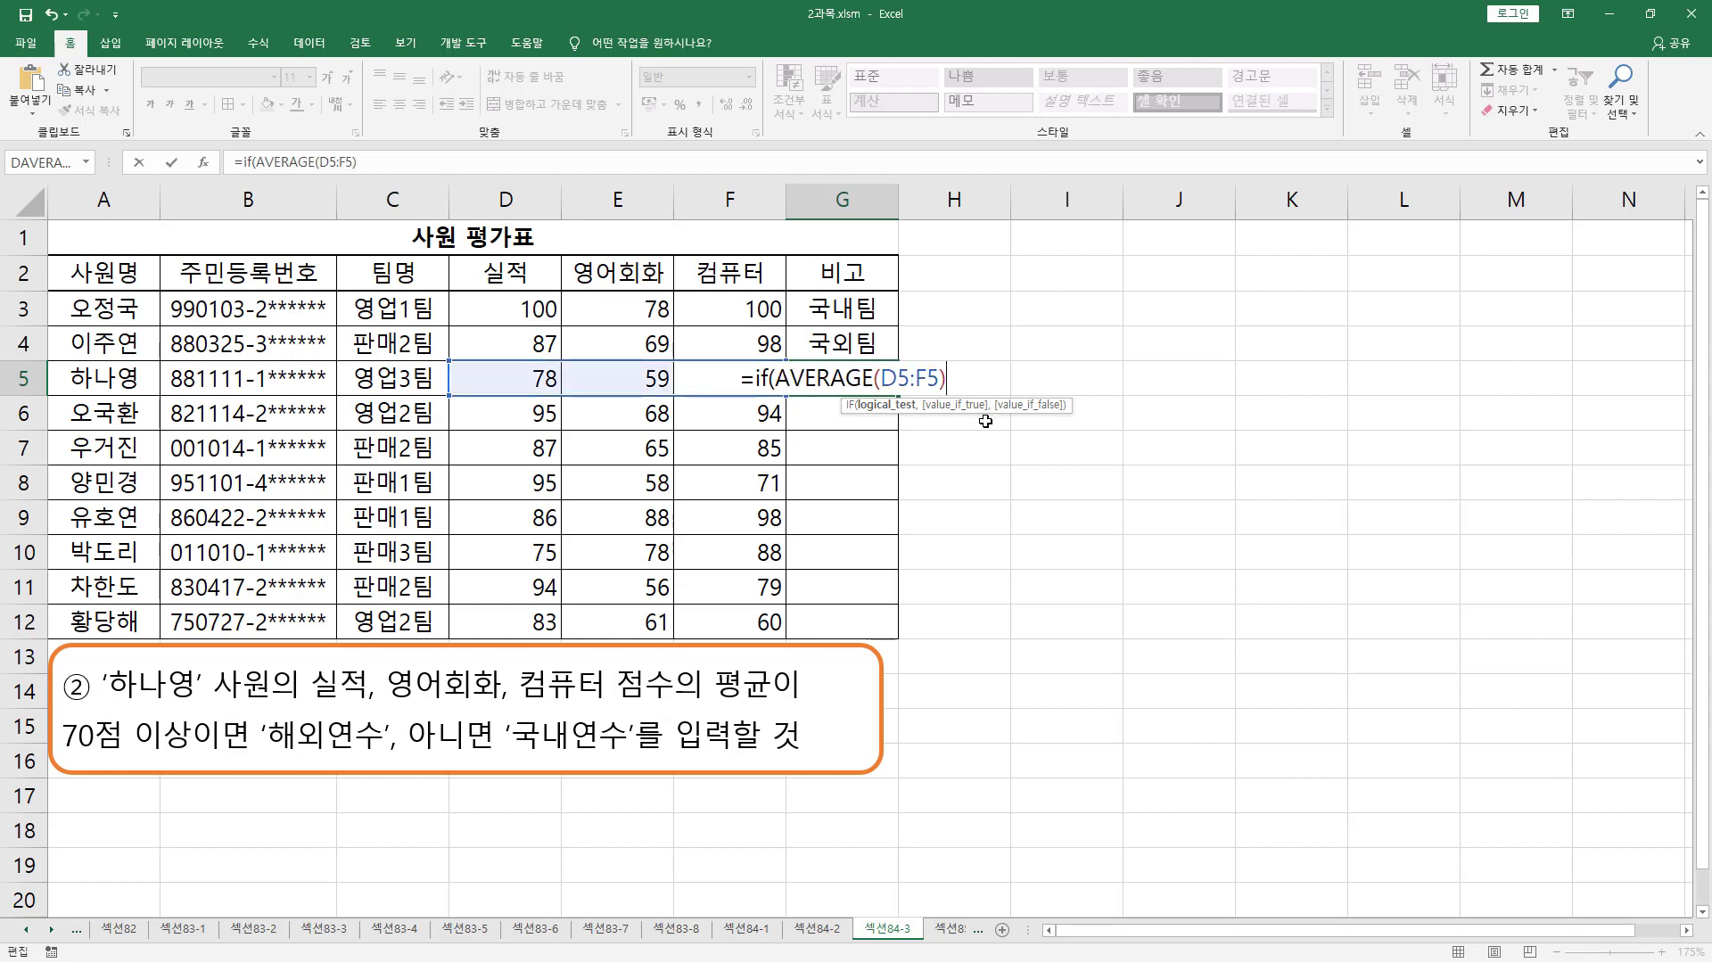
{"action": "left_click", "coordinate": [778, 379]}
{"action": "type", "text": "AVERAGE(D5:F5)"}
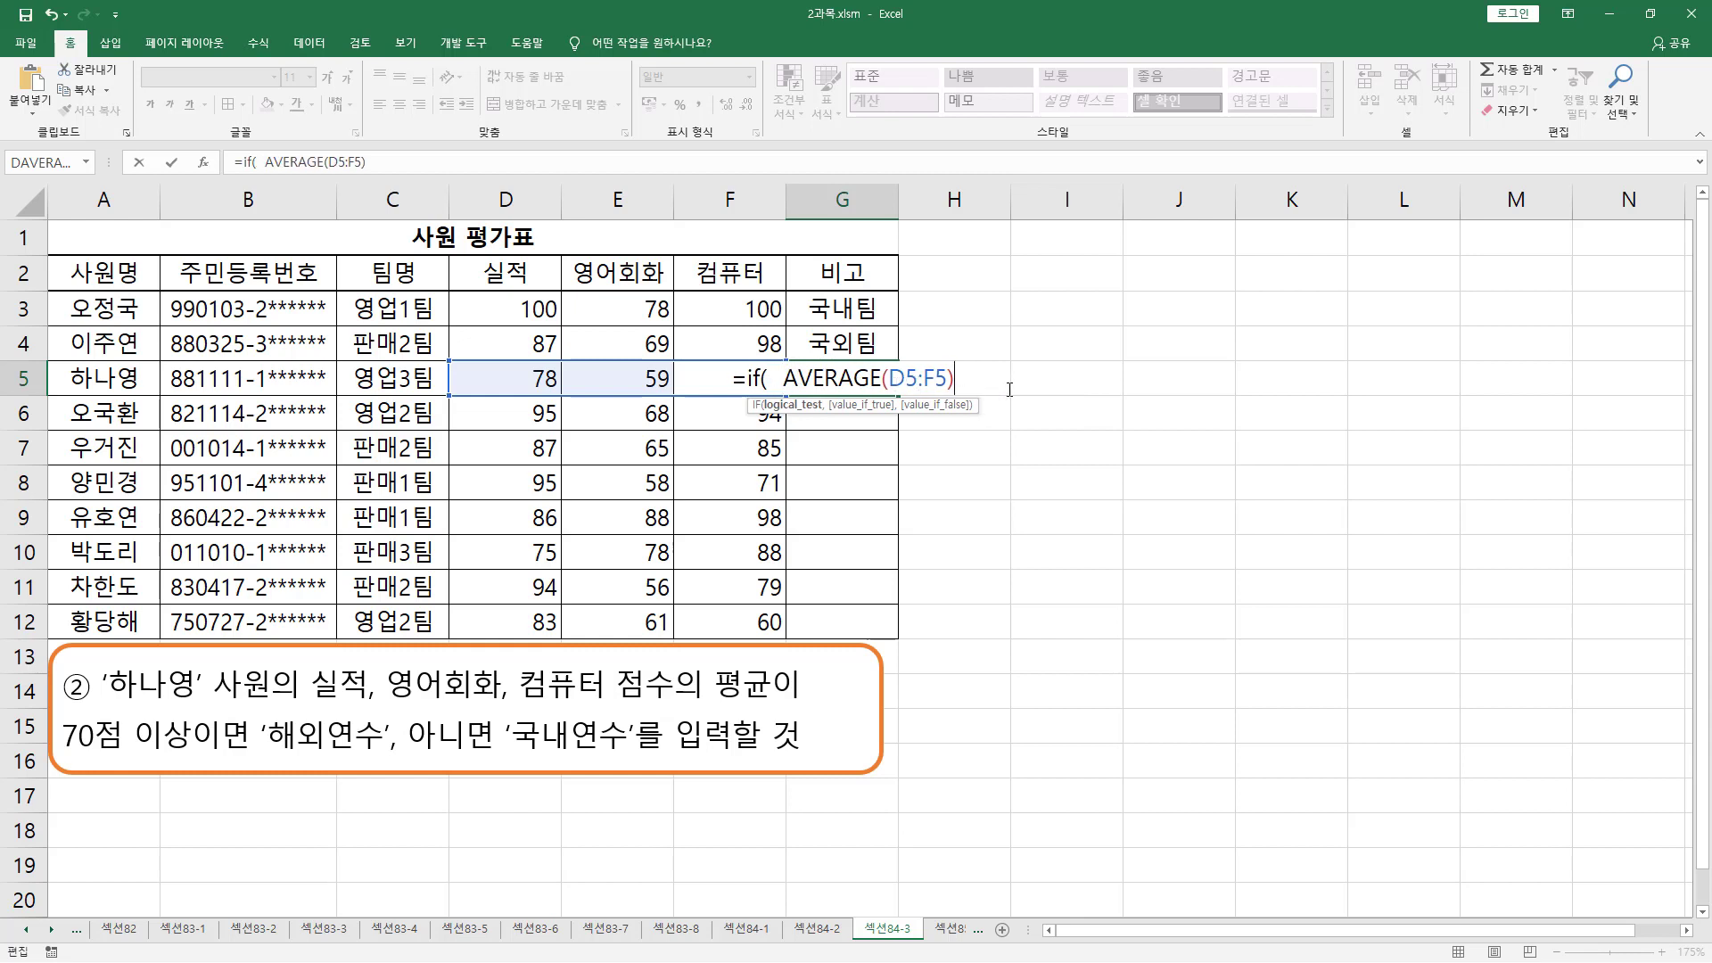
{"action": "type", "text": ">=70"}
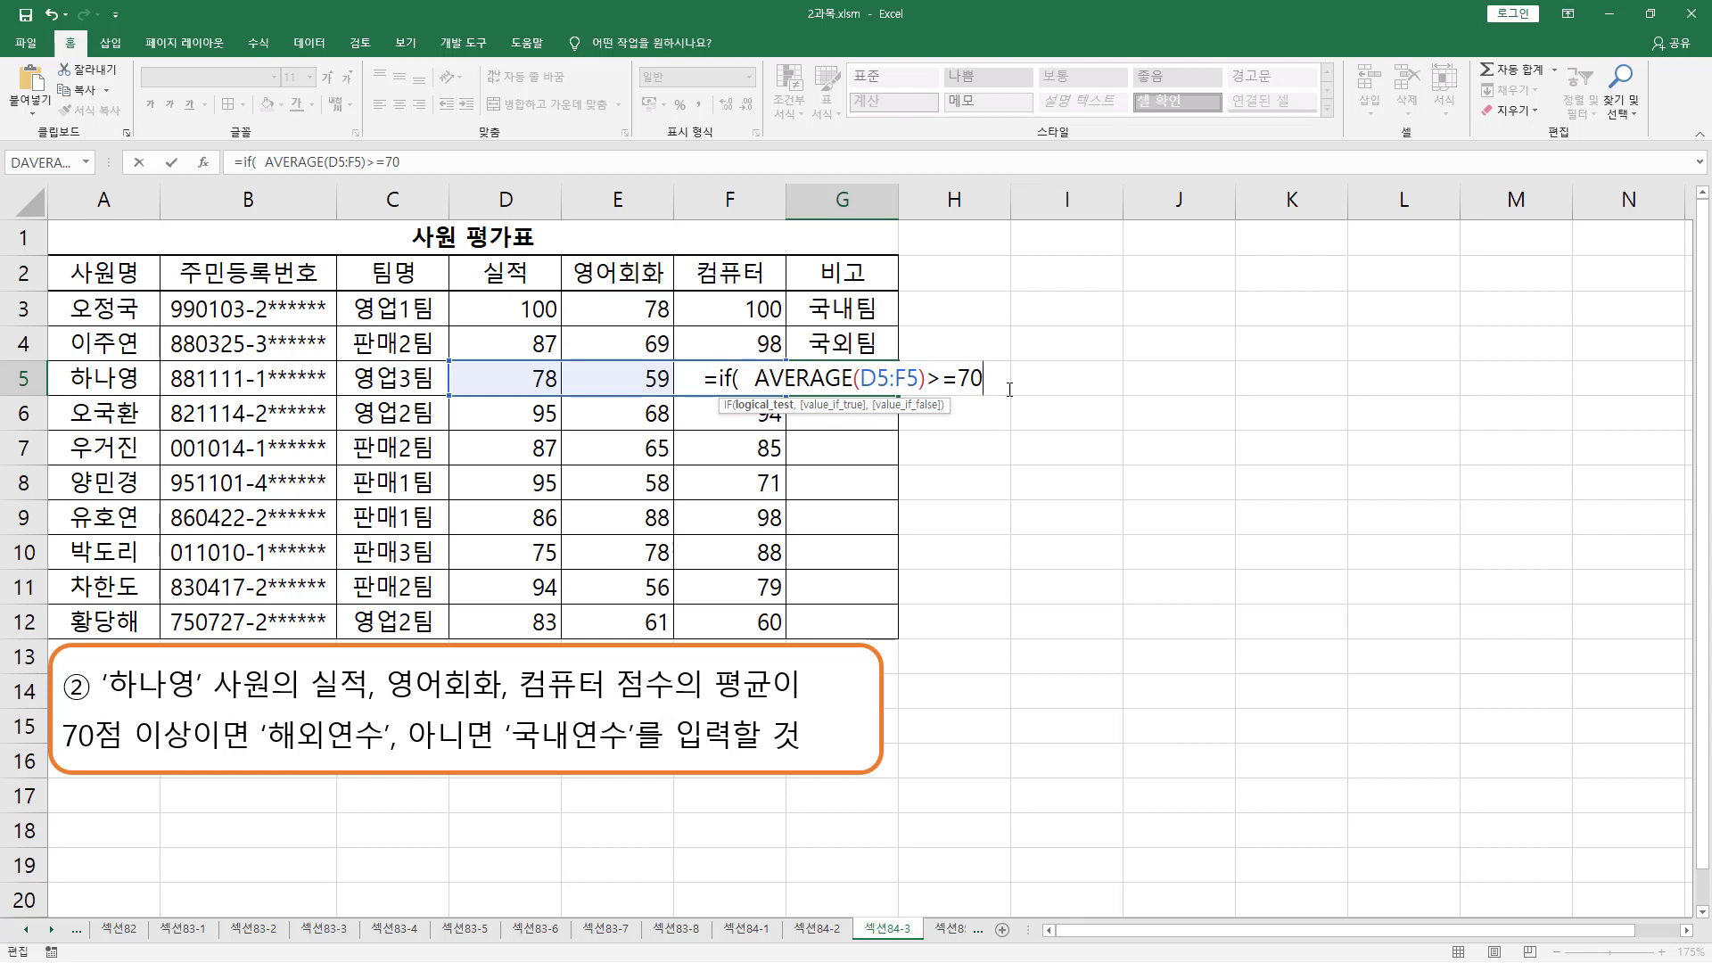
Step: Complete the IF formula in G5 with "해외연수" as the true value and "국내연수" as the false value
{"action": "type", "text": ","}
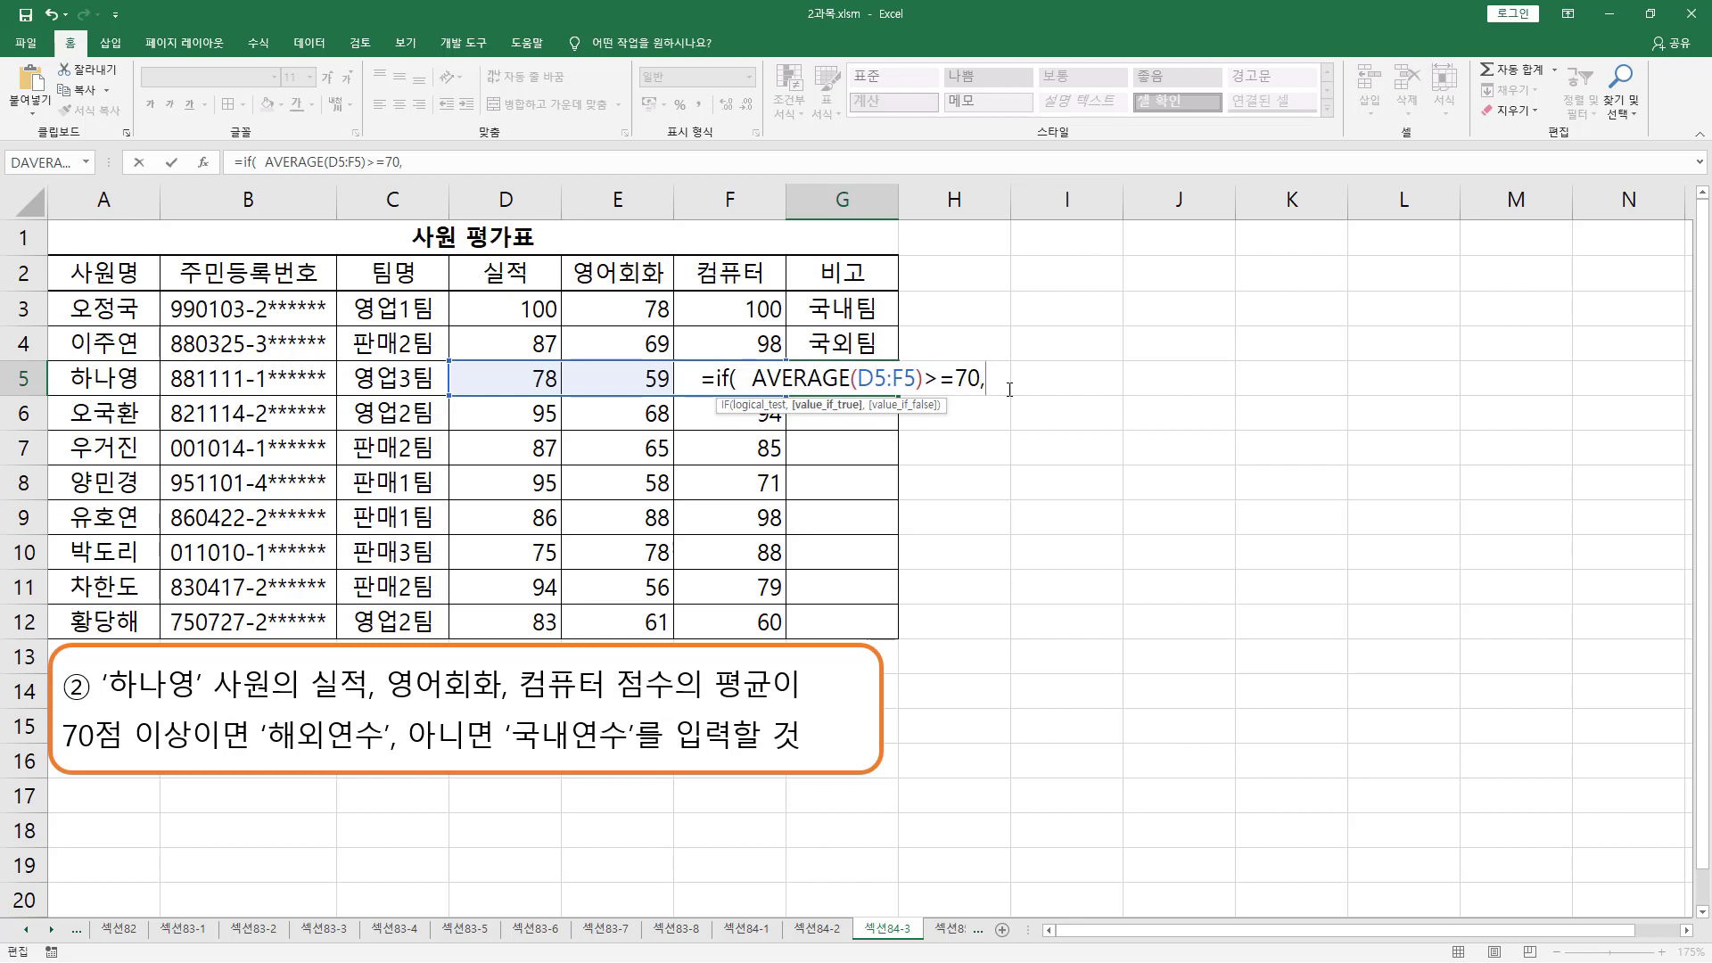
{"action": "type", "text": "\""}
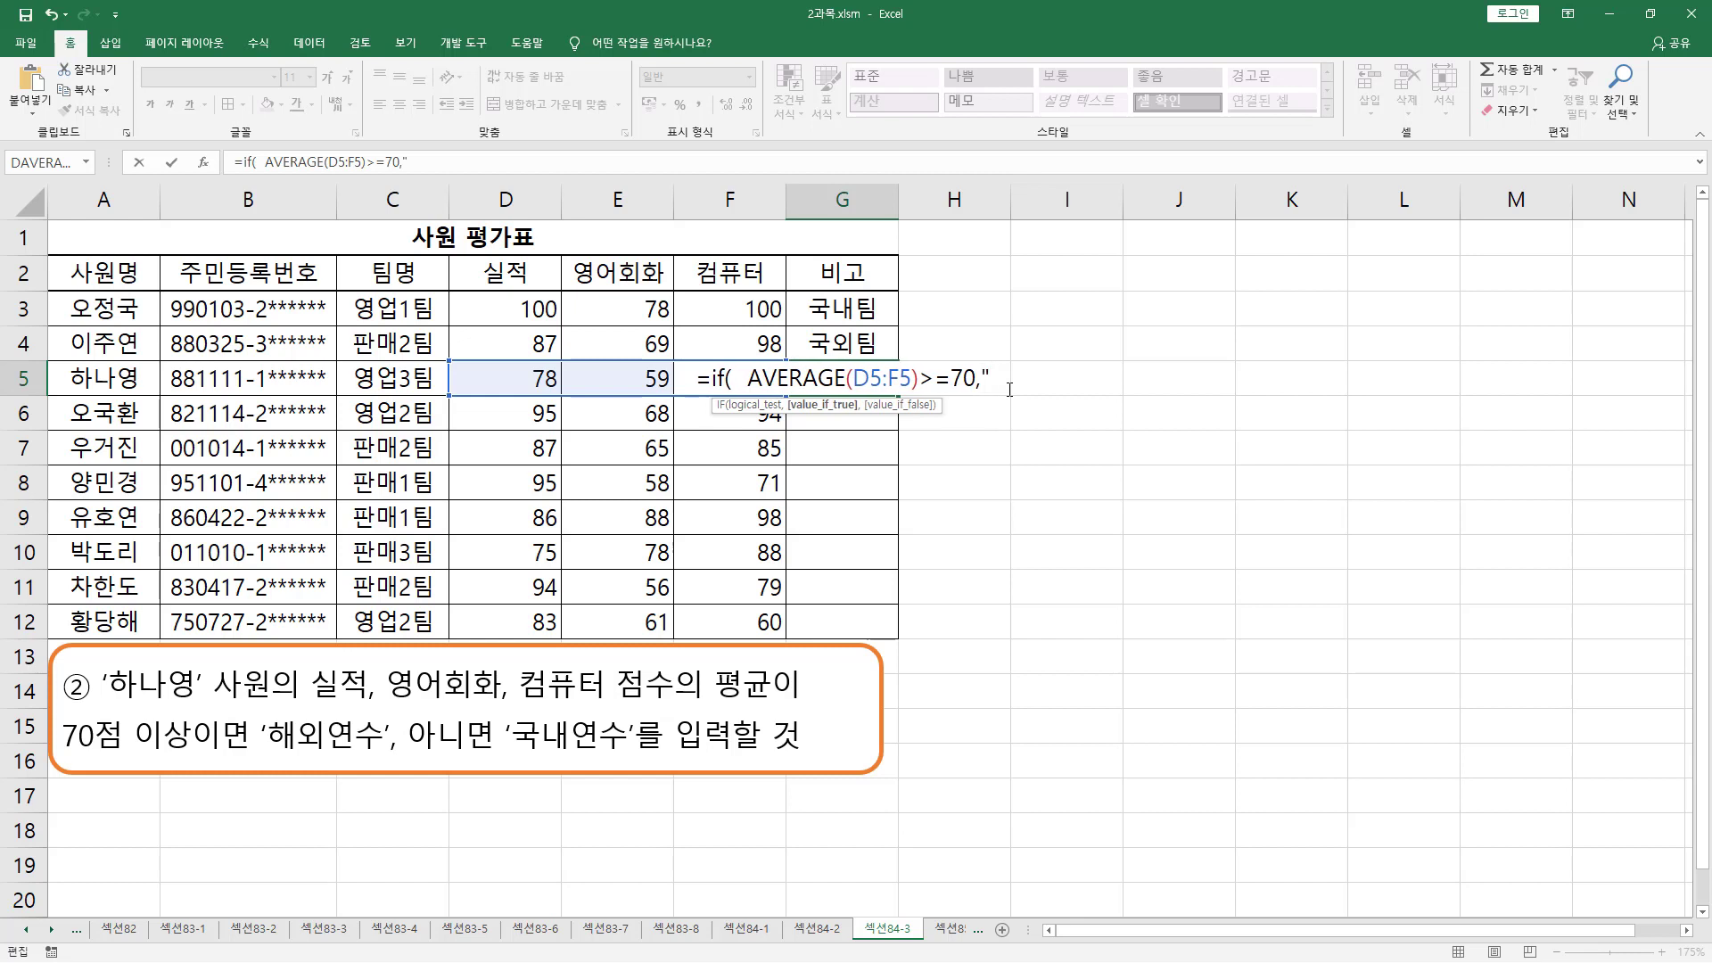
{"action": "type", "text": "해외"}
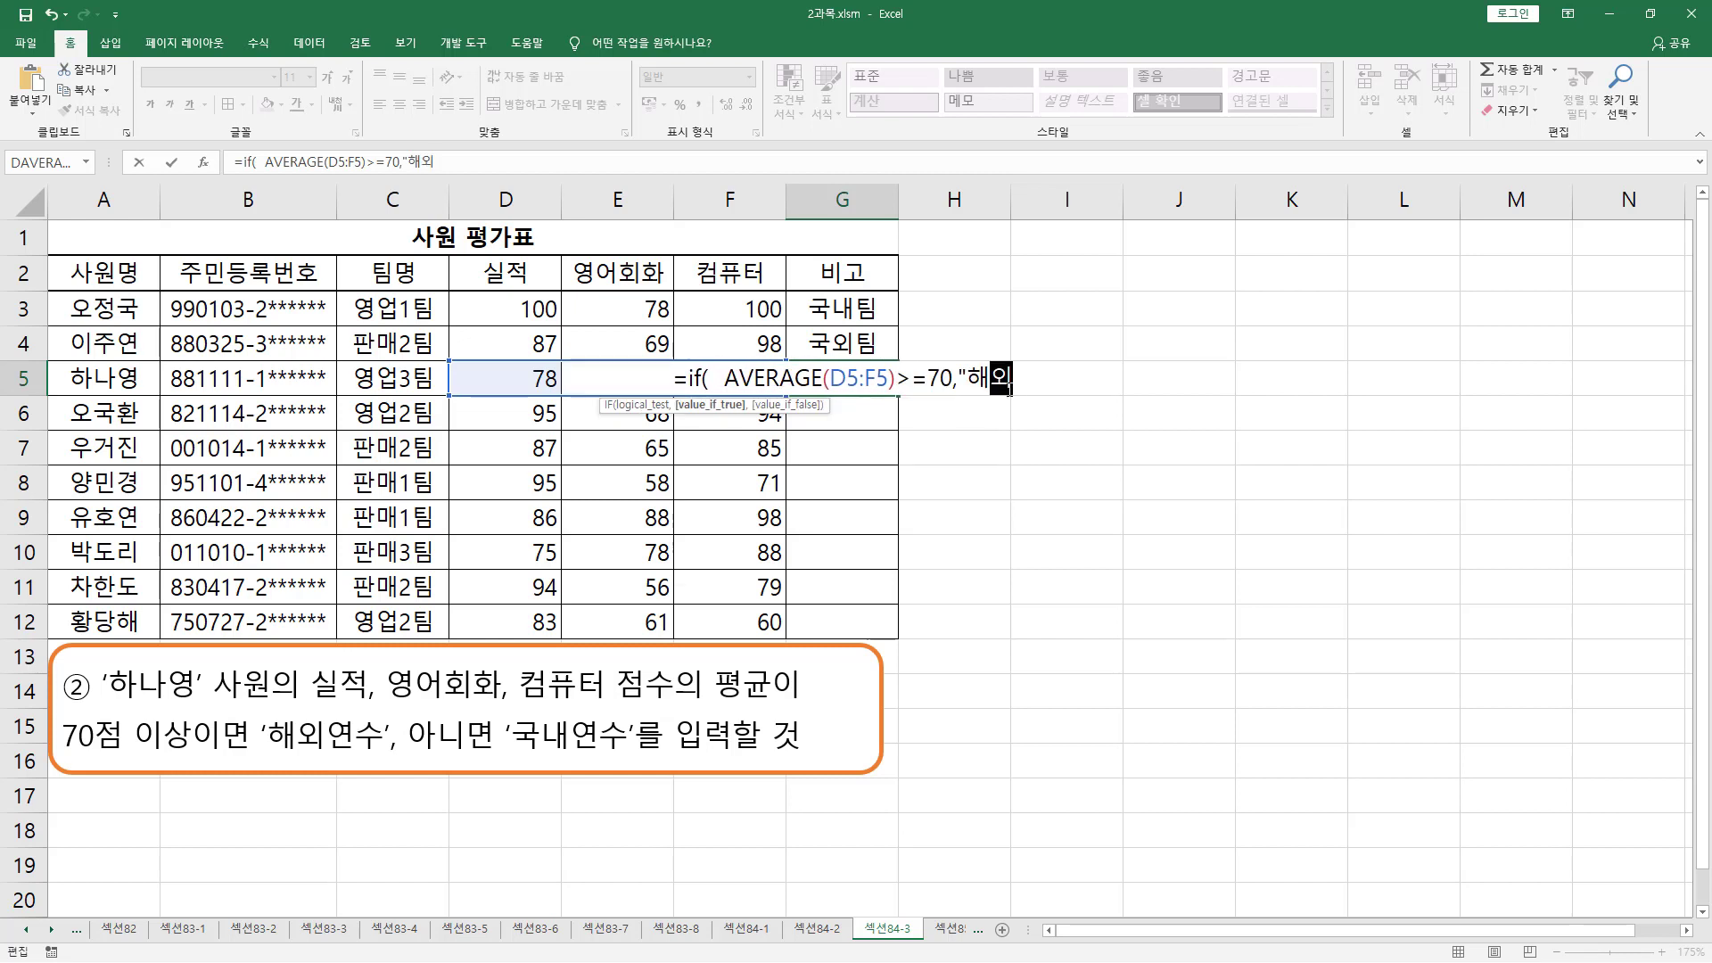
{"action": "type", "text": "연수\","}
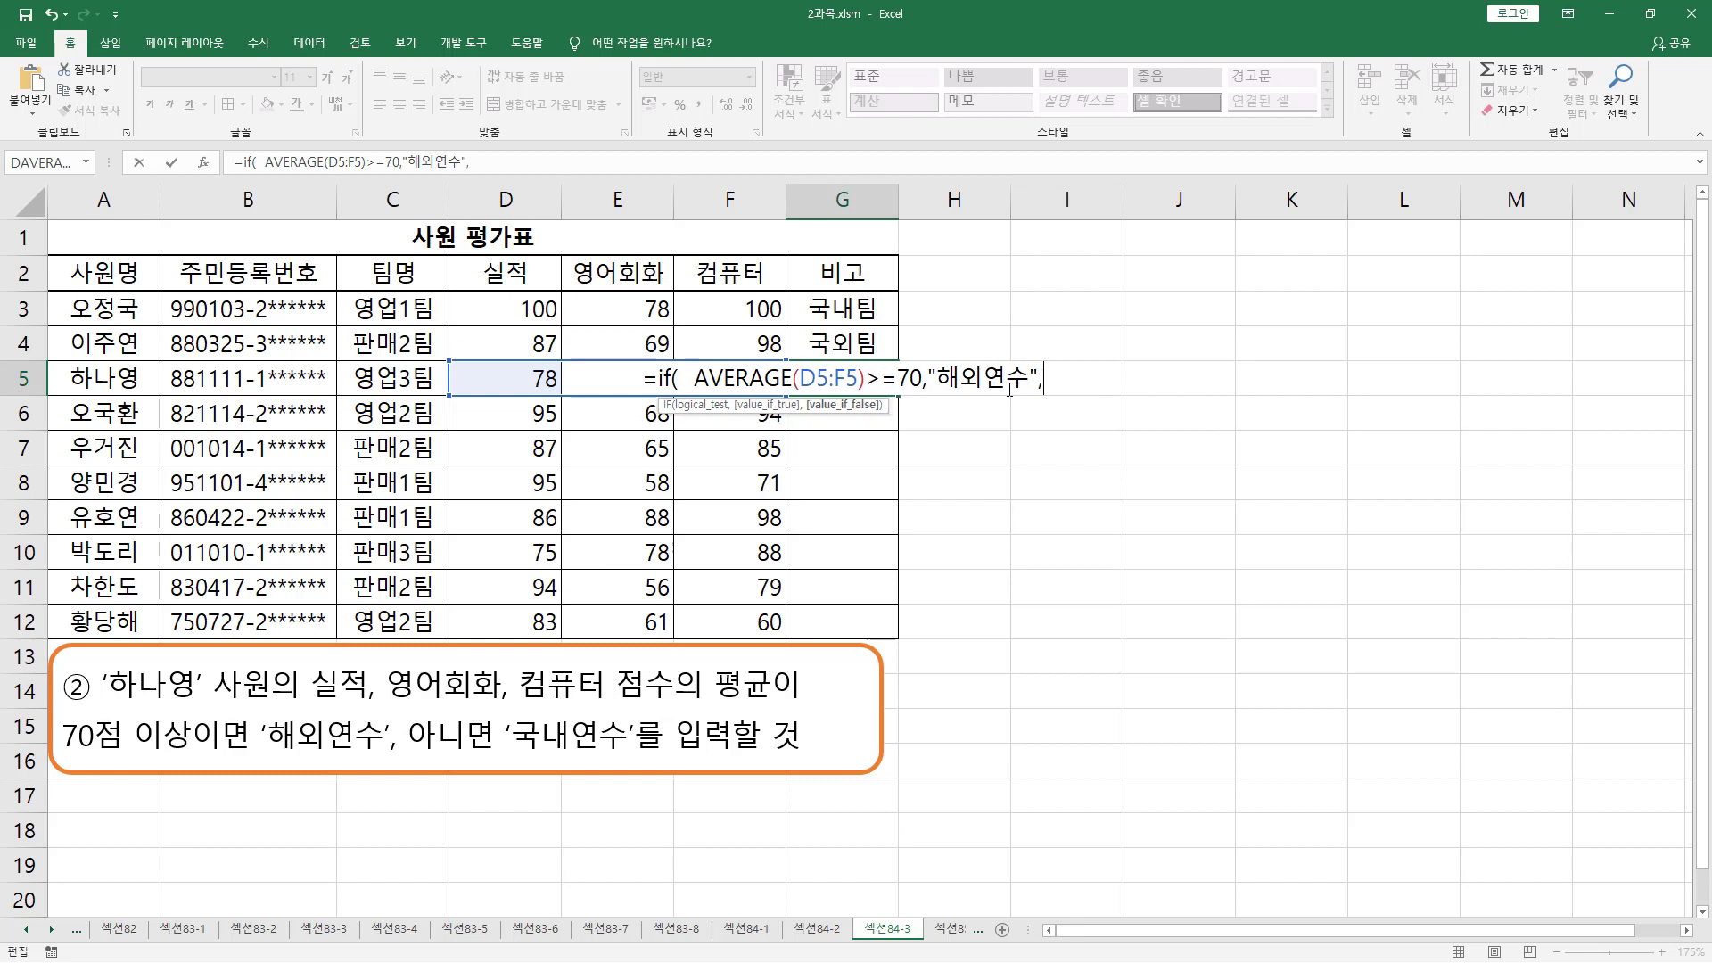
{"action": "type", "text": "\"국내연수"}
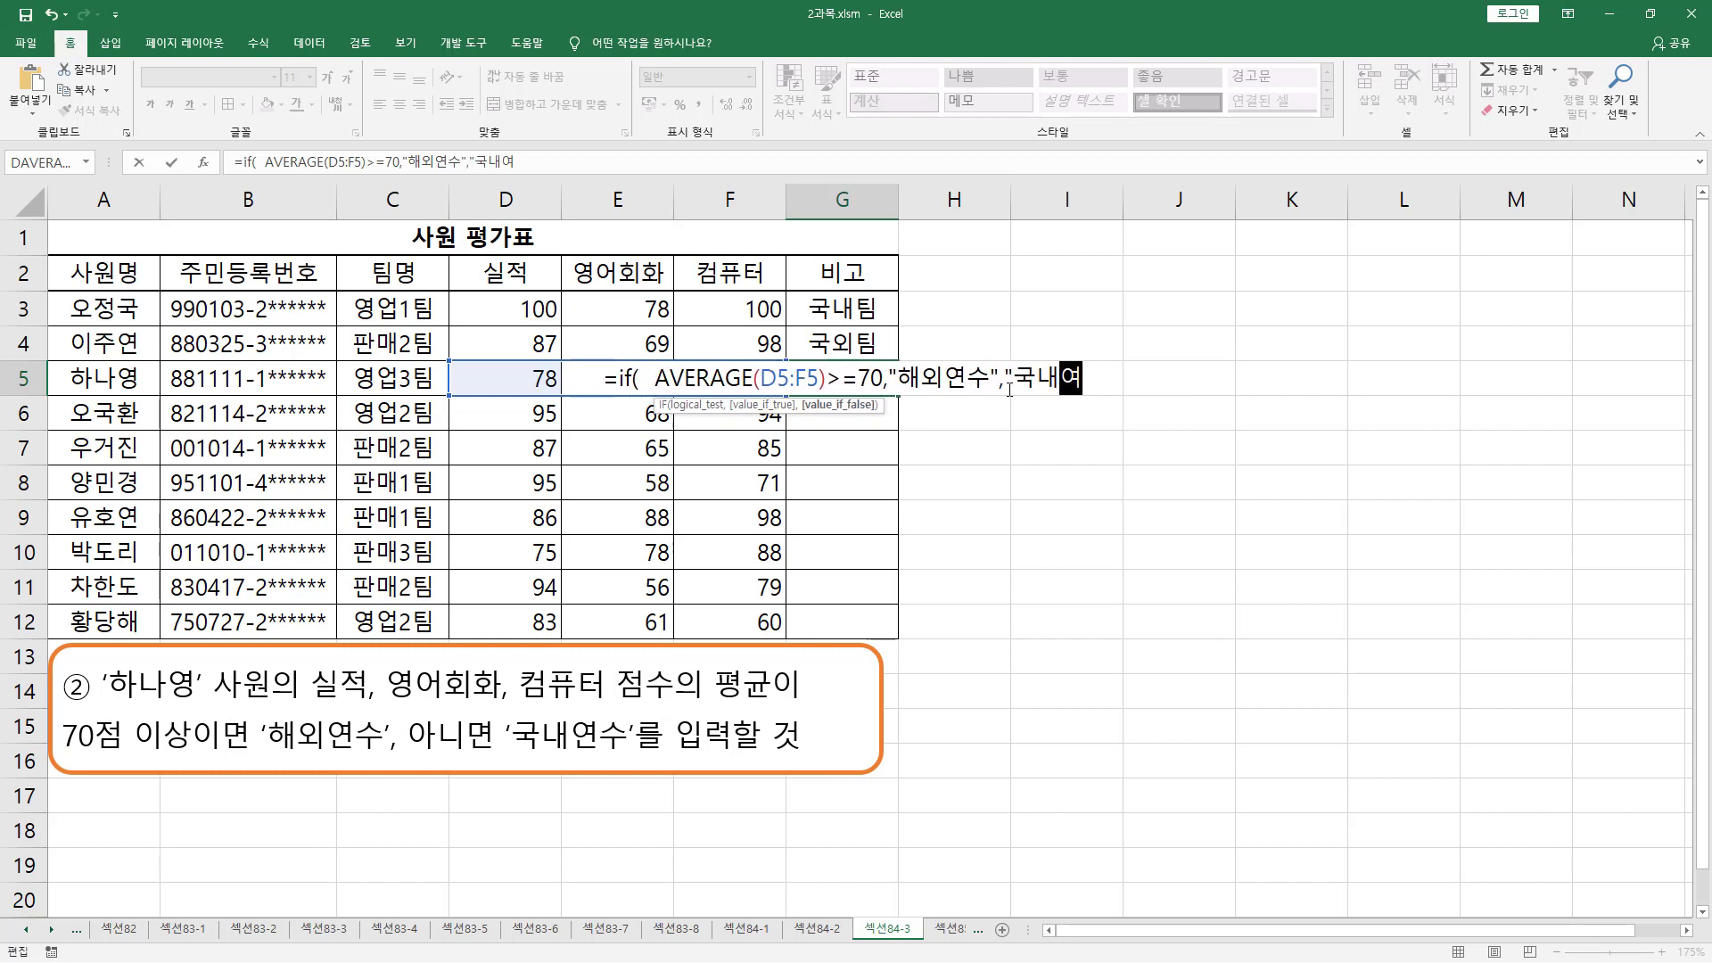
{"action": "type", "text": "\""}
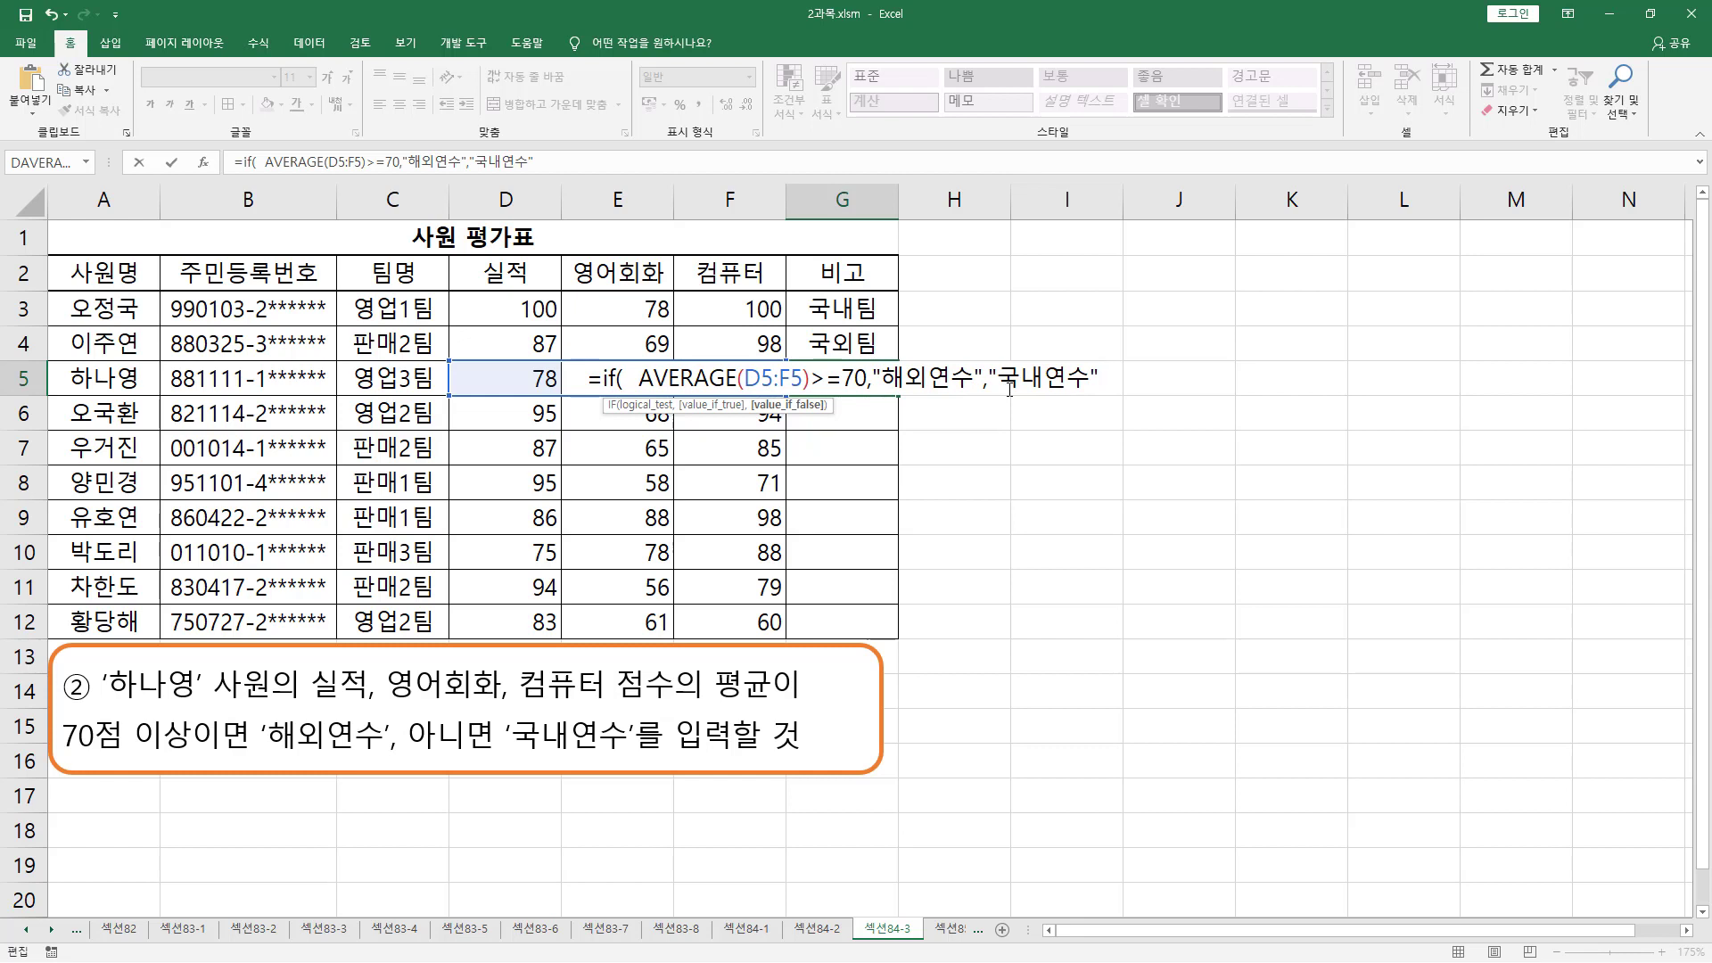
{"action": "type", "text": " )"}
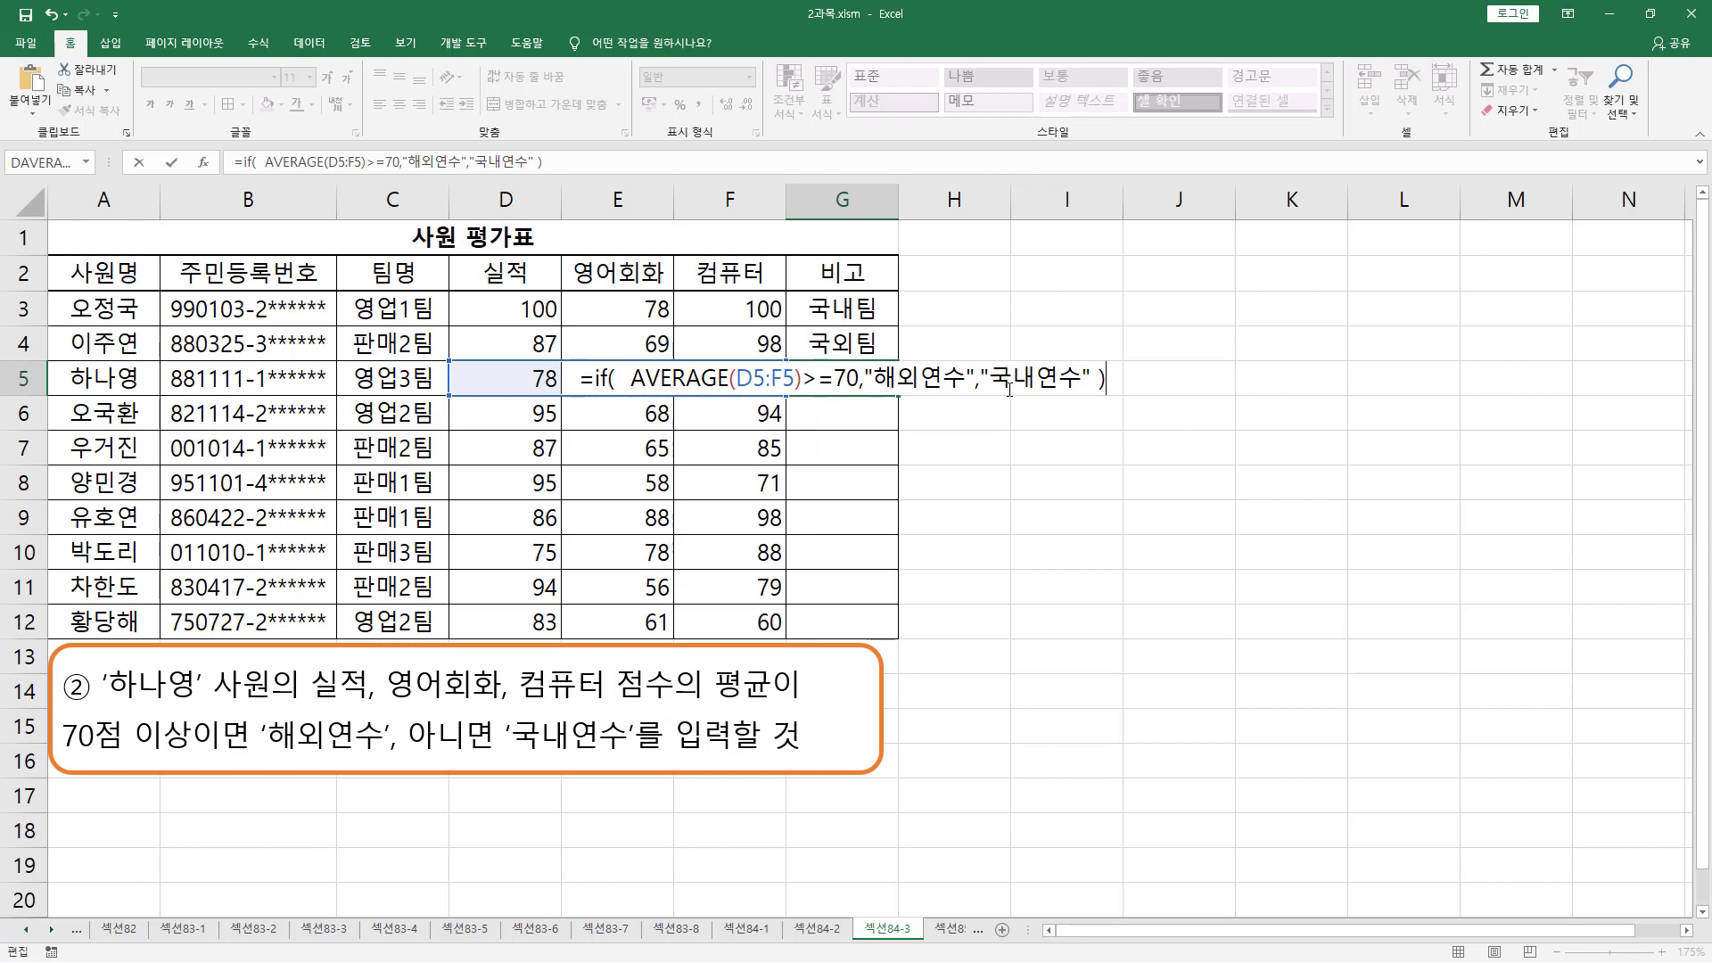
{"action": "key", "text": "ctrl+Return"}
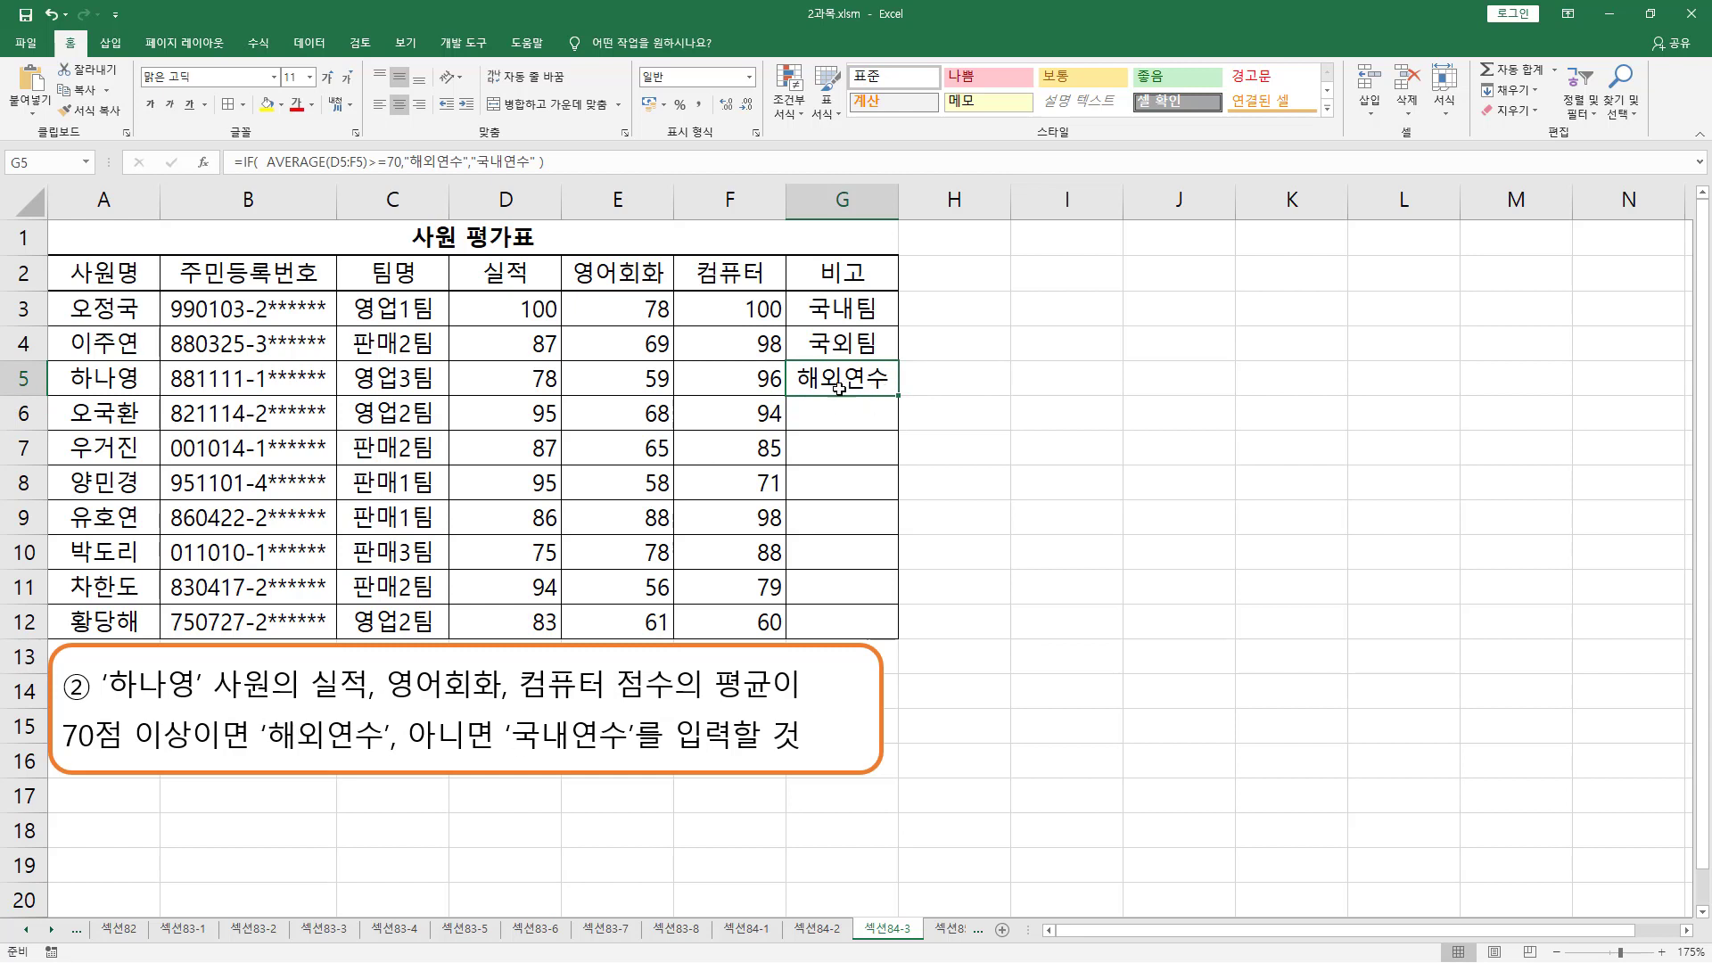
Step: Fill the G5 formula down to G6 and check the average of the scores in D6:F6
{"action": "left_click_drag", "start_coordinate": [900, 406], "coordinate": [901, 430]}
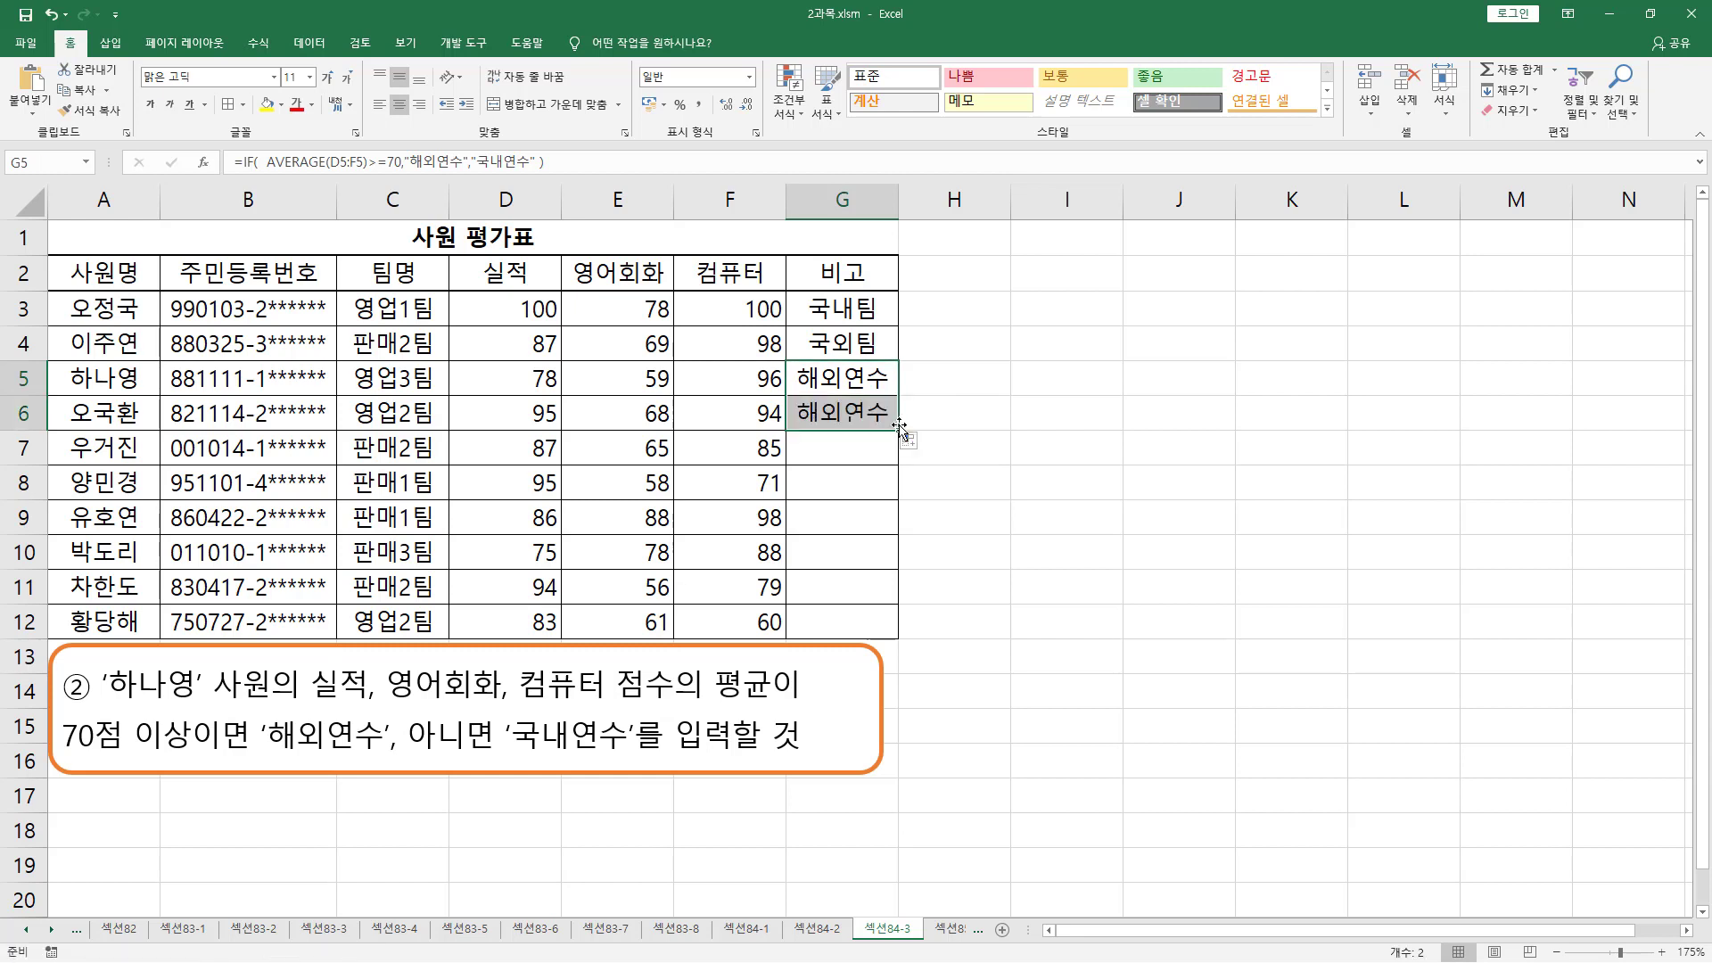
{"action": "left_click", "coordinate": [531, 407]}
{"action": "left_click_drag", "start_coordinate": [595, 411], "coordinate": [727, 412]}
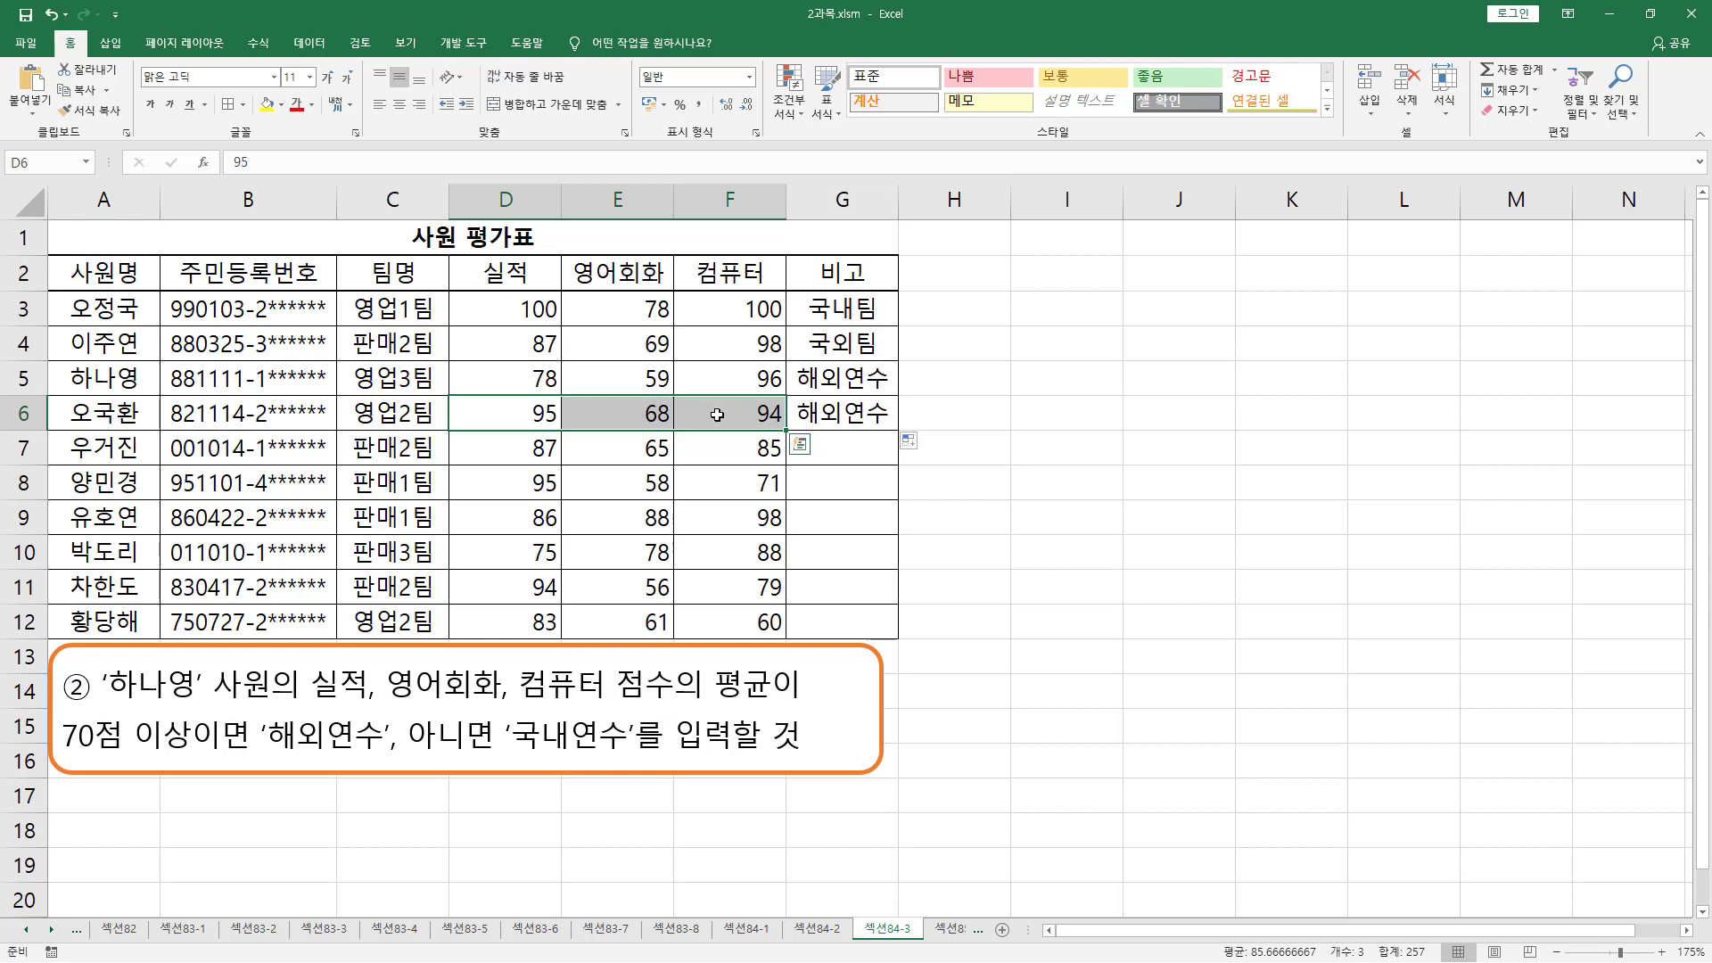
Step: Test the formula by setting the 컴퓨터 score in F6 to 40, check the row 6 average and G6, and undo the change
{"action": "left_click", "coordinate": [749, 419]}
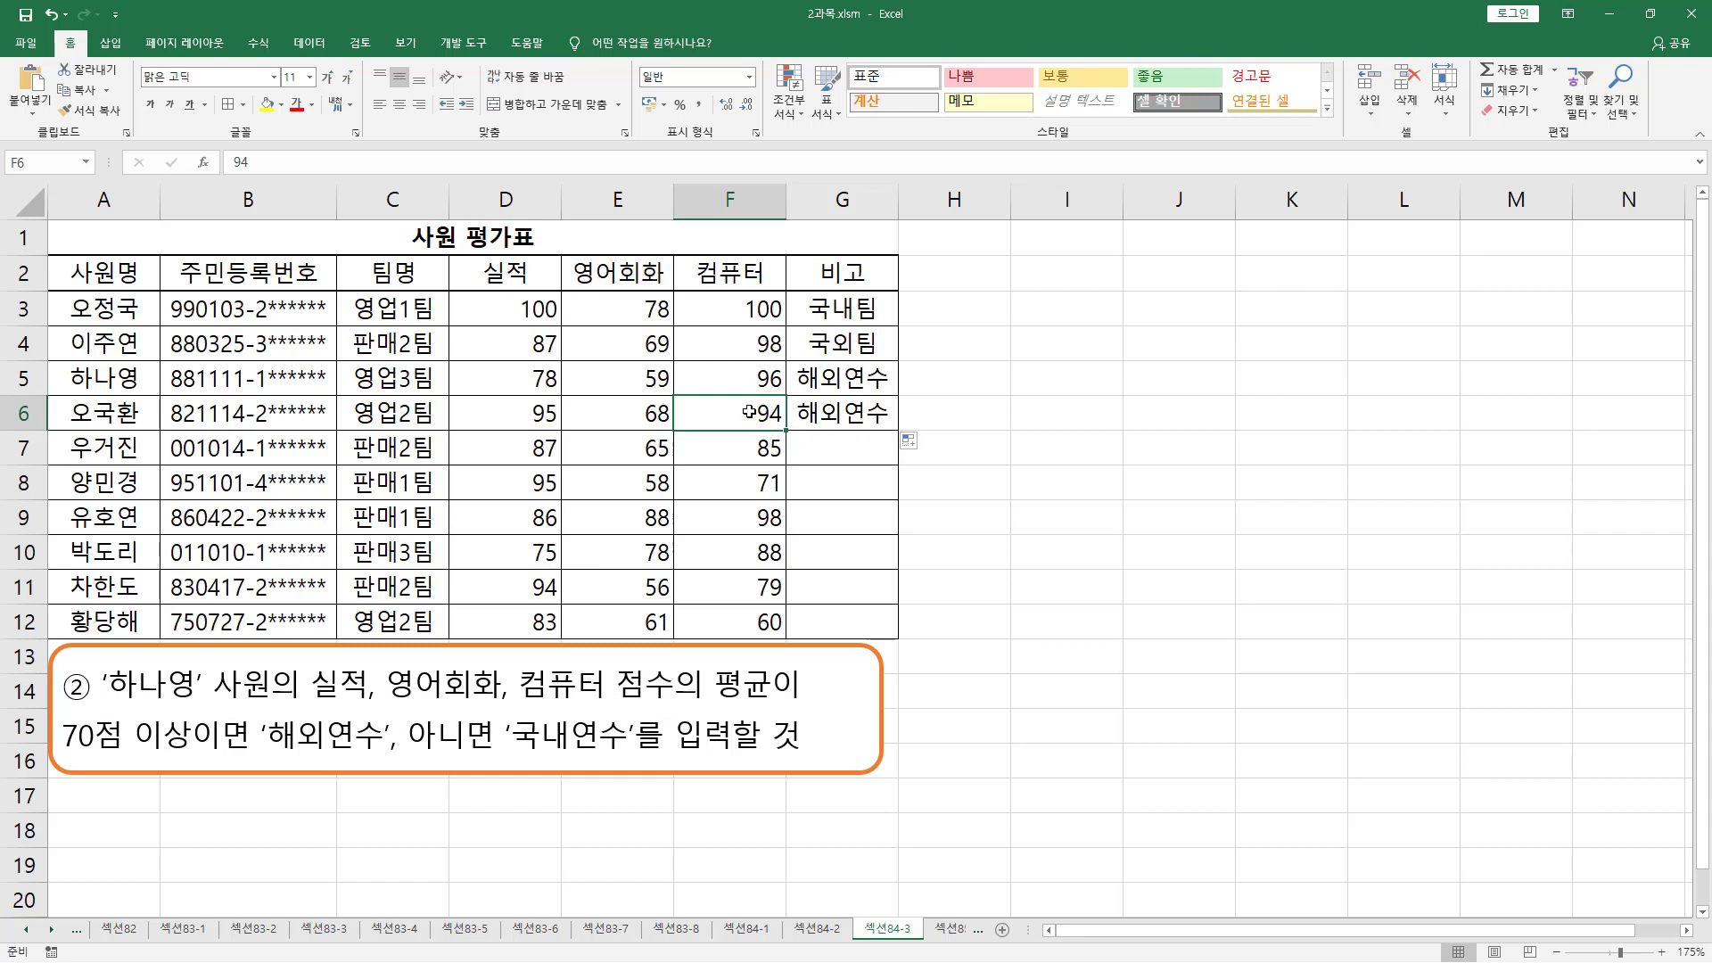
{"action": "type", "text": "40"}
{"action": "key", "text": "Return"}
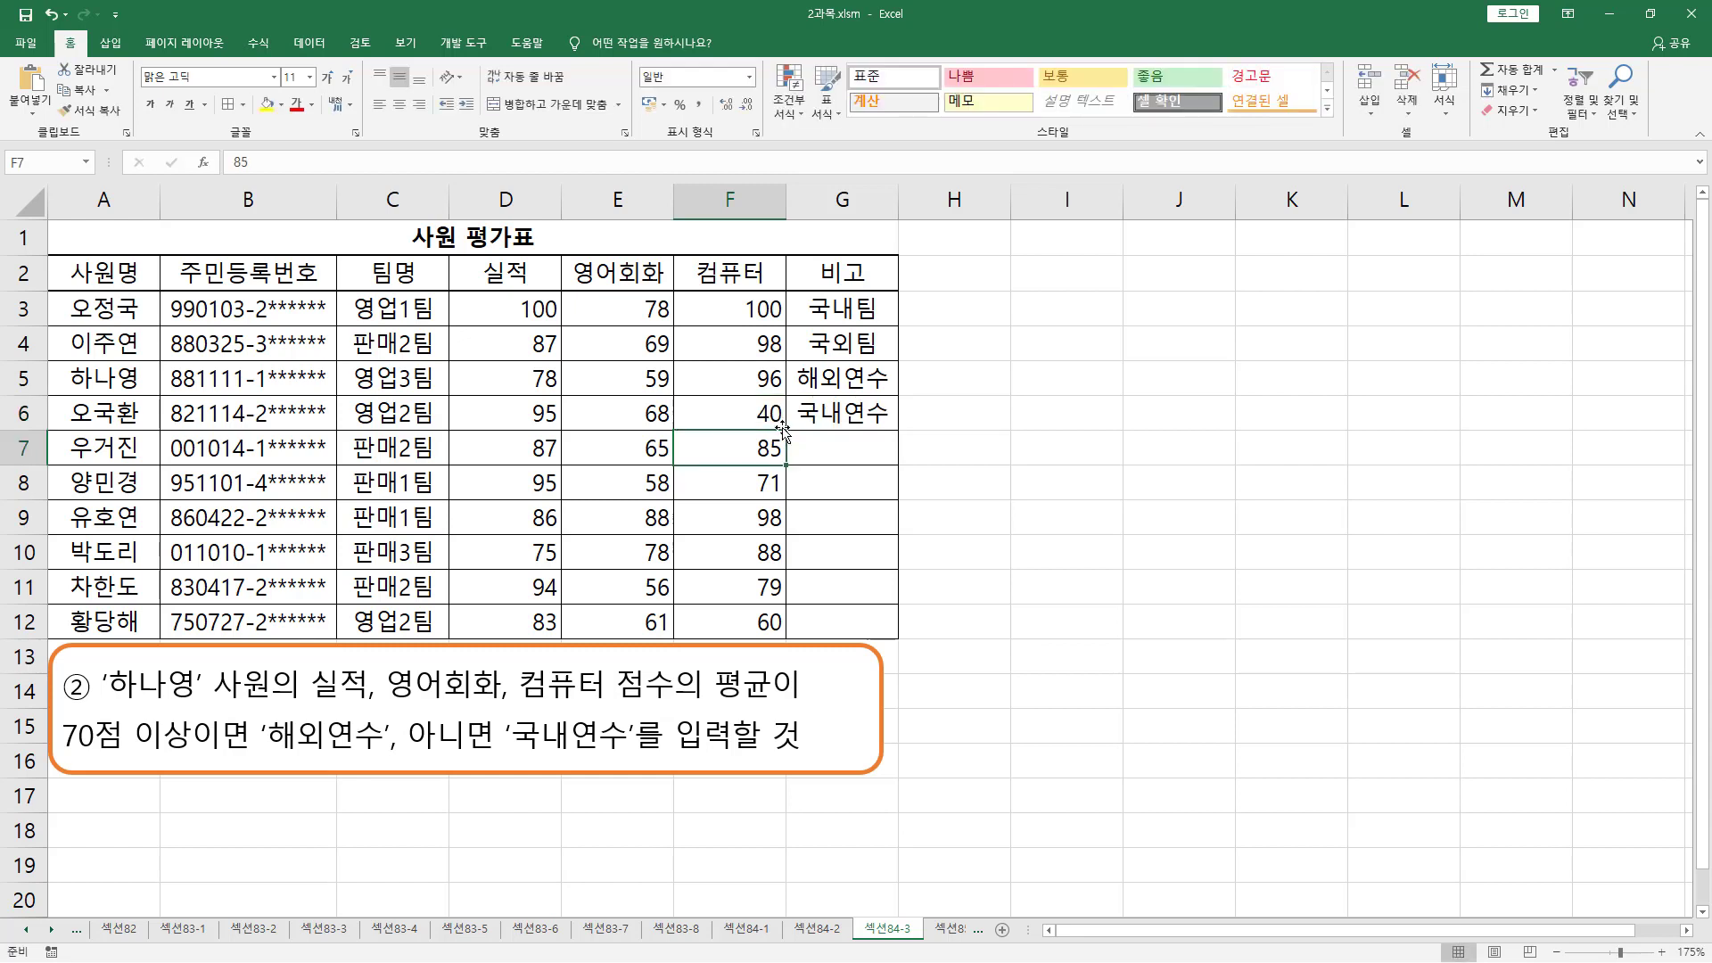
{"action": "left_click_drag", "start_coordinate": [767, 418], "coordinate": [526, 414]}
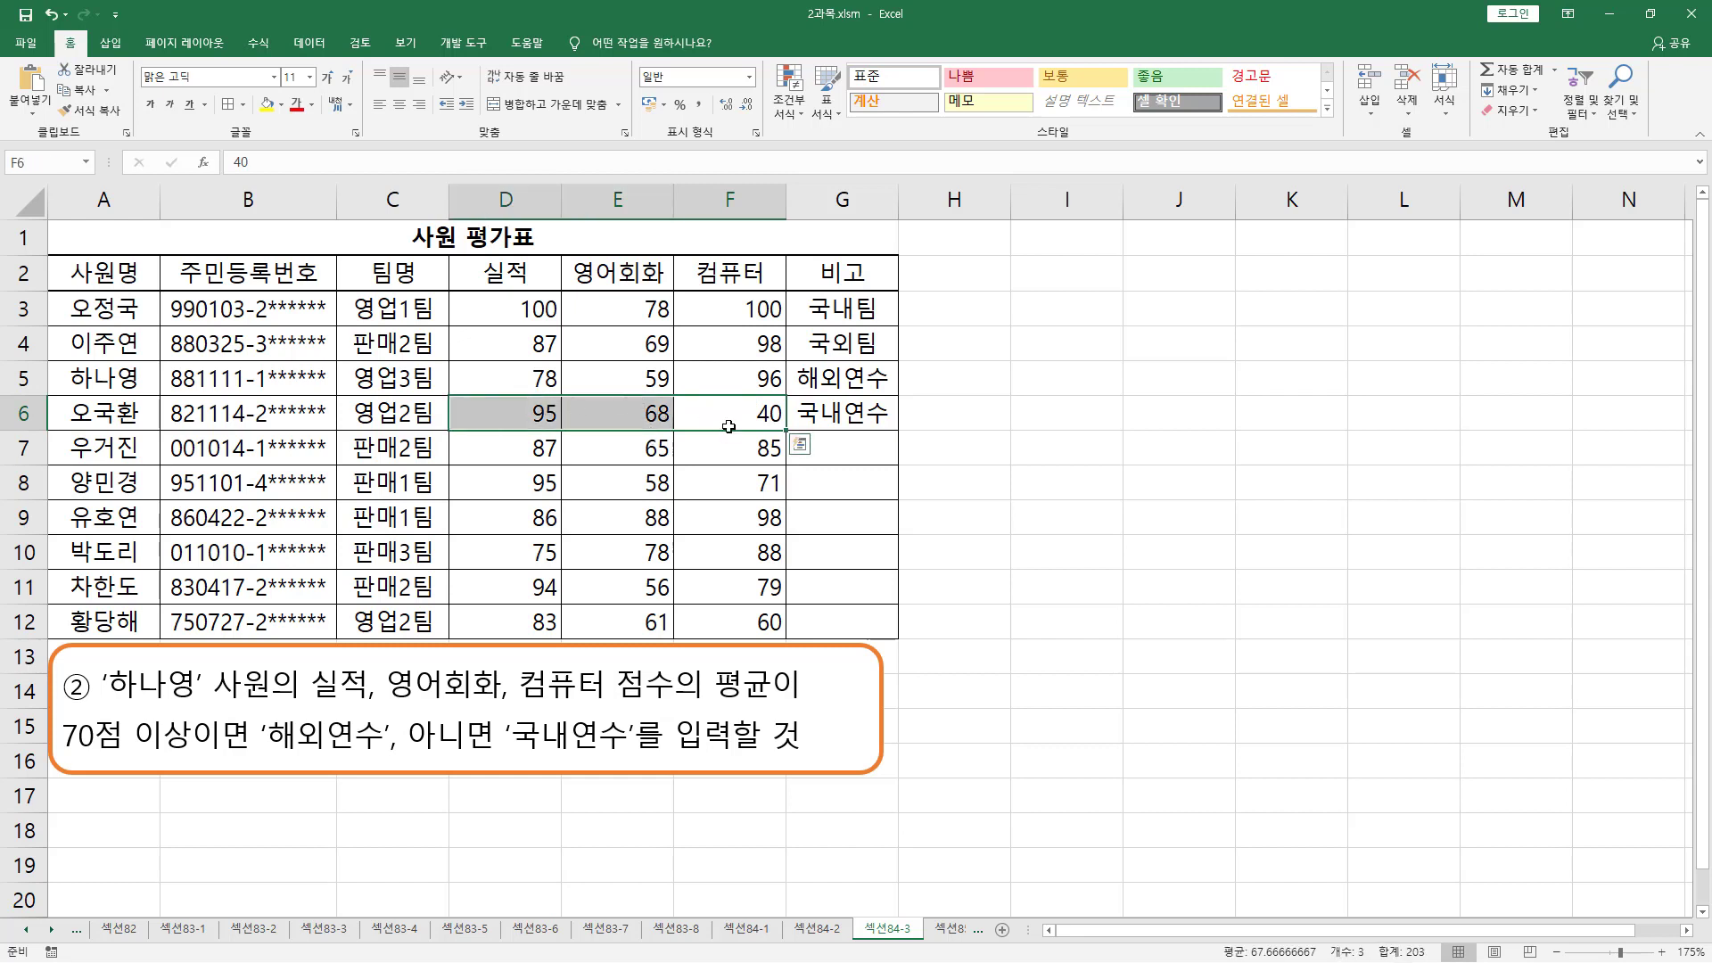
{"action": "left_click", "coordinate": [828, 417]}
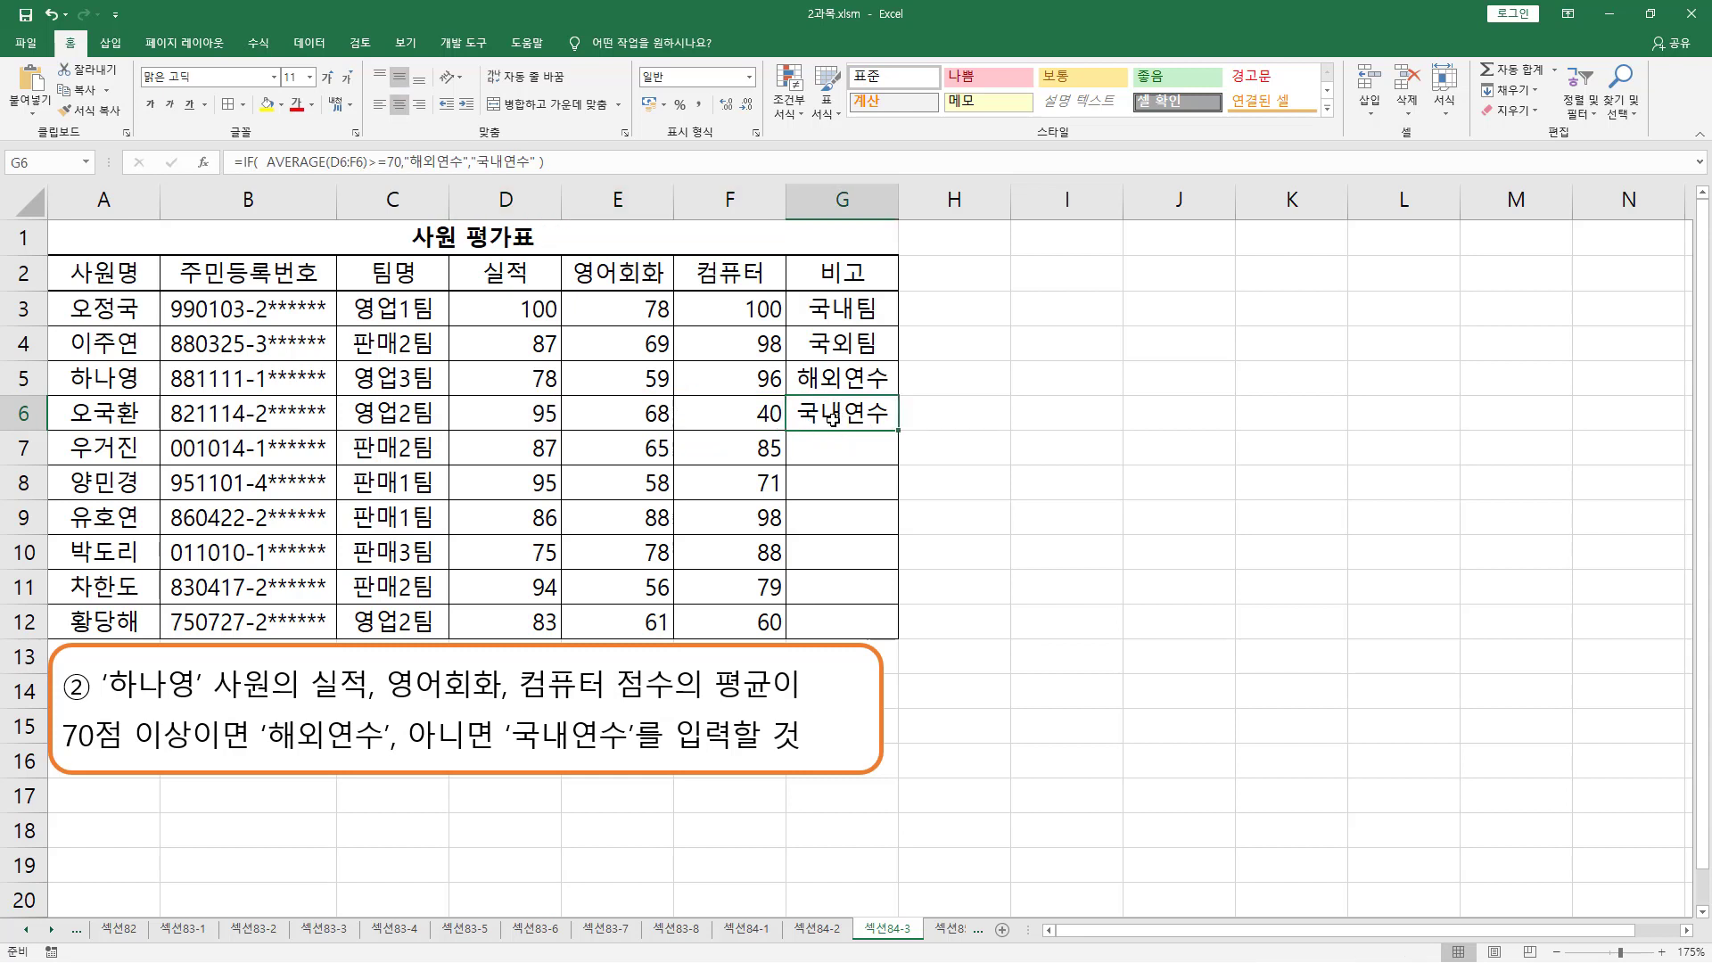
{"action": "left_click", "coordinate": [992, 418]}
{"action": "key", "text": "ctrl+z"}
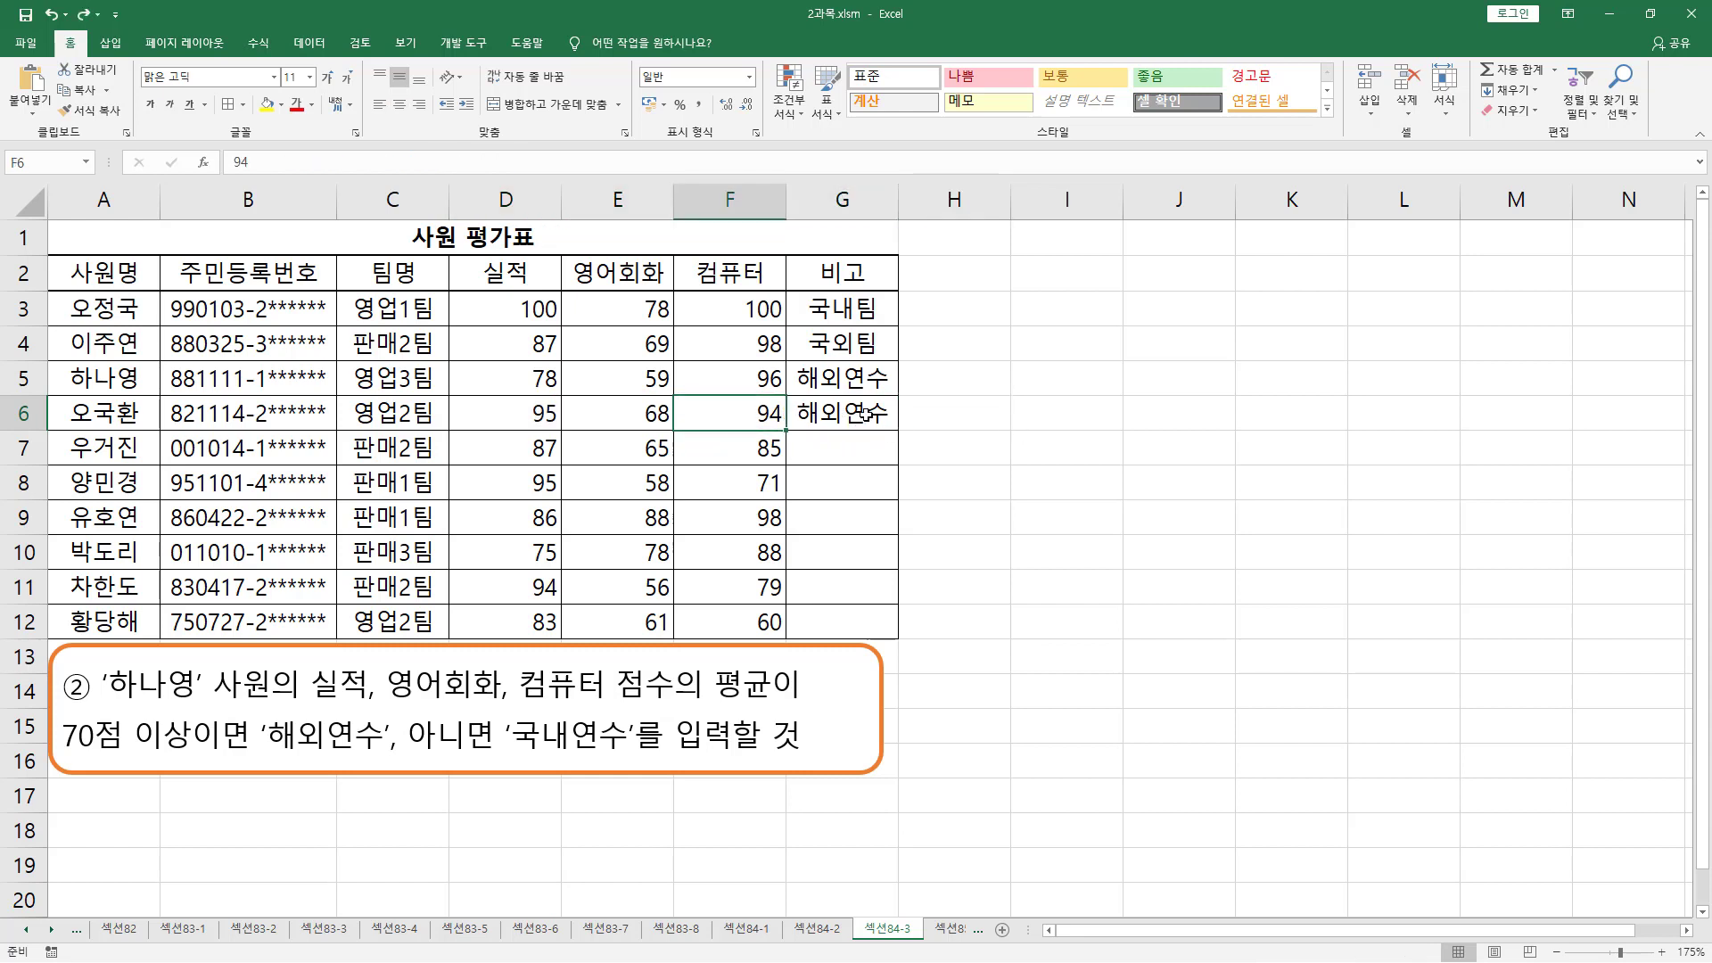
Step: Copy the formula text from G5 and paste it into A18 as plain text with a leading apostrophe
{"action": "left_click", "coordinate": [869, 414]}
{"action": "double_click", "coordinate": [838, 382]}
{"action": "left_click_drag", "start_coordinate": [579, 377], "coordinate": [1194, 377]}
{"action": "key", "text": "ctrl+c"}
{"action": "key", "text": "Escape"}
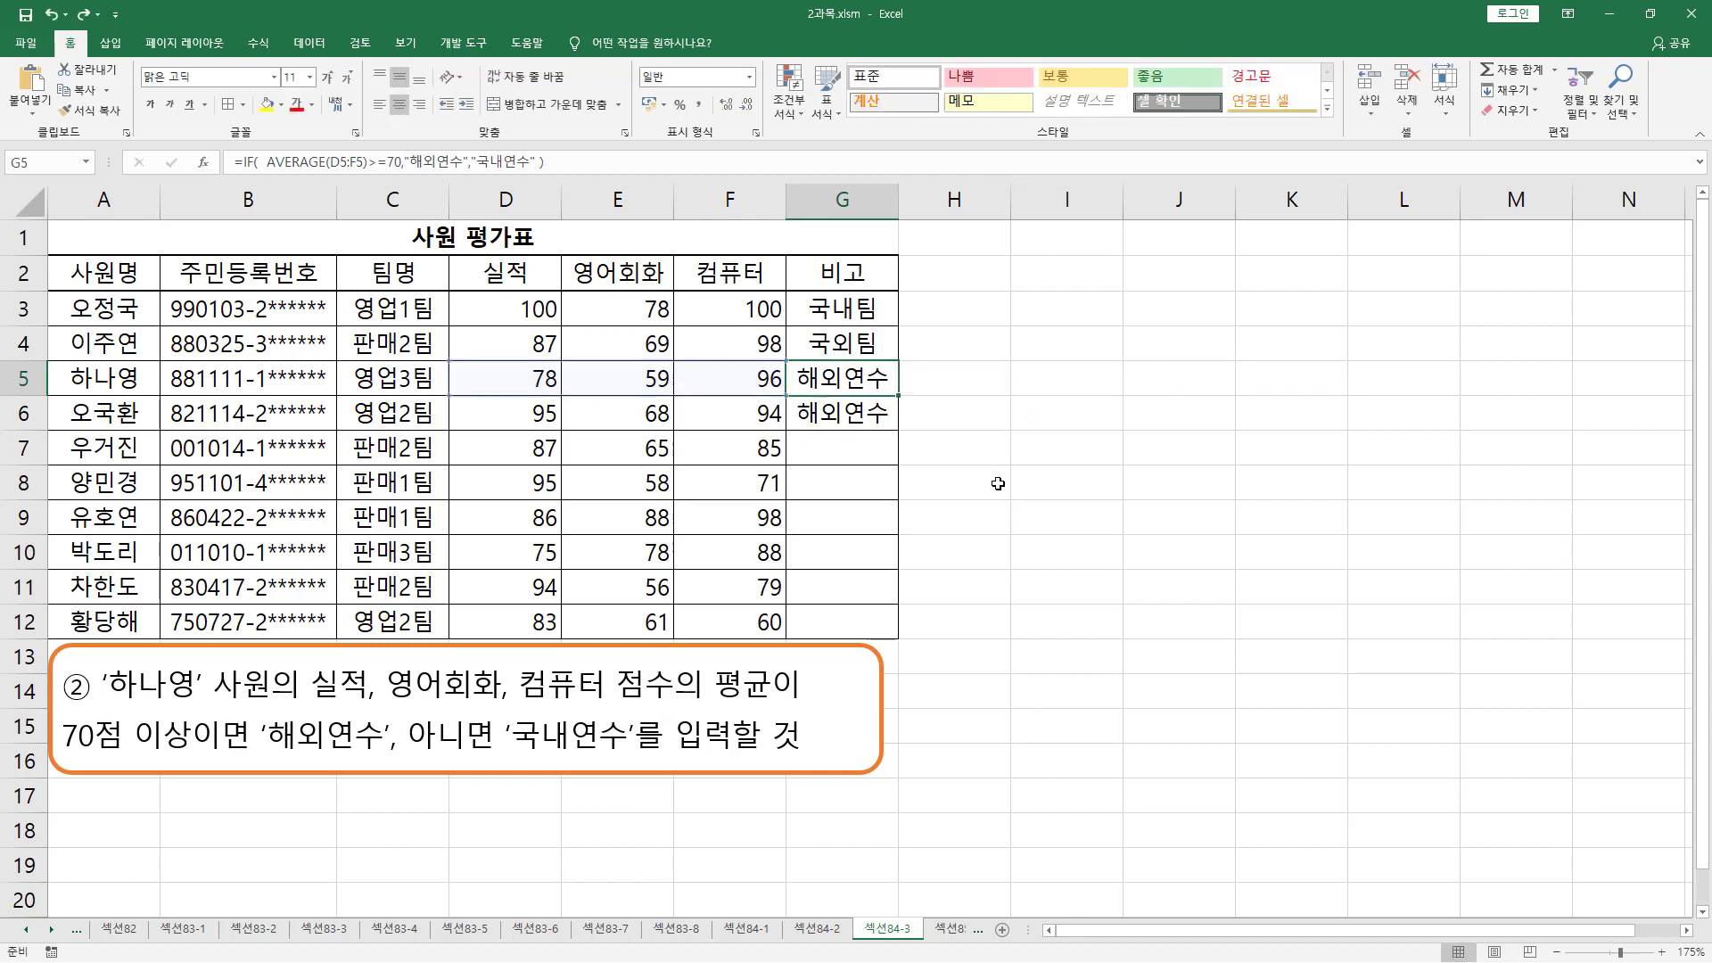
{"action": "left_click", "coordinate": [85, 830]}
{"action": "type", "text": "'"}
{"action": "key", "text": "ctrl+v"}
{"action": "key", "text": "Return"}
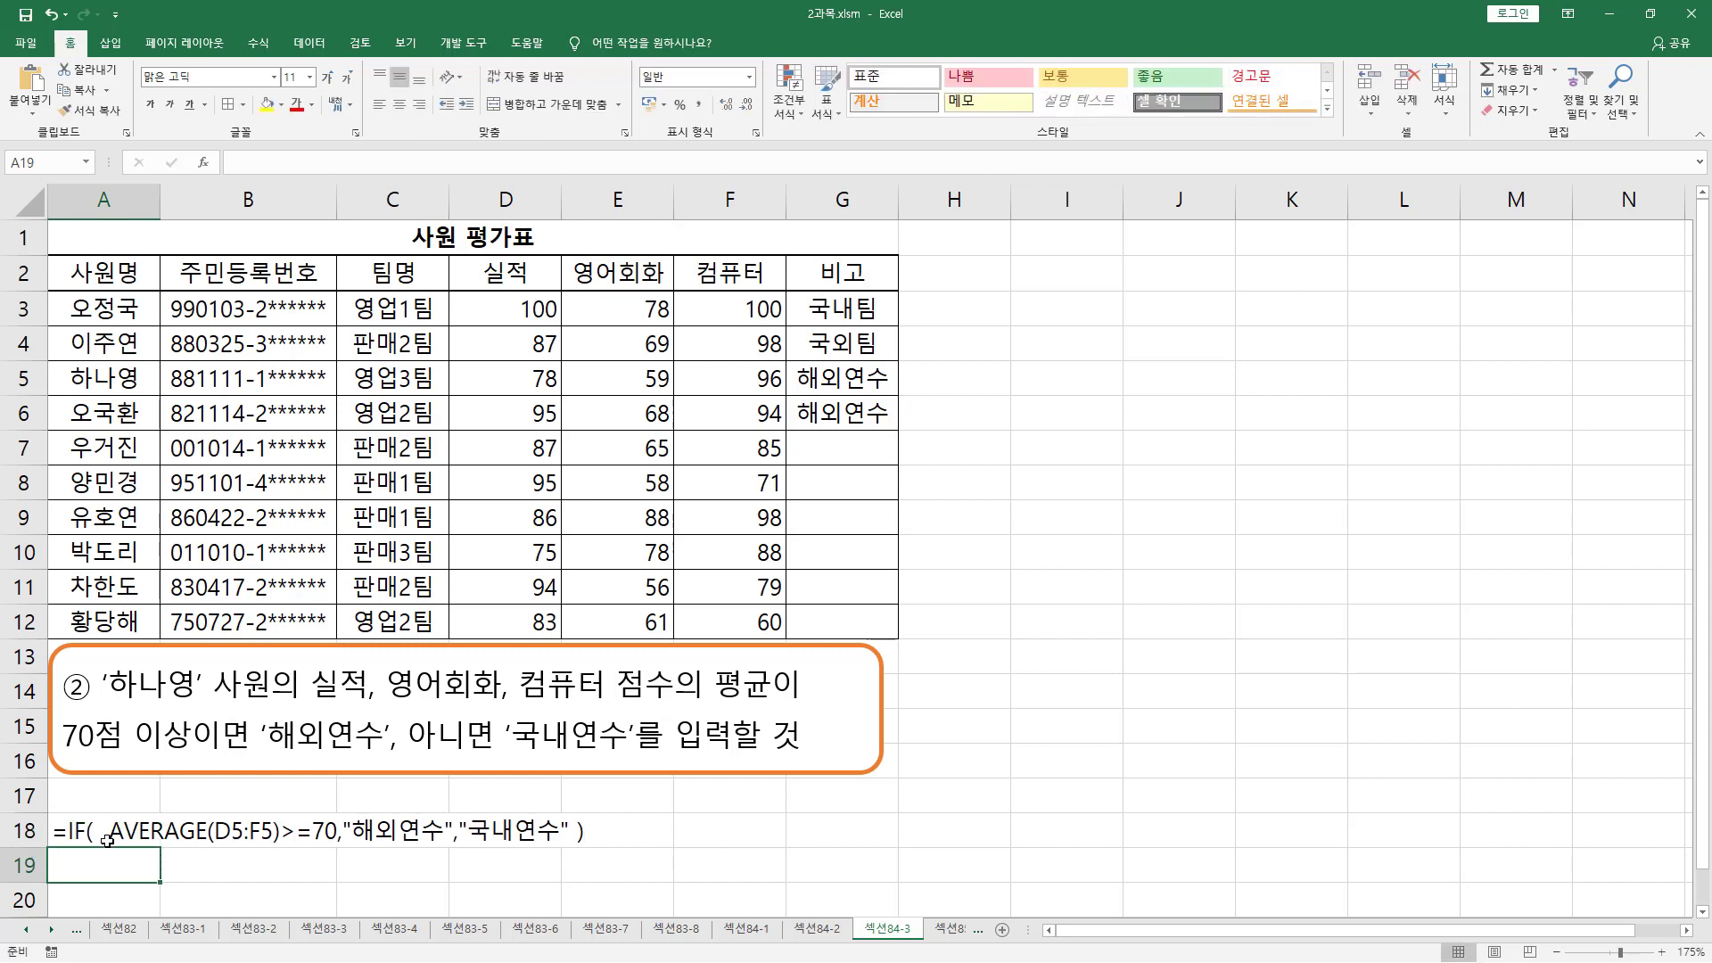
Step: Examine the formula text in A18 argument by argument: the AVERAGE condition, the true value and the false value
{"action": "left_click_drag", "start_coordinate": [103, 813], "coordinate": [339, 854]}
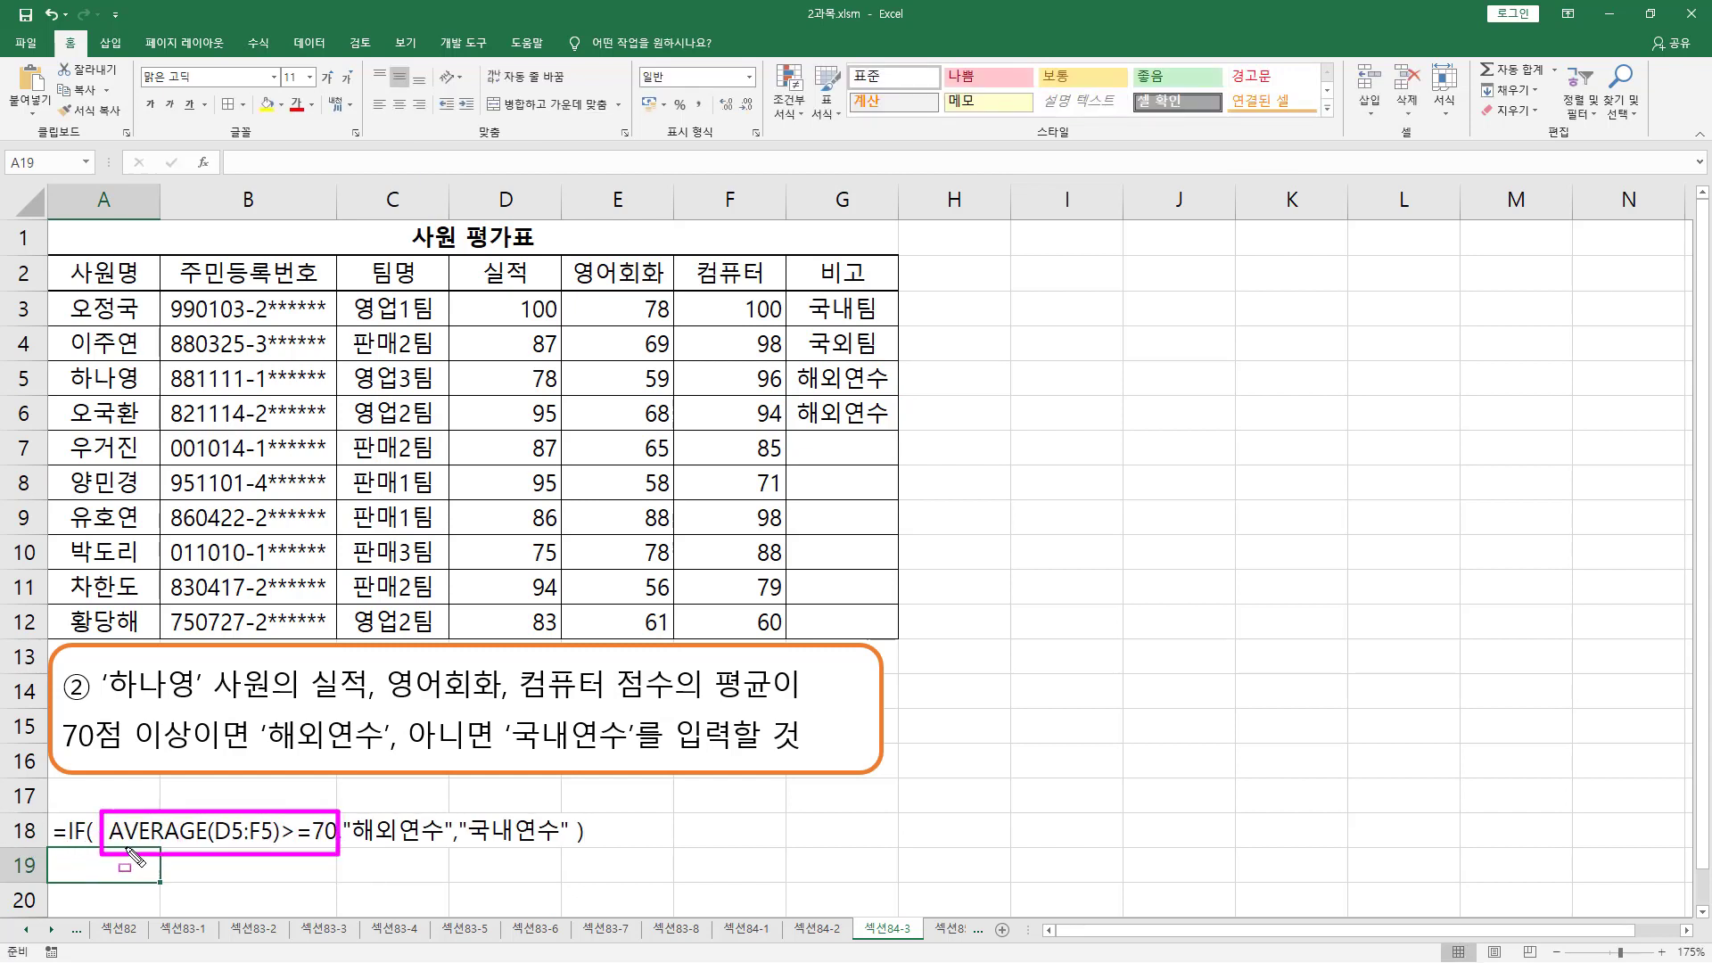
{"action": "left_click_drag", "start_coordinate": [112, 840], "coordinate": [441, 843]}
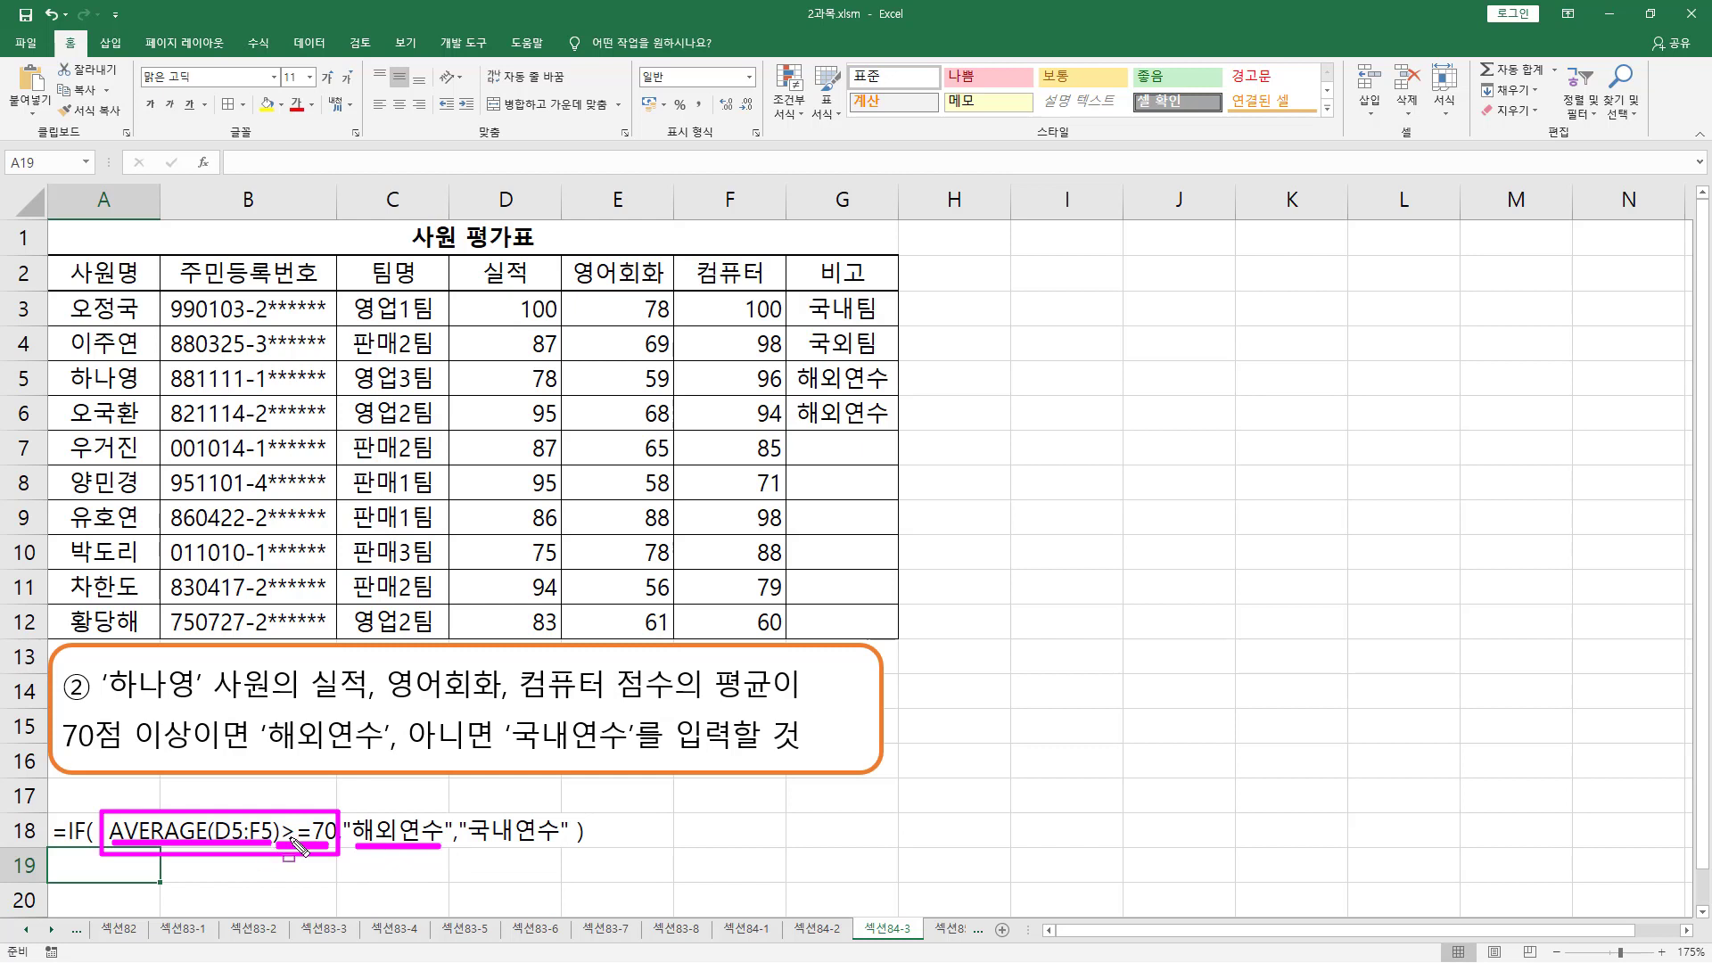
{"action": "left_click_drag", "start_coordinate": [468, 846], "coordinate": [558, 847]}
{"action": "key", "text": "Escape"}
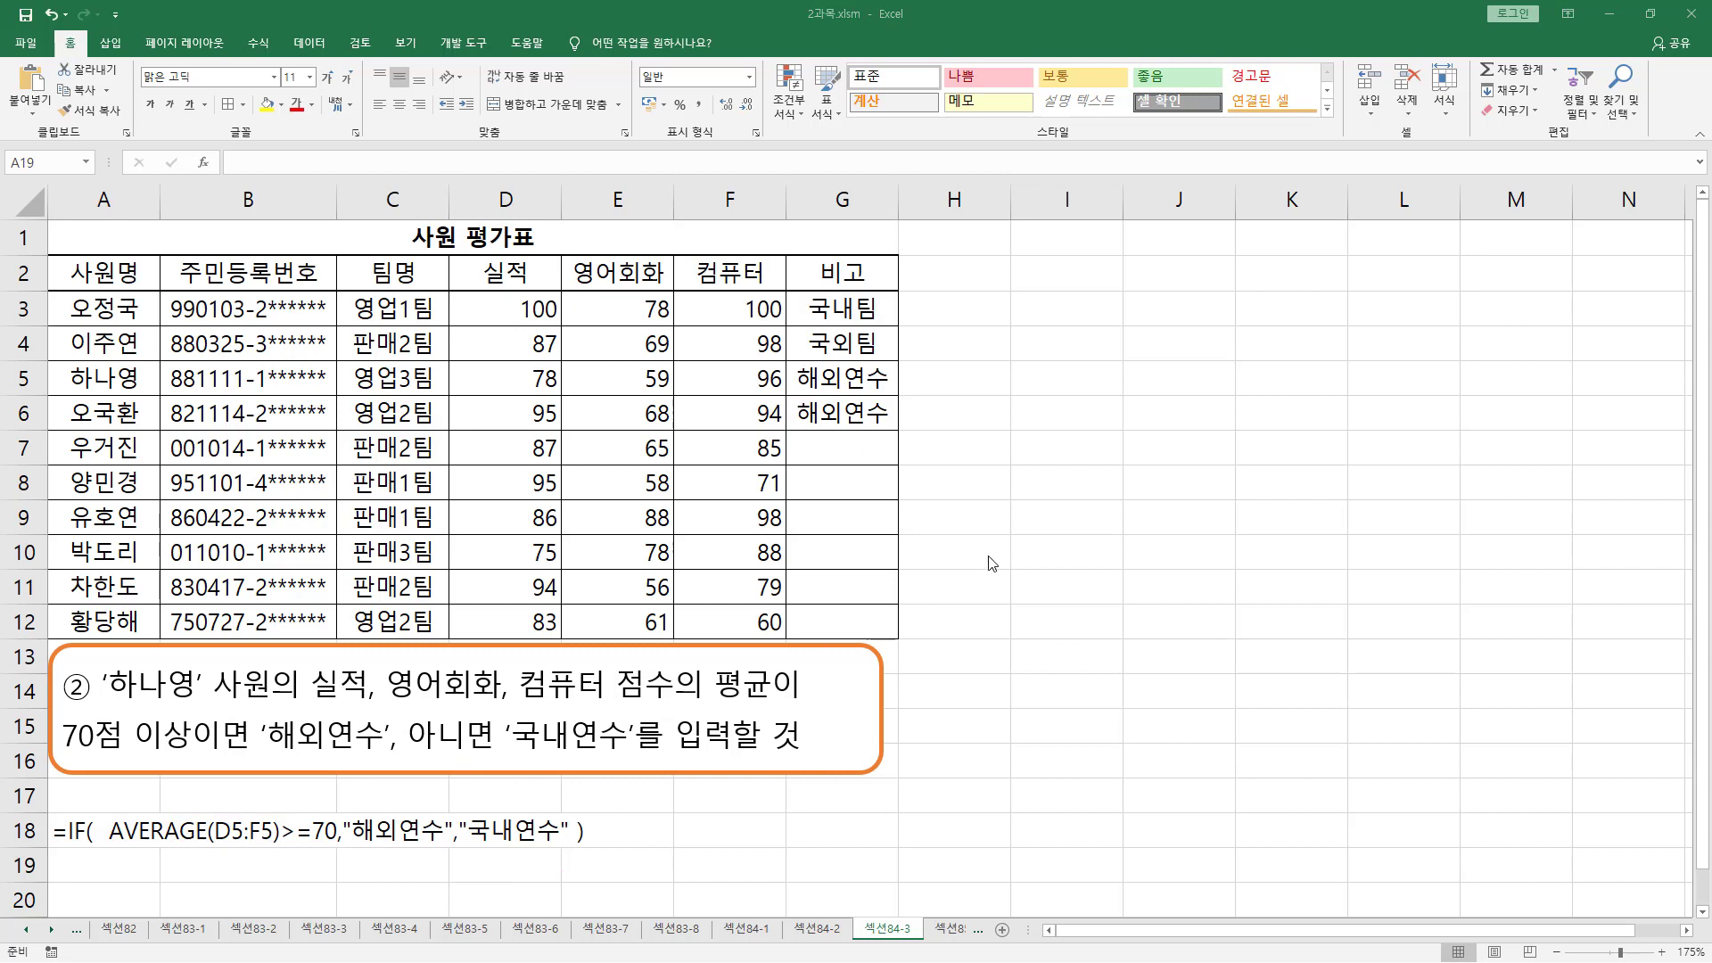
{"action": "left_click", "coordinate": [984, 552]}
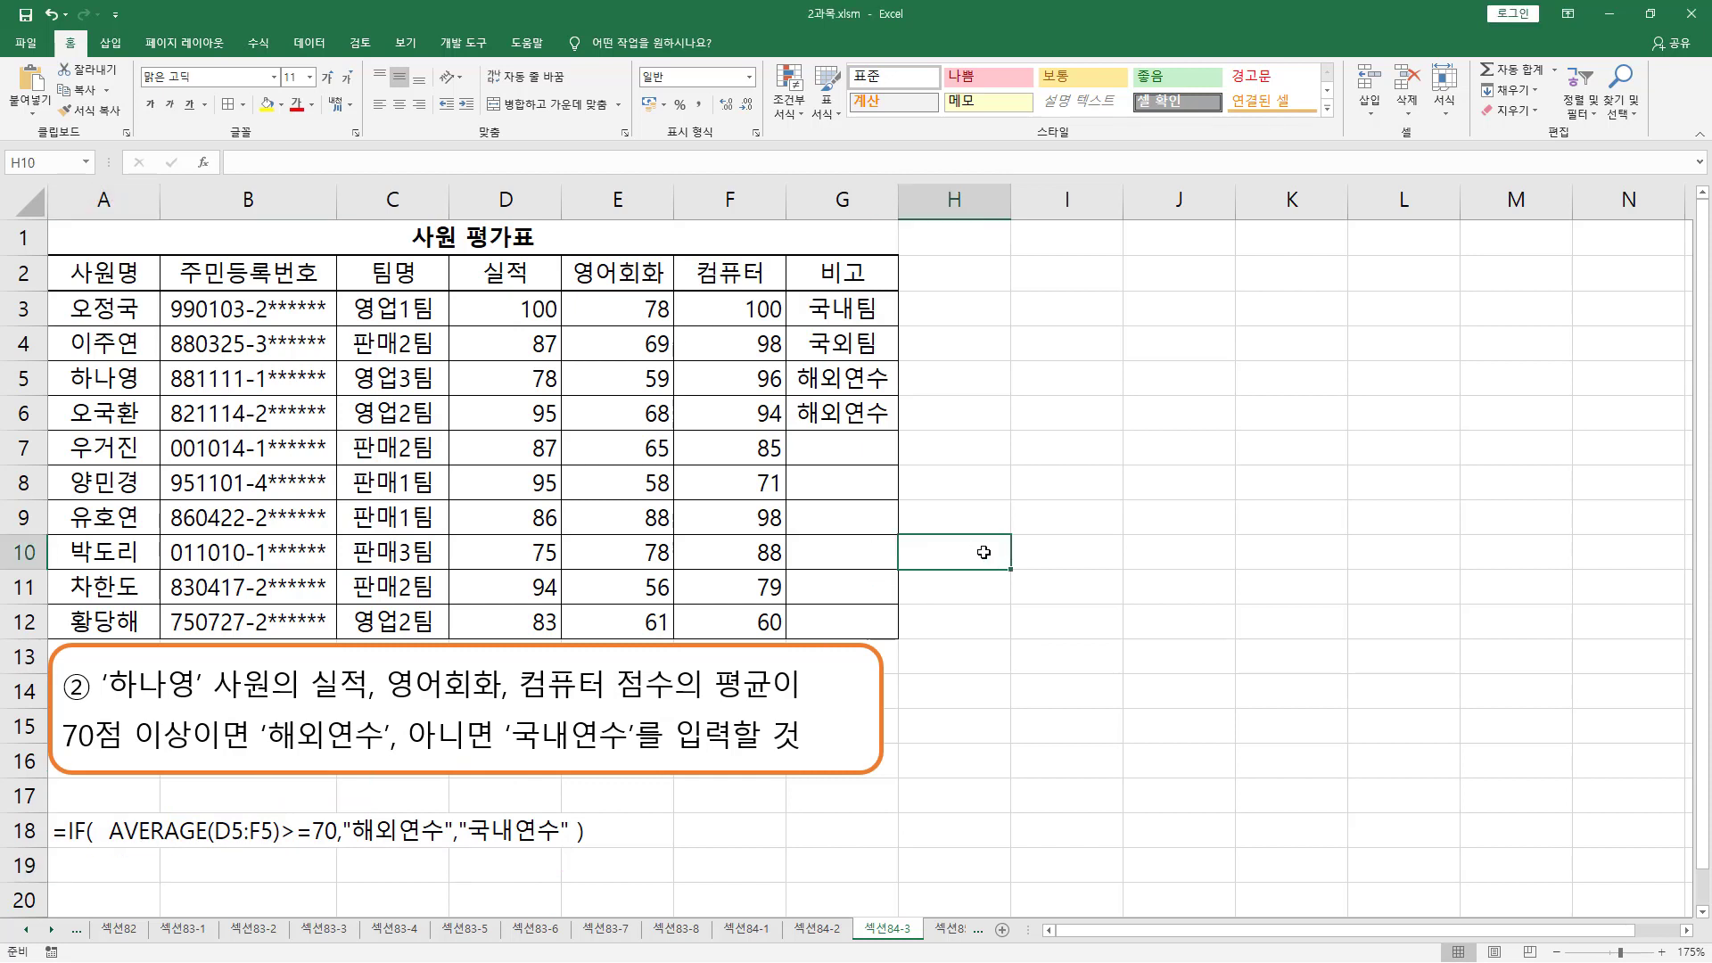
Step: Examine task ③ for the row 7 employee: averaging scores of 90 or more, the error case 없음, and the otherwise case
{"action": "key", "text": "ctrl+2"}
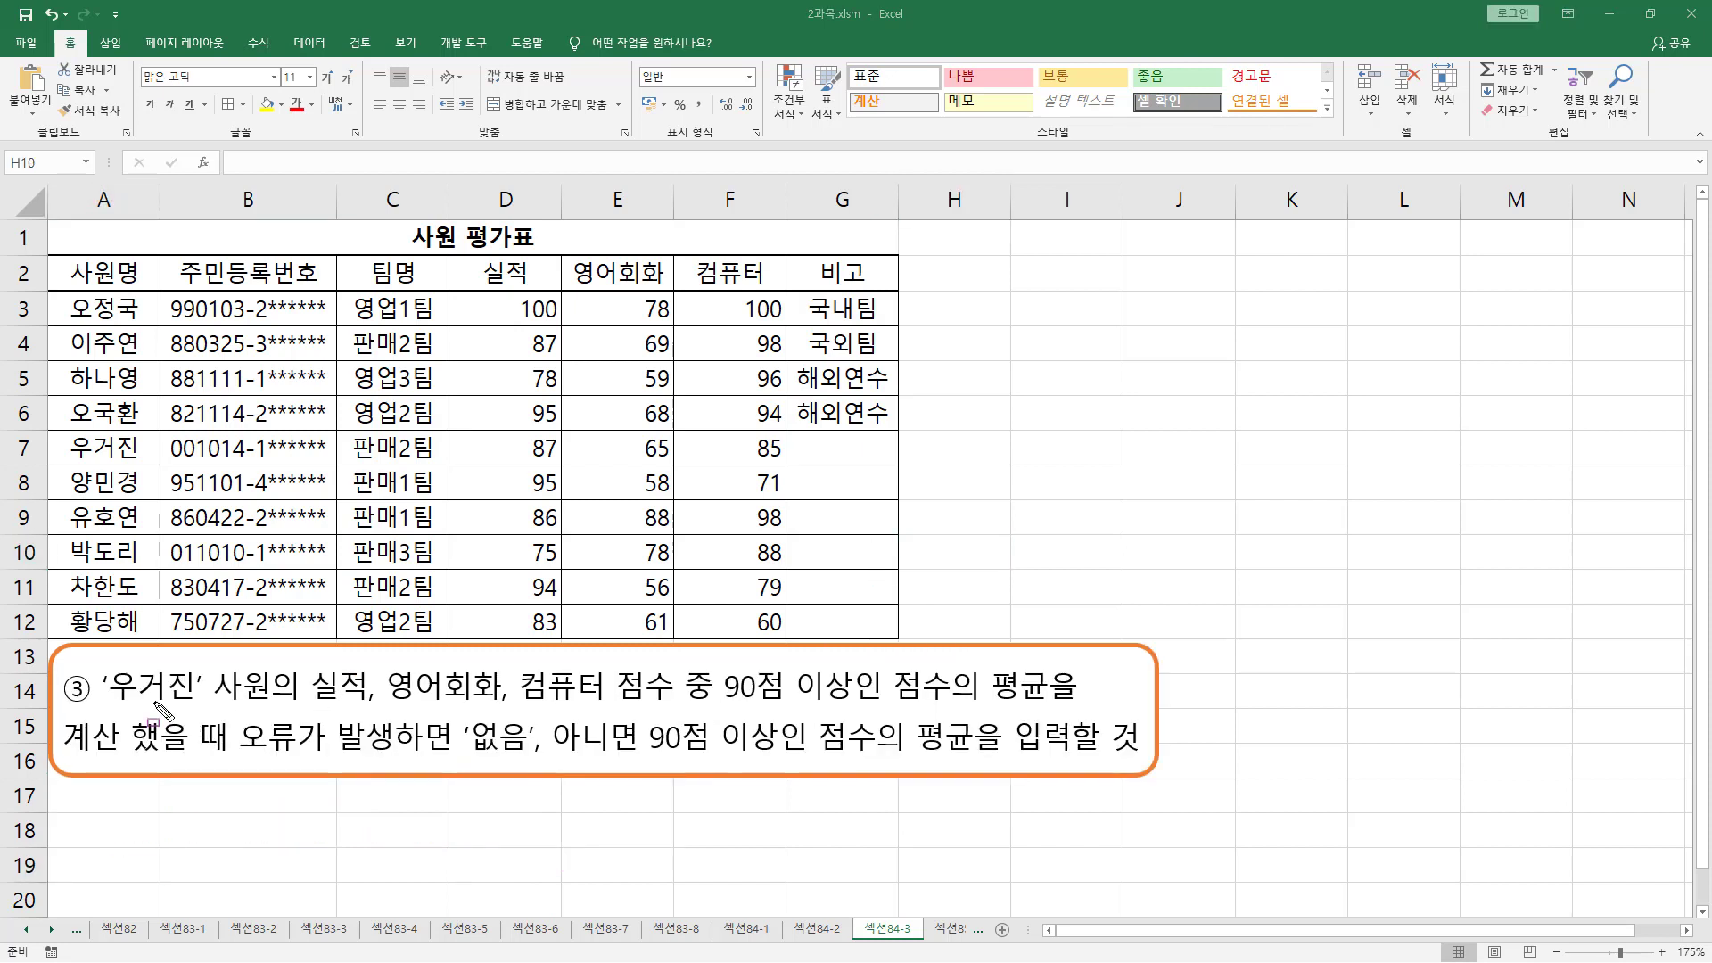
{"action": "mouse_move", "coordinate": [104, 711]}
{"action": "left_mouse_down"}
{"action": "mouse_move", "coordinate": [207, 709]}
{"action": "mouse_move", "coordinate": [205, 661]}
{"action": "left_mouse_up"}
{"action": "mouse_move", "coordinate": [59, 465]}
{"action": "left_mouse_down"}
{"action": "mouse_move", "coordinate": [59, 441]}
{"action": "mouse_move", "coordinate": [116, 427]}
{"action": "mouse_move", "coordinate": [148, 465]}
{"action": "left_mouse_up"}
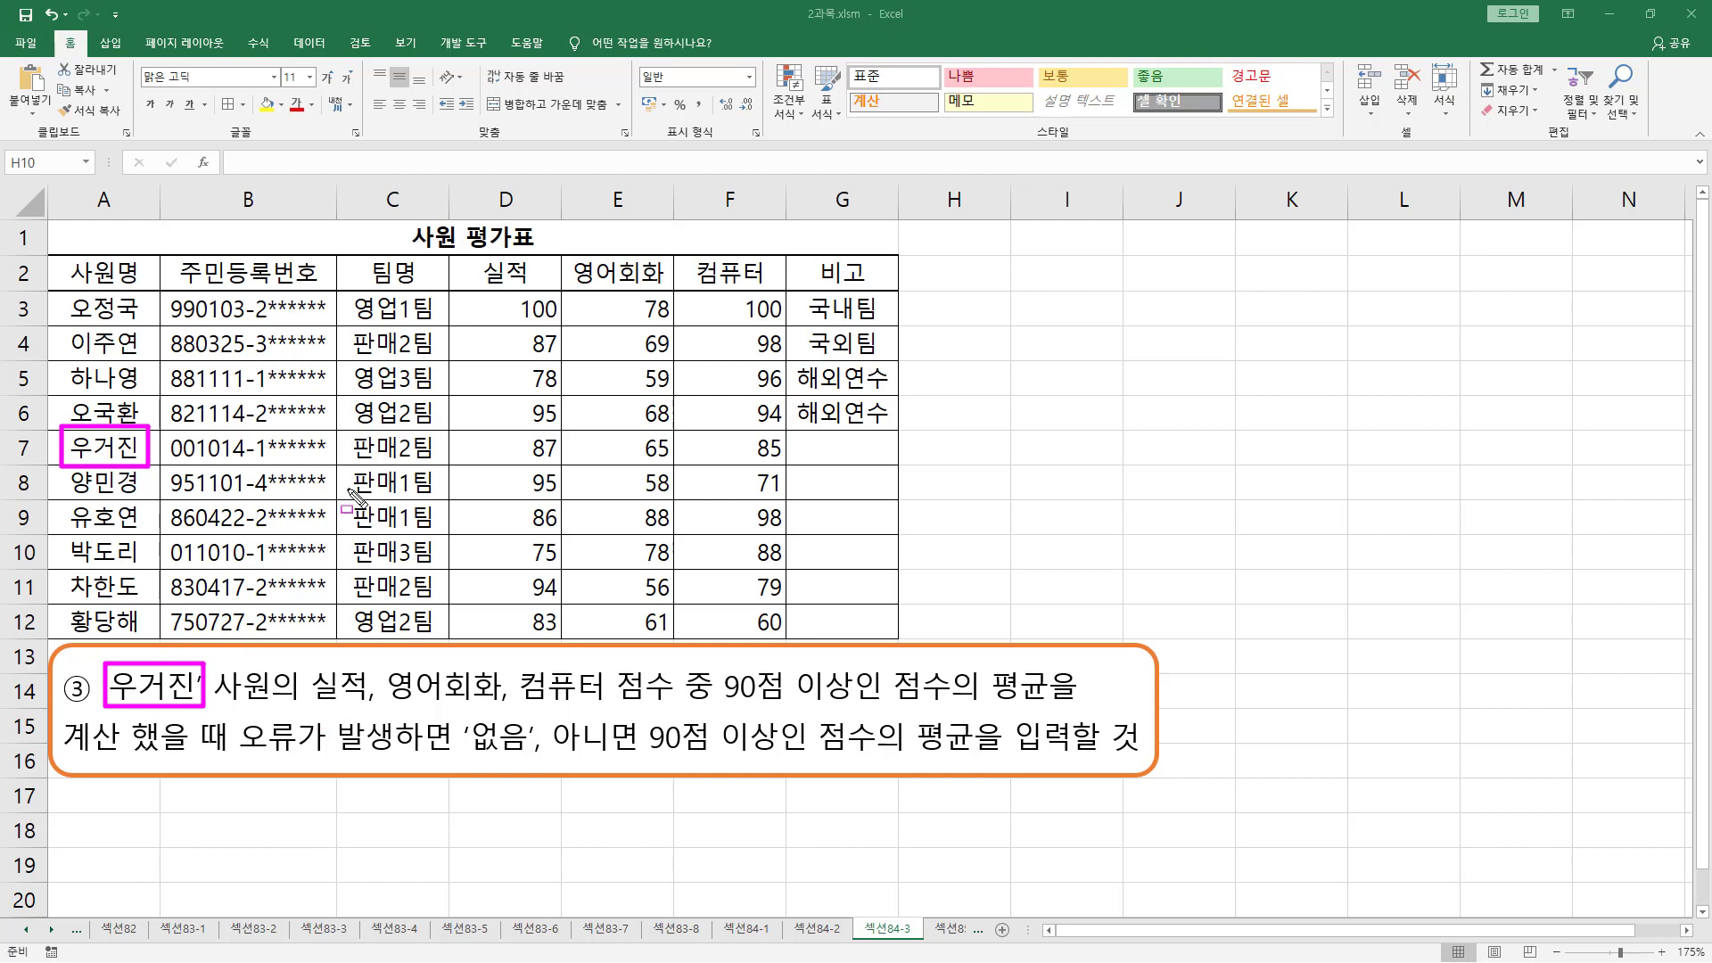
{"action": "left_click_drag", "start_coordinate": [508, 461], "coordinate": [794, 461]}
{"action": "left_click_drag", "start_coordinate": [317, 702], "coordinate": [1076, 709]}
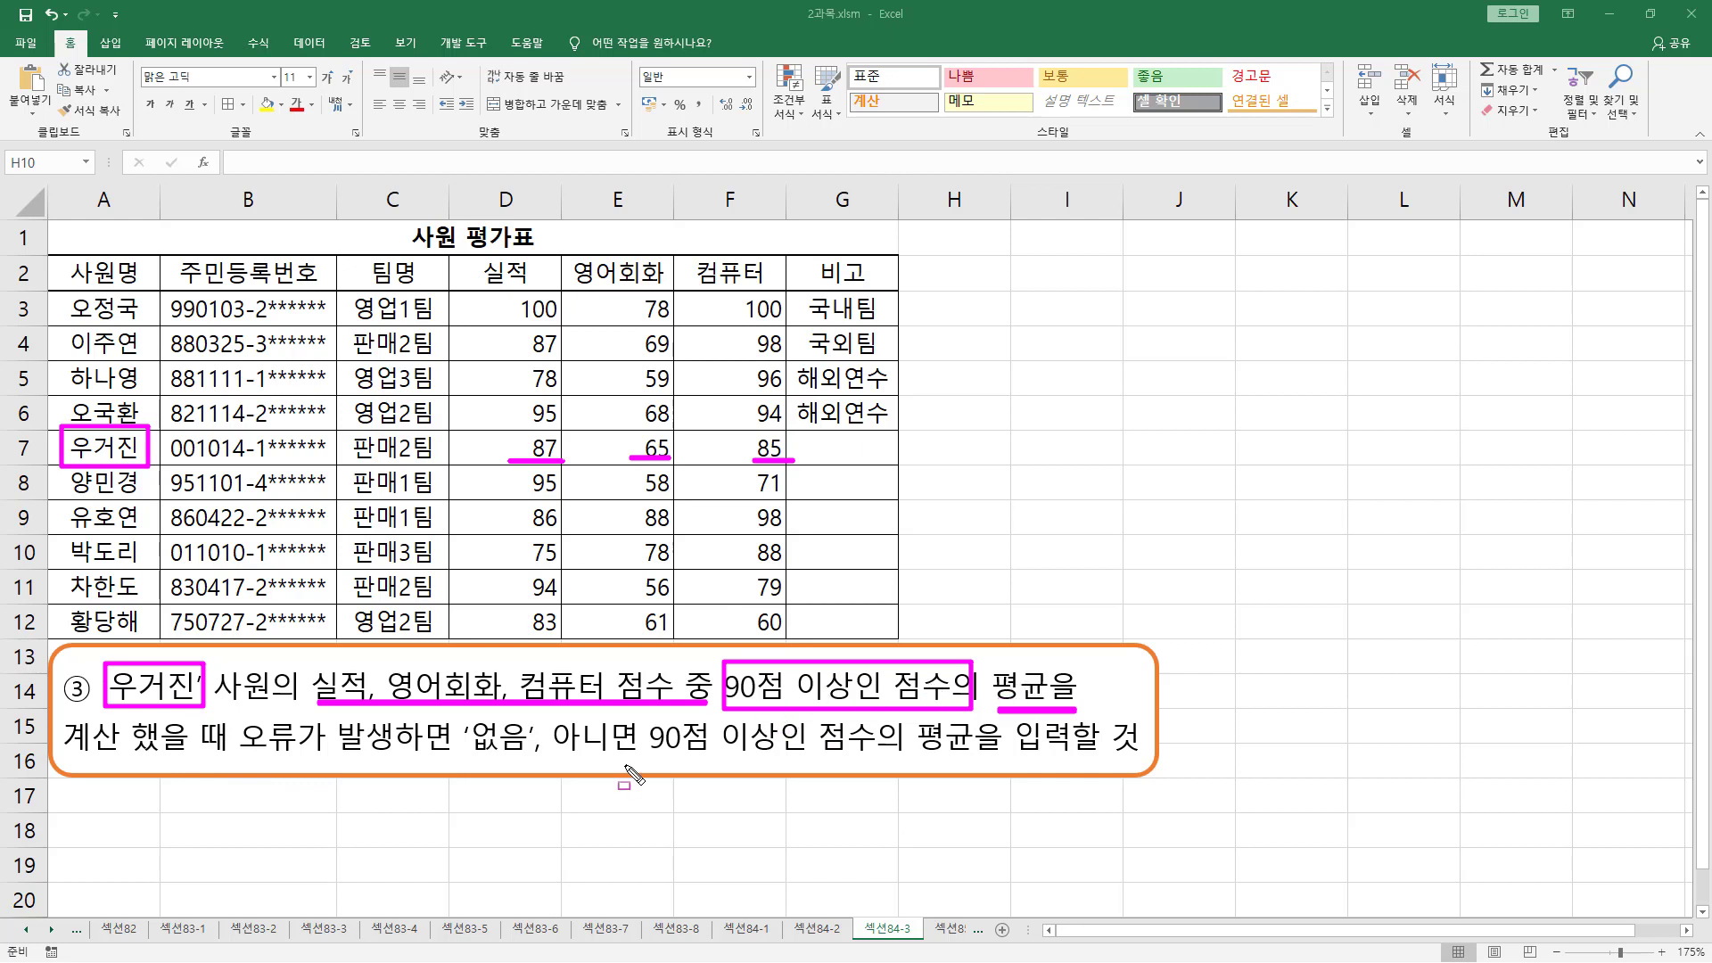
{"action": "mouse_move", "coordinate": [239, 754]}
{"action": "left_mouse_down"}
{"action": "mouse_move", "coordinate": [444, 756]}
{"action": "mouse_move", "coordinate": [482, 744]}
{"action": "mouse_move", "coordinate": [464, 715]}
{"action": "mouse_move", "coordinate": [530, 764]}
{"action": "left_mouse_up"}
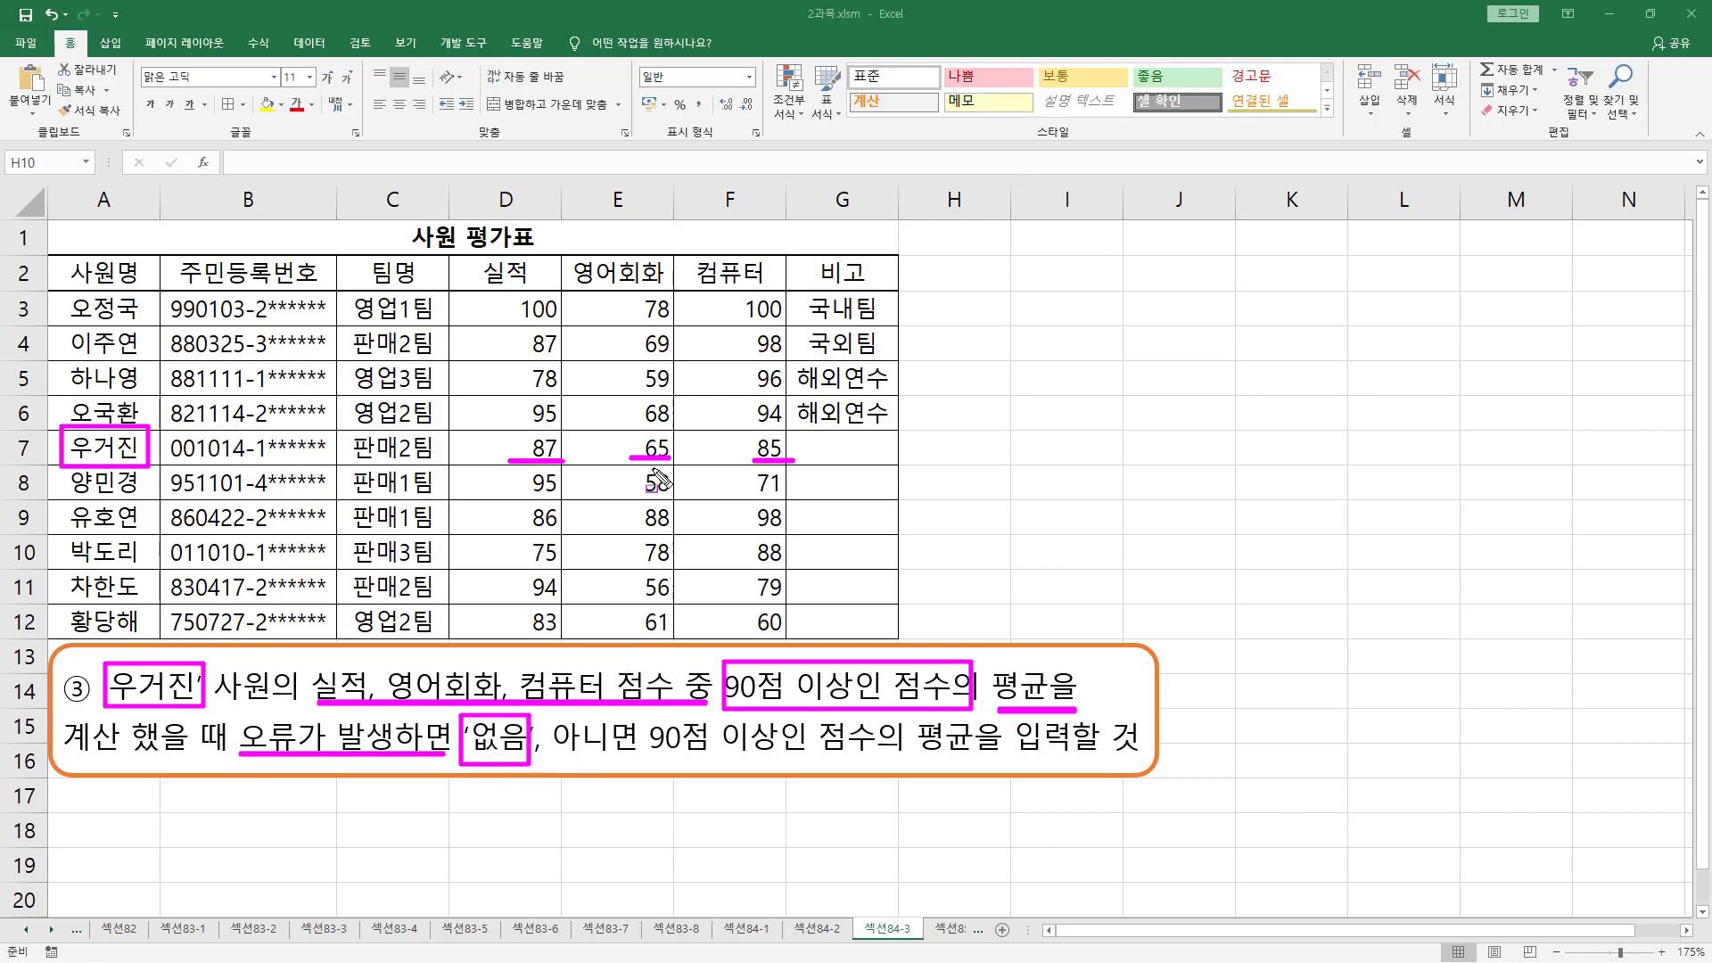
{"action": "left_click_drag", "start_coordinate": [562, 757], "coordinate": [1072, 768]}
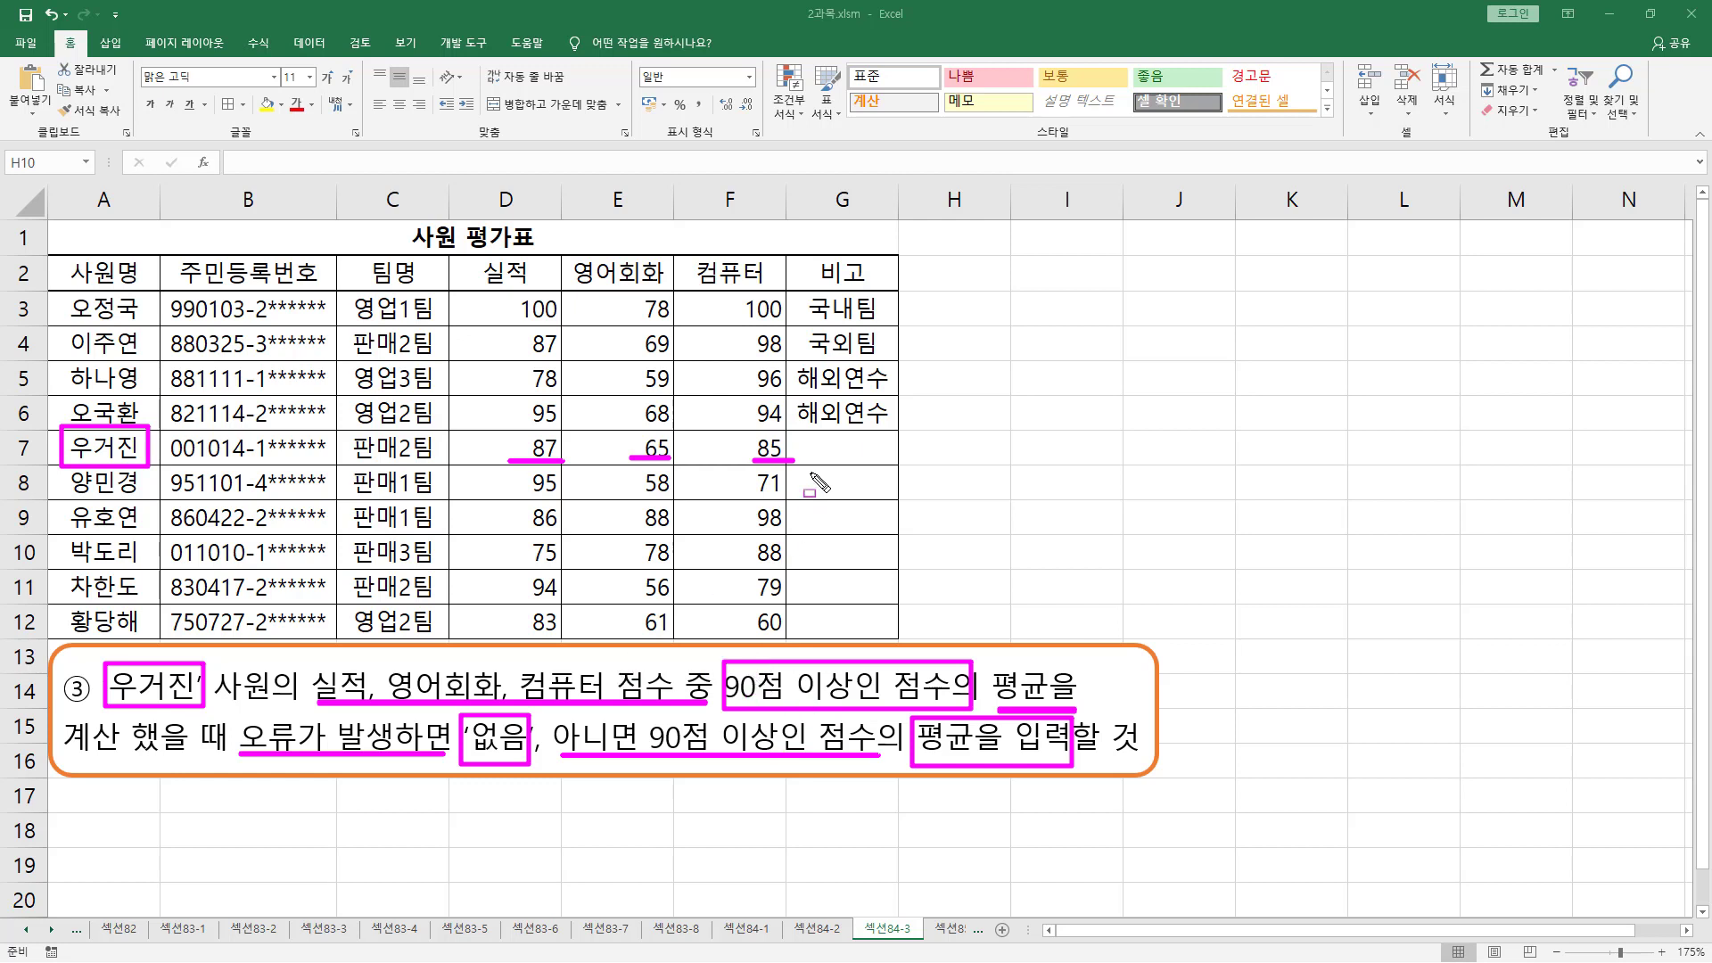
{"action": "key", "text": "Escape"}
Step: Enter the formula =AVERAGEIF(D7:F7,">=90") in G7 to average the row 7 scores of at least 90
{"action": "left_click", "coordinate": [846, 441]}
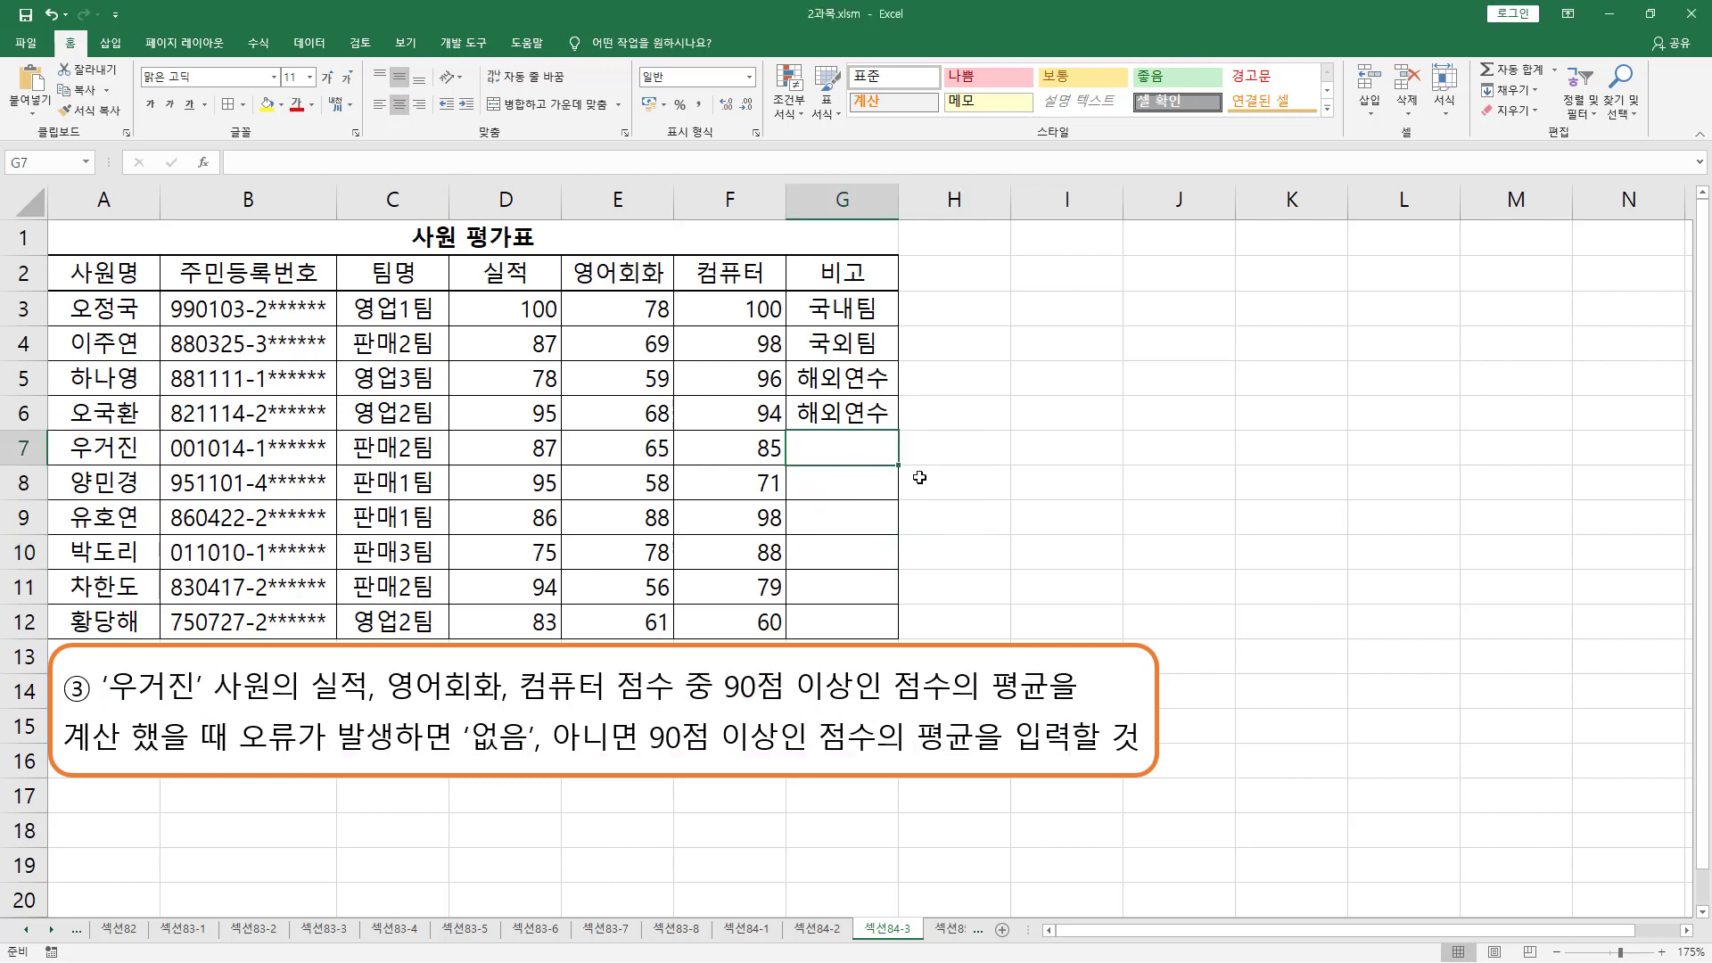
{"action": "type", "text": "="}
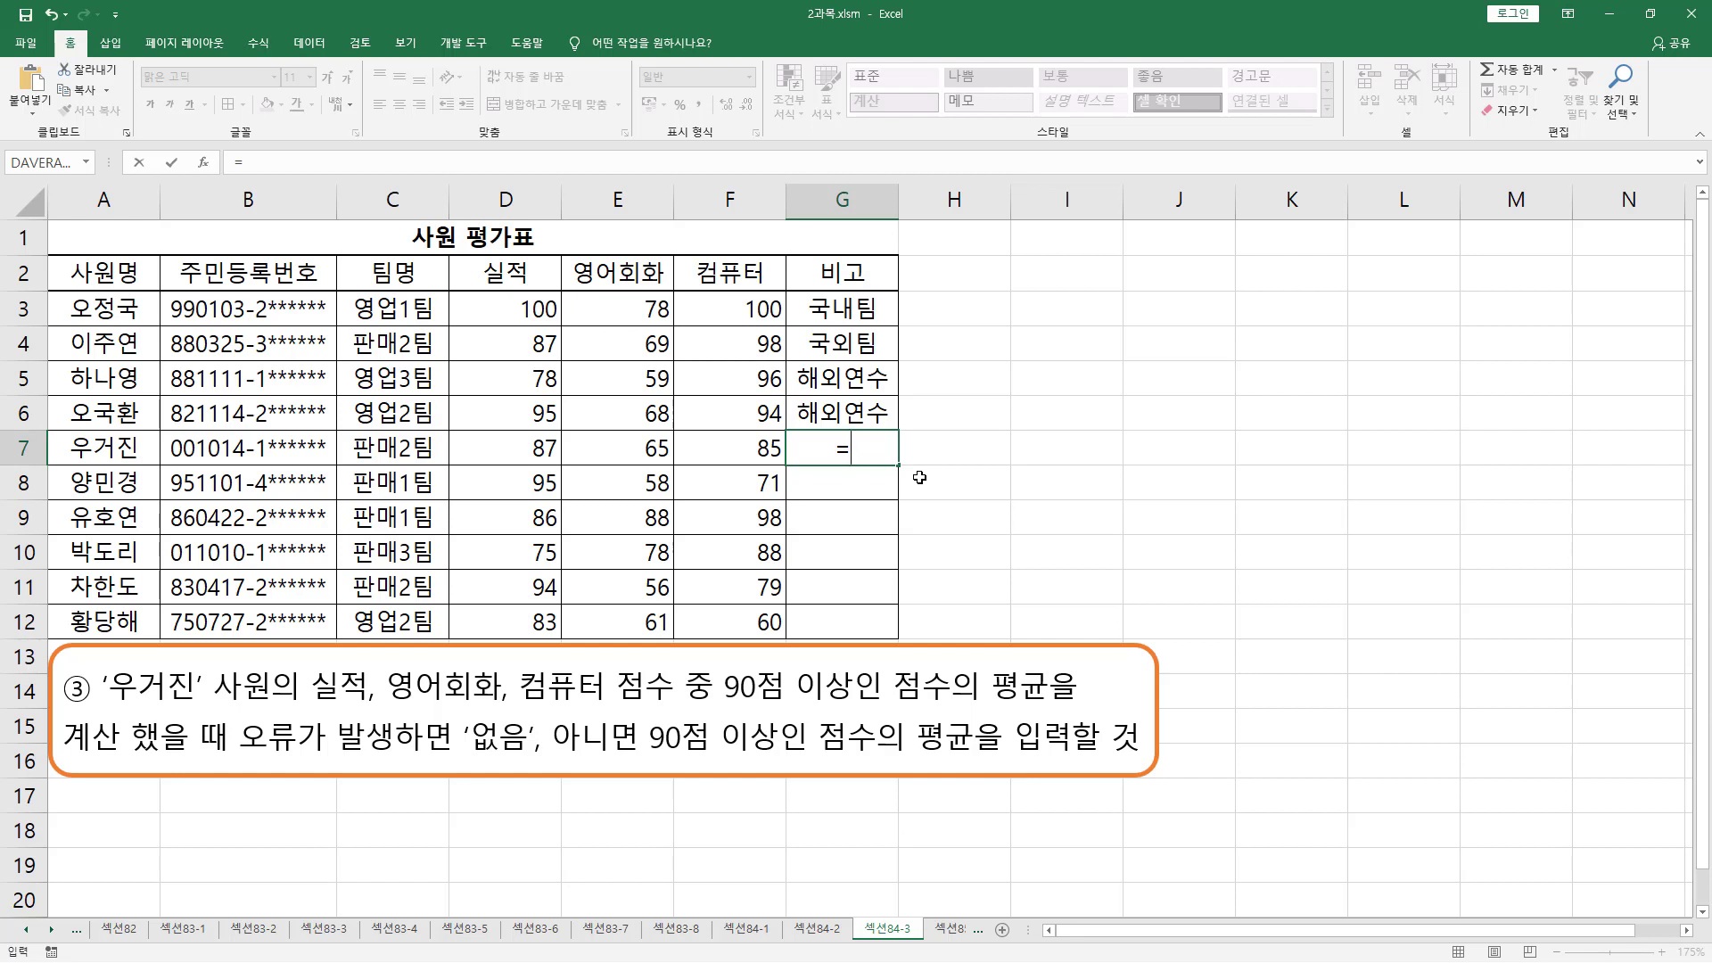
{"action": "type", "text": "aver"}
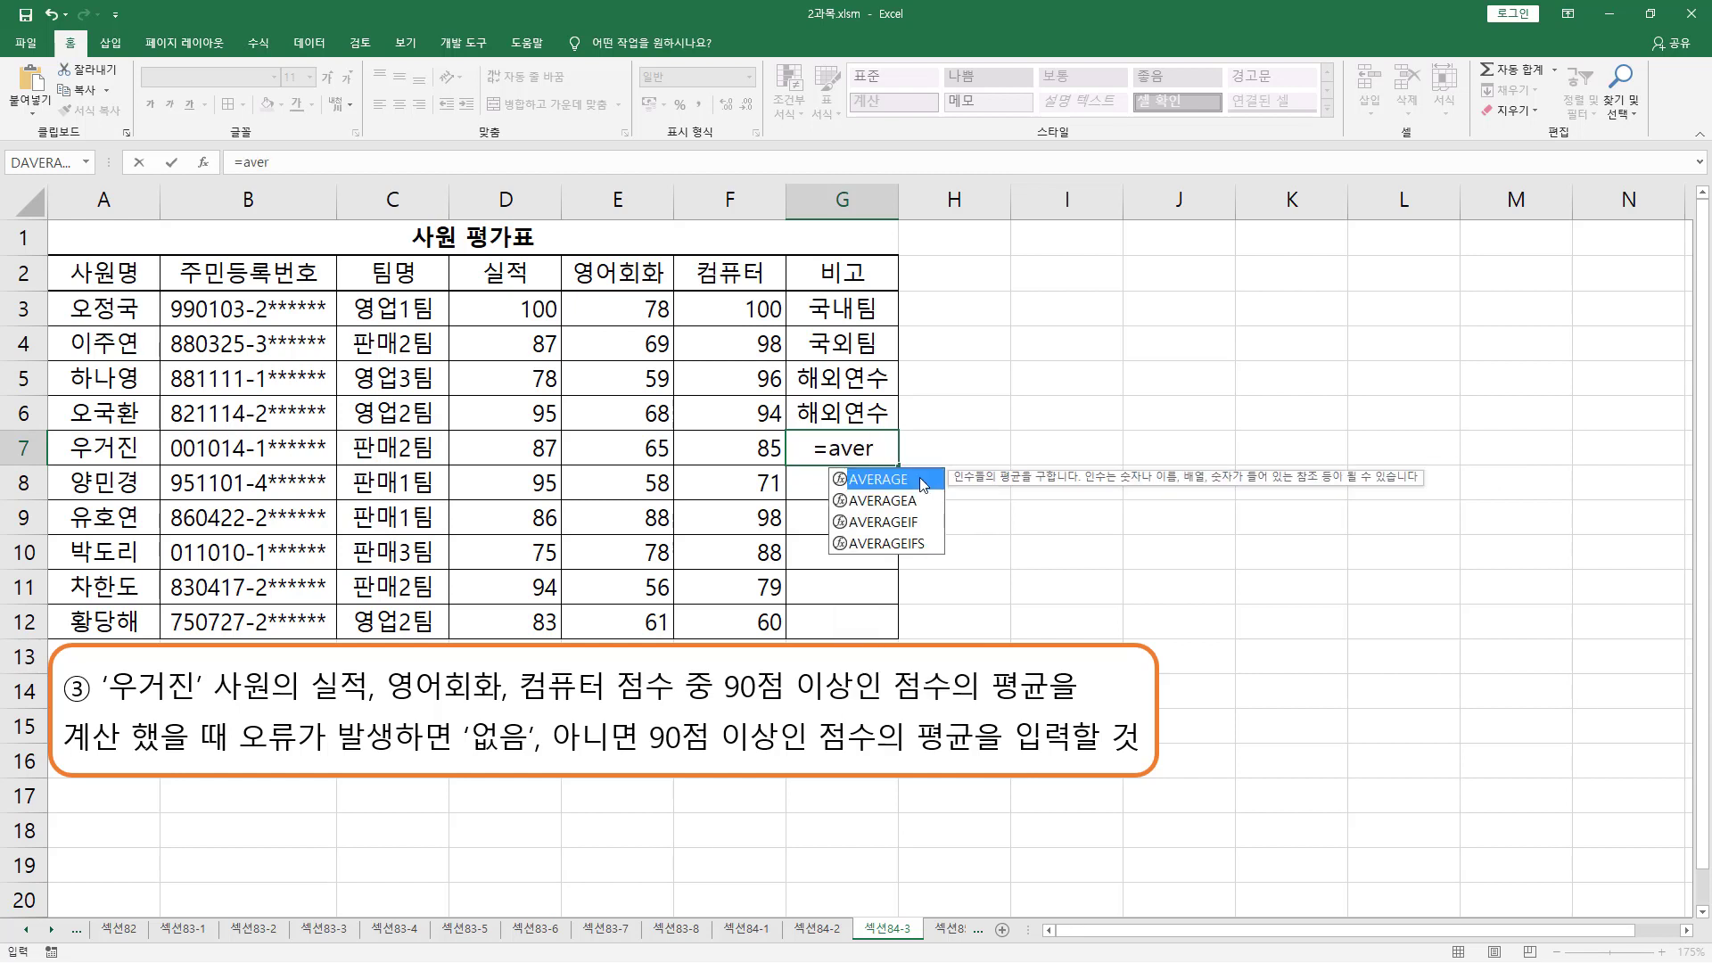
{"action": "type", "text": "ag"}
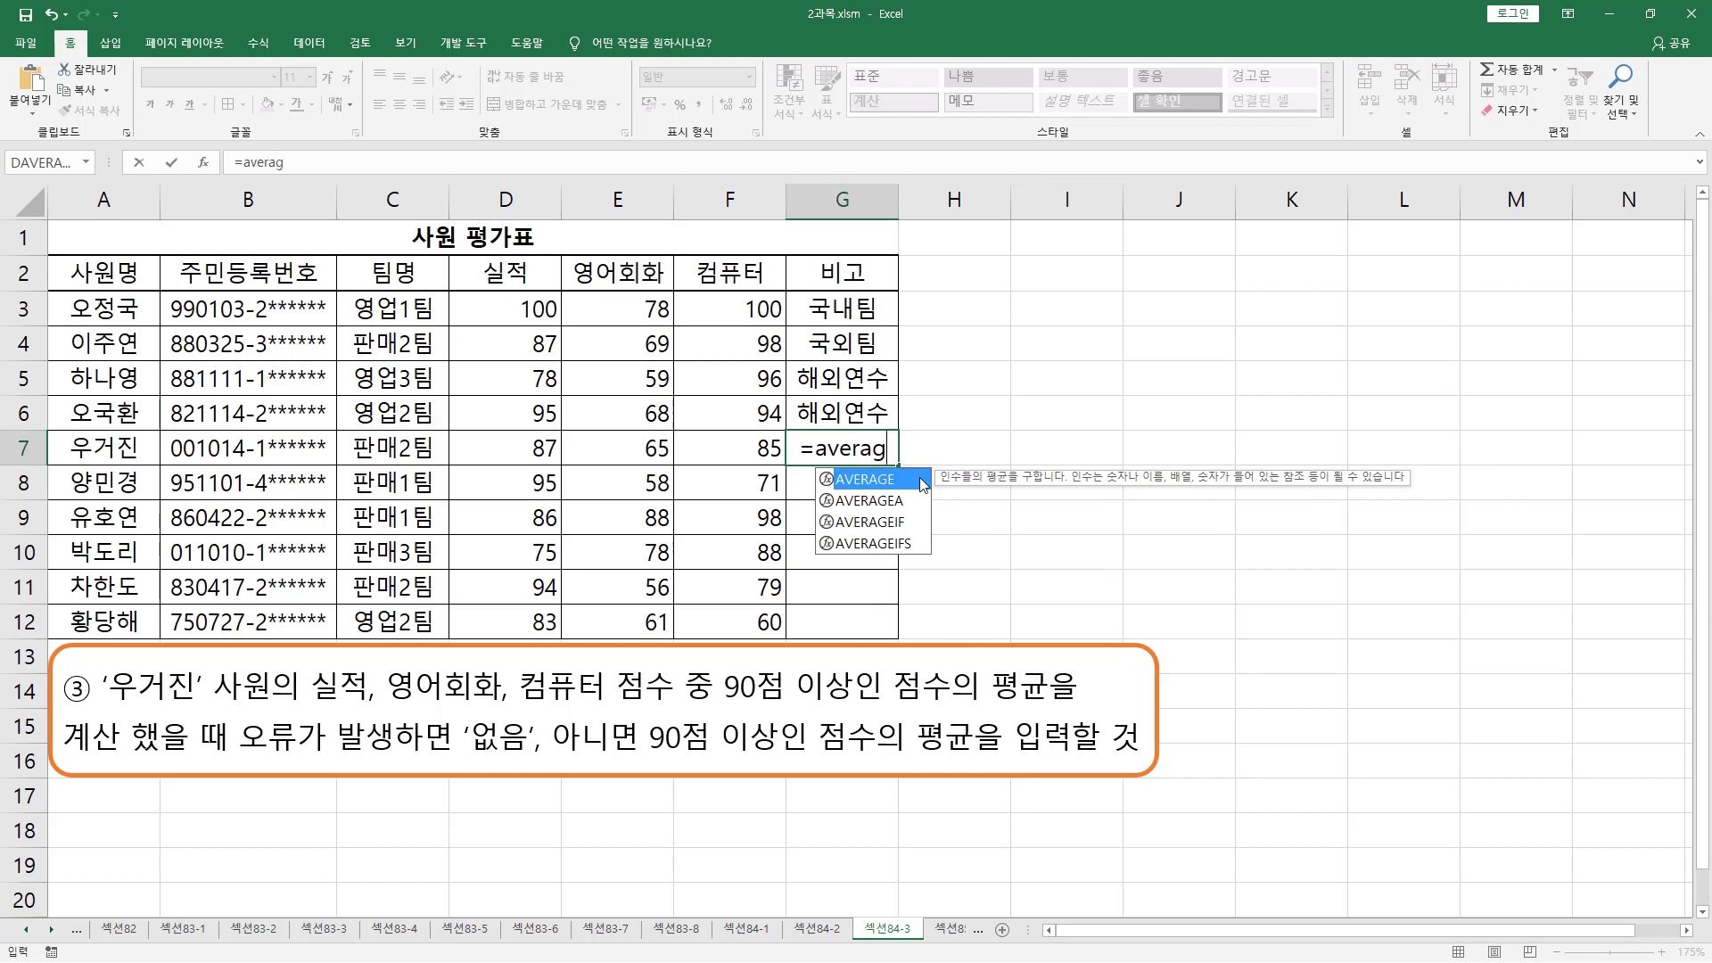
{"action": "type", "text": "e"}
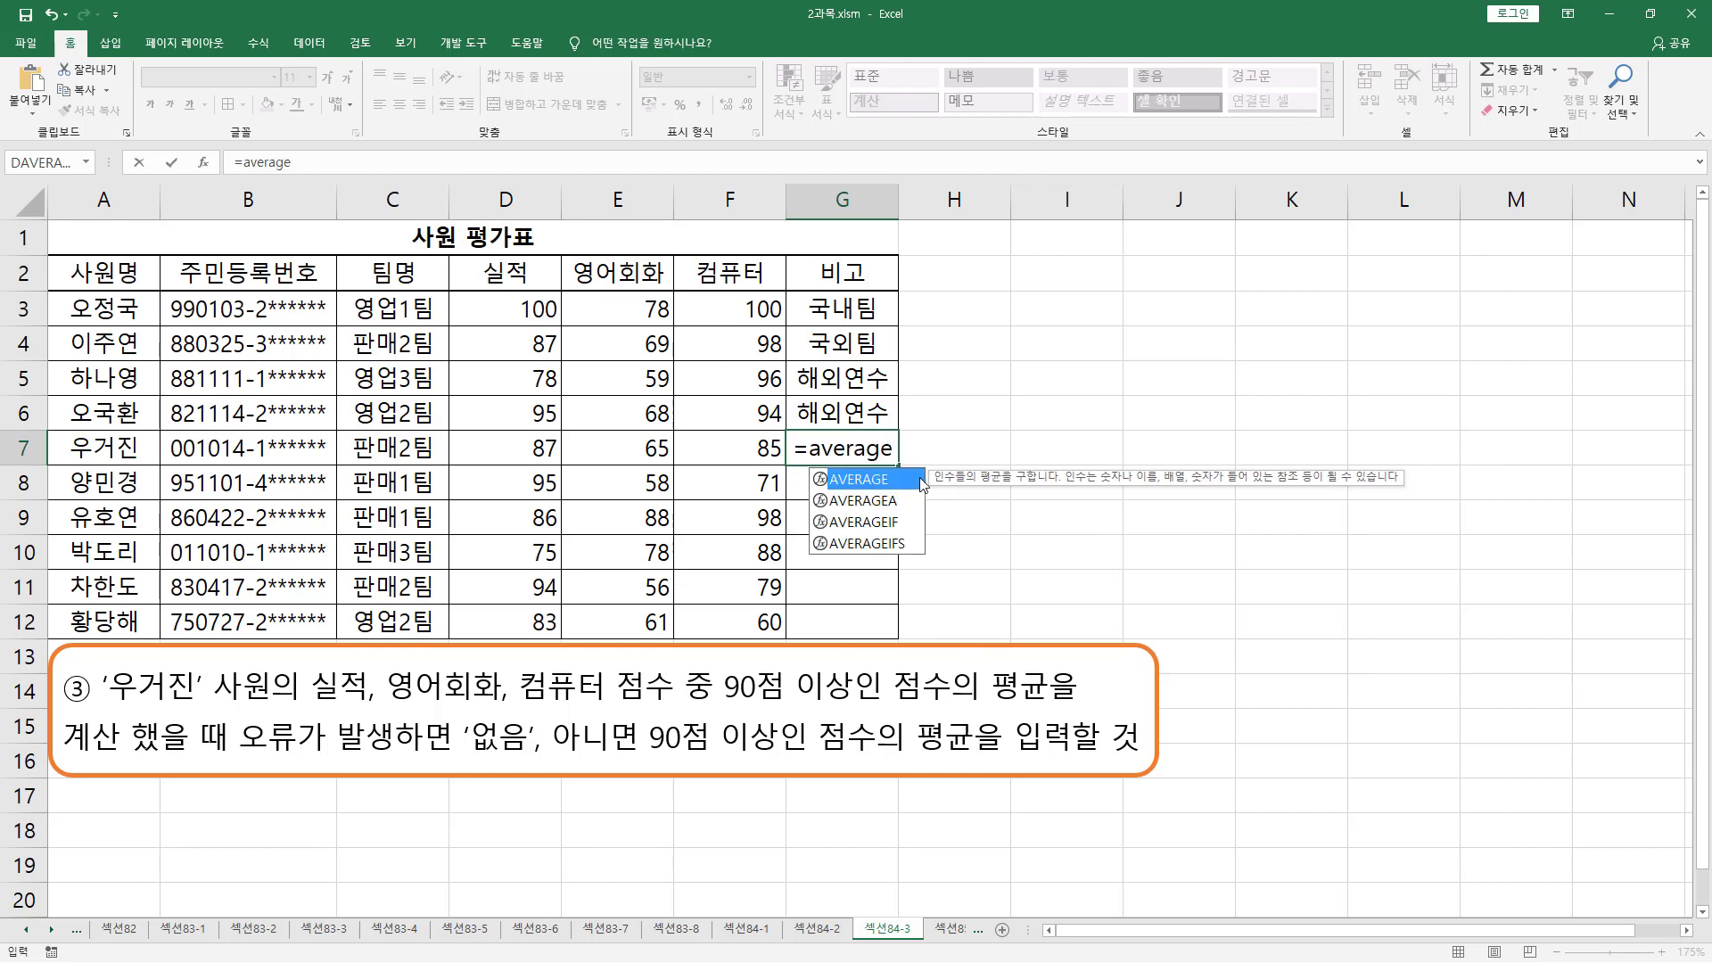
{"action": "type", "text": "if"}
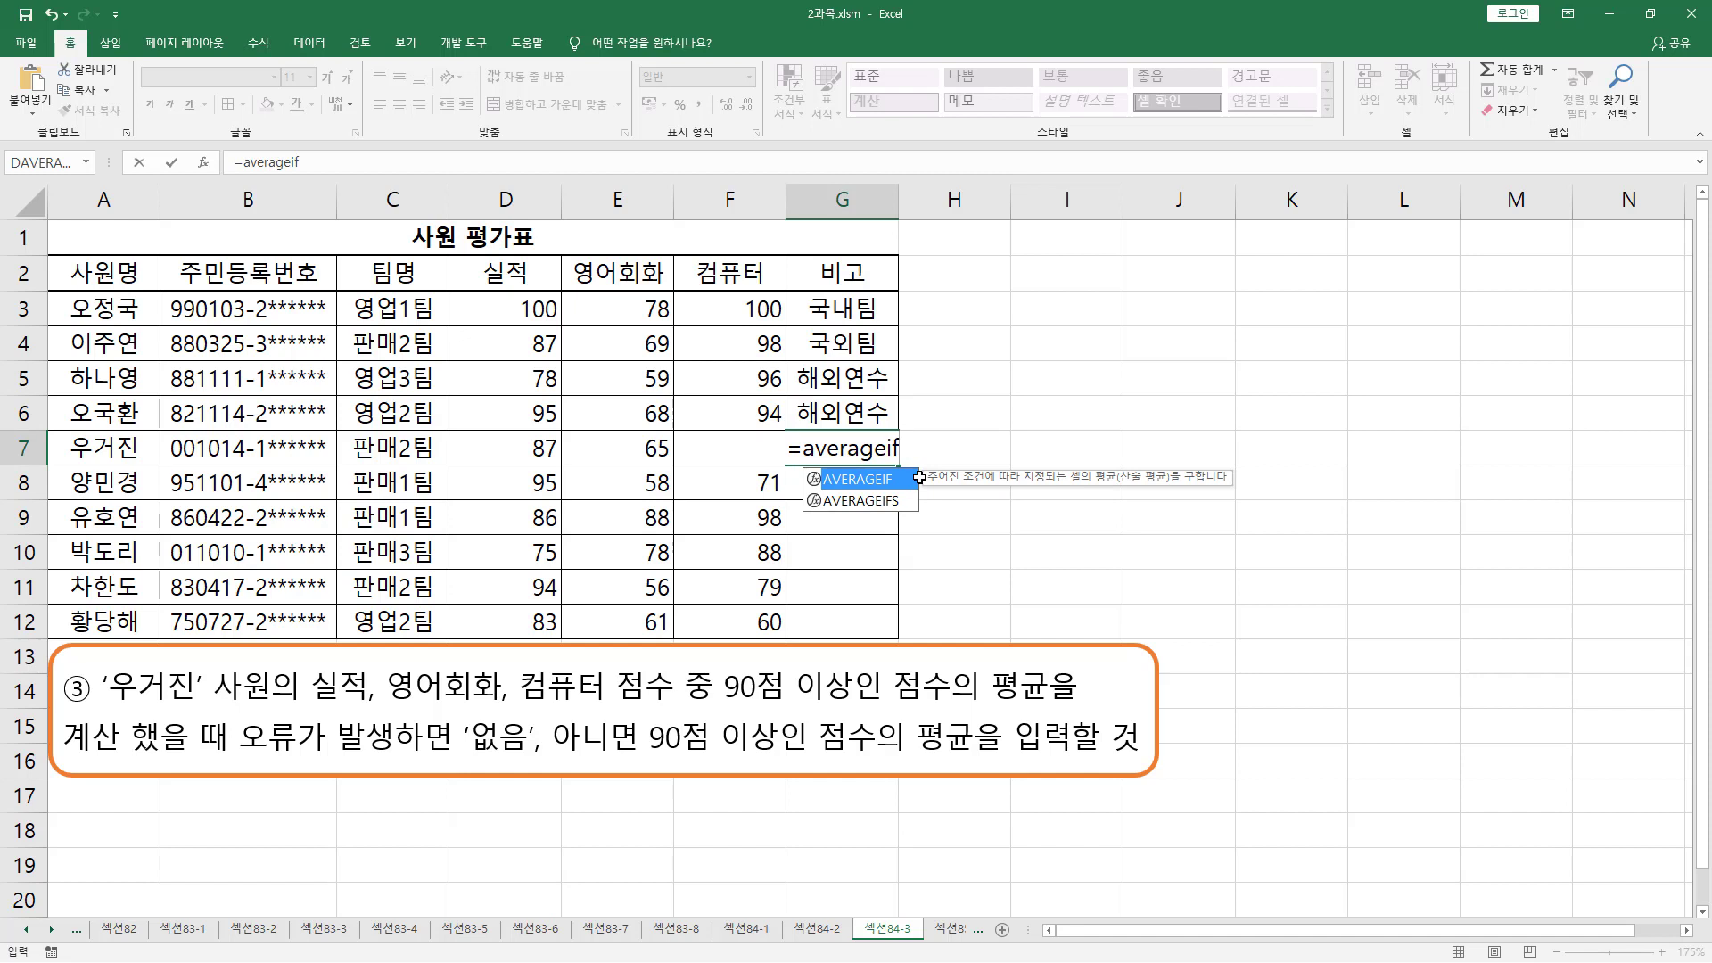
{"action": "type", "text": "("}
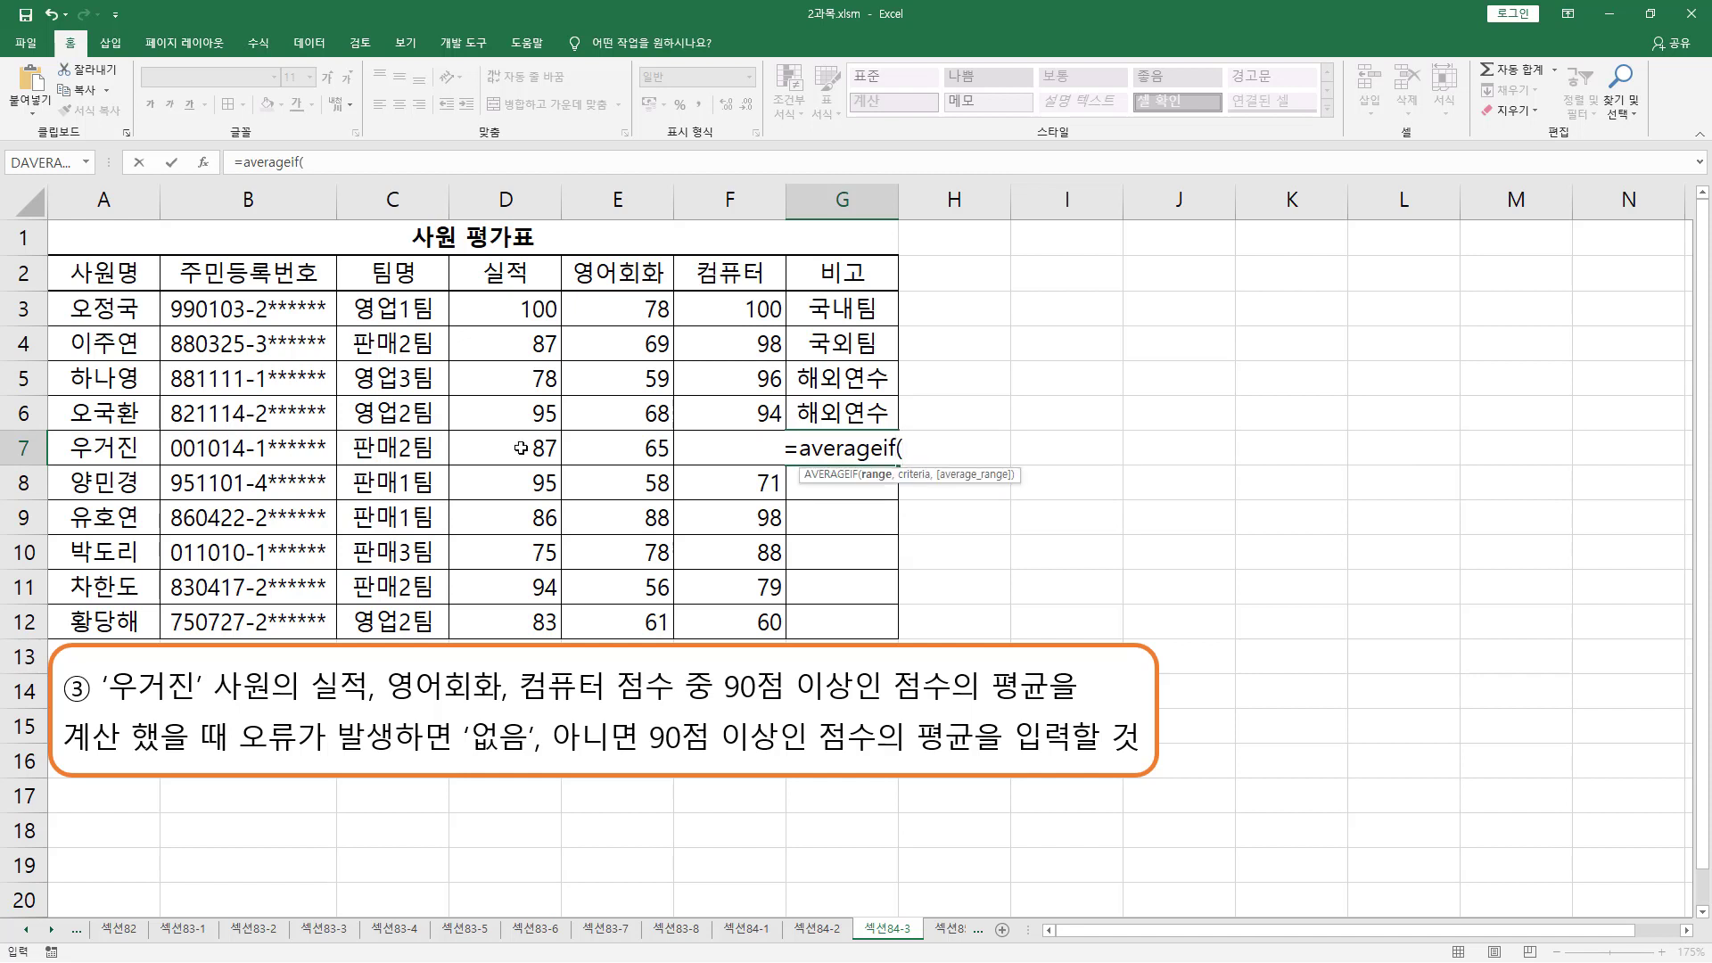
{"action": "left_click_drag", "start_coordinate": [518, 447], "coordinate": [713, 450]}
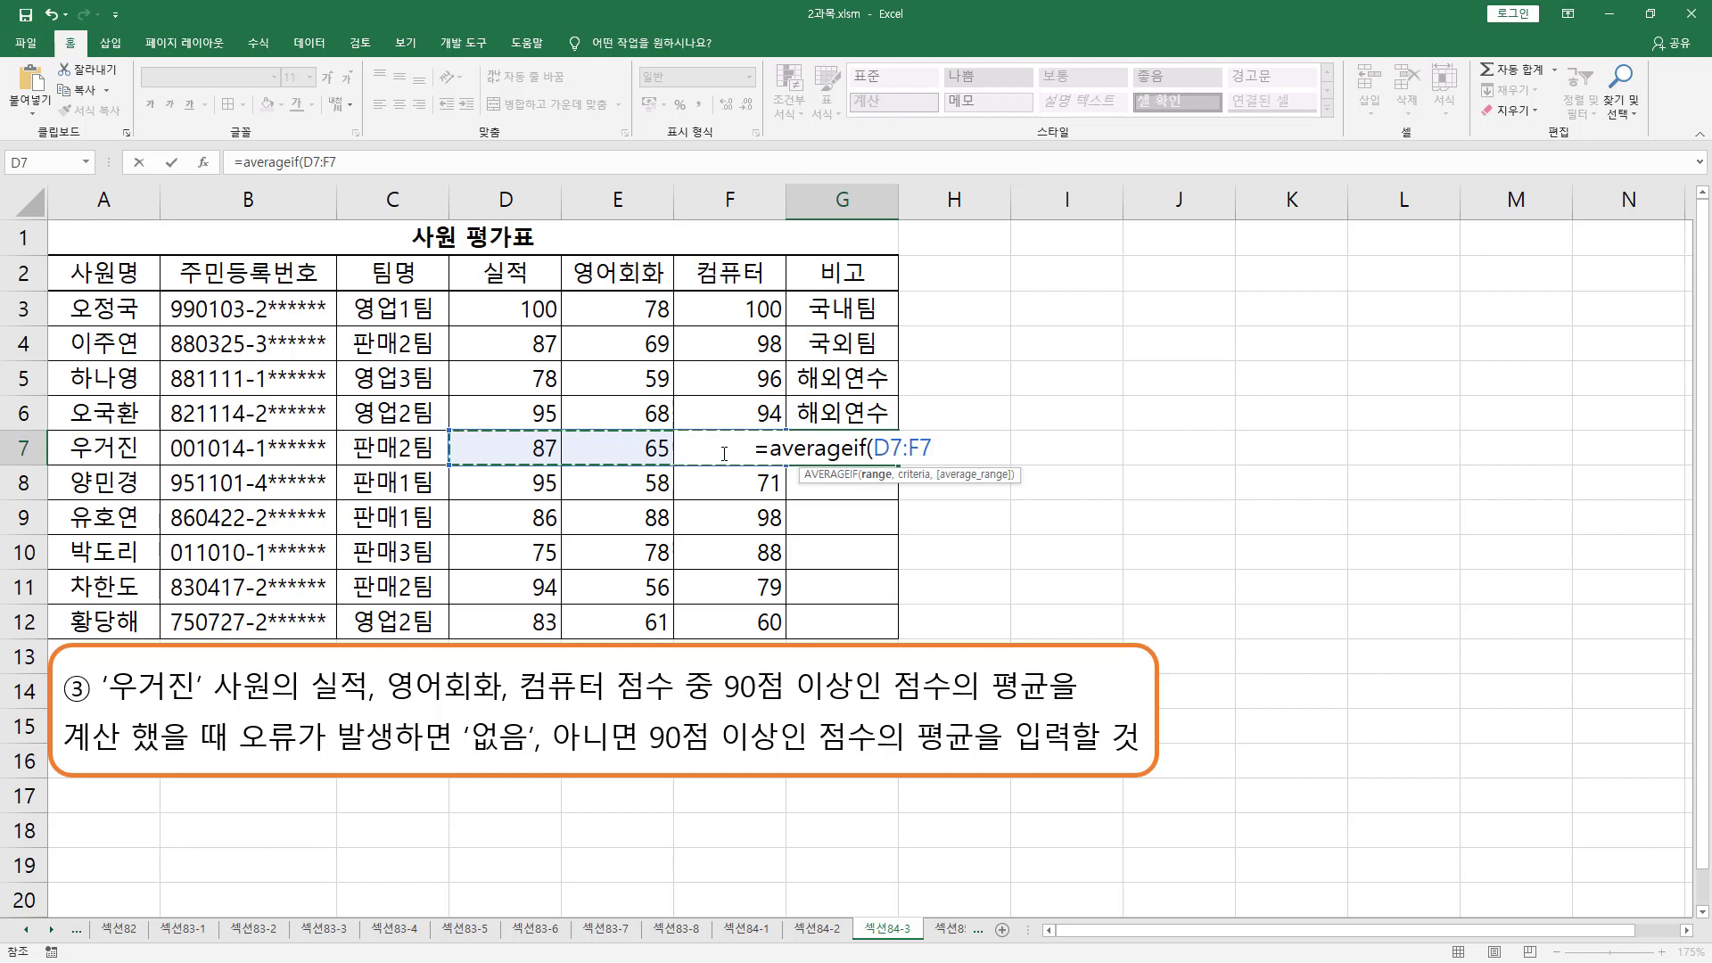
{"action": "type", "text": ","}
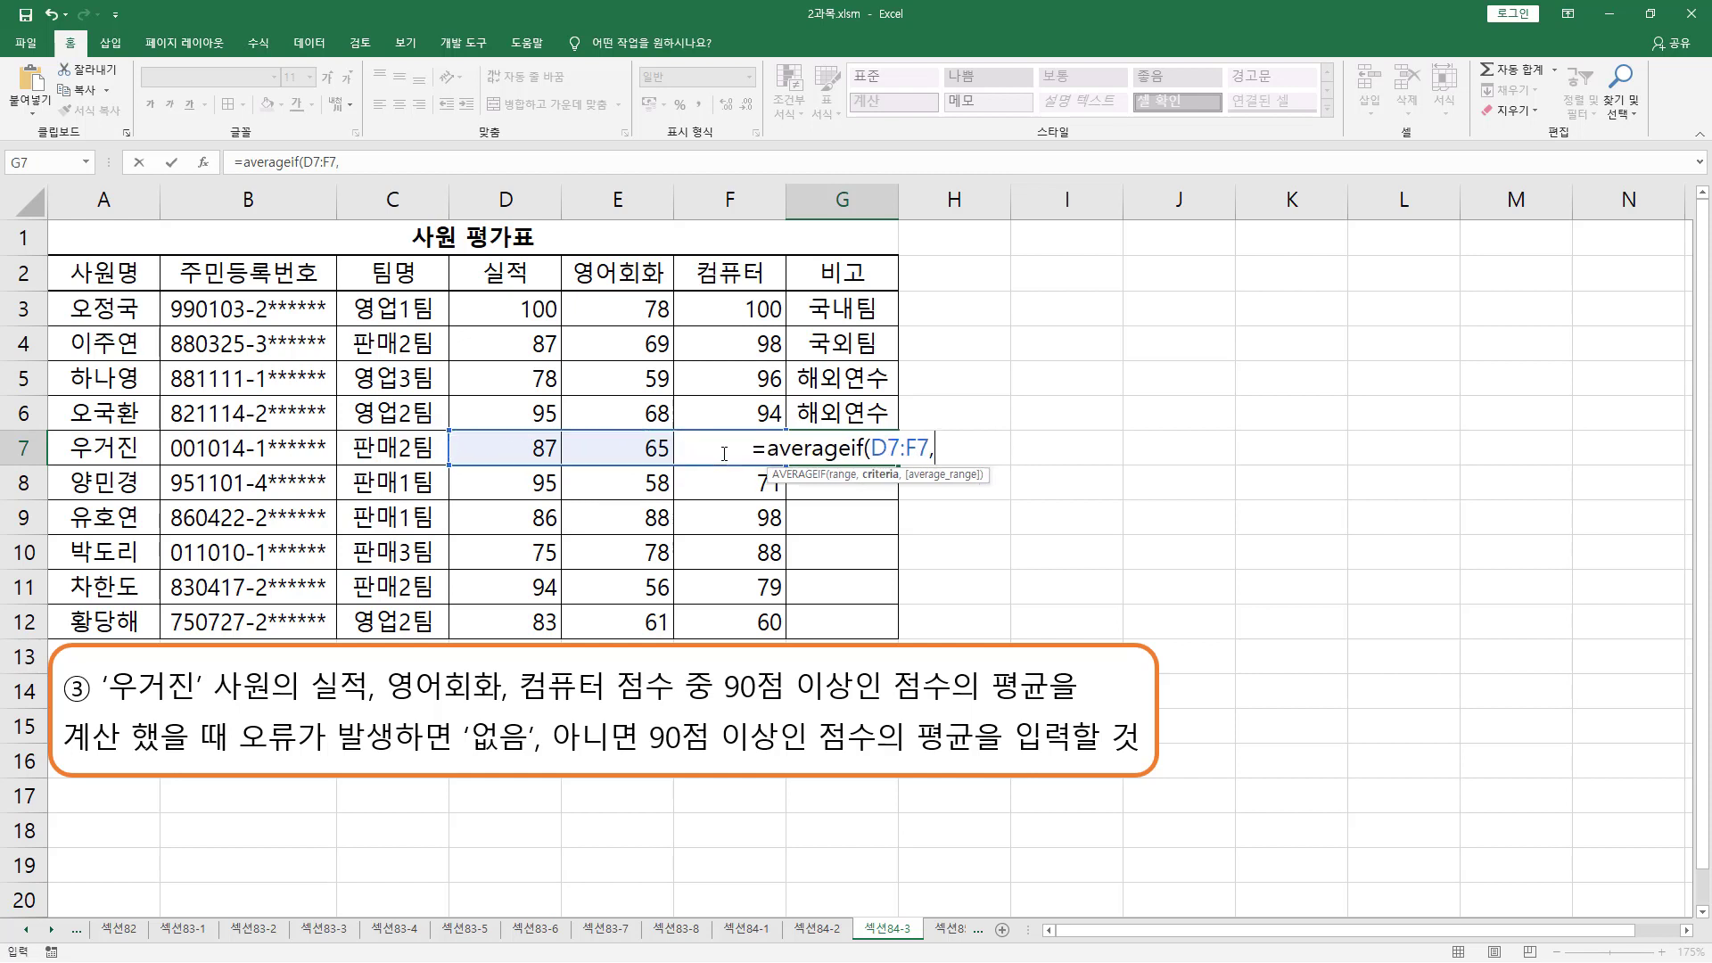
{"action": "type", "text": ">"}
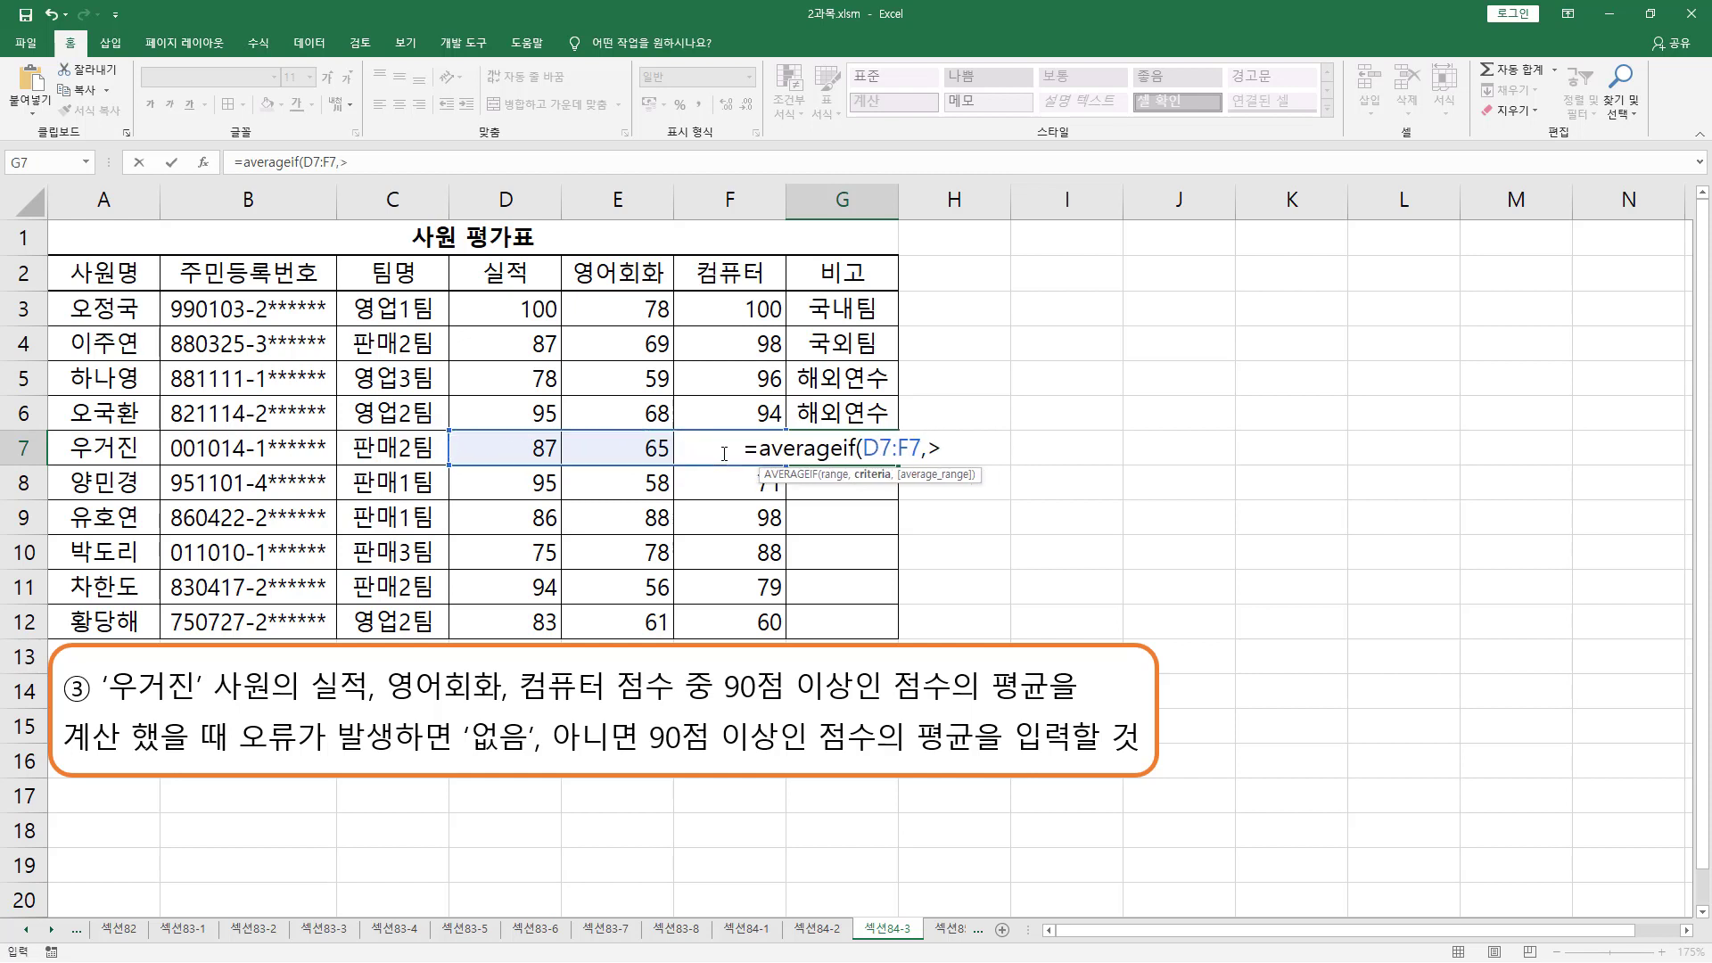
{"action": "key", "text": "BackSpace"}
{"action": "type", "text": "\">=90\")"}
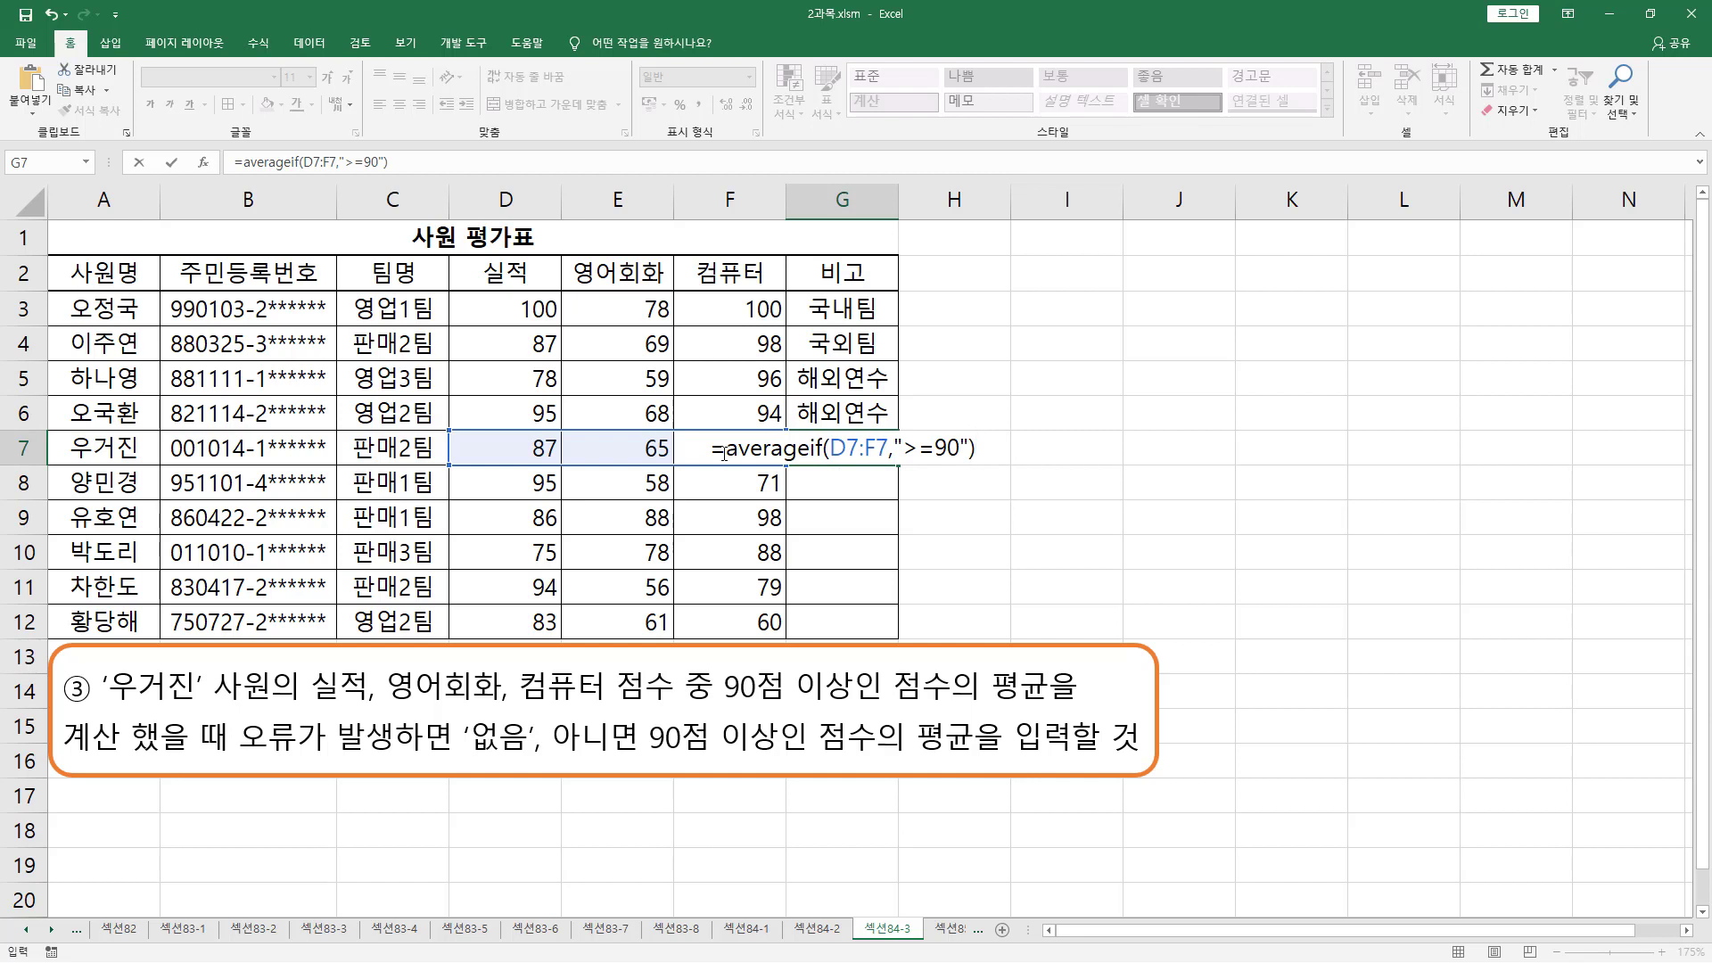
{"action": "key", "text": "Return"}
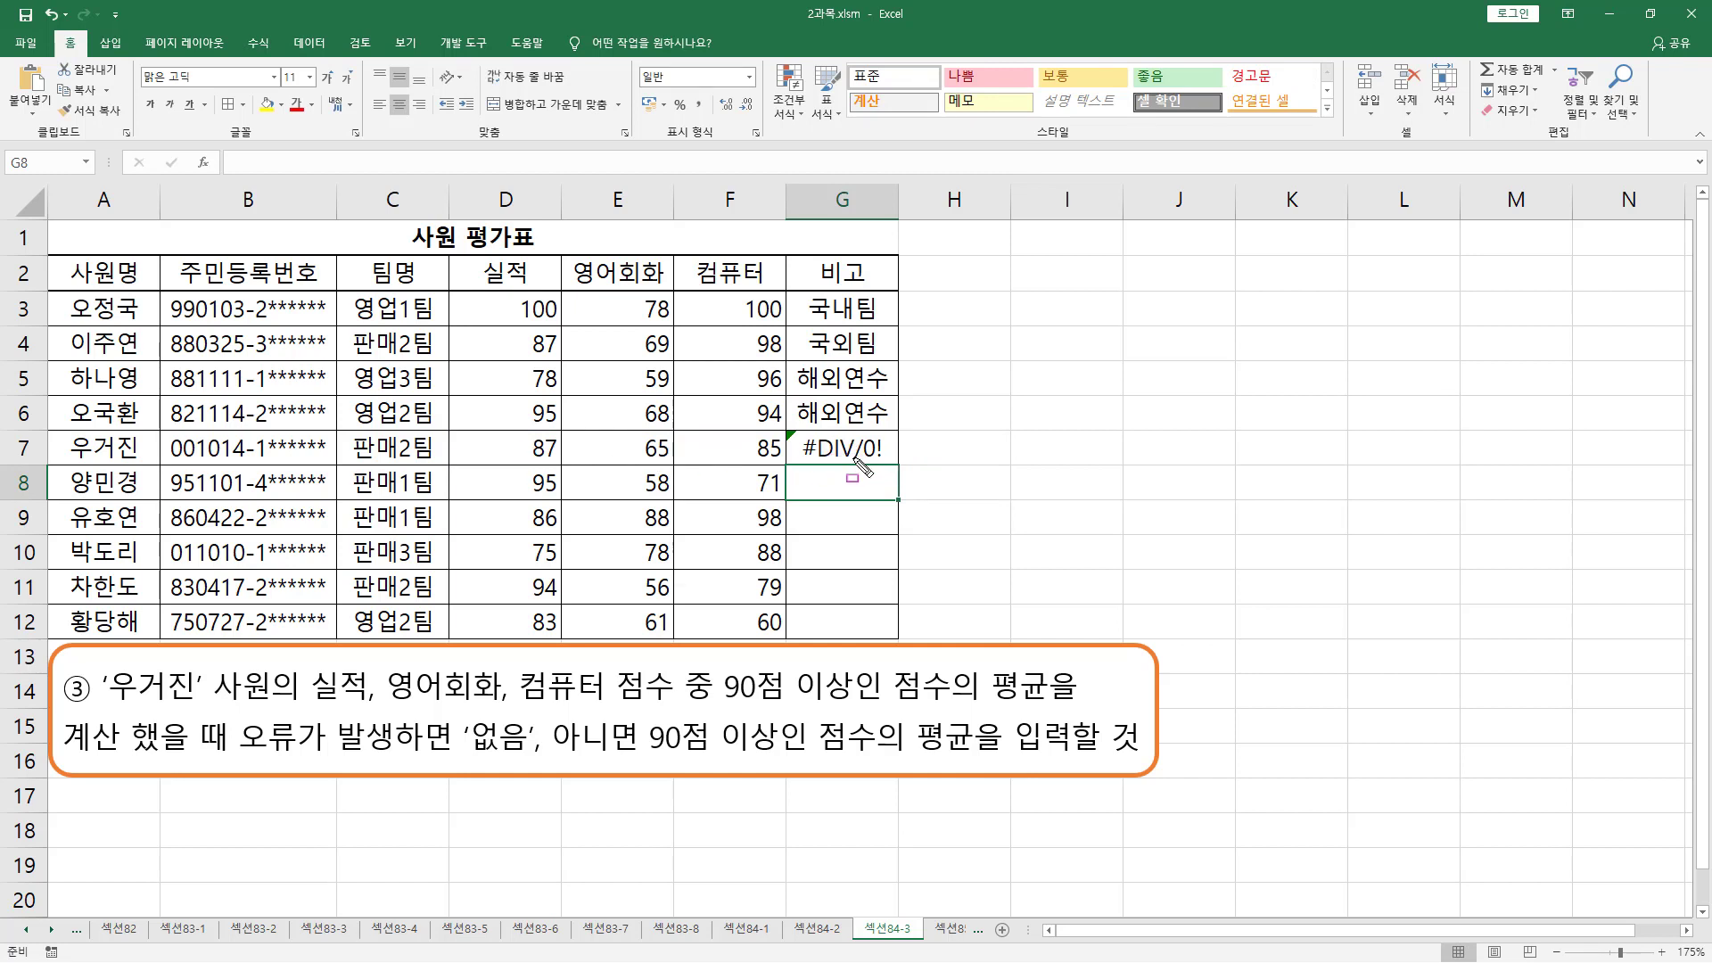
Step: Test the AVERAGEIF formula by filling G7 down to G8, compare the result with the 실적 score in D8, and clear G8
{"action": "mouse_move", "coordinate": [515, 428]}
{"action": "left_mouse_down"}
{"action": "mouse_move", "coordinate": [553, 460]}
{"action": "mouse_move", "coordinate": [780, 460]}
{"action": "left_mouse_up"}
{"action": "left_click", "coordinate": [892, 457]}
{"action": "left_click_drag", "start_coordinate": [900, 467], "coordinate": [883, 508]}
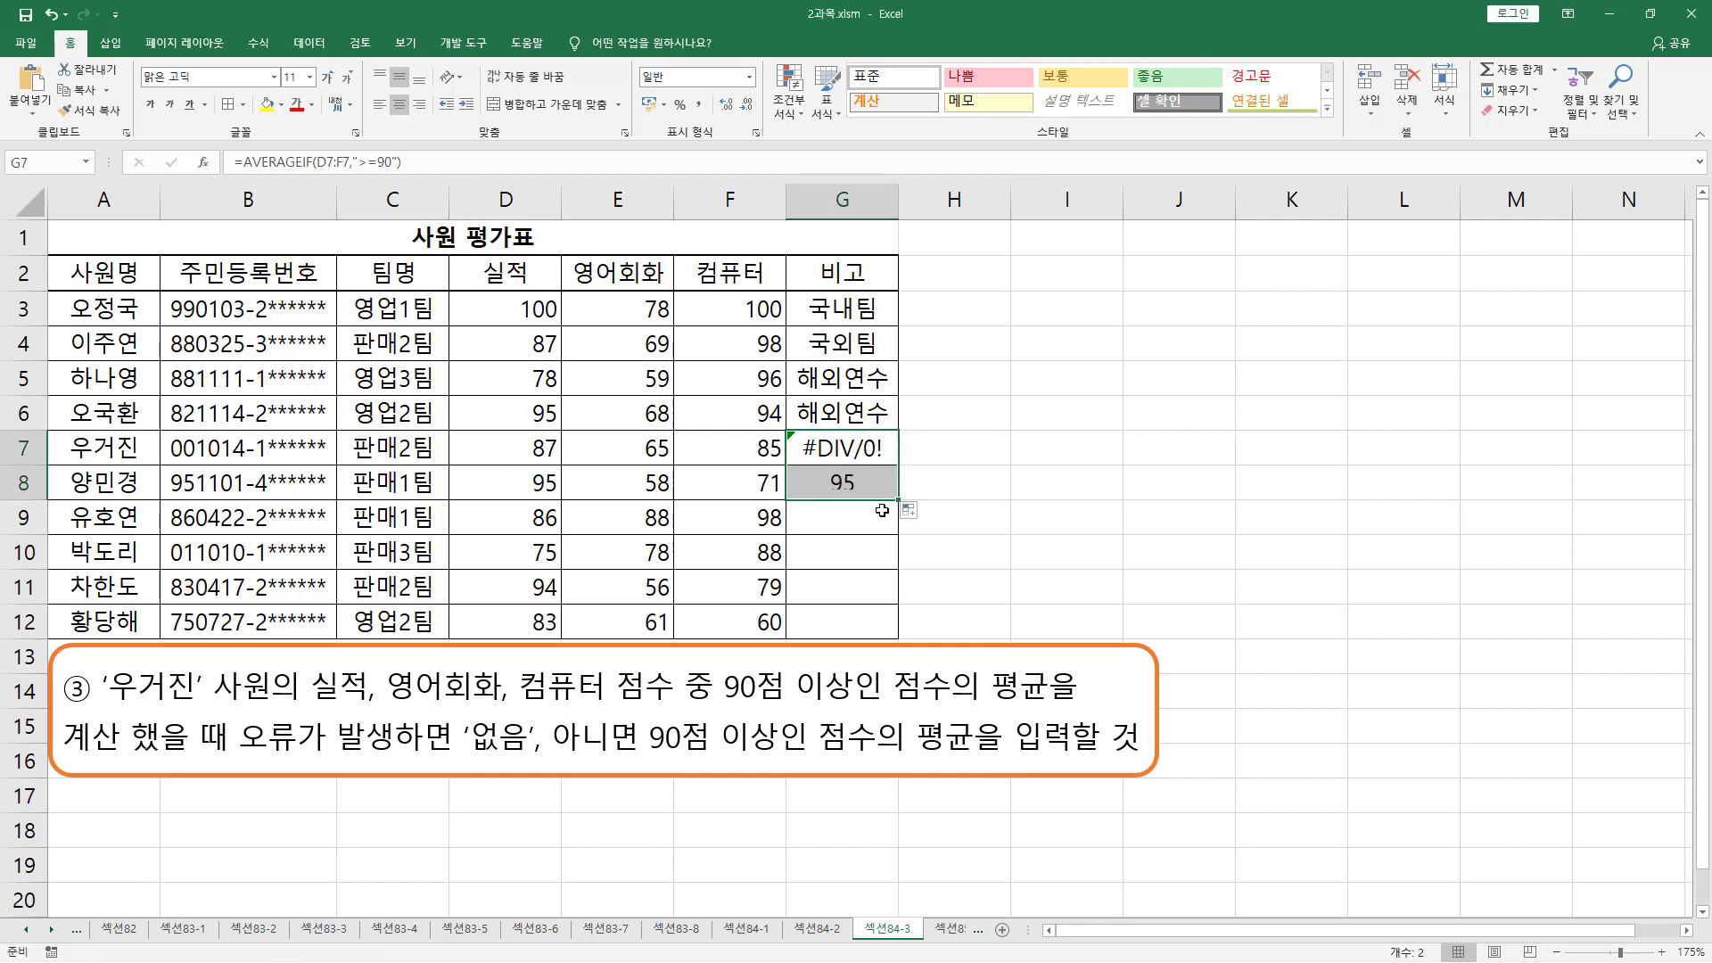
{"action": "left_click_drag", "start_coordinate": [515, 465], "coordinate": [563, 497]}
{"action": "left_click_drag", "start_coordinate": [819, 498], "coordinate": [865, 498]}
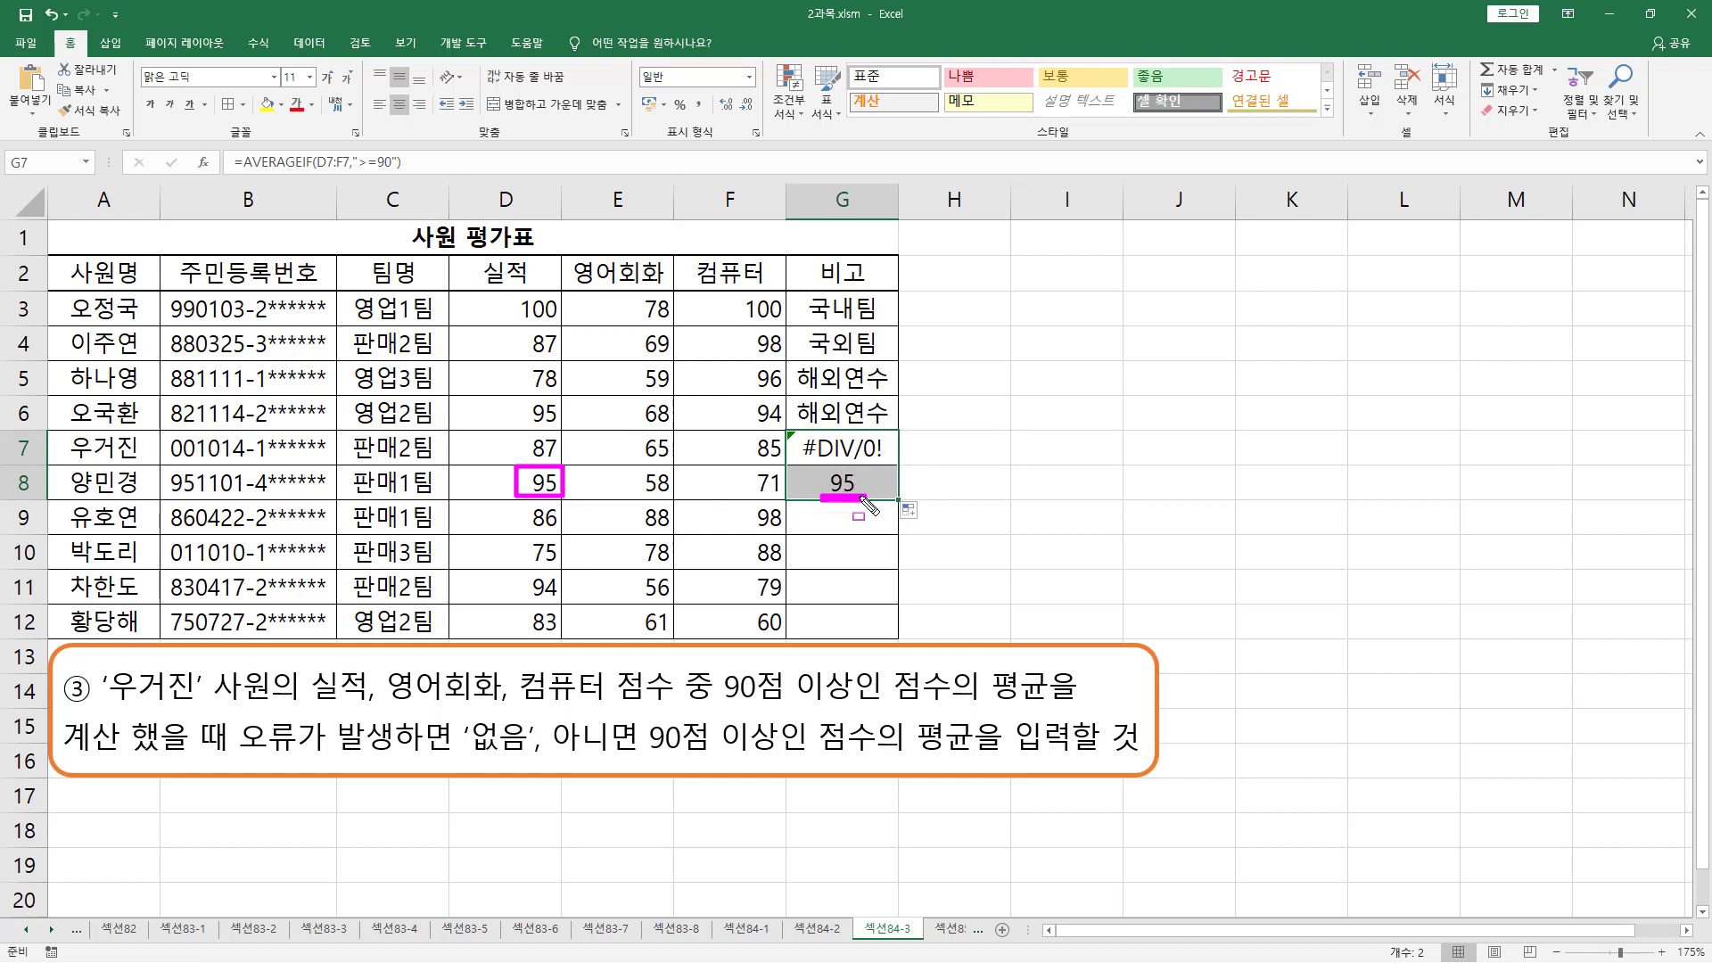
{"action": "key", "text": "Escape"}
{"action": "left_click", "coordinate": [881, 479]}
{"action": "key", "text": "Up"}
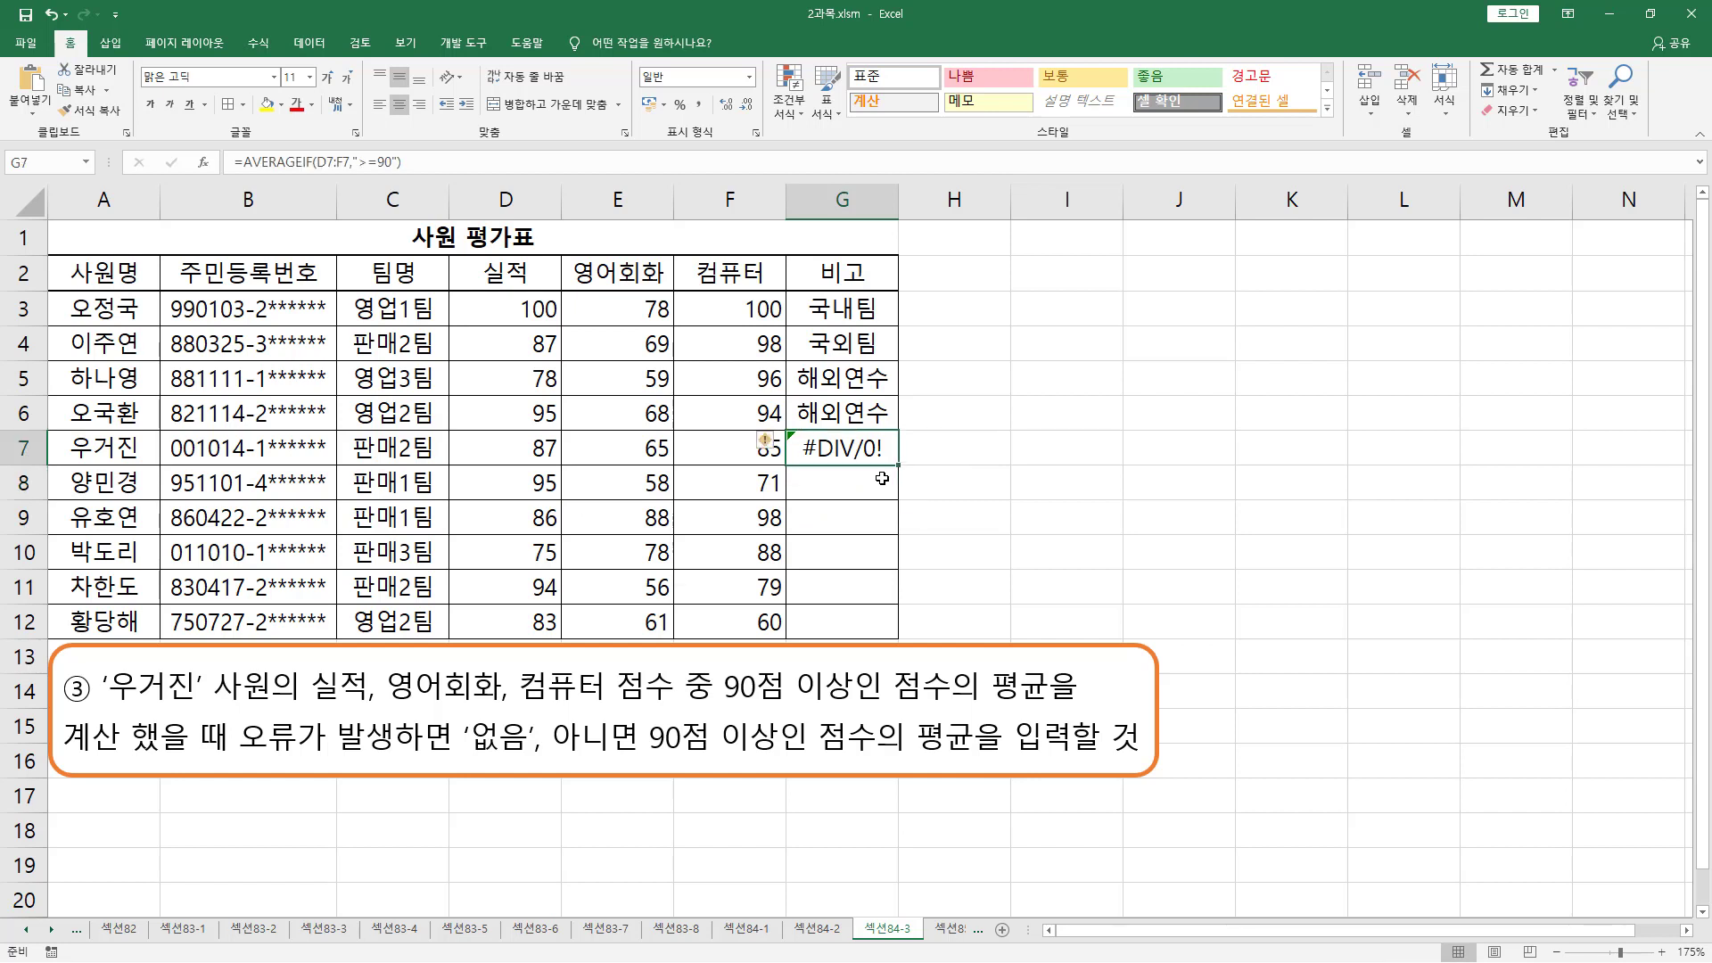
Step: Wrap the G7 formula in IFERROR with "없음" as the error value, giving =IFERROR(AVERAGEIF(D7:F7,">=90"),"없음")
{"action": "key", "text": "F2"}
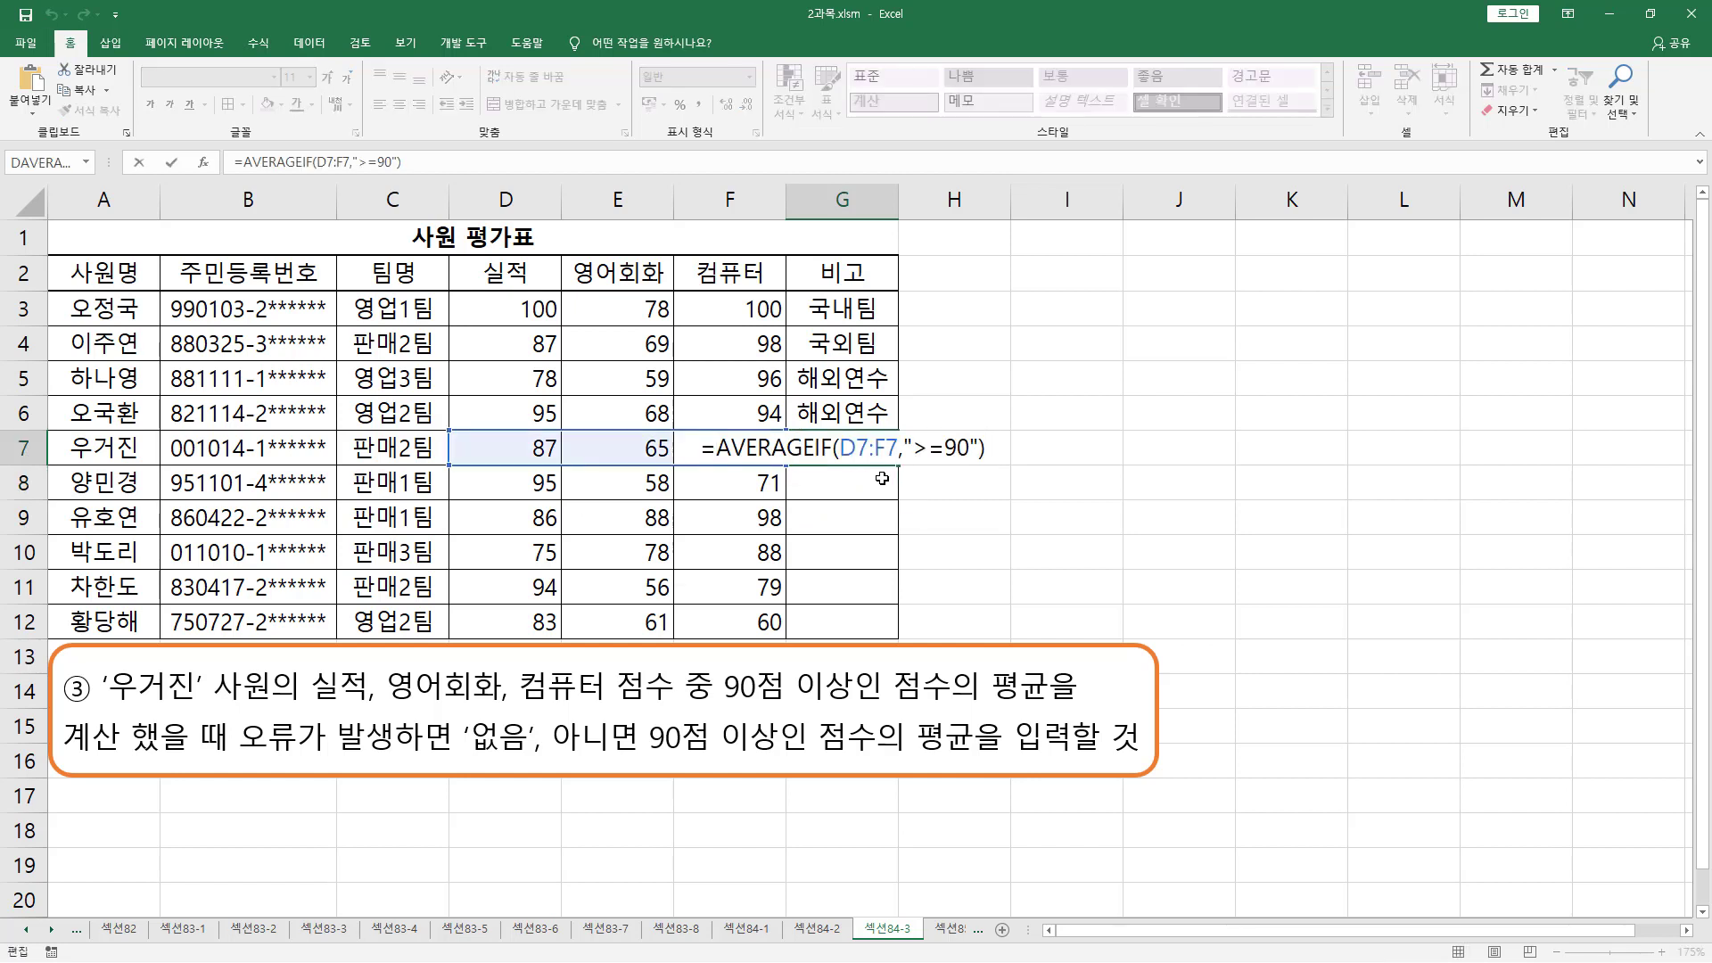
{"action": "left_click_drag", "start_coordinate": [238, 762], "coordinate": [532, 763]}
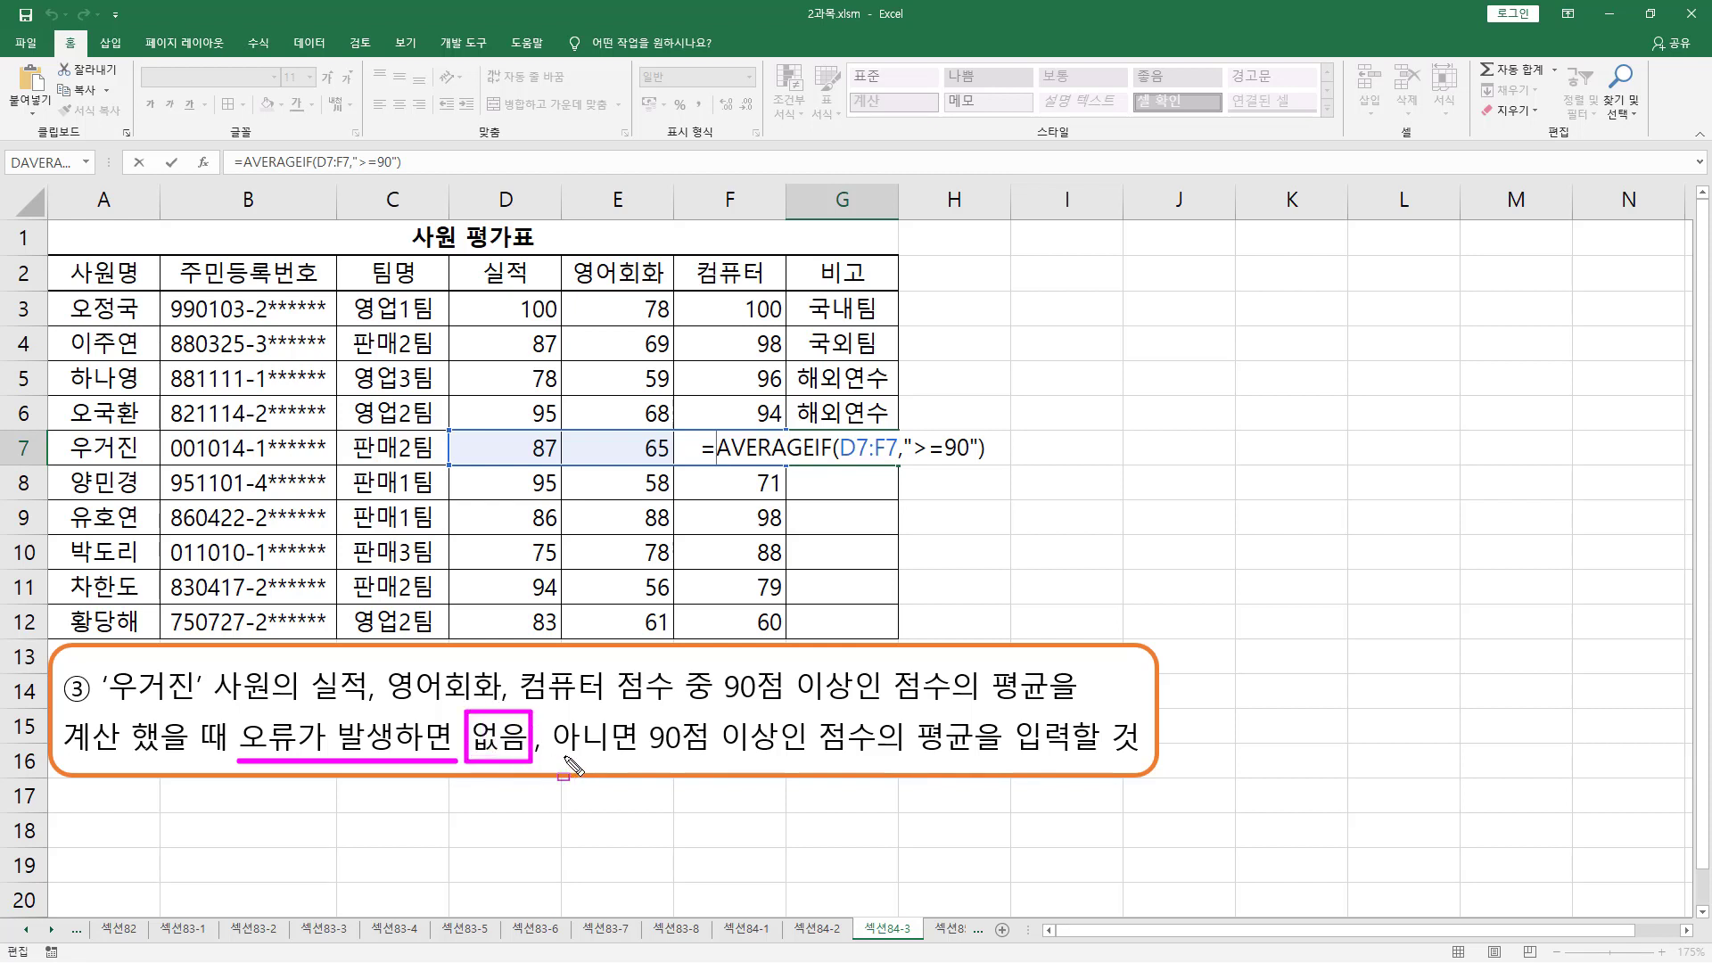
{"action": "mouse_move", "coordinate": [892, 759]}
{"action": "left_mouse_down"}
{"action": "mouse_move", "coordinate": [976, 760]}
{"action": "mouse_move", "coordinate": [1079, 731]}
{"action": "mouse_move", "coordinate": [1077, 712]}
{"action": "left_mouse_up"}
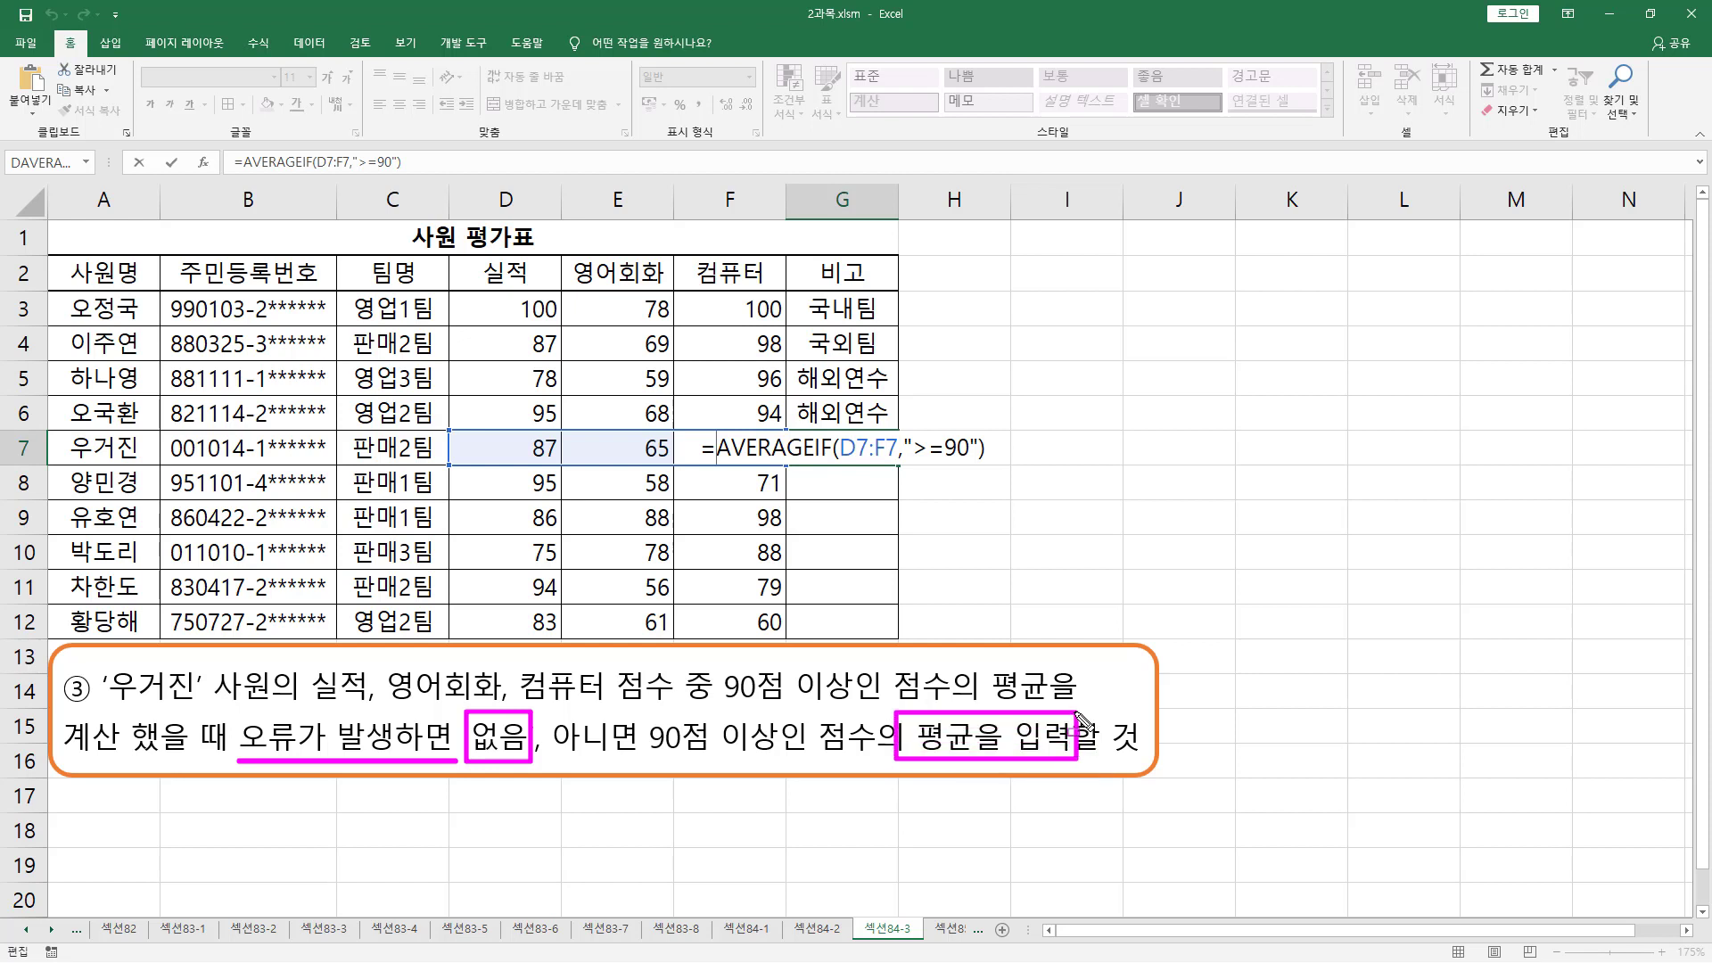
{"action": "key", "text": "Escape"}
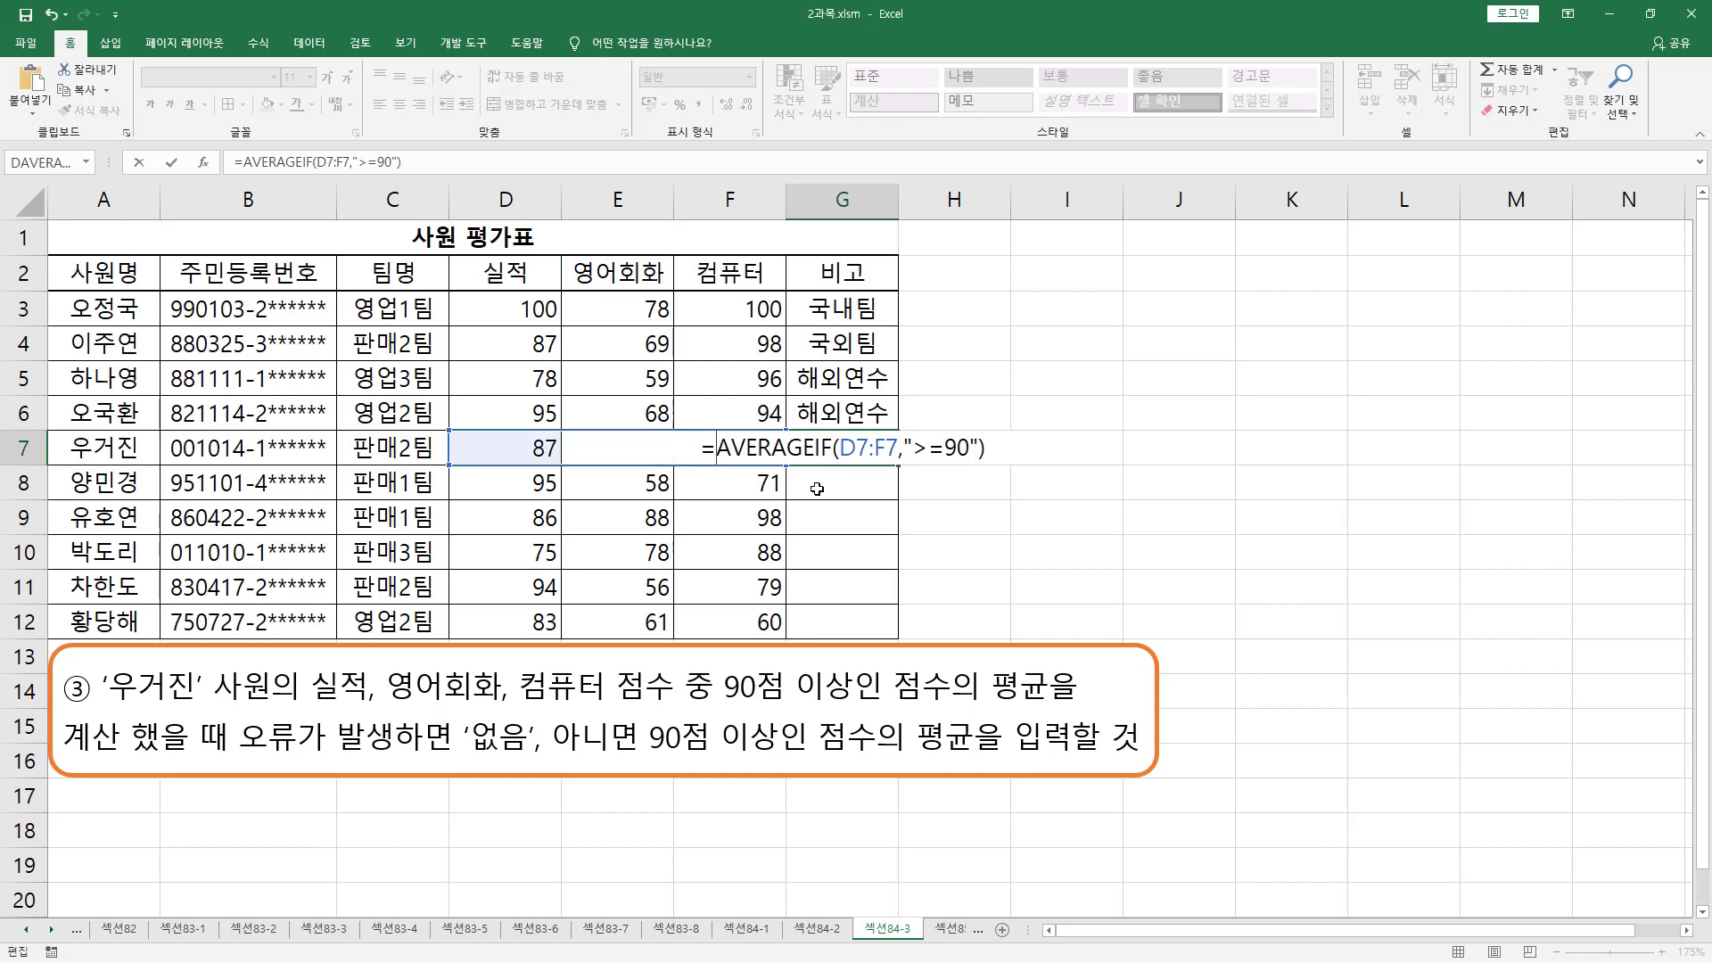
{"action": "type", "text": "ife"}
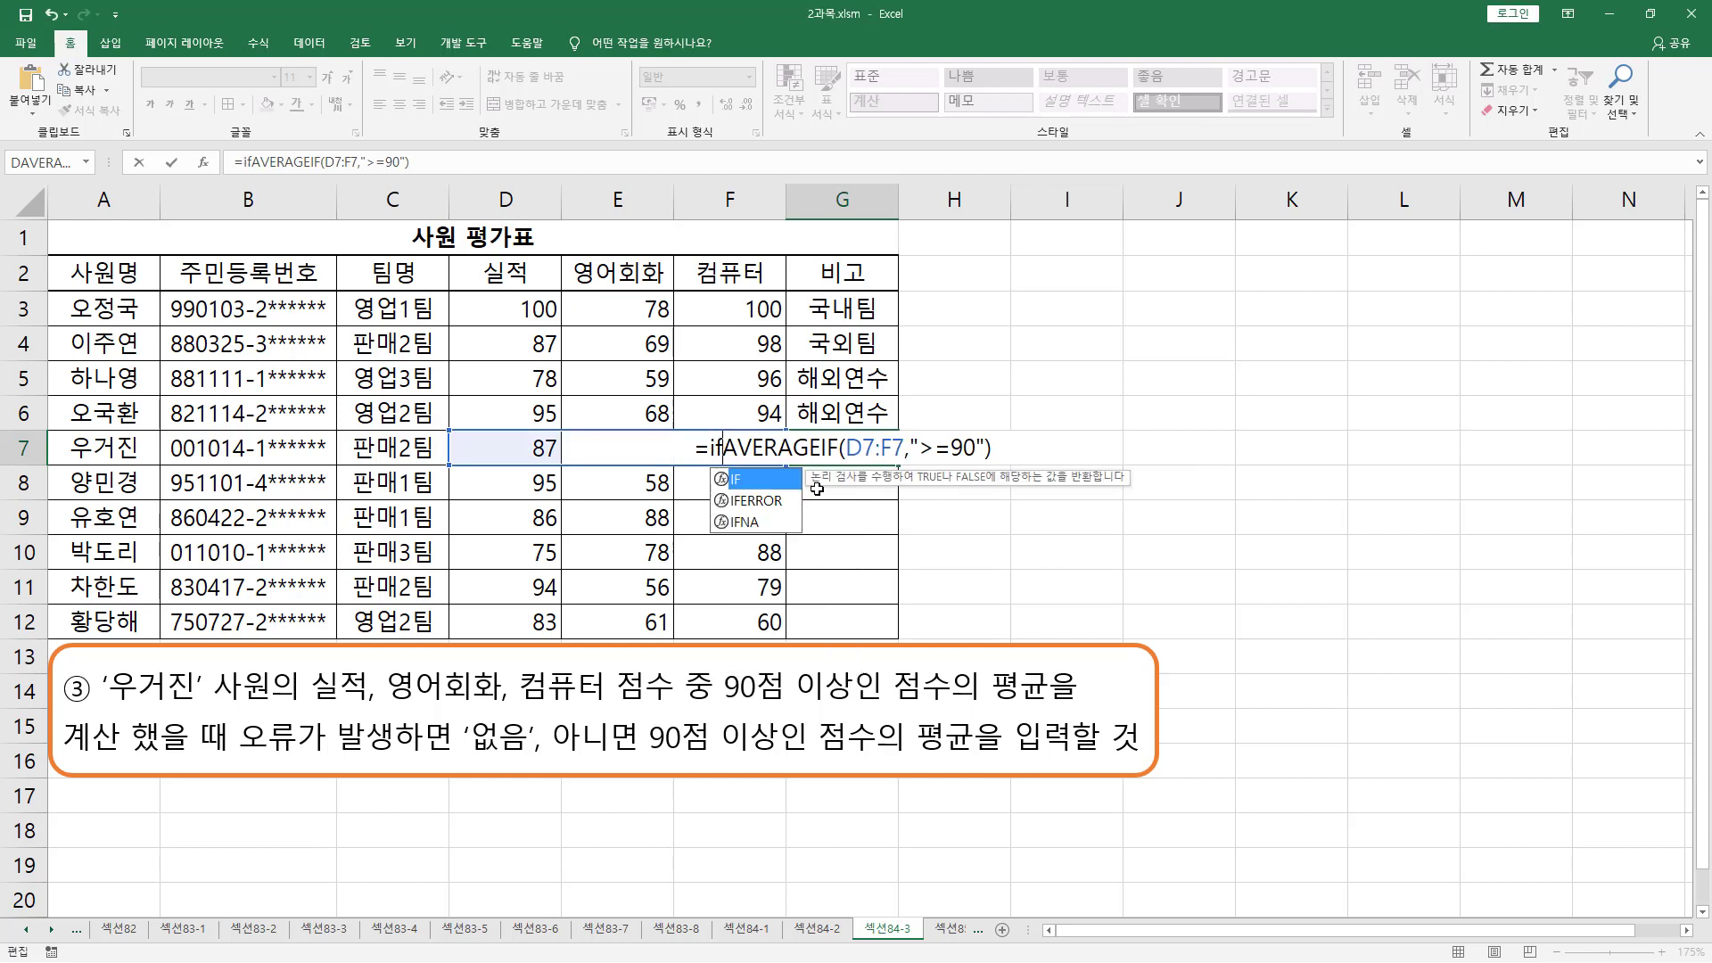
{"action": "key", "text": "Tab"}
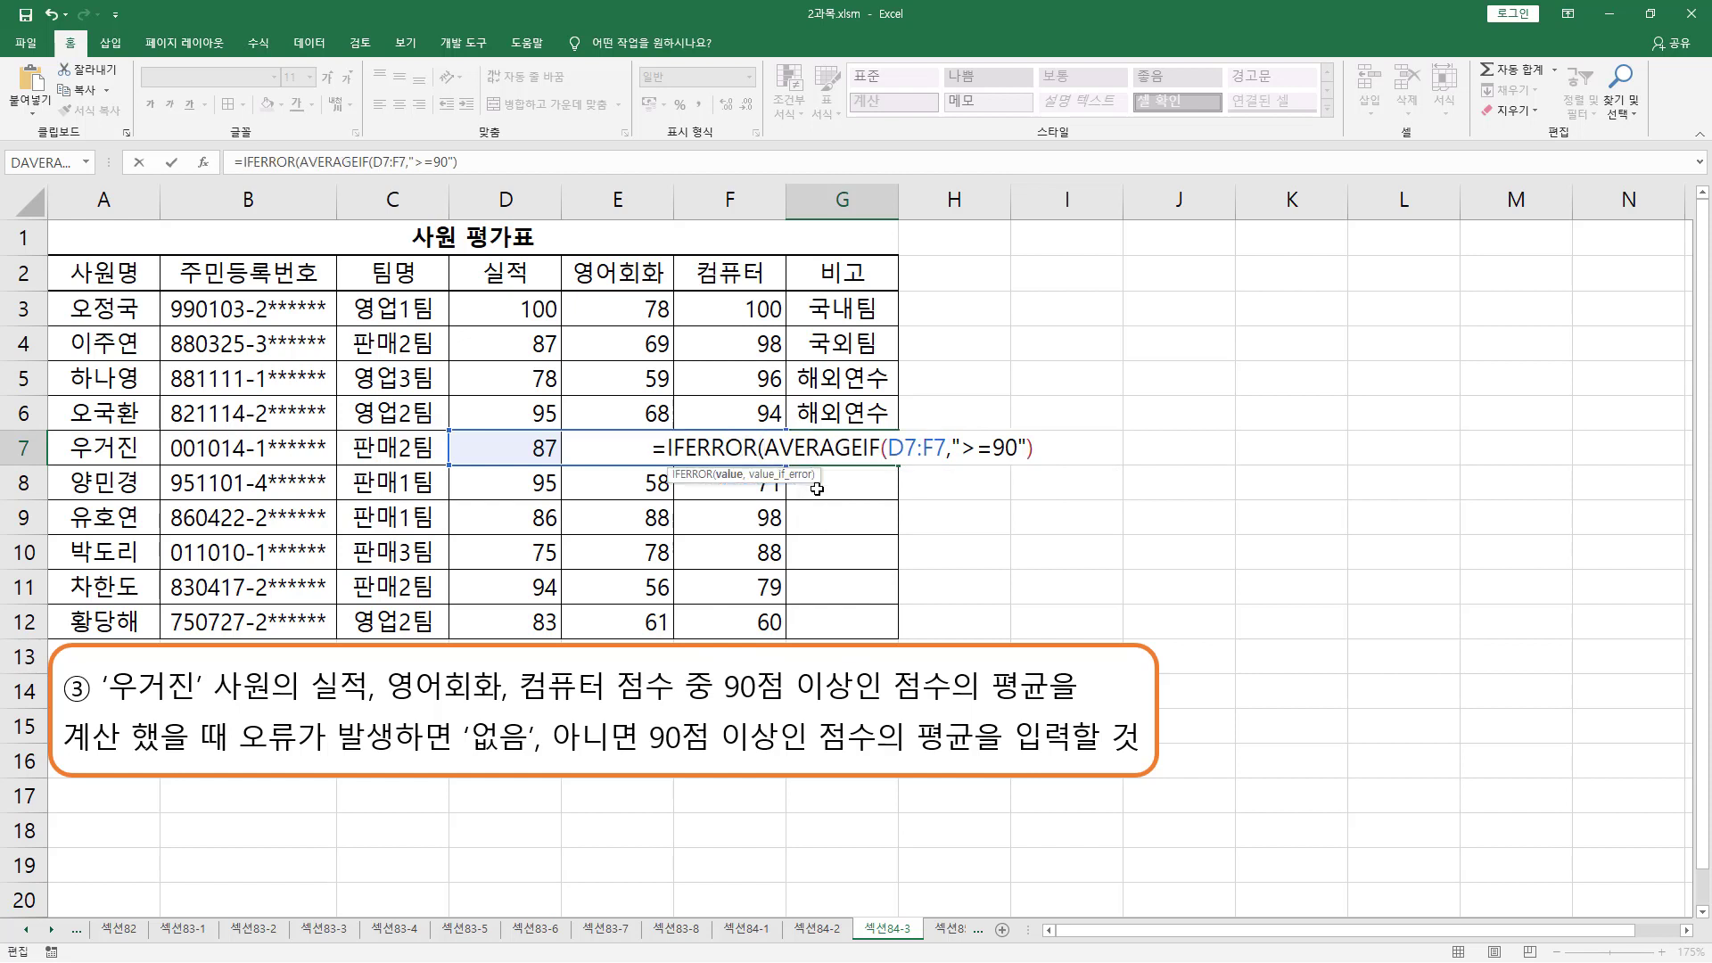
{"action": "key", "text": "shift+End"}
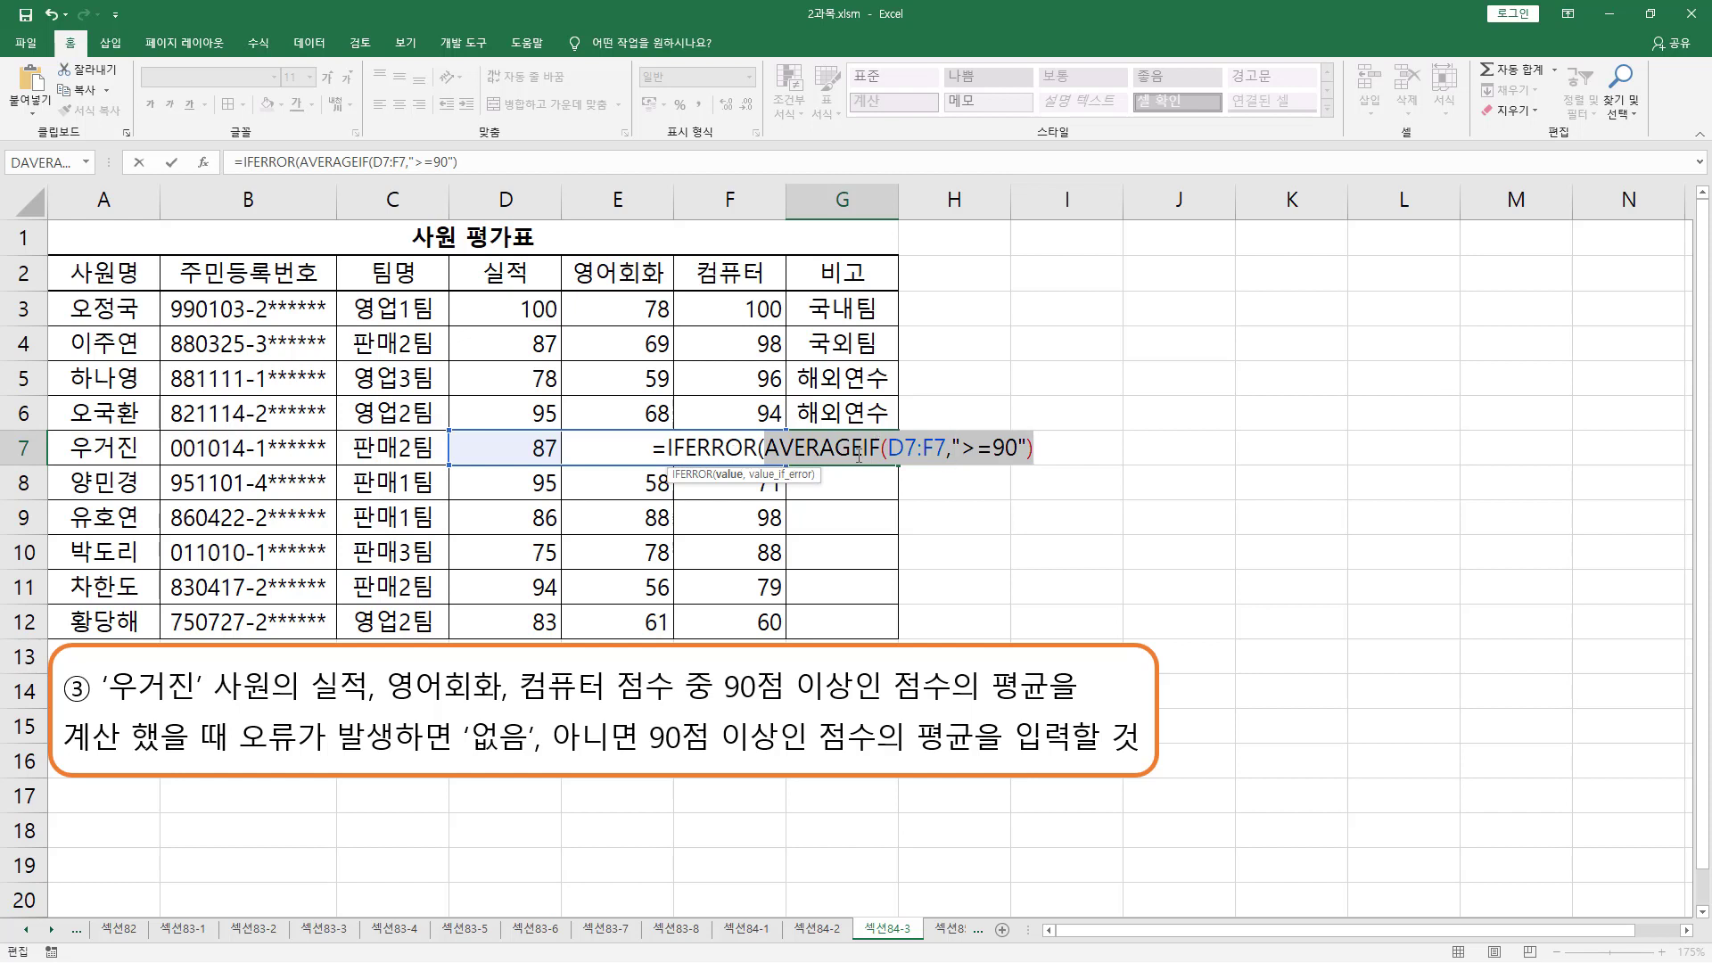
{"action": "key", "text": "End"}
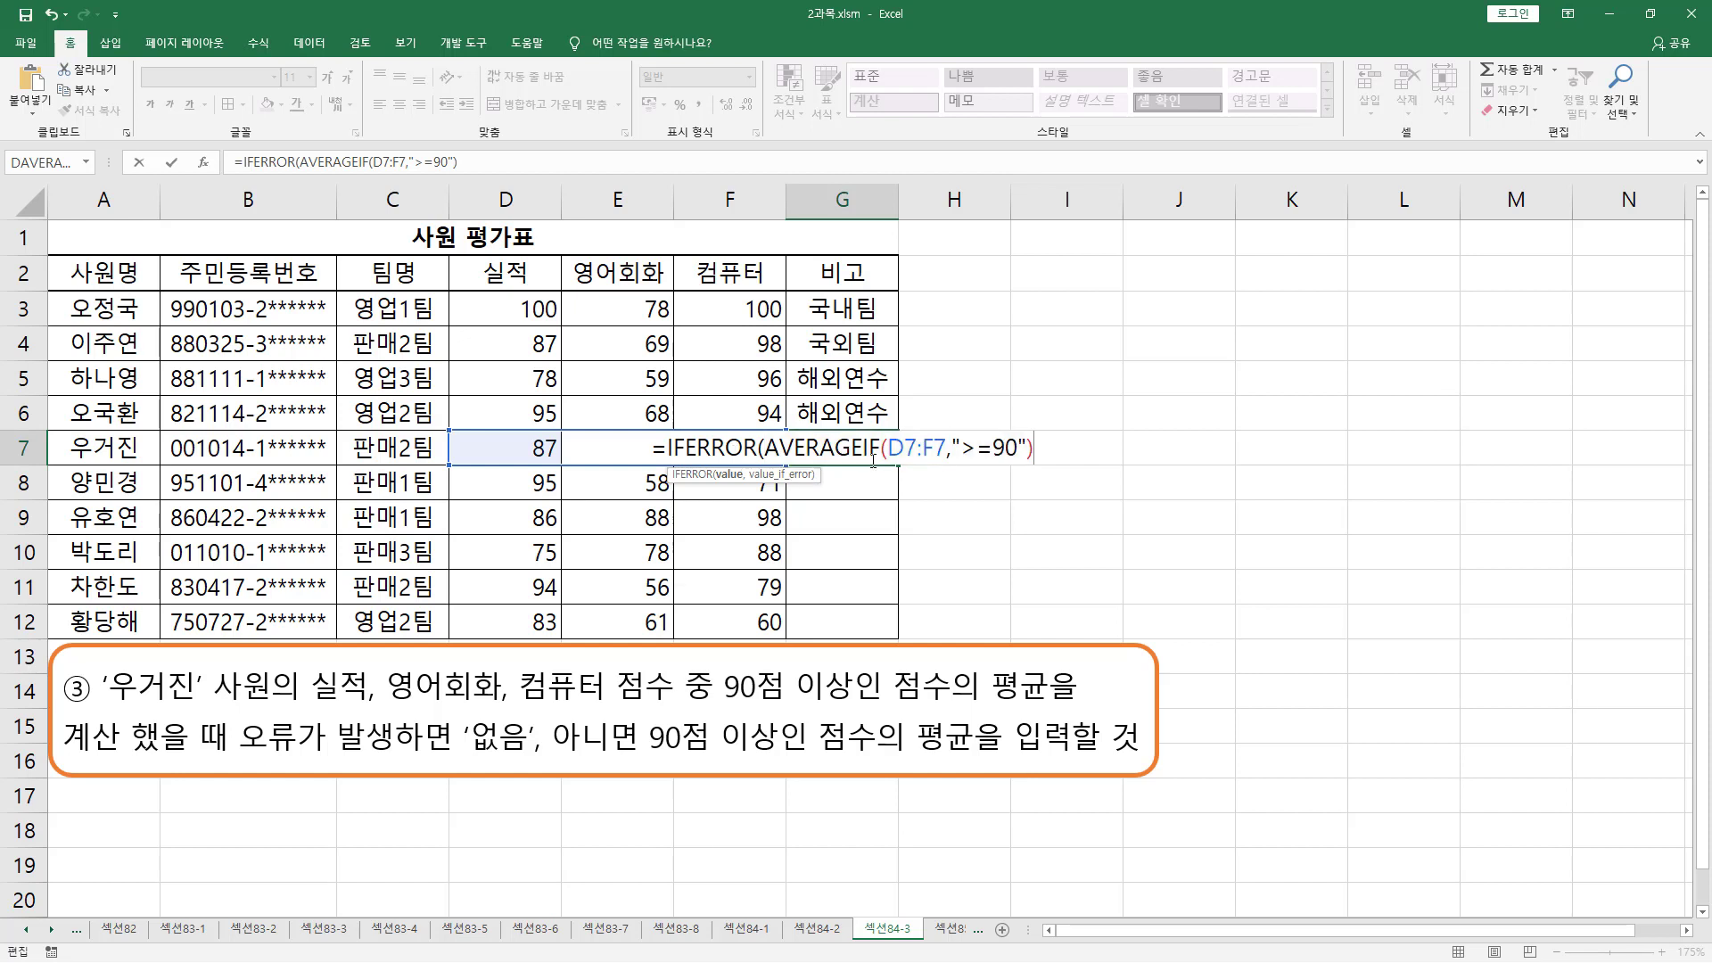
{"action": "type", "text": ","}
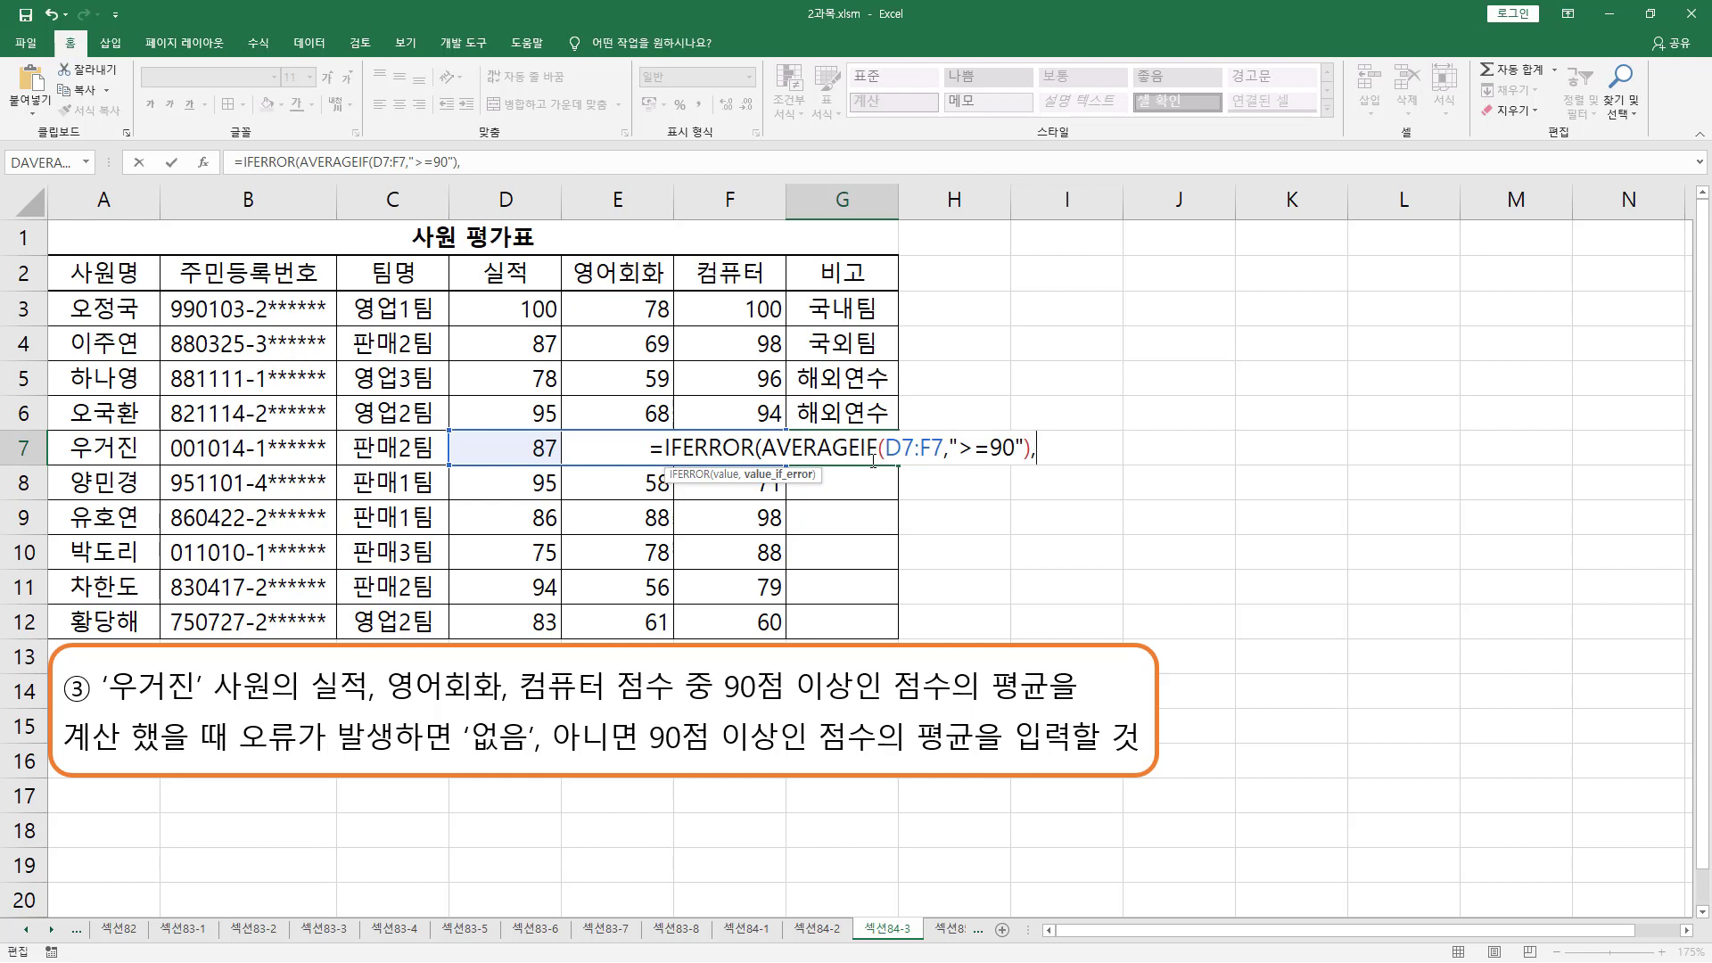
{"action": "type", "text": "\"없"}
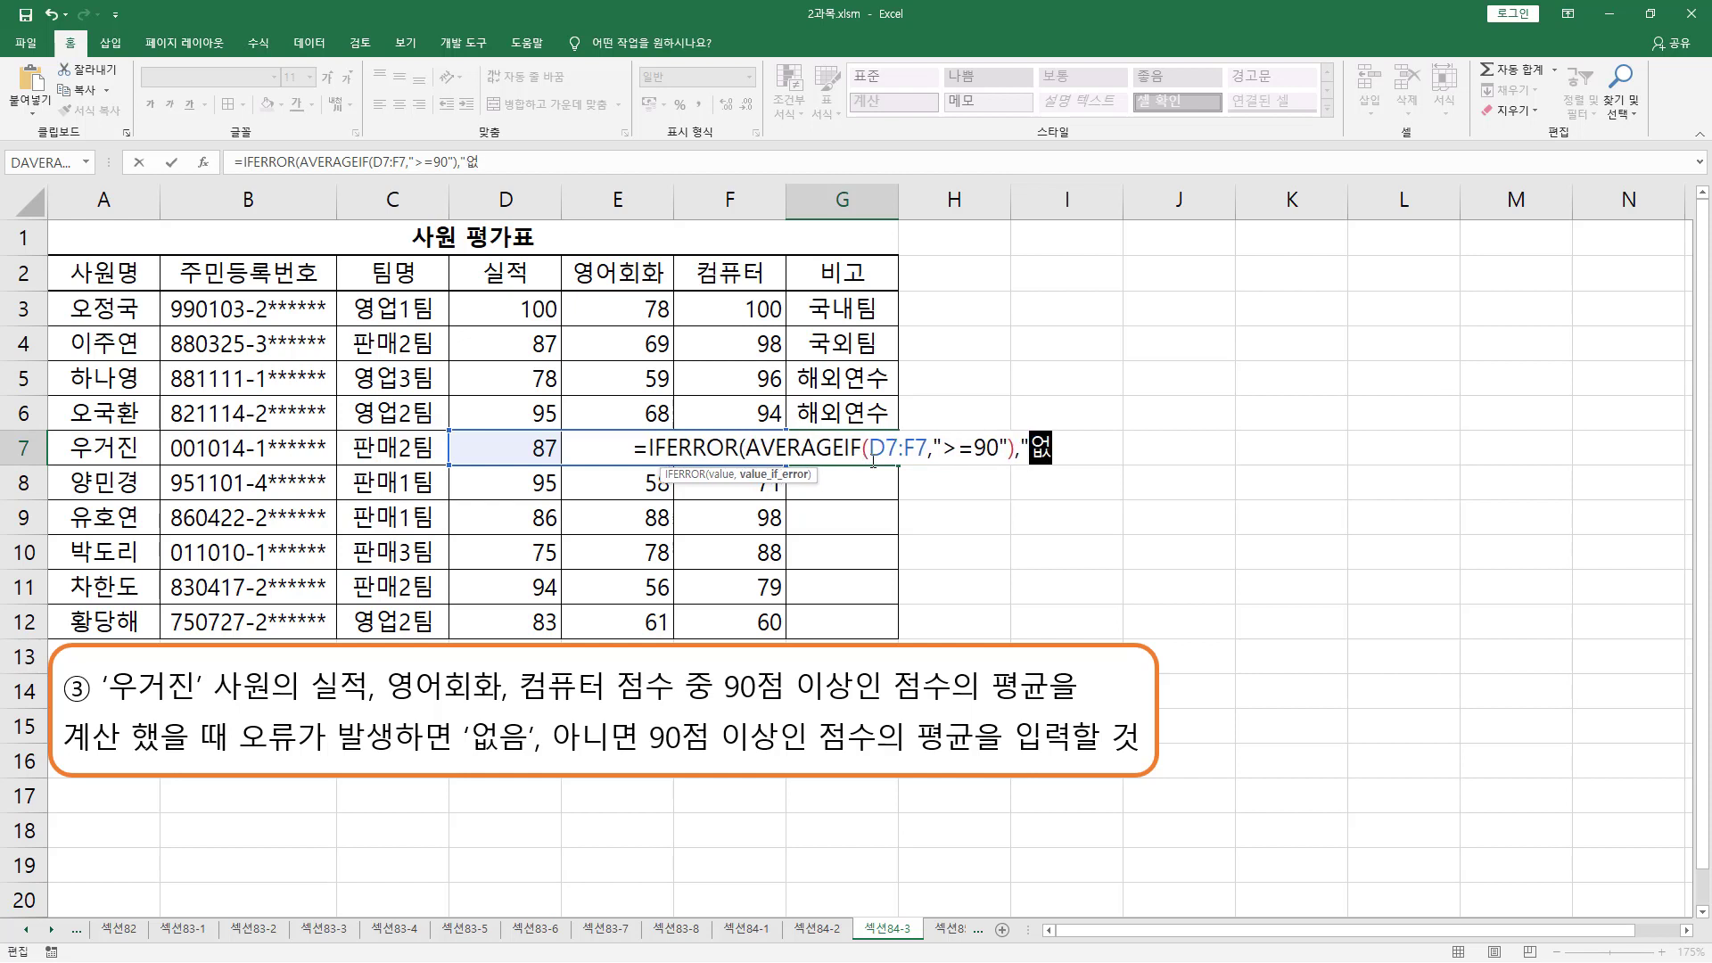
{"action": "type", "text": "ㅇ음\""}
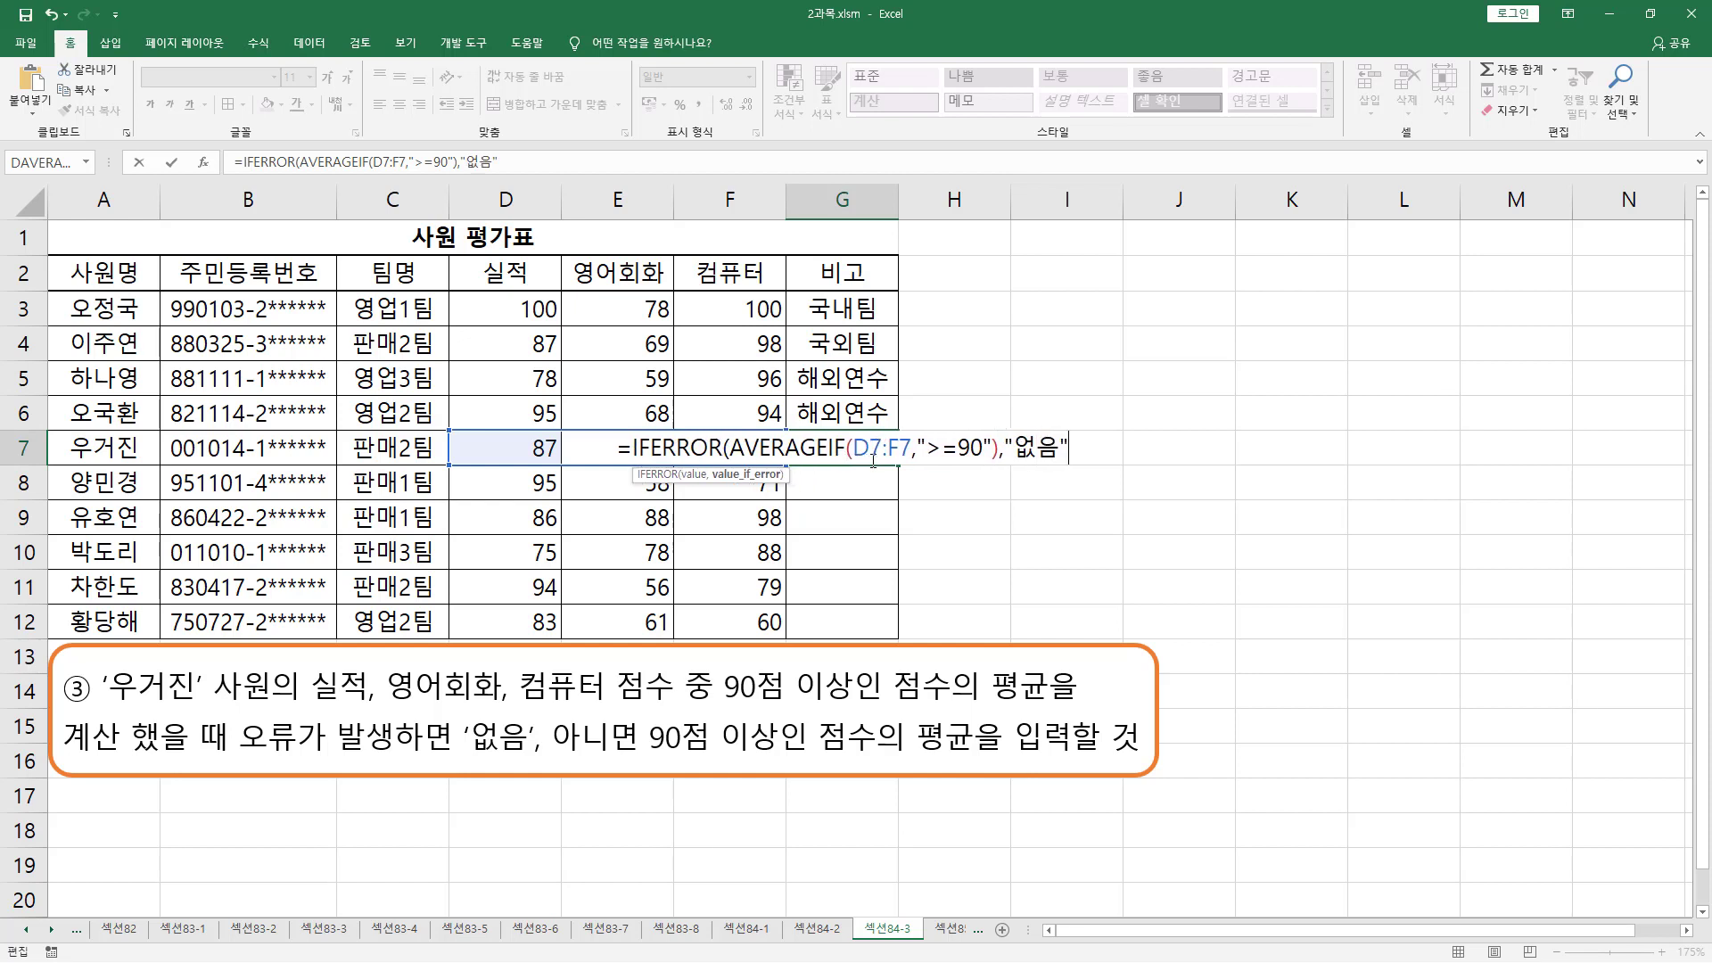
{"action": "type", "text": ")"}
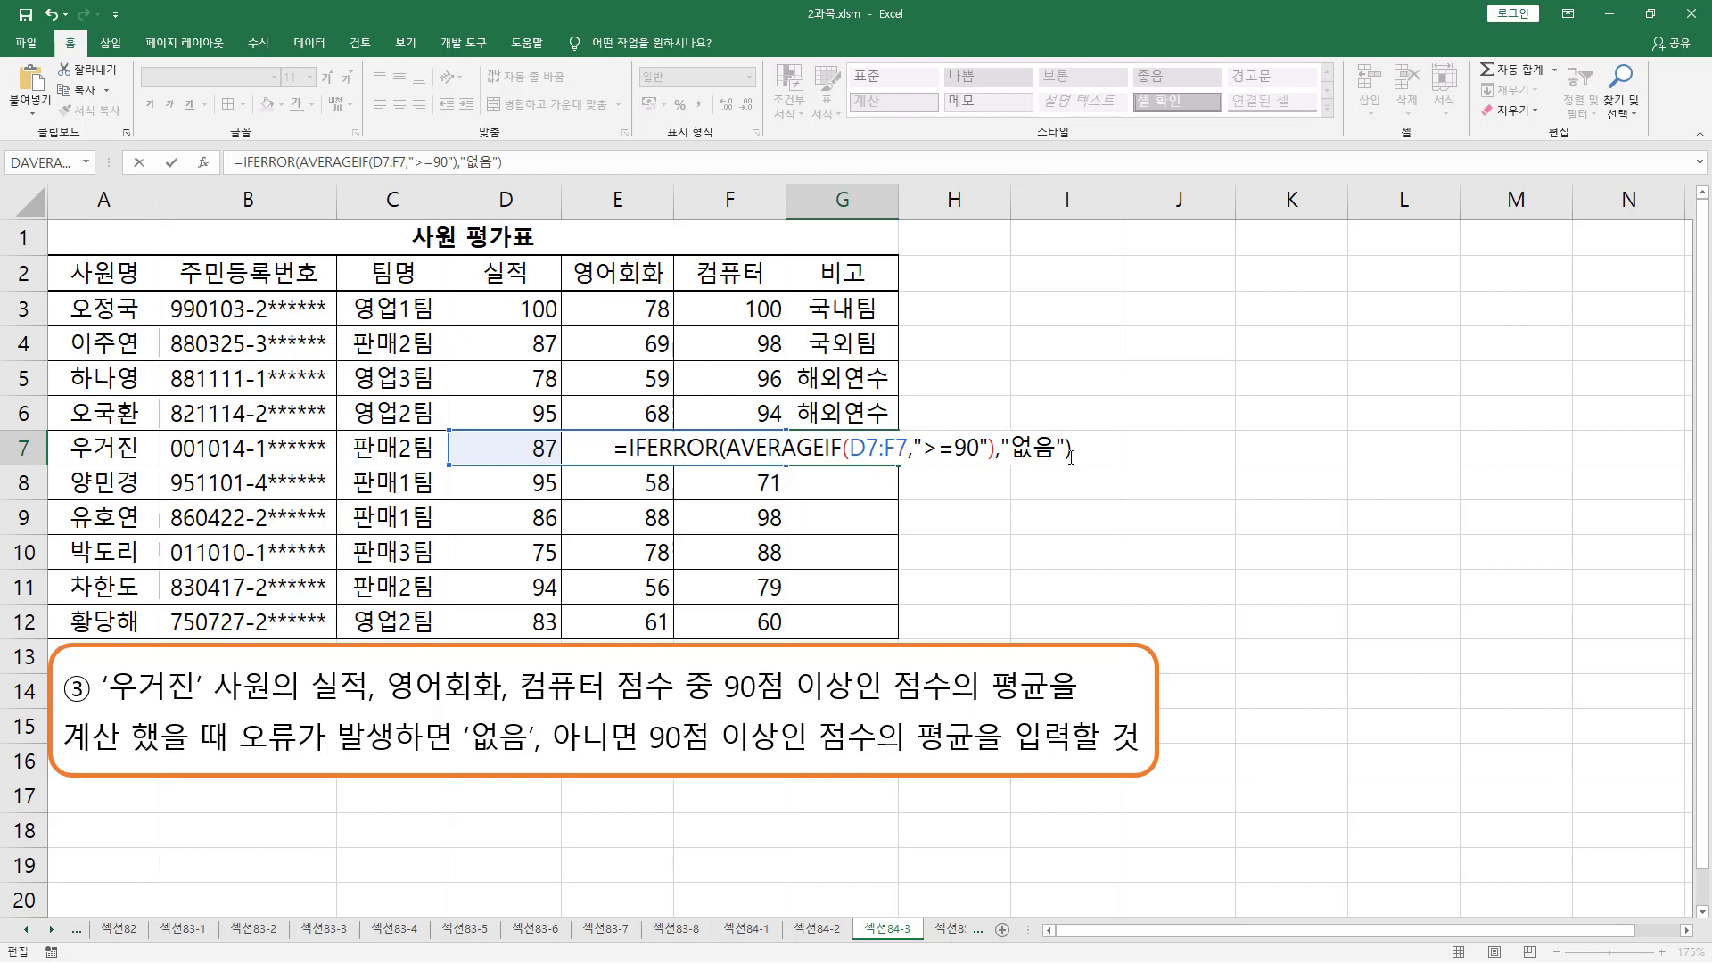
{"action": "key", "text": "Return"}
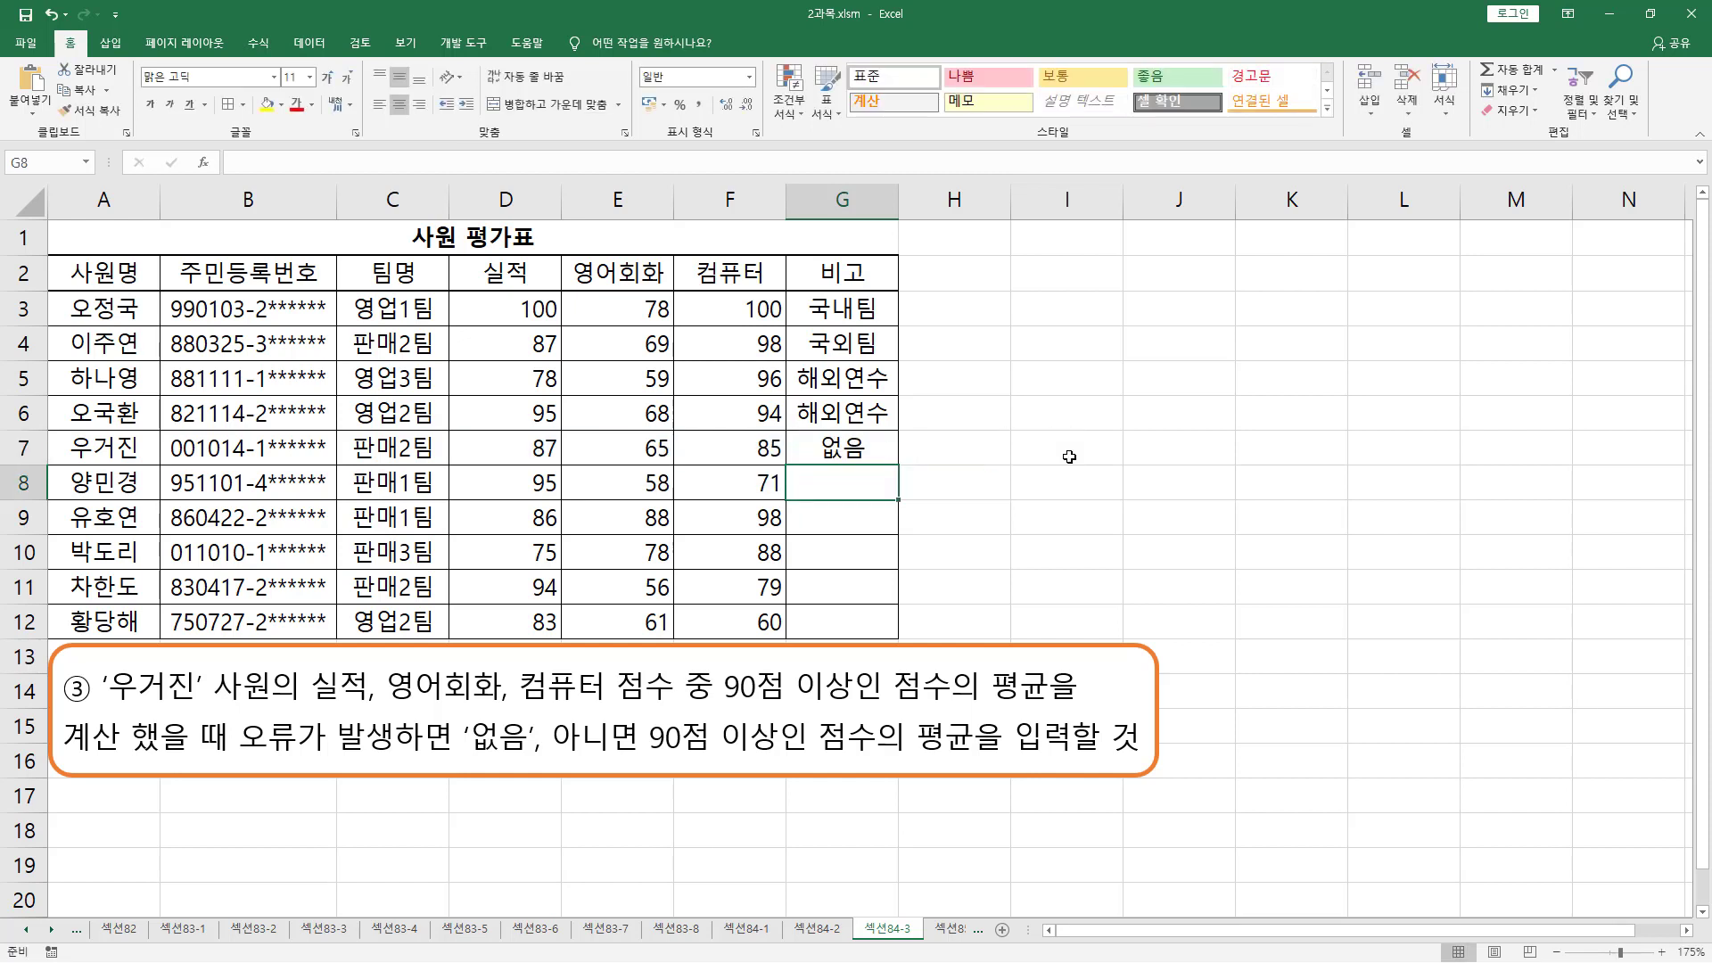
Step: Fill the IFERROR formula from G7 down to G8 and check it against the row 8 scores
{"action": "left_click", "coordinate": [838, 452]}
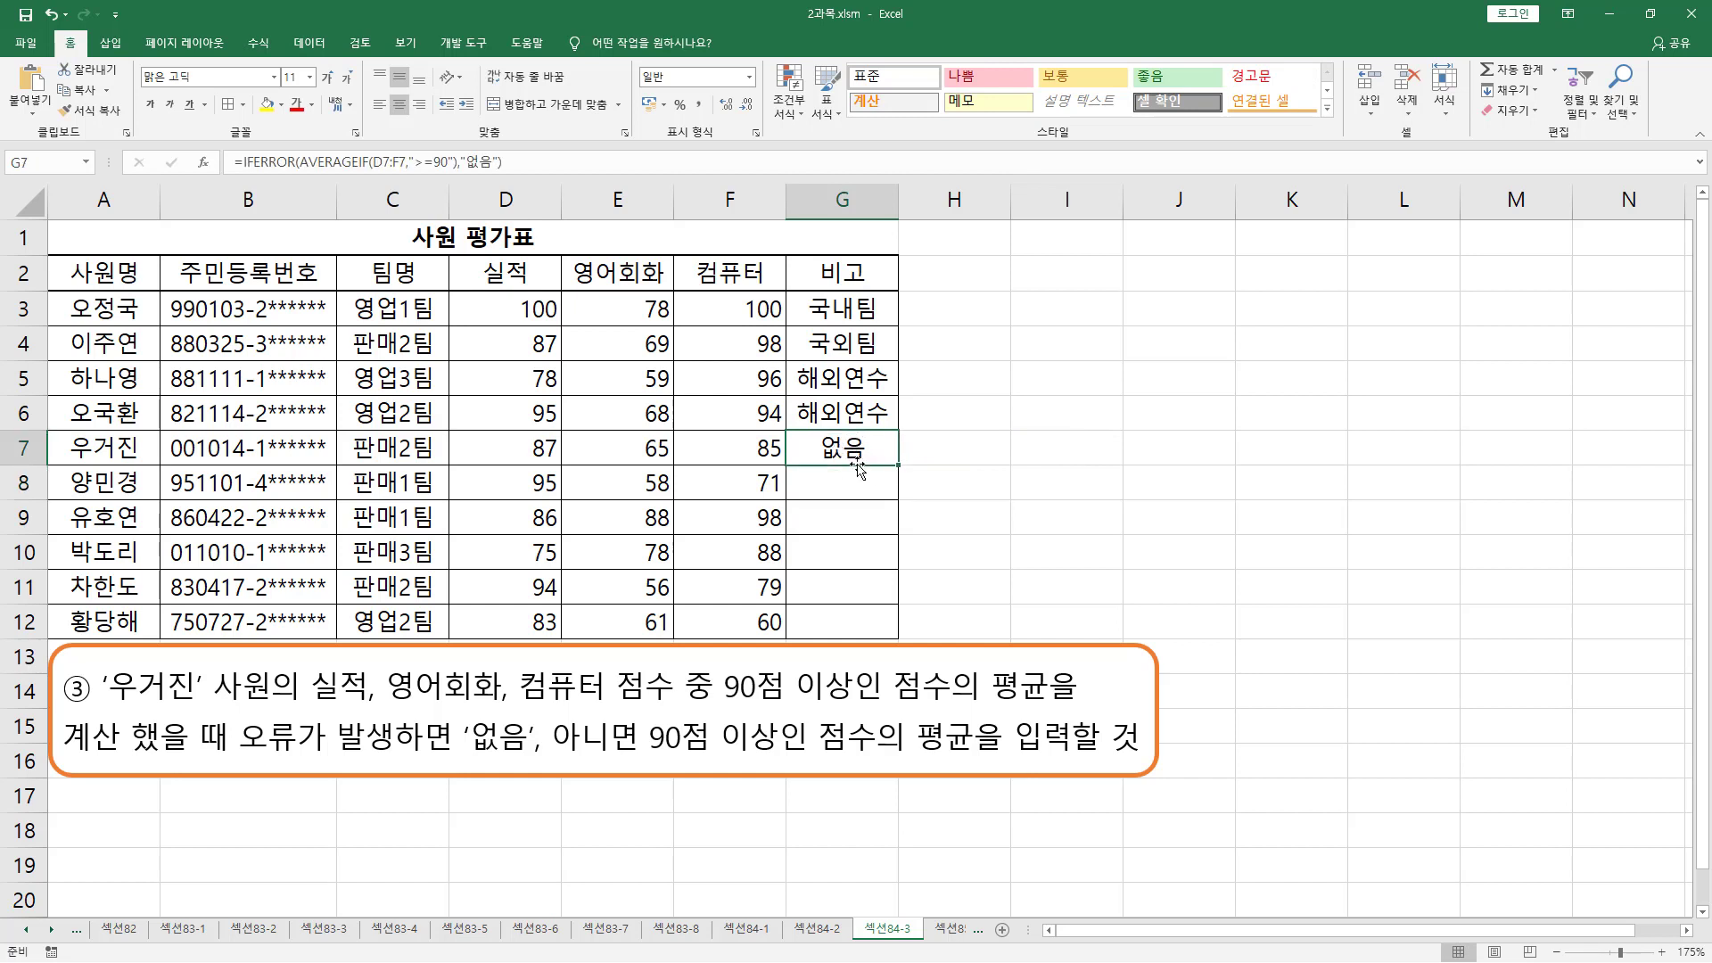
{"action": "left_click_drag", "start_coordinate": [901, 467], "coordinate": [902, 494]}
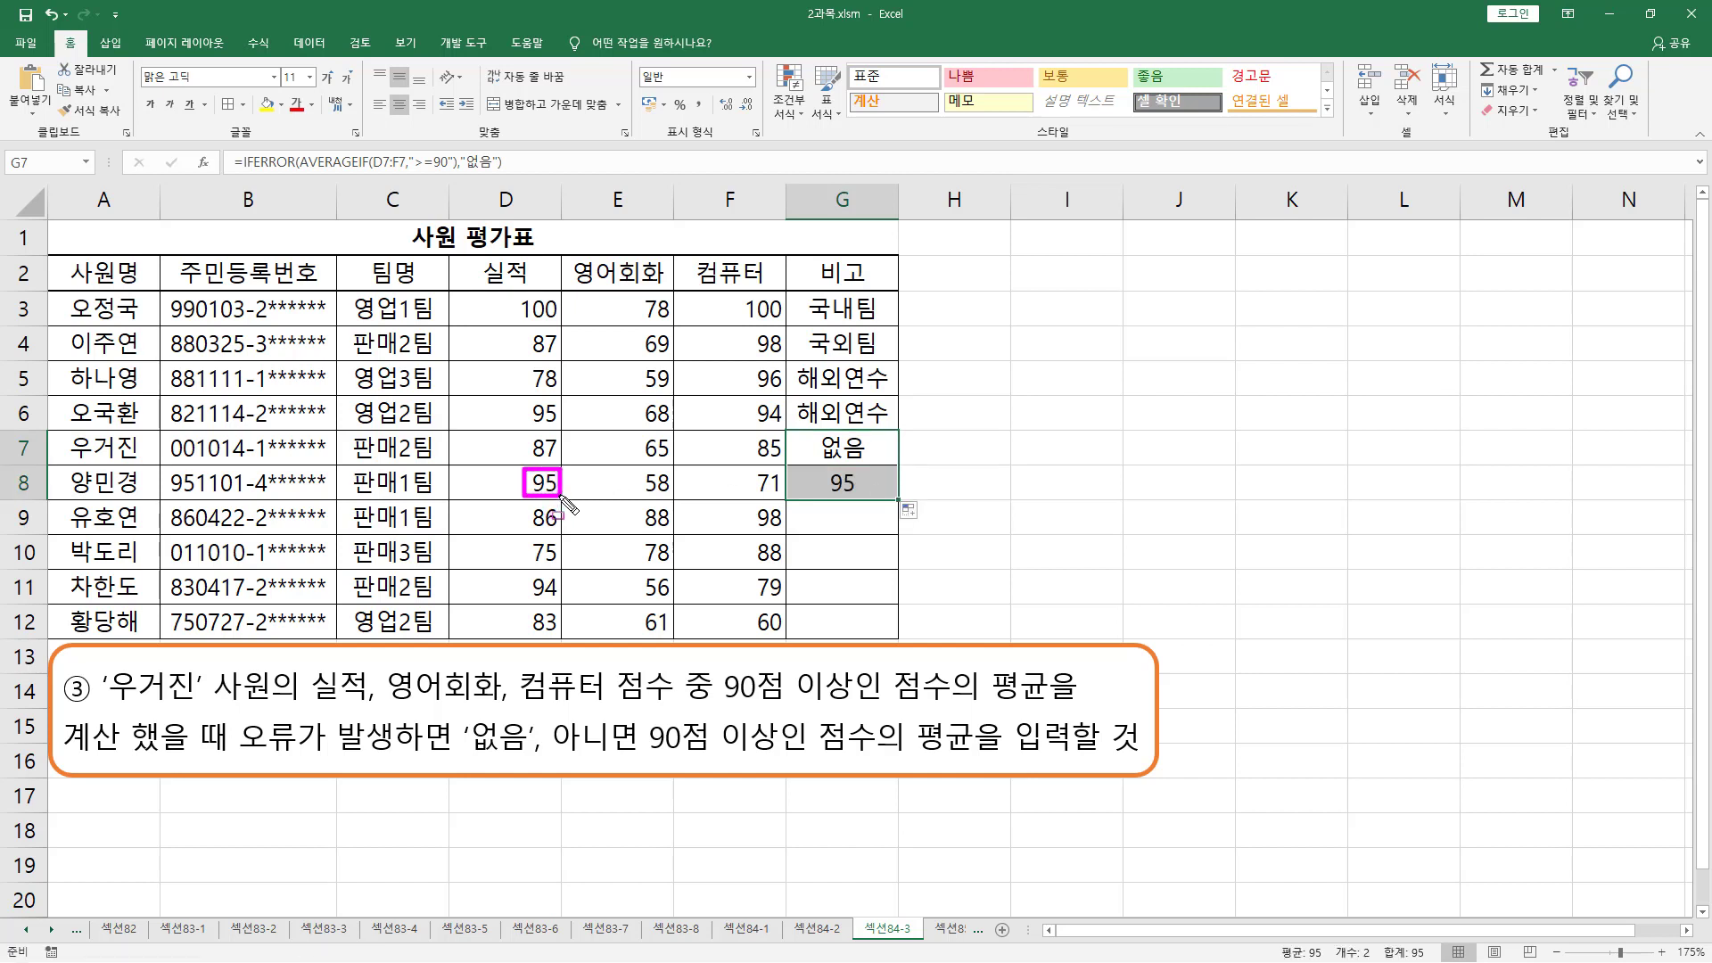
Step: Copy the G7 formula into A18 as visible text by prefixing it with an apostrophe: '=IFERROR(AVERAGEIF(D7:F7,">=90"),"없음")
{"action": "left_click_drag", "start_coordinate": [817, 492], "coordinate": [860, 496]}
{"action": "double_click", "coordinate": [848, 449]}
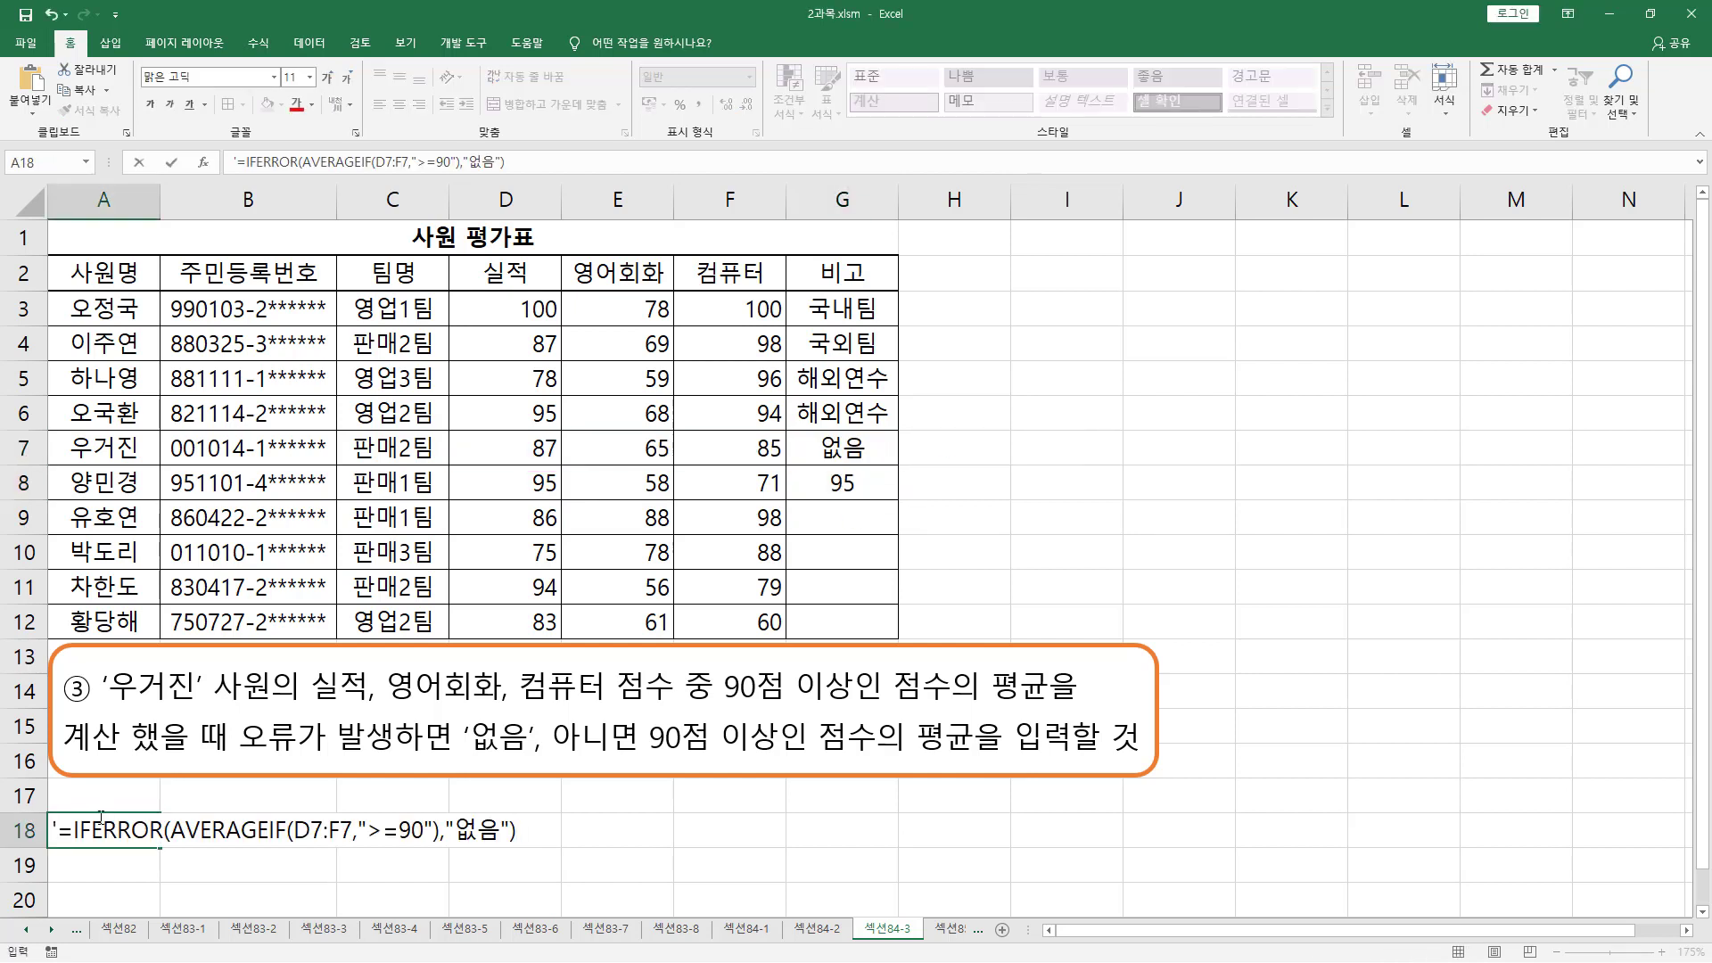
{"action": "key", "text": "Return"}
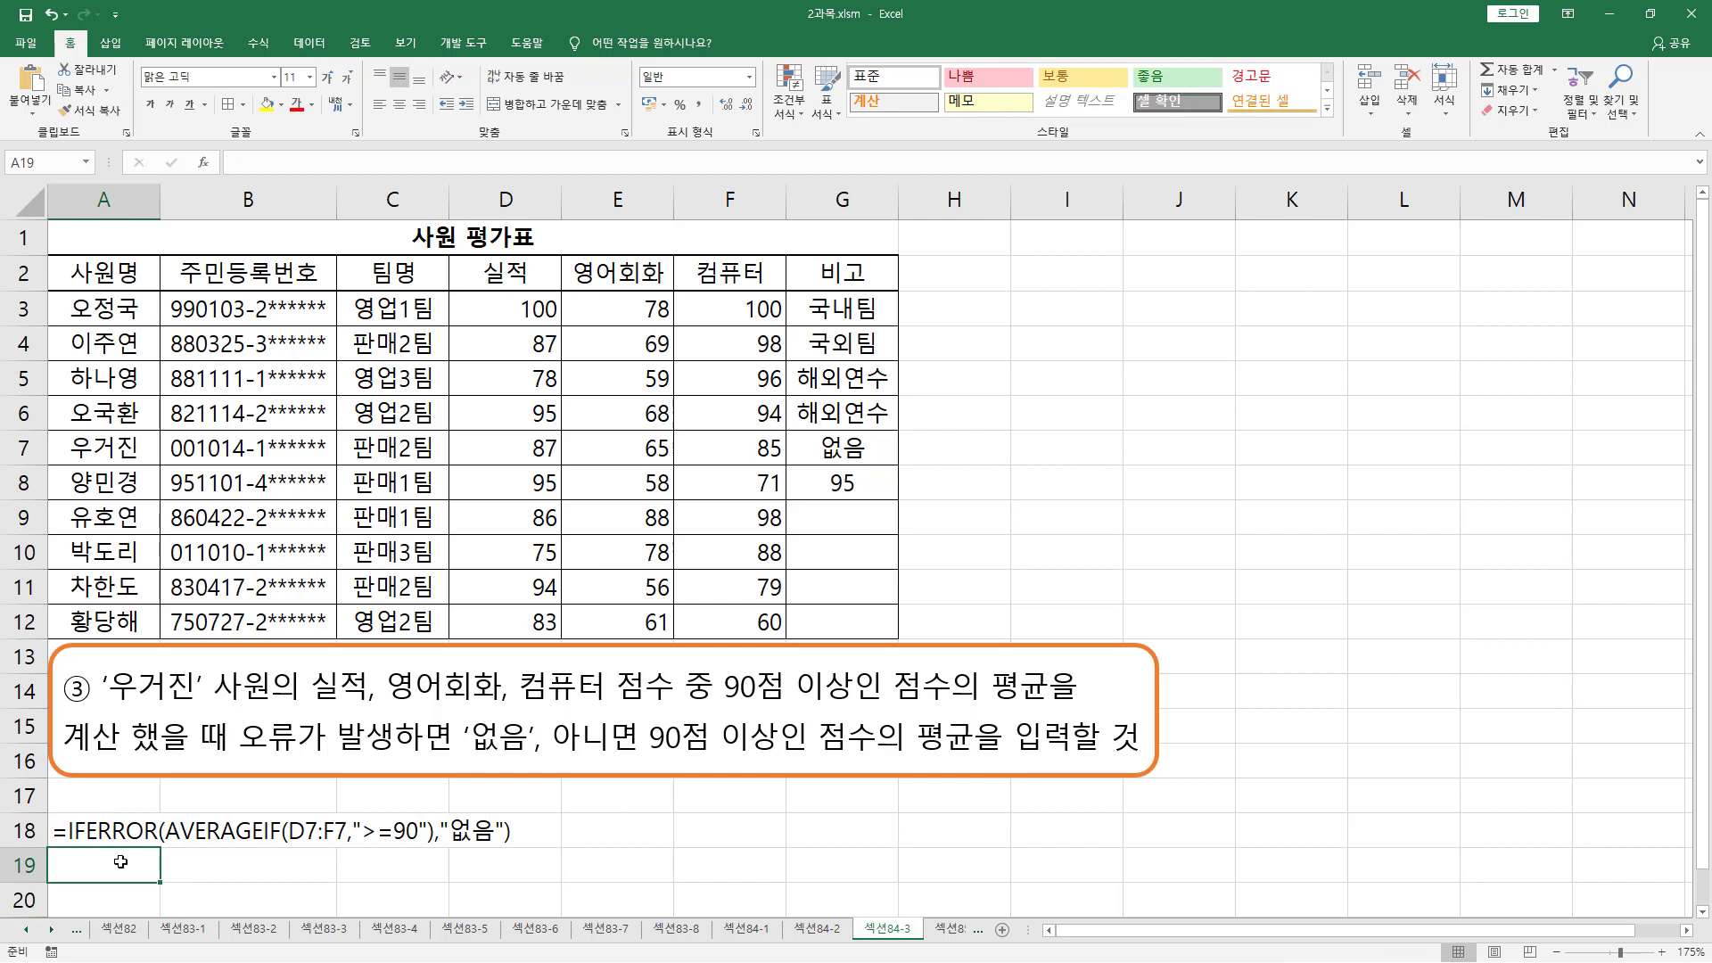
Step: Examine the AVERAGEIF part, the IFERROR function and the "없음" argument in the formula text in A18
{"action": "left_click_drag", "start_coordinate": [163, 844], "coordinate": [272, 847]}
{"action": "mouse_move", "coordinate": [163, 846]}
{"action": "left_mouse_down"}
{"action": "mouse_move", "coordinate": [430, 845]}
{"action": "mouse_move", "coordinate": [432, 815]}
{"action": "left_mouse_up"}
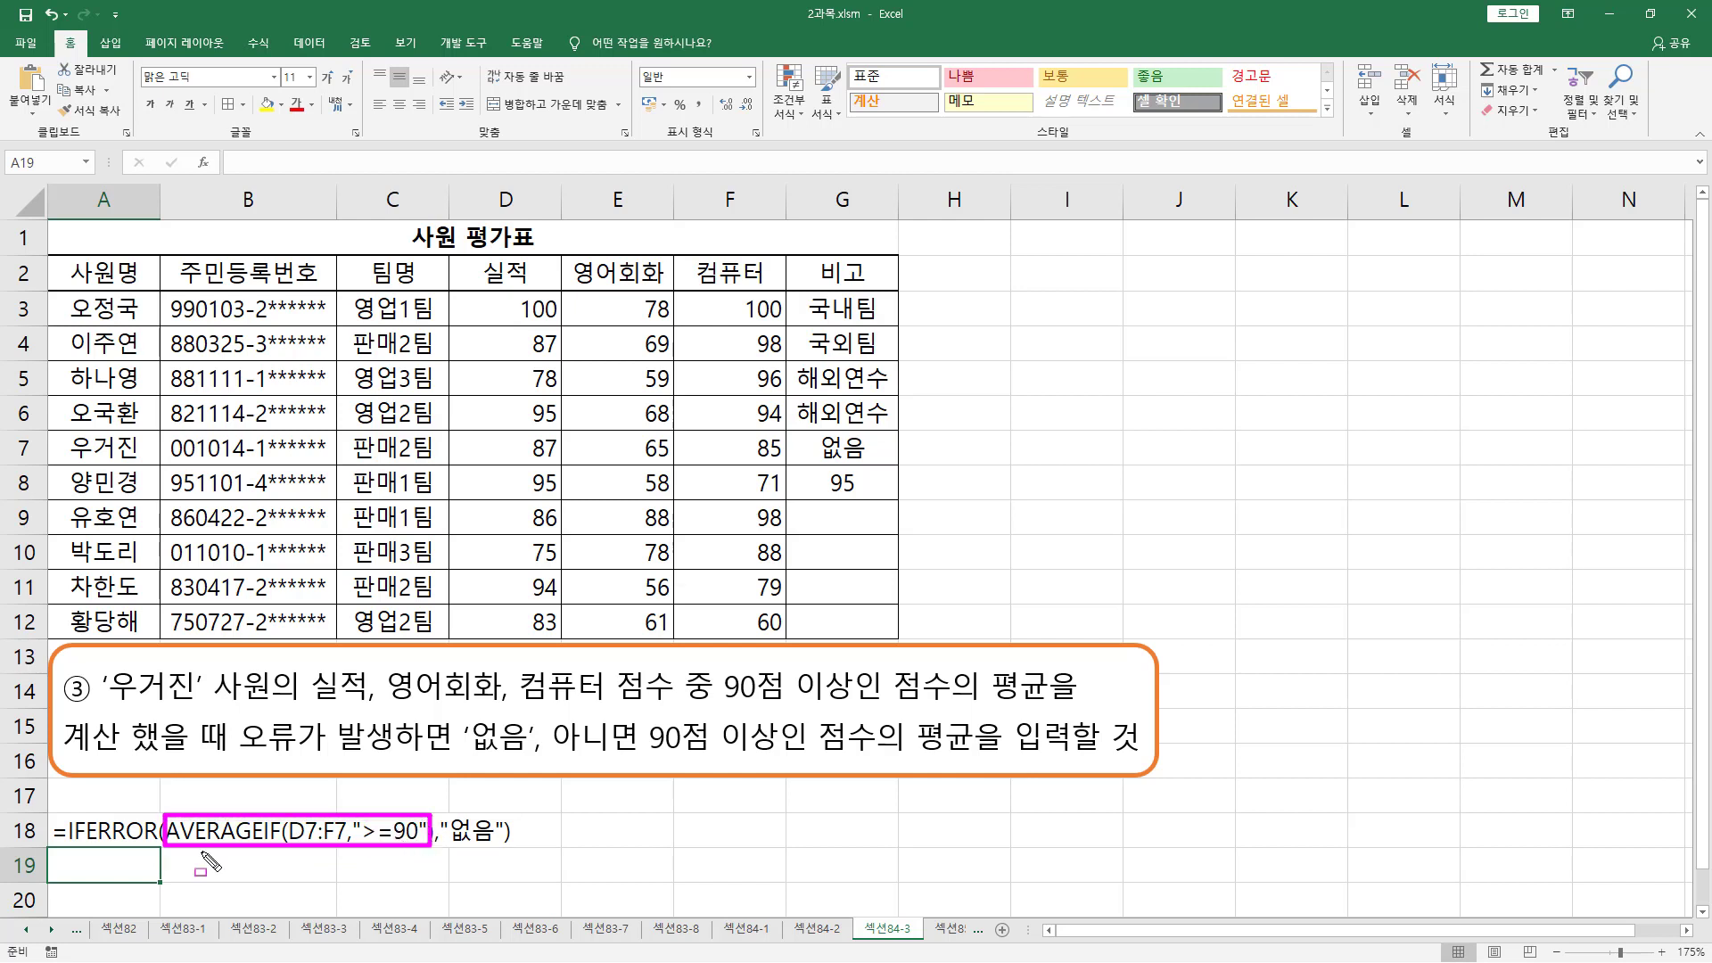
{"action": "left_click_drag", "start_coordinate": [67, 844], "coordinate": [149, 844]}
{"action": "left_click_drag", "start_coordinate": [448, 847], "coordinate": [495, 847]}
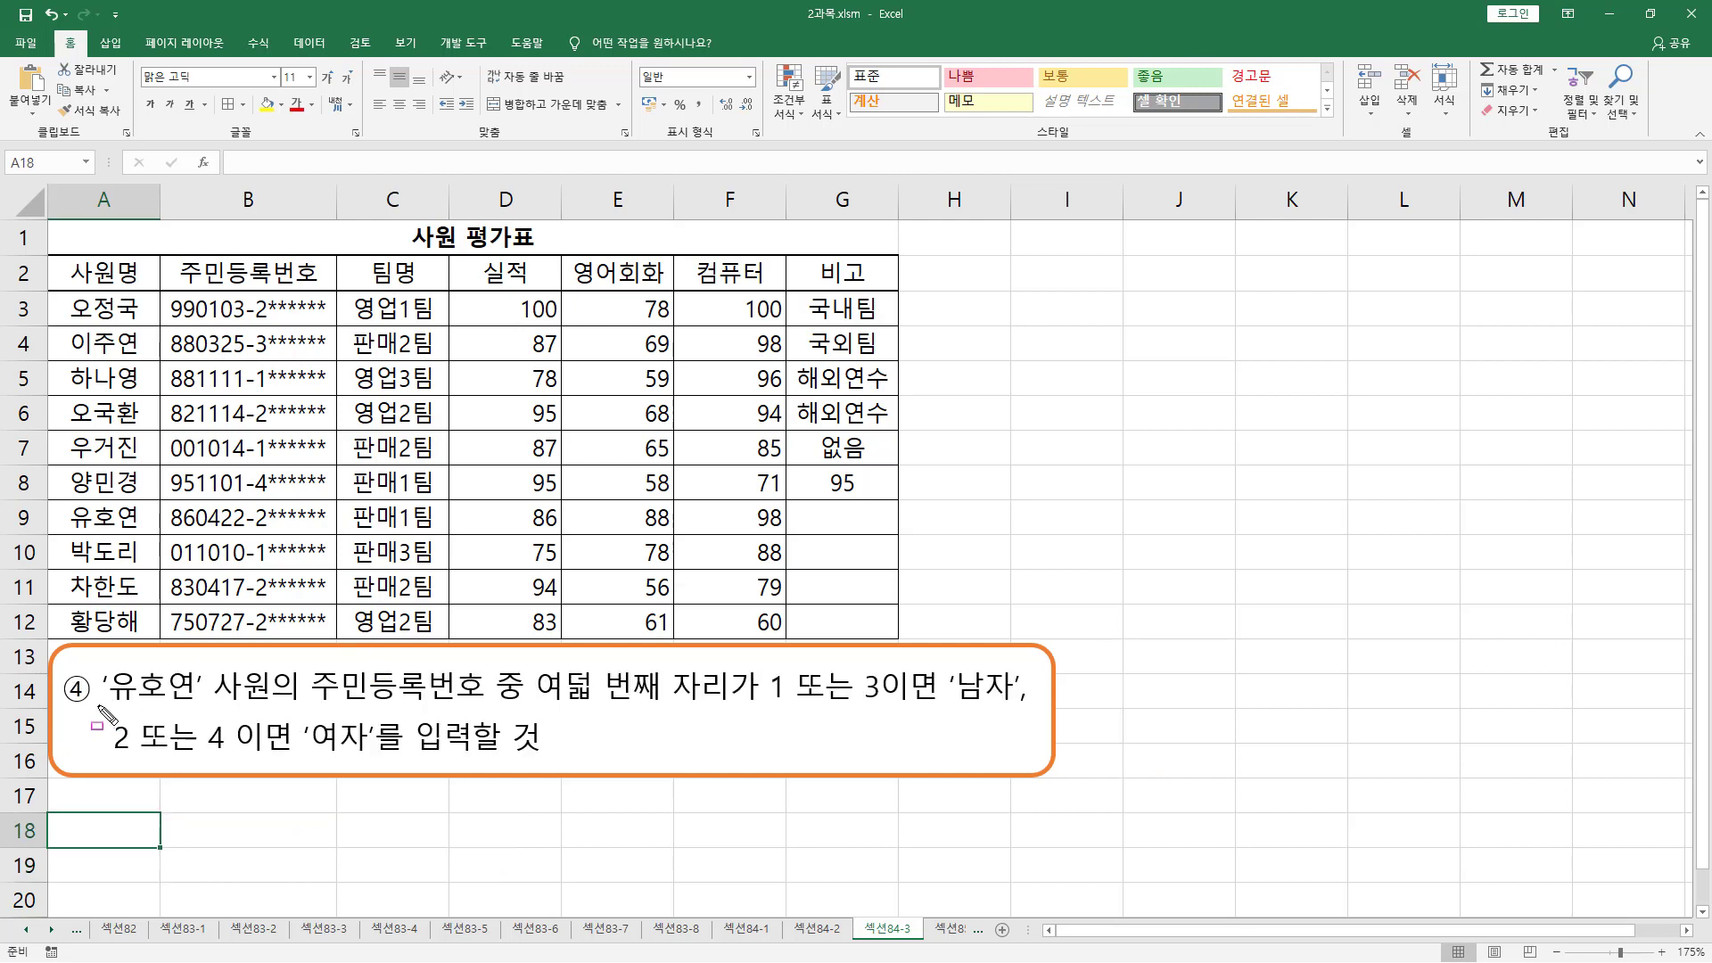
Step: Read which employee task ④ concerns and locate the eighth character of the 주민등록번호 in row 9
{"action": "left_click_drag", "start_coordinate": [97, 707], "coordinate": [211, 663]}
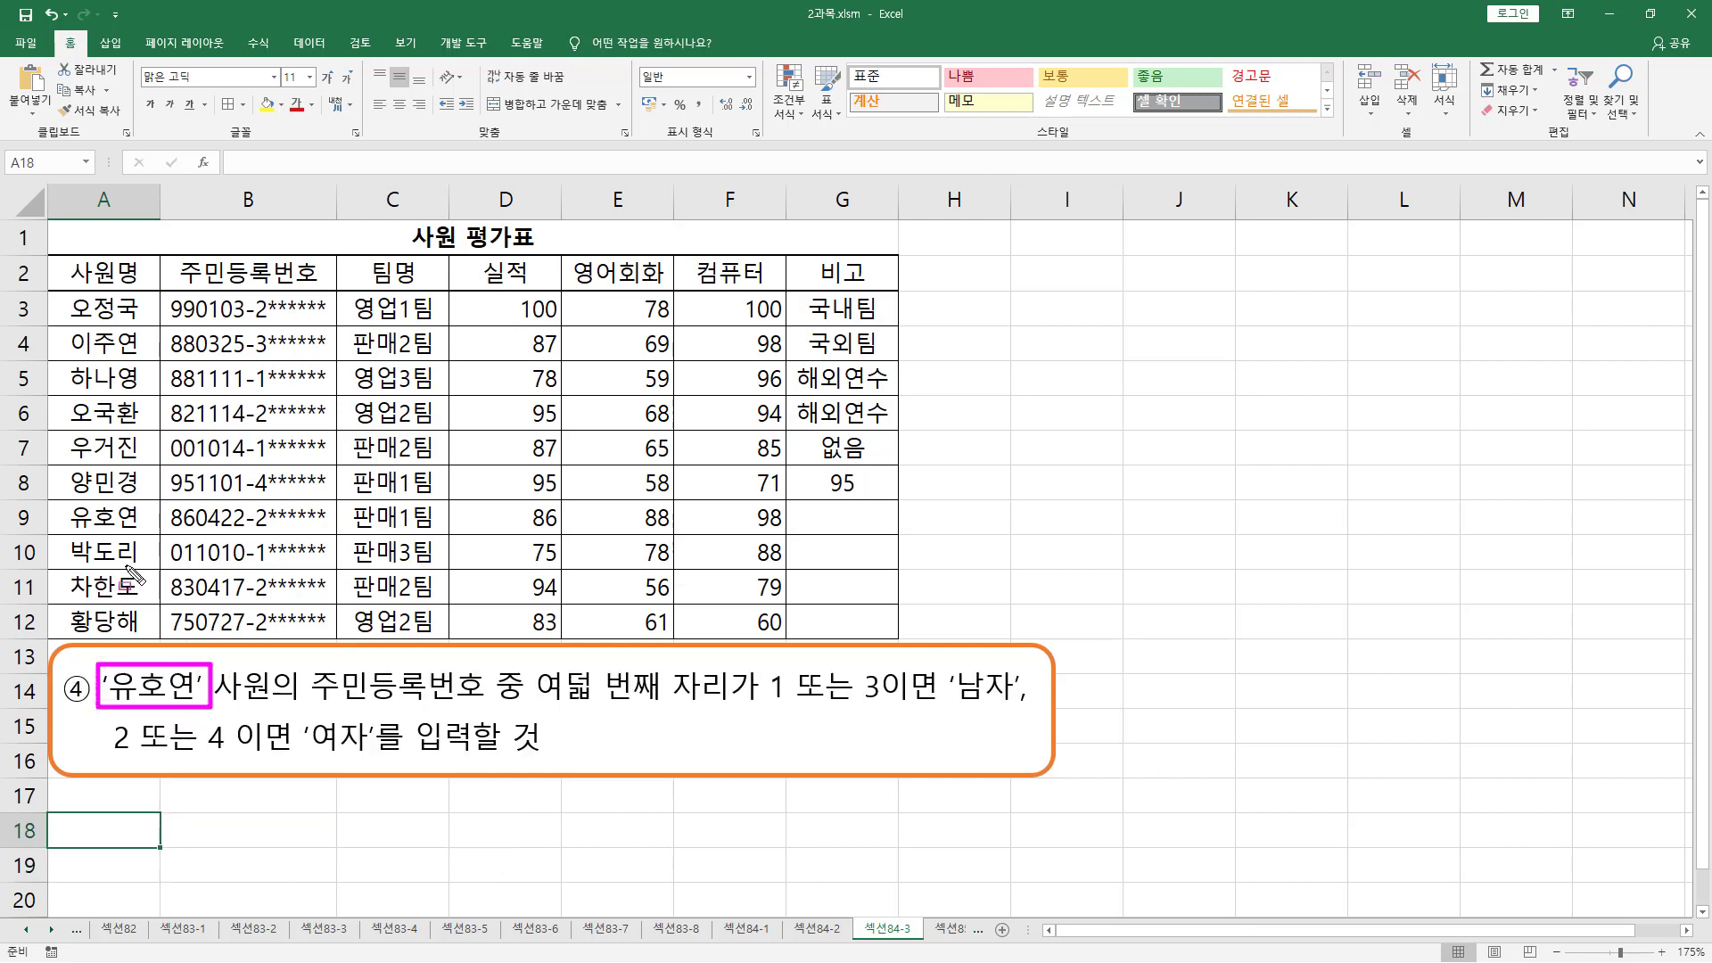
{"action": "left_click_drag", "start_coordinate": [58, 534], "coordinate": [145, 504]}
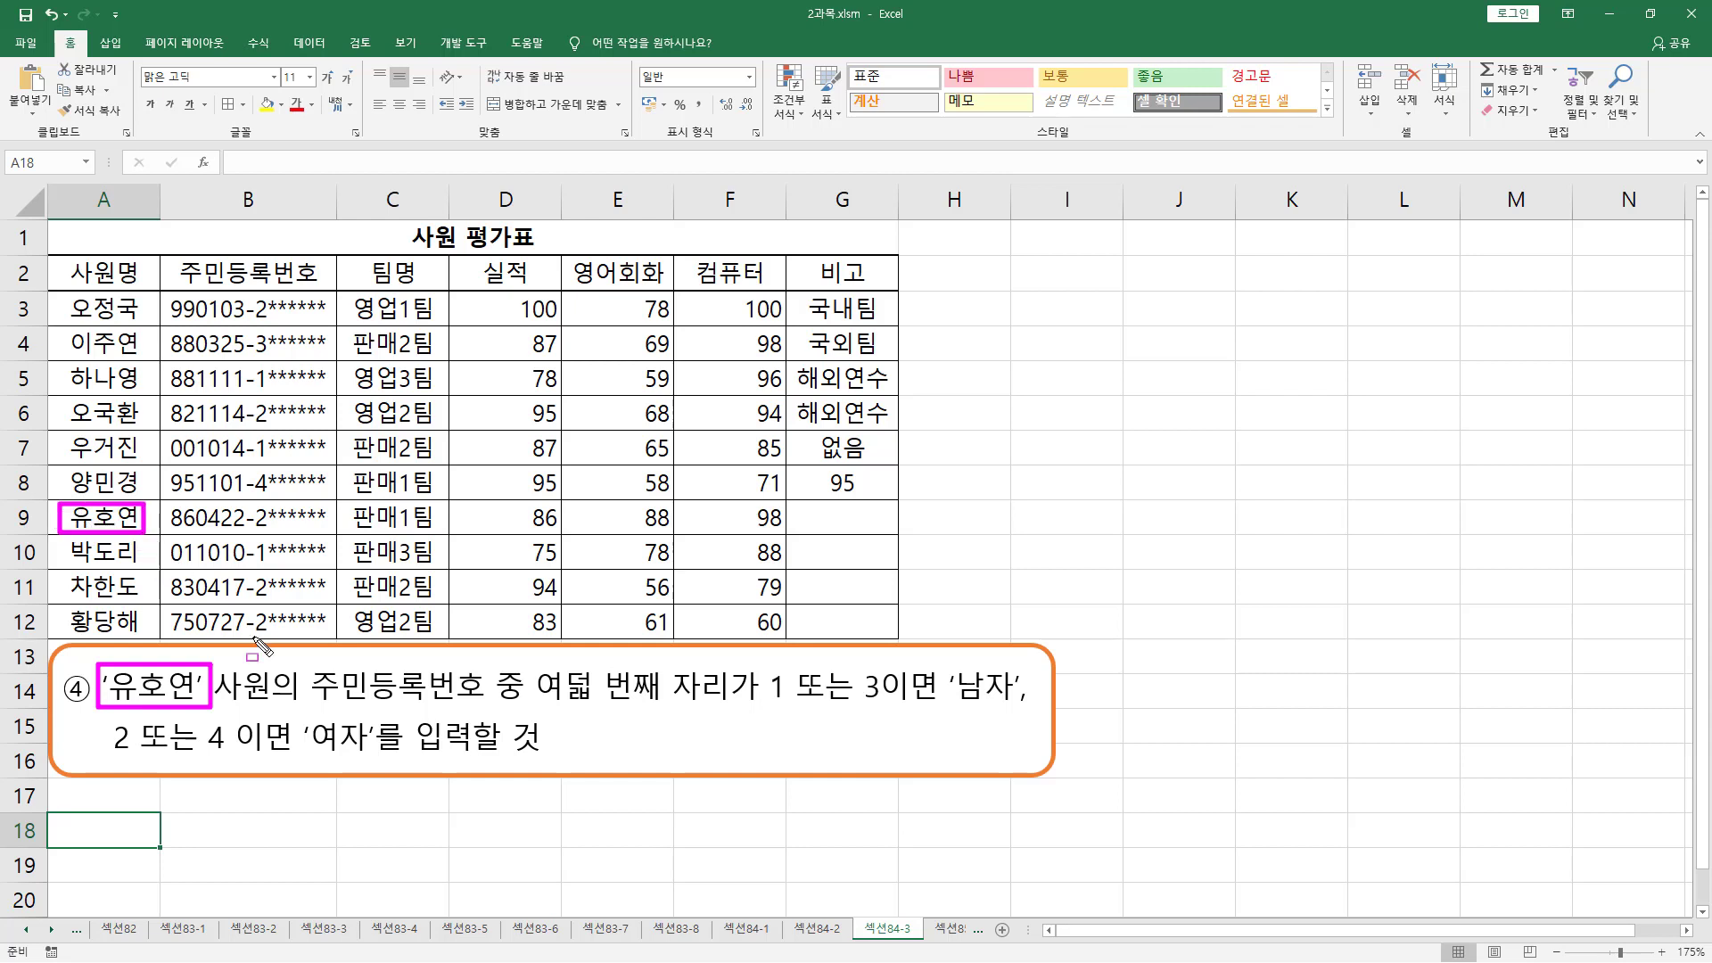
{"action": "left_click_drag", "start_coordinate": [310, 705], "coordinate": [489, 707]}
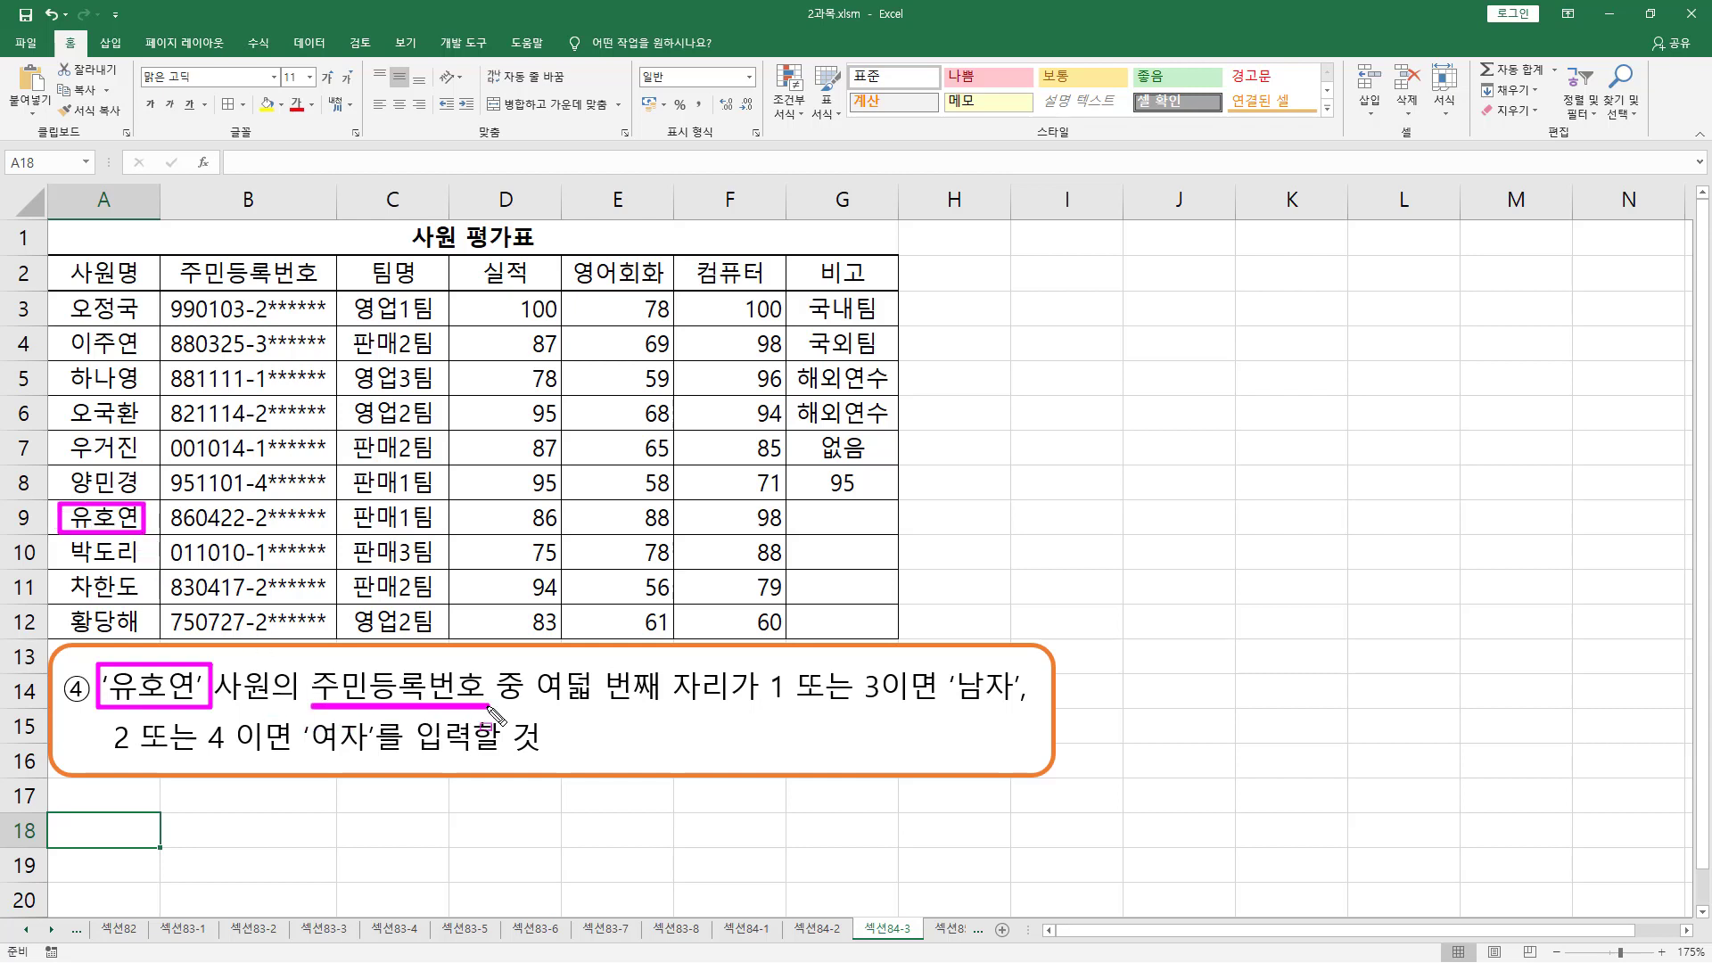
{"action": "mouse_move", "coordinate": [161, 496]}
{"action": "left_mouse_down"}
{"action": "mouse_move", "coordinate": [214, 547]}
{"action": "mouse_move", "coordinate": [348, 549]}
{"action": "left_mouse_up"}
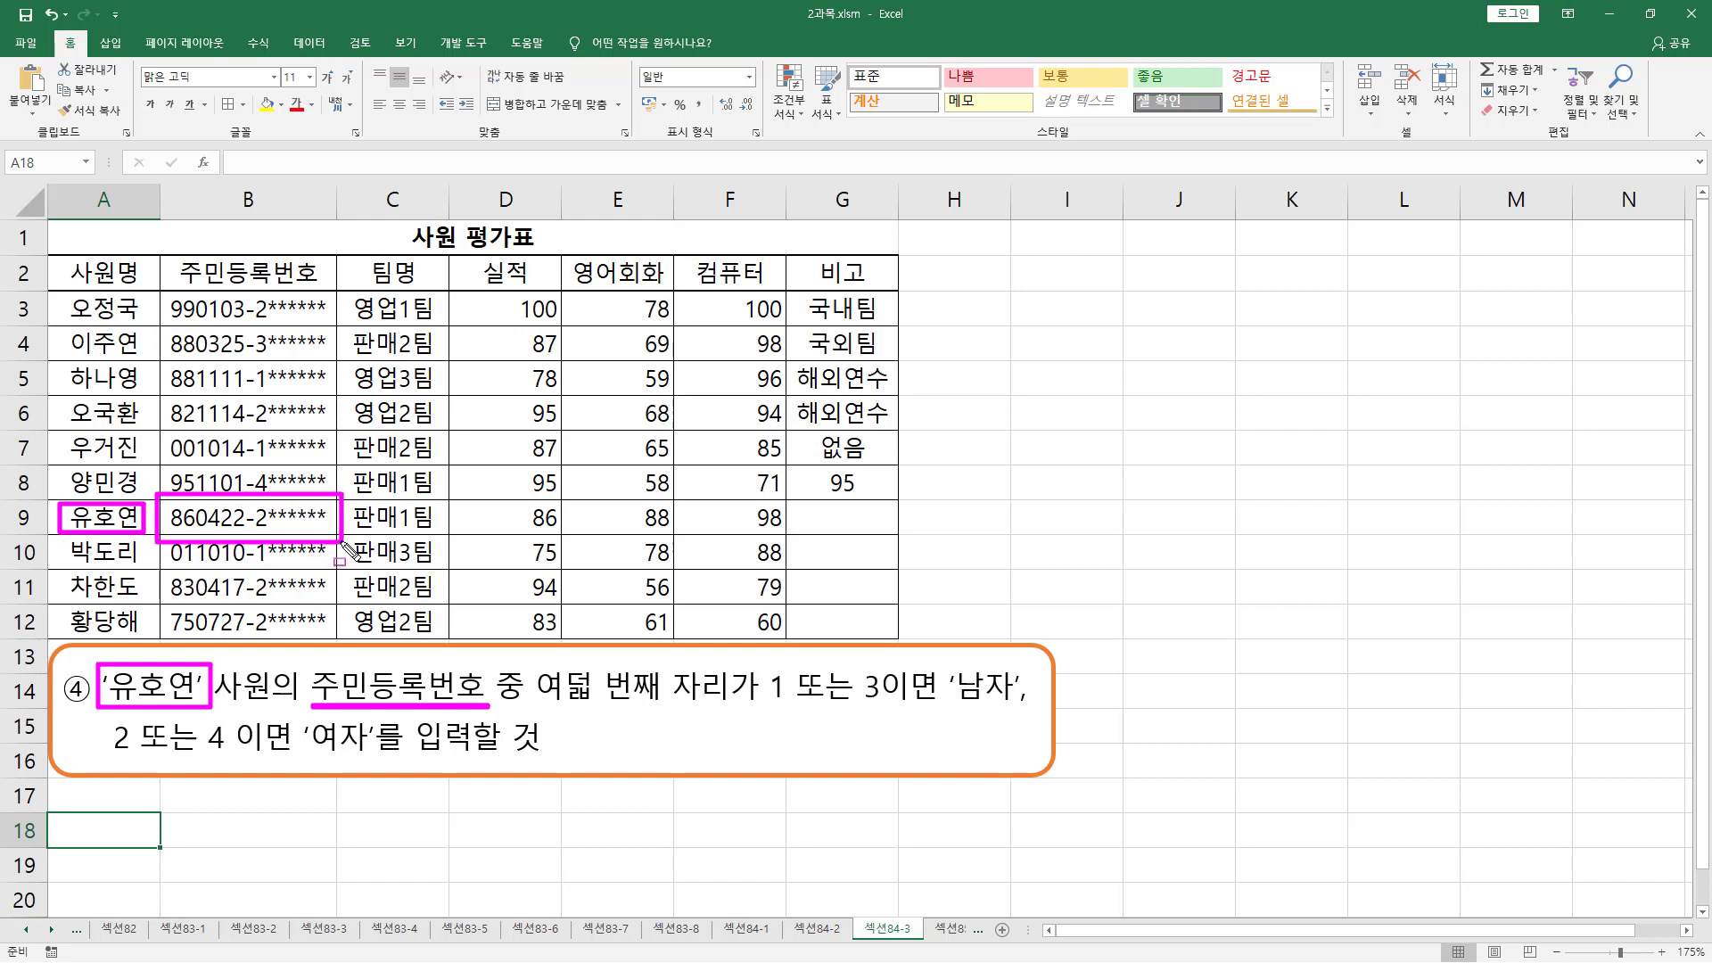
{"action": "mouse_move", "coordinate": [534, 669]}
{"action": "left_mouse_down"}
{"action": "mouse_move", "coordinate": [575, 713]}
{"action": "mouse_move", "coordinate": [740, 714]}
{"action": "mouse_move", "coordinate": [745, 665]}
{"action": "mouse_move", "coordinate": [748, 713]}
{"action": "left_mouse_up"}
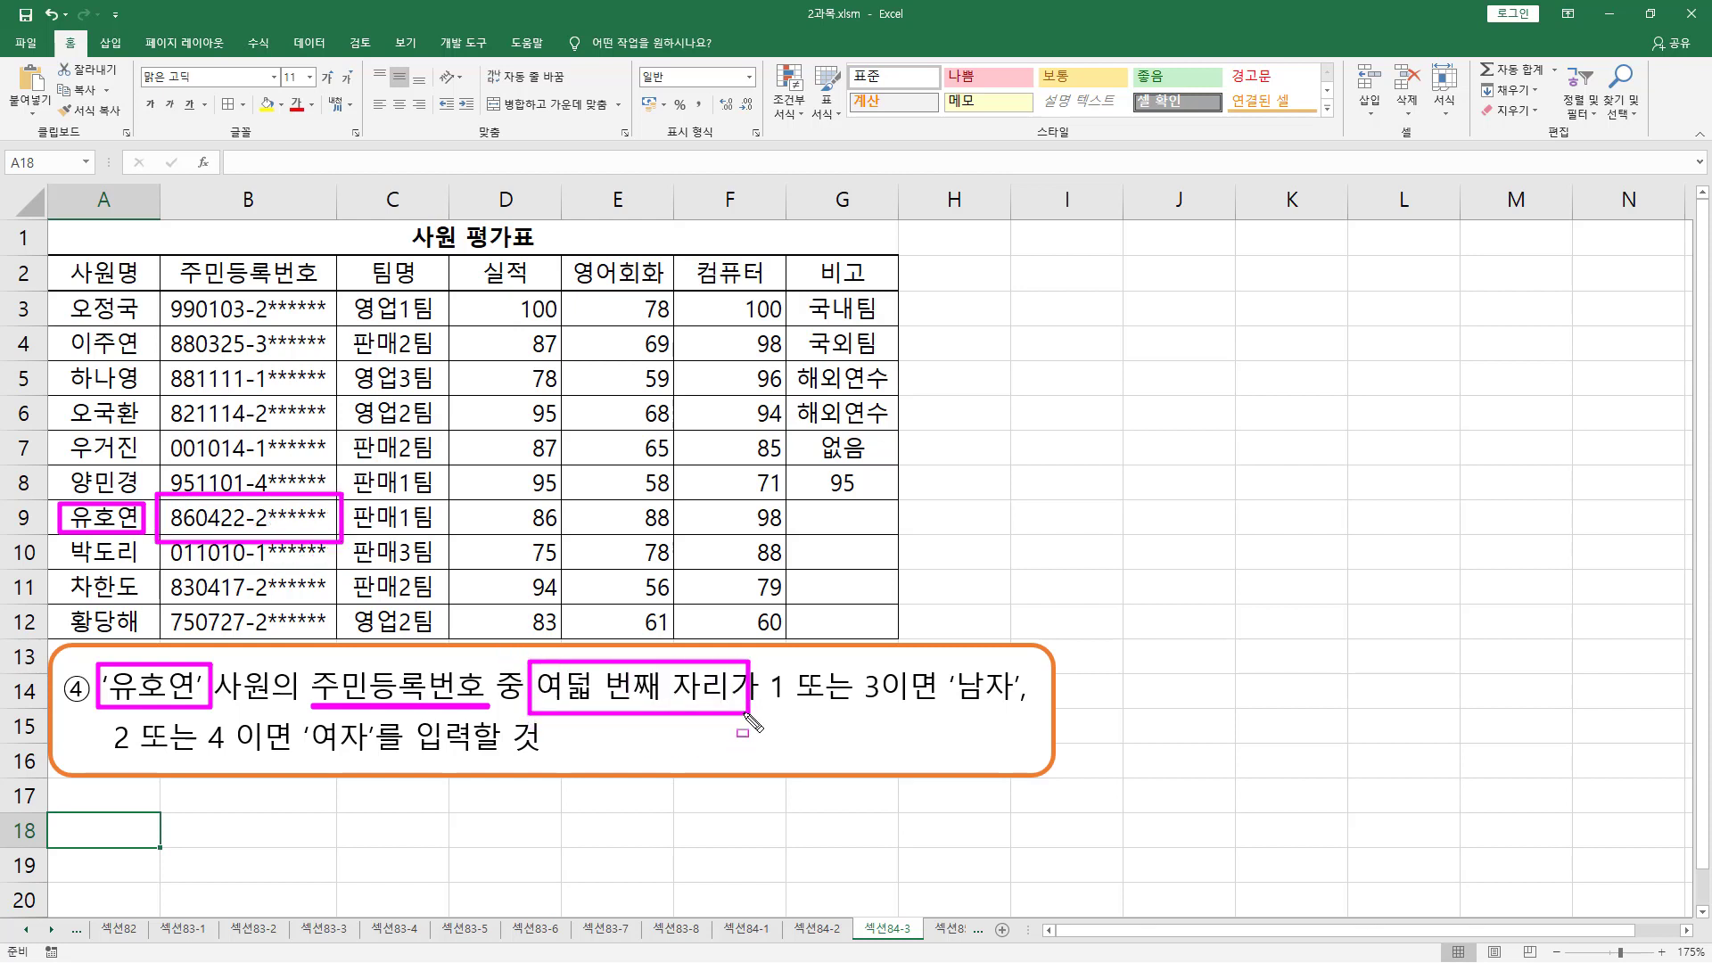
{"action": "left_click_drag", "start_coordinate": [254, 501], "coordinate": [270, 540]}
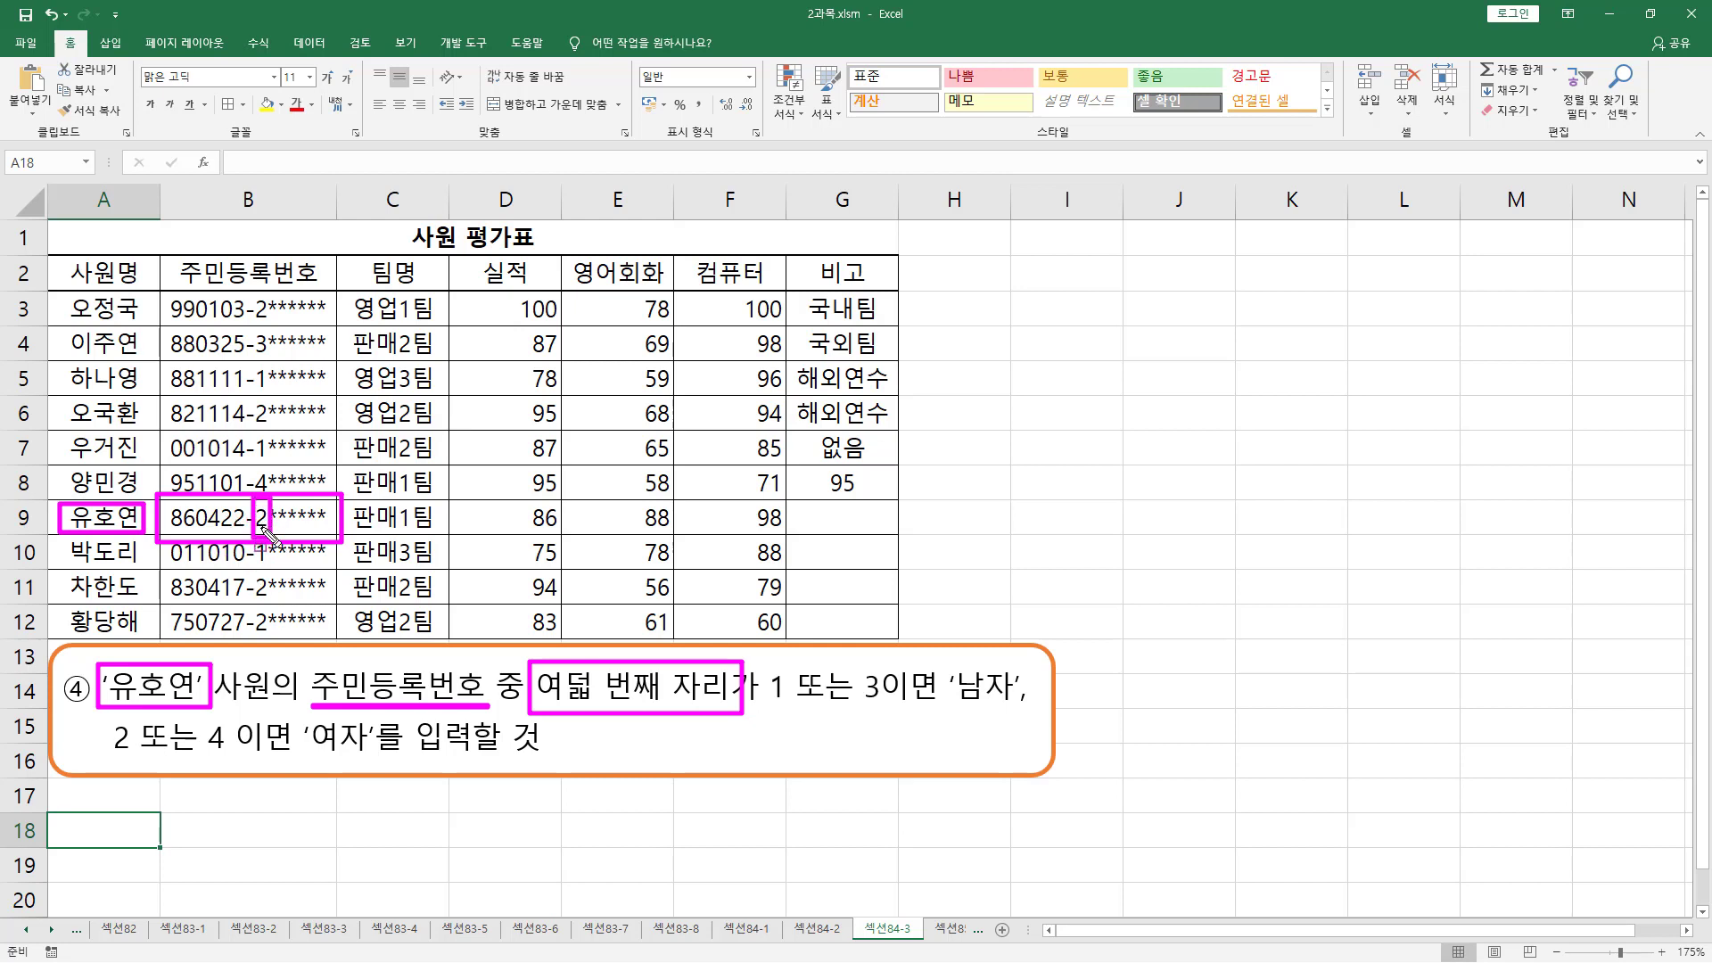
Step: Examine task ④'s rule for G9: 1 or 3 gives 남자, 2 or 4 gives 여자
{"action": "left_click_drag", "start_coordinate": [769, 704], "coordinate": [889, 708]}
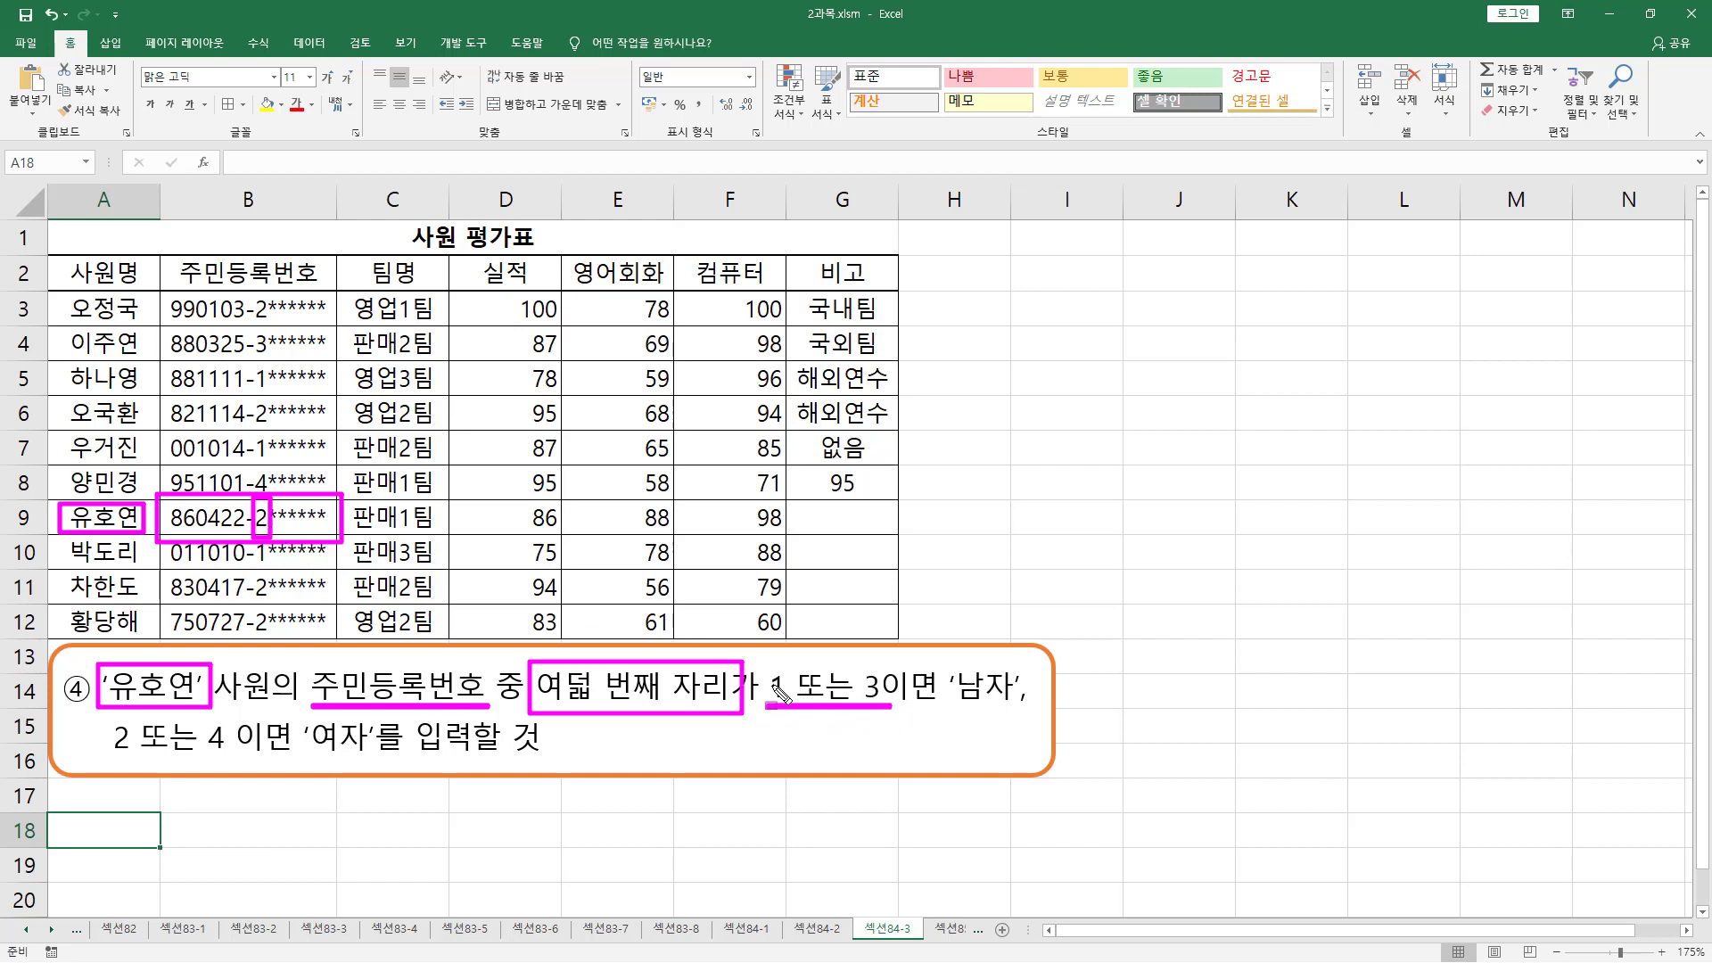
{"action": "left_click_drag", "start_coordinate": [948, 706], "coordinate": [1024, 709]}
{"action": "left_click_drag", "start_coordinate": [106, 755], "coordinate": [223, 755]}
{"action": "mouse_move", "coordinate": [343, 760]}
{"action": "left_mouse_down"}
{"action": "mouse_move", "coordinate": [303, 721]}
{"action": "mouse_move", "coordinate": [338, 717]}
{"action": "mouse_move", "coordinate": [378, 762]}
{"action": "left_mouse_up"}
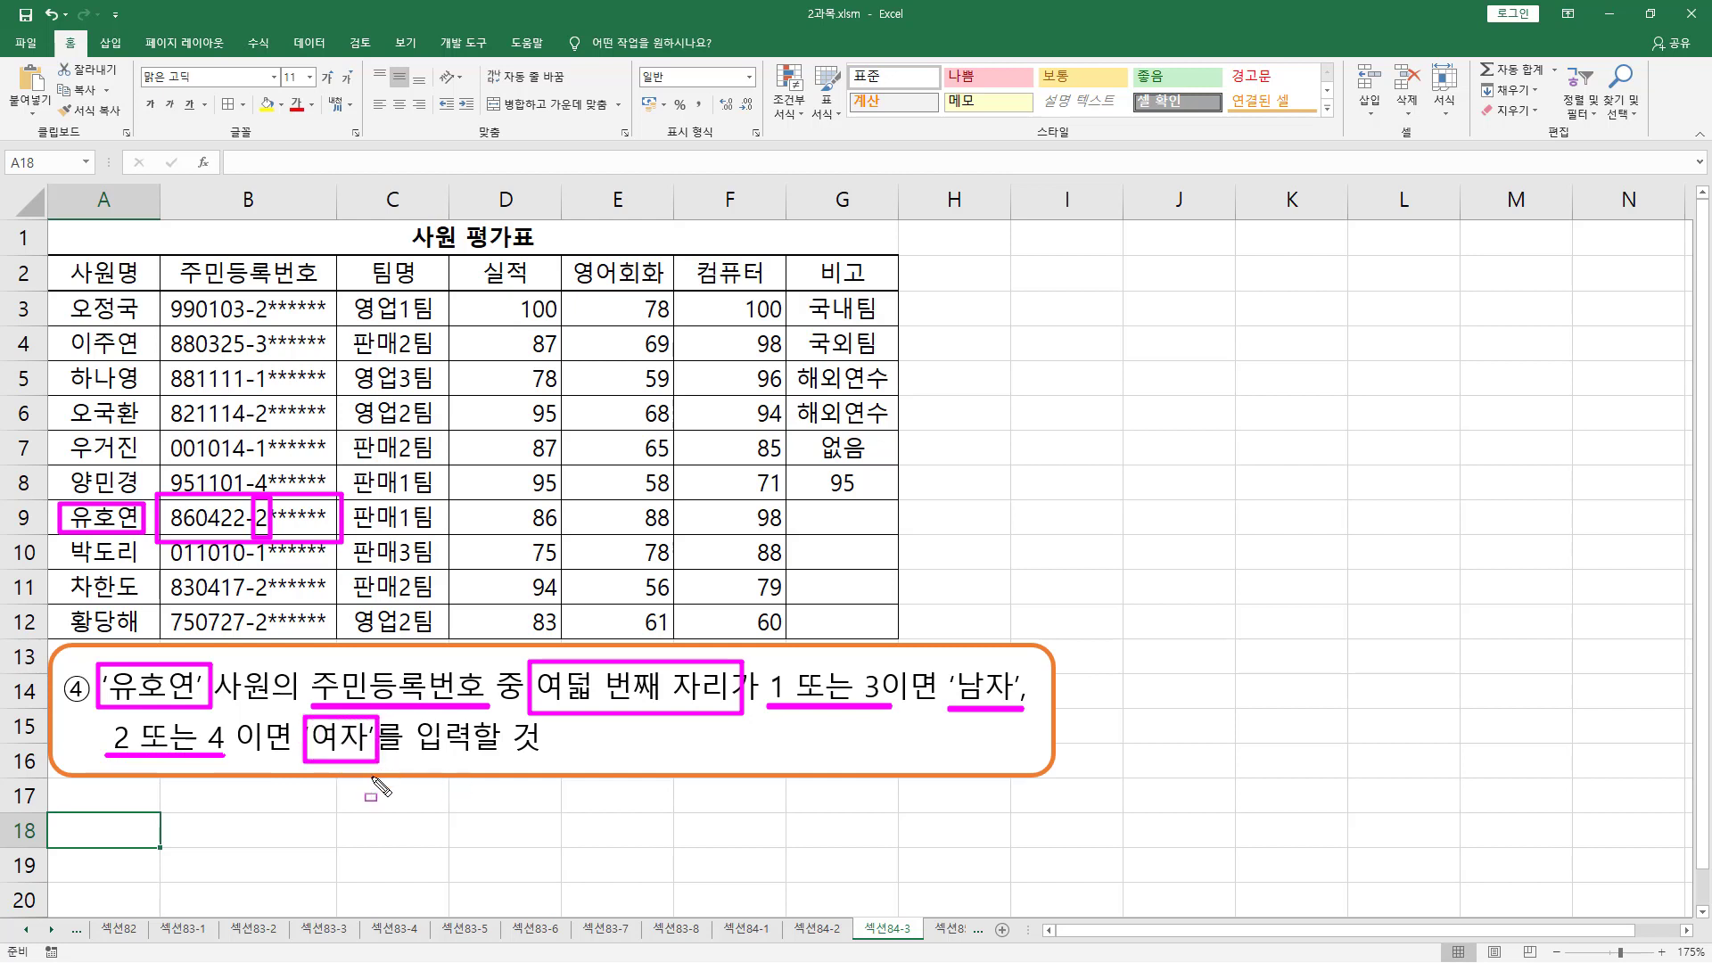
{"action": "mouse_move", "coordinate": [803, 505]}
{"action": "left_mouse_down"}
{"action": "mouse_move", "coordinate": [807, 522]}
{"action": "mouse_move", "coordinate": [879, 531]}
{"action": "left_mouse_up"}
{"action": "left_click_drag", "start_coordinate": [952, 649], "coordinate": [1037, 747]}
{"action": "left_click_drag", "start_coordinate": [295, 718], "coordinate": [373, 803]}
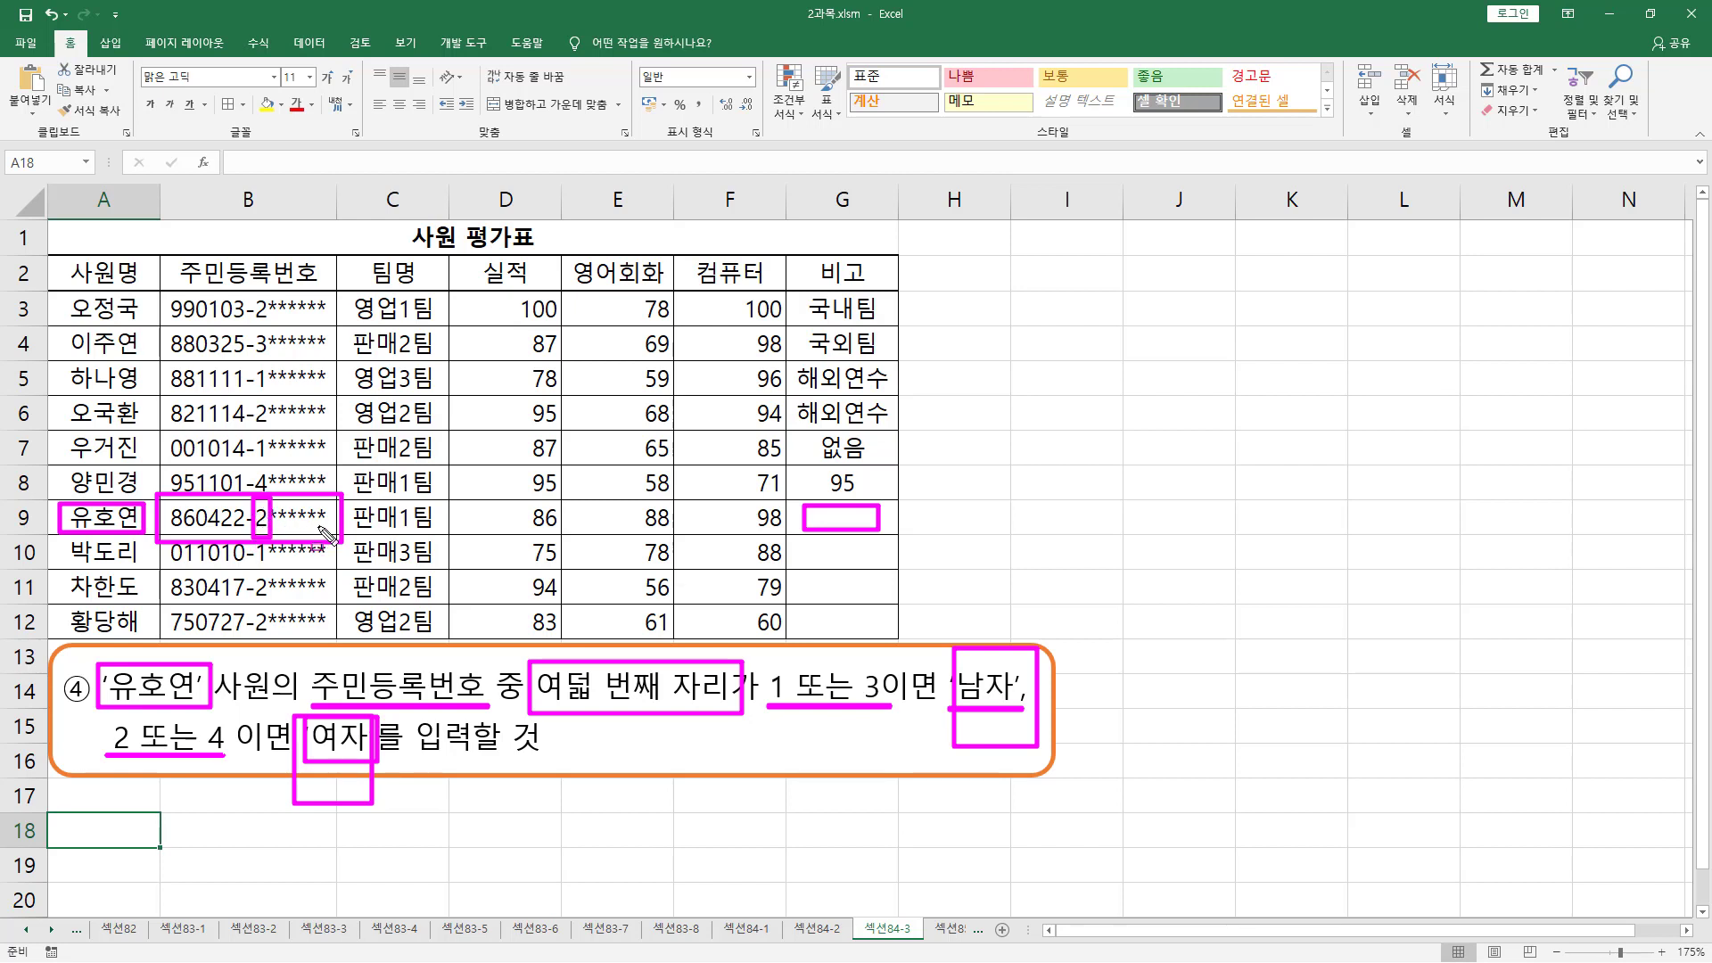
{"action": "key", "text": "Escape"}
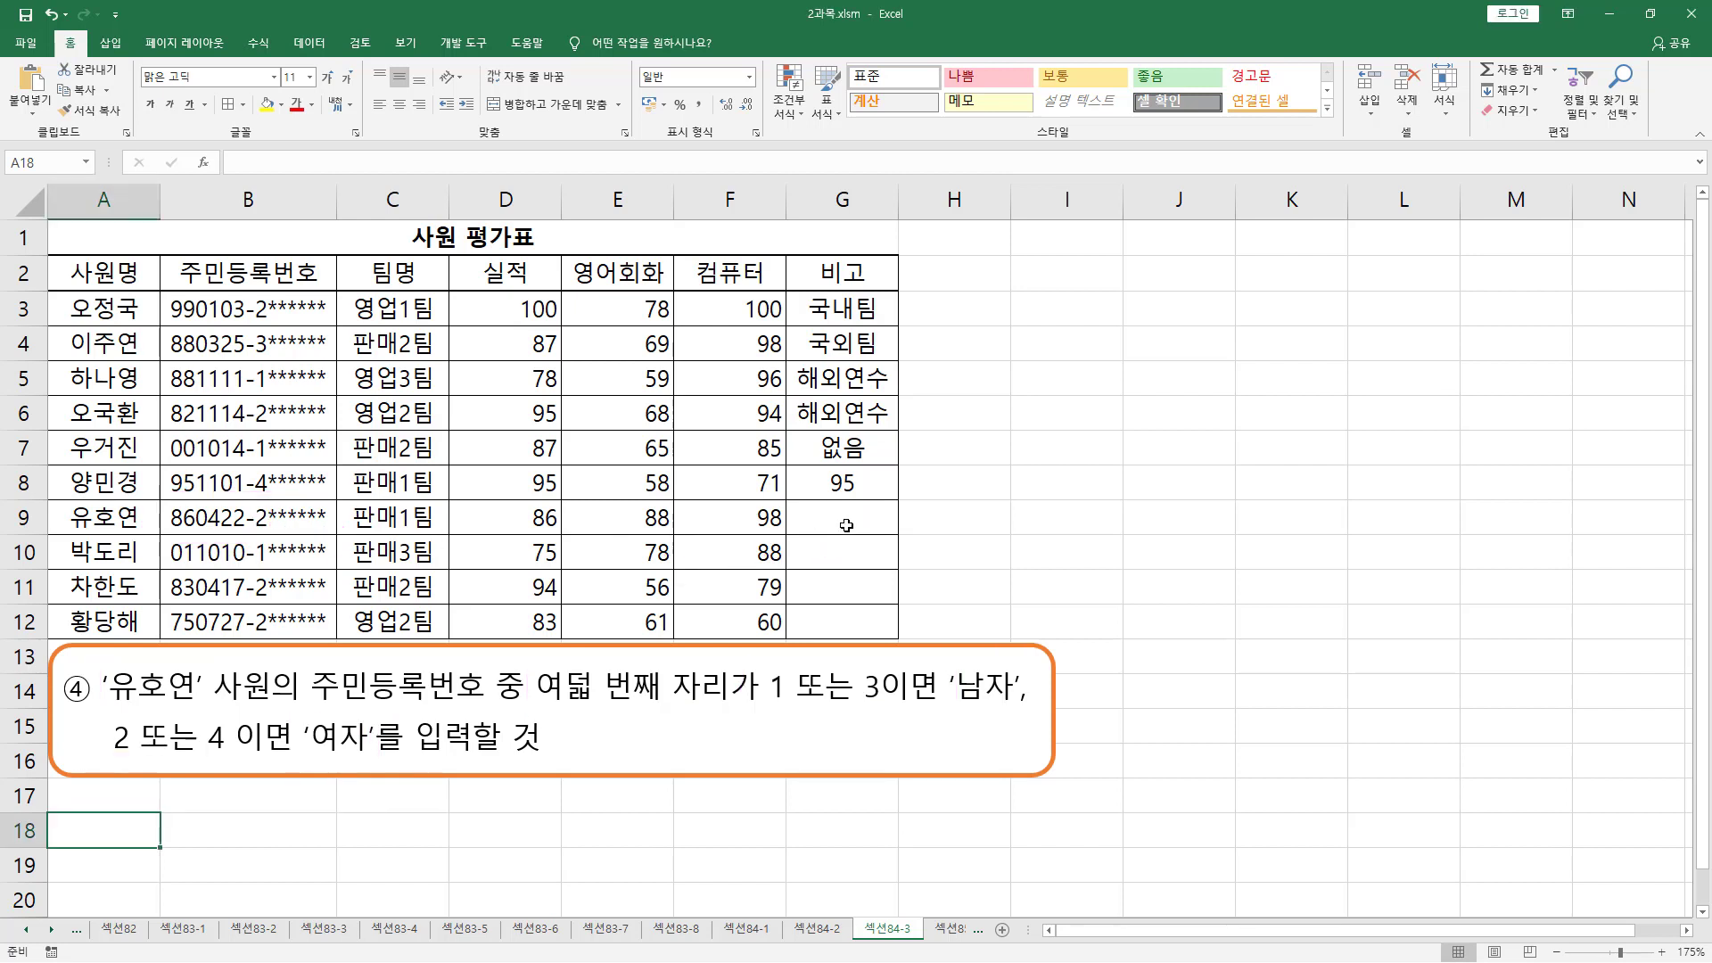
Step: Enter =MID(B9,8,1) in G9 to extract the eighth character, and compare the result with B9 and the task's condition
{"action": "left_click", "coordinate": [853, 520]}
{"action": "type", "text": "="}
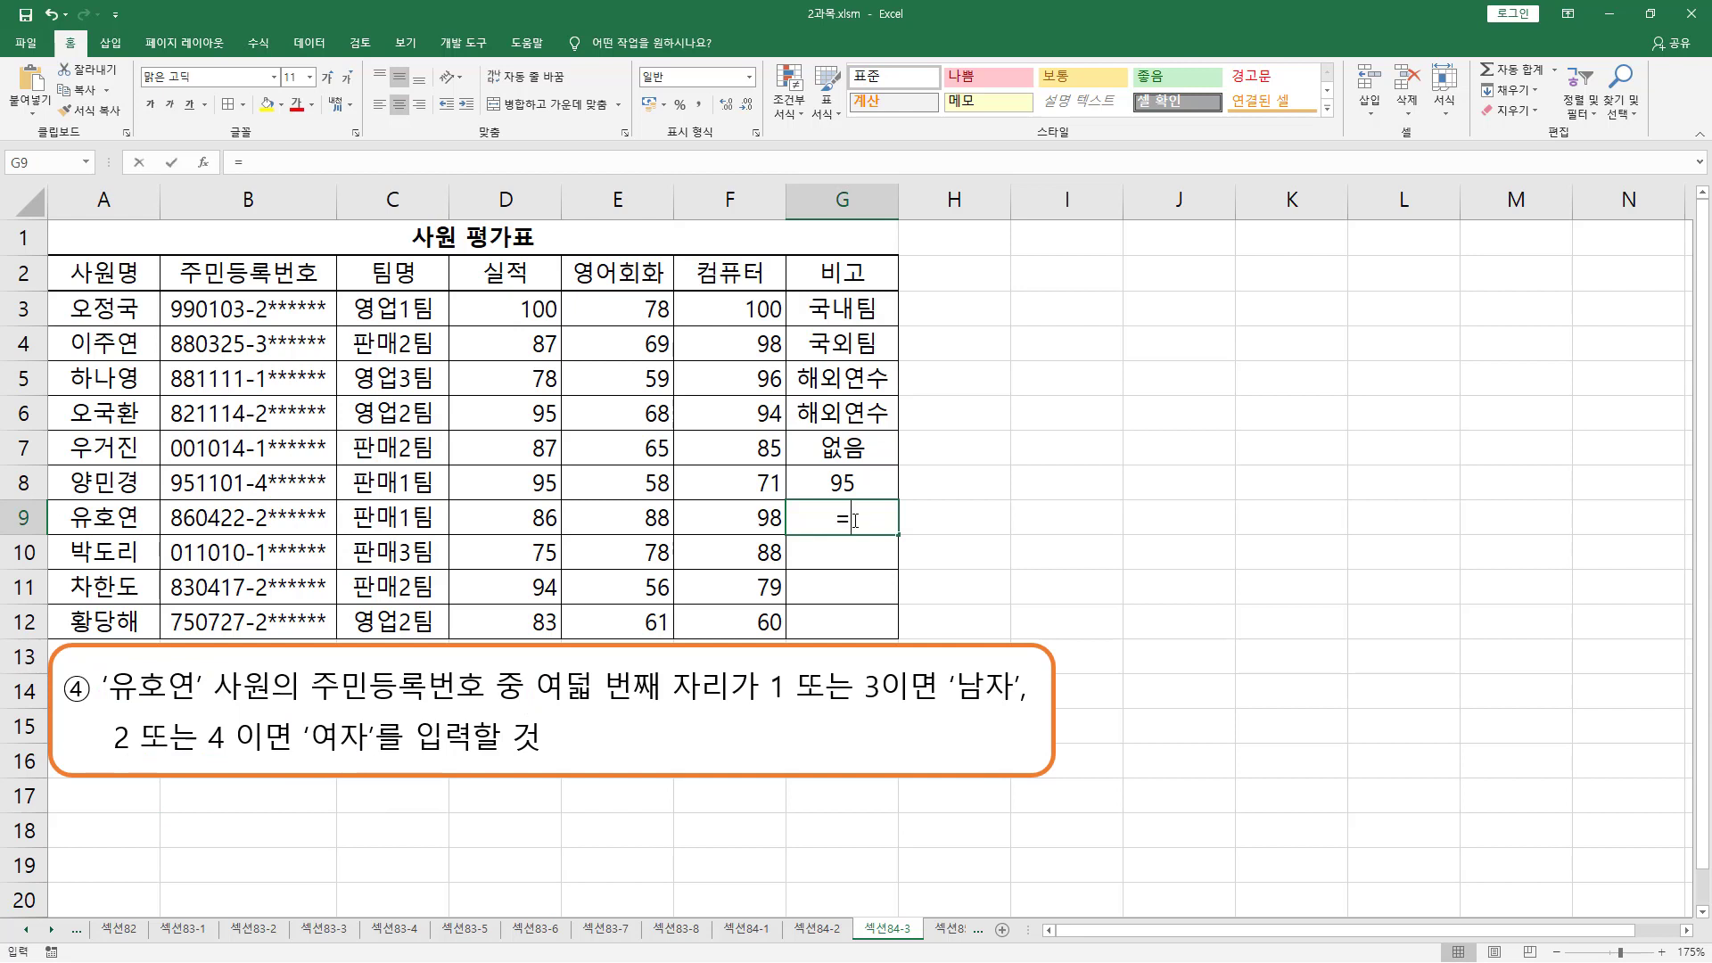
{"action": "type", "text": "mid("}
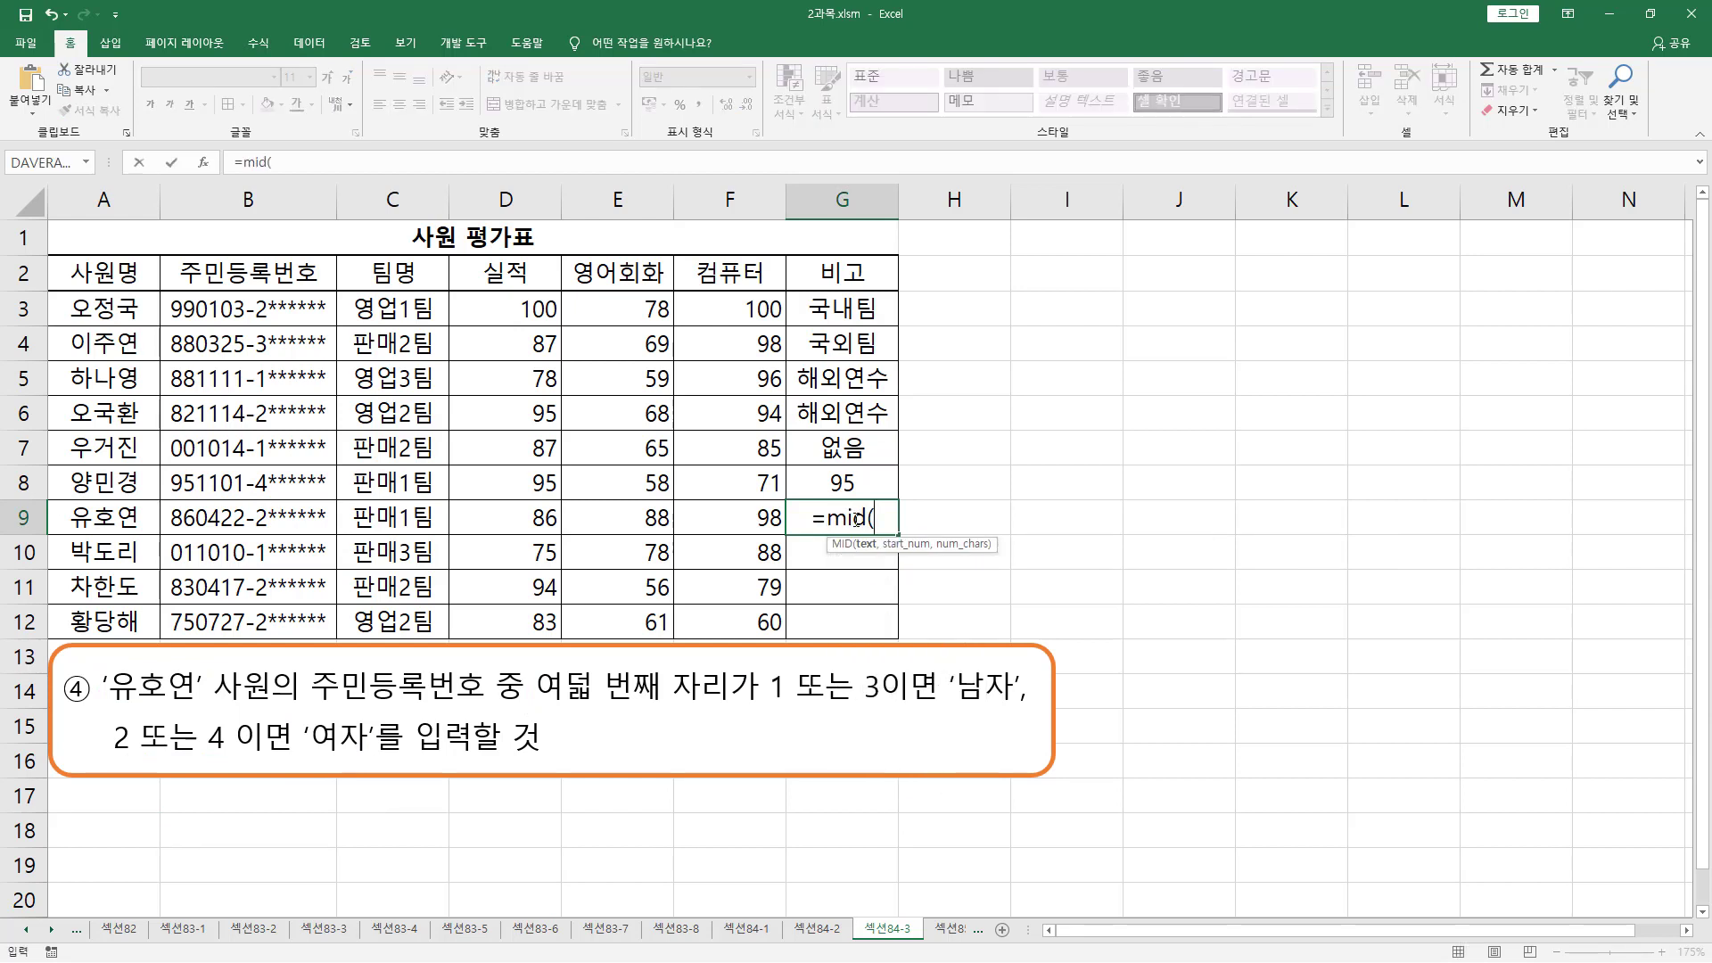
{"action": "left_click", "coordinate": [326, 516]}
{"action": "type", "text": ",8"}
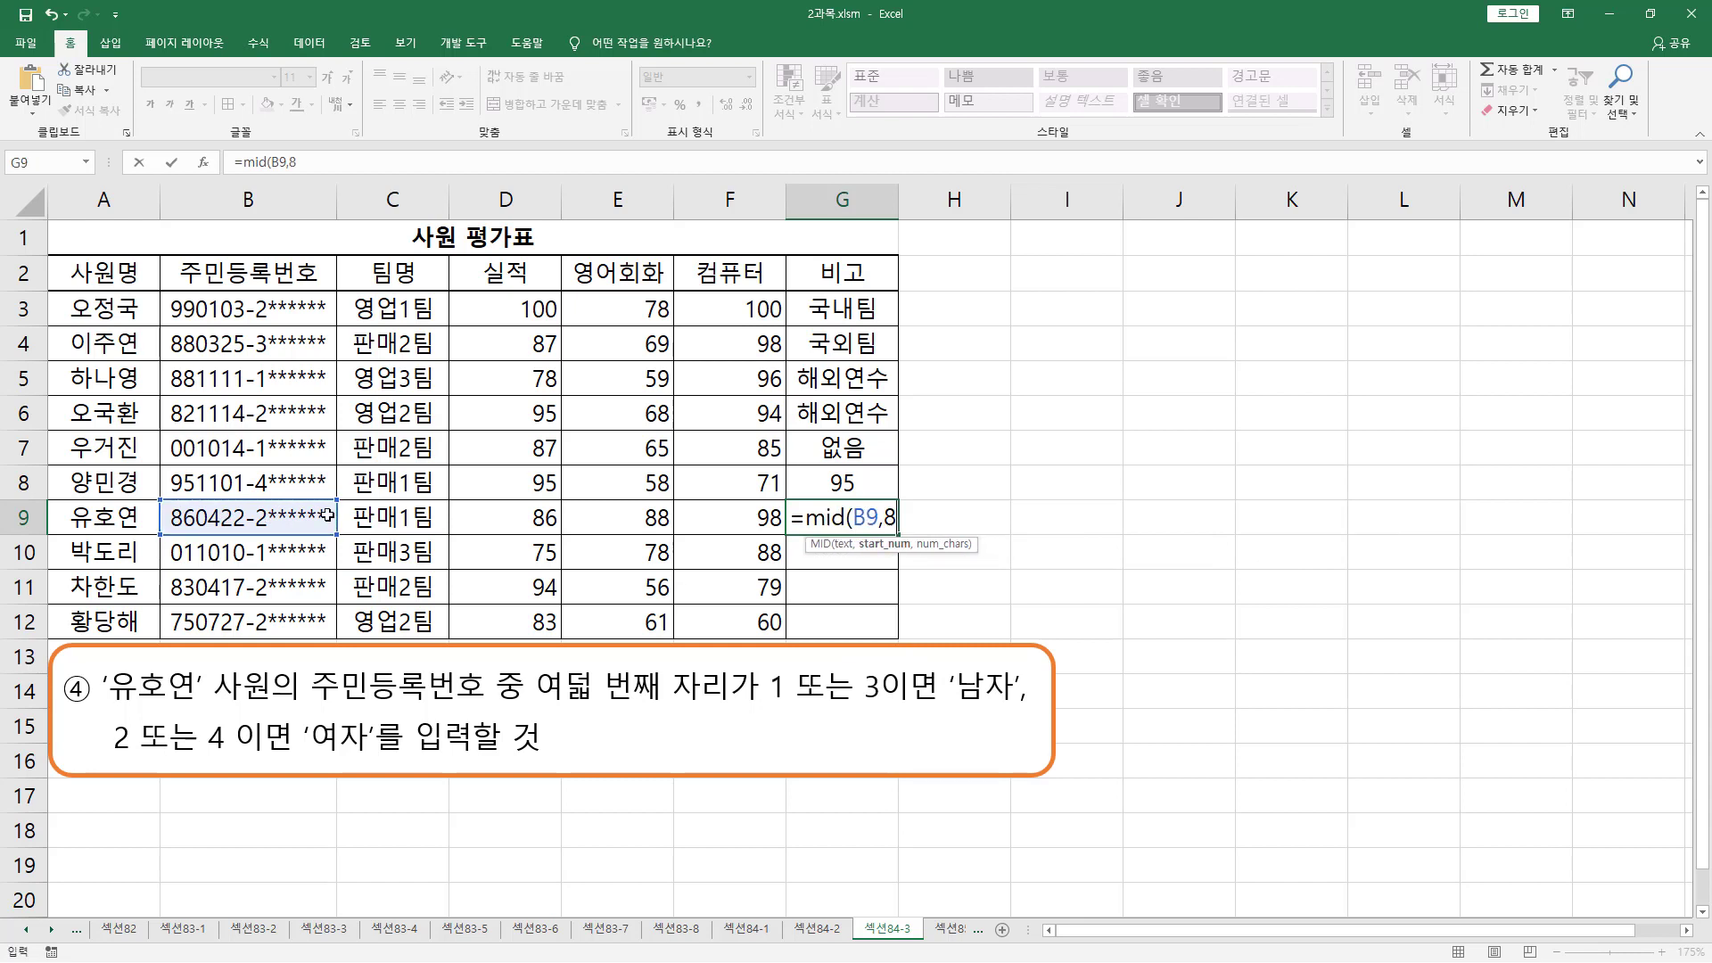
{"action": "type", "text": ",1"}
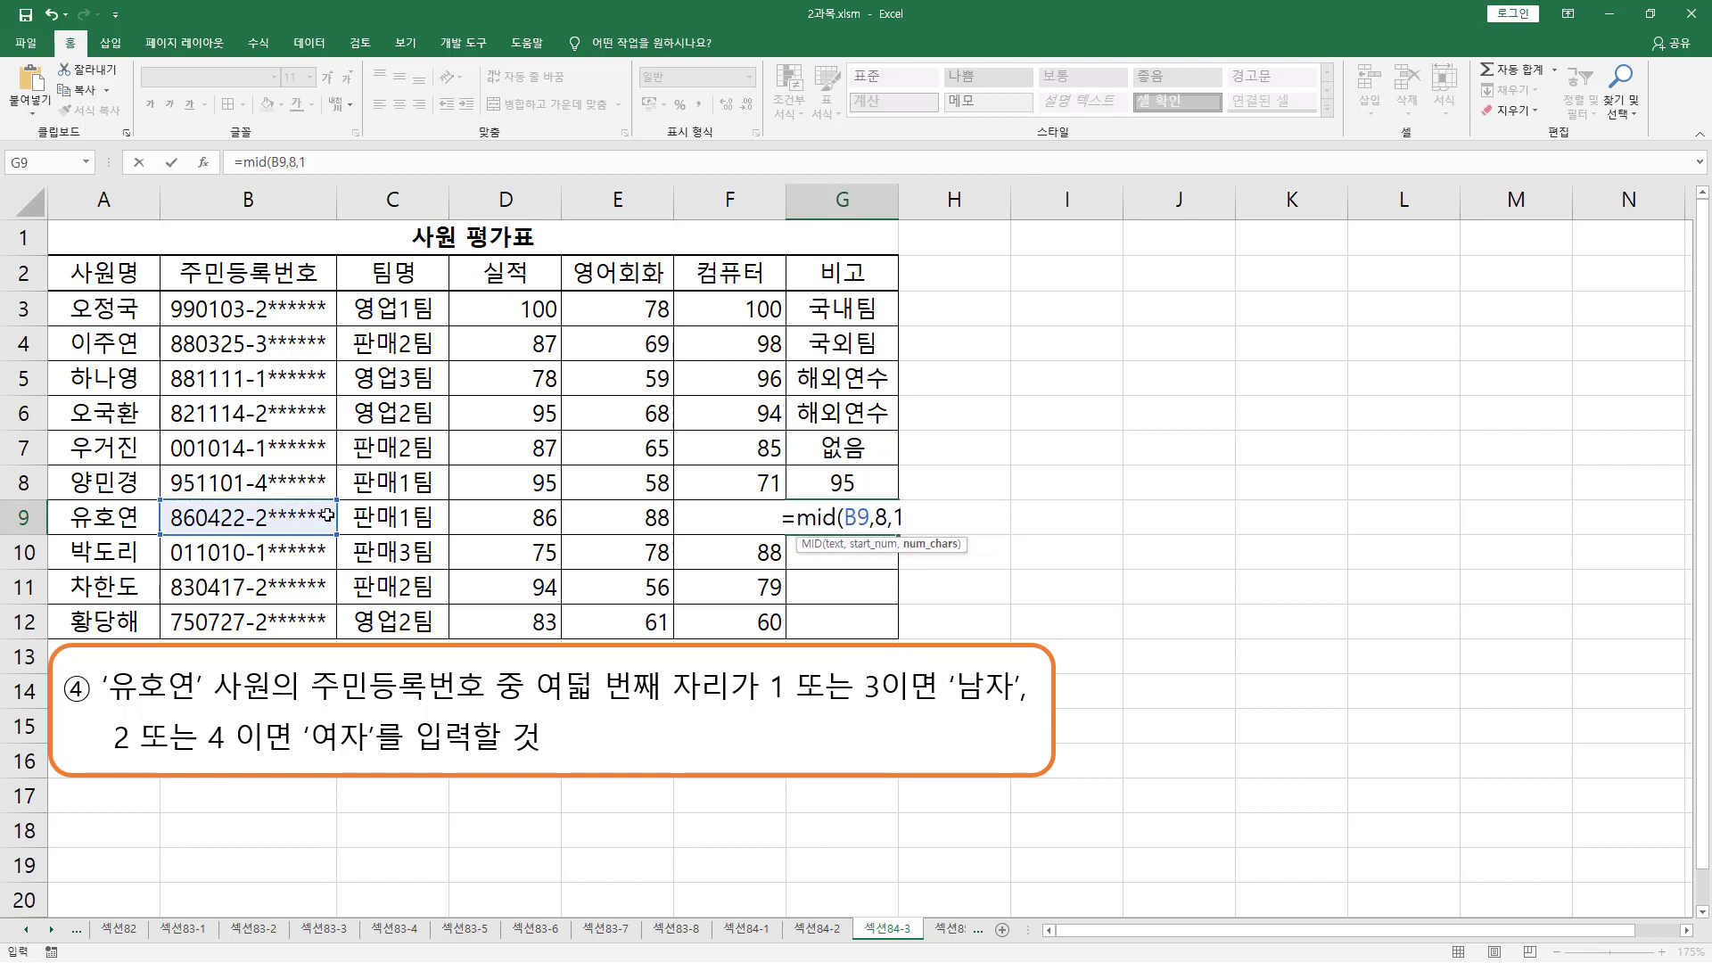
{"action": "type", "text": ")"}
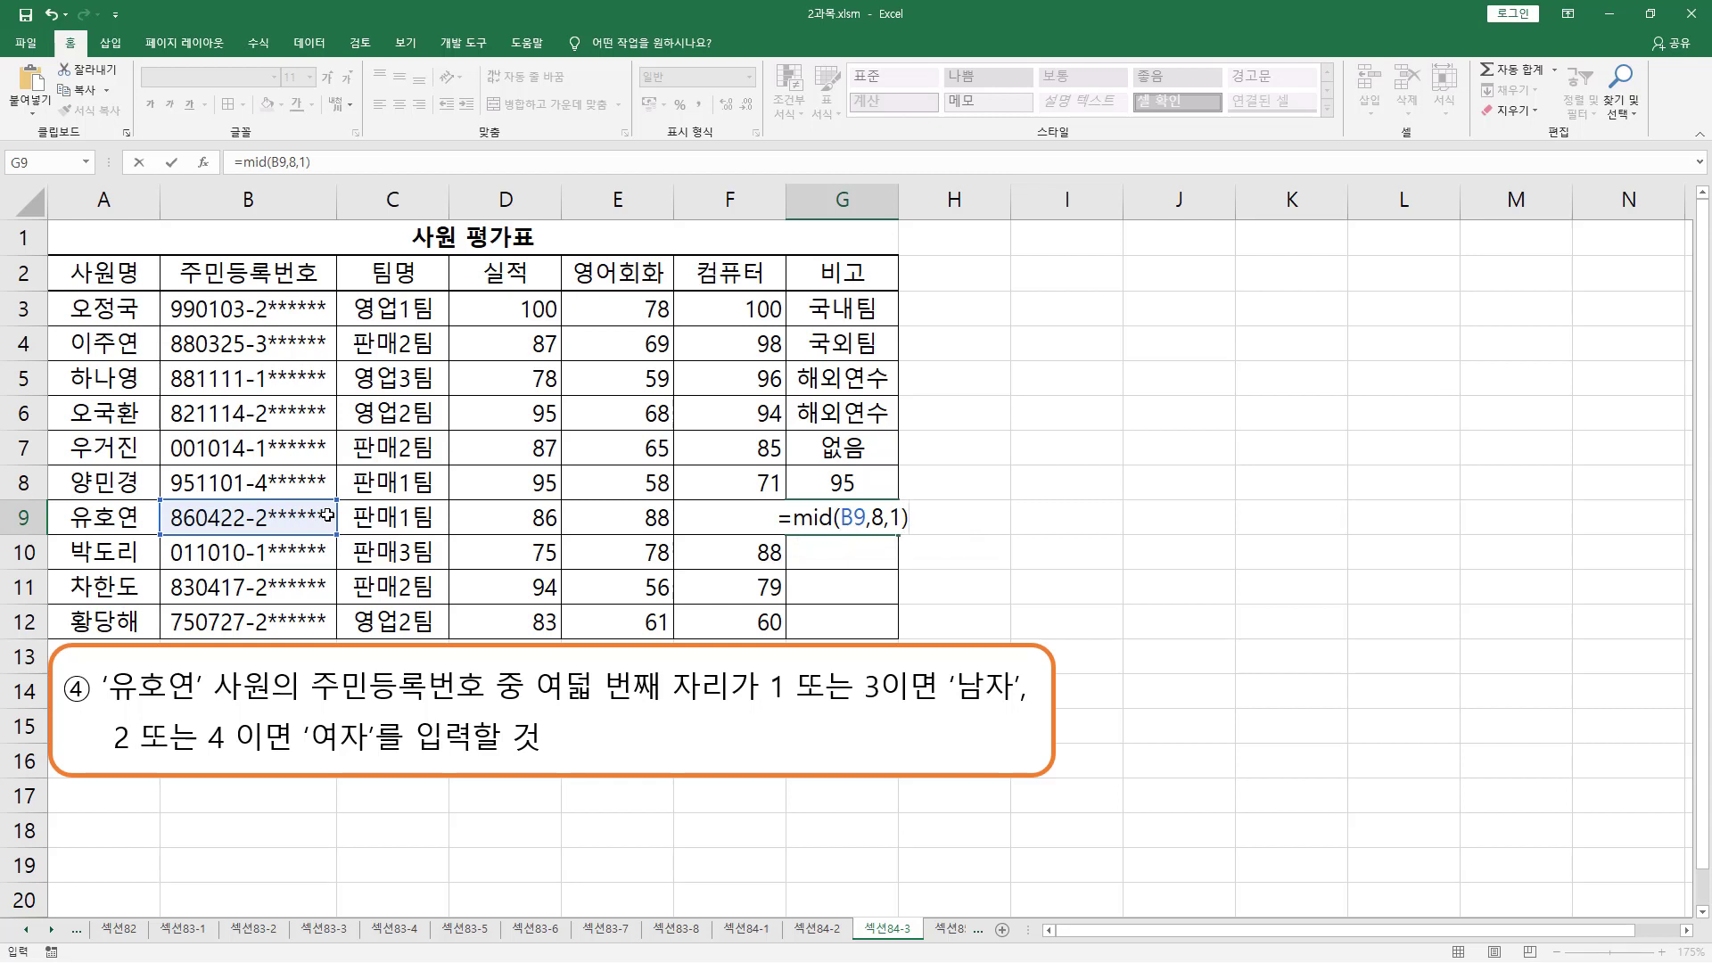
{"action": "key", "text": "Return"}
{"action": "key", "text": "Up"}
{"action": "left_click_drag", "start_coordinate": [255, 501], "coordinate": [270, 533]}
{"action": "left_click_drag", "start_coordinate": [831, 504], "coordinate": [854, 534]}
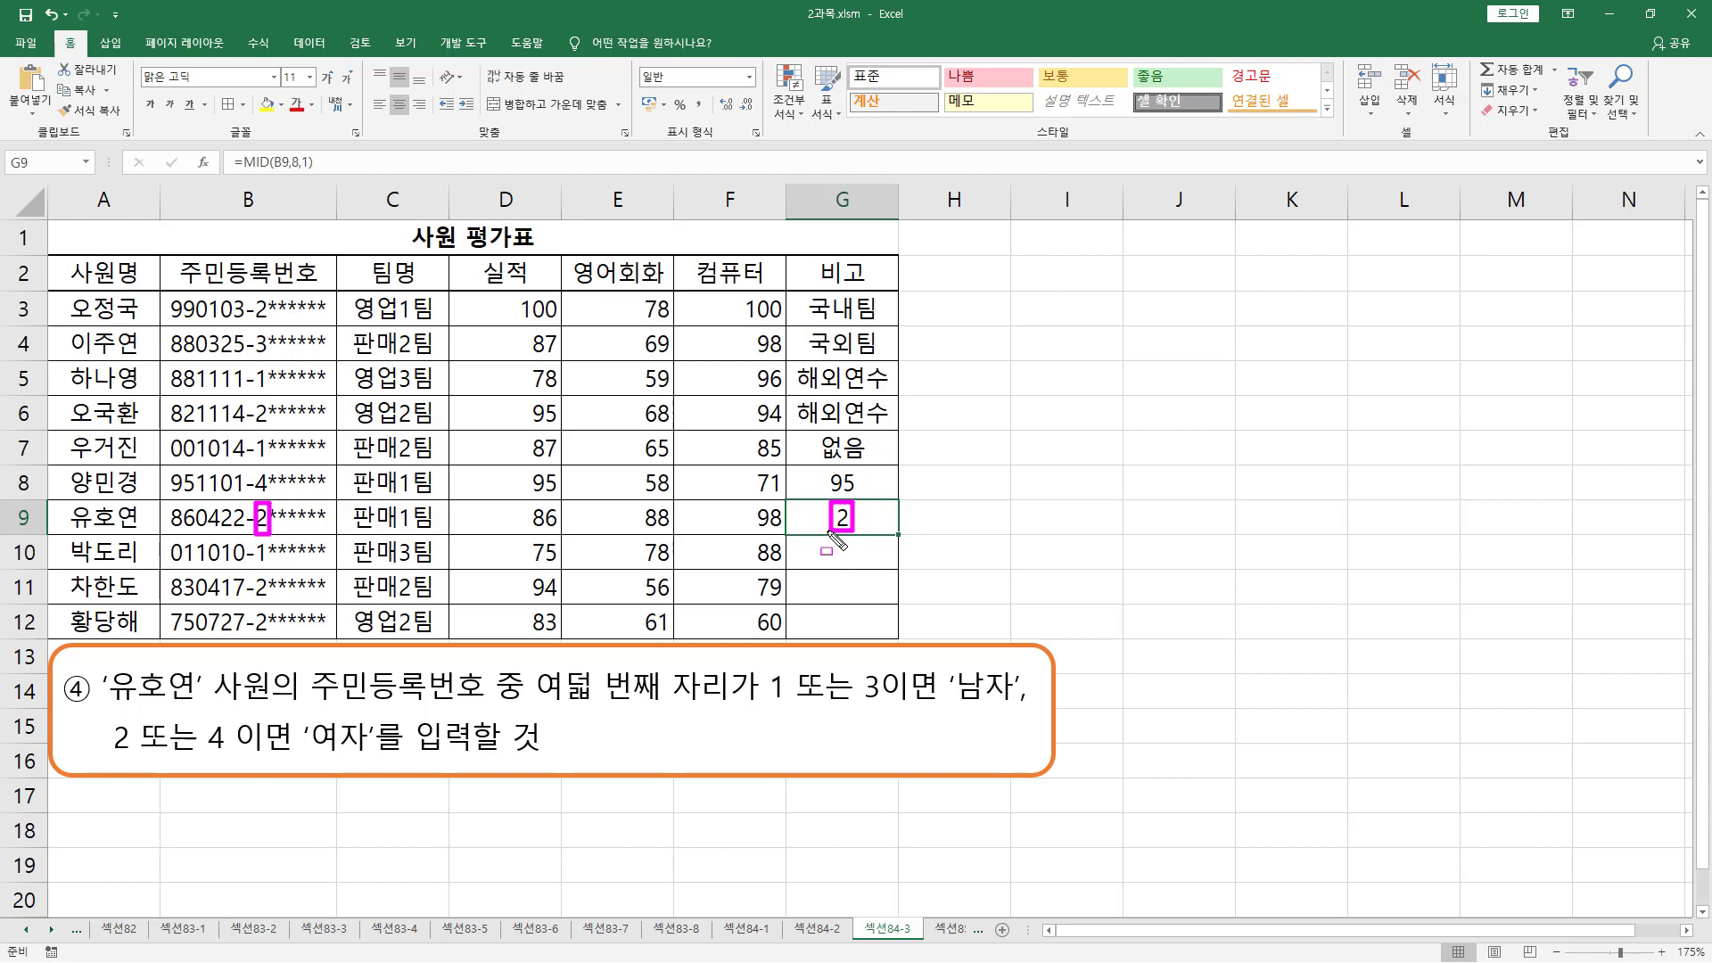
{"action": "left_click_drag", "start_coordinate": [765, 703], "coordinate": [881, 703]}
{"action": "key", "text": "Escape"}
Step: Rewrite the G9 formula to start with an IF whose OR test has the first condition MID(B9,8,1)=1
{"action": "double_click", "coordinate": [829, 513]}
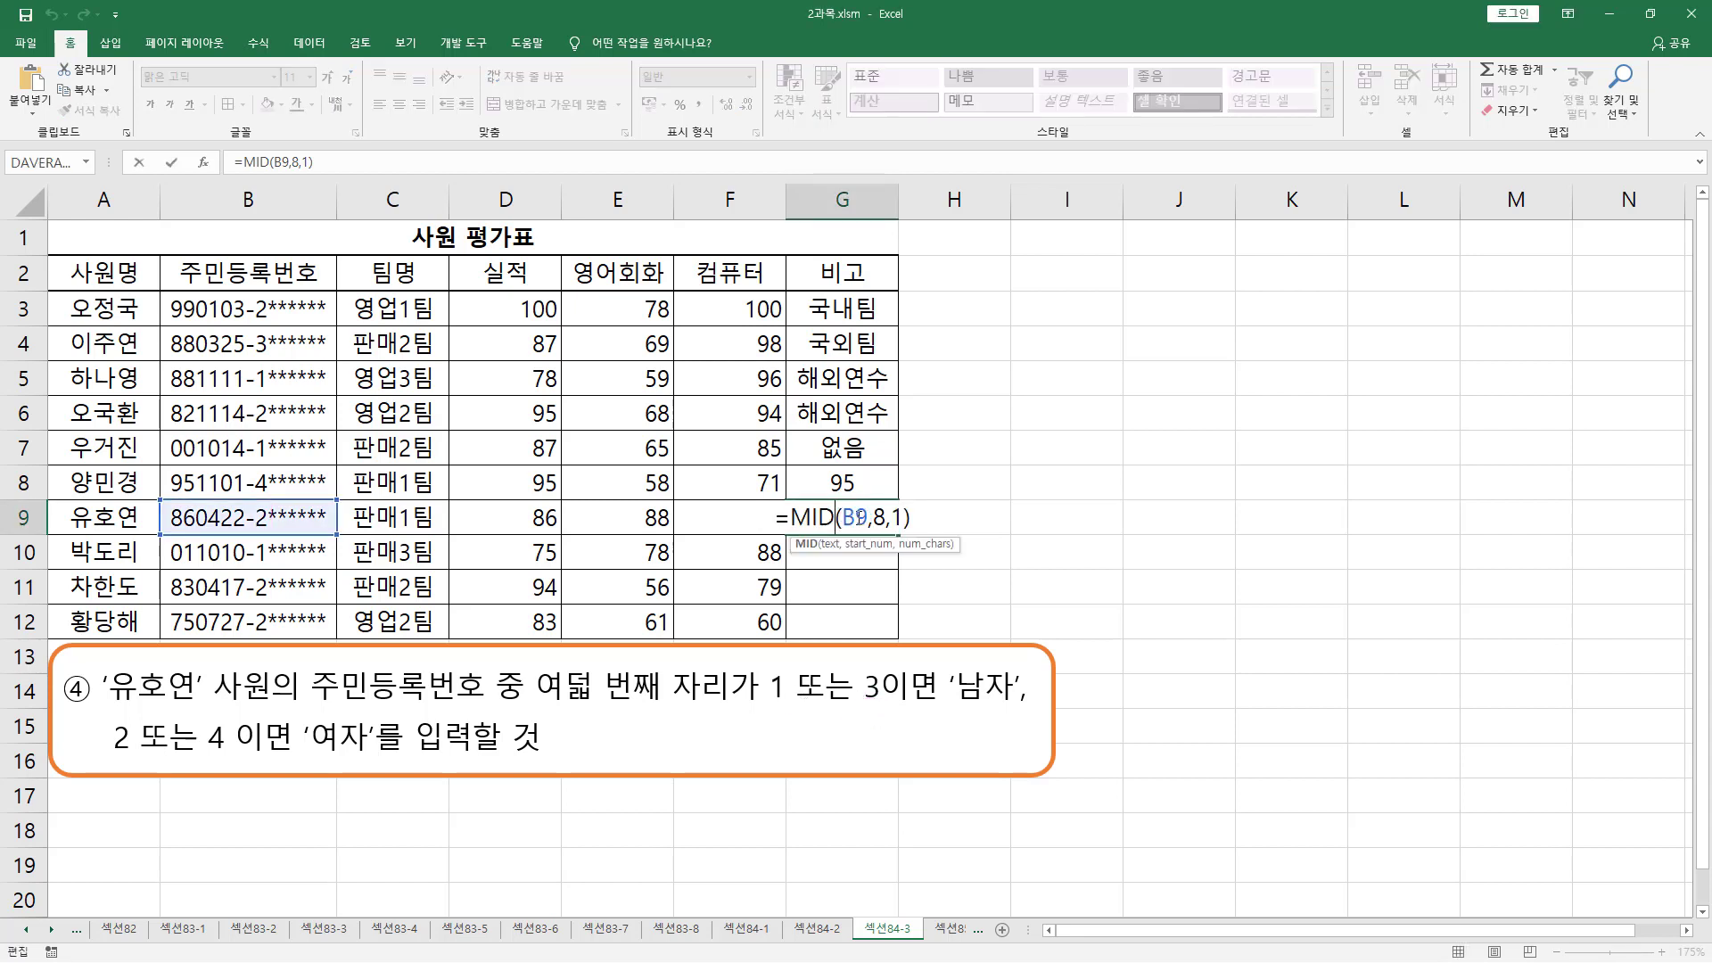
{"action": "left_click_drag", "start_coordinate": [791, 517], "coordinate": [910, 518]}
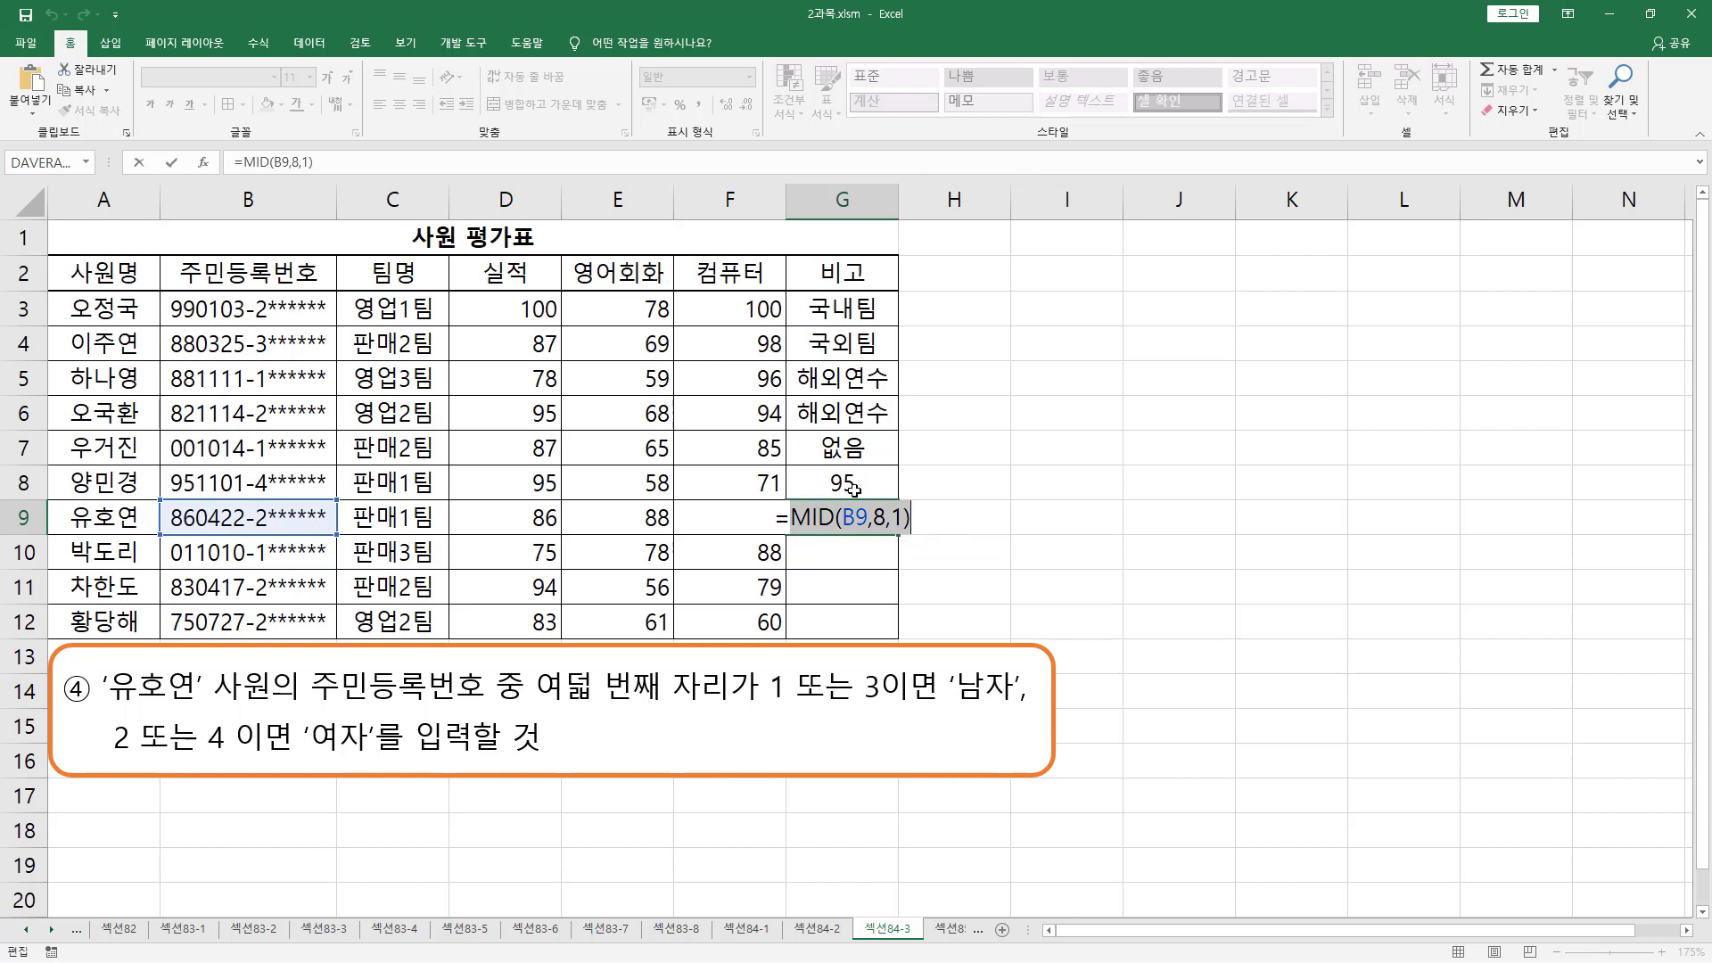
{"action": "key", "text": "BackSpace"}
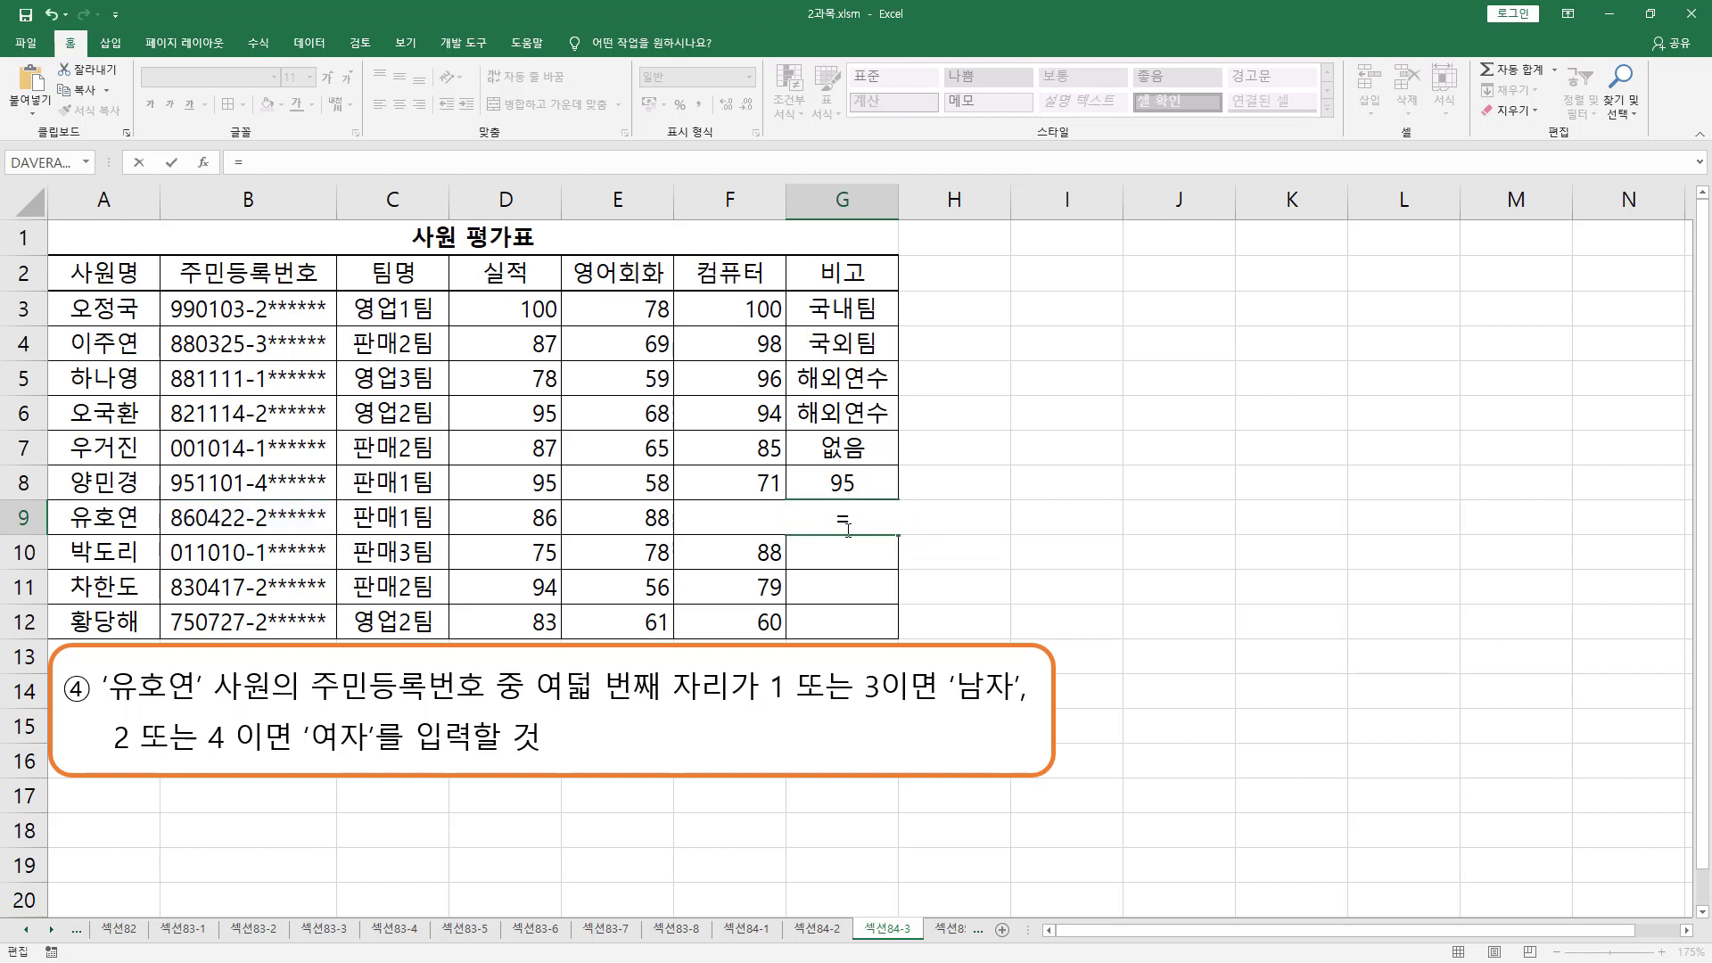
{"action": "type", "text": "if("}
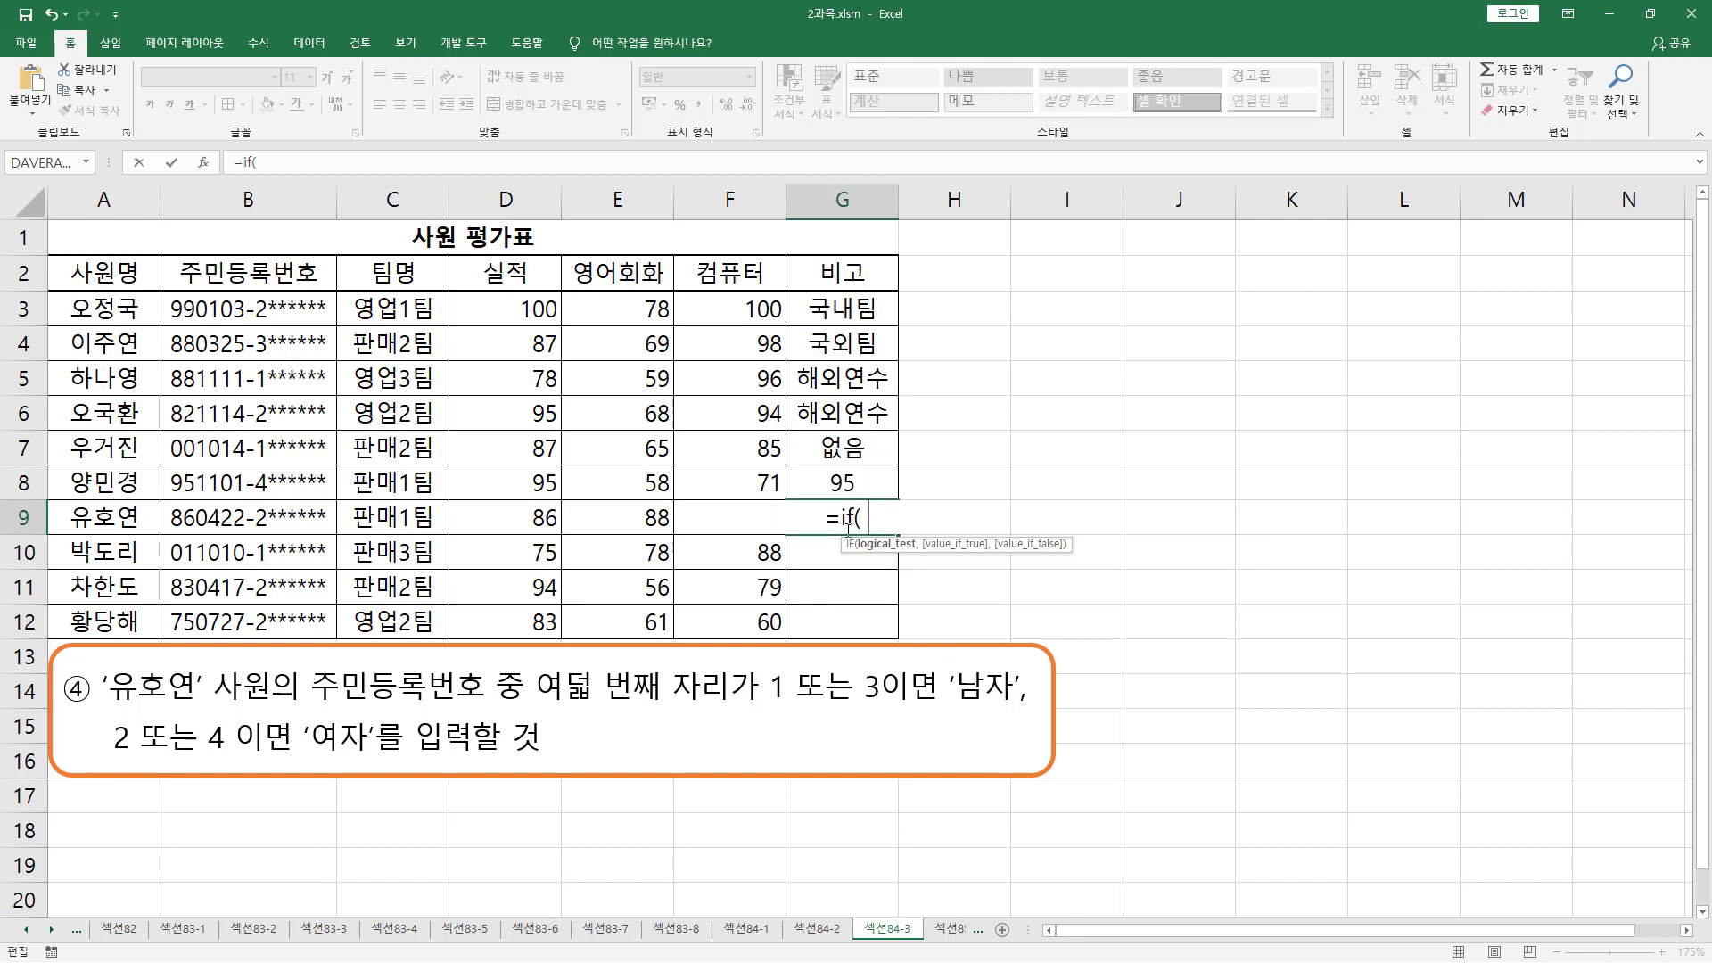
{"action": "type", "text": " o"}
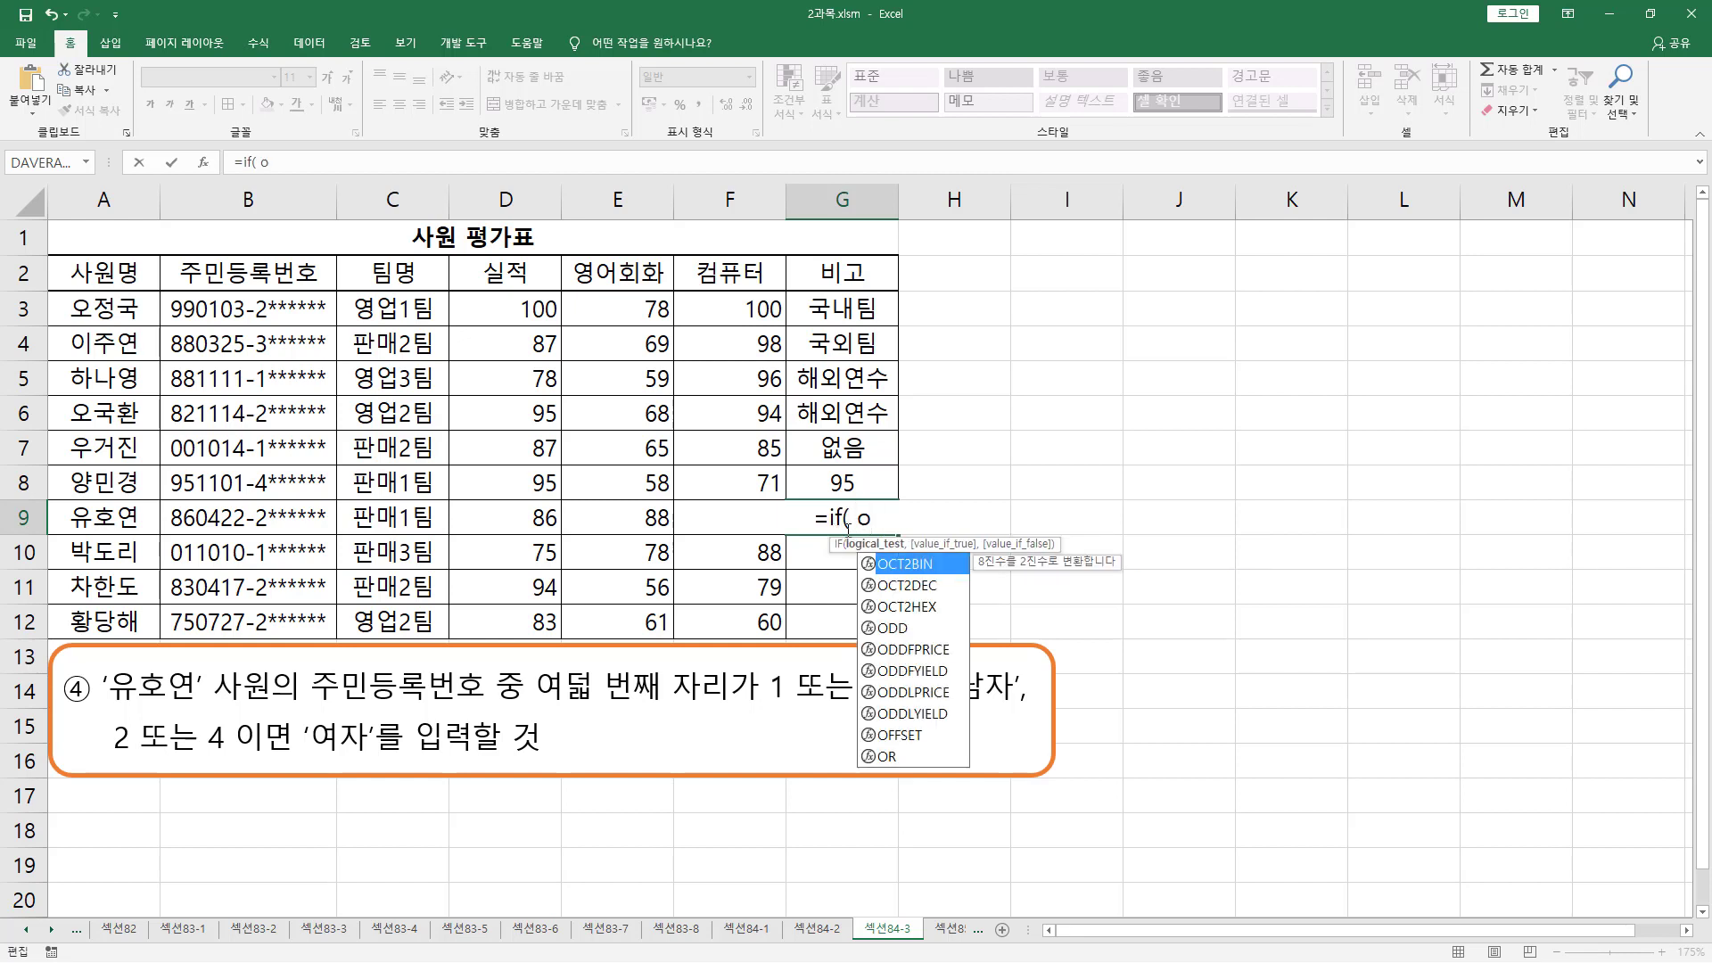
{"action": "type", "text": "r"}
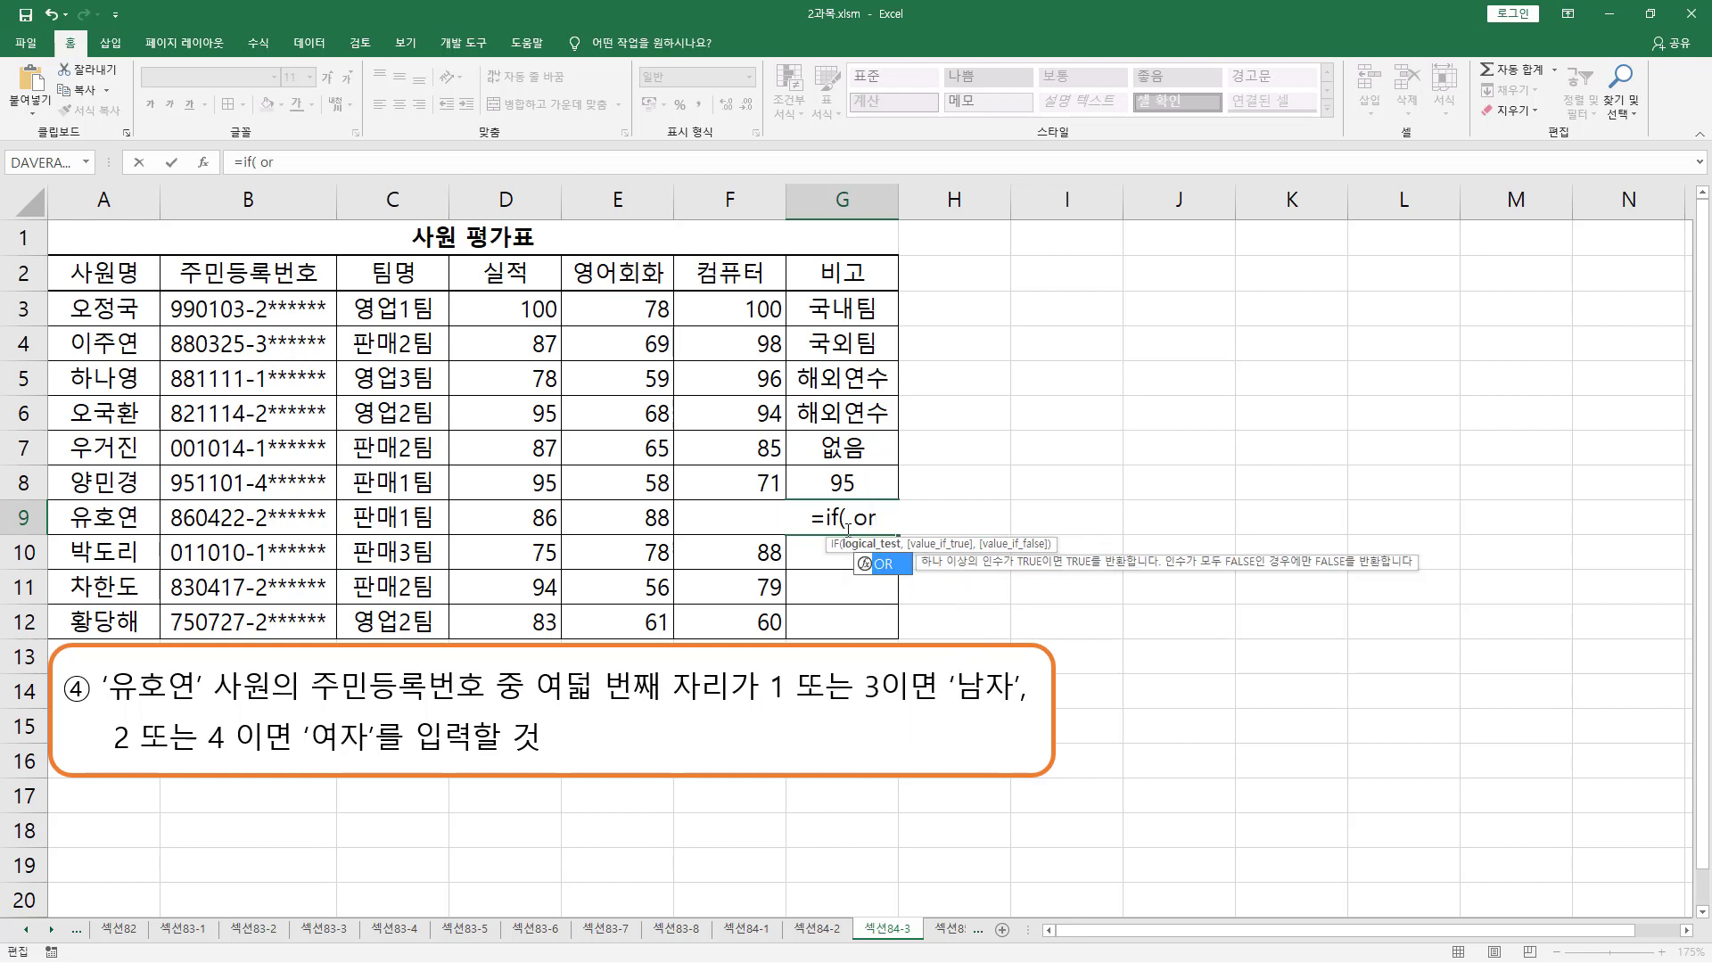
{"action": "type", "text": "("}
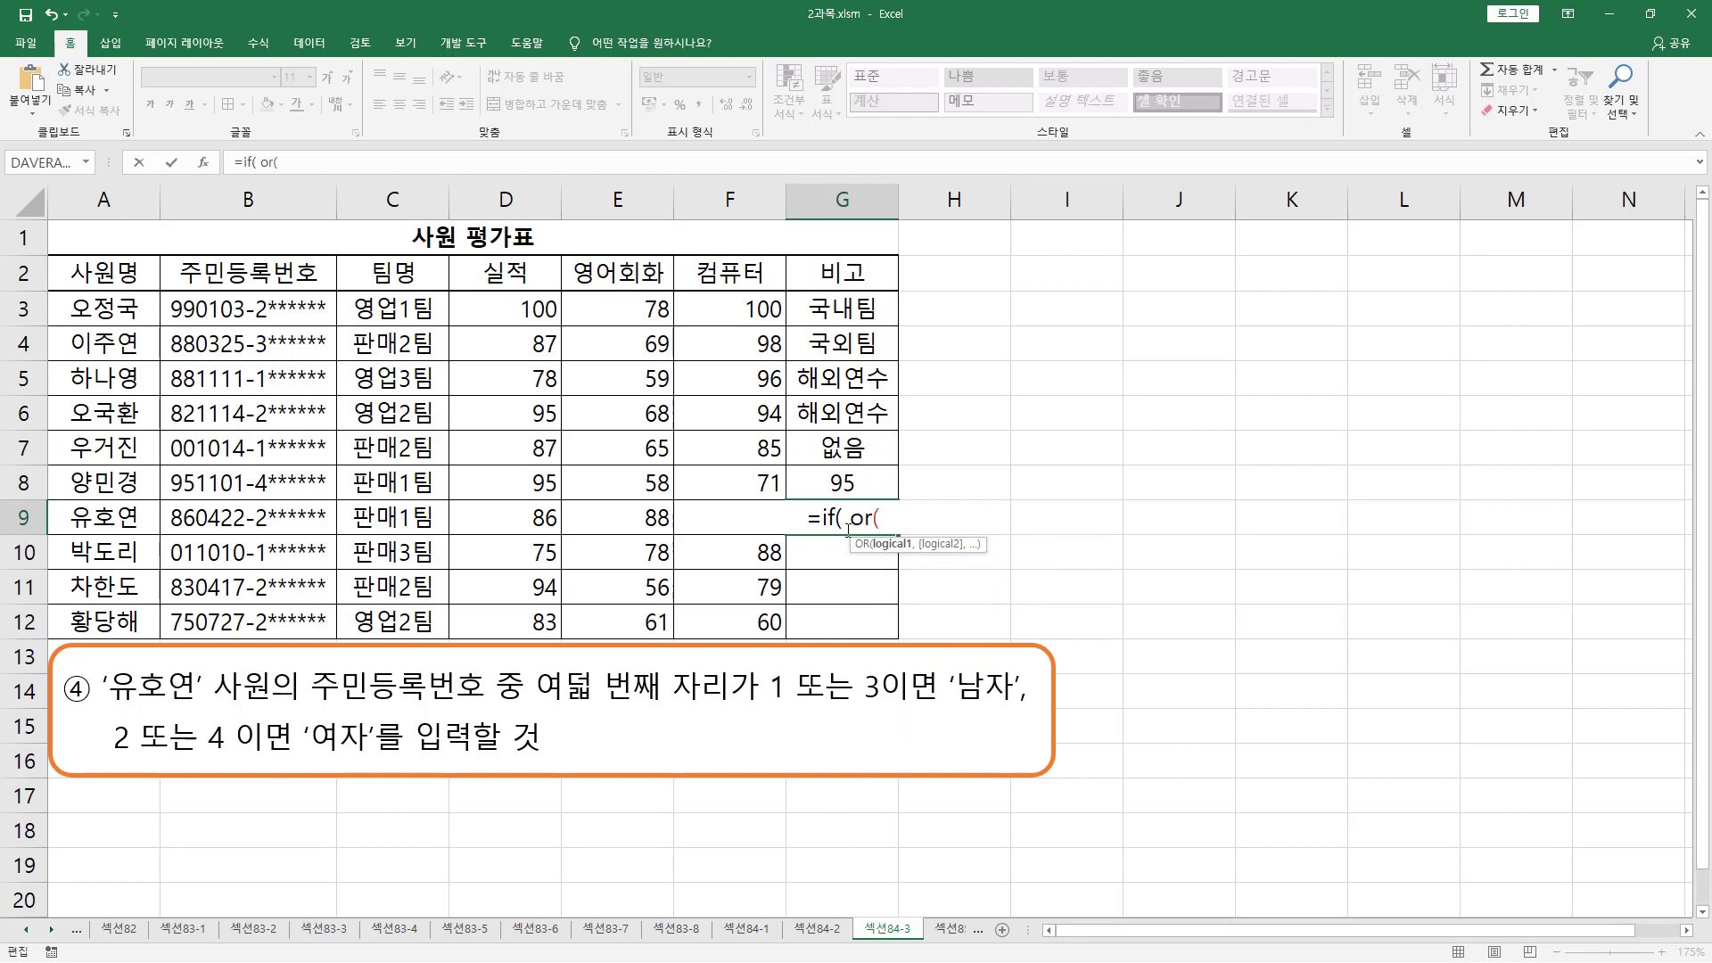
{"action": "type", "text": "MID(B9,8,1)"}
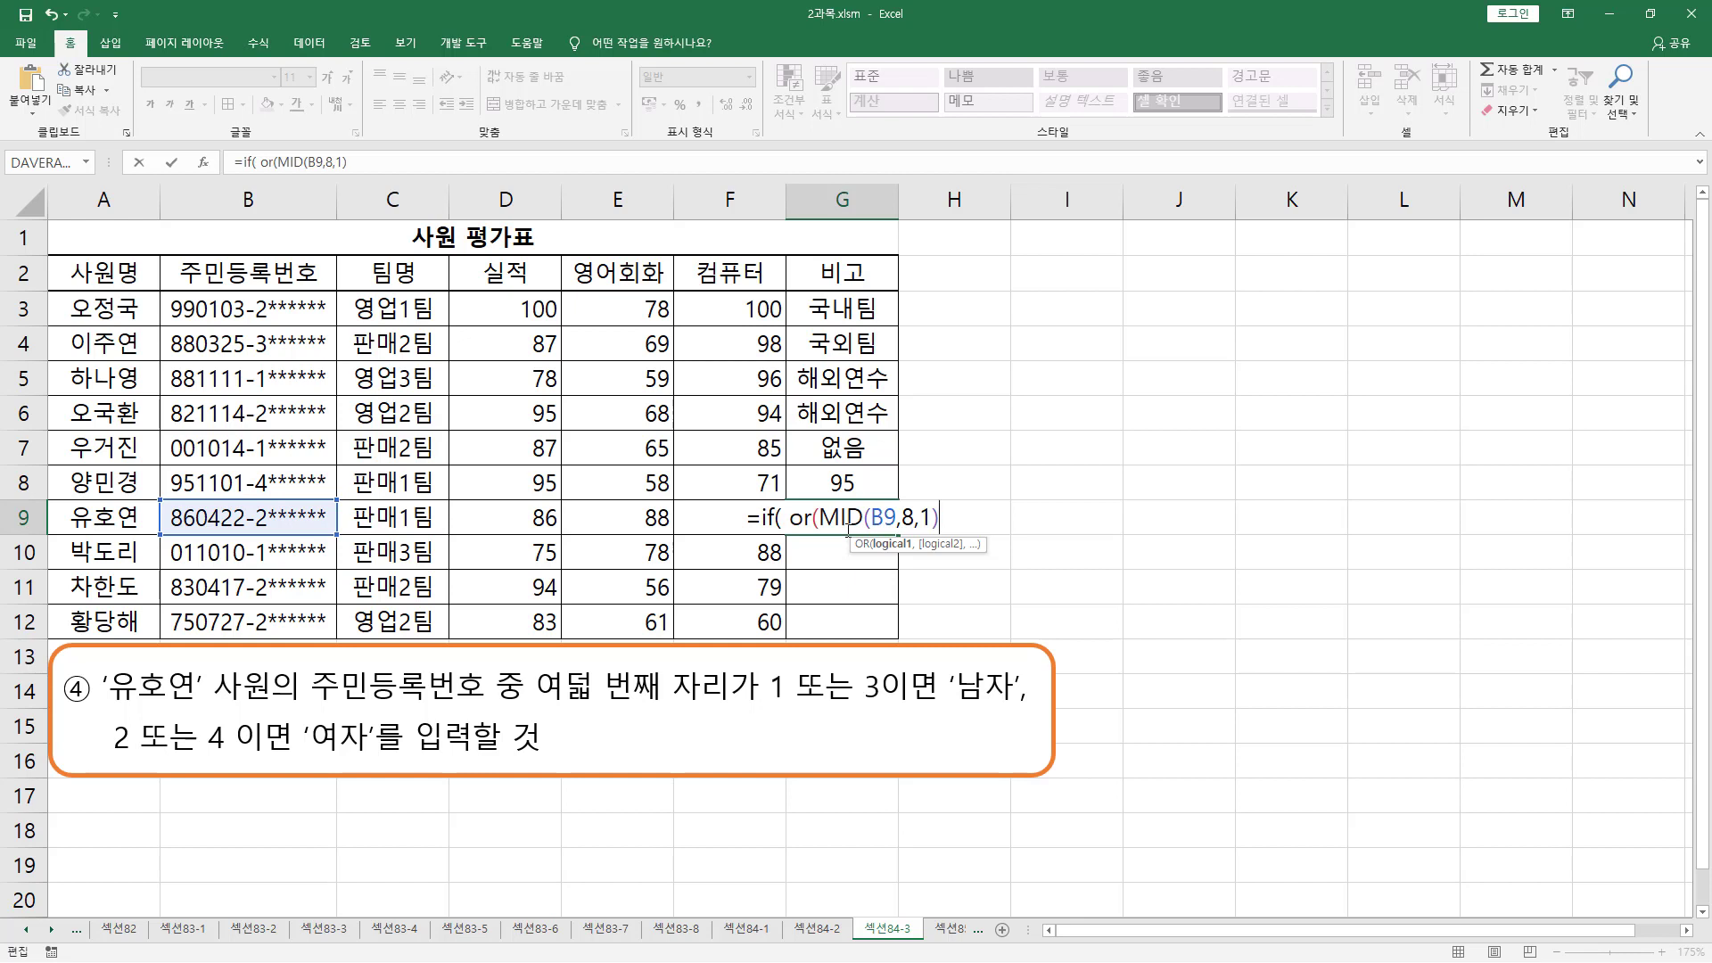
{"action": "type", "text": "=1"}
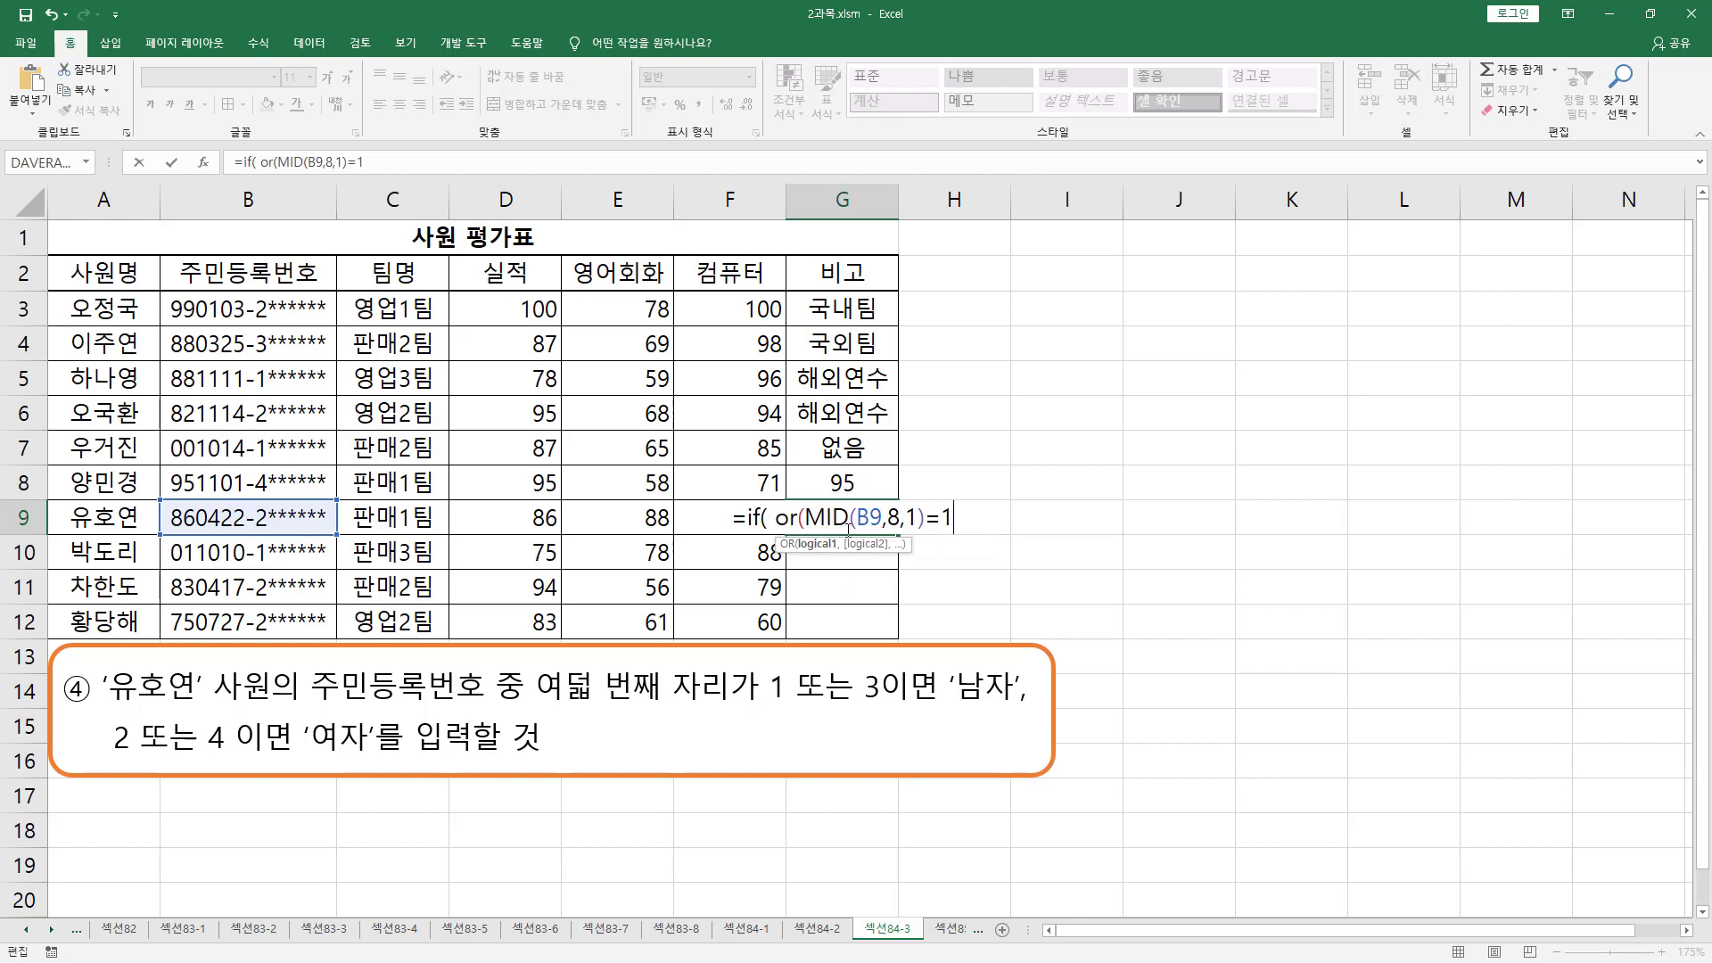
Step: Add MID(B9,8,1)=3 as the second OR condition in the G9 formula, close the OR and review the completed test
{"action": "type", "text": ","}
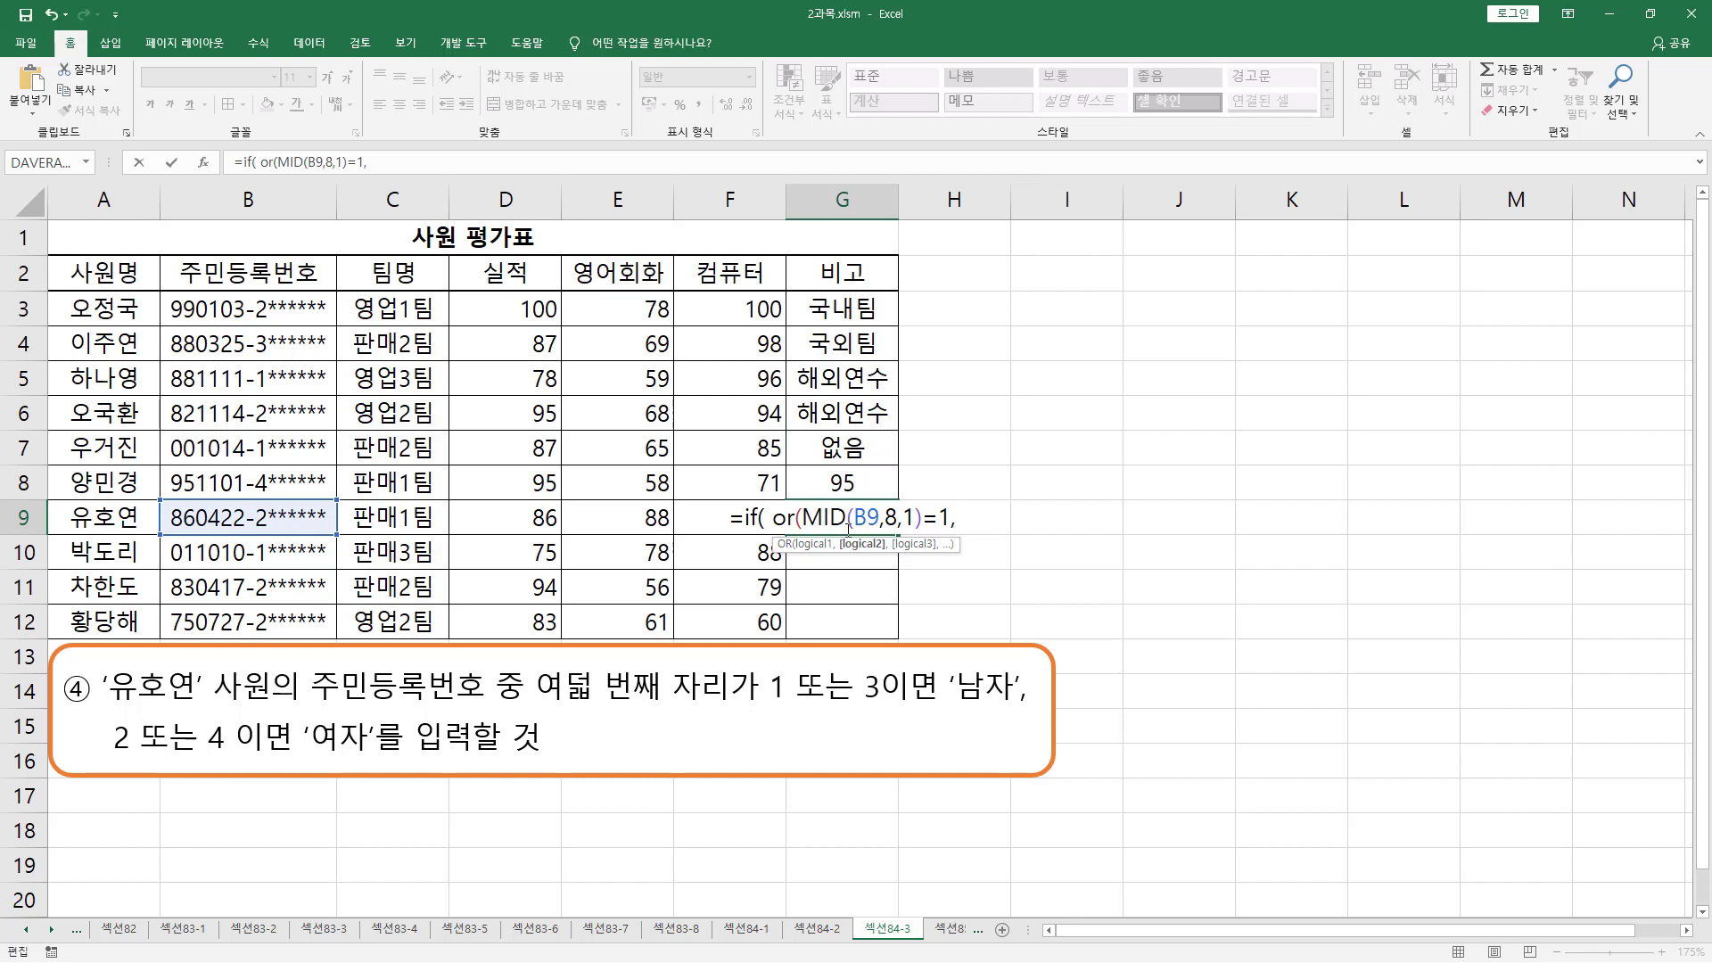
{"action": "type", "text": "MID(B9,8,1)"}
{"action": "type", "text": "=3"}
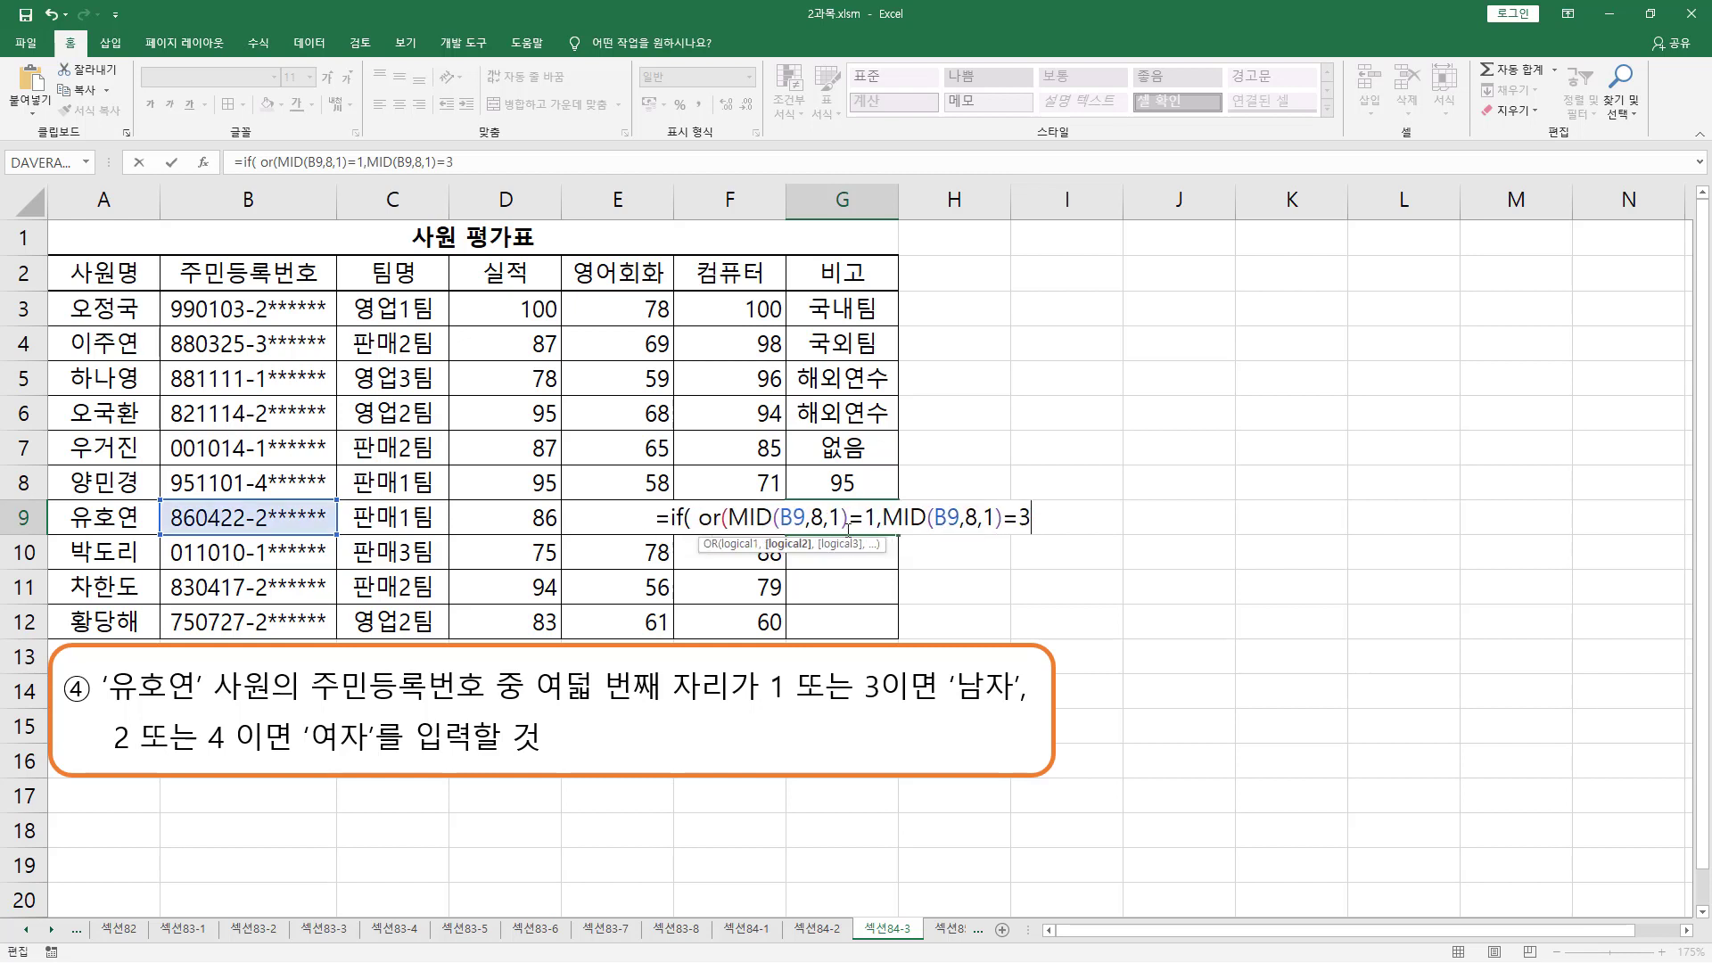
{"action": "type", "text": ")"}
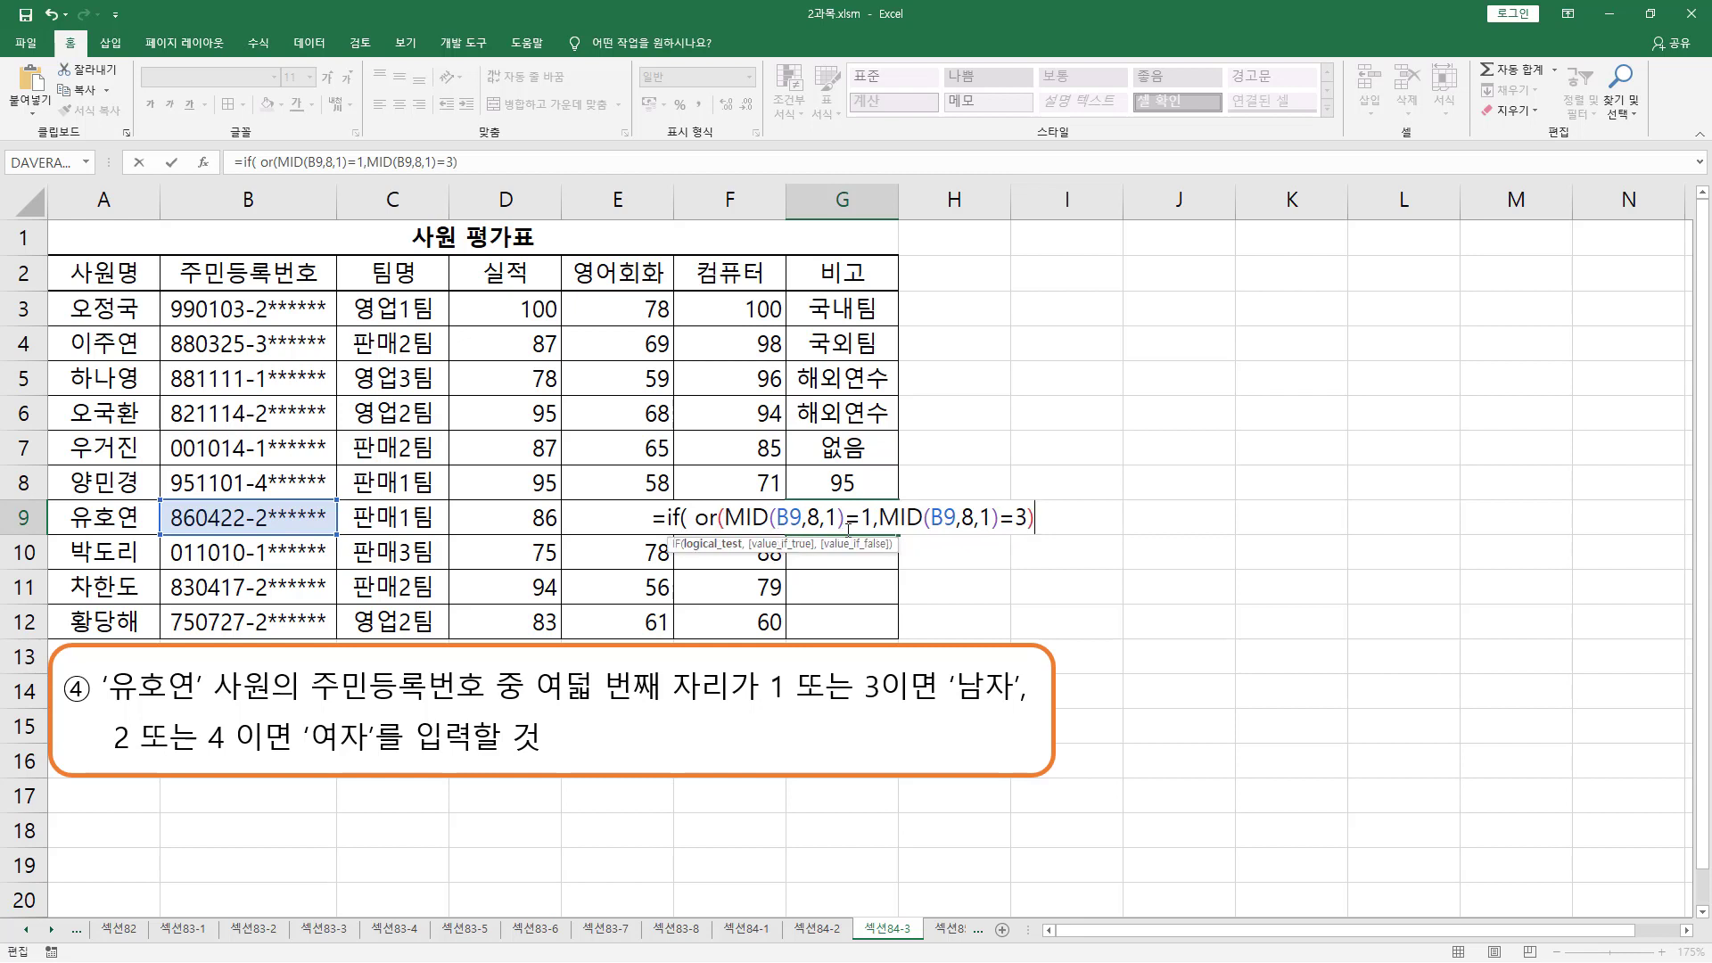
{"action": "key", "text": "ctrl+shift+d"}
{"action": "mouse_move", "coordinate": [698, 499]}
{"action": "left_mouse_down"}
{"action": "mouse_move", "coordinate": [718, 531]}
{"action": "mouse_move", "coordinate": [1004, 532]}
{"action": "left_mouse_up"}
{"action": "key", "text": "Escape"}
Step: Complete the G9 formula with "남자" as the true result and "여자" as the false result, and enter it
{"action": "left_click", "coordinate": [1055, 519]}
{"action": "type", "text": ", \"남자\",\"여자"}
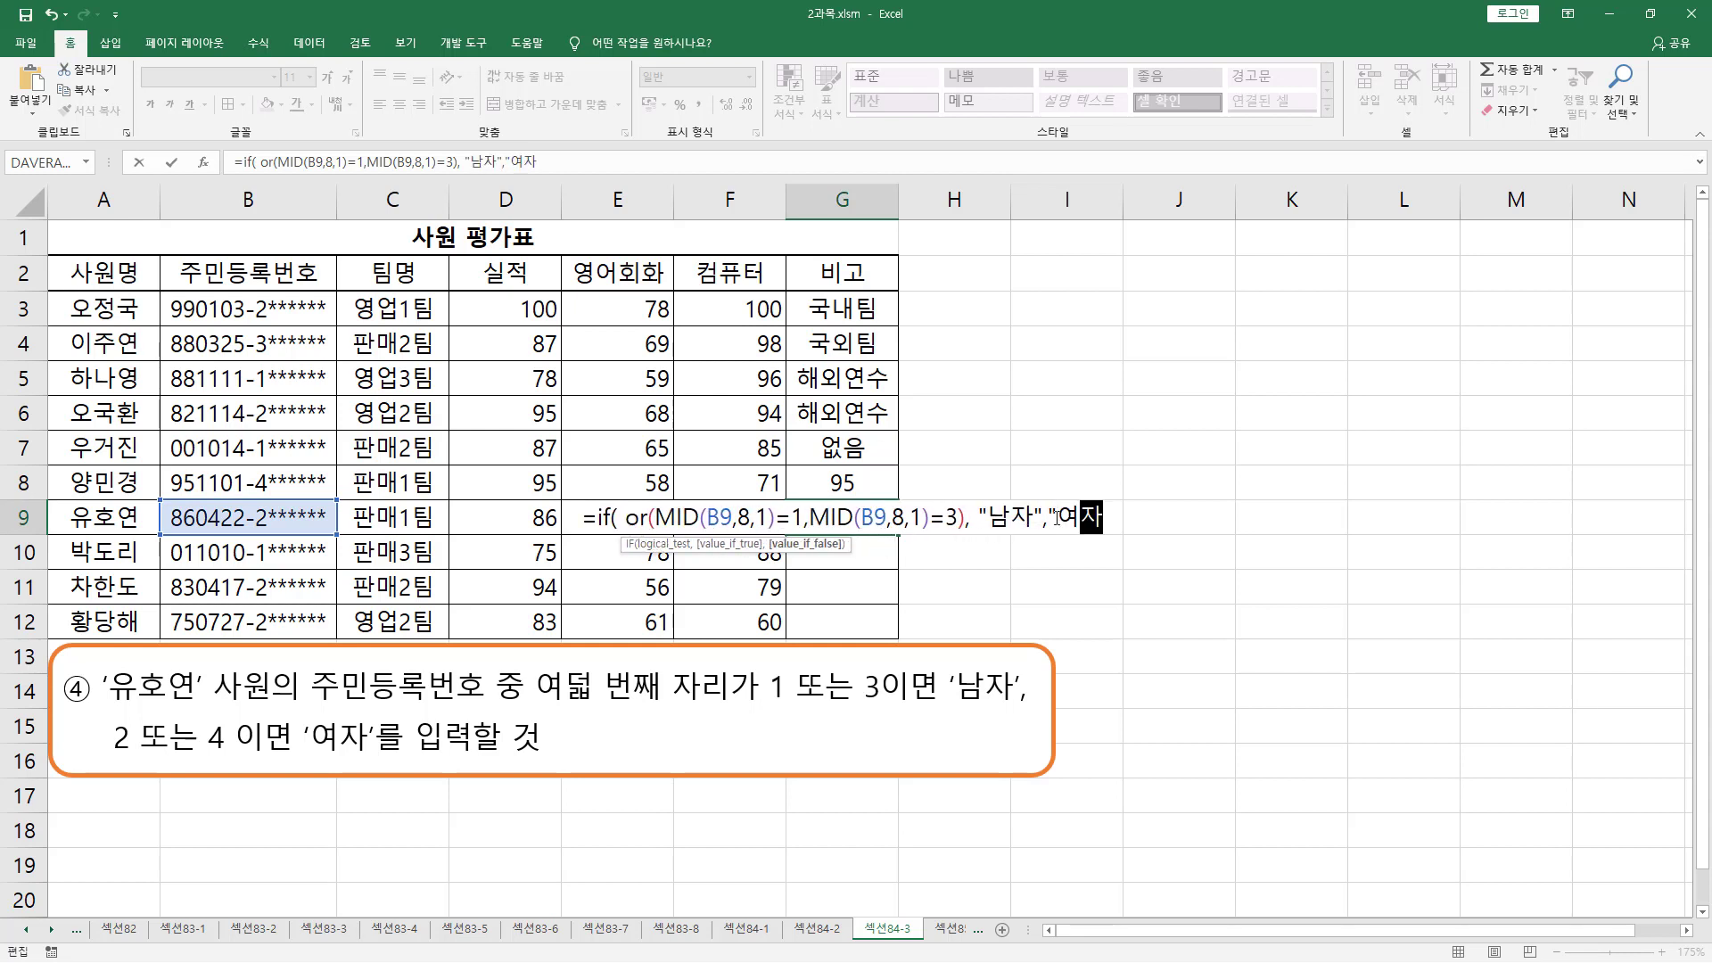
{"action": "type", "text": "\""}
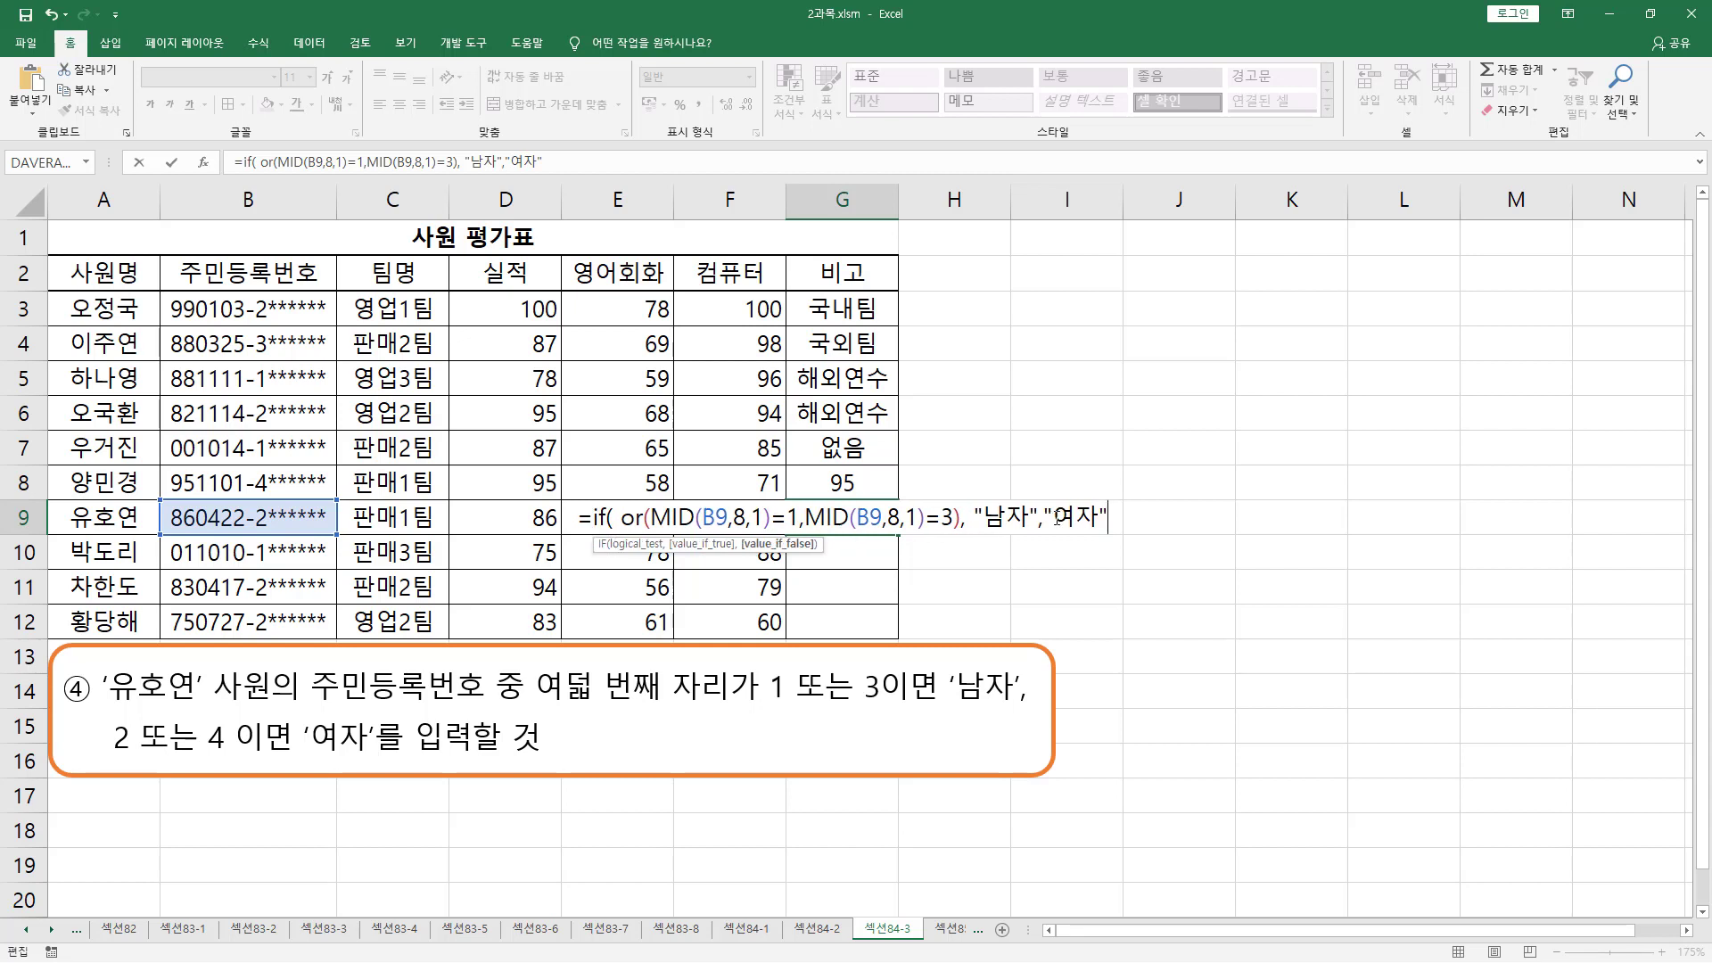
{"action": "type", "text": " )"}
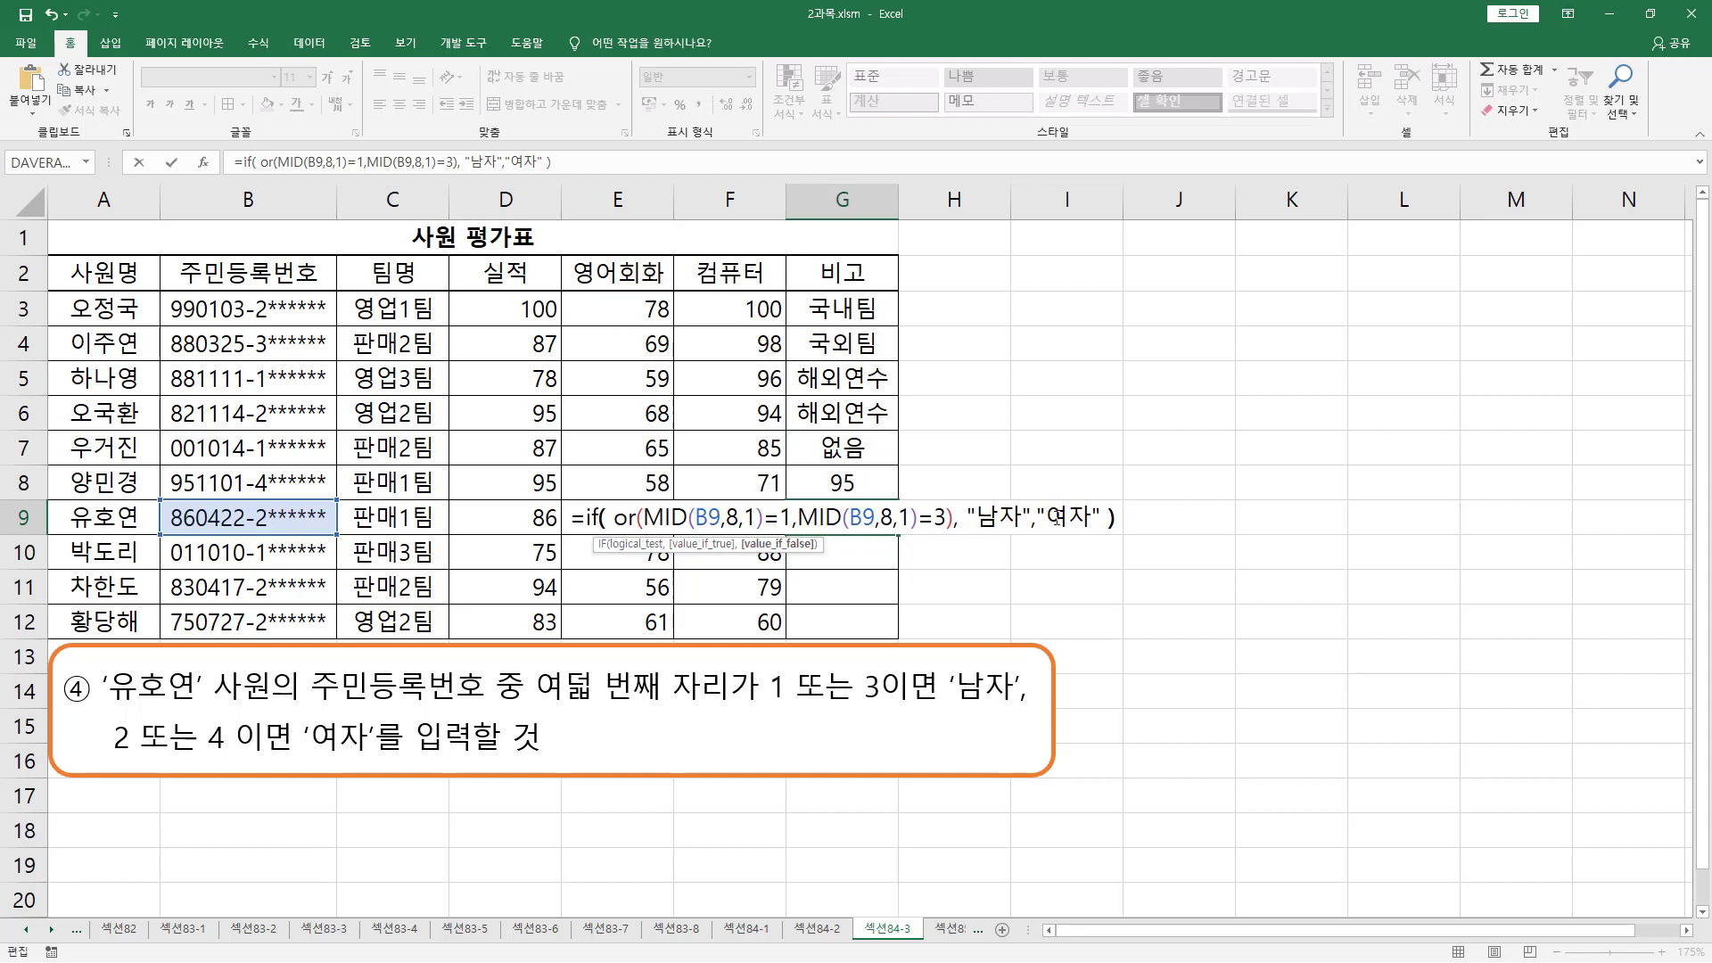
{"action": "key", "text": "Return"}
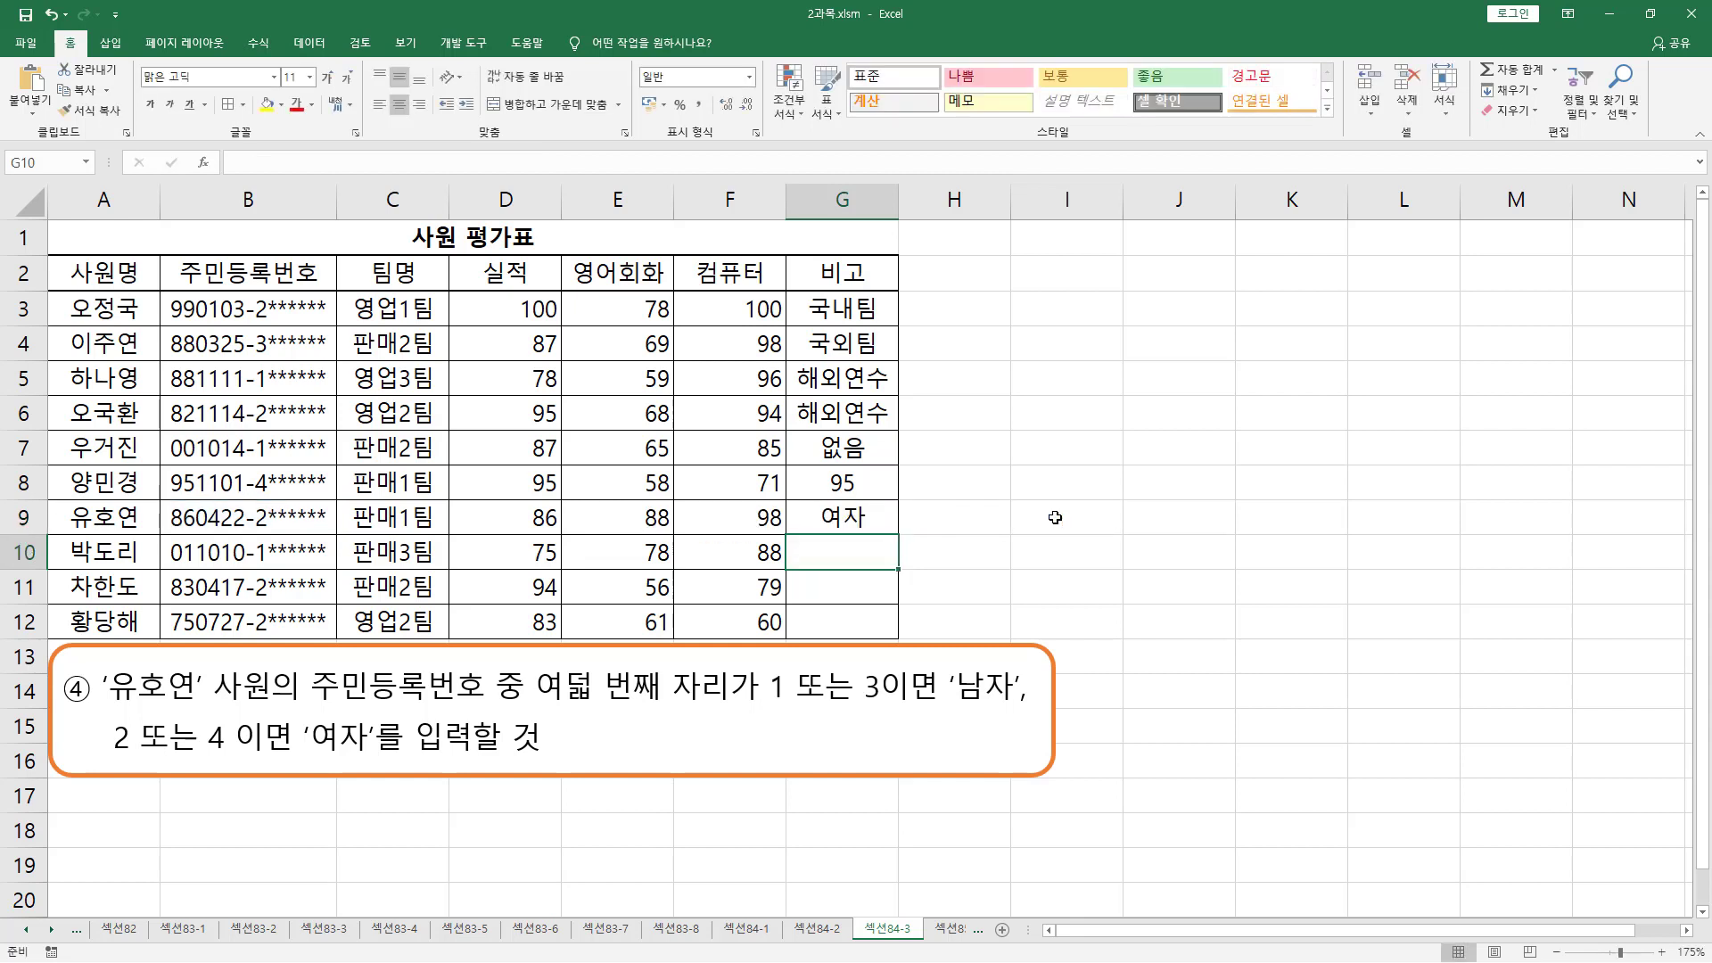
Step: Test the G9 formula by copying it down to G10, compare both results with column B, and clear G10
{"action": "left_click", "coordinate": [858, 516]}
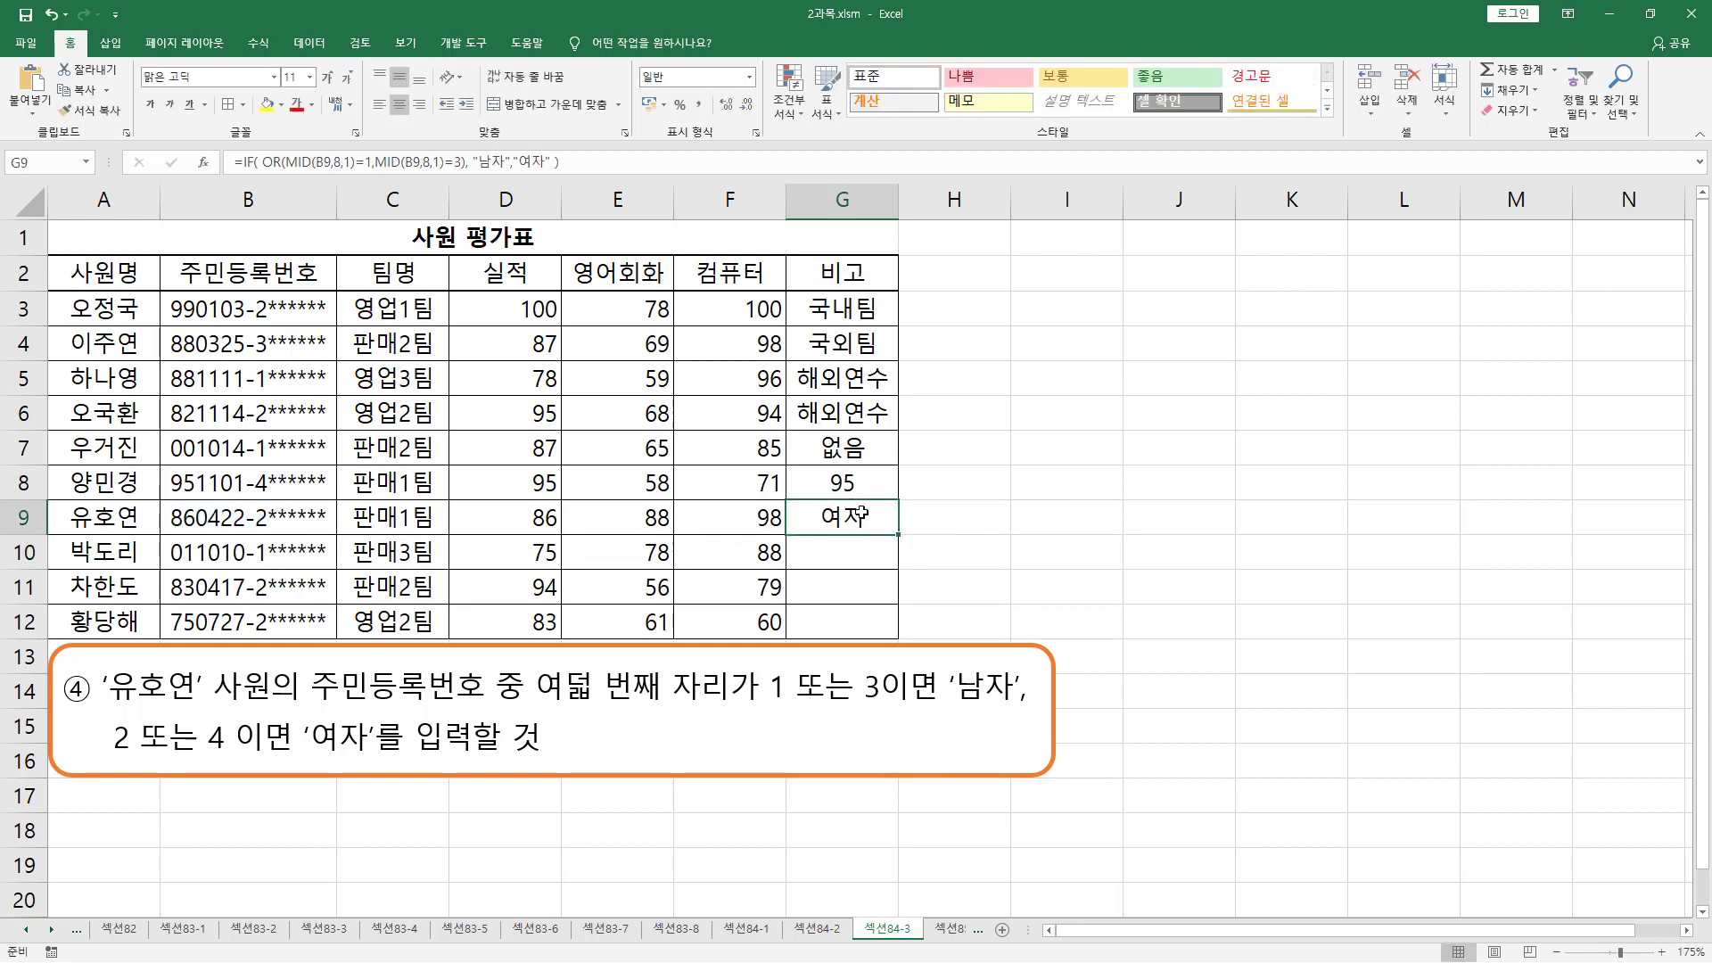
{"action": "key", "text": "ctrl+shift+d"}
{"action": "left_click_drag", "start_coordinate": [251, 508], "coordinate": [273, 532]}
{"action": "mouse_move", "coordinate": [807, 523]}
{"action": "left_mouse_down"}
{"action": "mouse_move", "coordinate": [890, 527]}
{"action": "mouse_move", "coordinate": [900, 556]}
{"action": "left_mouse_up"}
{"action": "key", "text": "Escape"}
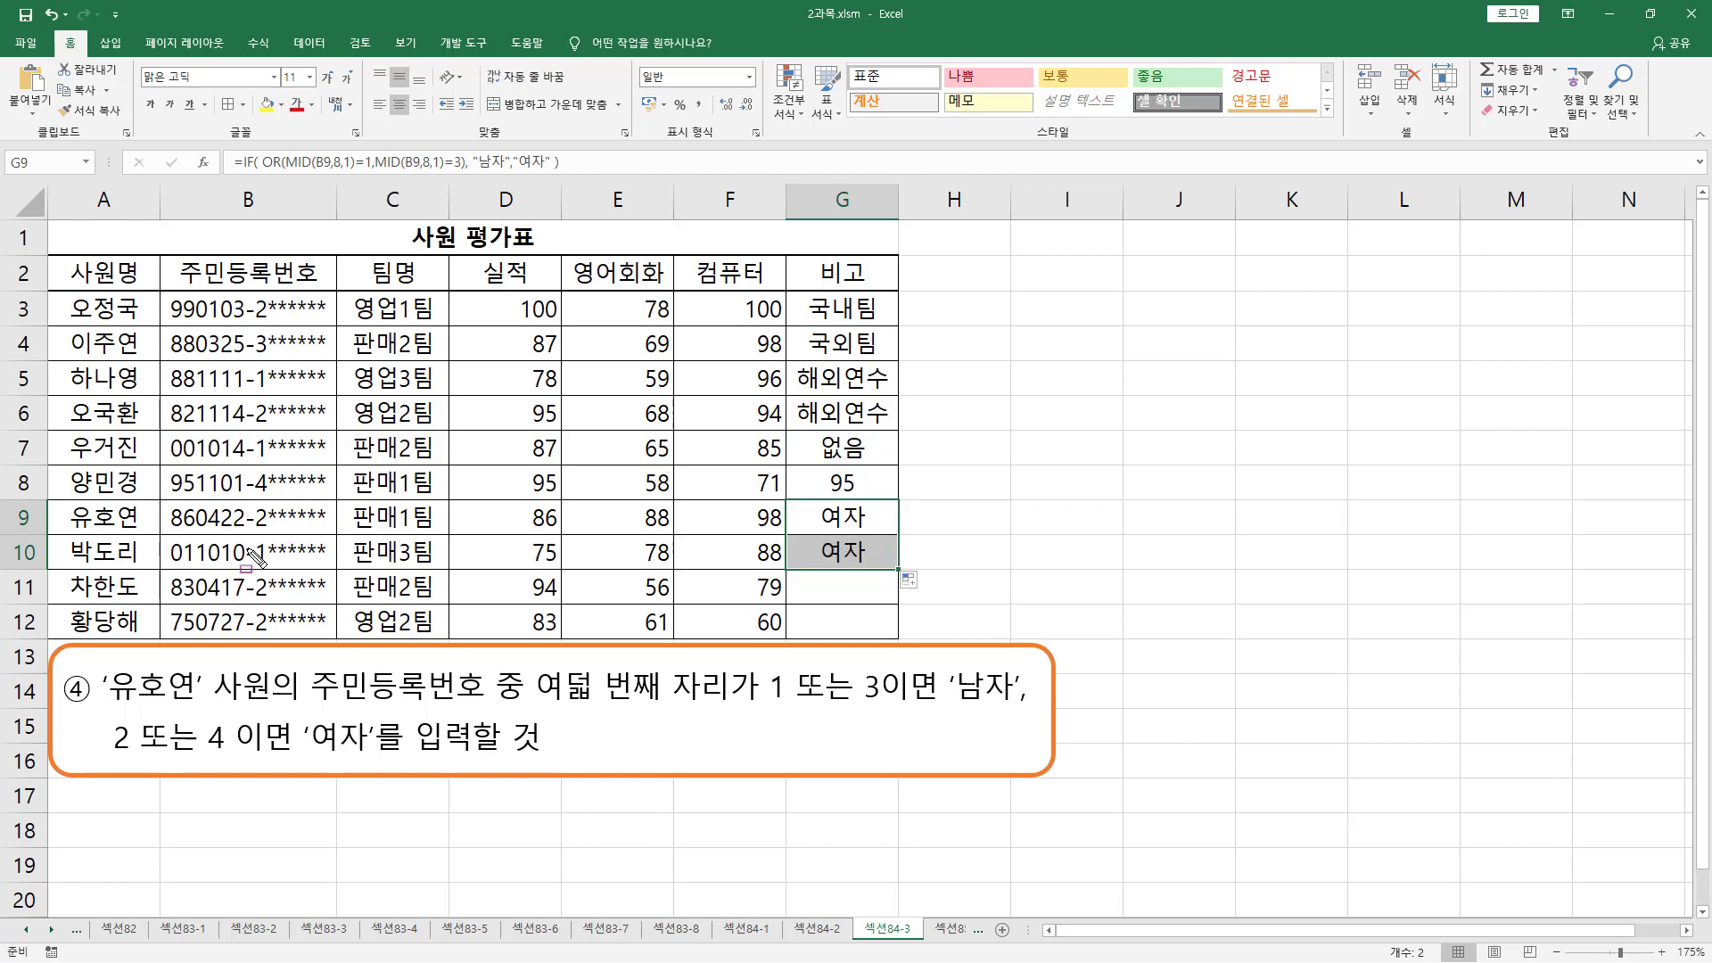
{"action": "left_click_drag", "start_coordinate": [251, 538], "coordinate": [272, 571]}
{"action": "left_click_drag", "start_coordinate": [811, 565], "coordinate": [879, 564]}
{"action": "left_click", "coordinate": [843, 553]}
{"action": "key", "text": "Delete"}
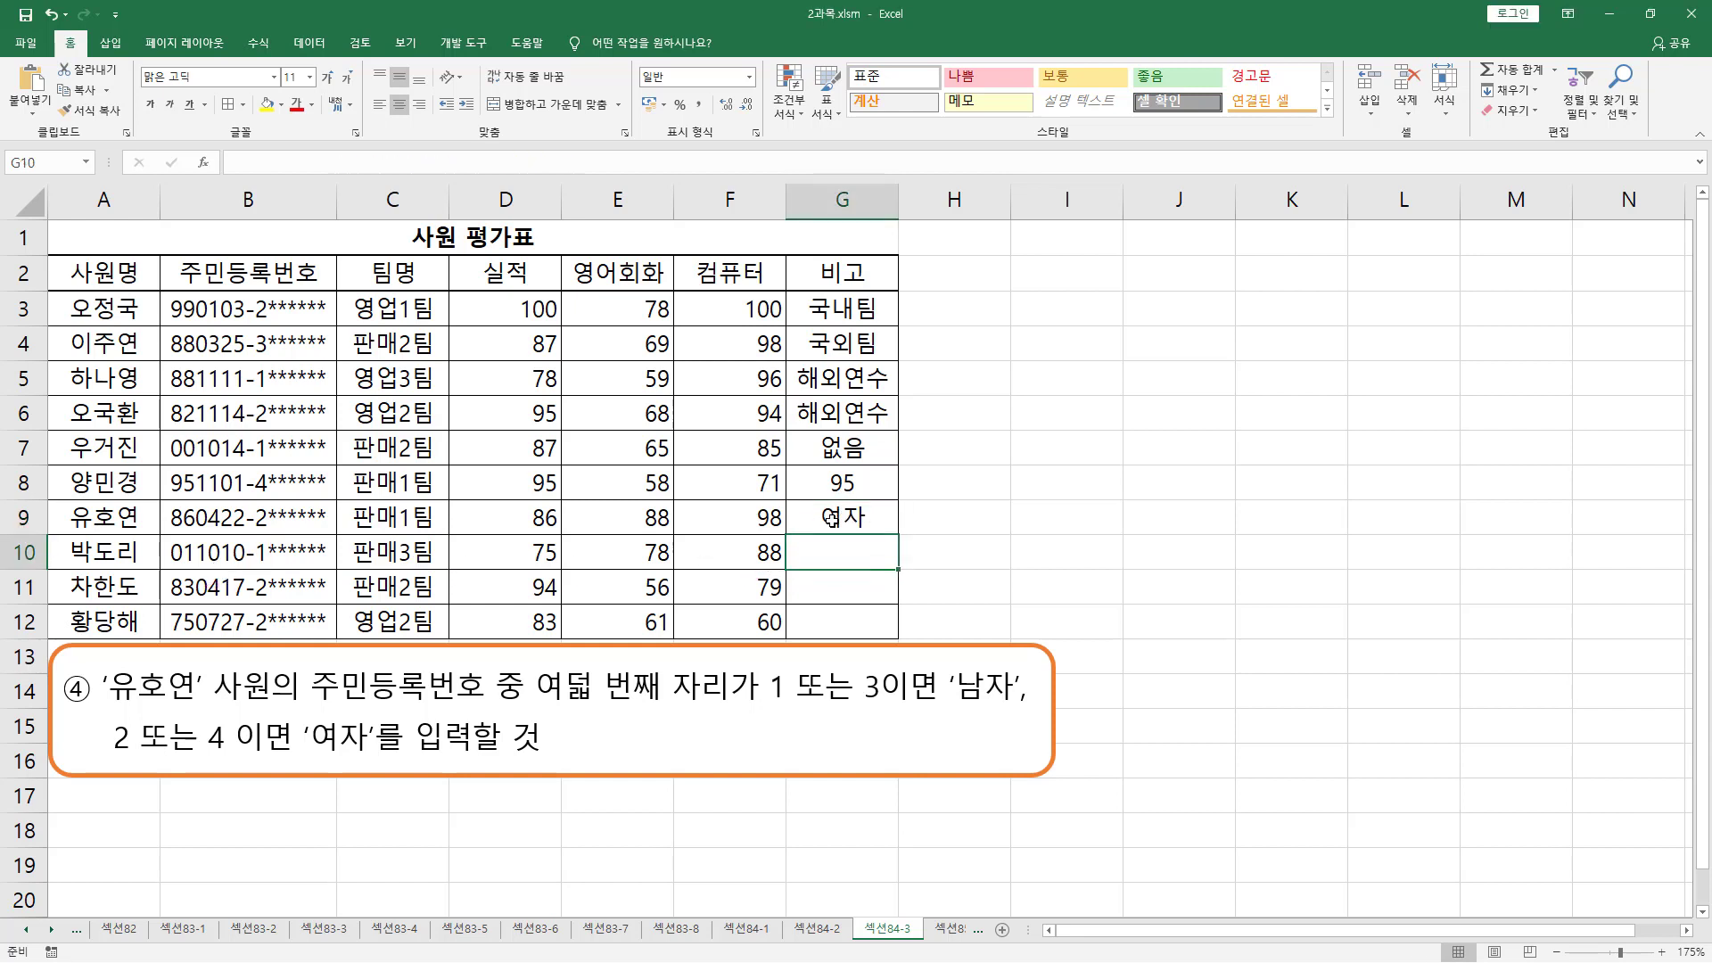
Step: Enclose the 1 in the G9 formula's first OR condition in double quotes so it reads MID(B9,8,1)="1"
{"action": "double_click", "coordinate": [851, 522]}
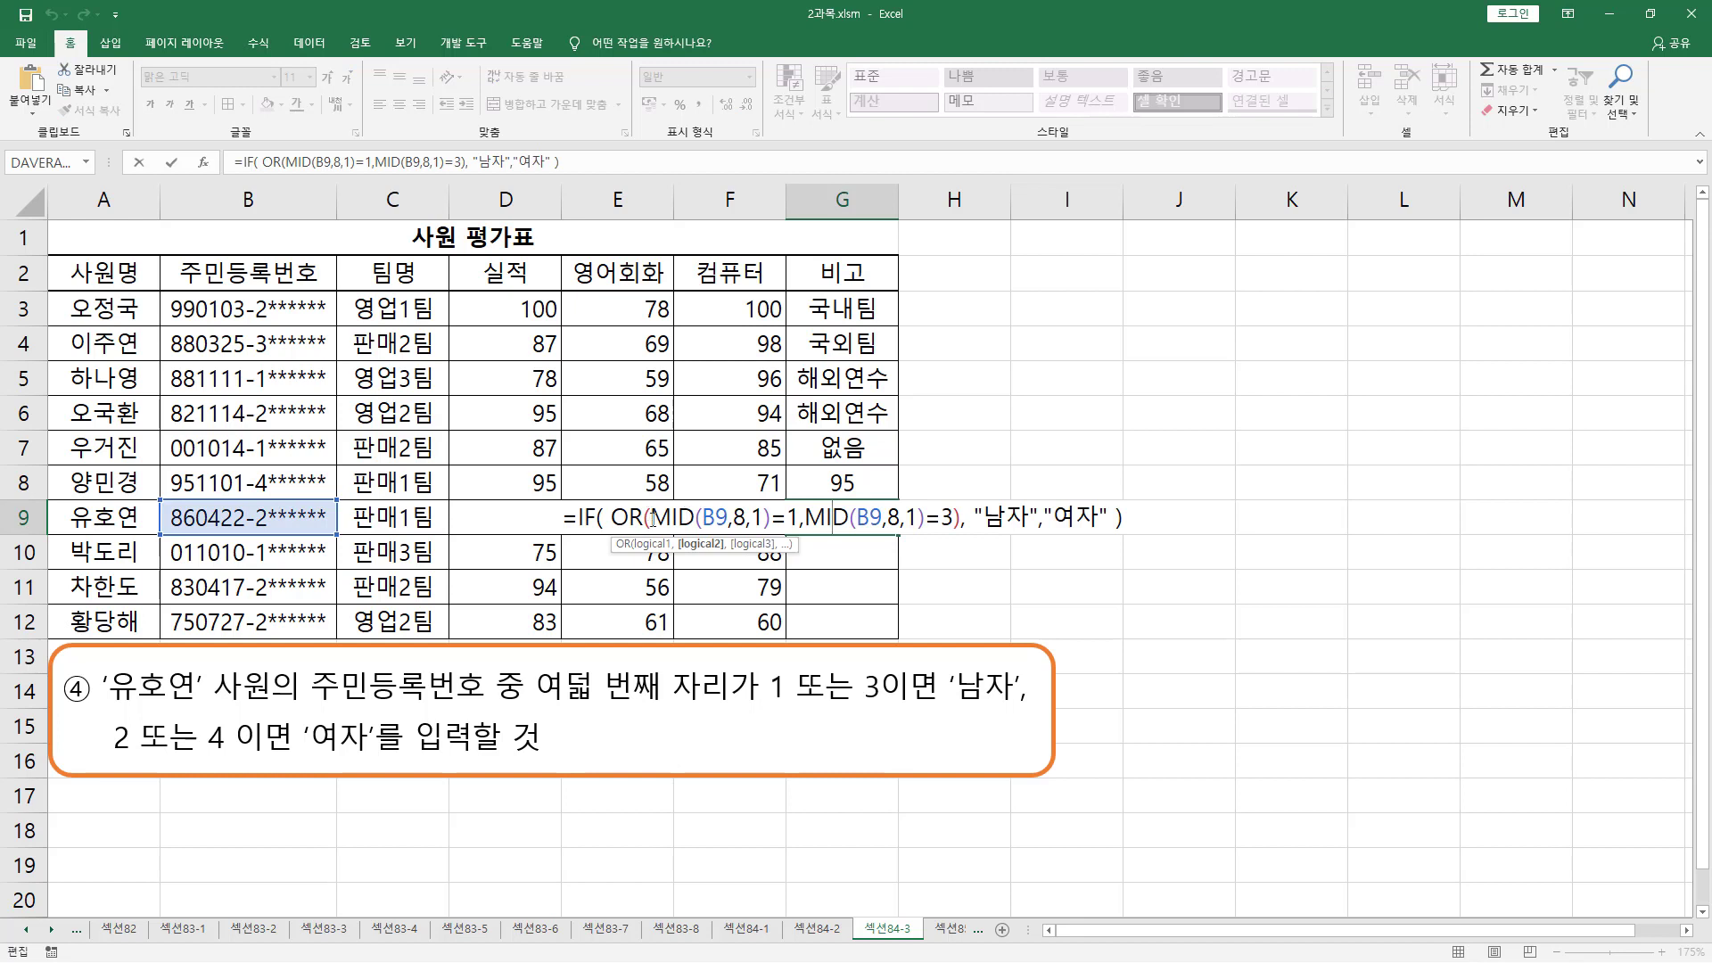
{"action": "left_click", "coordinate": [785, 517]}
{"action": "left_click_drag", "start_coordinate": [655, 519], "coordinate": [772, 519]}
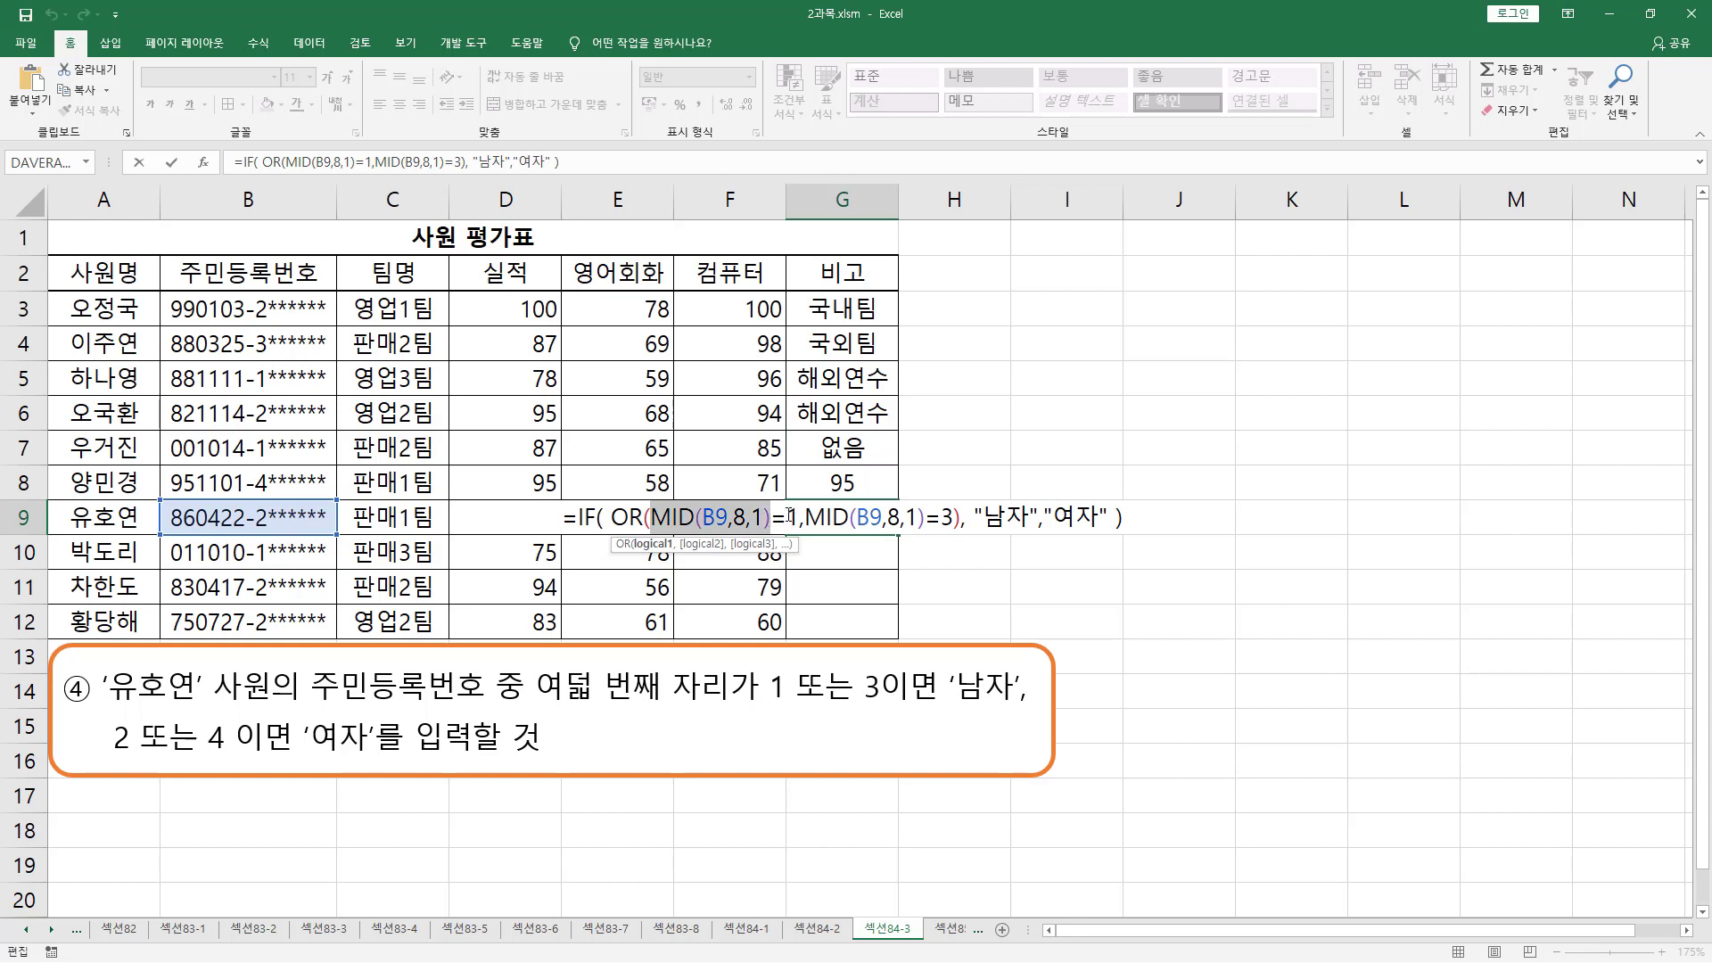
{"action": "left_click", "coordinate": [789, 517]}
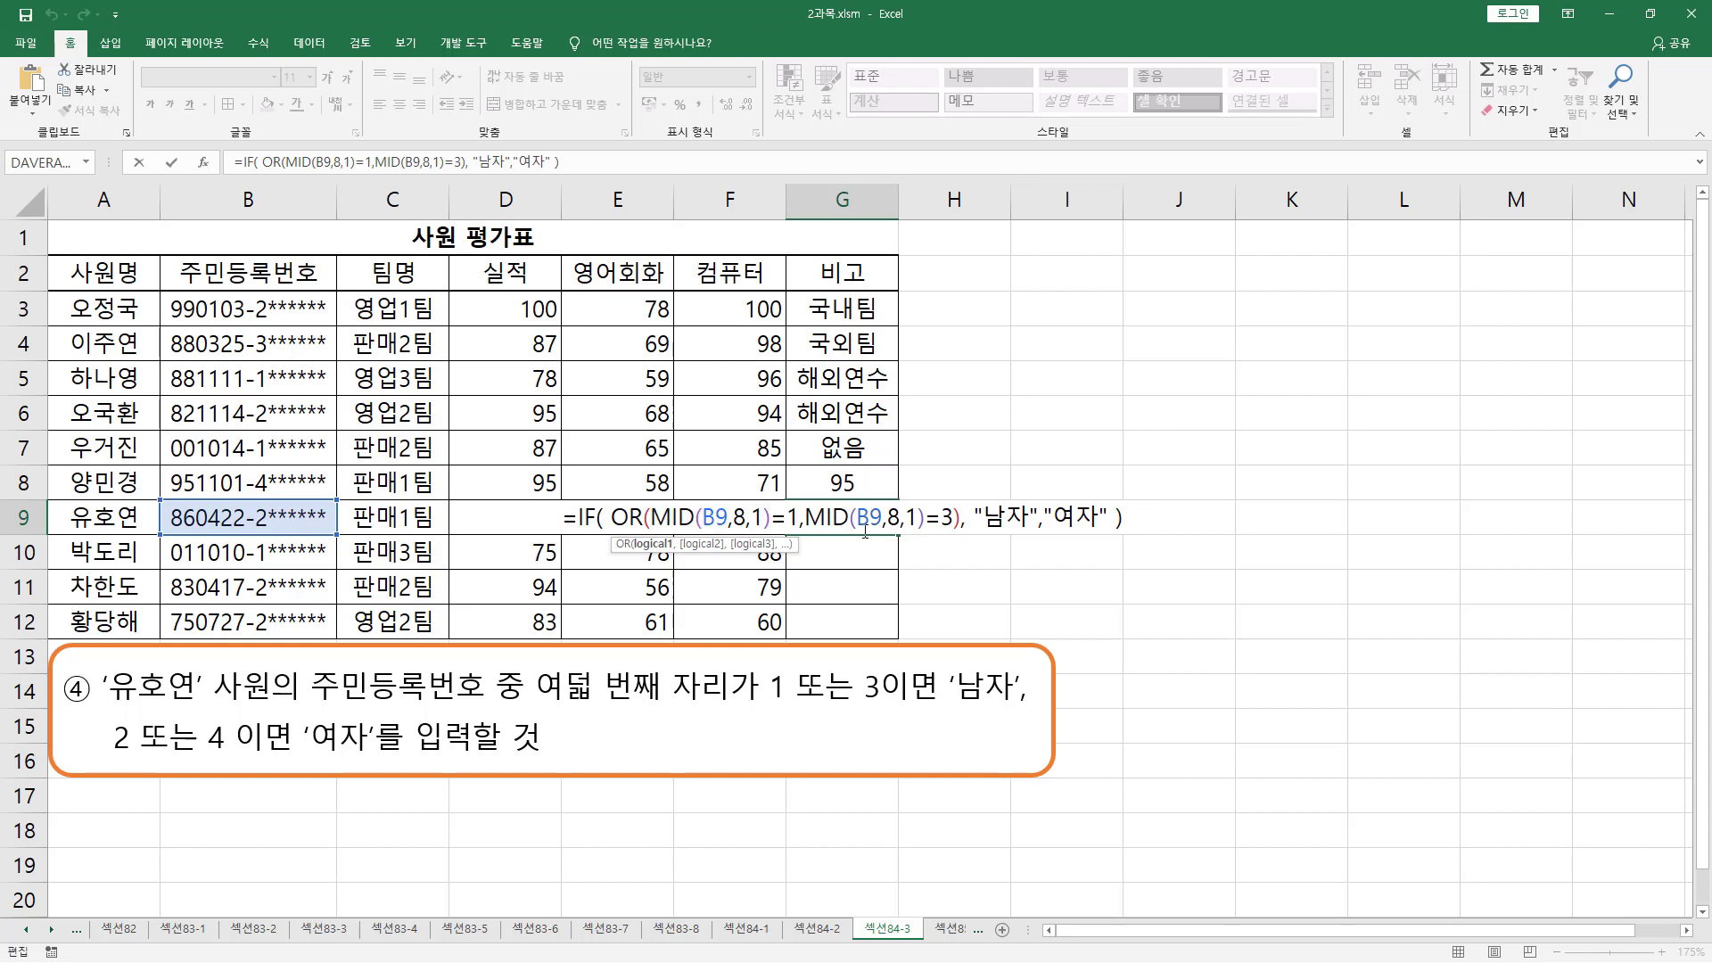
{"action": "type", "text": "\""}
{"action": "key", "text": "Right"}
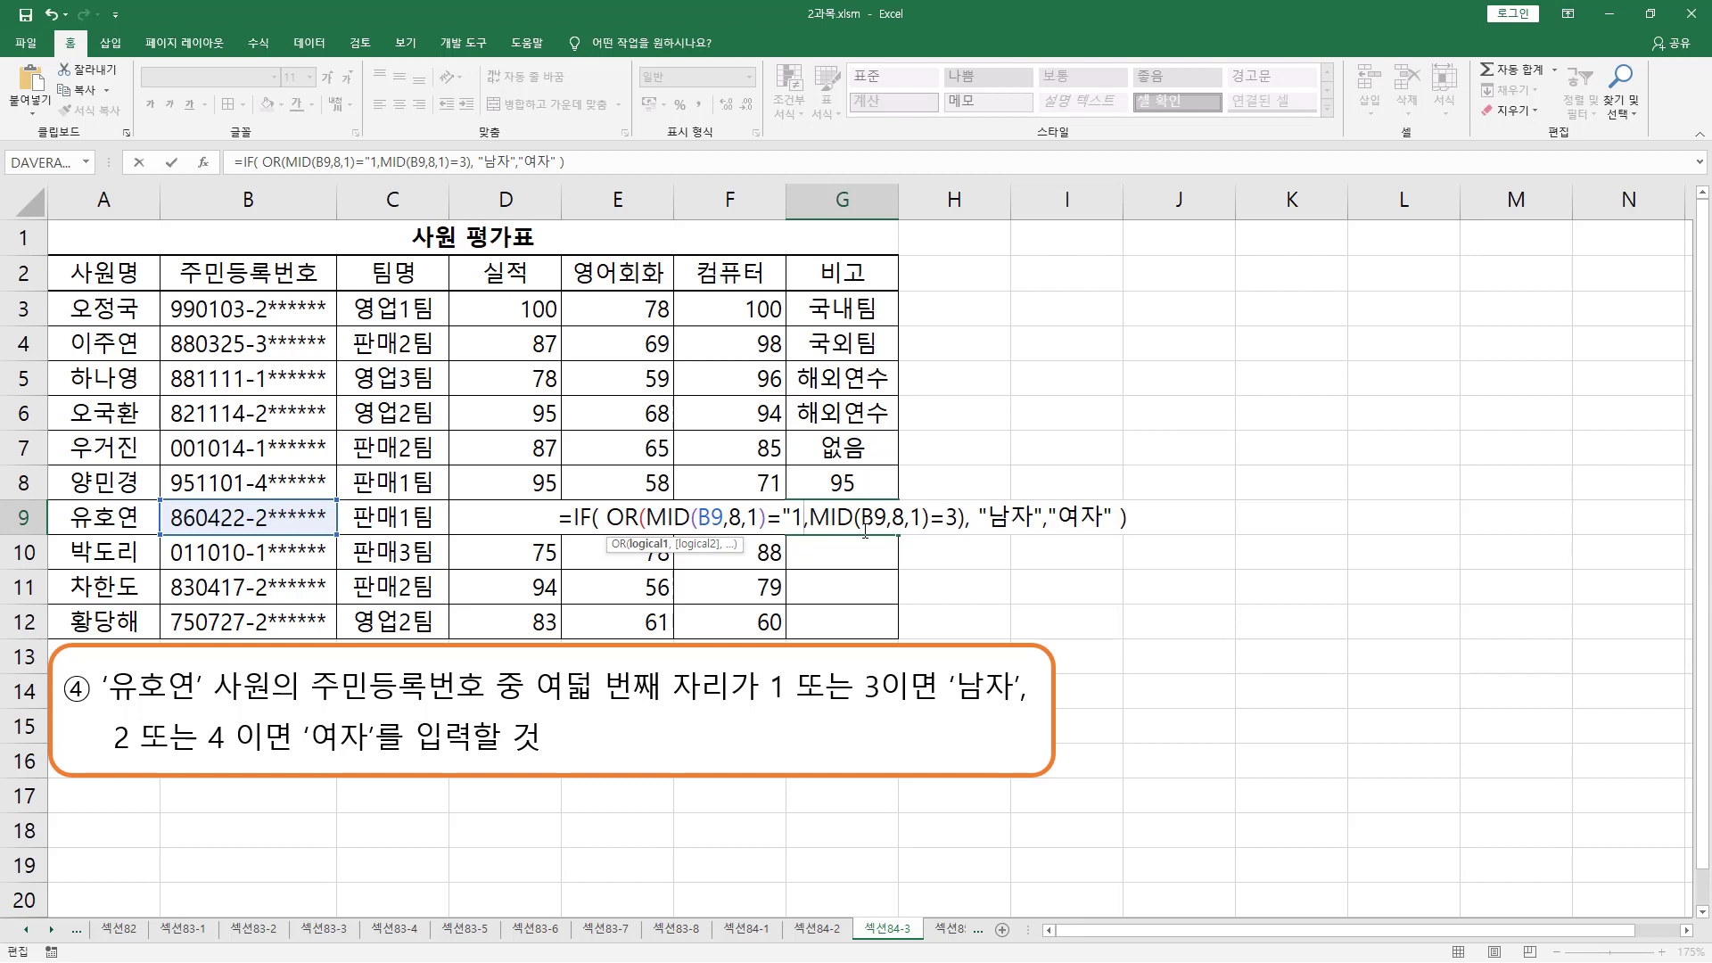
{"action": "type", "text": "\""}
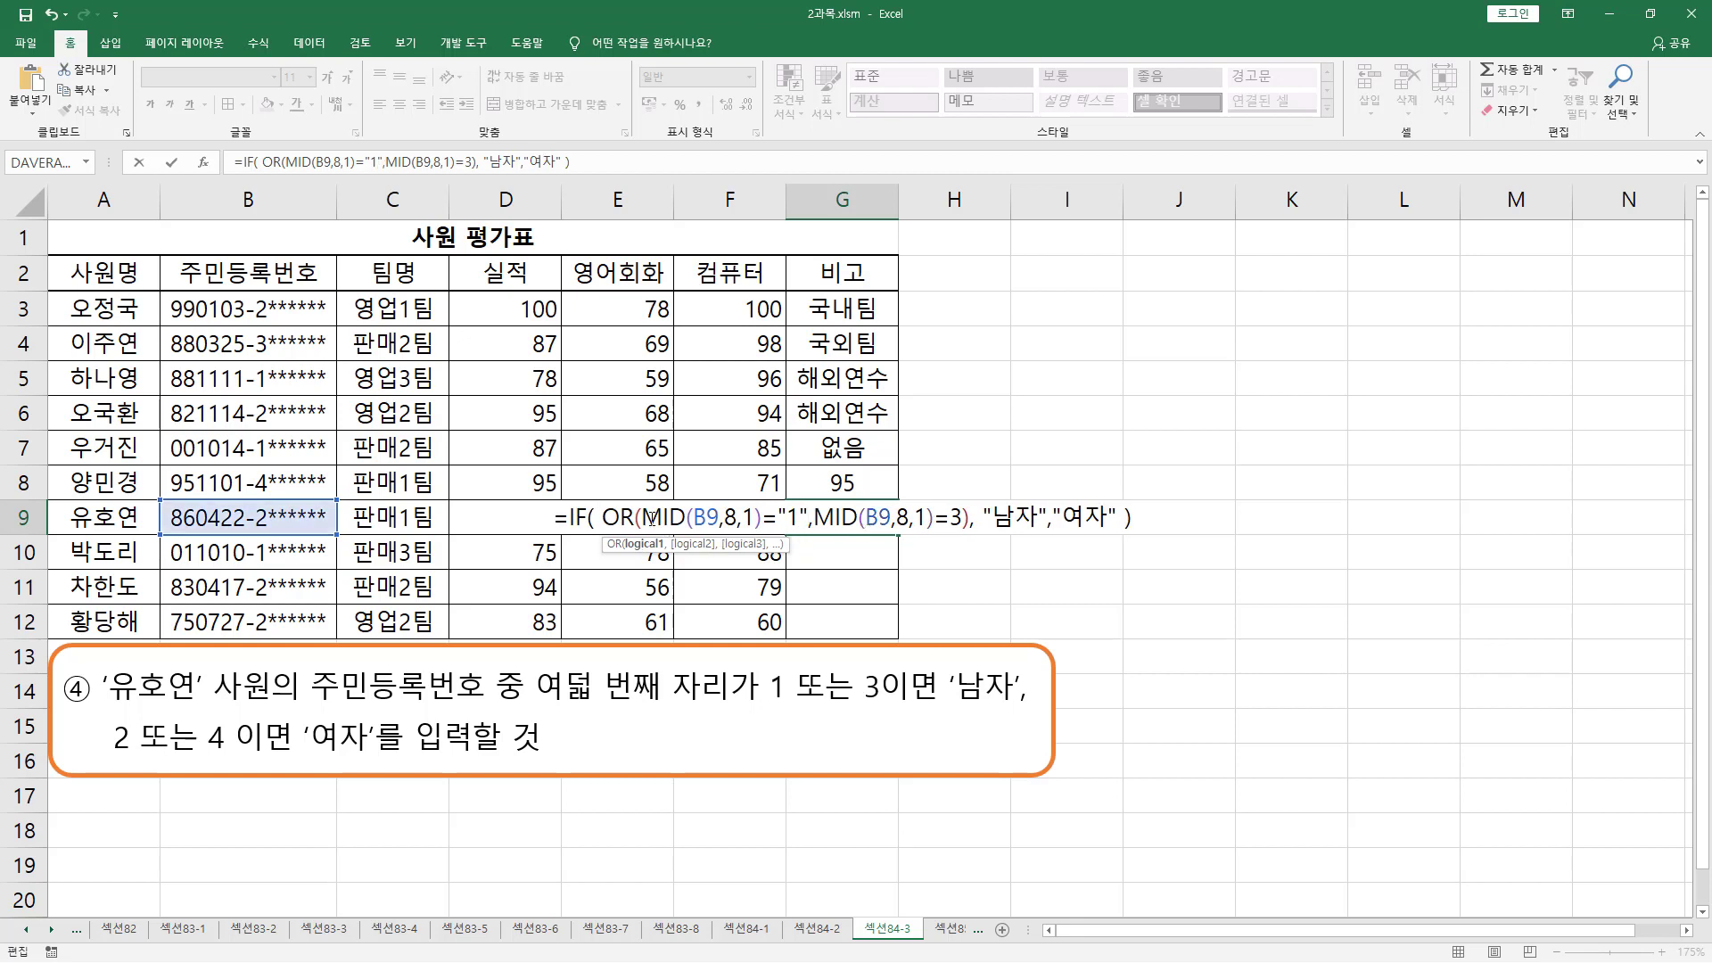
{"action": "left_click_drag", "start_coordinate": [643, 517], "coordinate": [764, 520]}
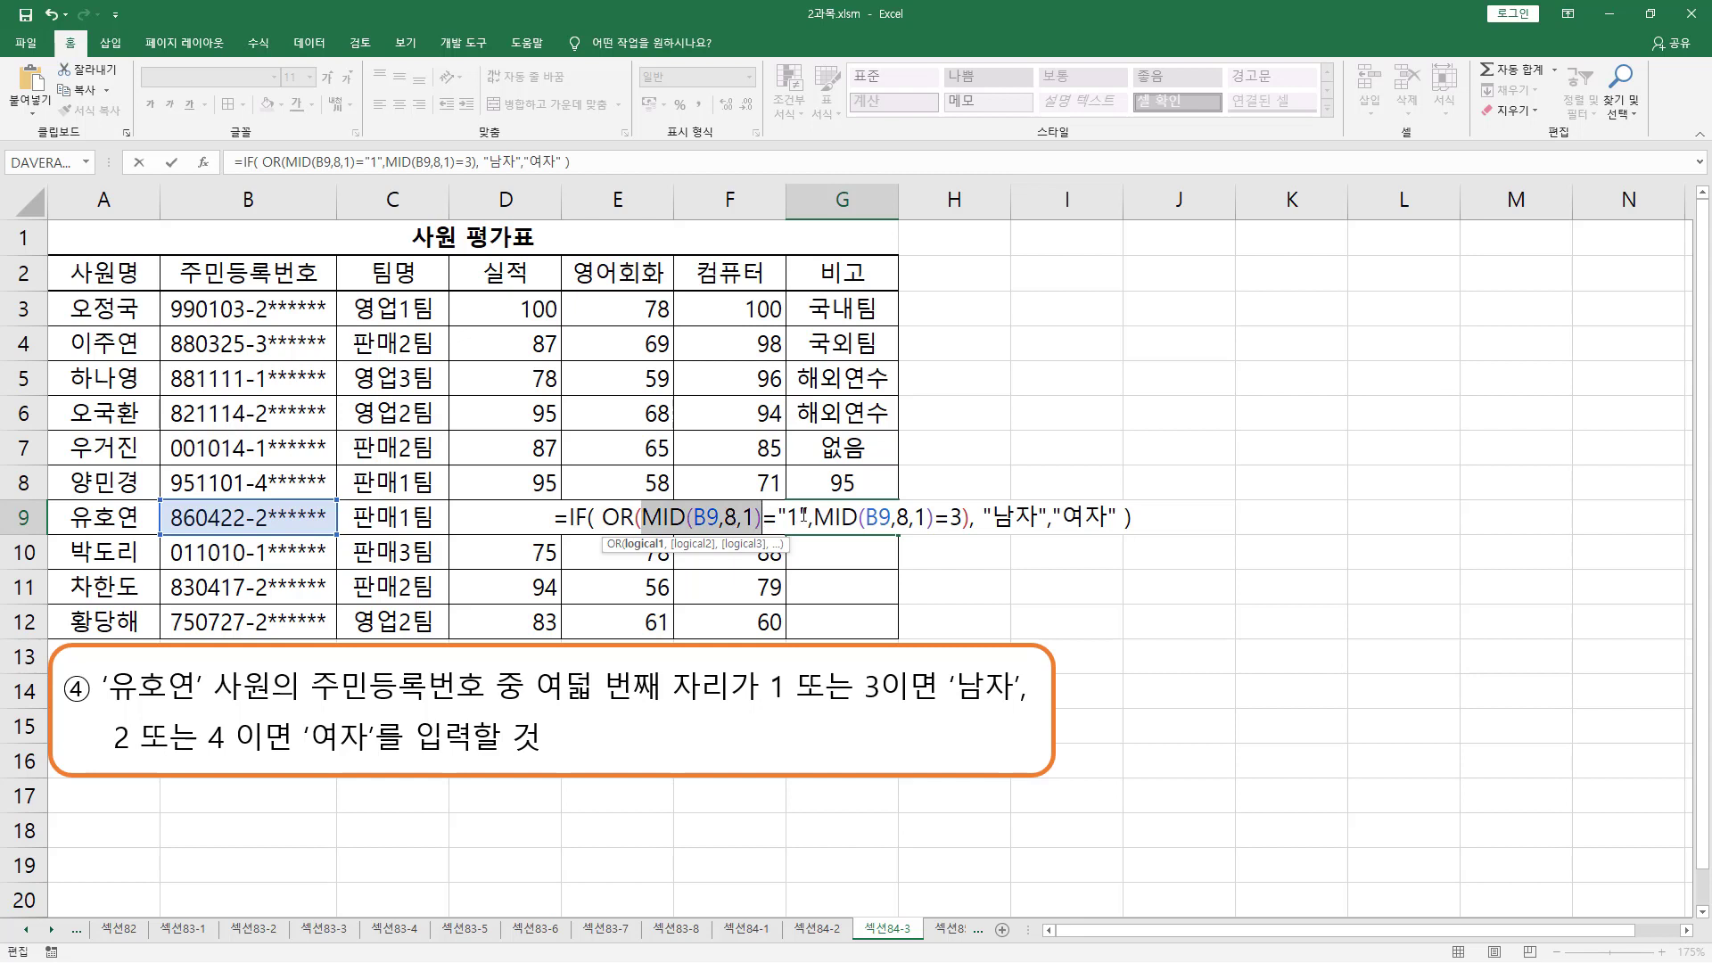
Step: Change the G9 formula's second OR condition to MID(B9,8,1)="3" and copy the formula down to G10
{"action": "left_click", "coordinate": [953, 517]}
{"action": "left_click_drag", "start_coordinate": [815, 517], "coordinate": [935, 518]}
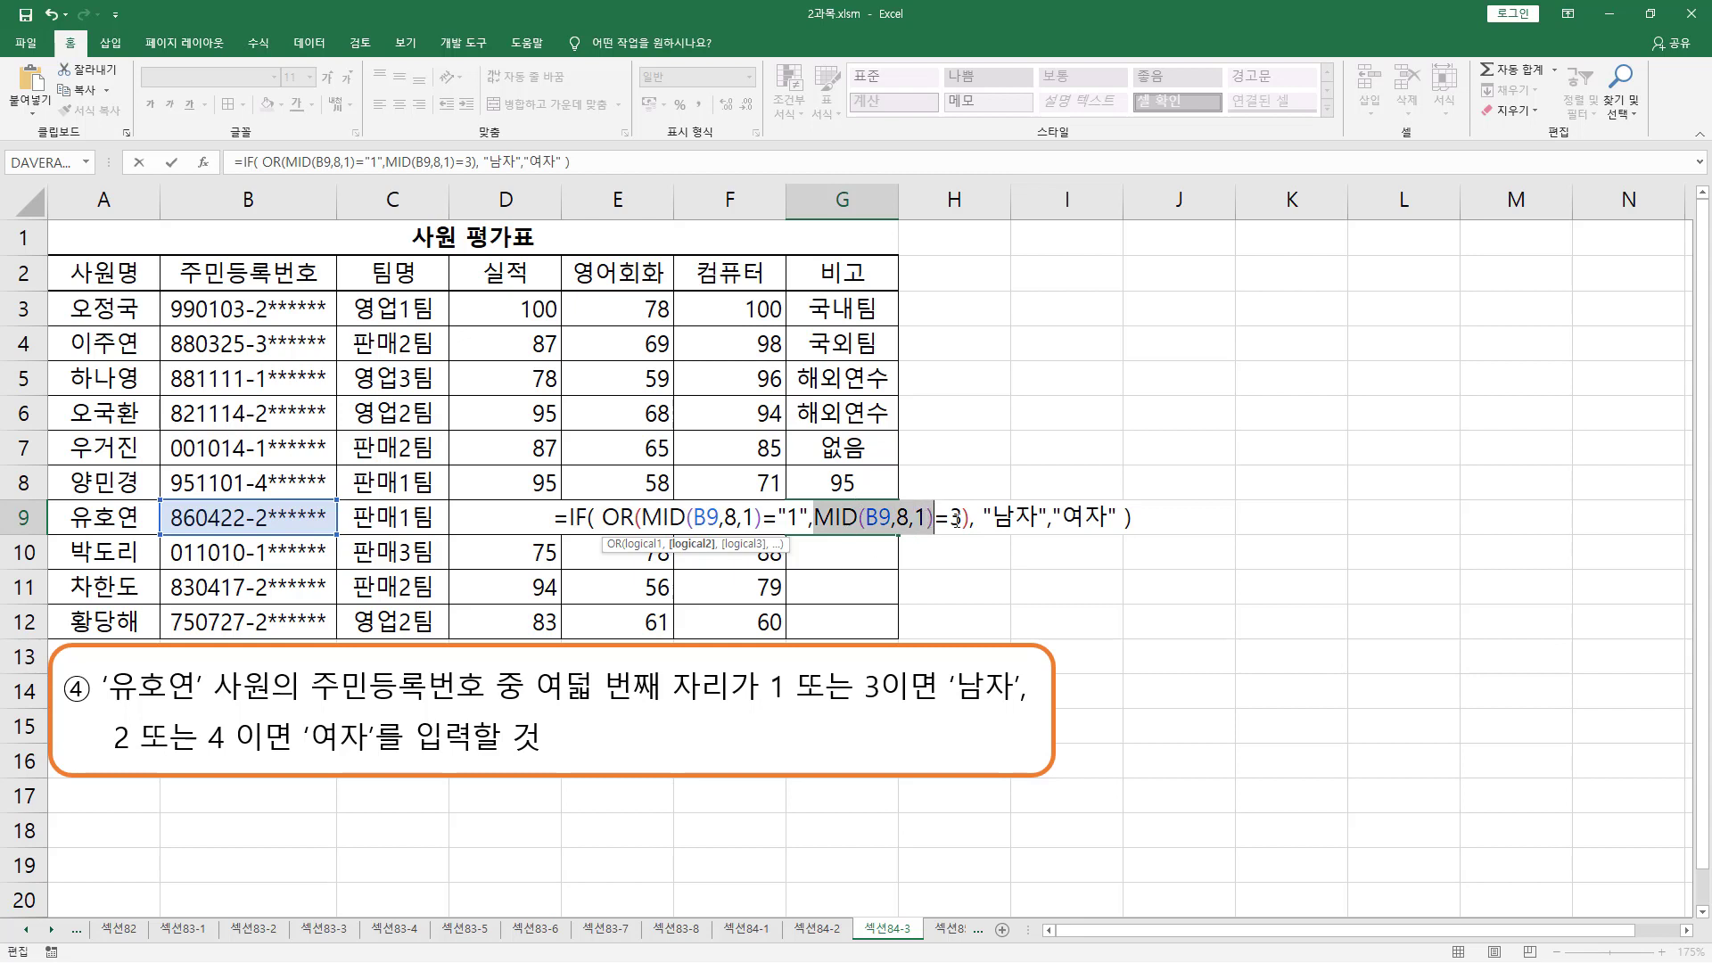
{"action": "left_click", "coordinate": [952, 519]}
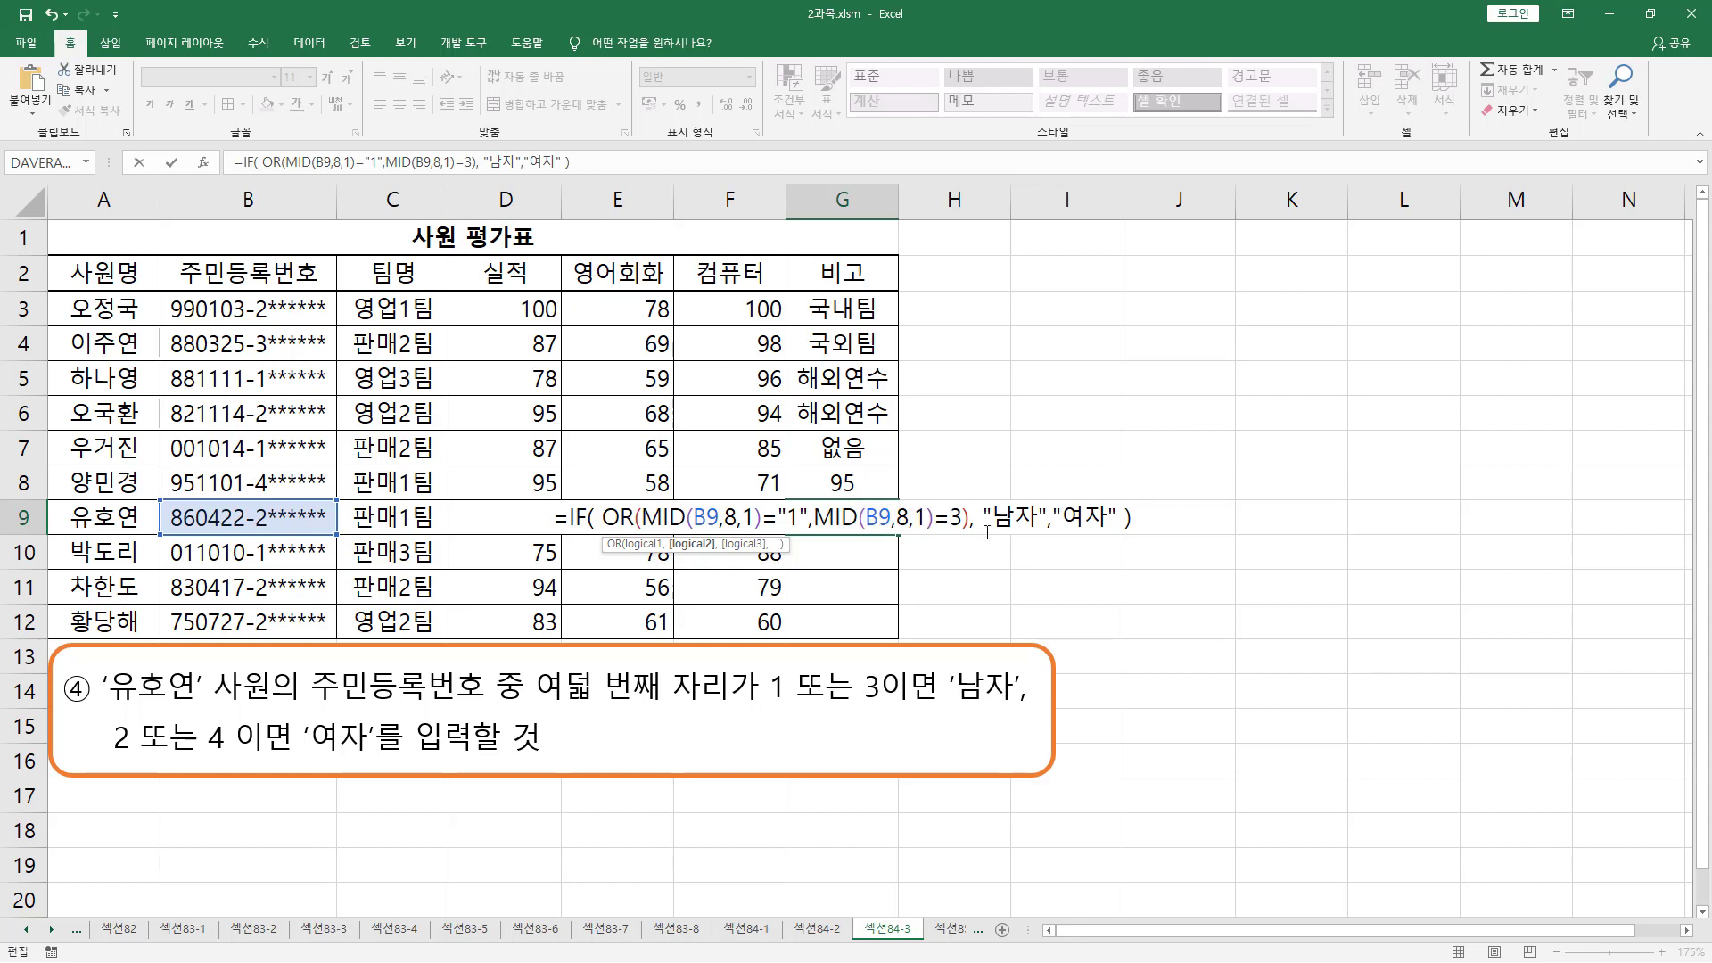
{"action": "type", "text": "\""}
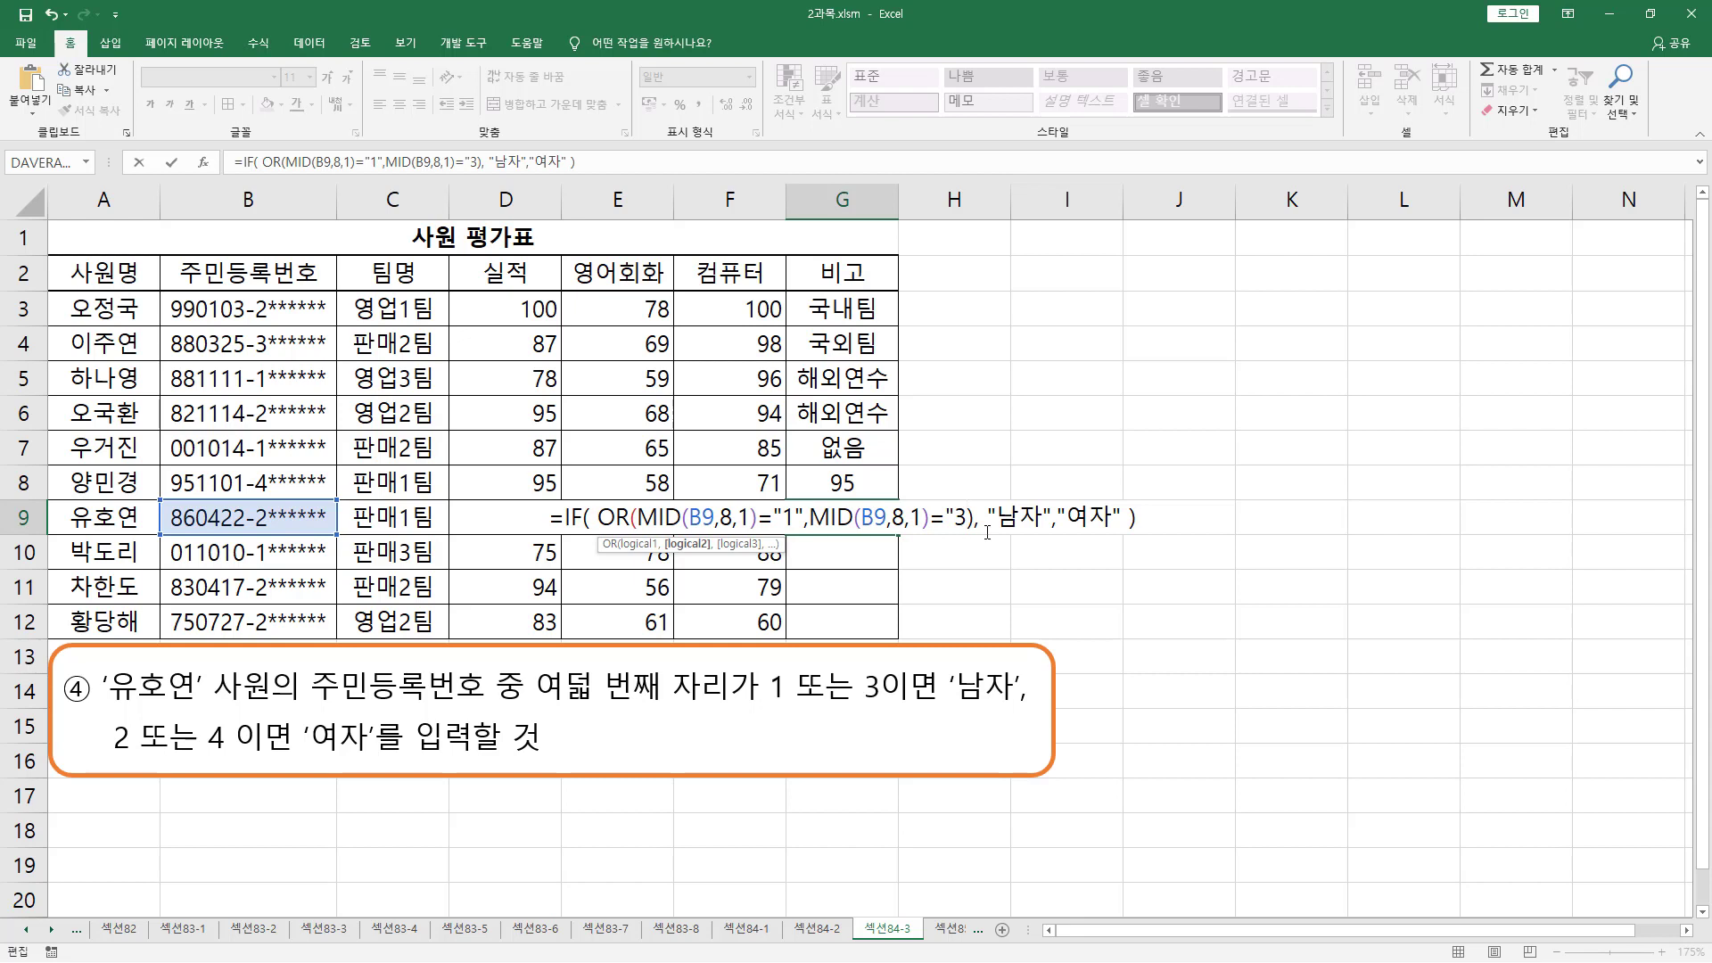
{"action": "type", "text": "\""}
{"action": "left_click_drag", "start_coordinate": [807, 517], "coordinate": [927, 517]}
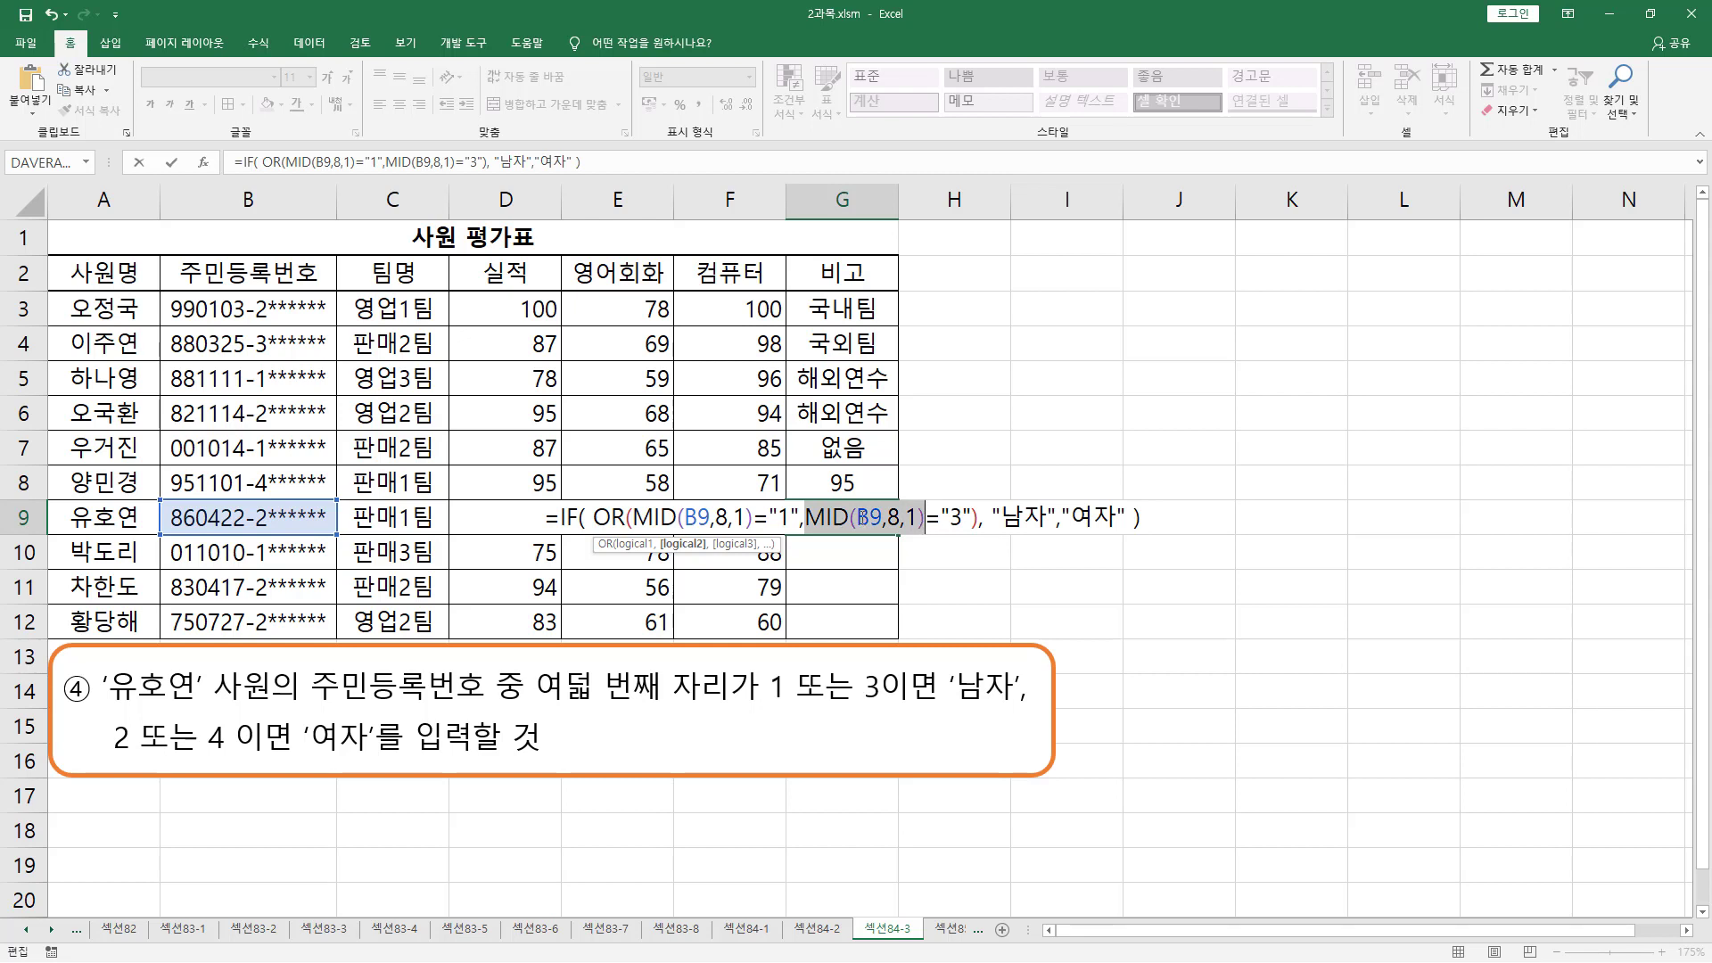
{"action": "left_click", "coordinate": [945, 517]}
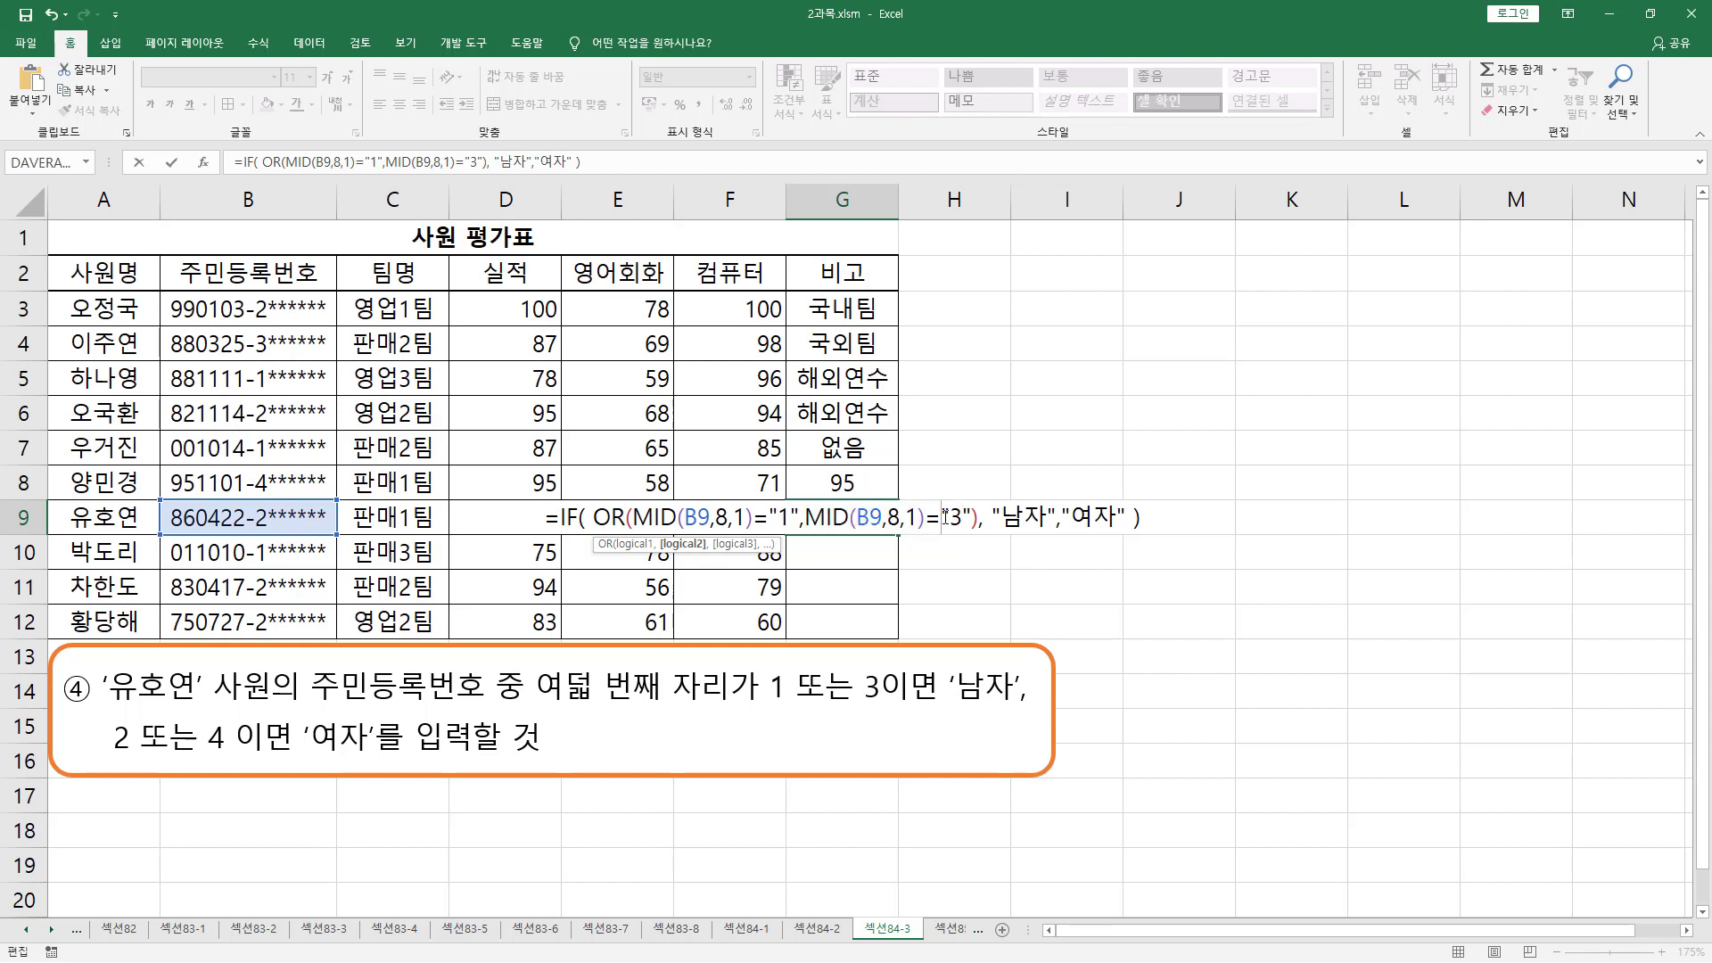
{"action": "key", "text": "Return"}
{"action": "left_click", "coordinate": [883, 516]}
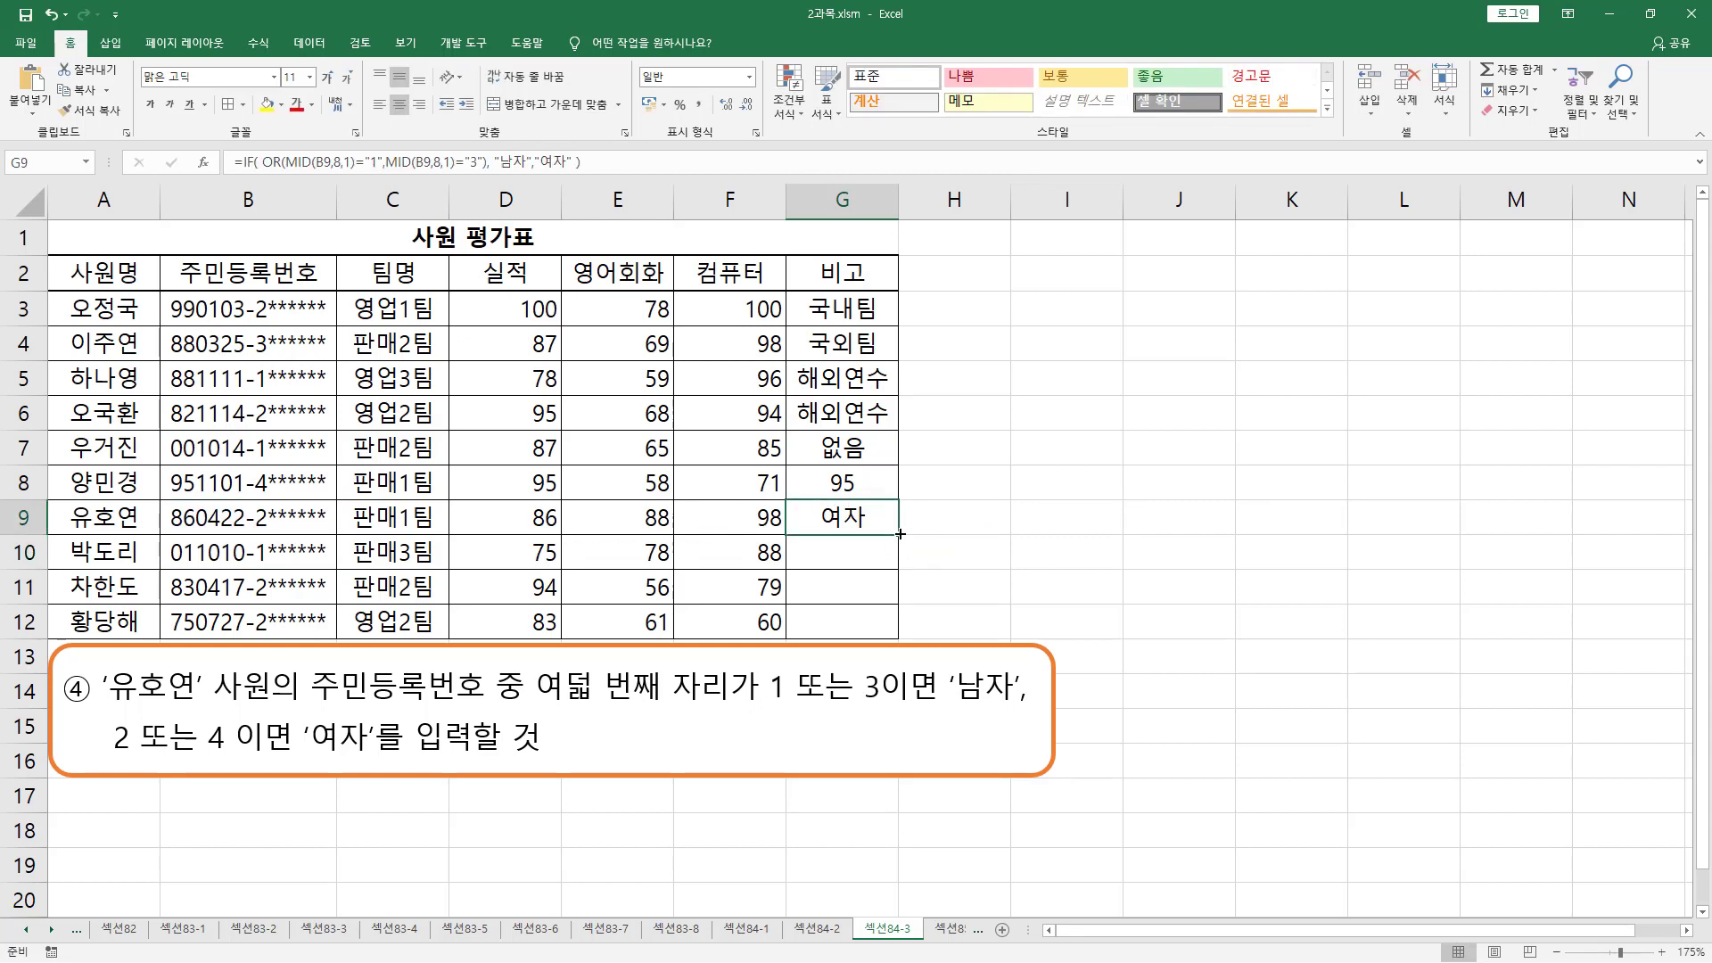
{"action": "left_click_drag", "start_coordinate": [900, 537], "coordinate": [840, 558]}
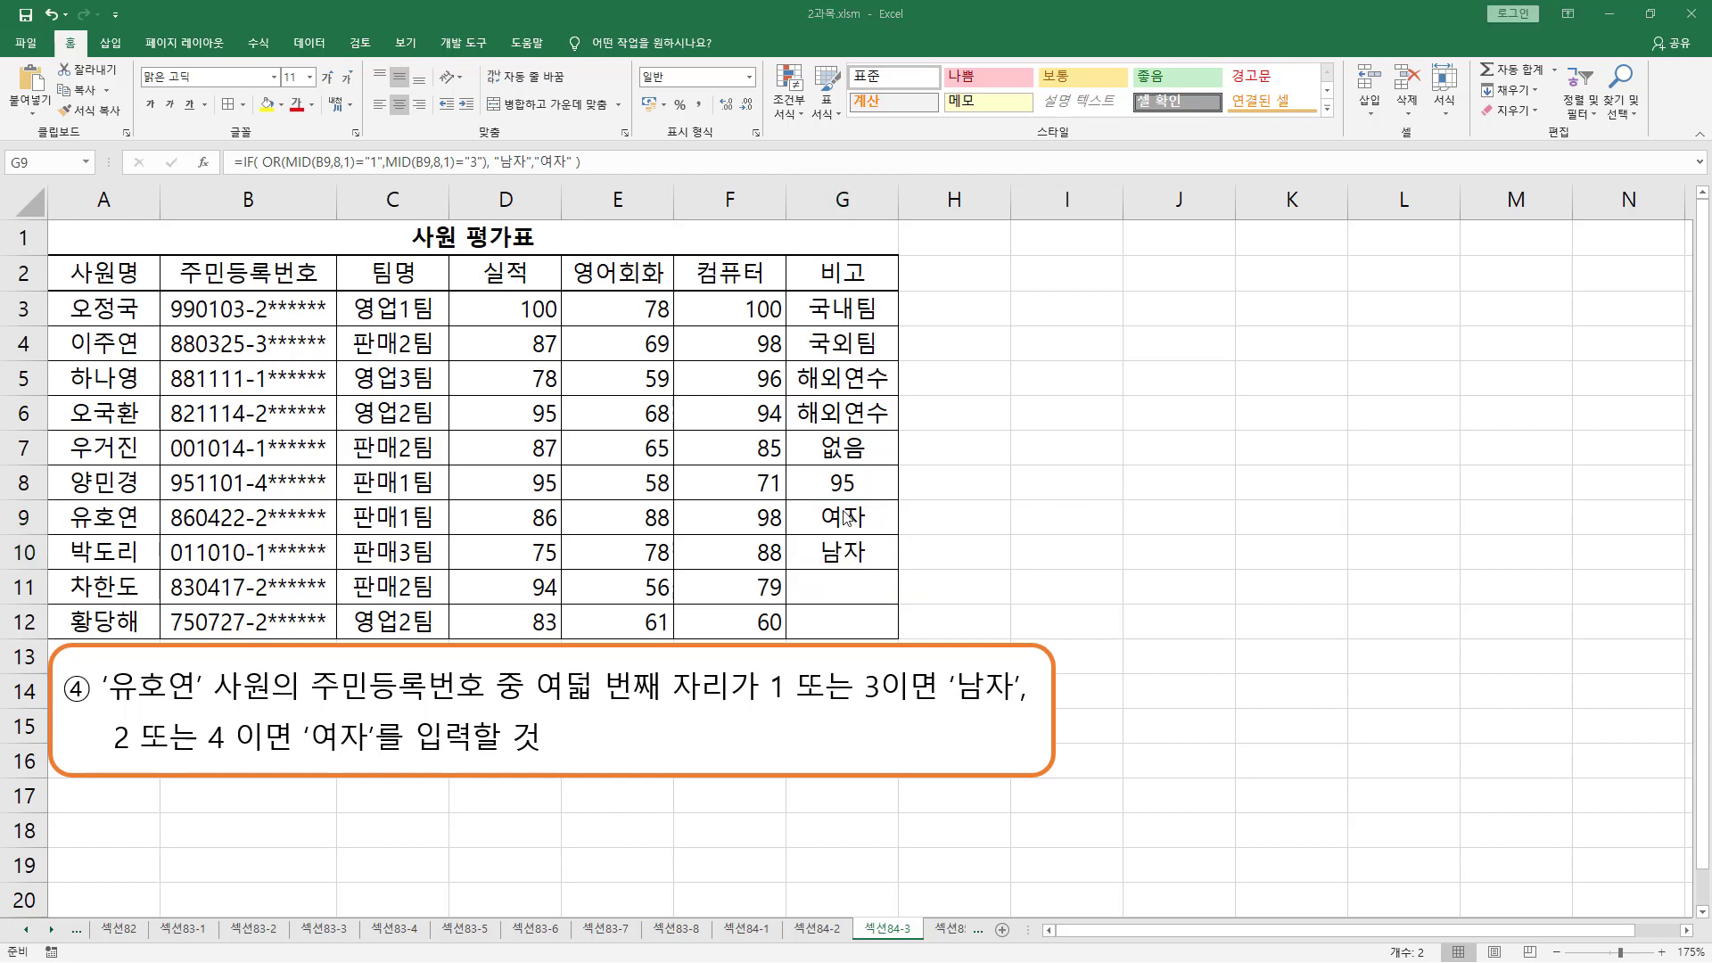
Step: Copy the G9 formula into A18 as plain text with a leading apostrophe
{"action": "left_click", "coordinate": [807, 505]}
{"action": "double_click", "coordinate": [819, 522]}
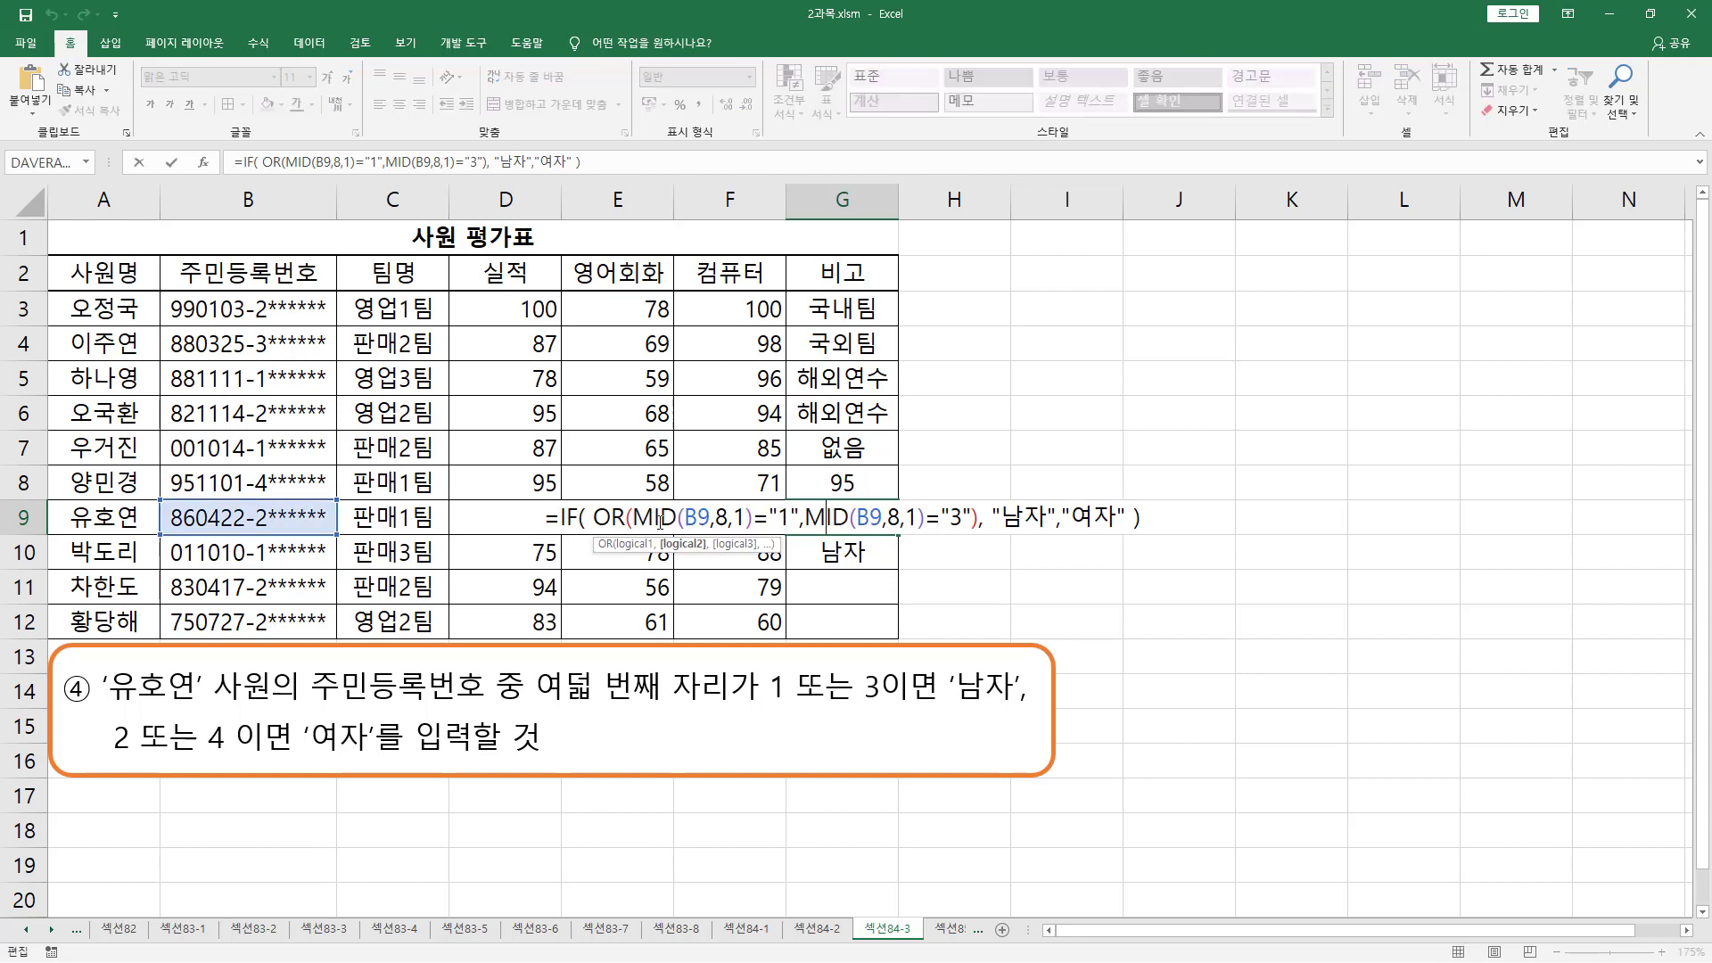
{"action": "left_click", "coordinate": [127, 830]}
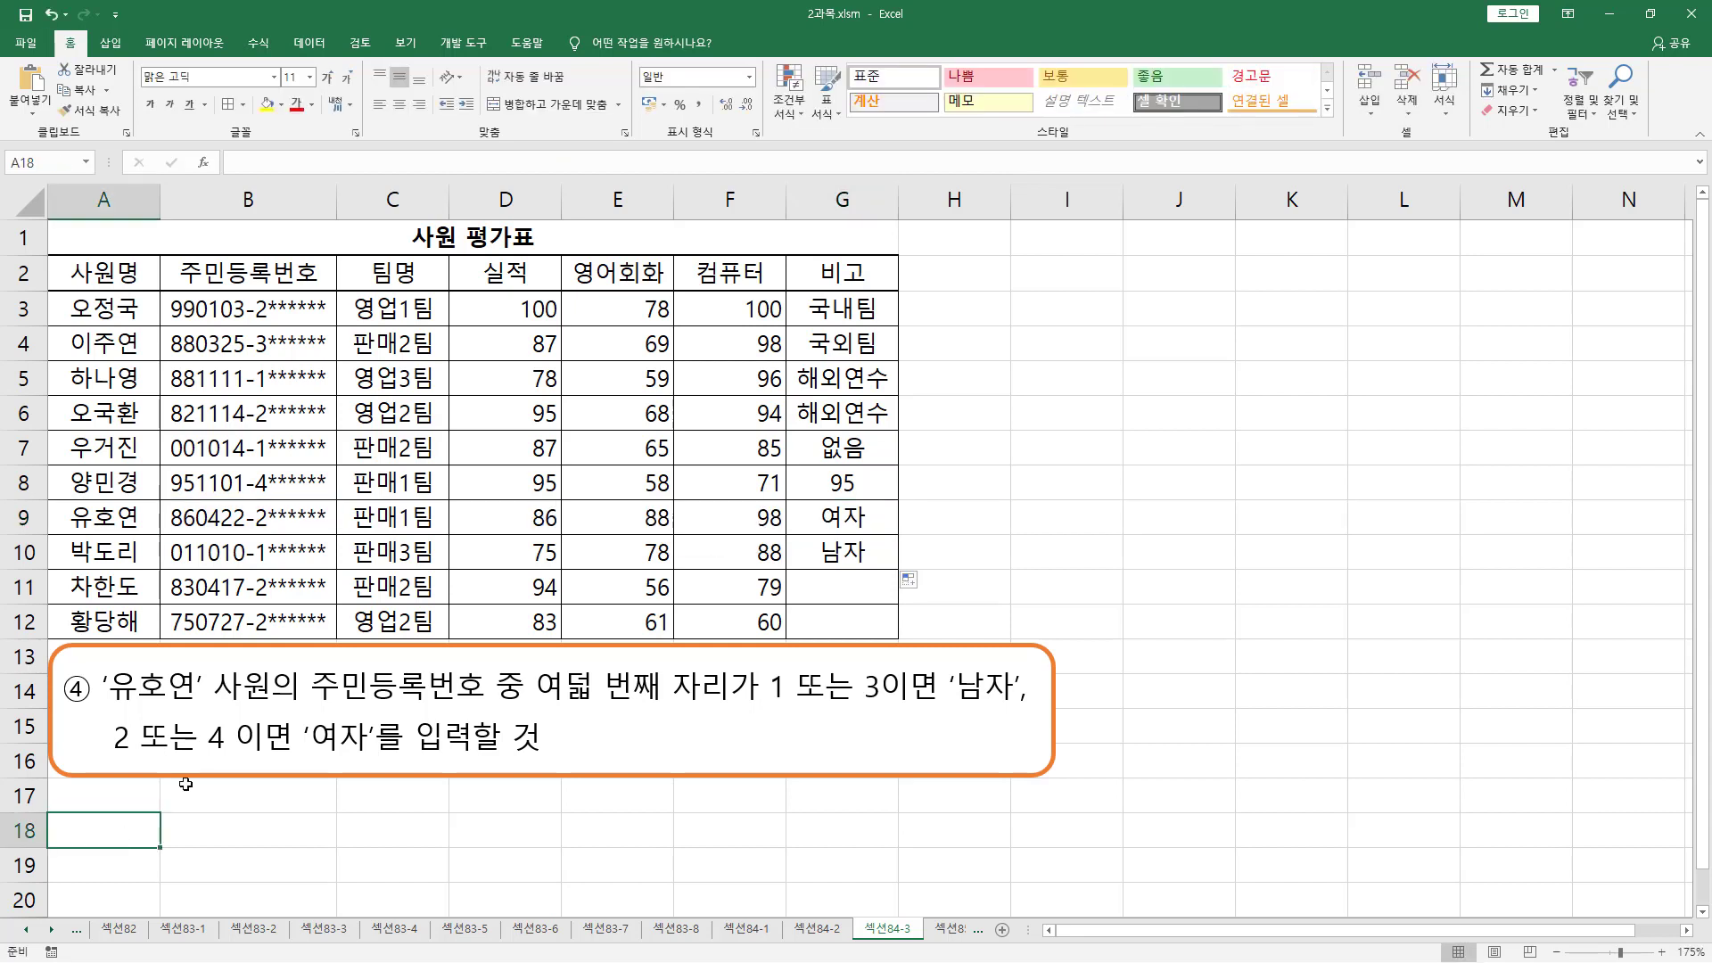
{"action": "type", "text": "'"}
{"action": "type", "text": "=IF( OR(MID(B9,8,1)=\"1\",MID(B9,8,1)=\"3\"), \"남자\",\"여자\" )"}
{"action": "key", "text": "Return"}
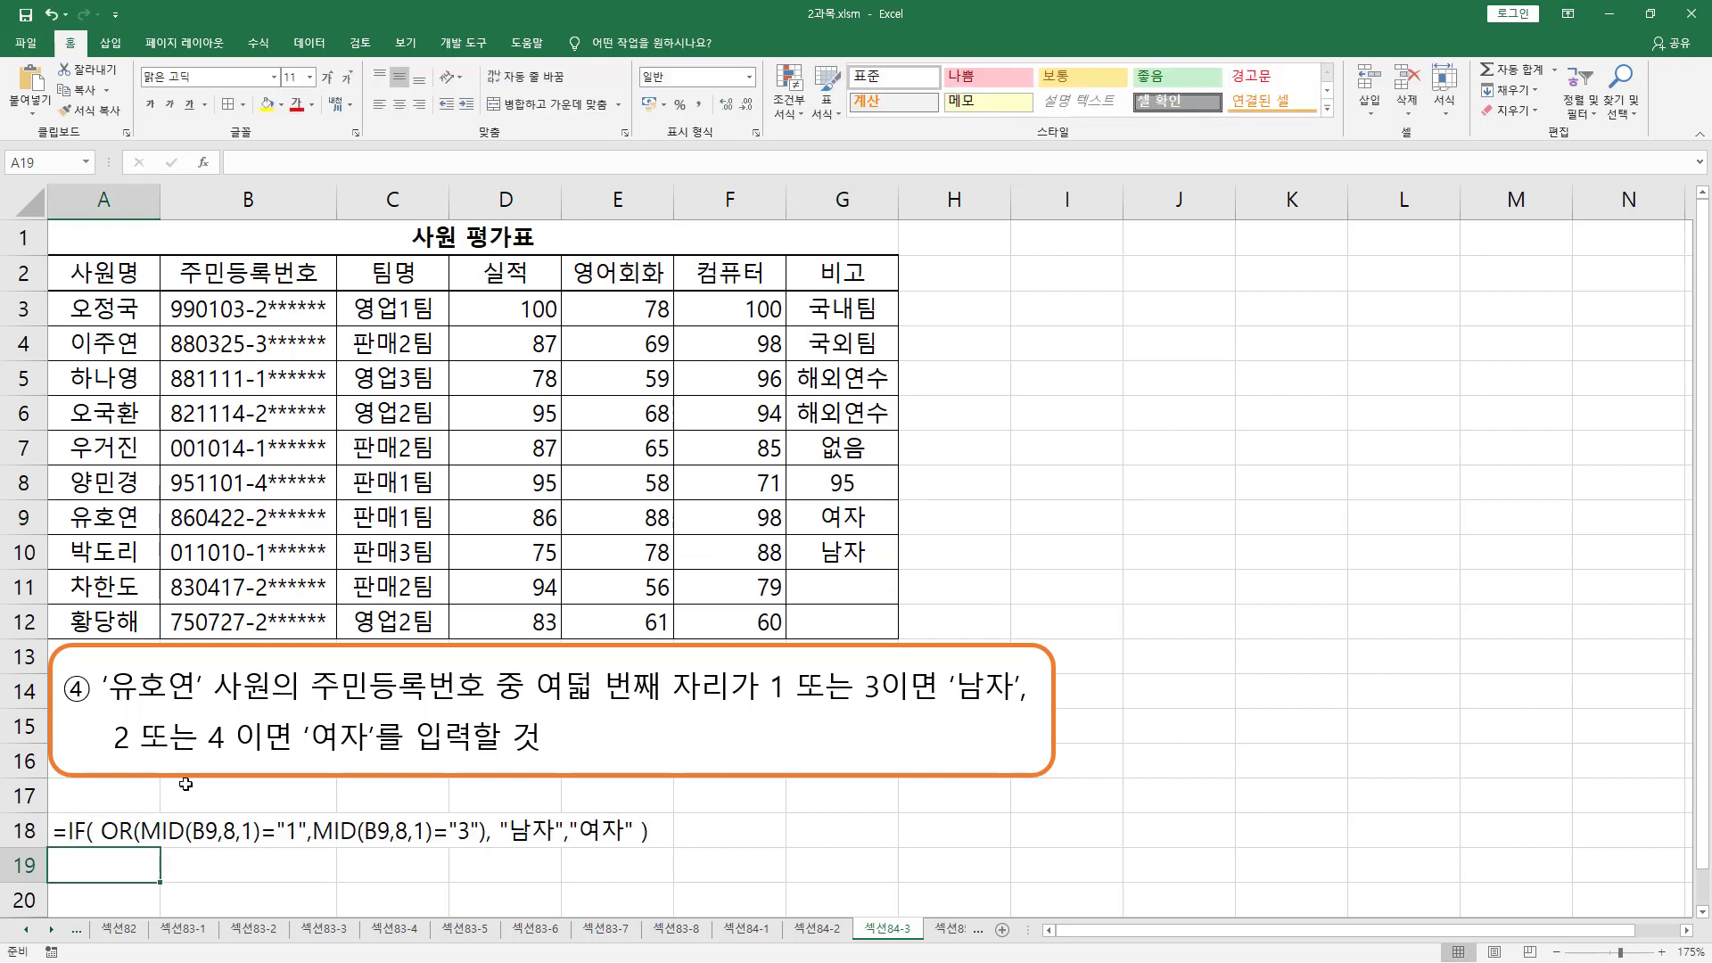
Step: Review the formula text in A18: the IF, its OR test, the quoted 1 and 3, and the two result texts
{"action": "mouse_move", "coordinate": [61, 812]}
{"action": "left_mouse_down"}
{"action": "mouse_move", "coordinate": [83, 857]}
{"action": "mouse_move", "coordinate": [486, 856]}
{"action": "left_mouse_up"}
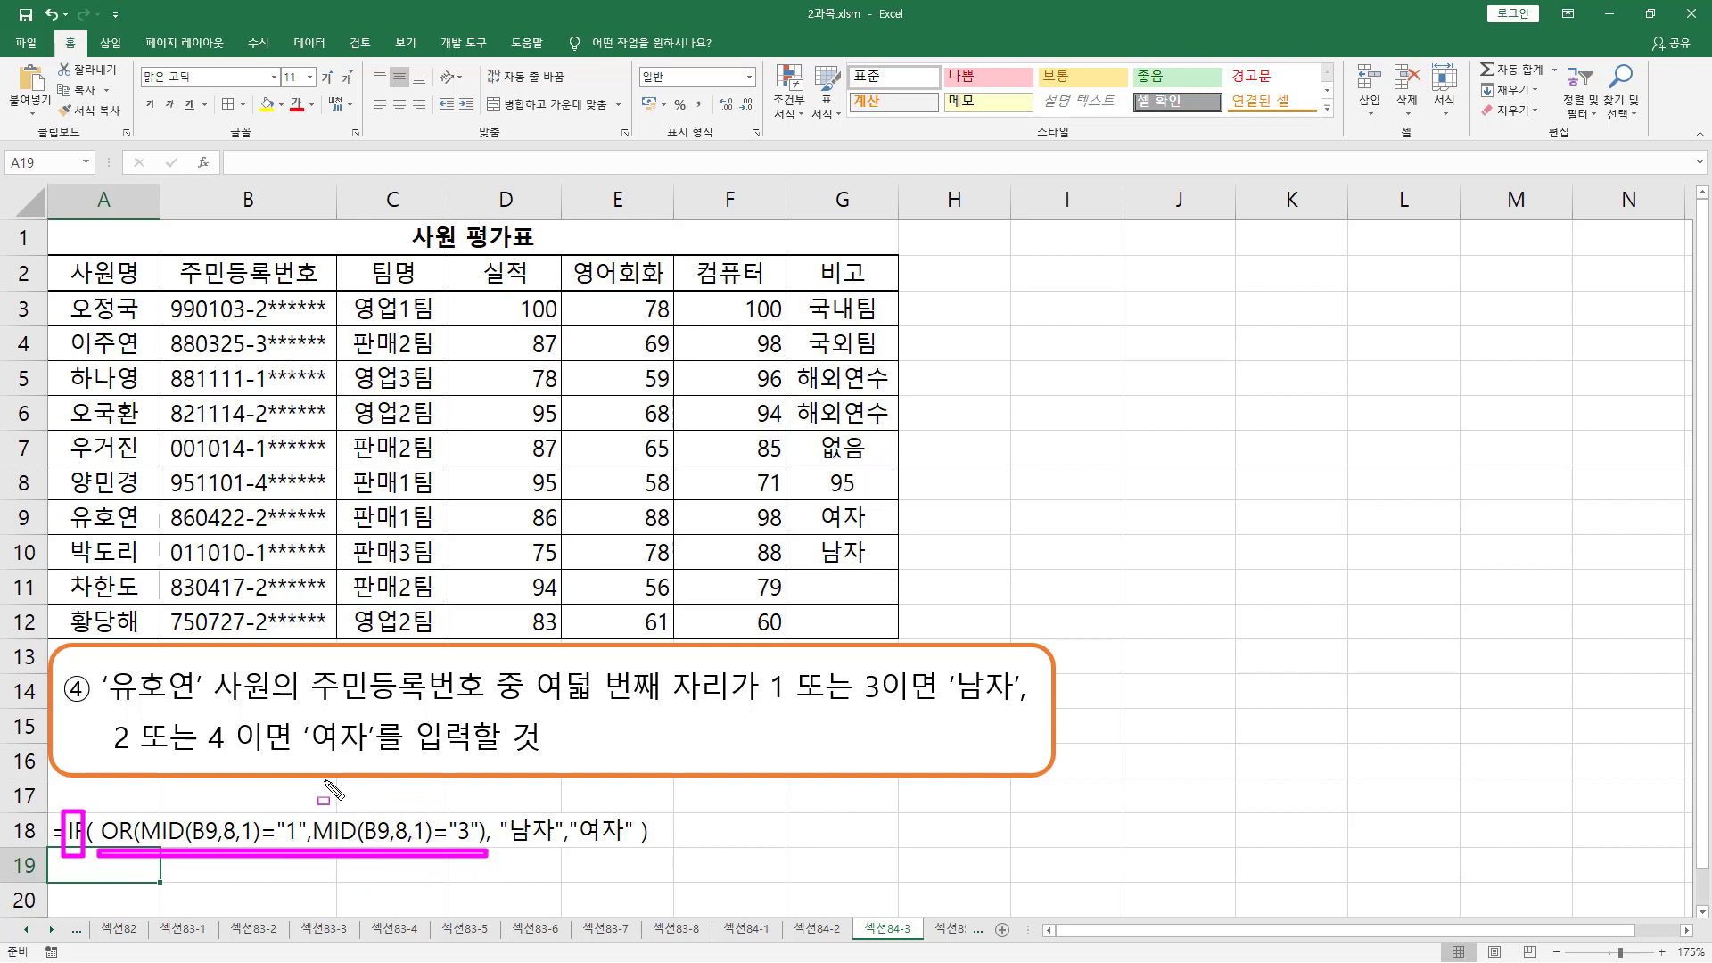
{"action": "left_click_drag", "start_coordinate": [499, 802], "coordinate": [566, 869]}
{"action": "left_click_drag", "start_coordinate": [568, 802], "coordinate": [635, 866]}
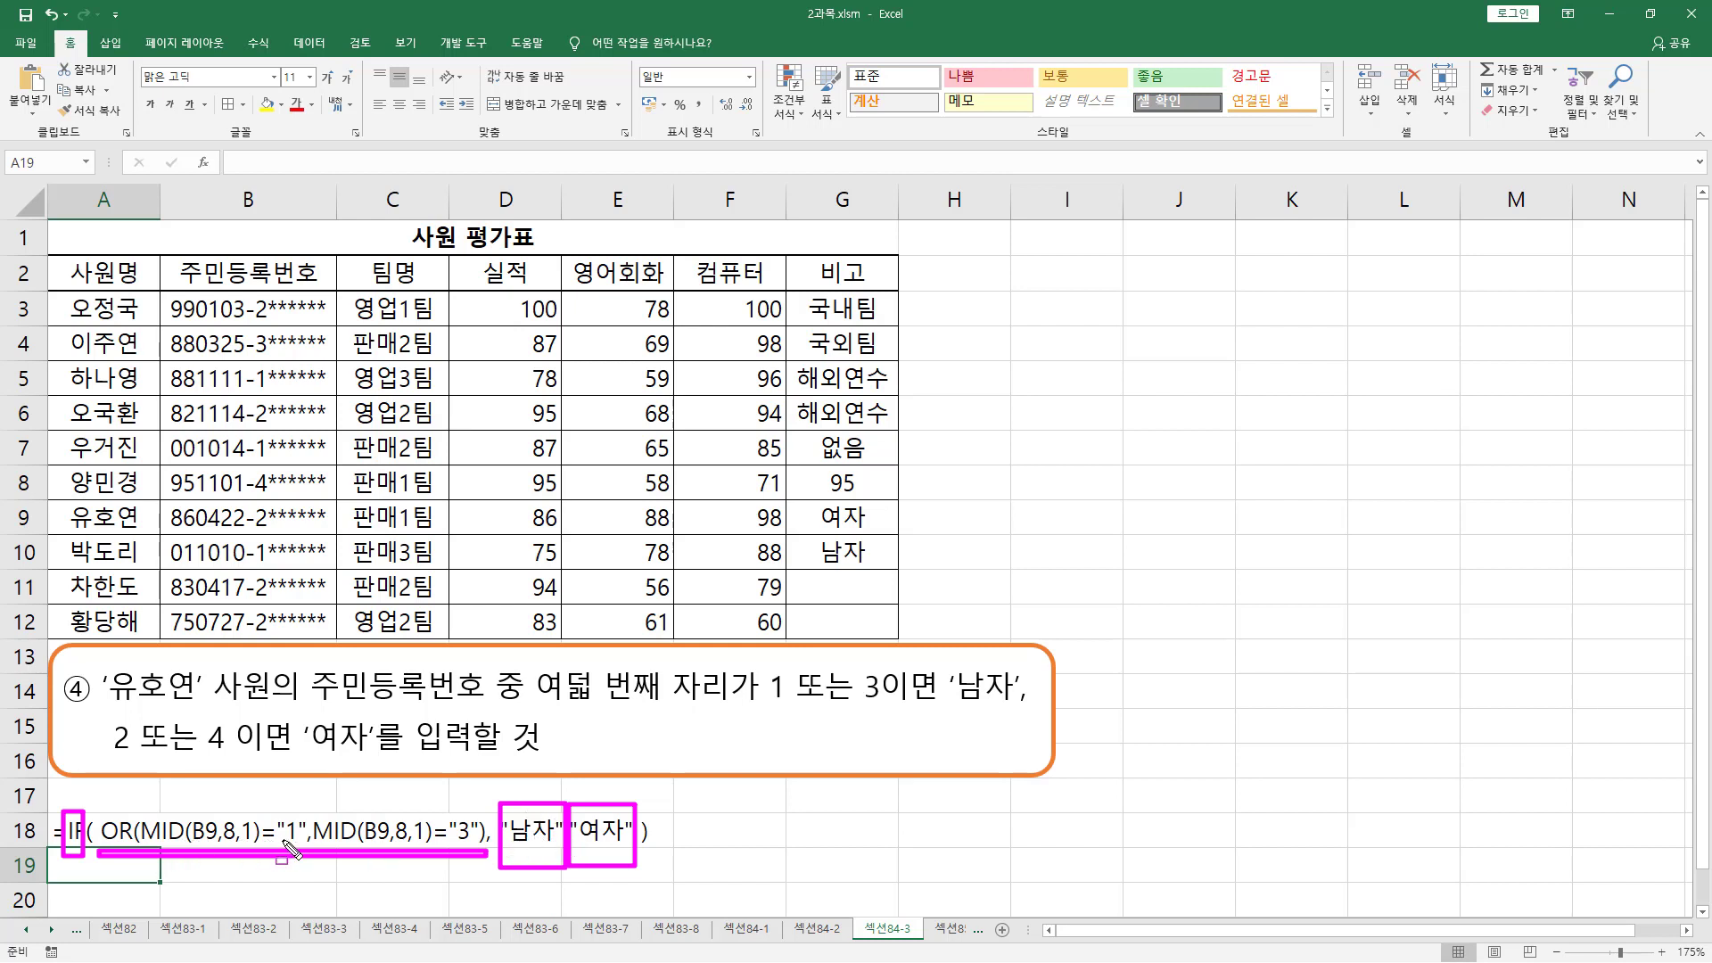
{"action": "left_click_drag", "start_coordinate": [285, 841], "coordinate": [300, 841]}
{"action": "left_click_drag", "start_coordinate": [451, 841], "coordinate": [474, 842]}
{"action": "left_click_drag", "start_coordinate": [94, 802], "coordinate": [132, 844]}
{"action": "left_click_drag", "start_coordinate": [270, 807], "coordinate": [310, 847]}
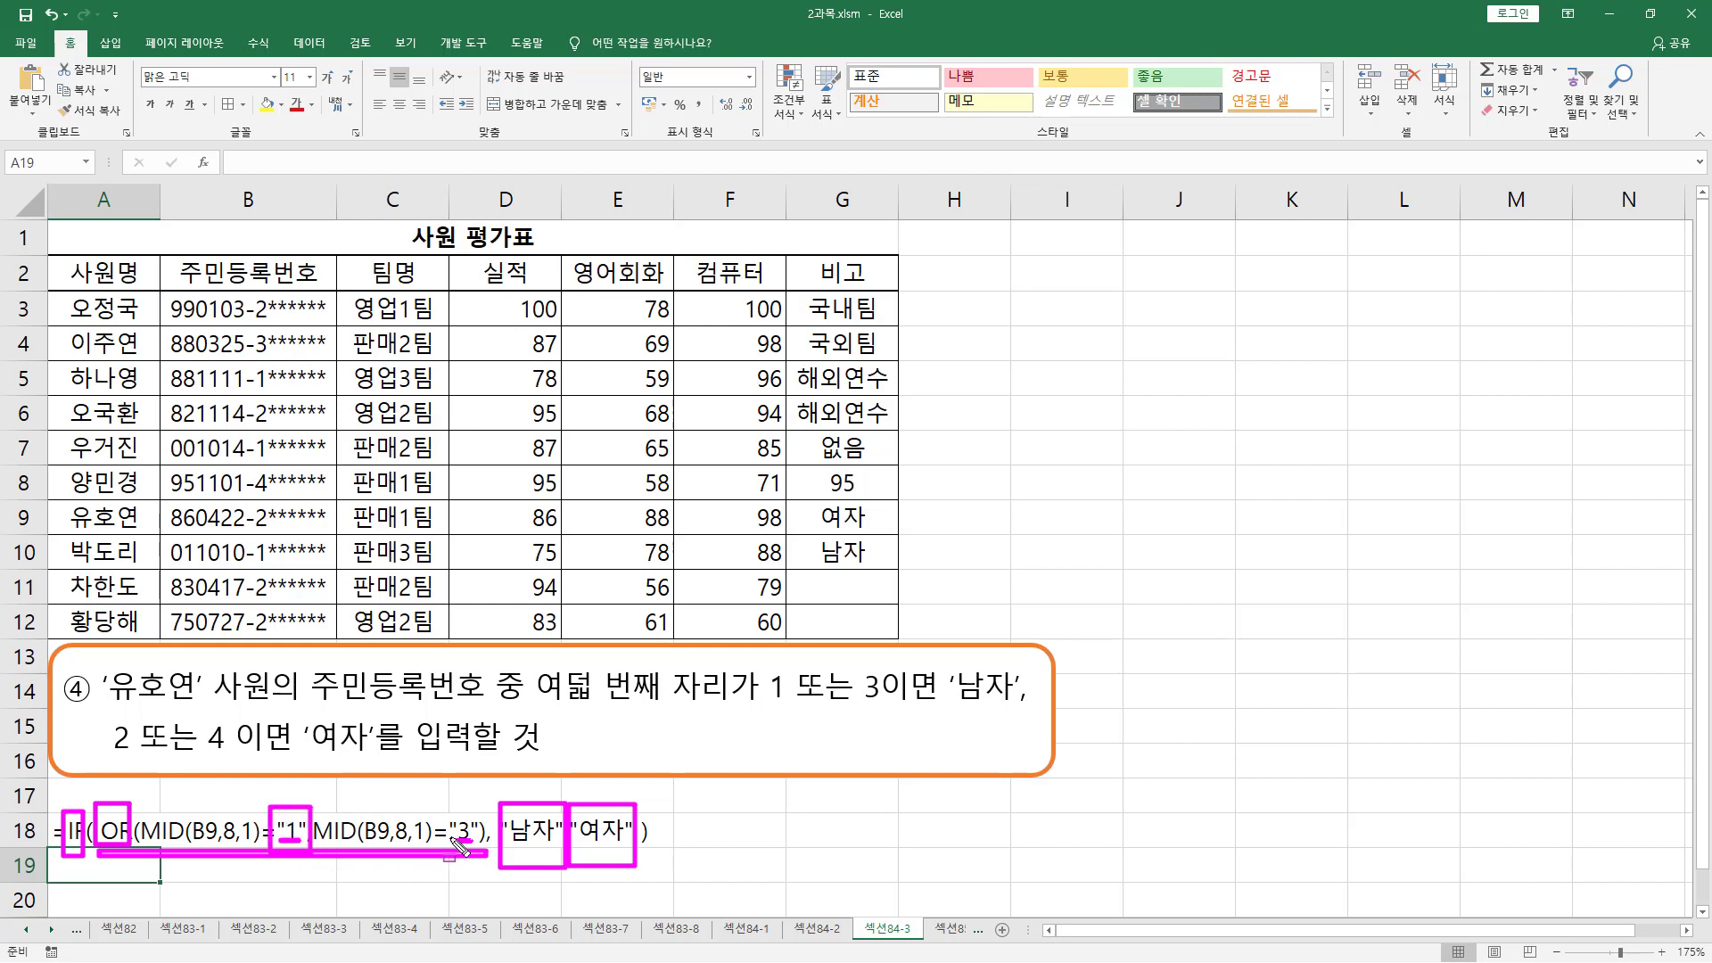
{"action": "left_click_drag", "start_coordinate": [442, 803], "coordinate": [484, 850]}
{"action": "key", "text": "Escape"}
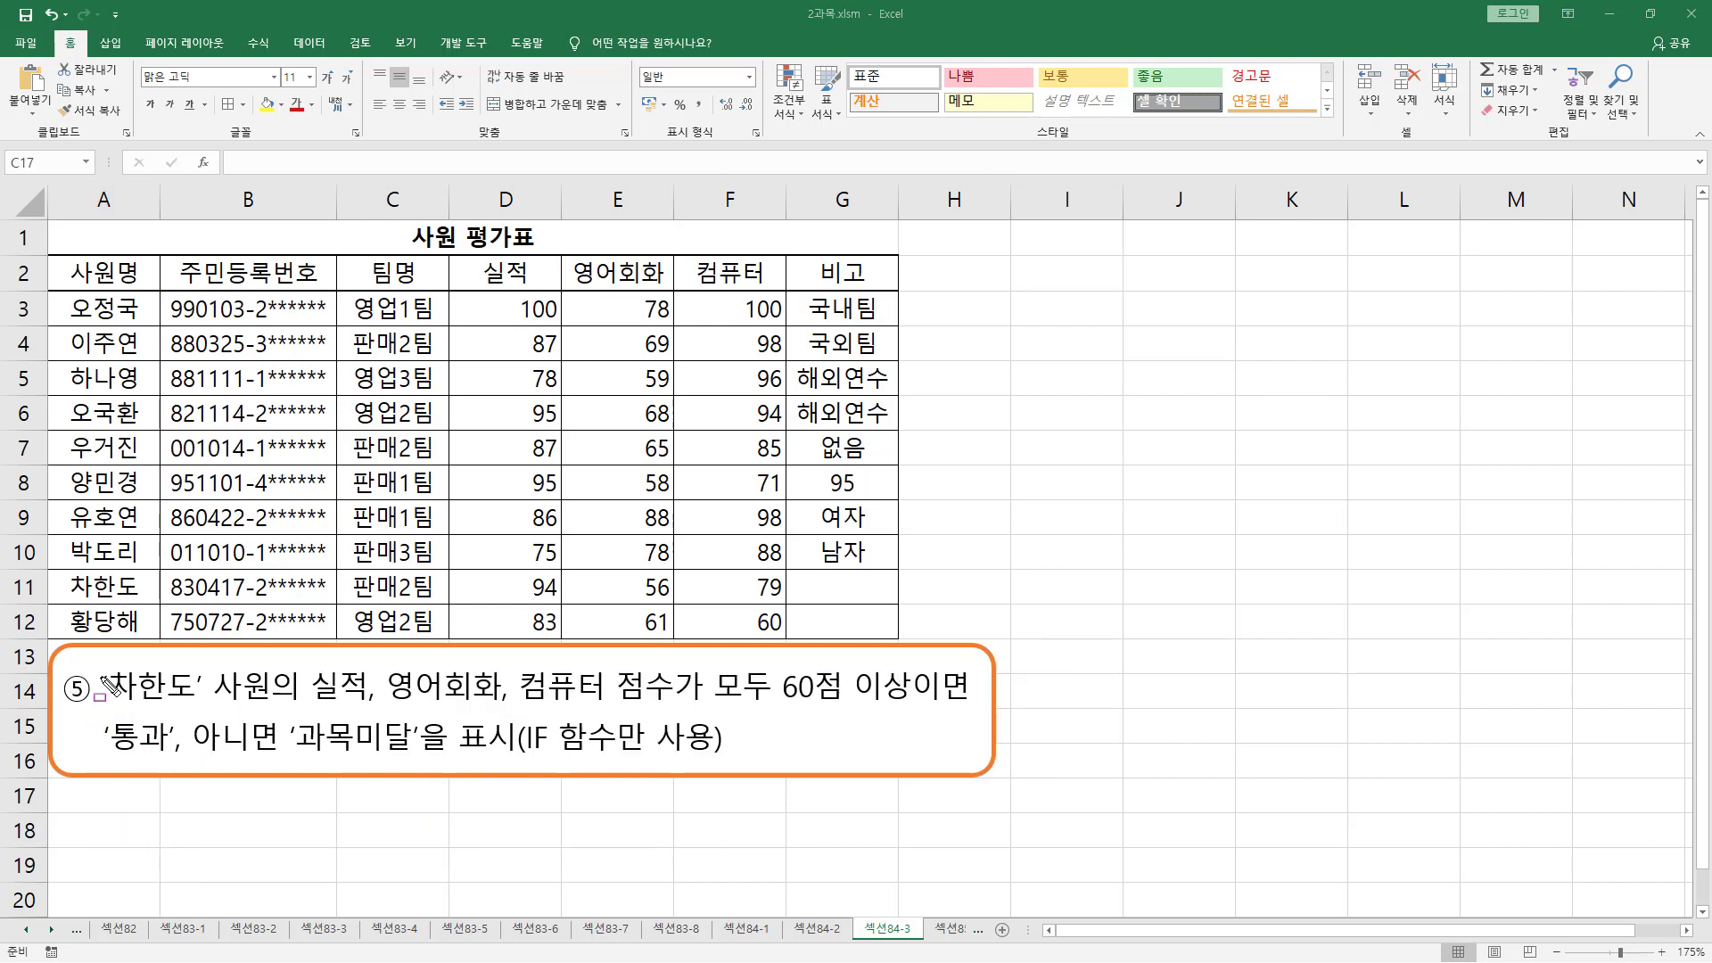
Step: Examine task ⑤'s rule for row 11: all three scores at least 60 gives 통과, otherwise 과목미달, using only IF
{"action": "left_click_drag", "start_coordinate": [101, 660], "coordinate": [208, 707]}
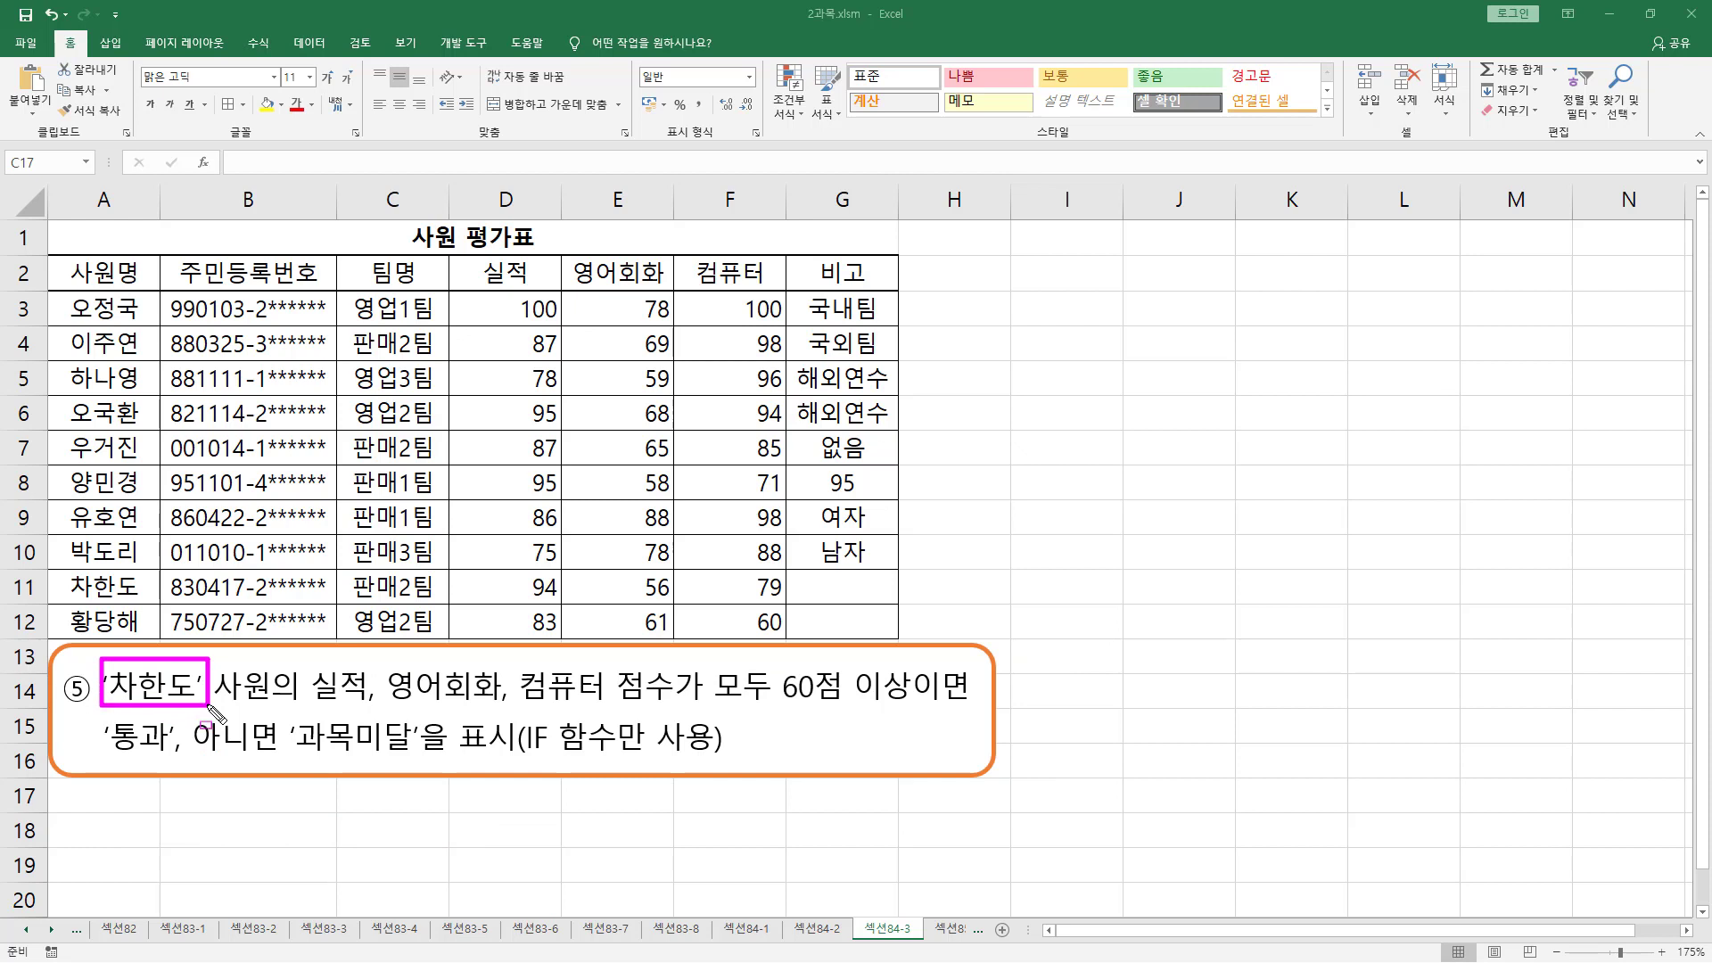
{"action": "left_click_drag", "start_coordinate": [52, 569], "coordinate": [153, 604]}
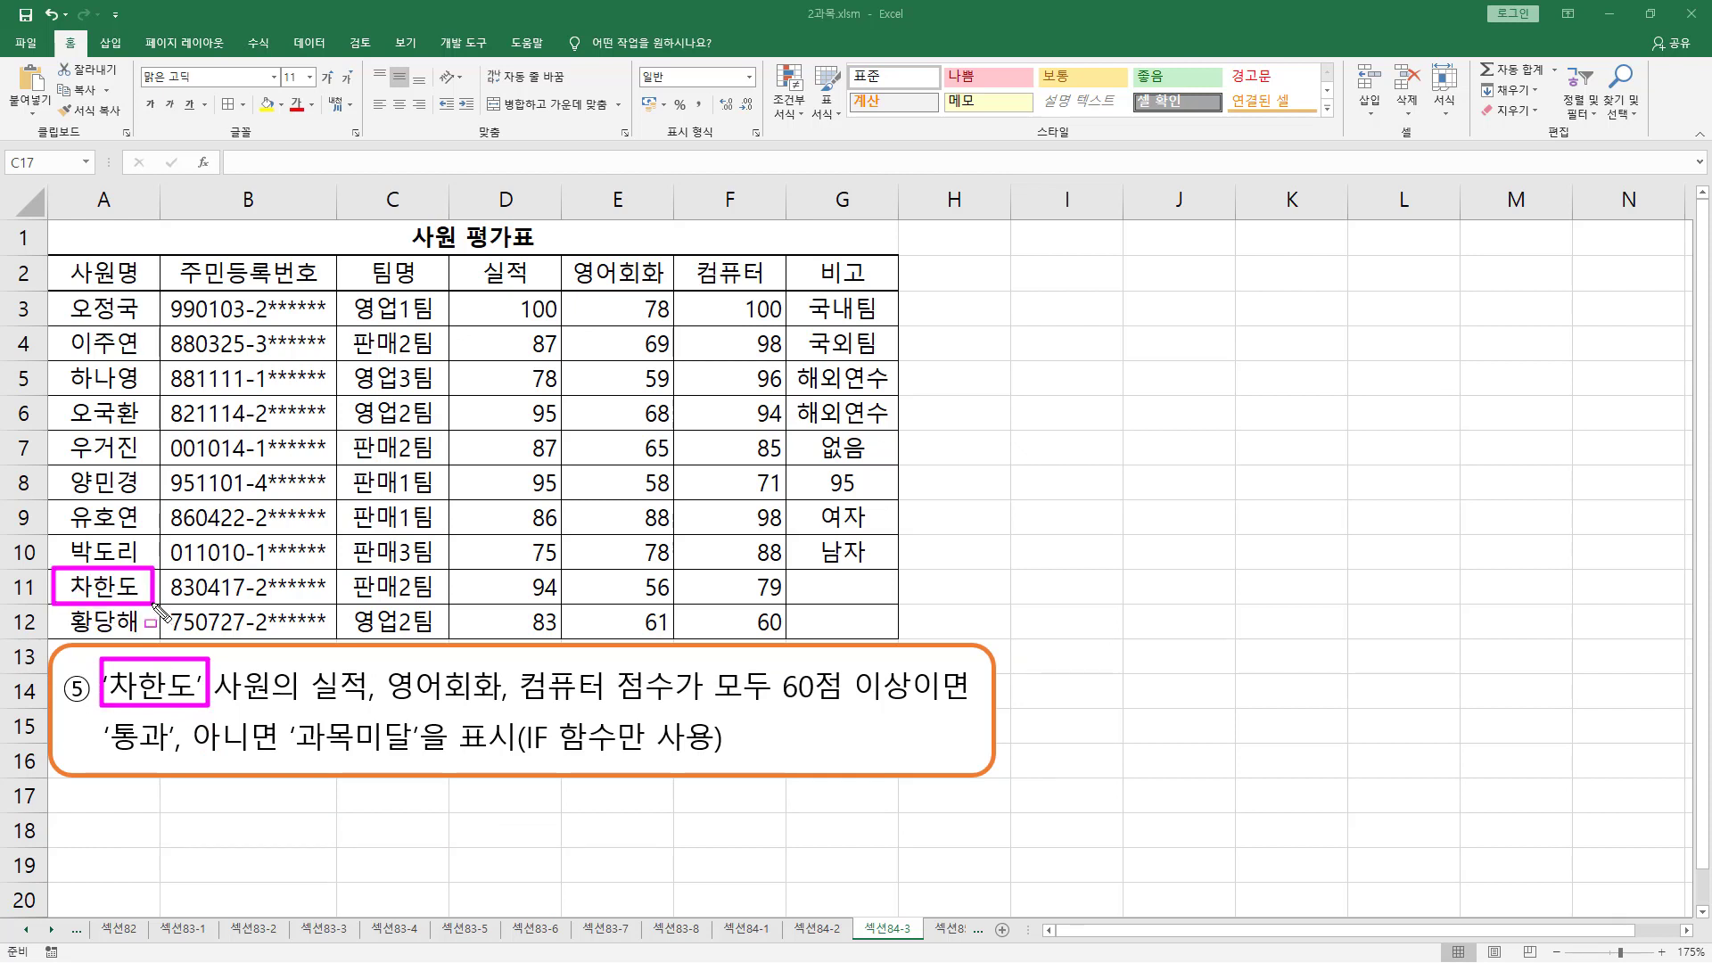
{"action": "left_click_drag", "start_coordinate": [312, 706], "coordinate": [674, 710]}
{"action": "mouse_move", "coordinate": [501, 575]}
{"action": "left_mouse_down"}
{"action": "mouse_move", "coordinate": [615, 603]}
{"action": "mouse_move", "coordinate": [801, 584]}
{"action": "left_mouse_up"}
{"action": "mouse_move", "coordinate": [713, 661]}
{"action": "left_mouse_down"}
{"action": "mouse_move", "coordinate": [762, 714]}
{"action": "mouse_move", "coordinate": [911, 713]}
{"action": "mouse_move", "coordinate": [914, 661]}
{"action": "left_mouse_up"}
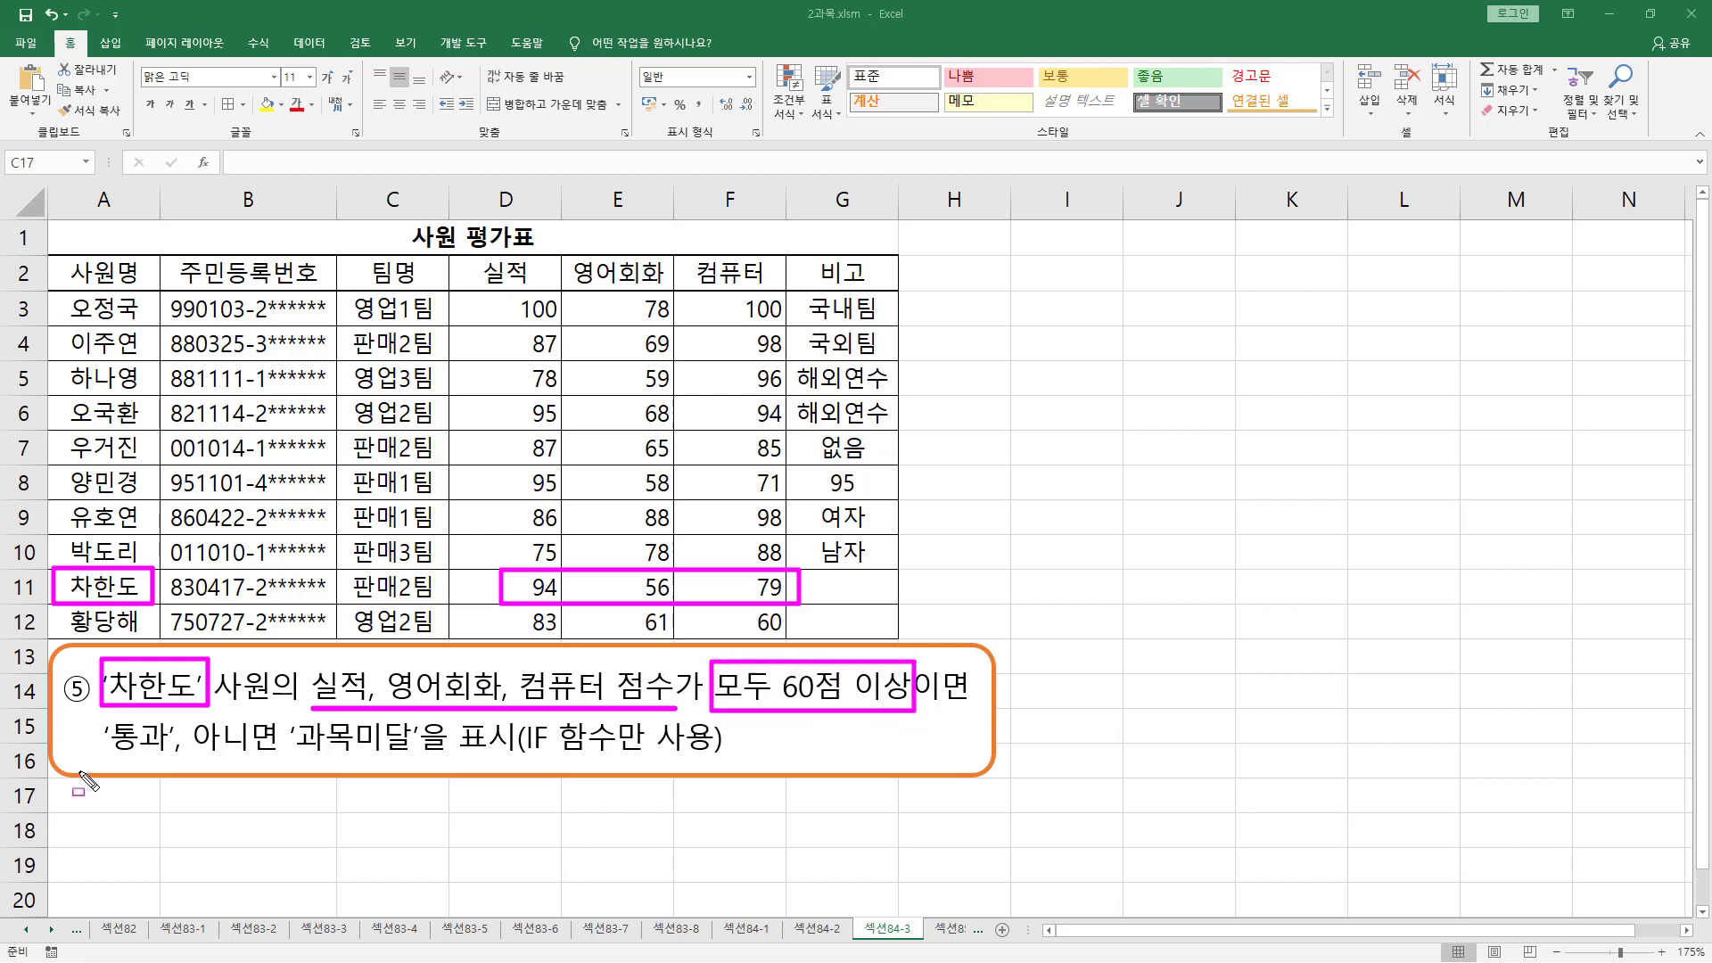
{"action": "left_click_drag", "start_coordinate": [107, 757], "coordinate": [157, 758]}
{"action": "left_click_drag", "start_coordinate": [287, 756], "coordinate": [412, 757]}
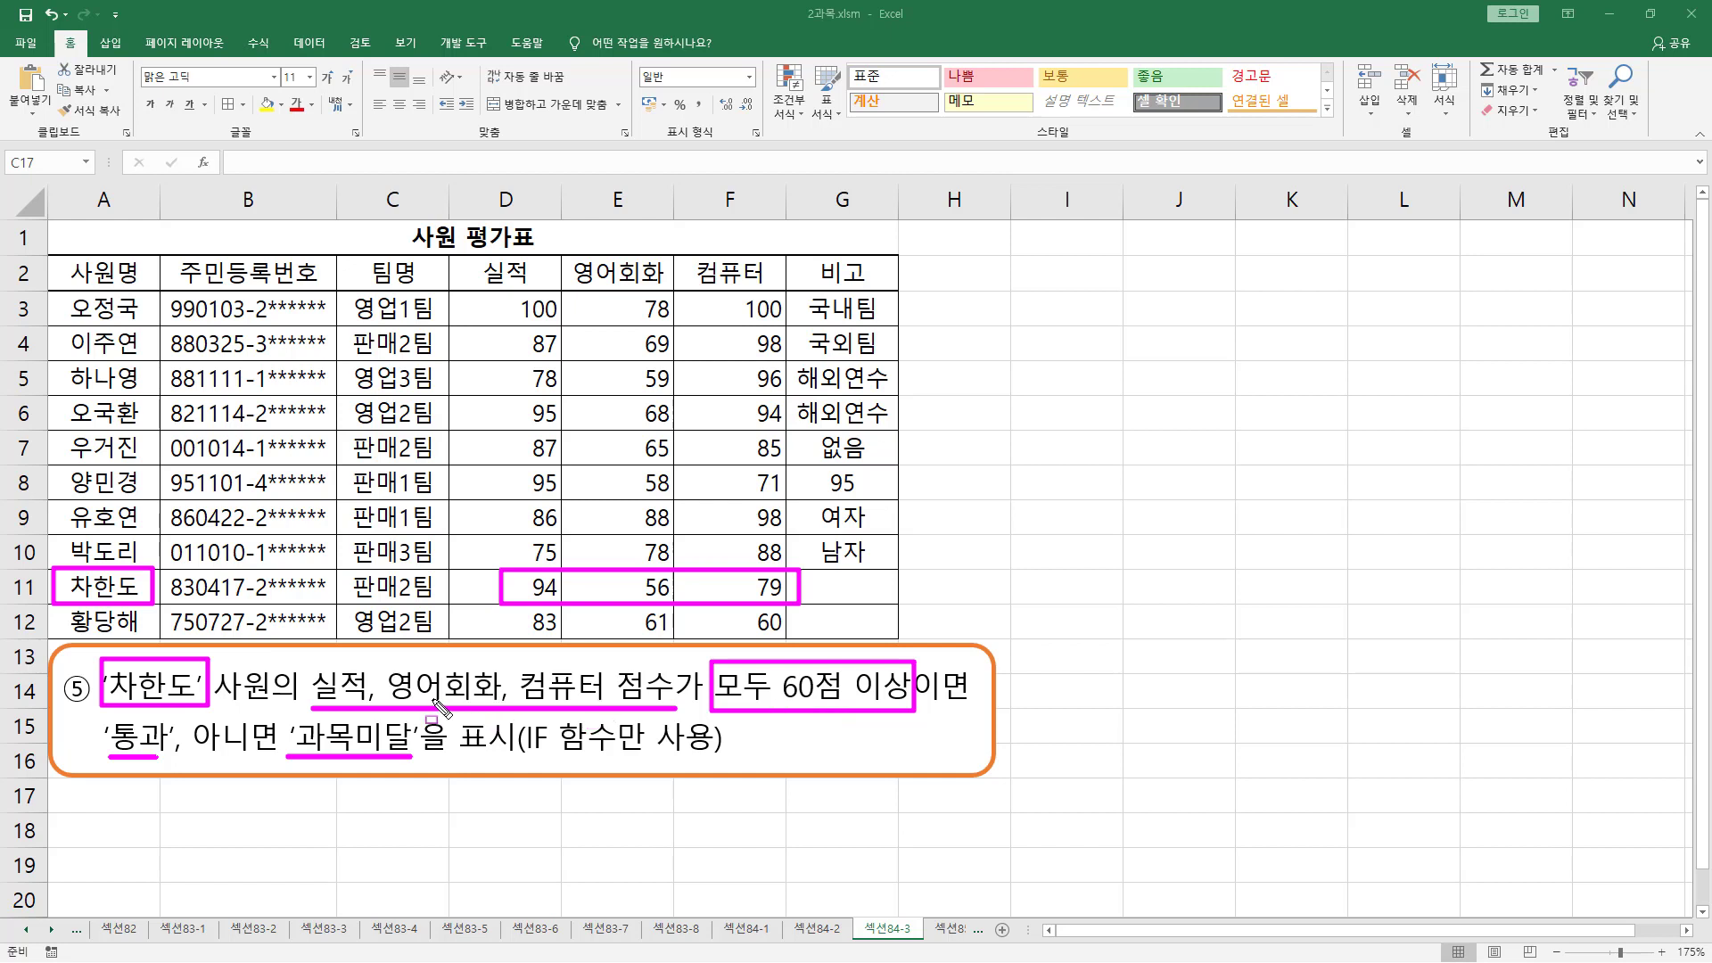
{"action": "mouse_move", "coordinate": [304, 655]}
{"action": "left_mouse_down"}
{"action": "mouse_move", "coordinate": [368, 710]}
{"action": "mouse_move", "coordinate": [669, 707]}
{"action": "left_mouse_up"}
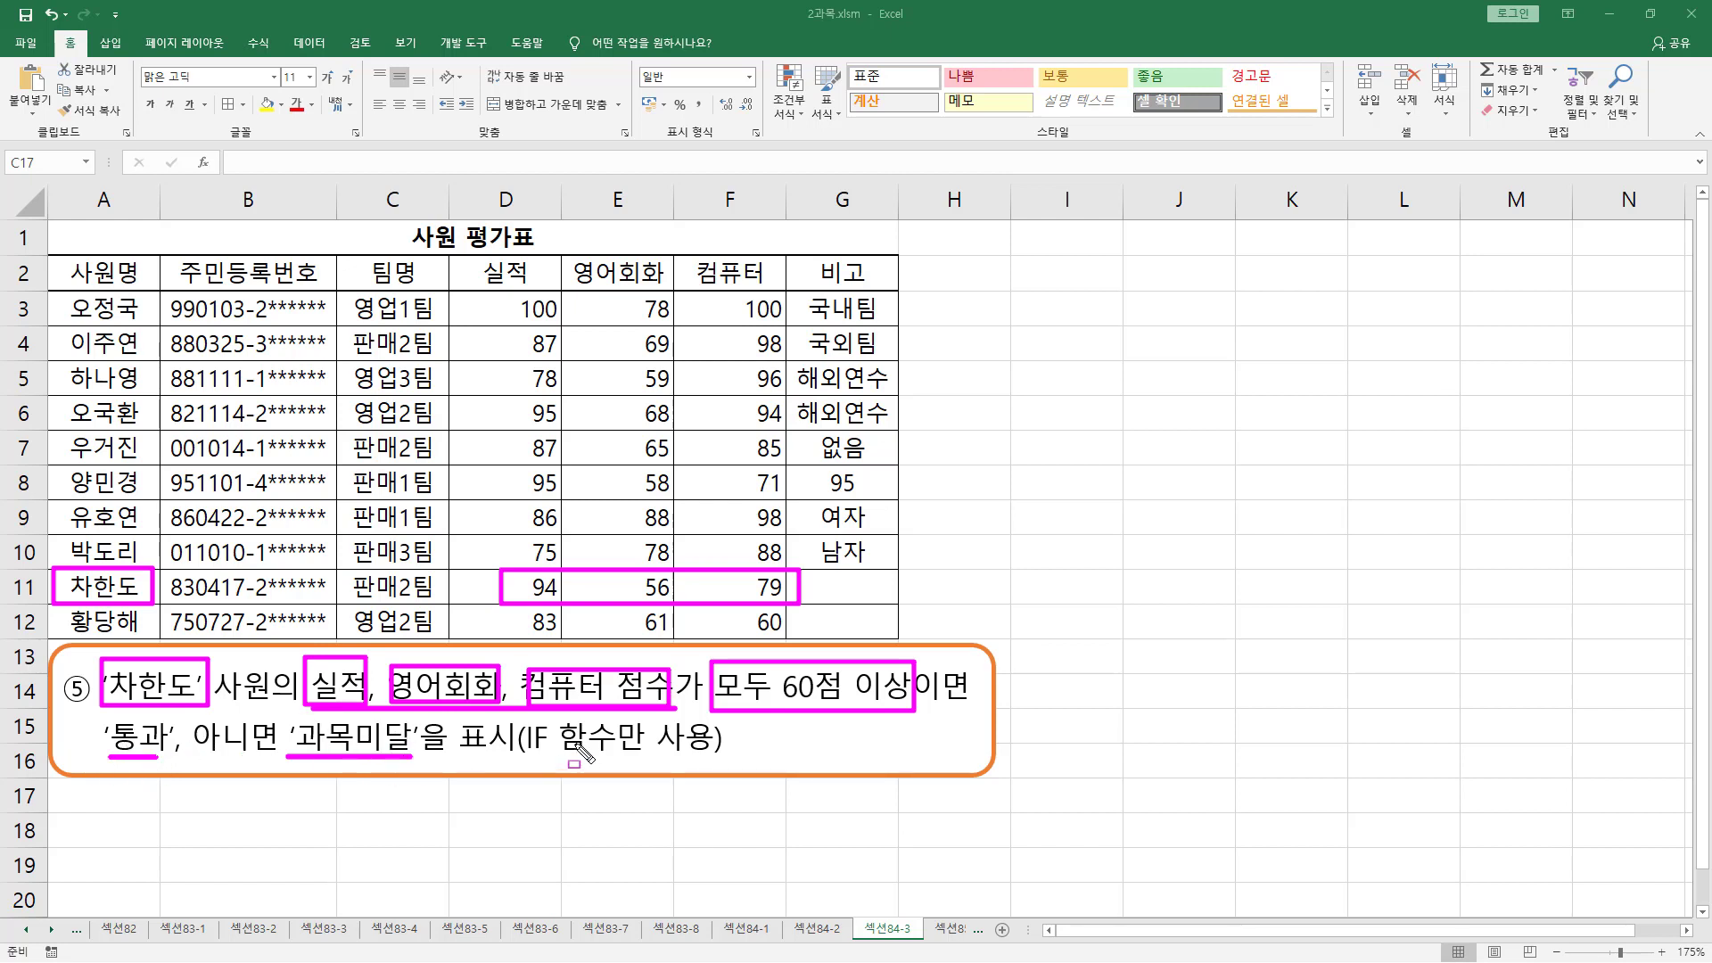
{"action": "key", "text": "Escape"}
Step: Start an IF formula in G11 whose AND test requires D11>=60, E11>=60 and F11>=60
{"action": "left_click", "coordinate": [877, 591]}
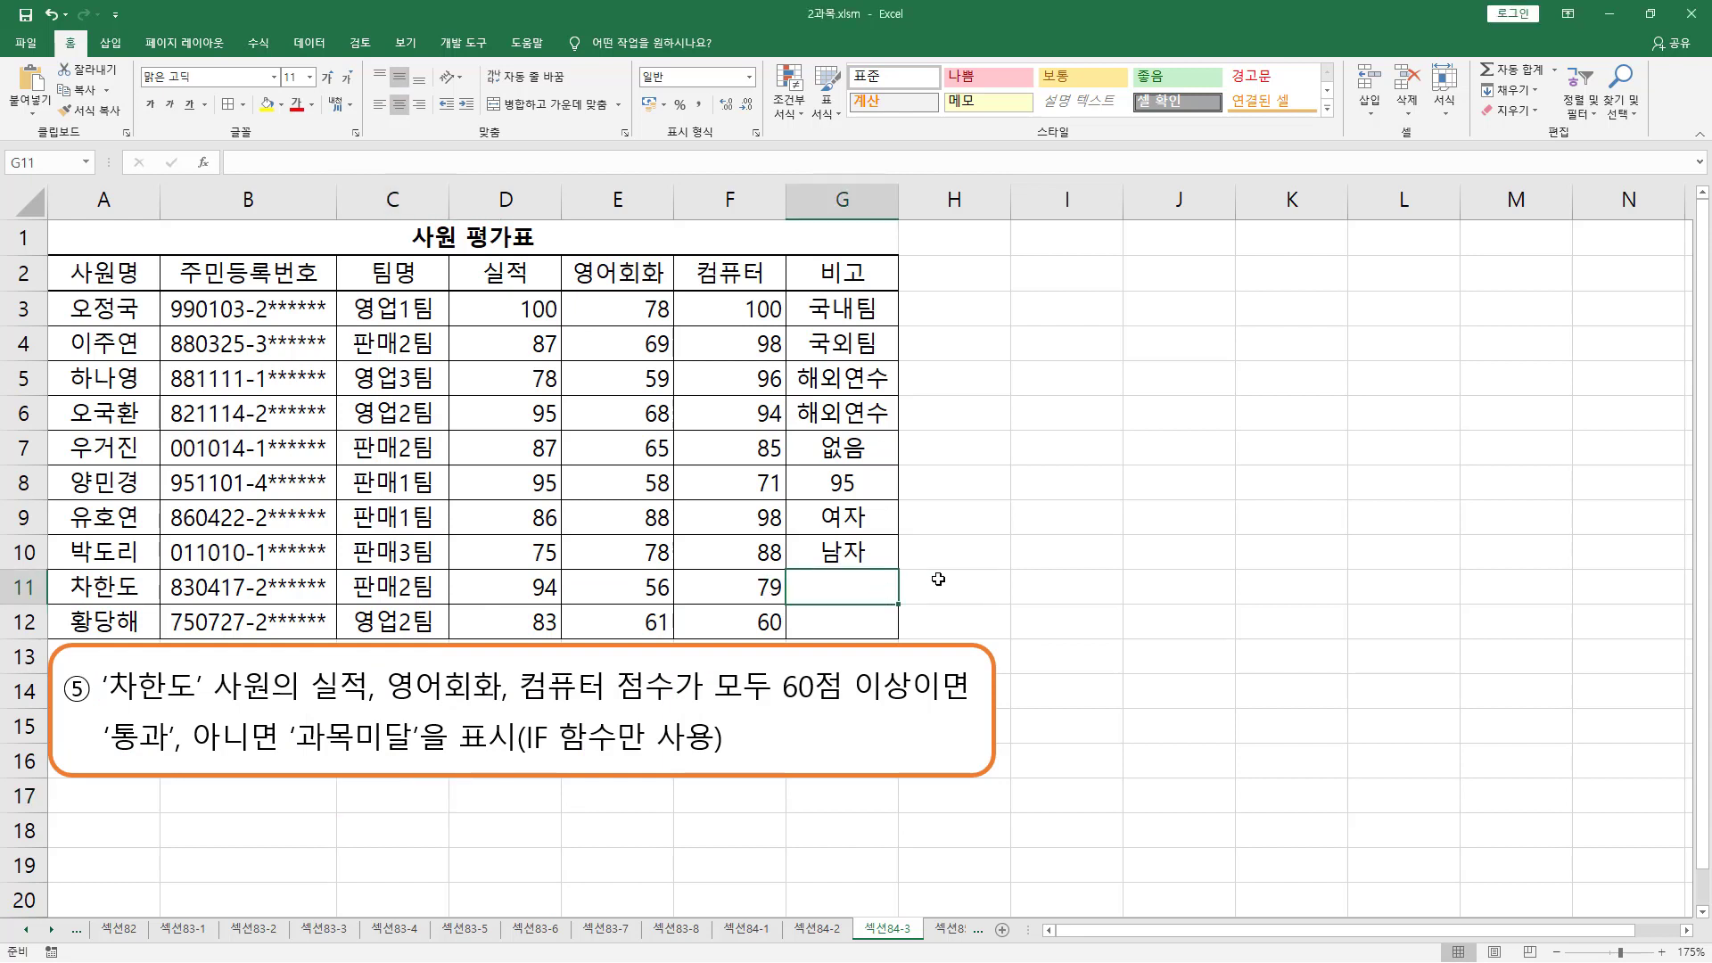
{"action": "type", "text": "="}
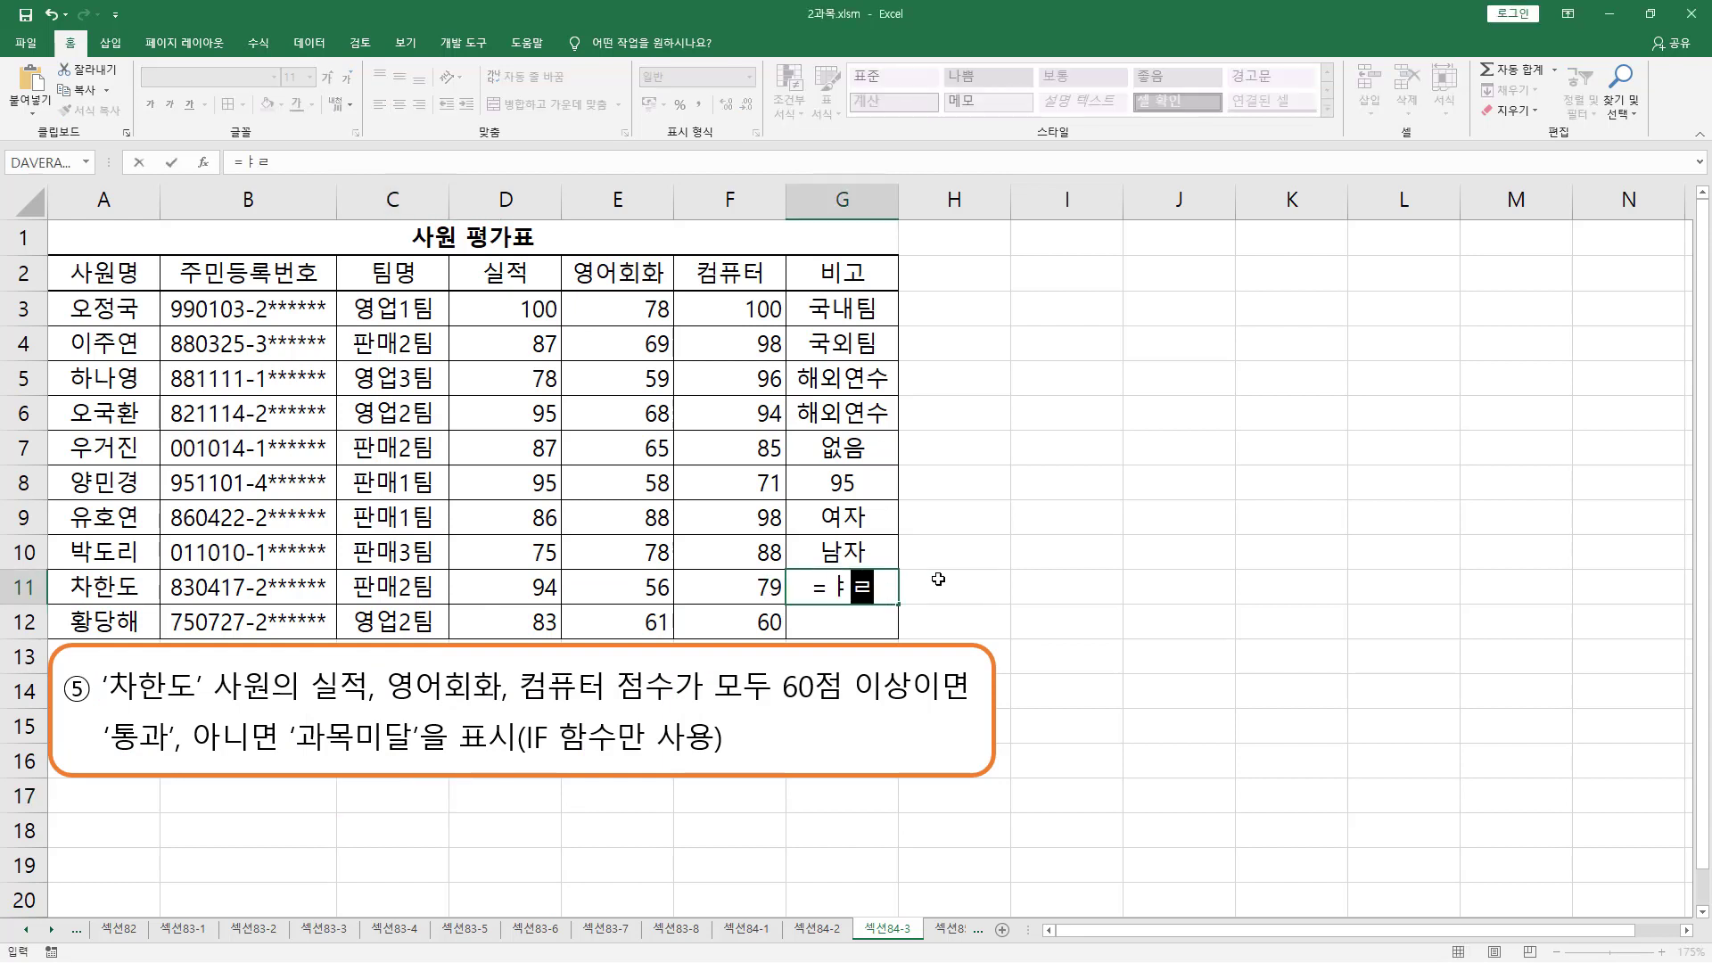
{"action": "type", "text": "if"}
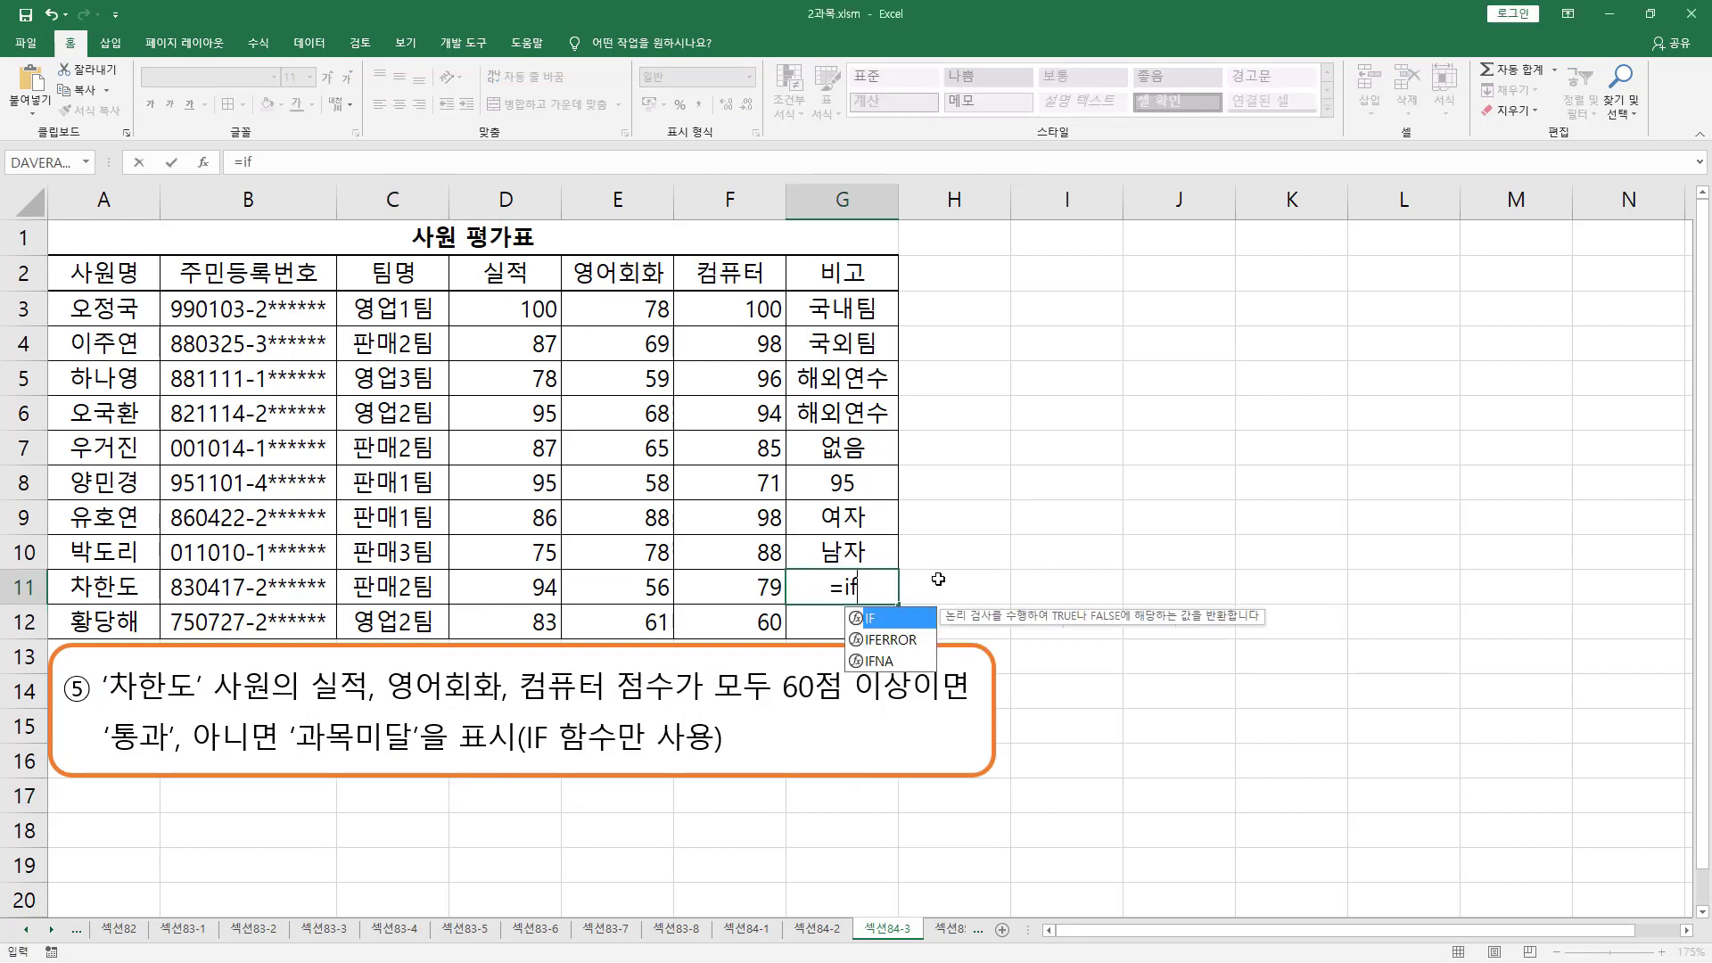
{"action": "type", "text": "( and("}
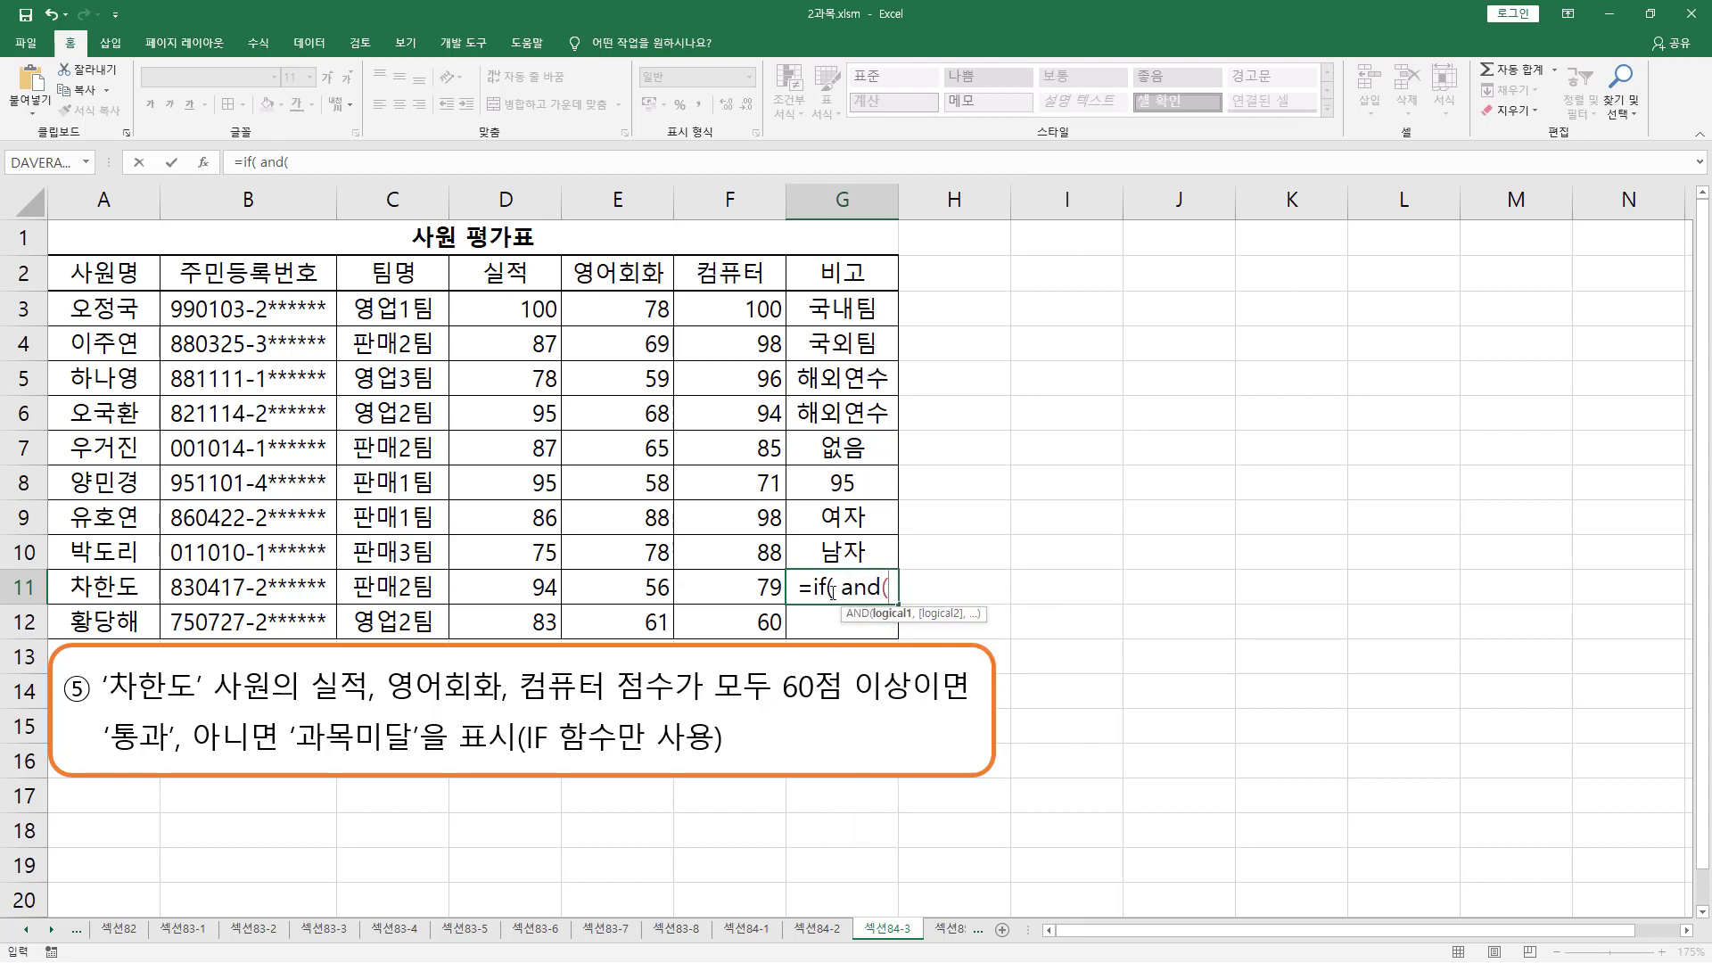
{"action": "left_click", "coordinate": [524, 592]}
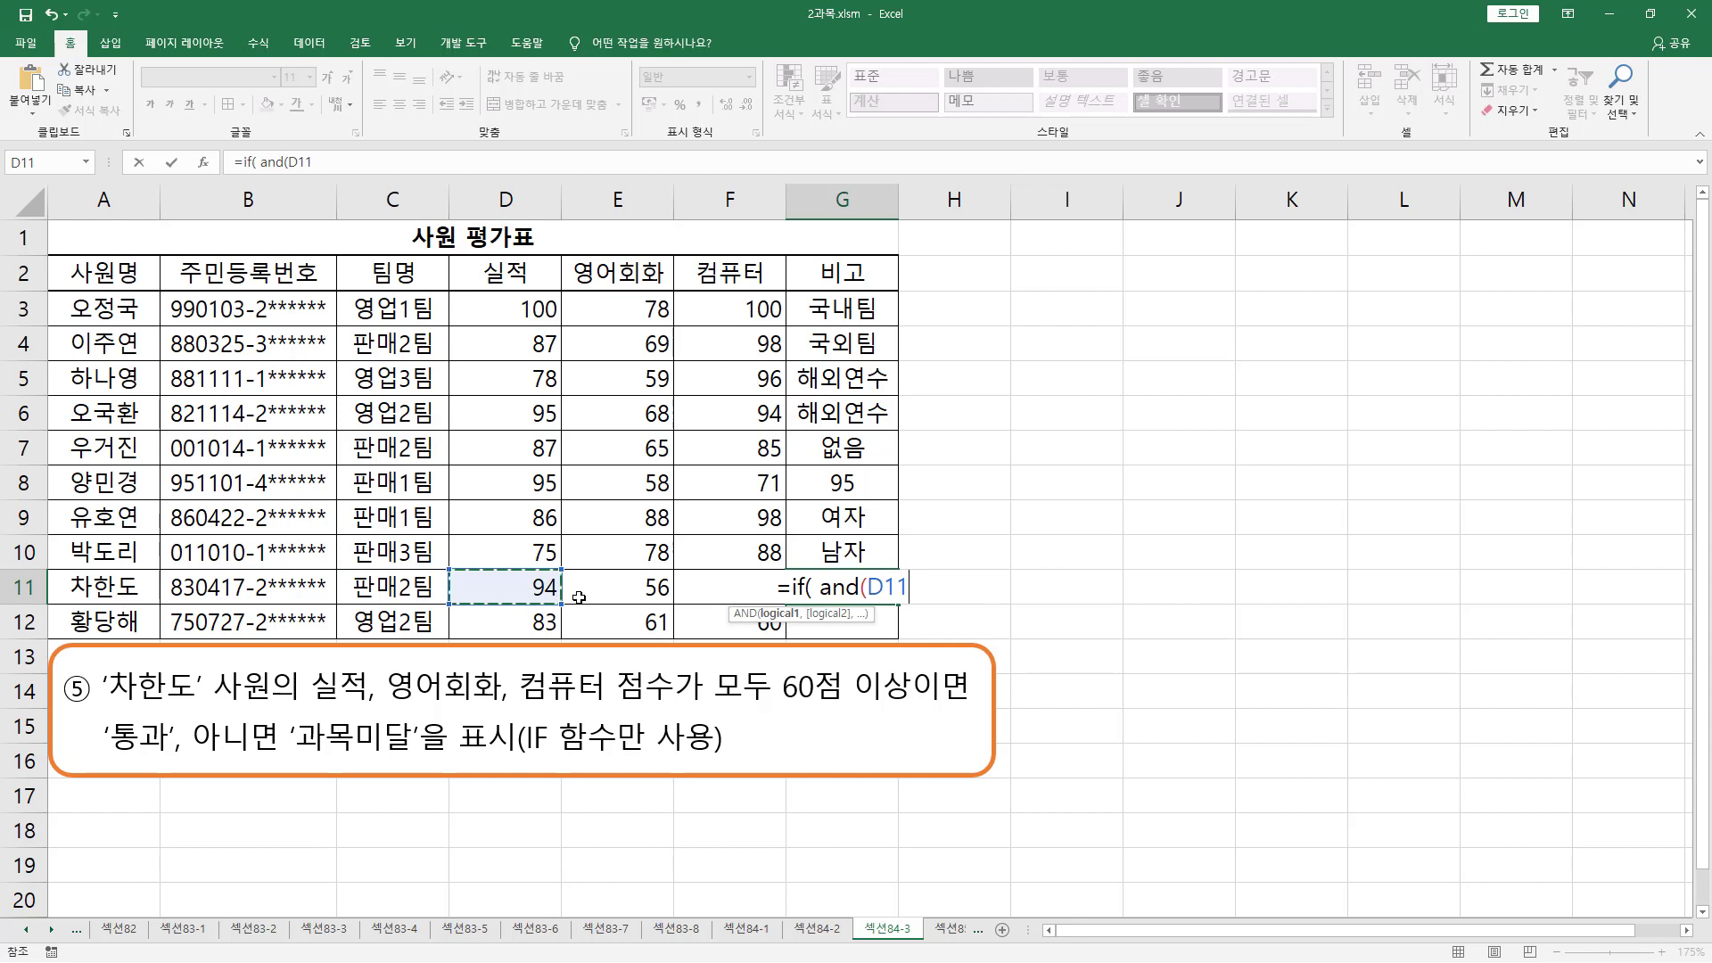
{"action": "type", "text": ">="}
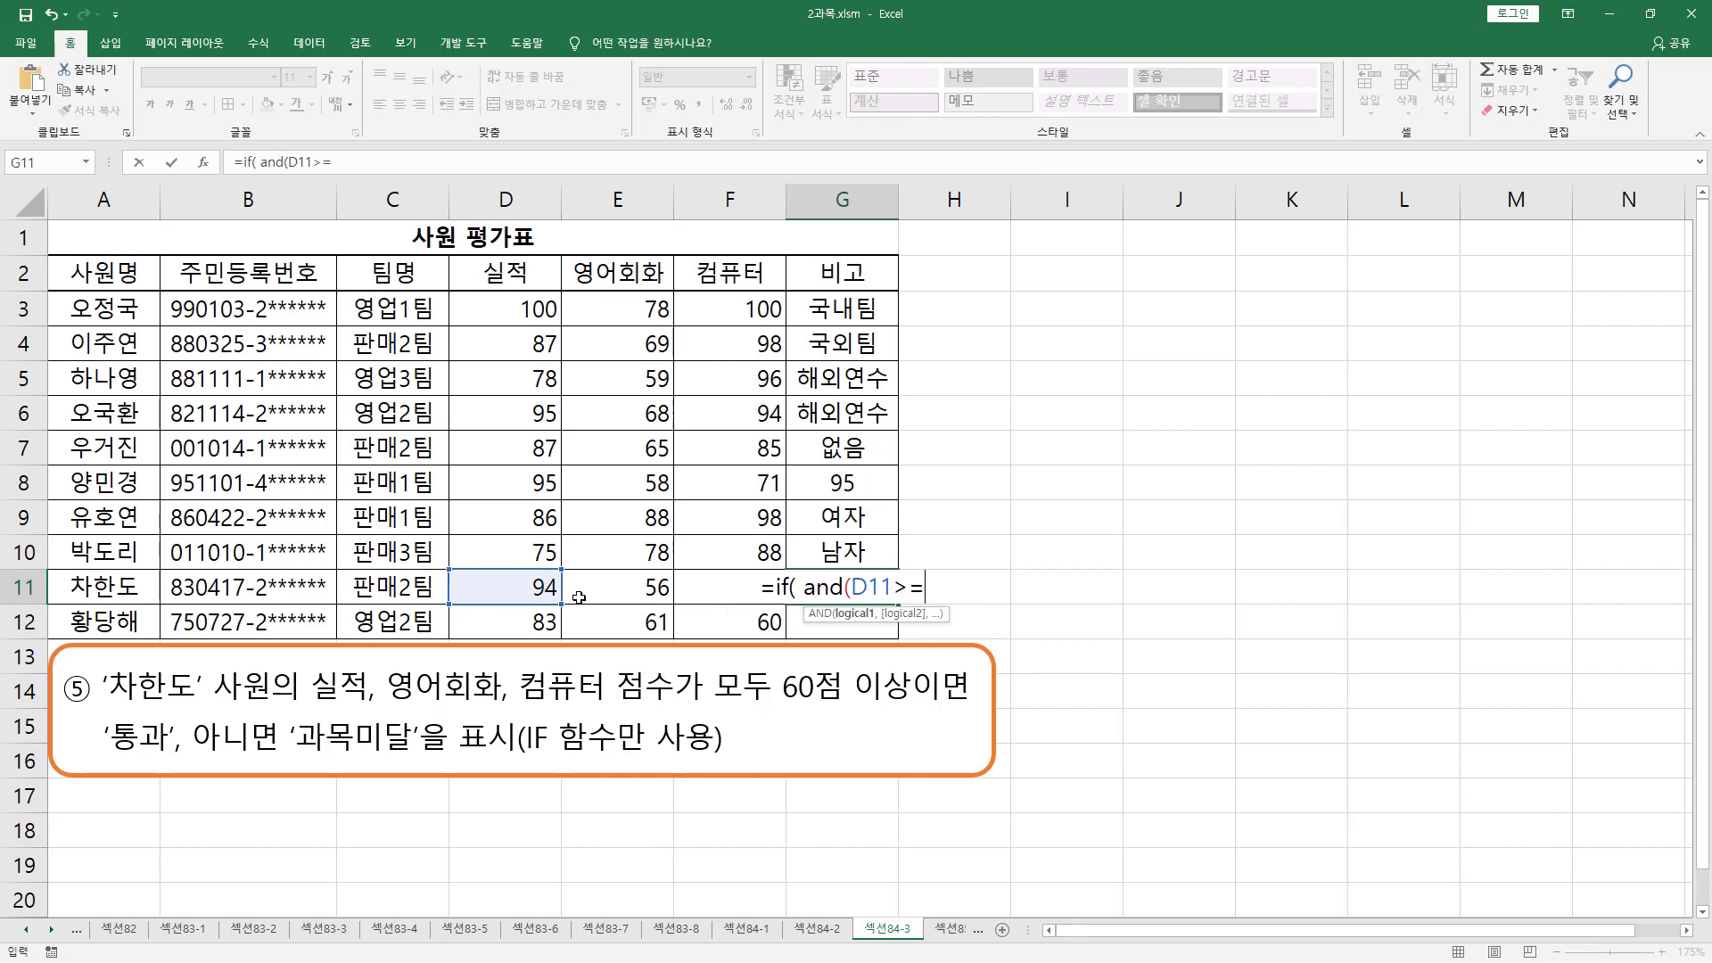
{"action": "type", "text": "60,"}
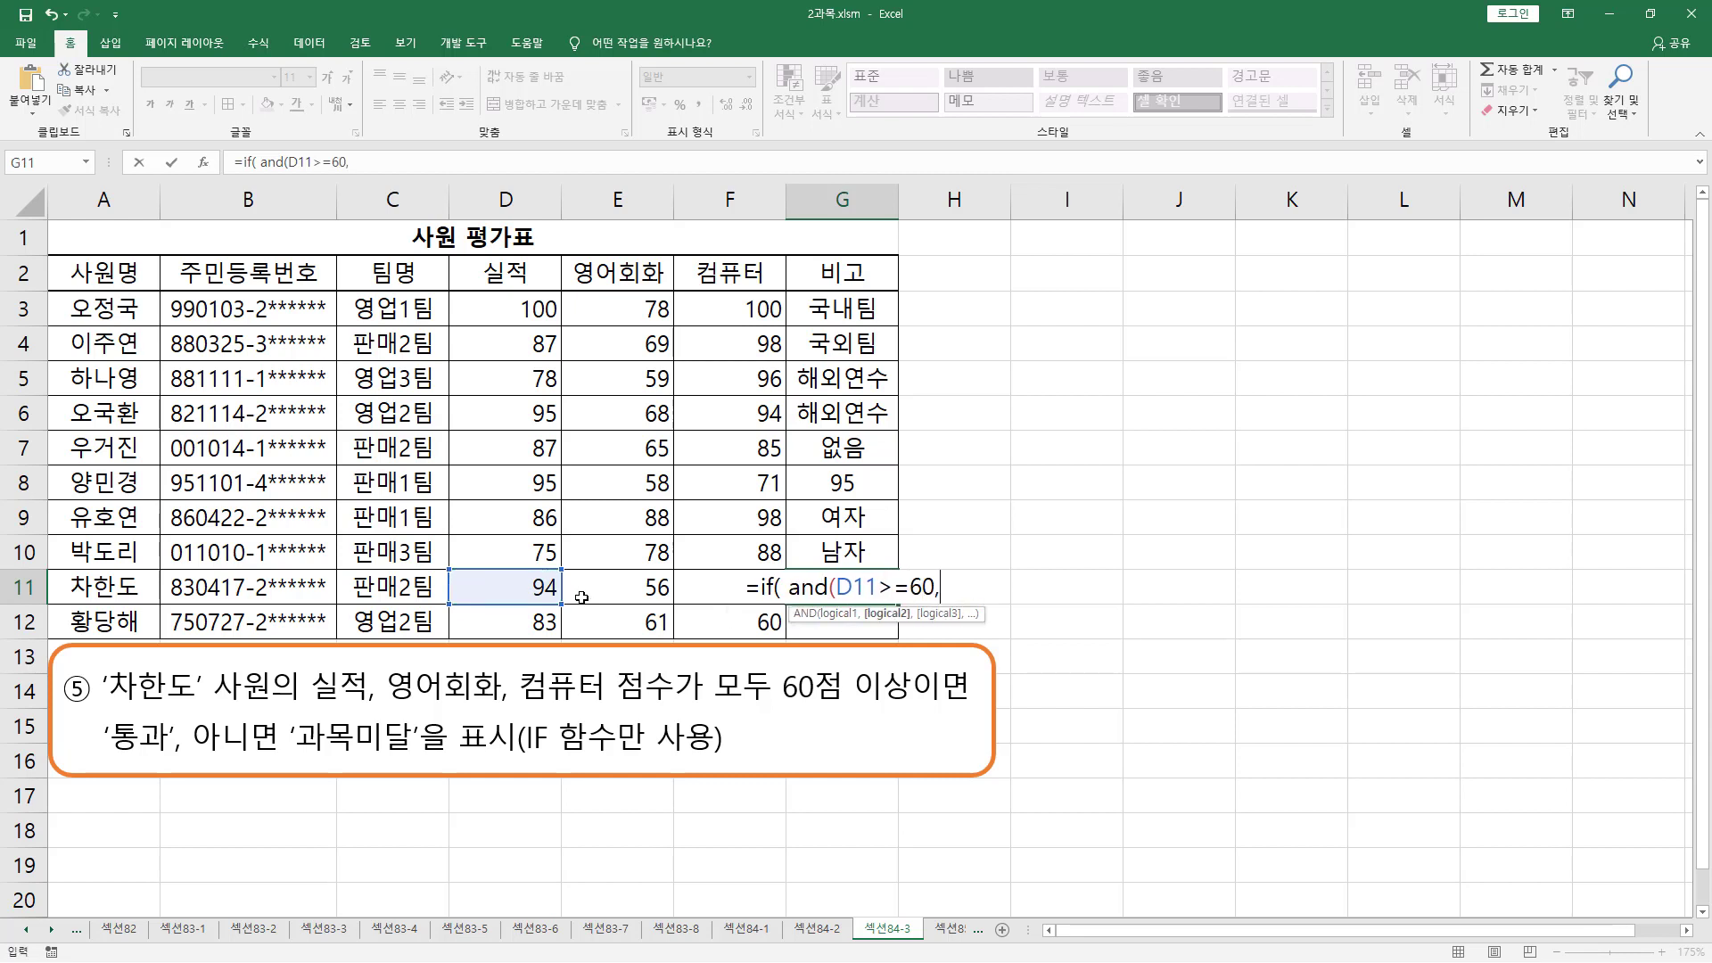
{"action": "left_click", "coordinate": [617, 589]}
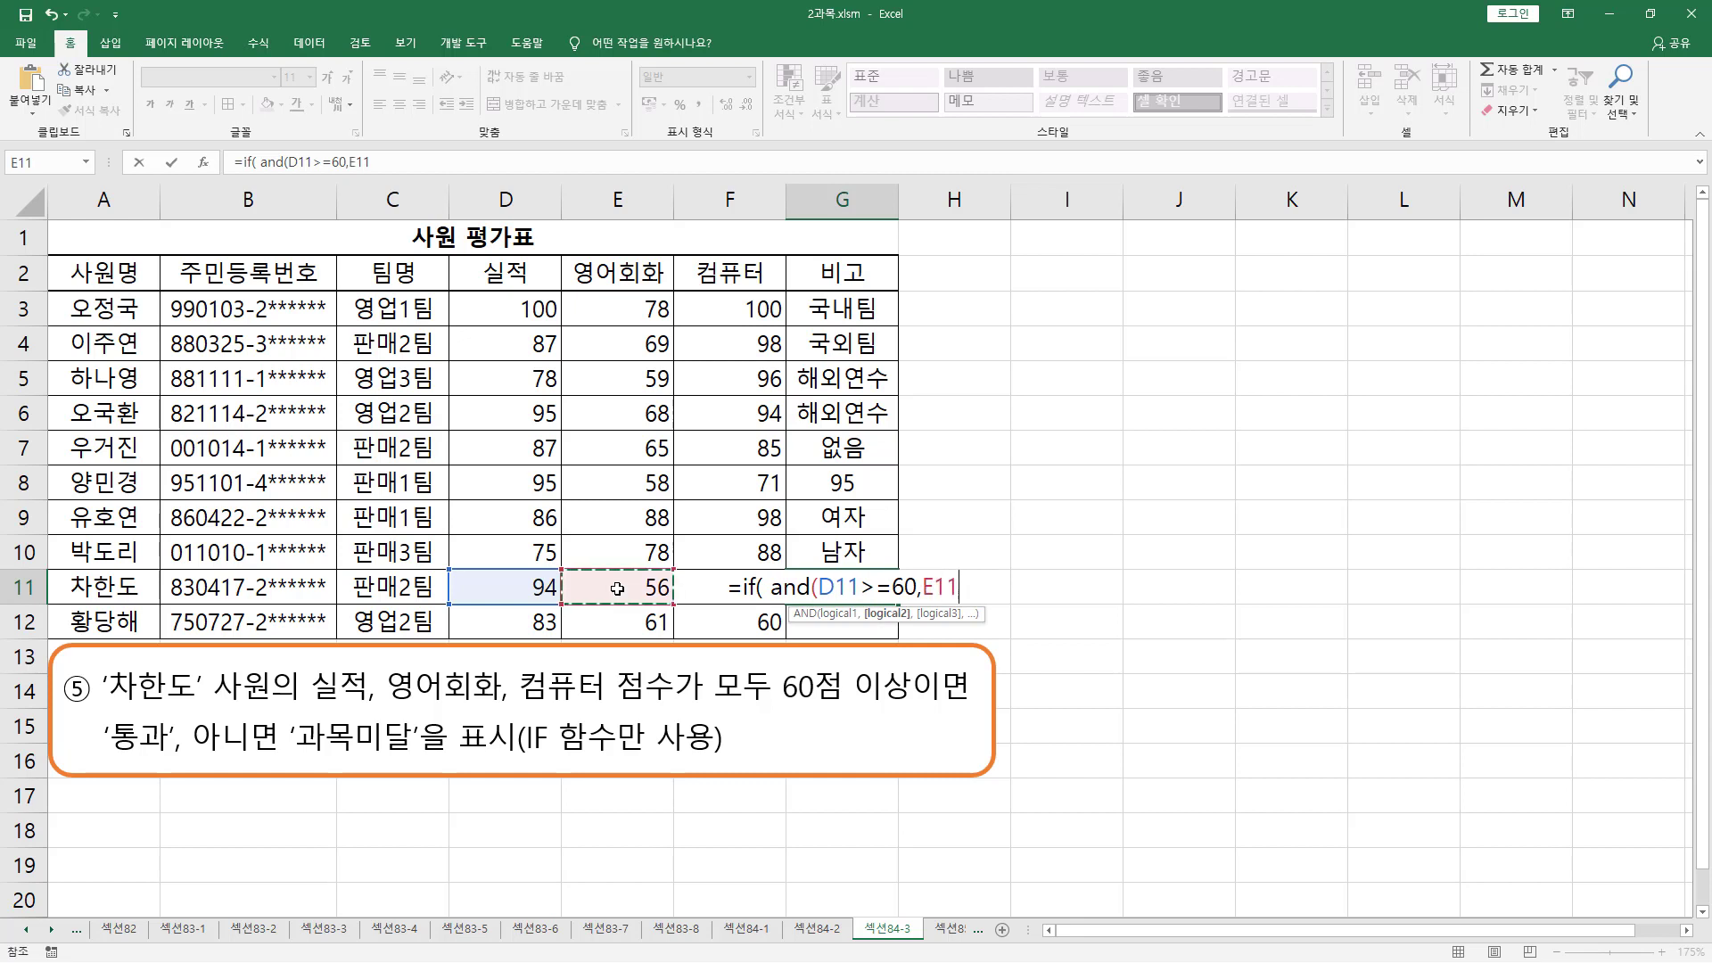
{"action": "type", "text": ">=60,"}
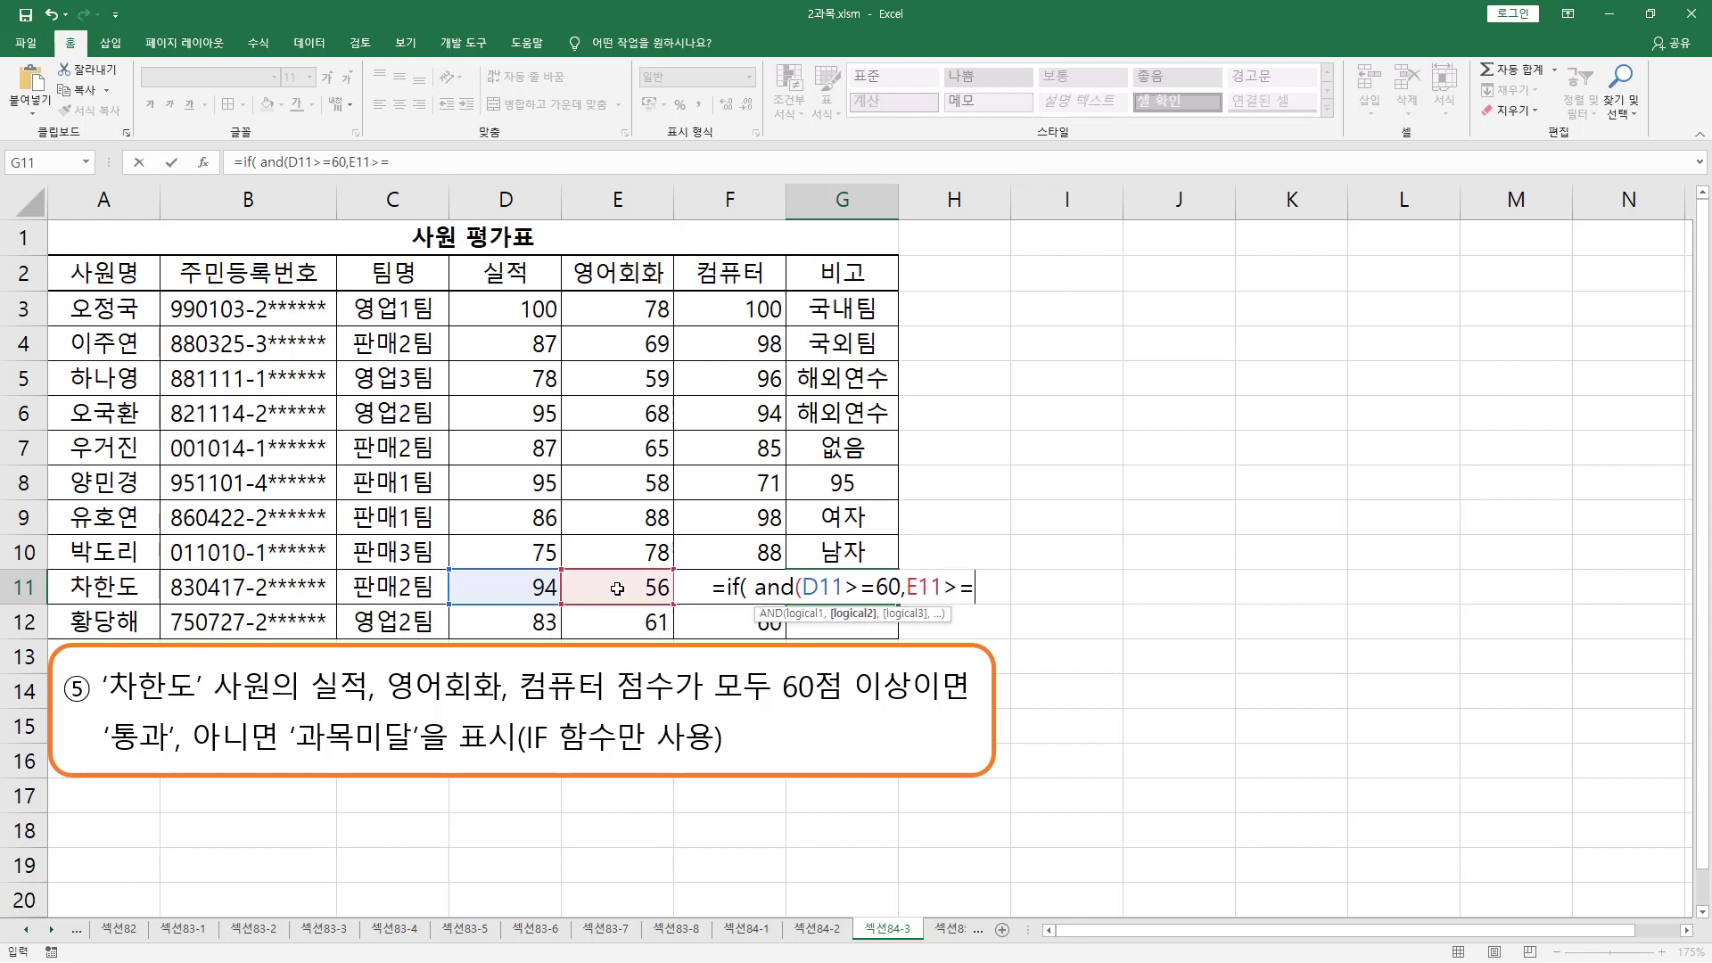
{"action": "left_click", "coordinate": [702, 619]}
{"action": "key", "text": "Up"}
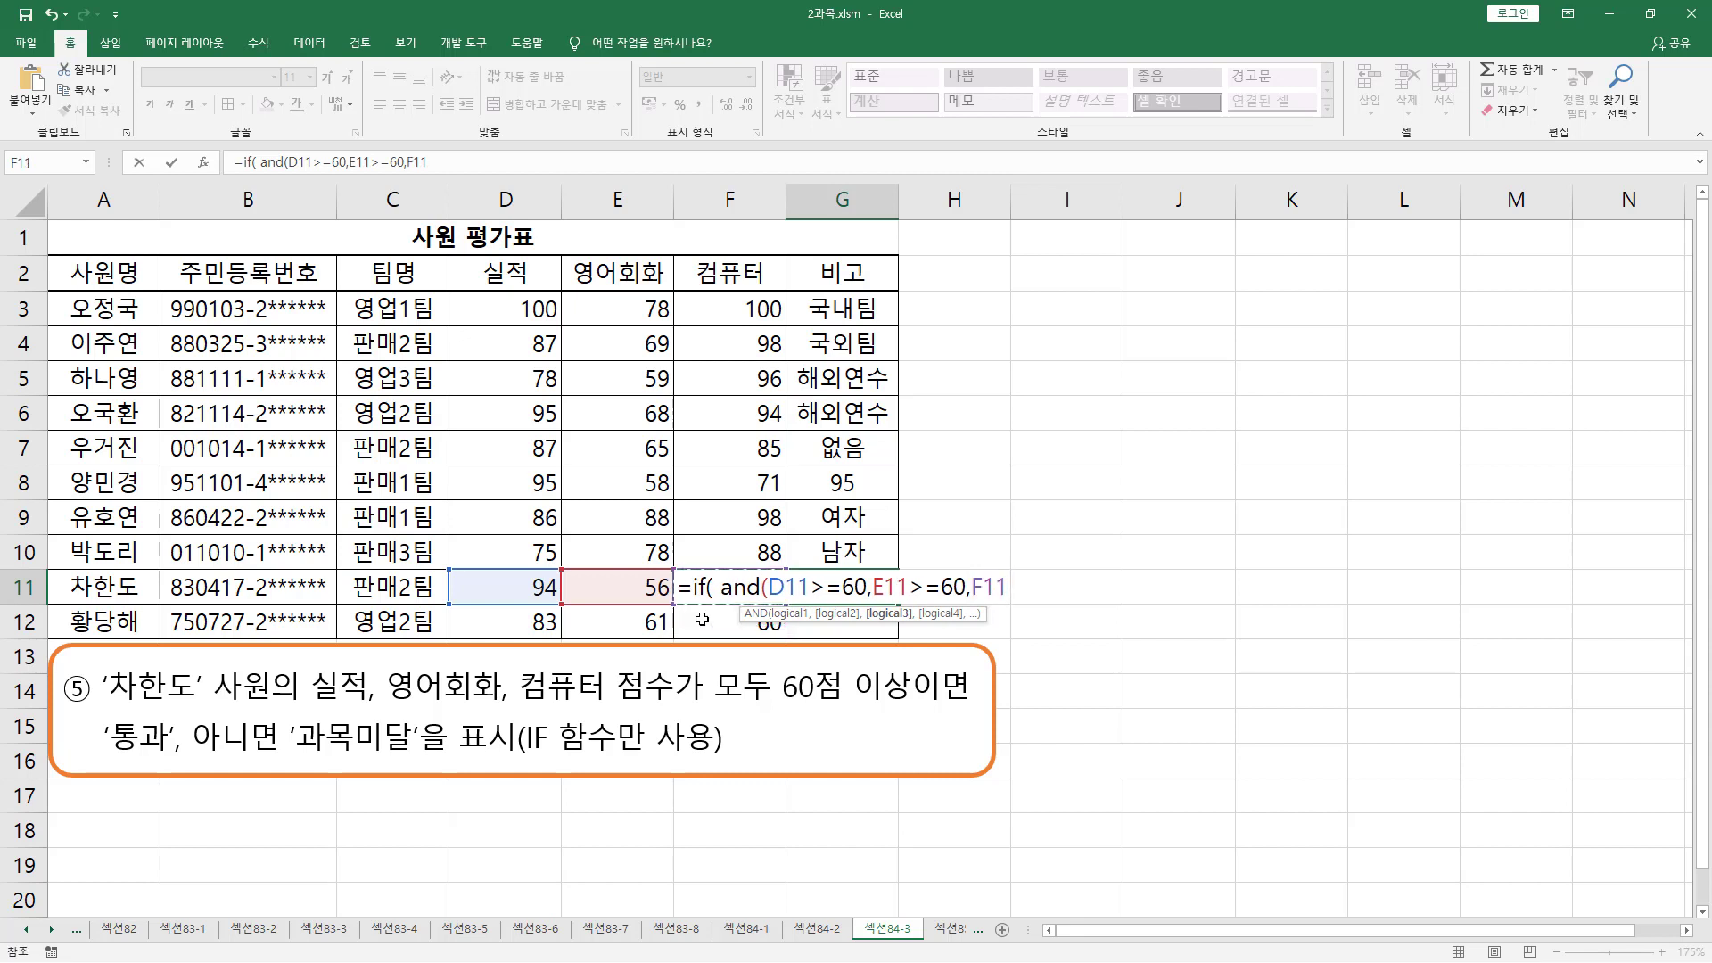
{"action": "type", "text": ">=60"}
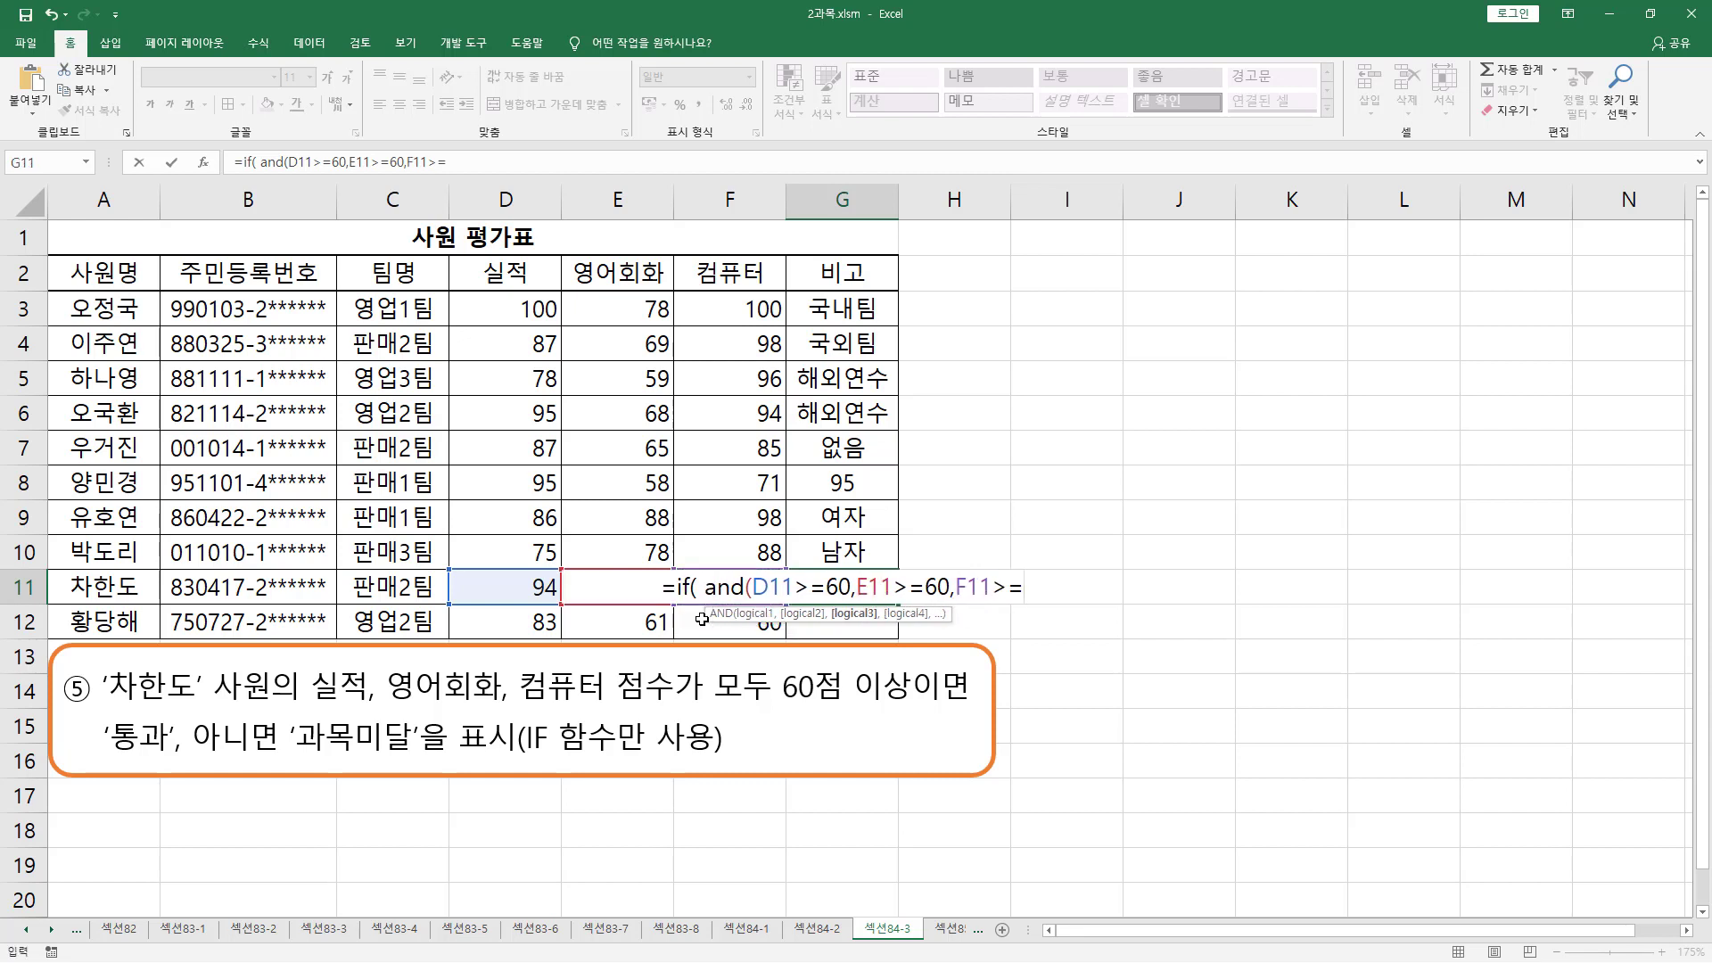
{"action": "type", "text": ")"}
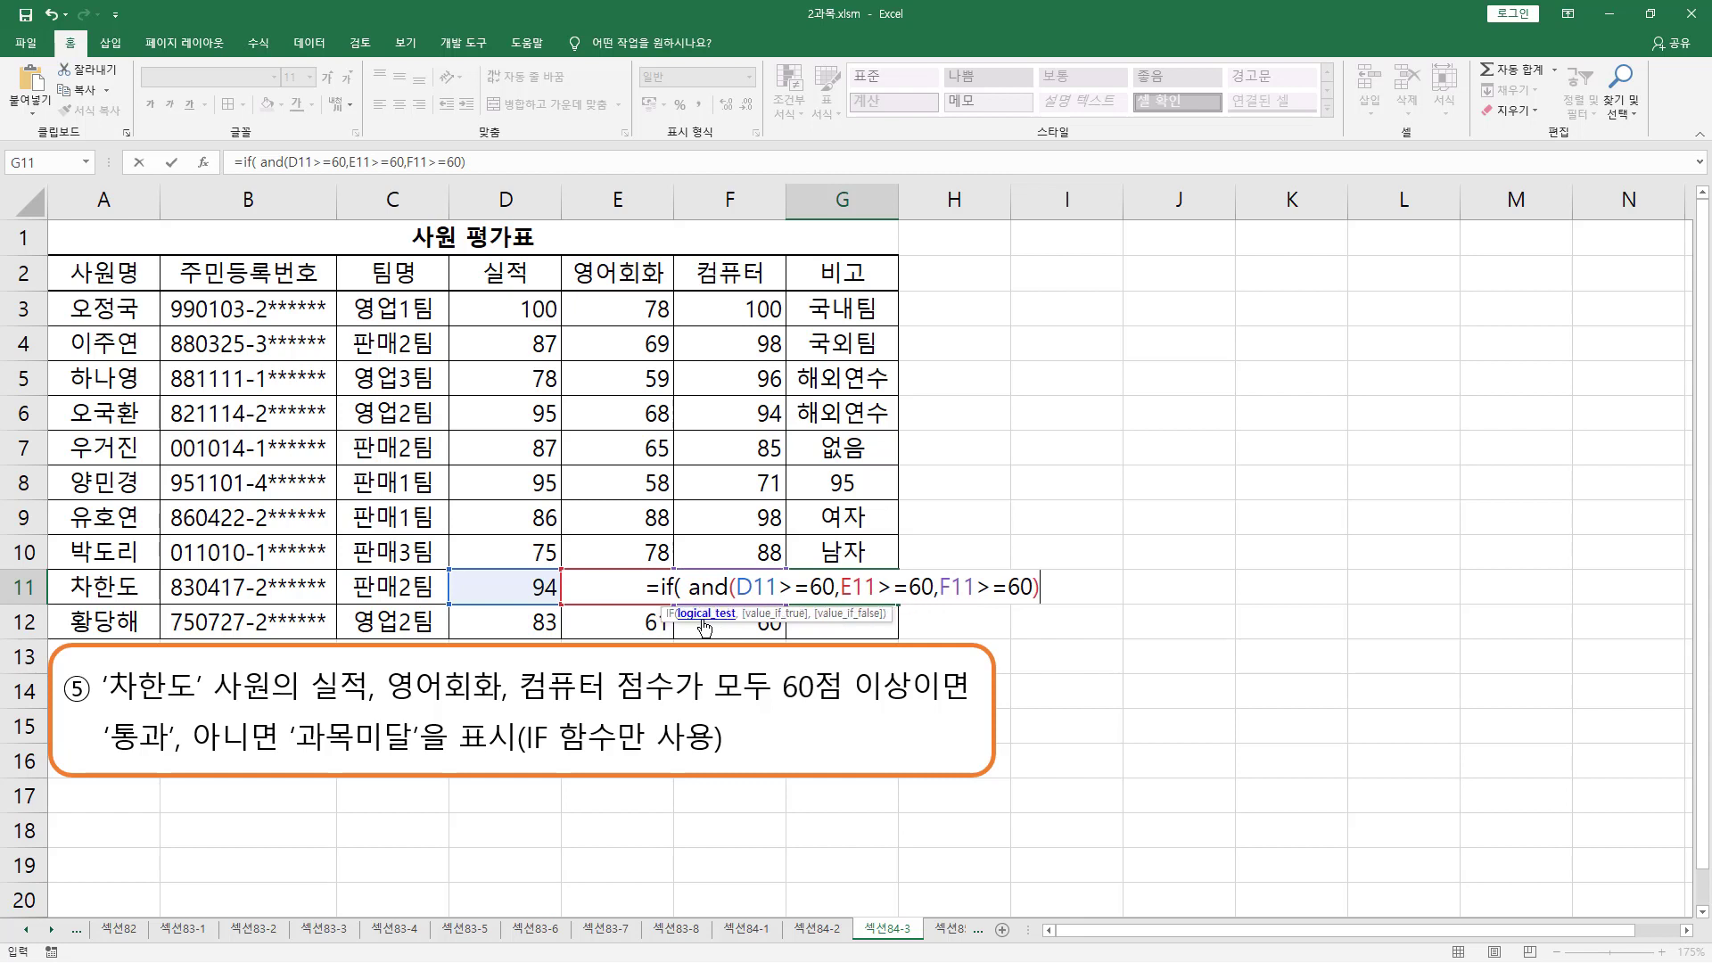
Step: Complete the G11 formula with "통과" as the true result and "과목미달" as the false result
{"action": "type", "text": " ,\""}
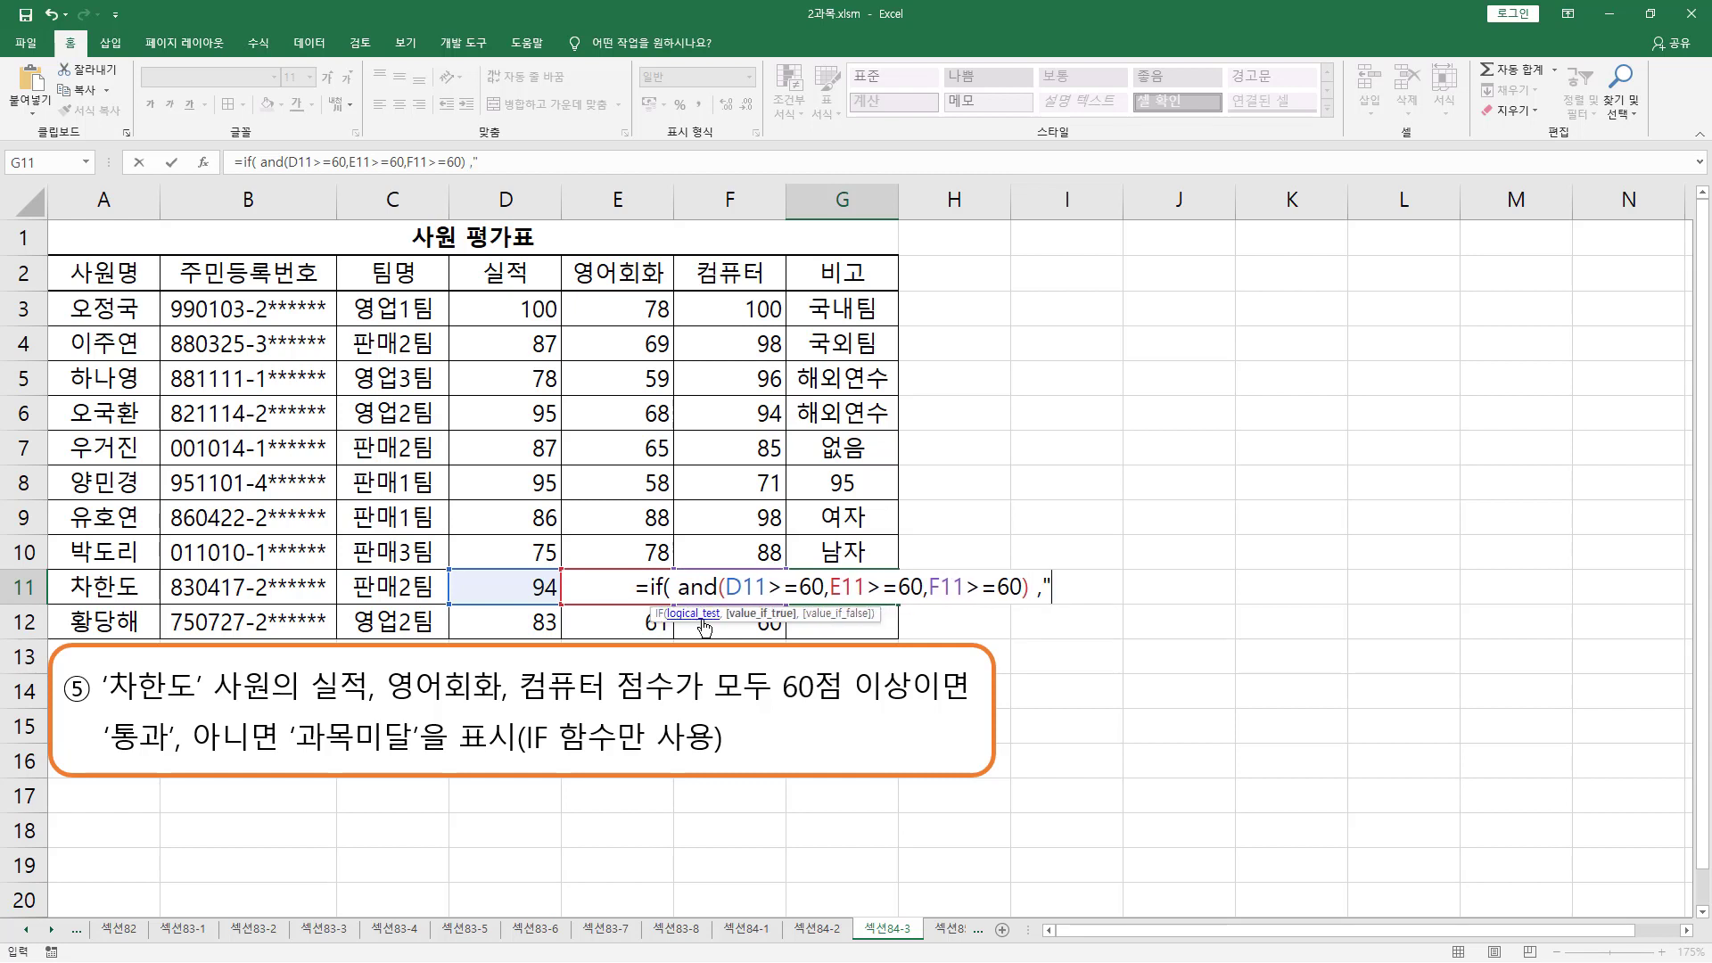
{"action": "type", "text": "통과"}
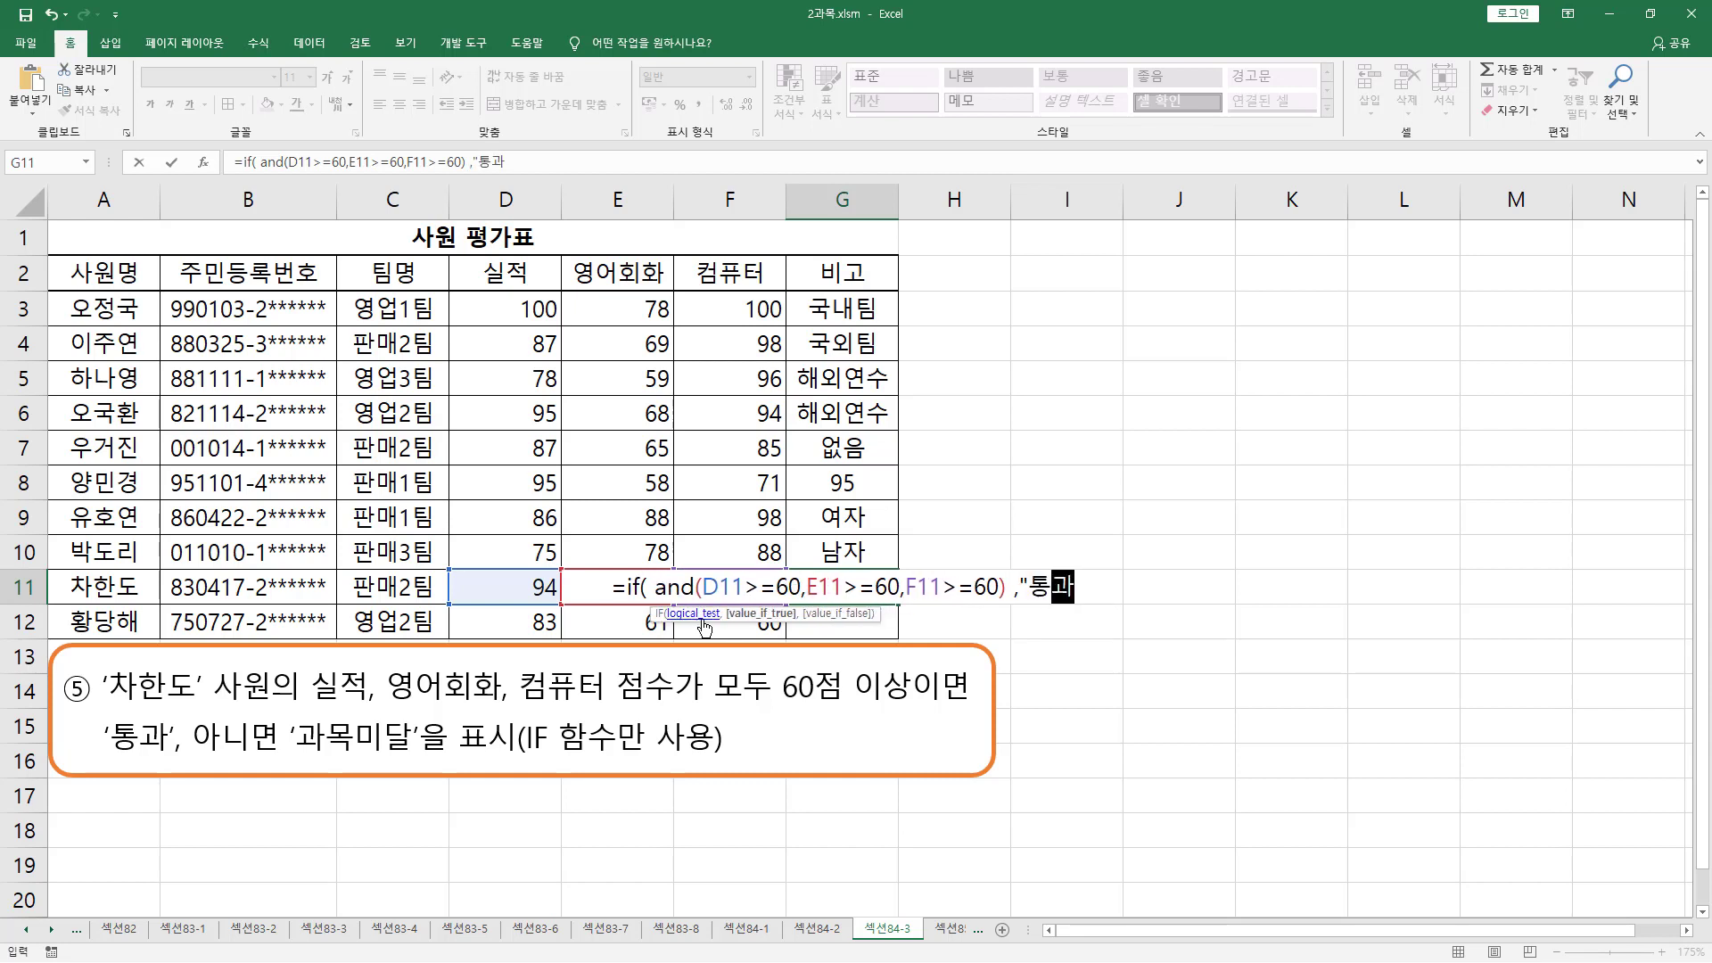
{"action": "type", "text": "\","}
{"action": "type", "text": "\"과목믿"}
{"action": "type", "text": "달"}
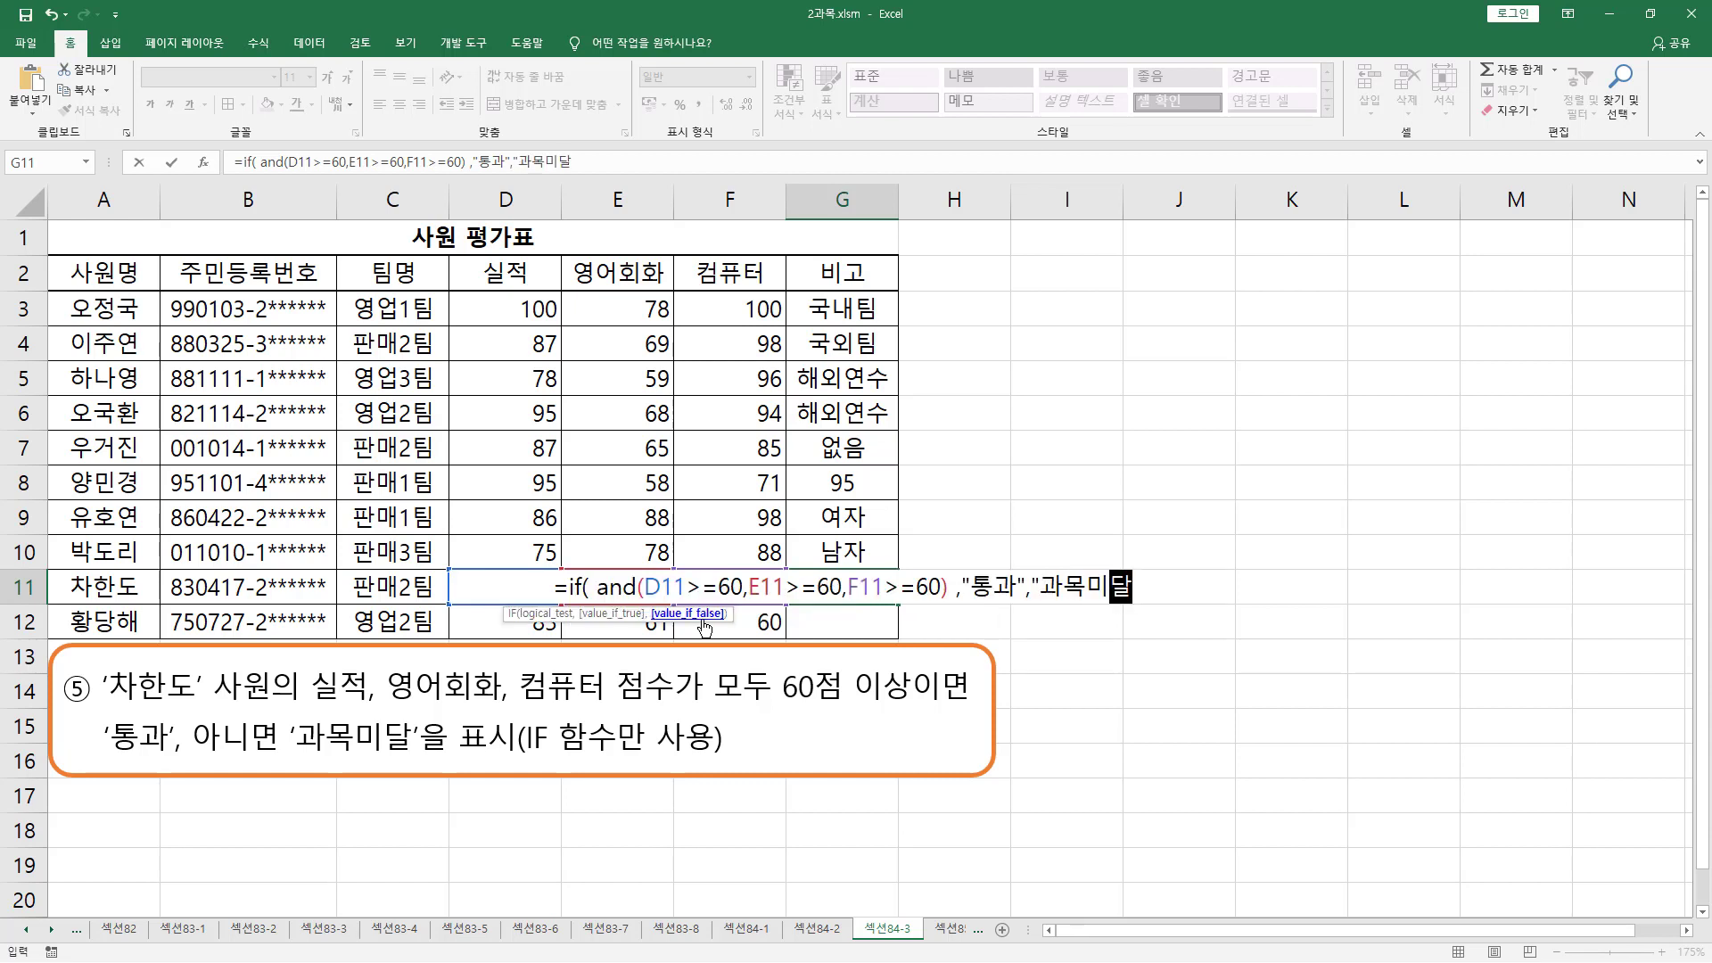
{"action": "type", "text": "\")"}
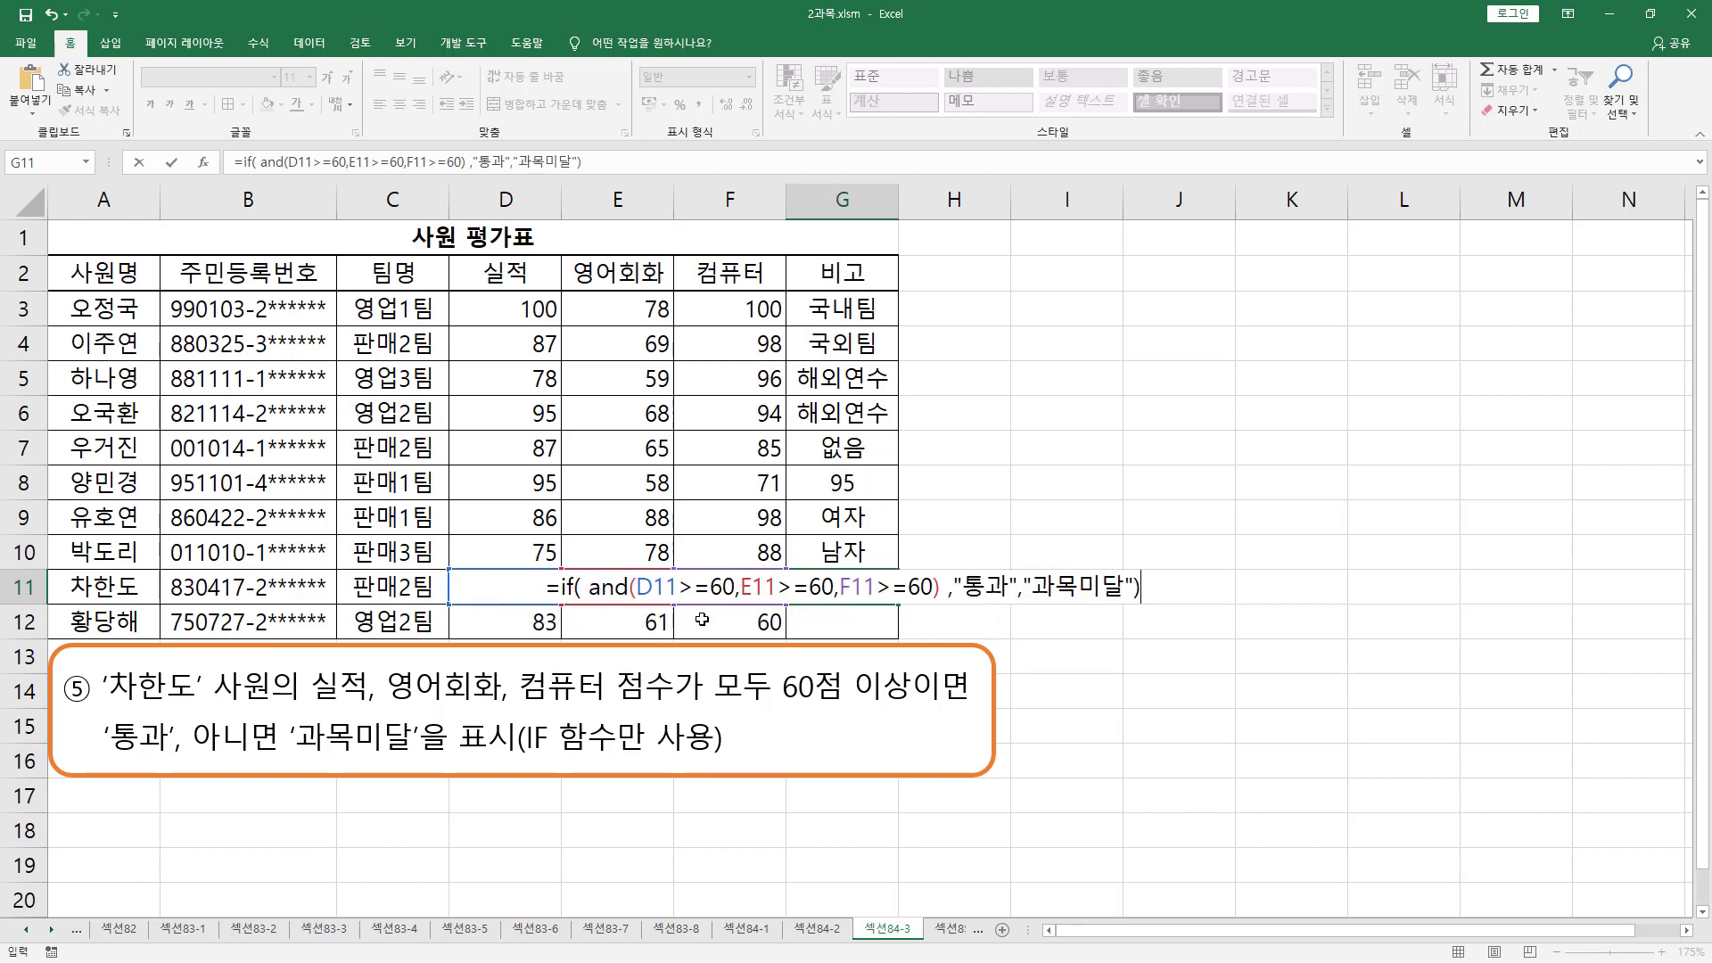
{"action": "key", "text": "Return"}
{"action": "left_click", "coordinate": [818, 595]}
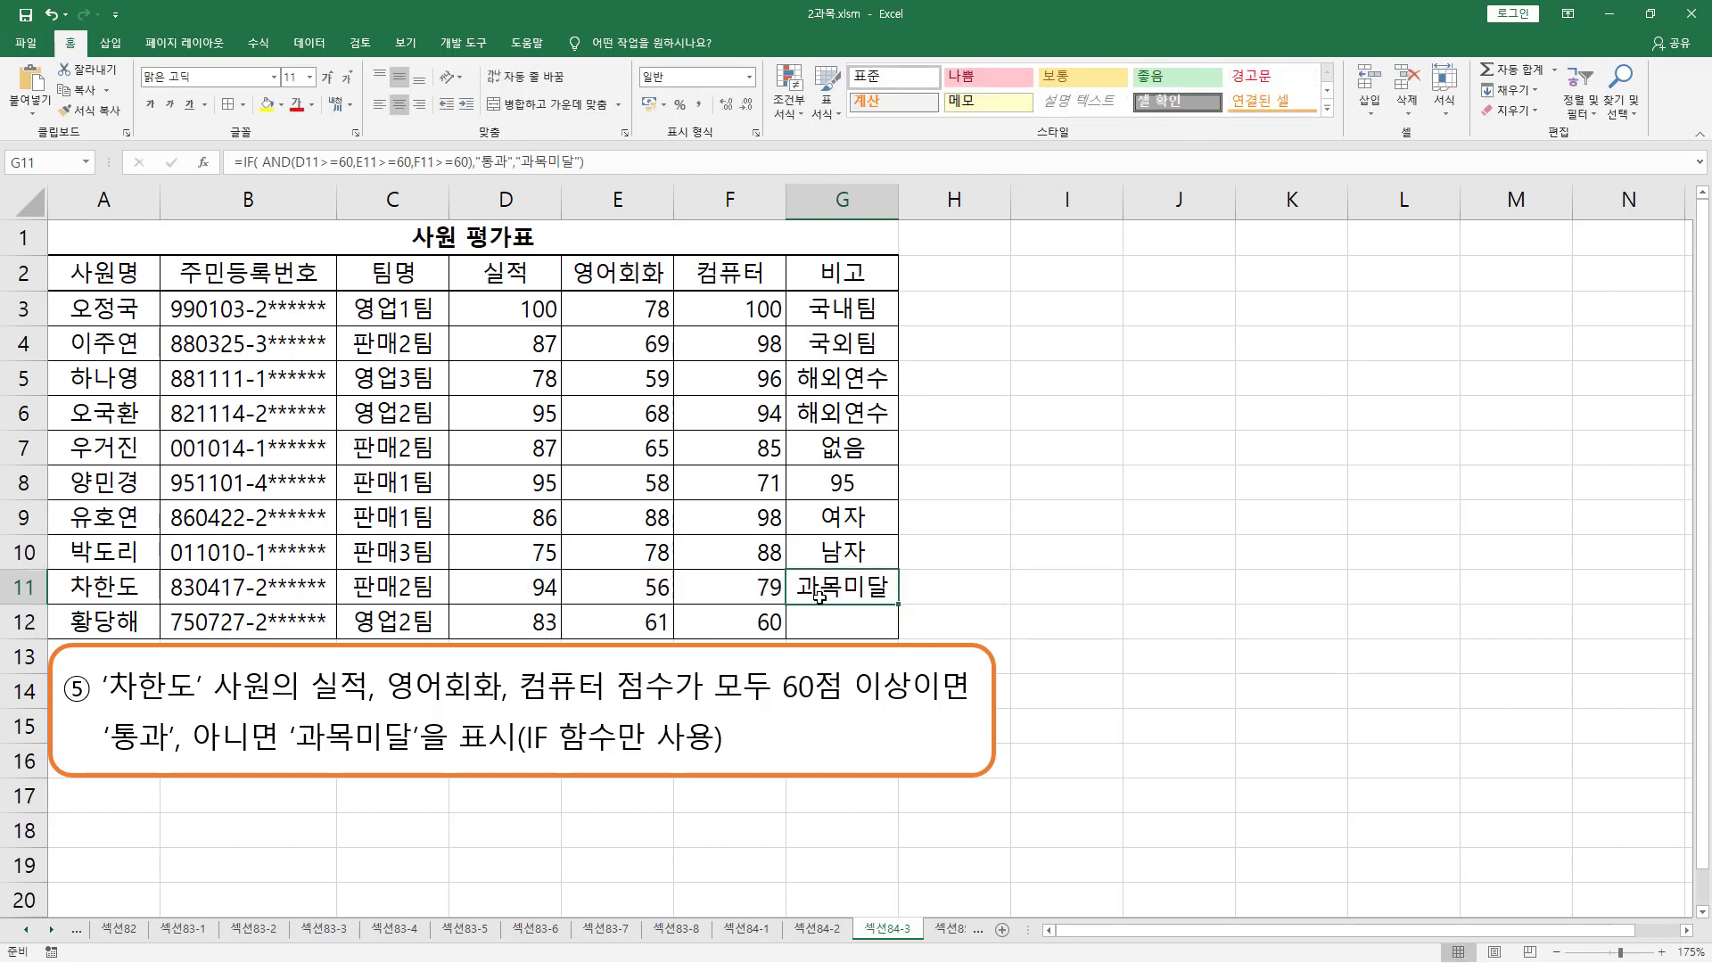
Step: Test the G11 formula by changing the 영어회화 score in E11 to 70, and undo that change
{"action": "left_click", "coordinate": [642, 594]}
{"action": "left_click_drag", "start_coordinate": [615, 569], "coordinate": [676, 604]}
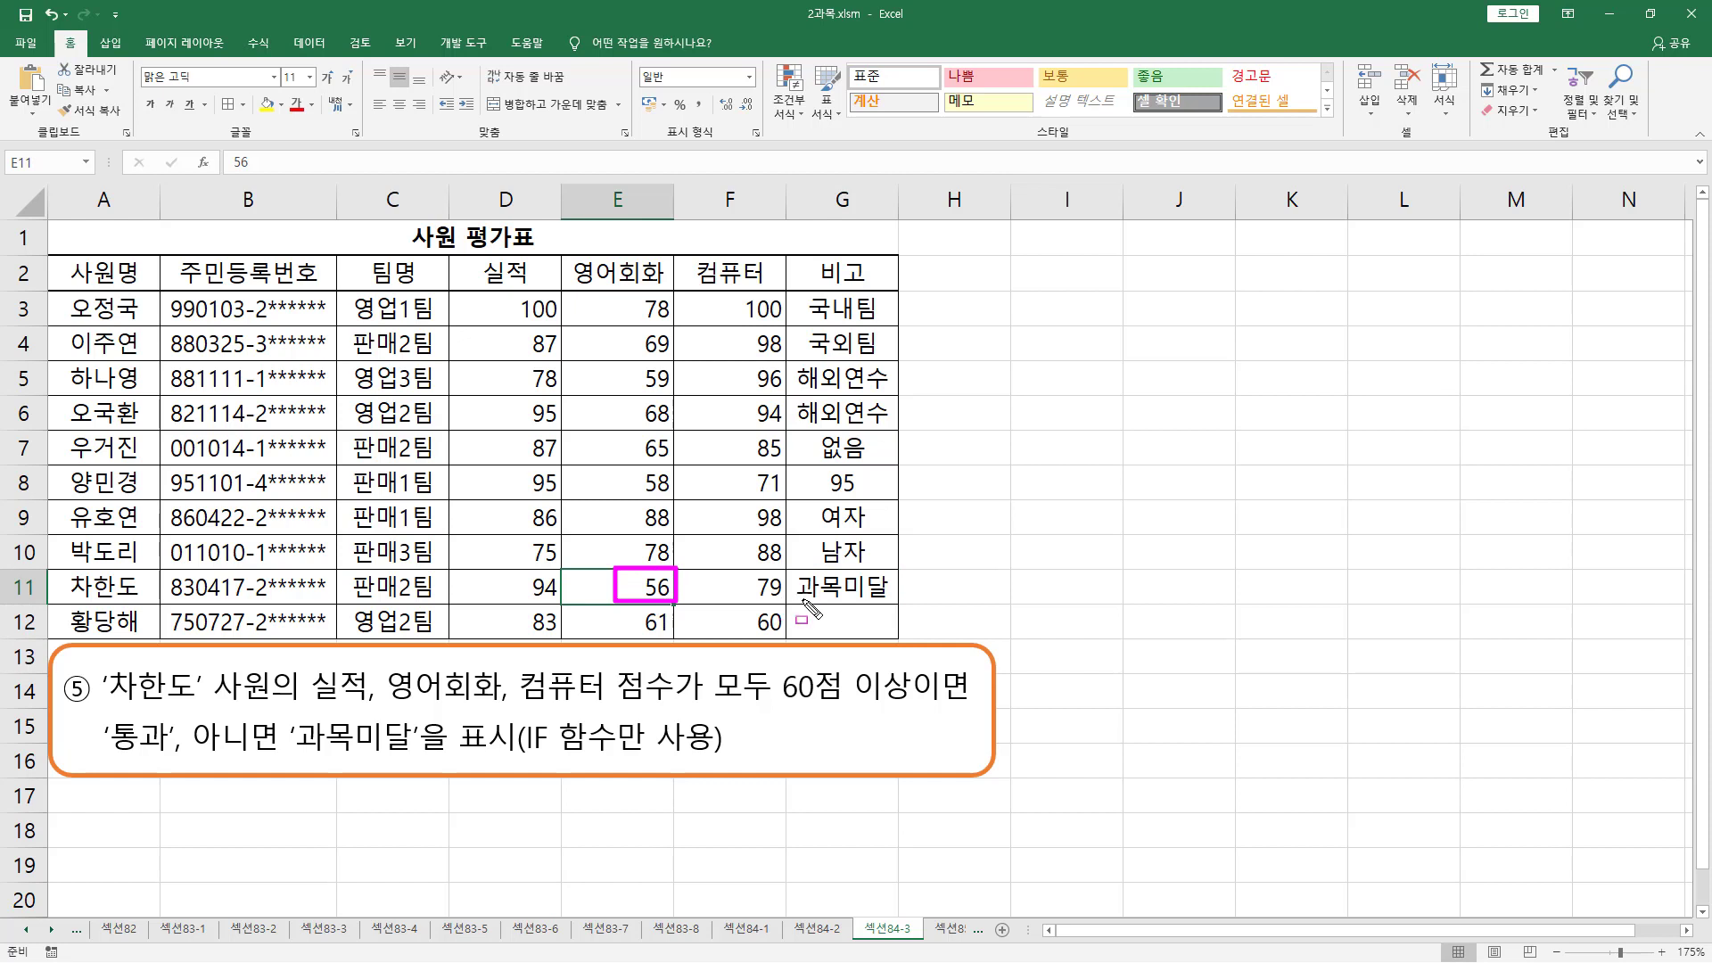
{"action": "left_click_drag", "start_coordinate": [796, 602], "coordinate": [890, 602]}
{"action": "key", "text": "Escape"}
{"action": "type", "text": "70"}
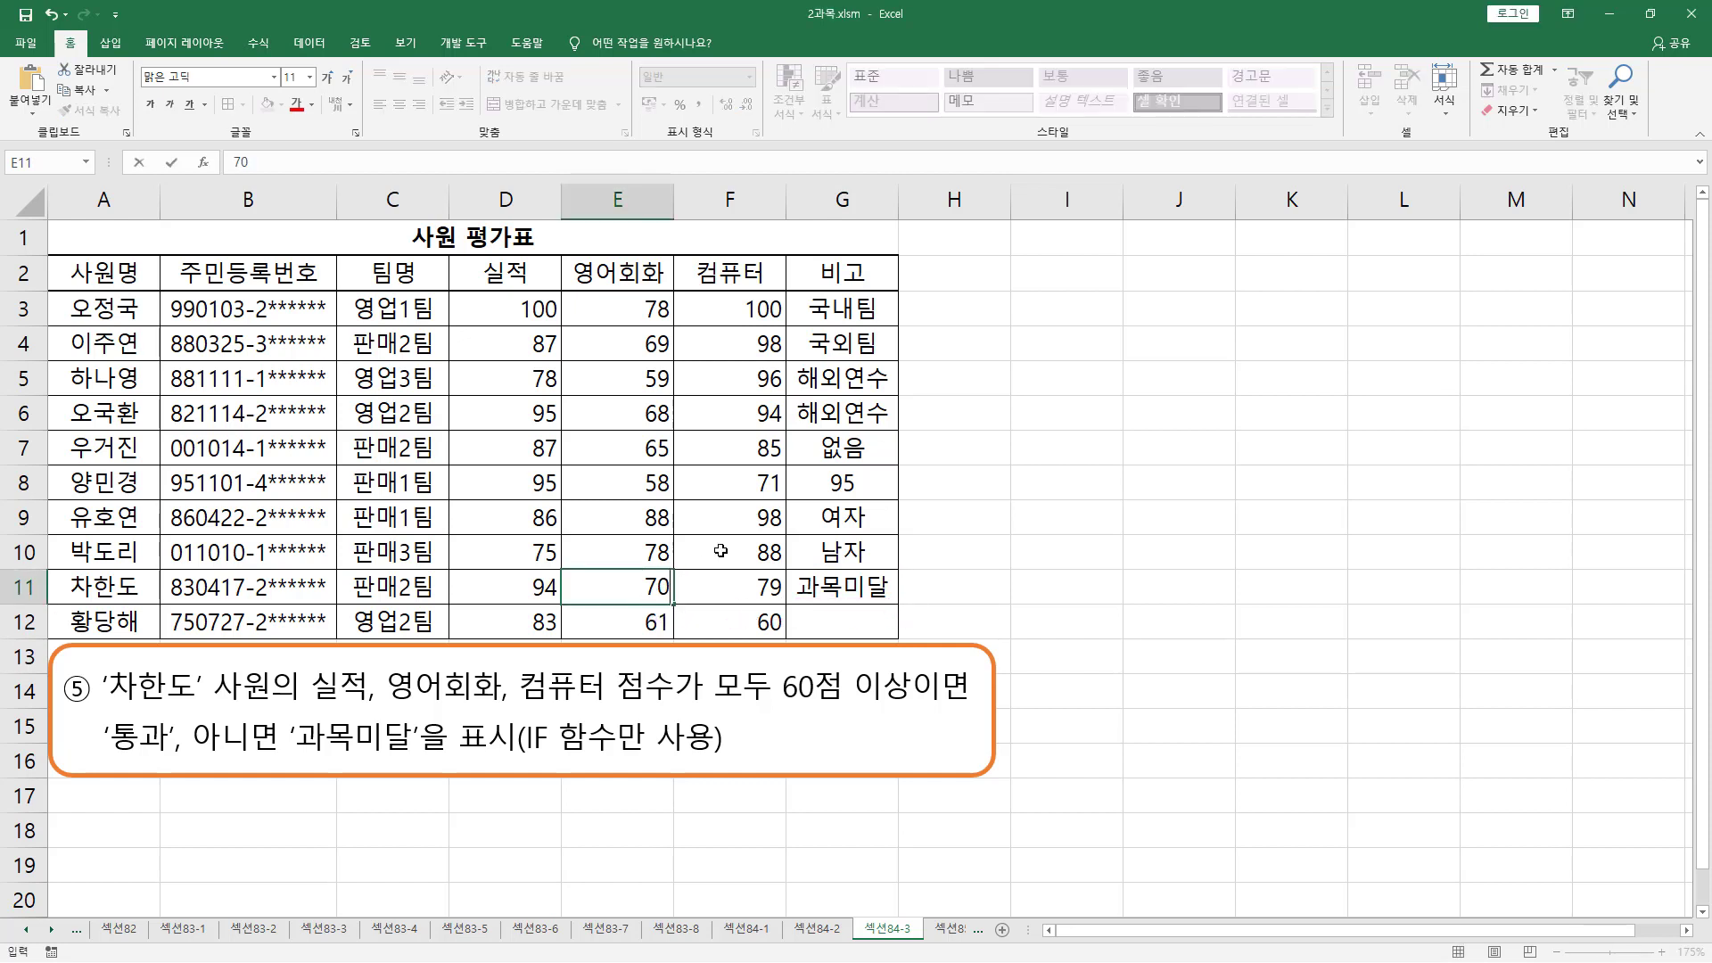
{"action": "key", "text": "Return"}
{"action": "left_click", "coordinate": [829, 586]}
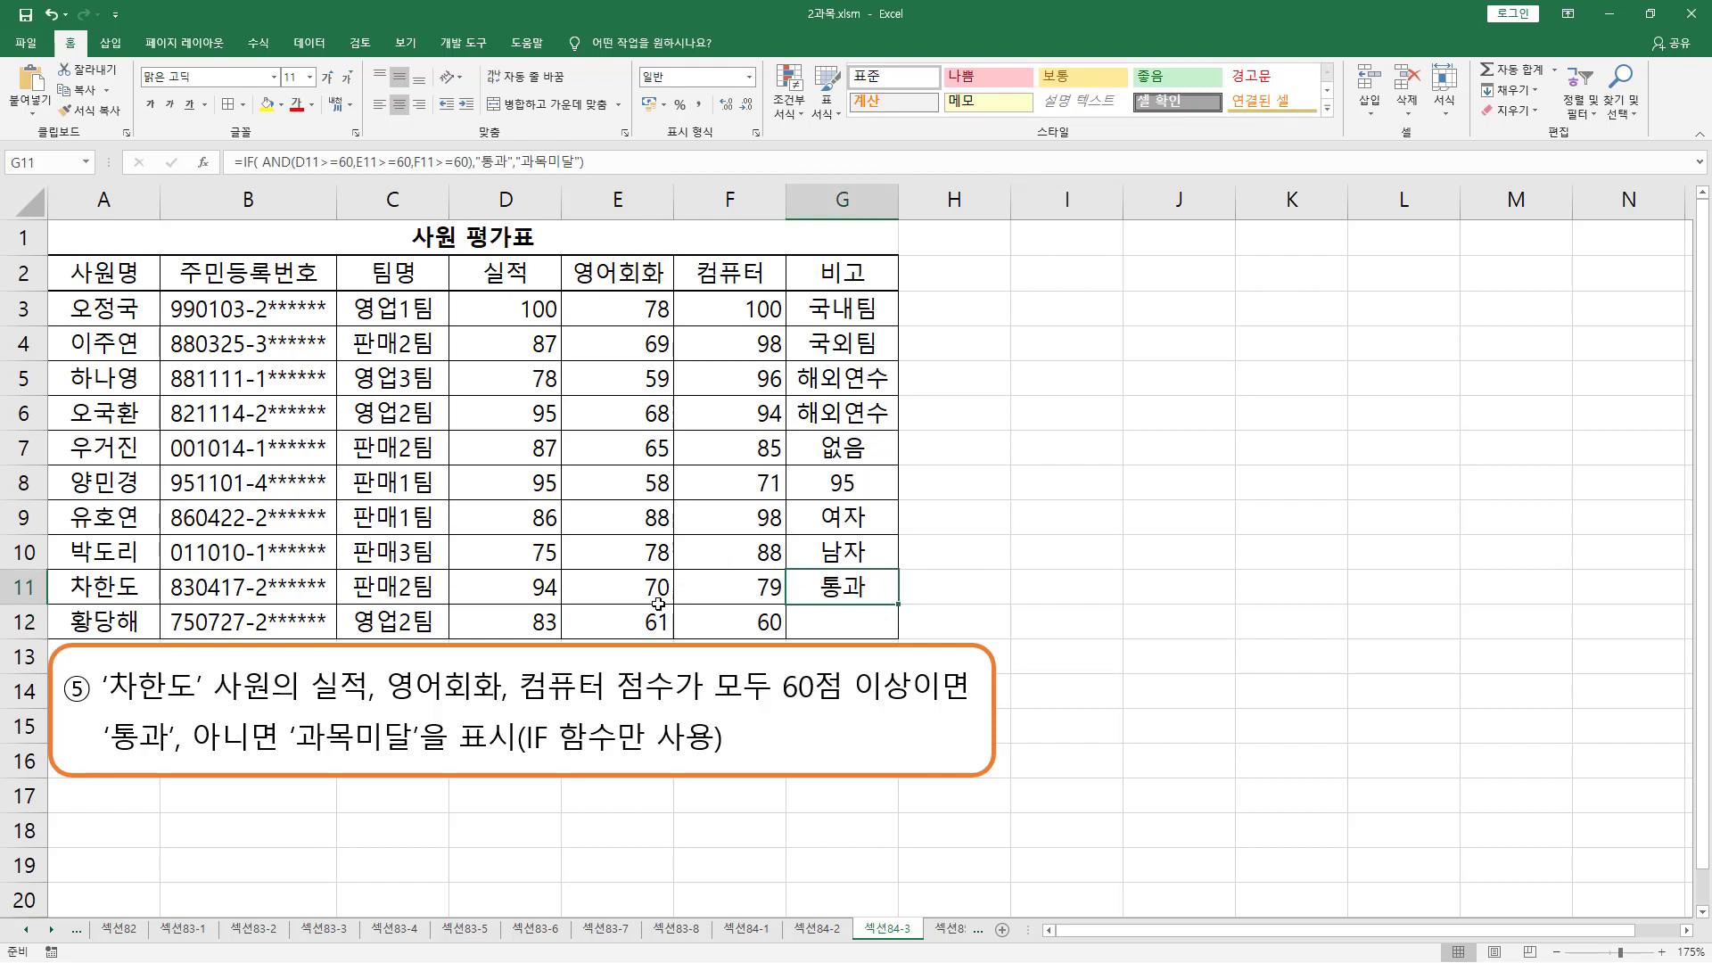
{"action": "key", "text": "ctrl+z"}
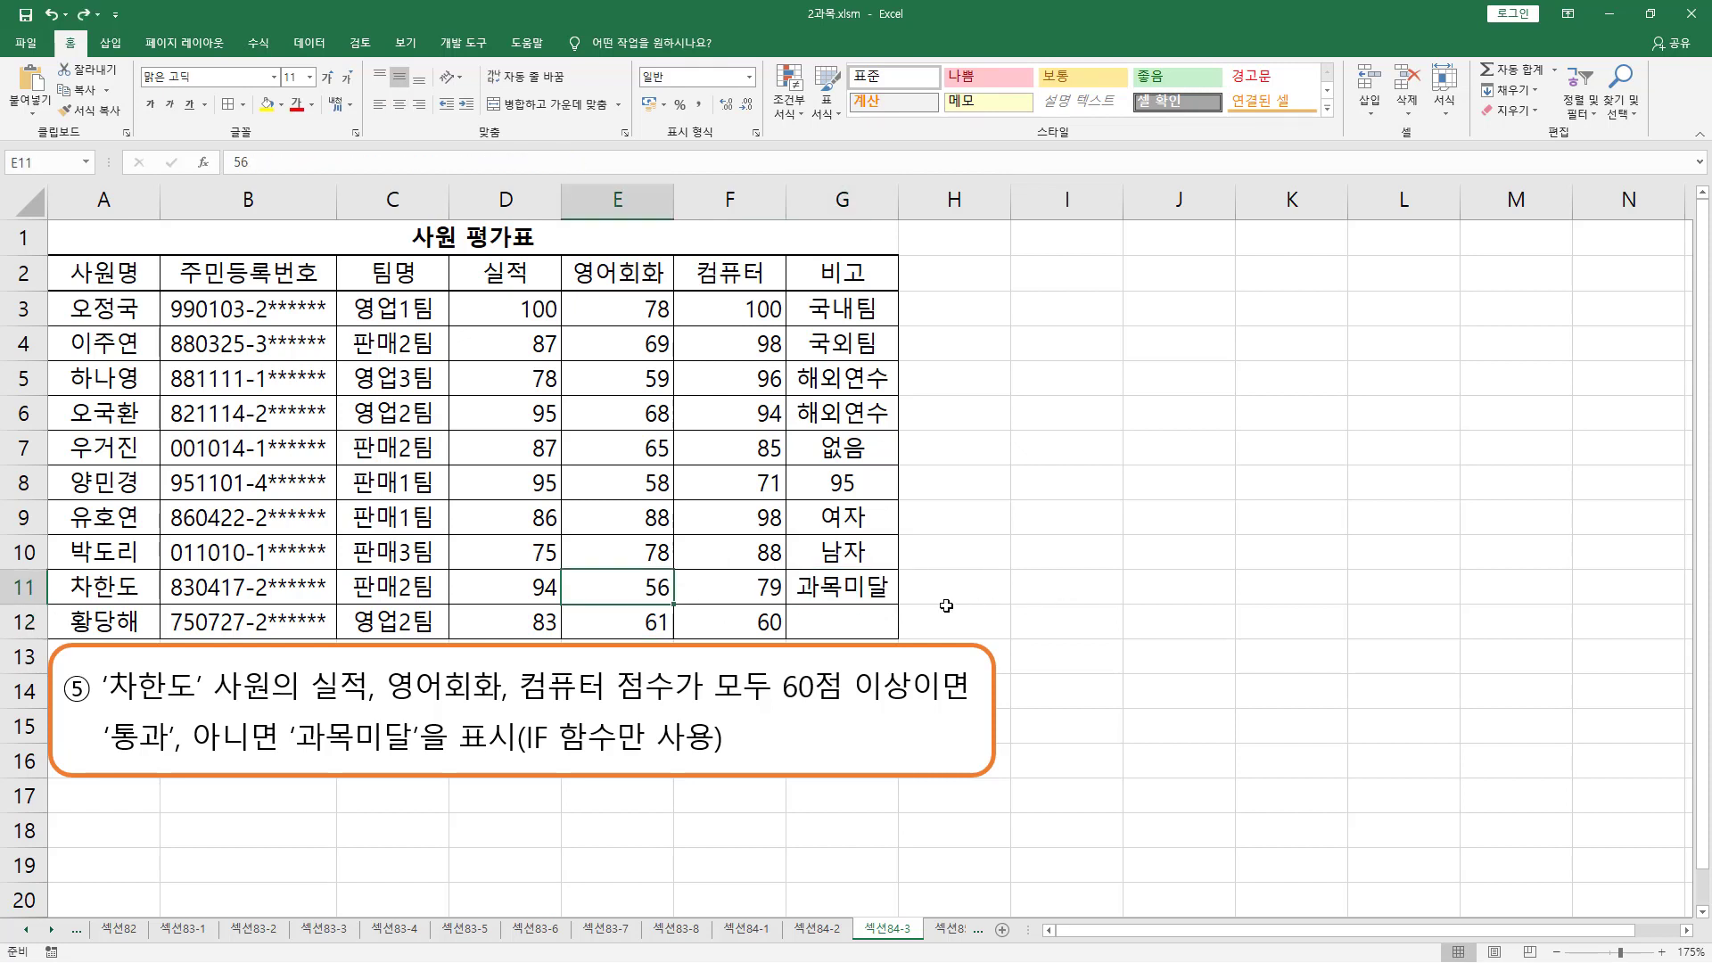
Step: Compare G11's AND-based formula with the task's IF-only condition and clear G11
{"action": "left_click", "coordinate": [852, 593]}
{"action": "double_click", "coordinate": [852, 593]}
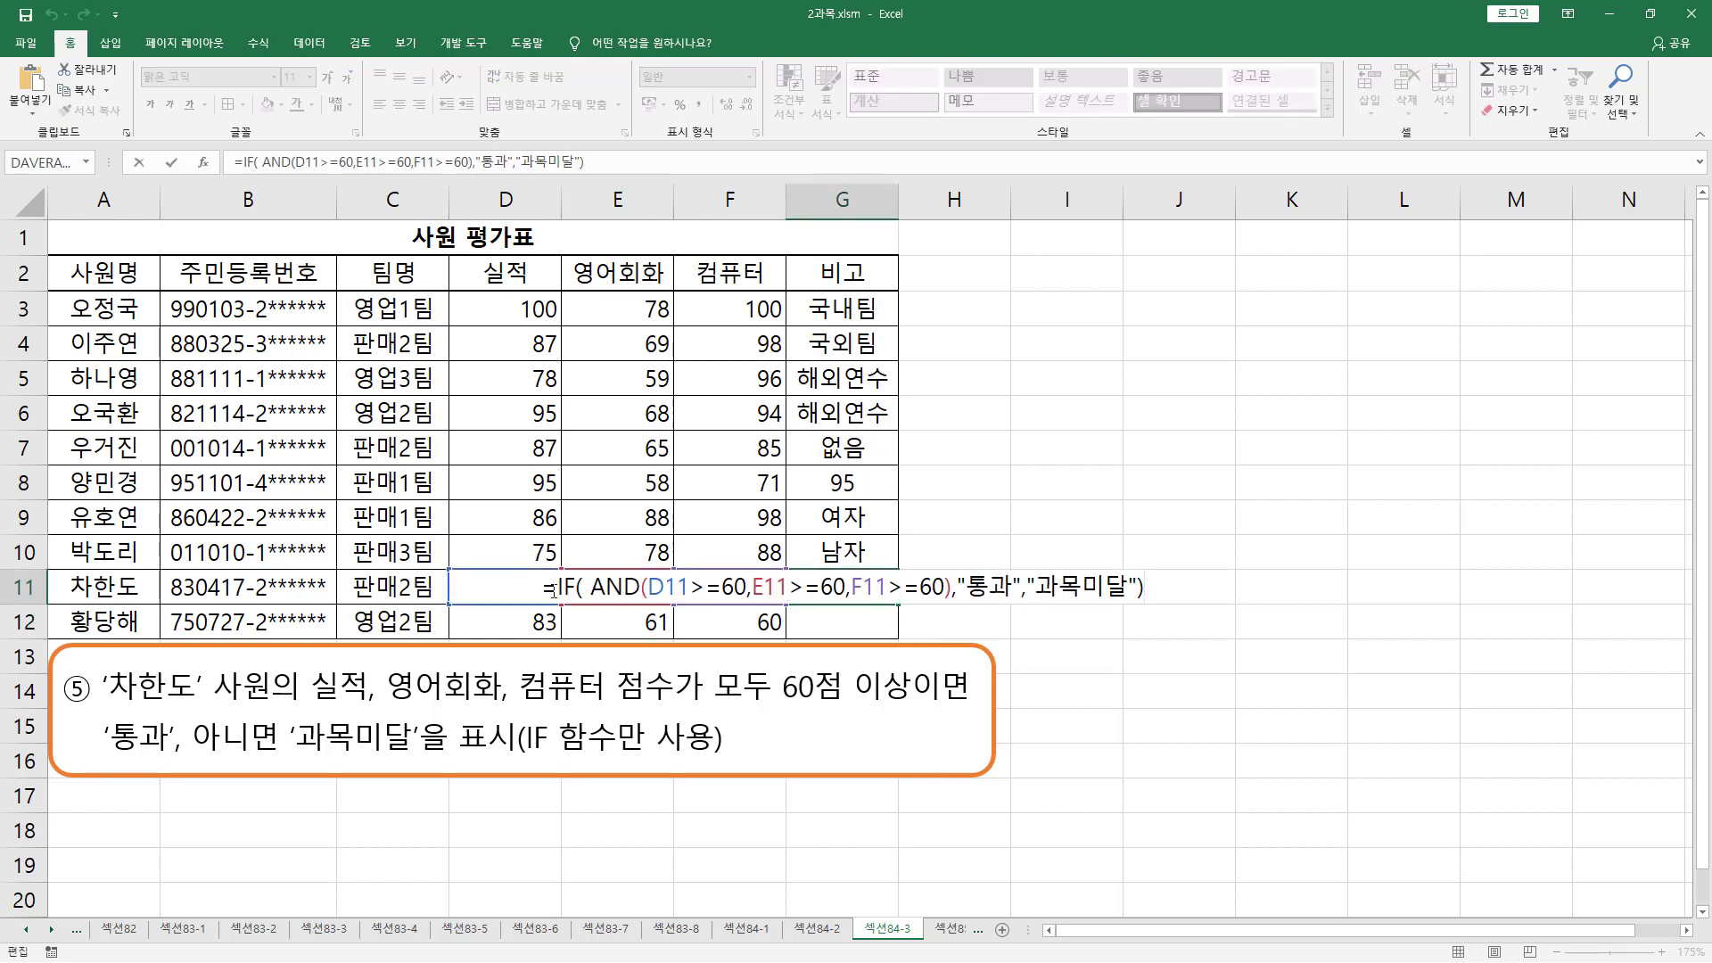
{"action": "left_click_drag", "start_coordinate": [545, 590], "coordinate": [1210, 594]}
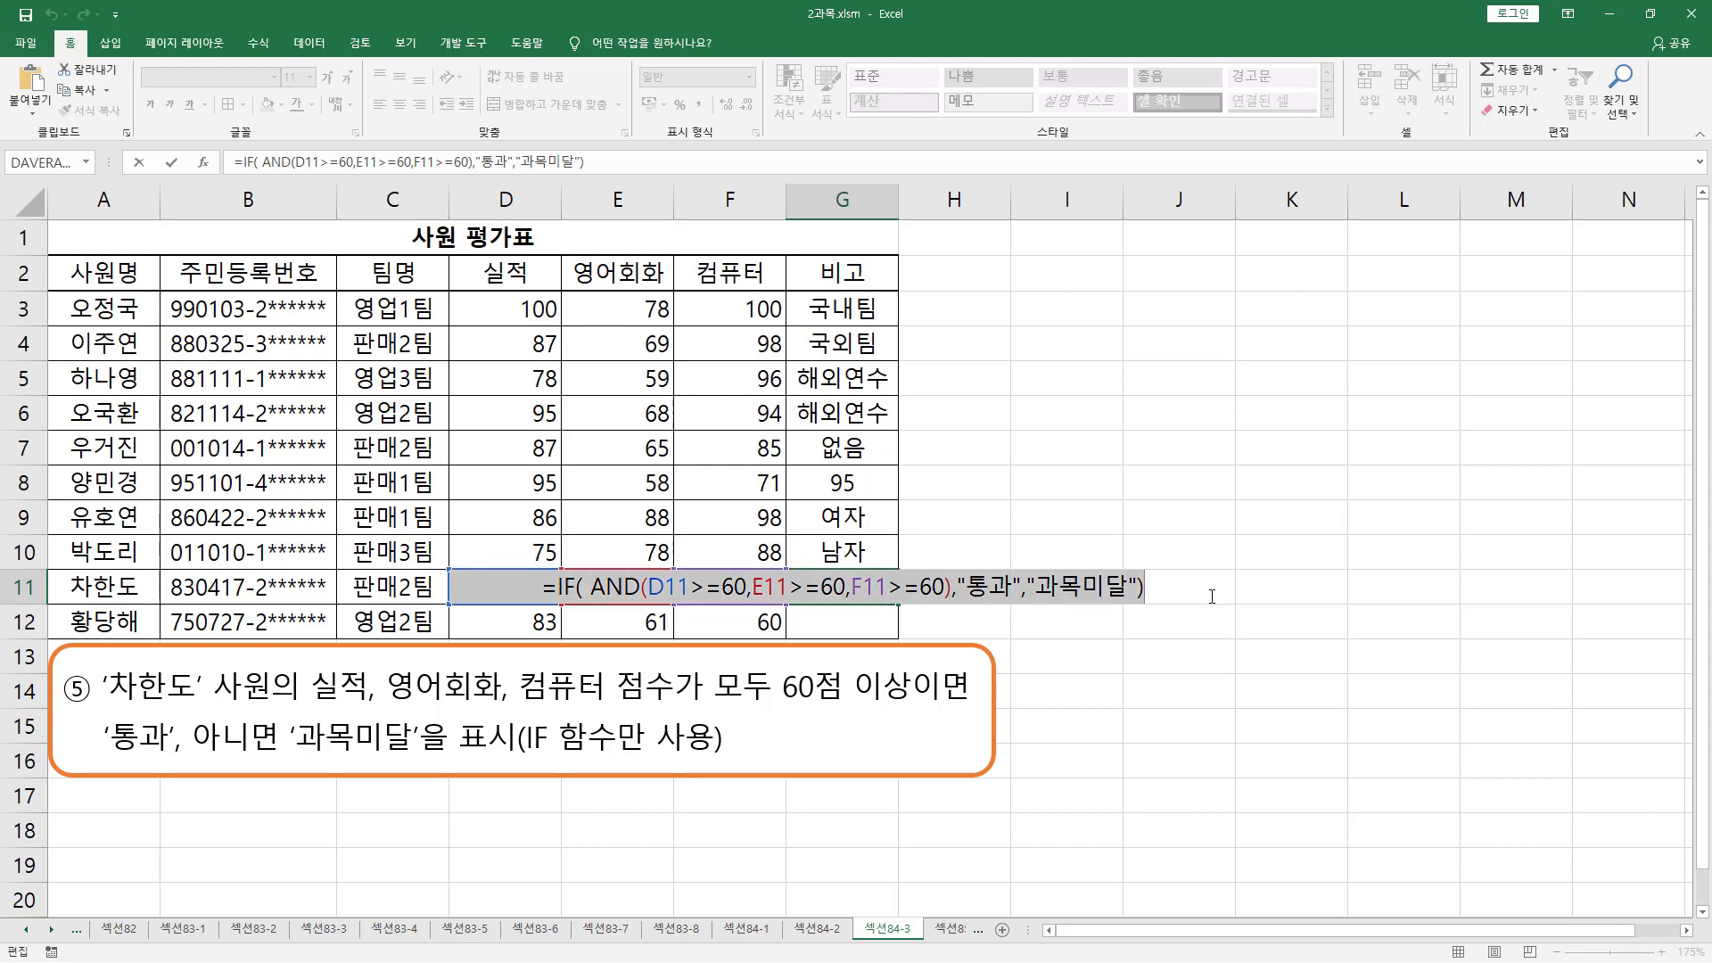
{"action": "mouse_move", "coordinate": [514, 717]}
{"action": "left_mouse_down"}
{"action": "mouse_move", "coordinate": [600, 769]}
{"action": "mouse_move", "coordinate": [723, 763]}
{"action": "left_mouse_up"}
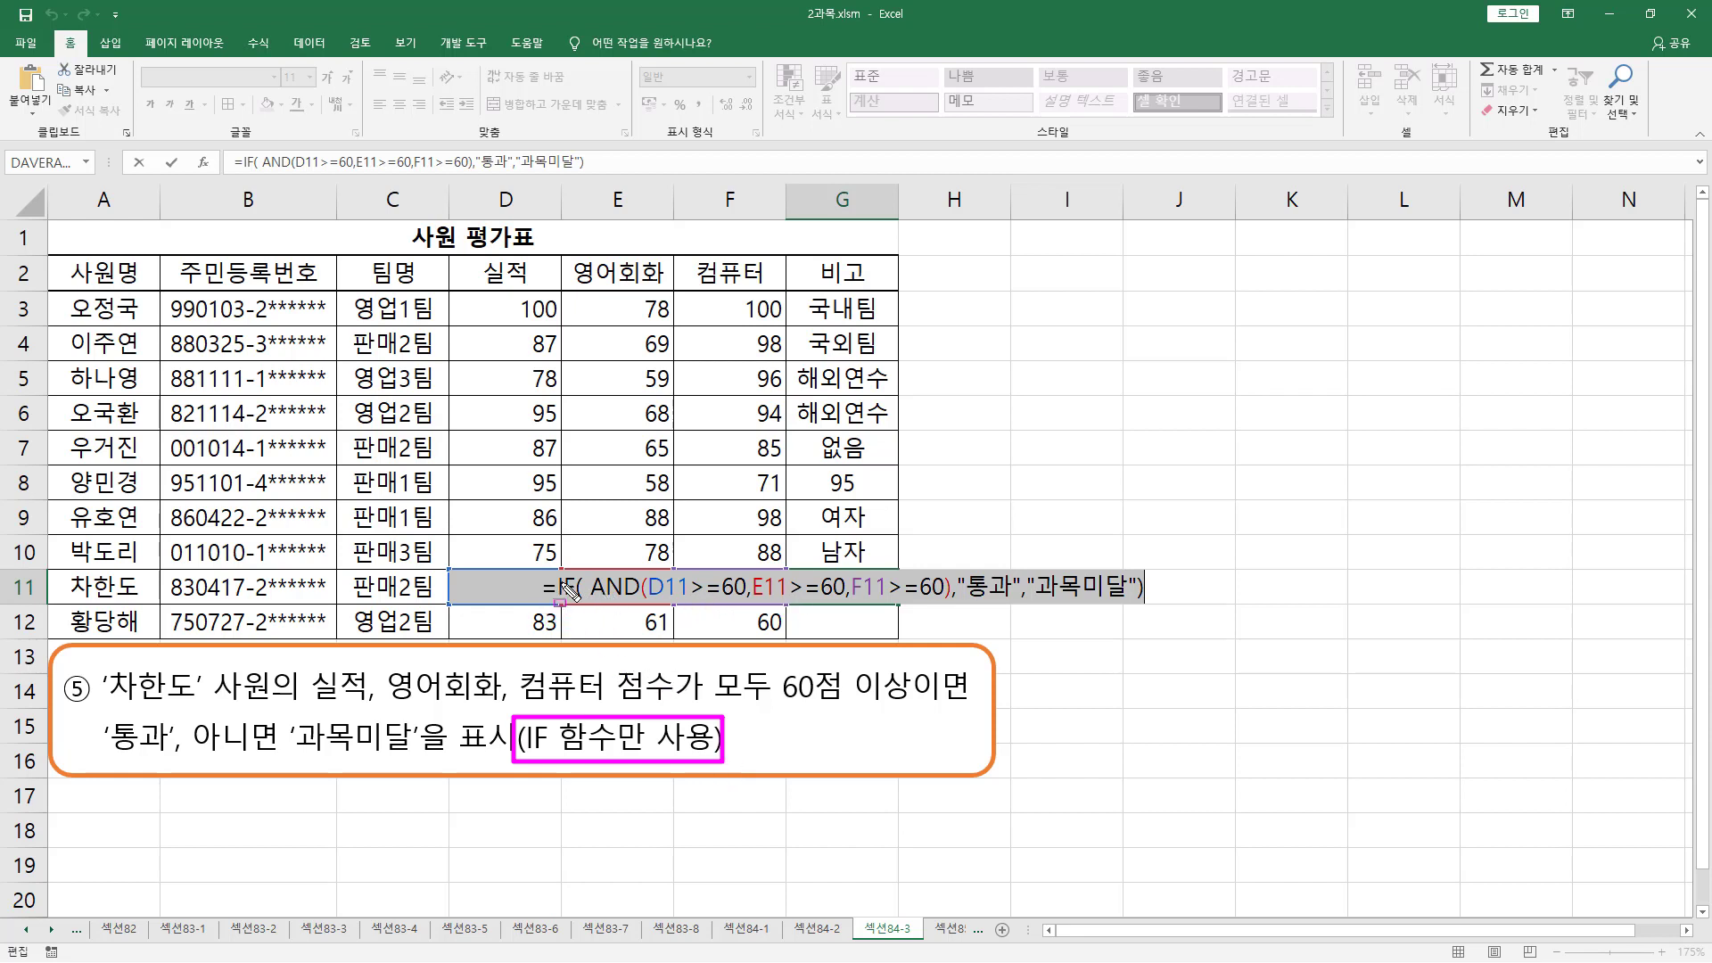
{"action": "mouse_move", "coordinate": [546, 596]}
{"action": "left_mouse_down"}
{"action": "mouse_move", "coordinate": [606, 585]}
{"action": "mouse_move", "coordinate": [645, 607]}
{"action": "left_mouse_up"}
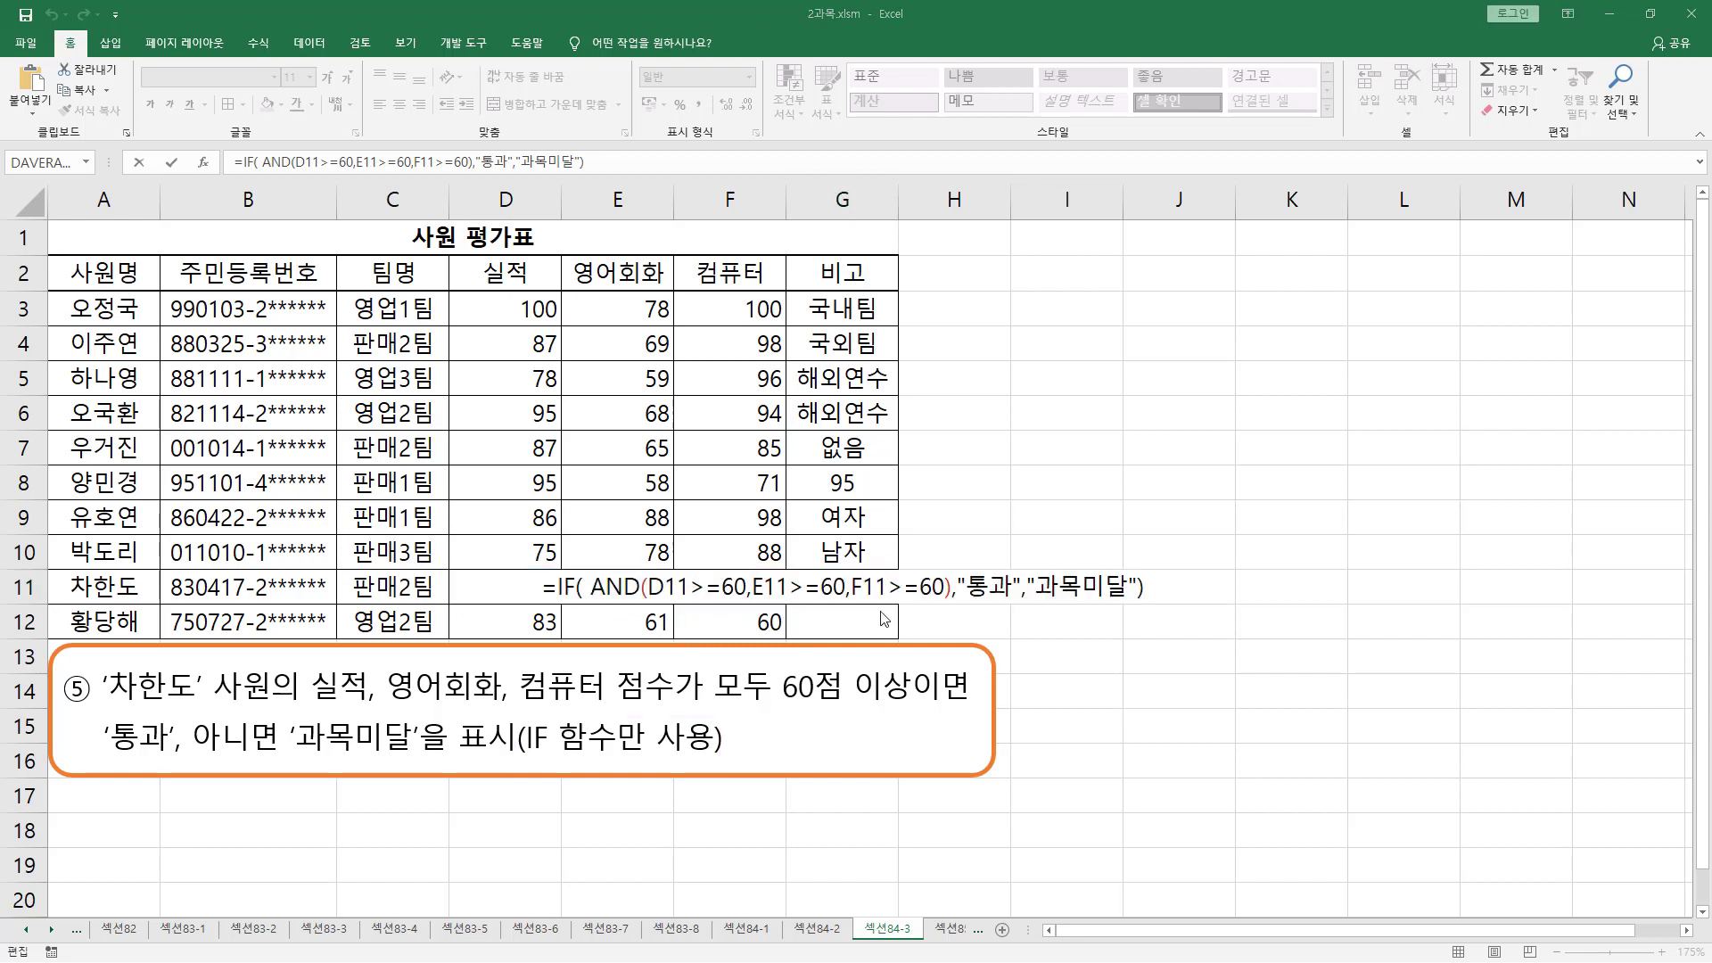
{"action": "key", "text": "ctrl+Return"}
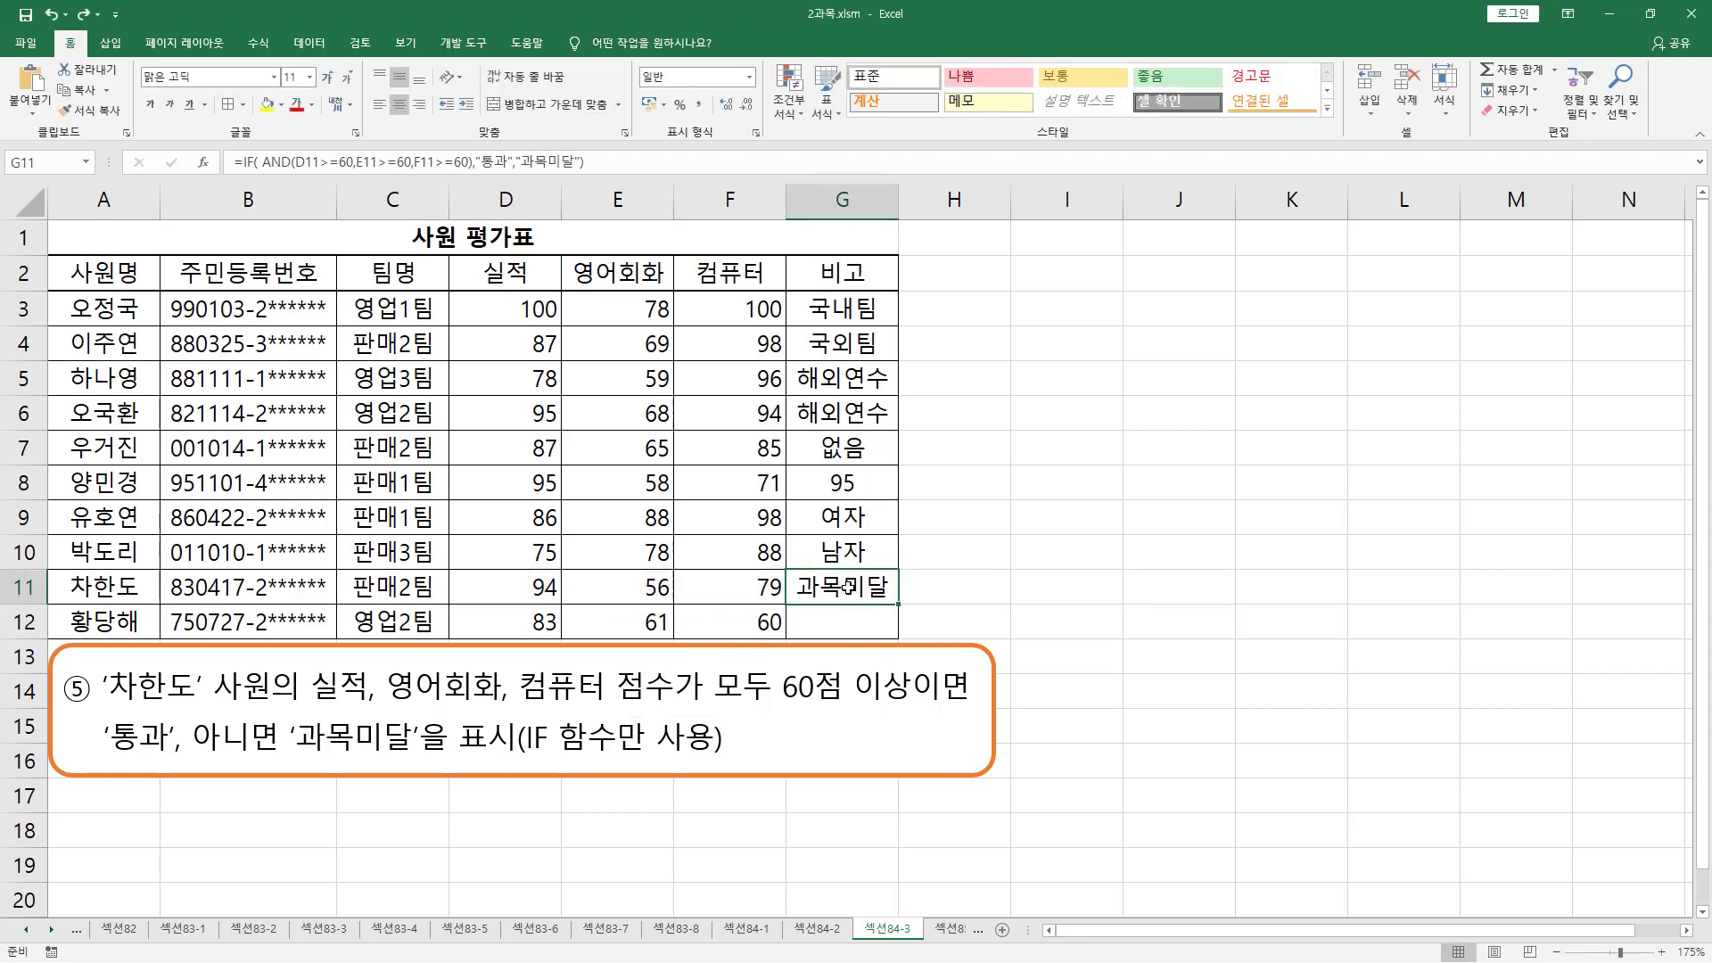
{"action": "key", "text": "Delete"}
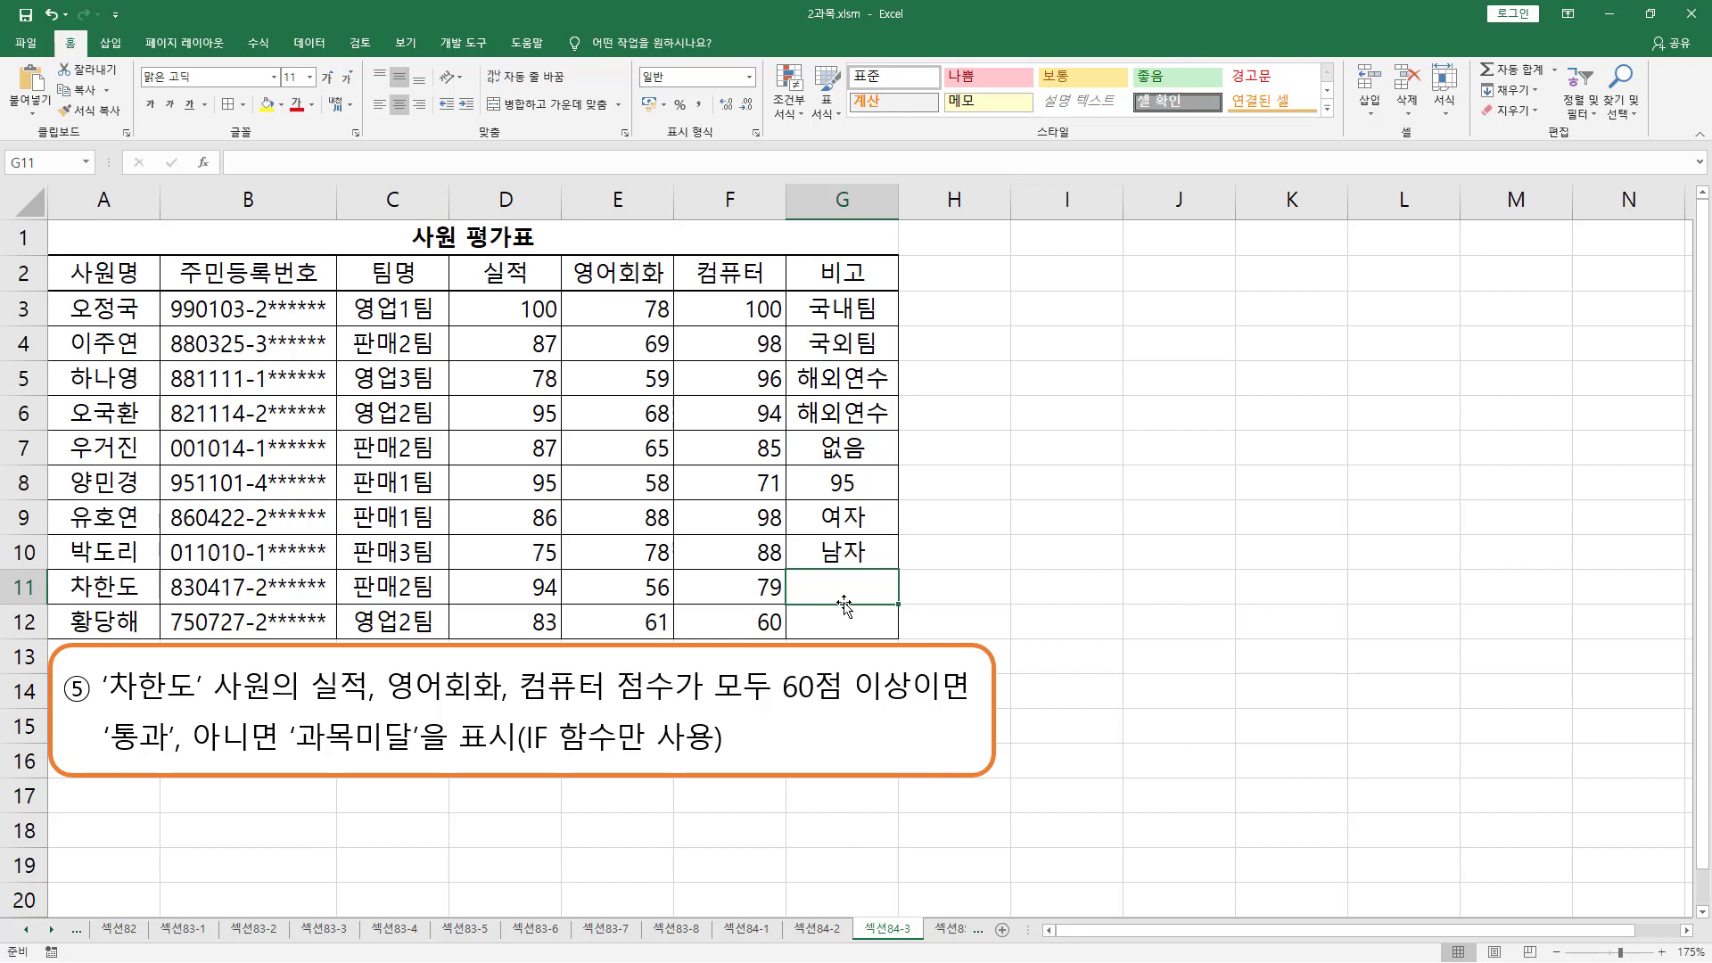
{"action": "type", "text": "=ㅑㄹ("}
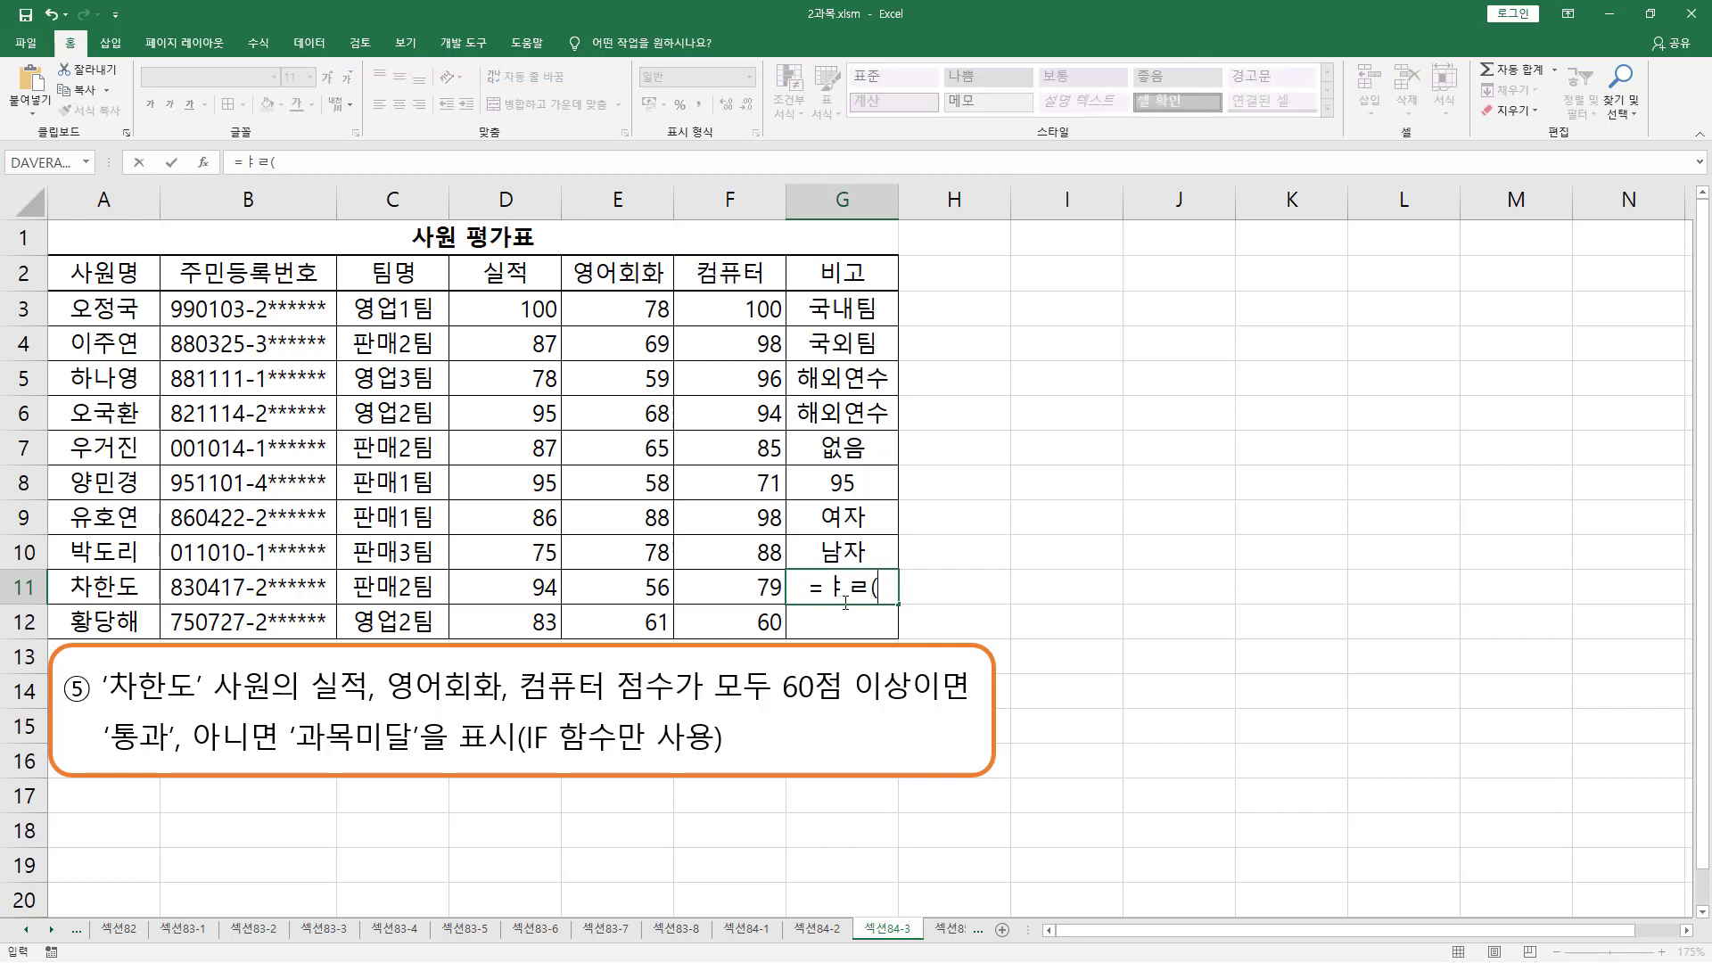
{"action": "key", "text": "BackSpace"}
{"action": "key", "text": "BackSpace"}
{"action": "key", "text": "BackSpace"}
{"action": "key", "text": "BackSpace"}
Step: Start an IF formula in G11 with the test D11>=60, ready for its true value
{"action": "key", "text": "Hangul"}
{"action": "type", "text": "=if("}
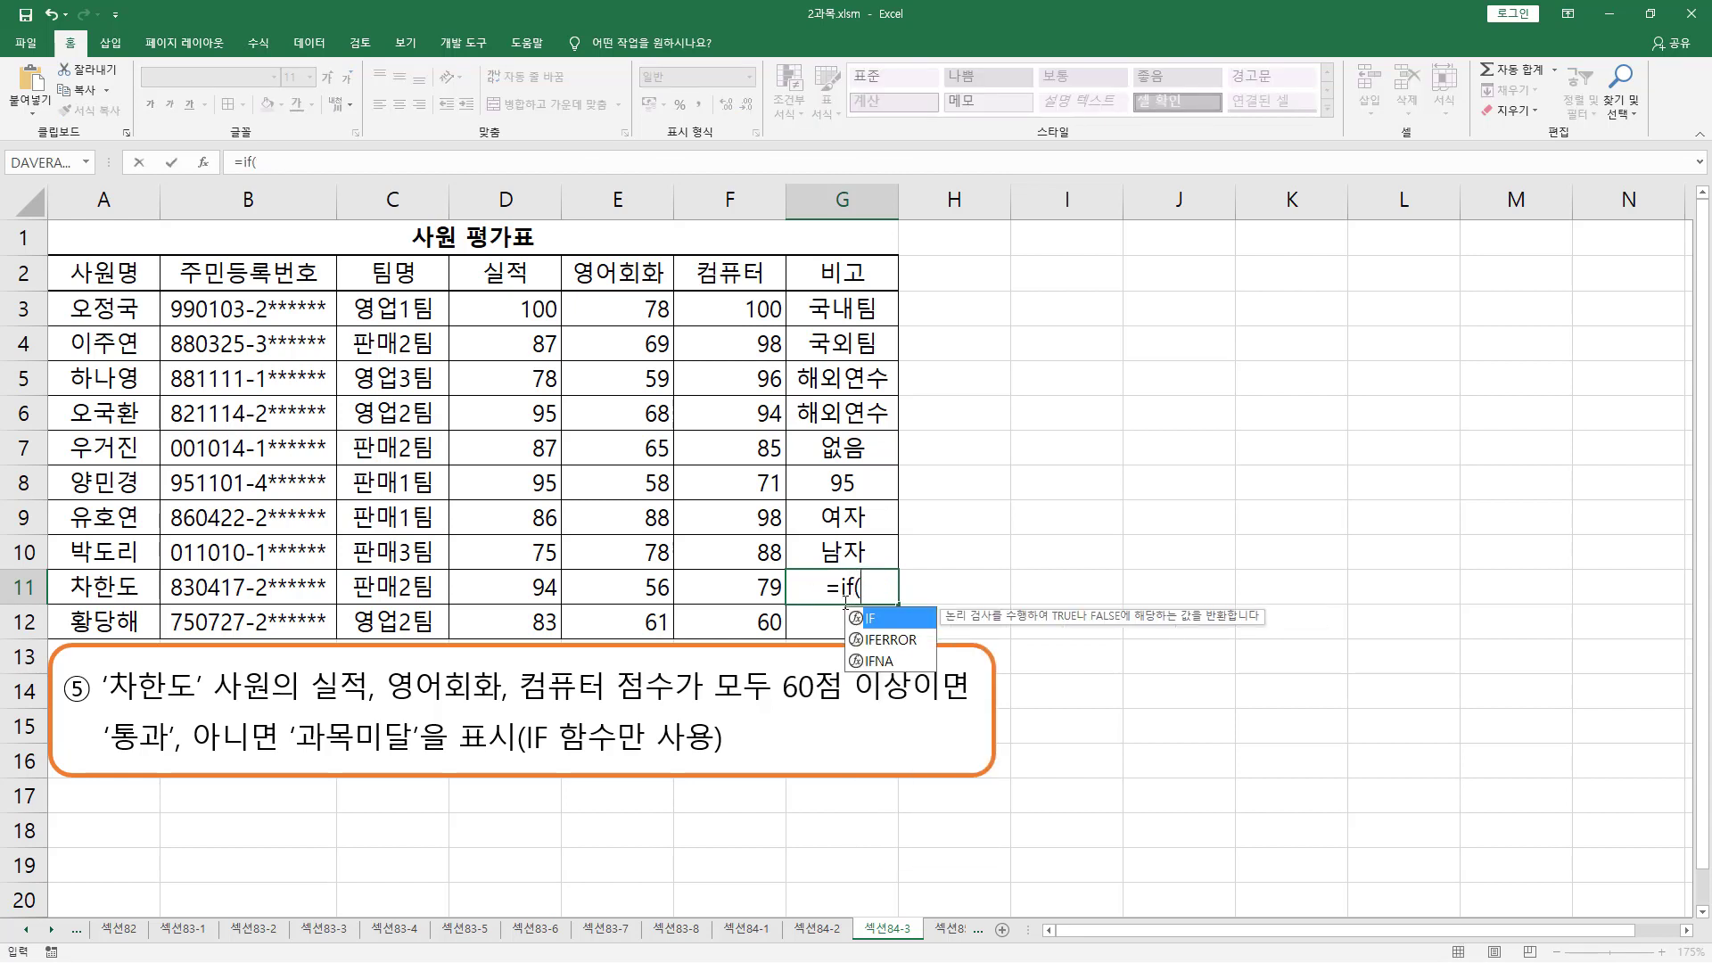
{"action": "key", "text": "Left"}
{"action": "key", "text": "Left"}
{"action": "key", "text": "Left"}
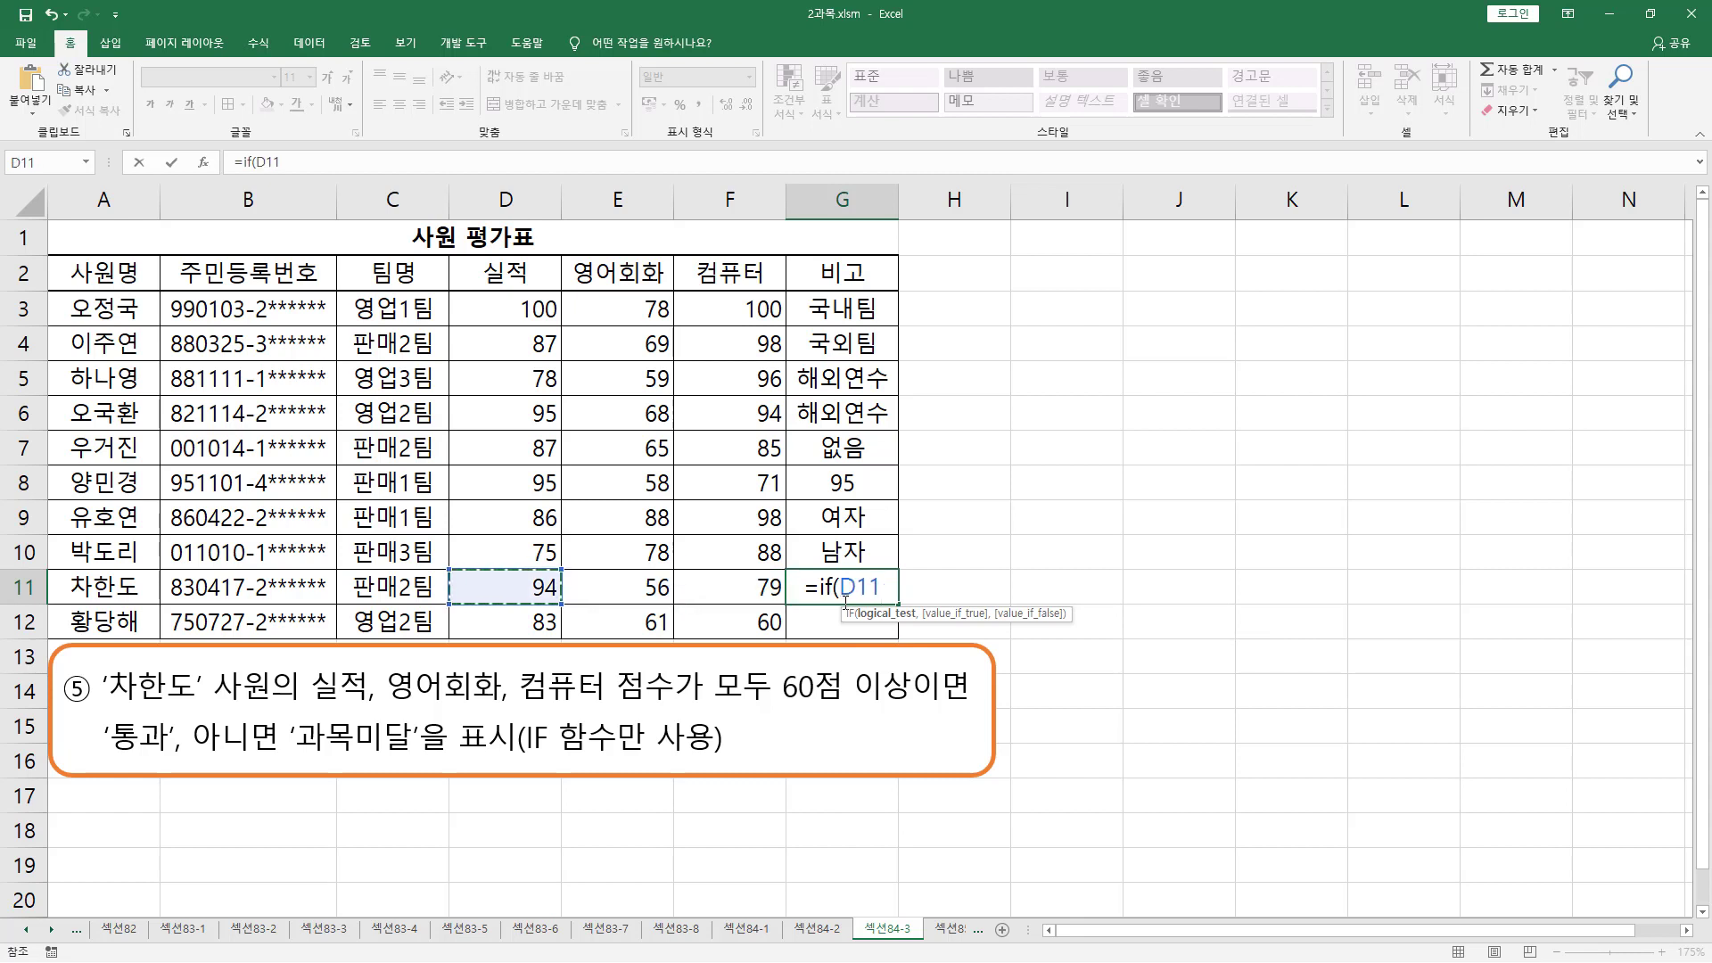
{"action": "type", "text": ">=60"}
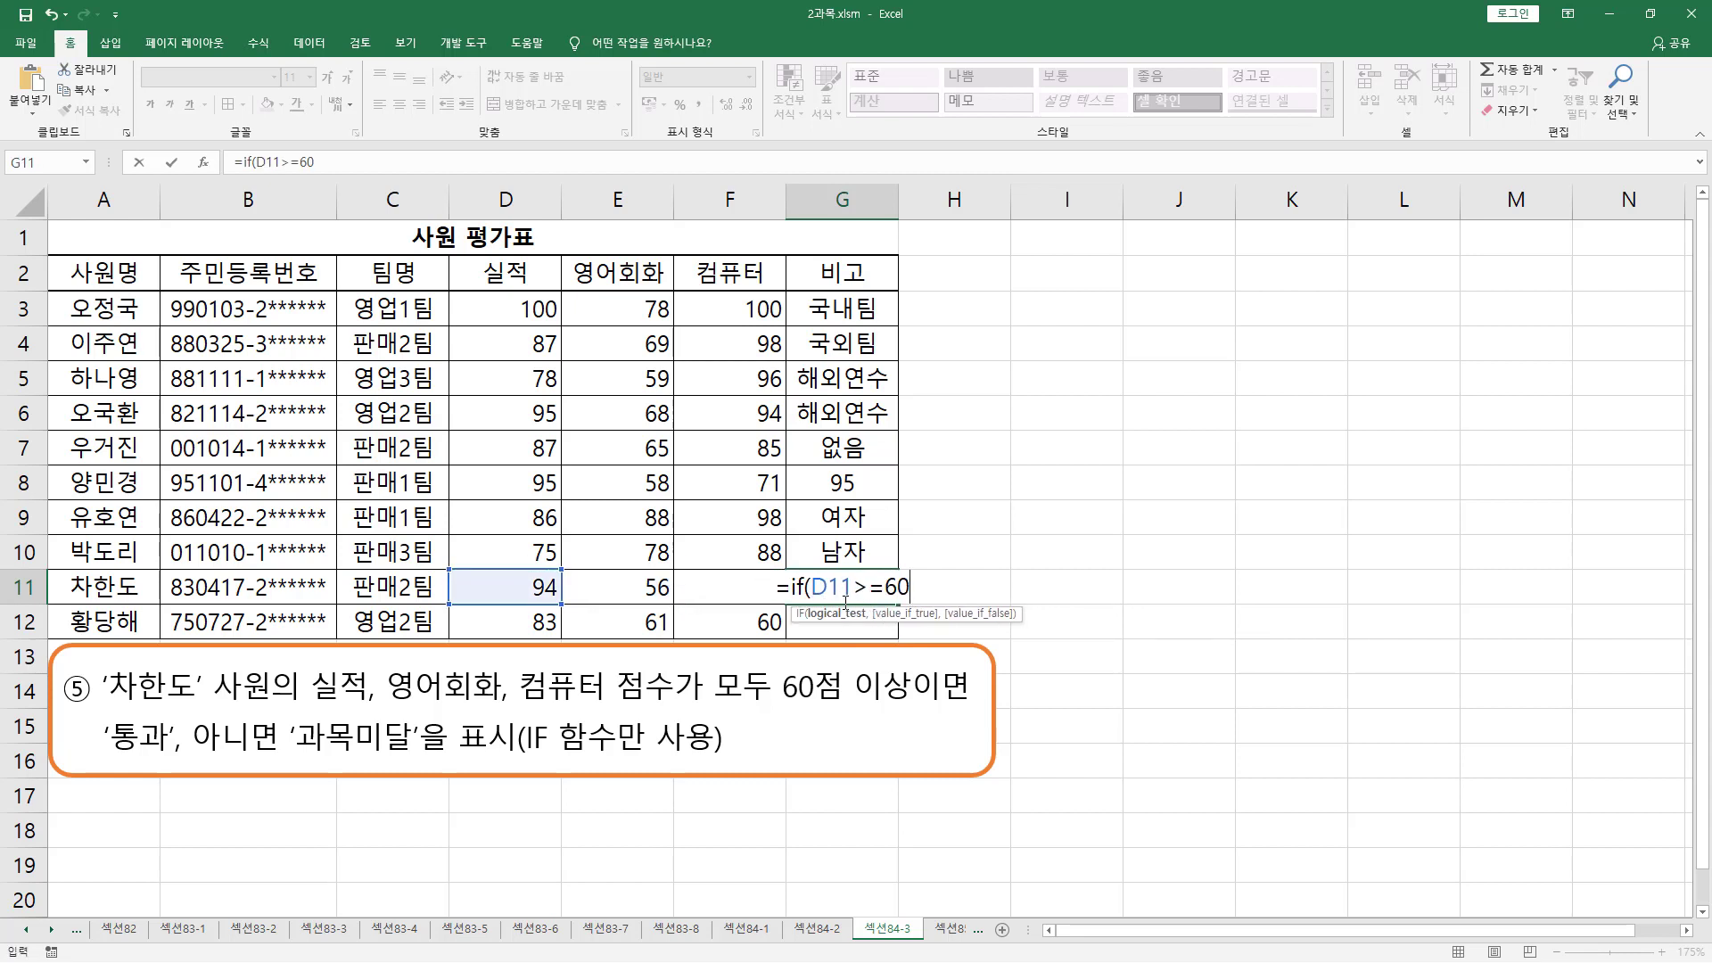
{"action": "type", "text": ","}
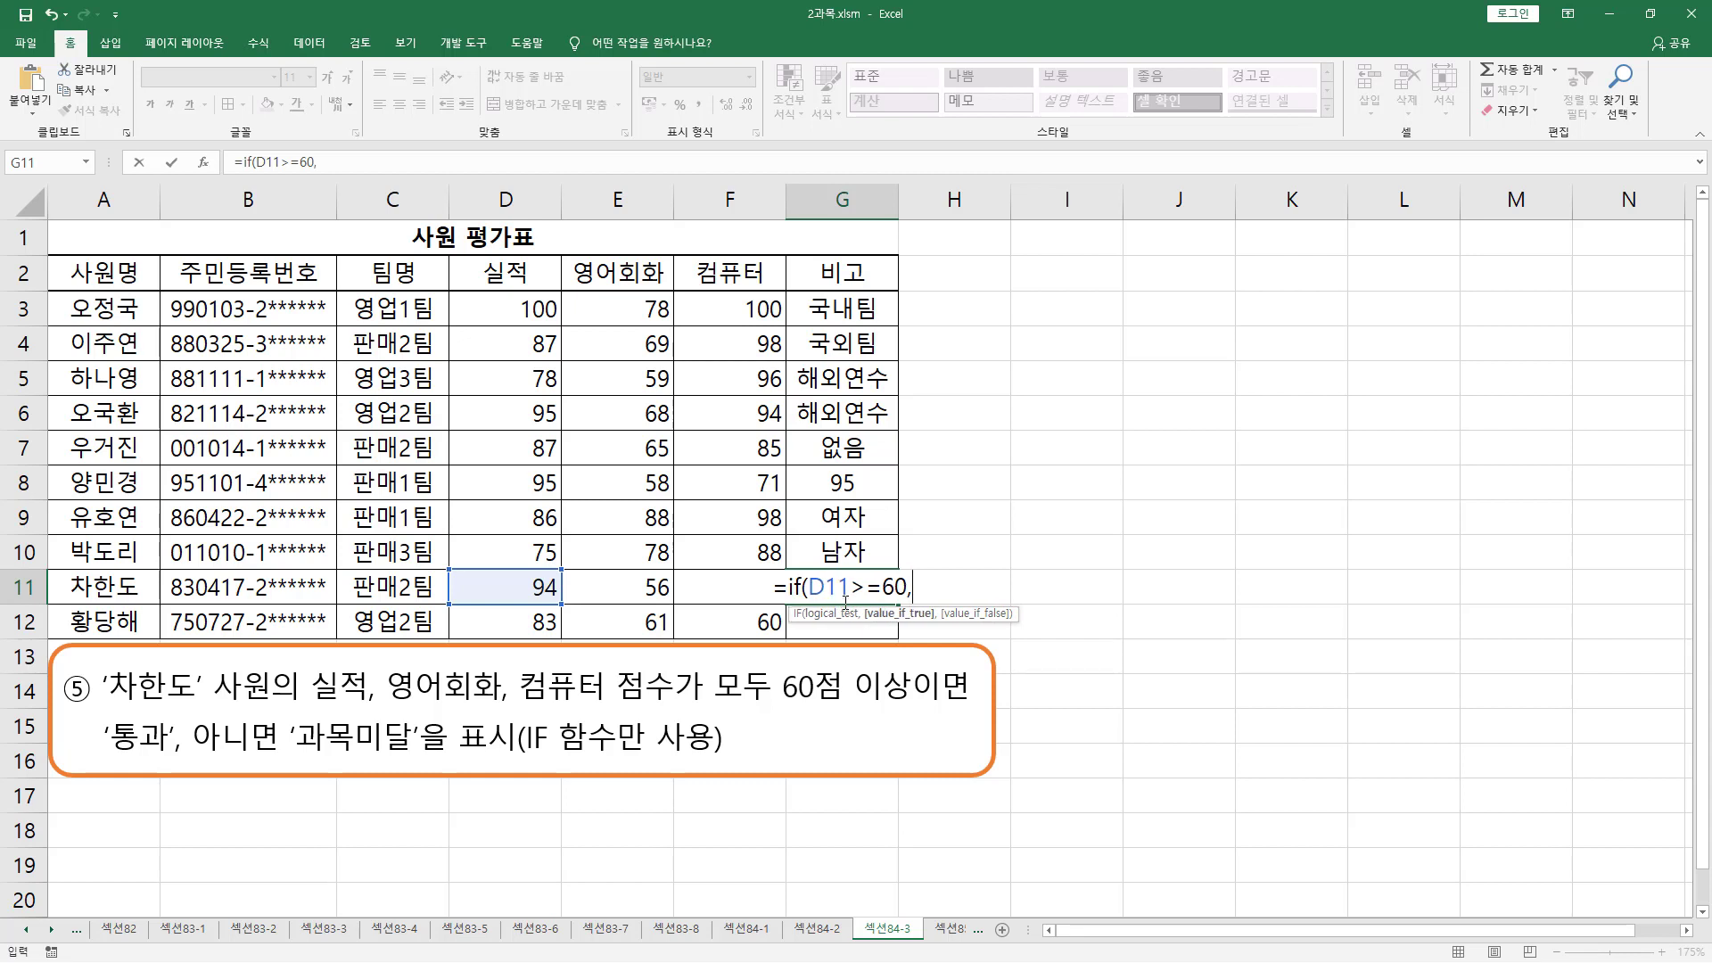
Step: Nest a second IF with the test E11>=60 as the true value of G11's IF formula
{"action": "type", "text": "if("}
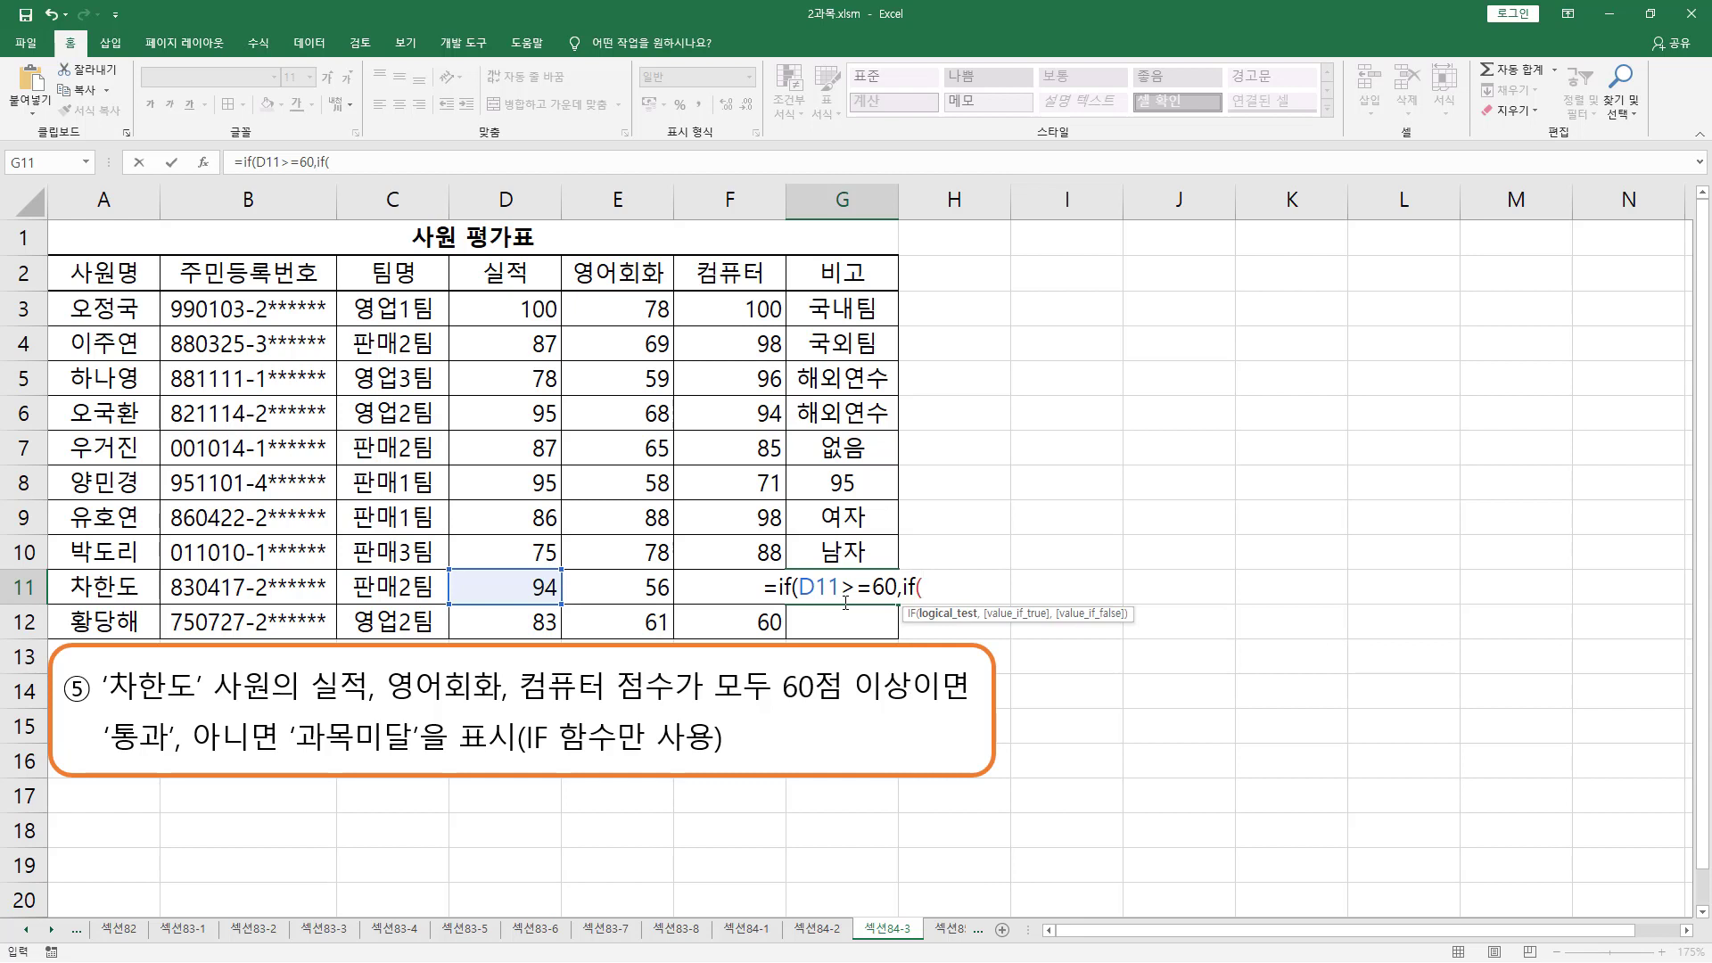
{"action": "key", "text": "Left"}
{"action": "key", "text": "Left"}
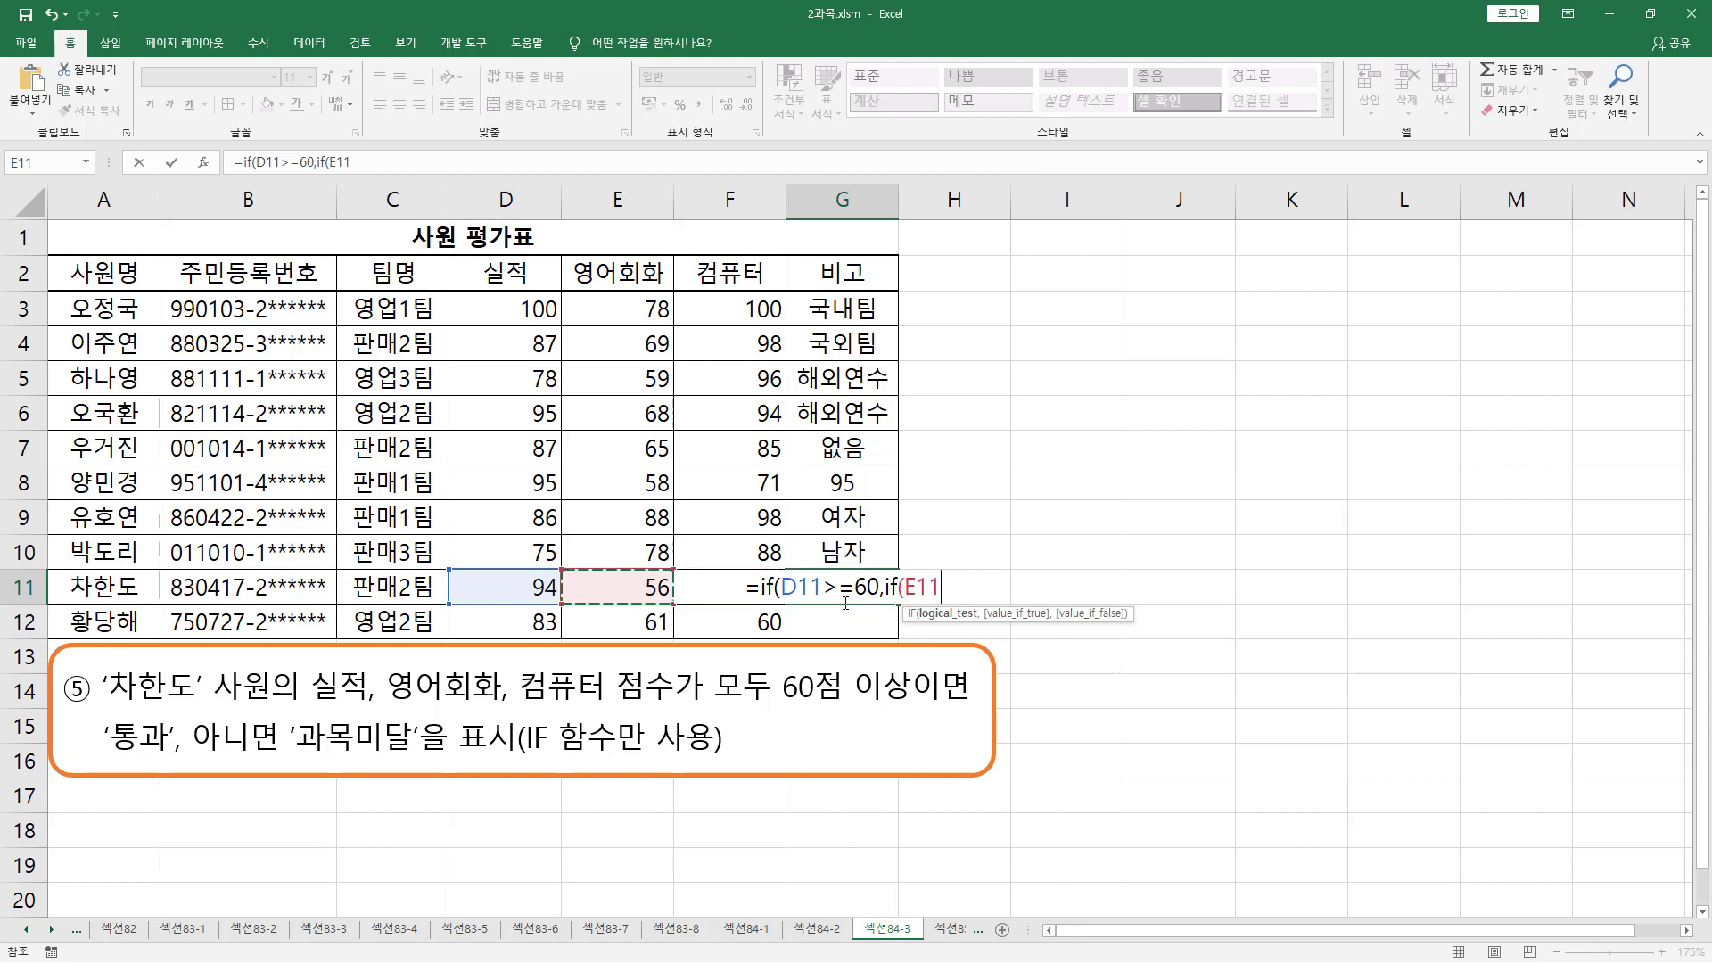
{"action": "type", "text": ">="}
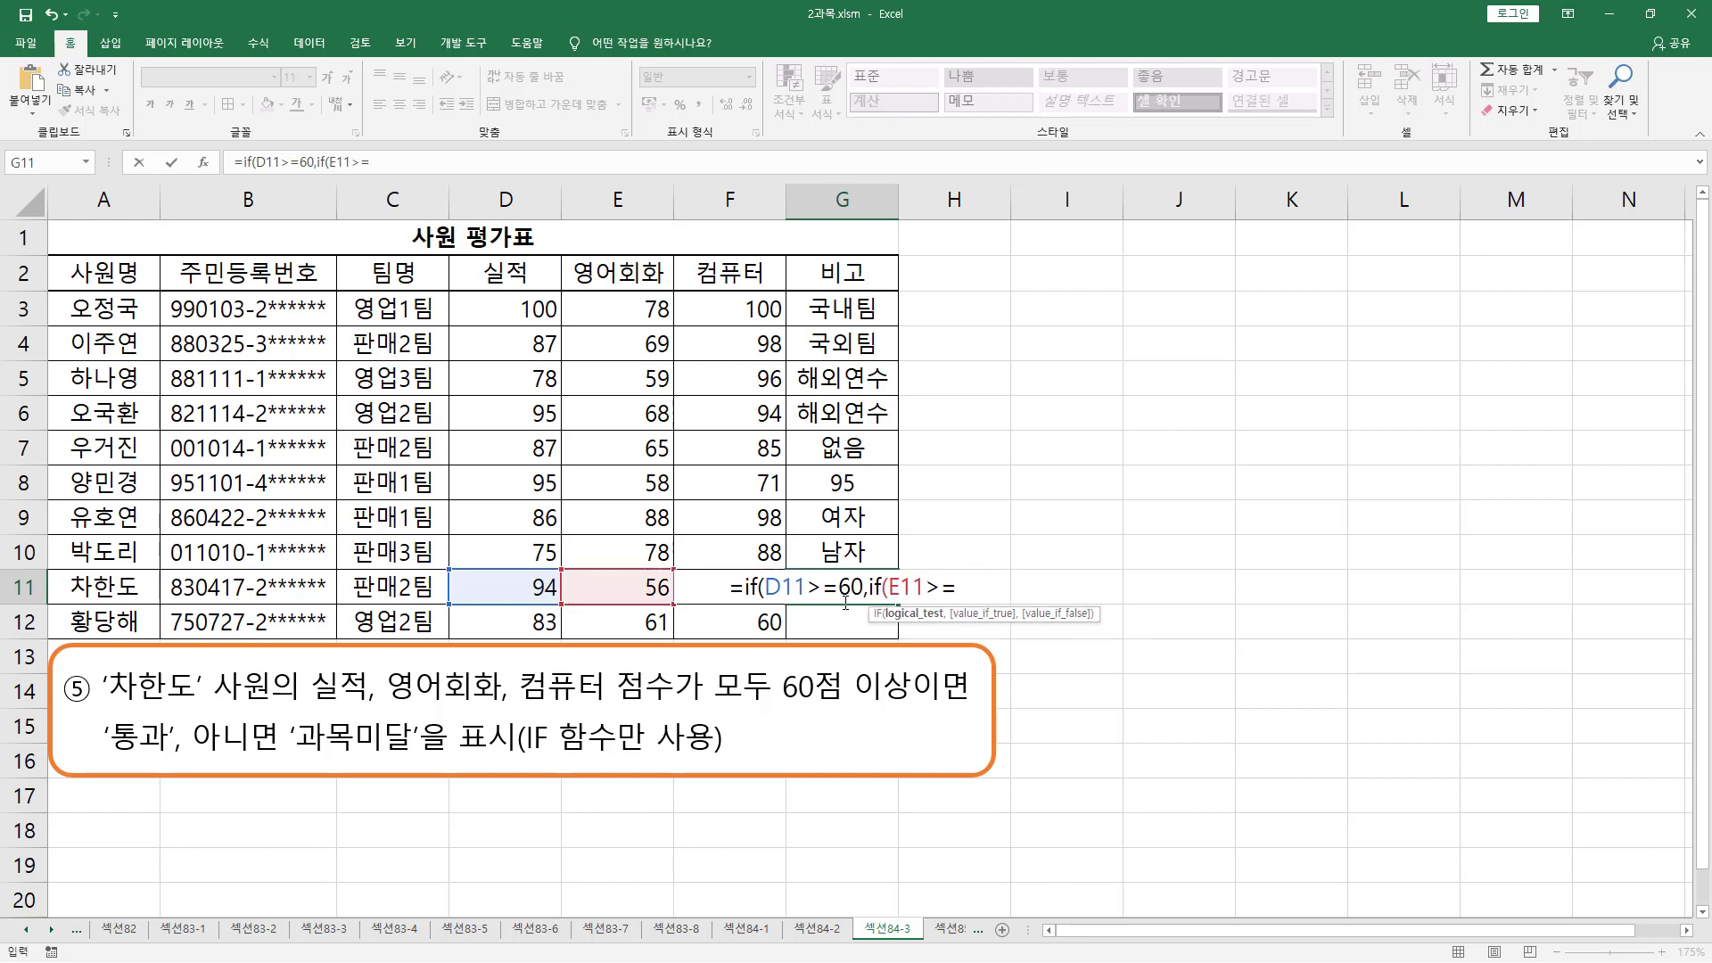
{"action": "type", "text": "60,"}
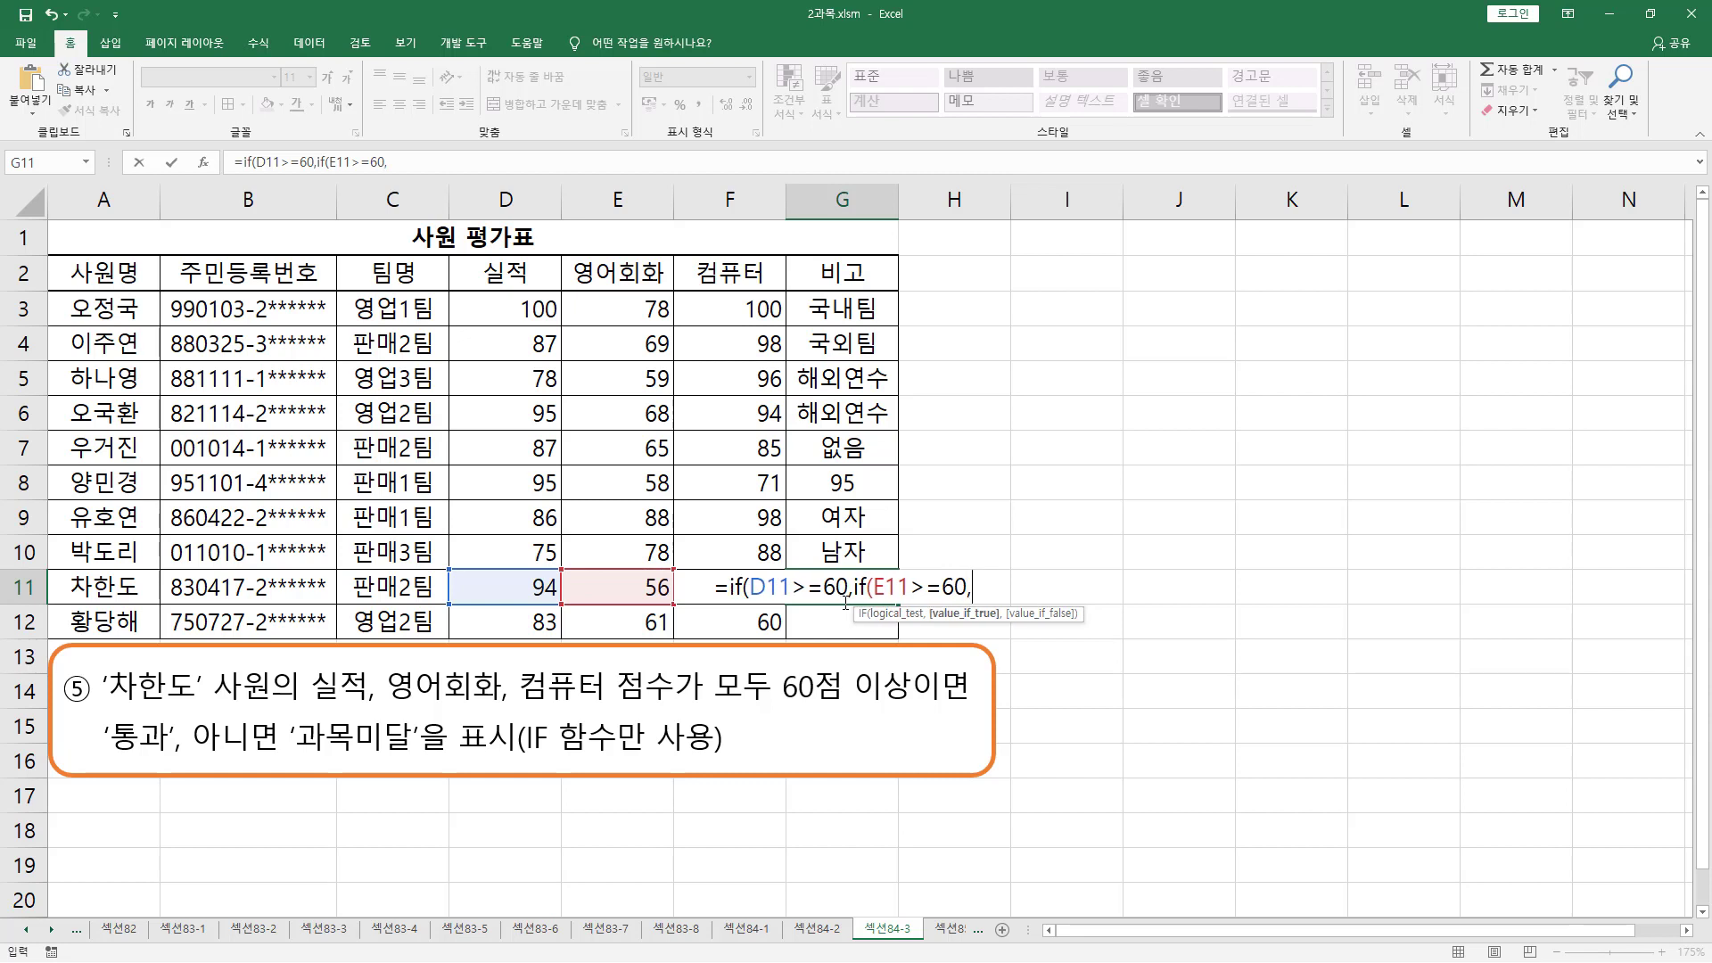
Step: Nest a third IF with the test F11>=60 as the true value of the second IF
{"action": "type", "text": "if("}
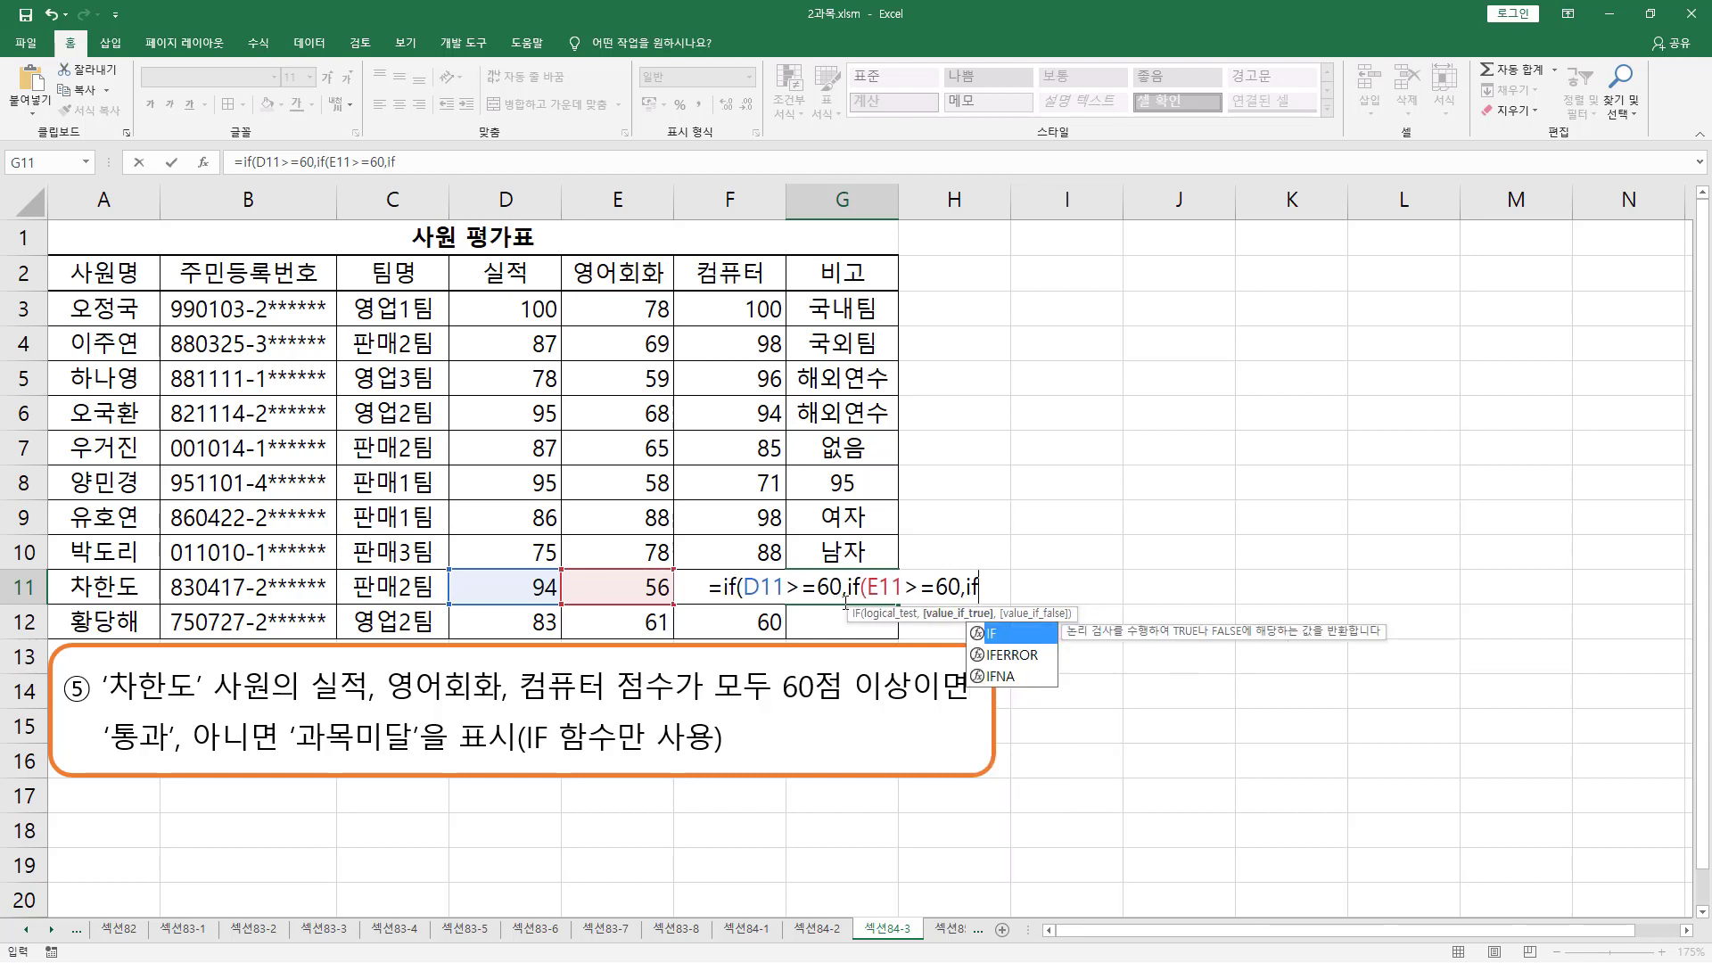
{"action": "key", "text": "Left"}
{"action": "type", "text": ">=60"}
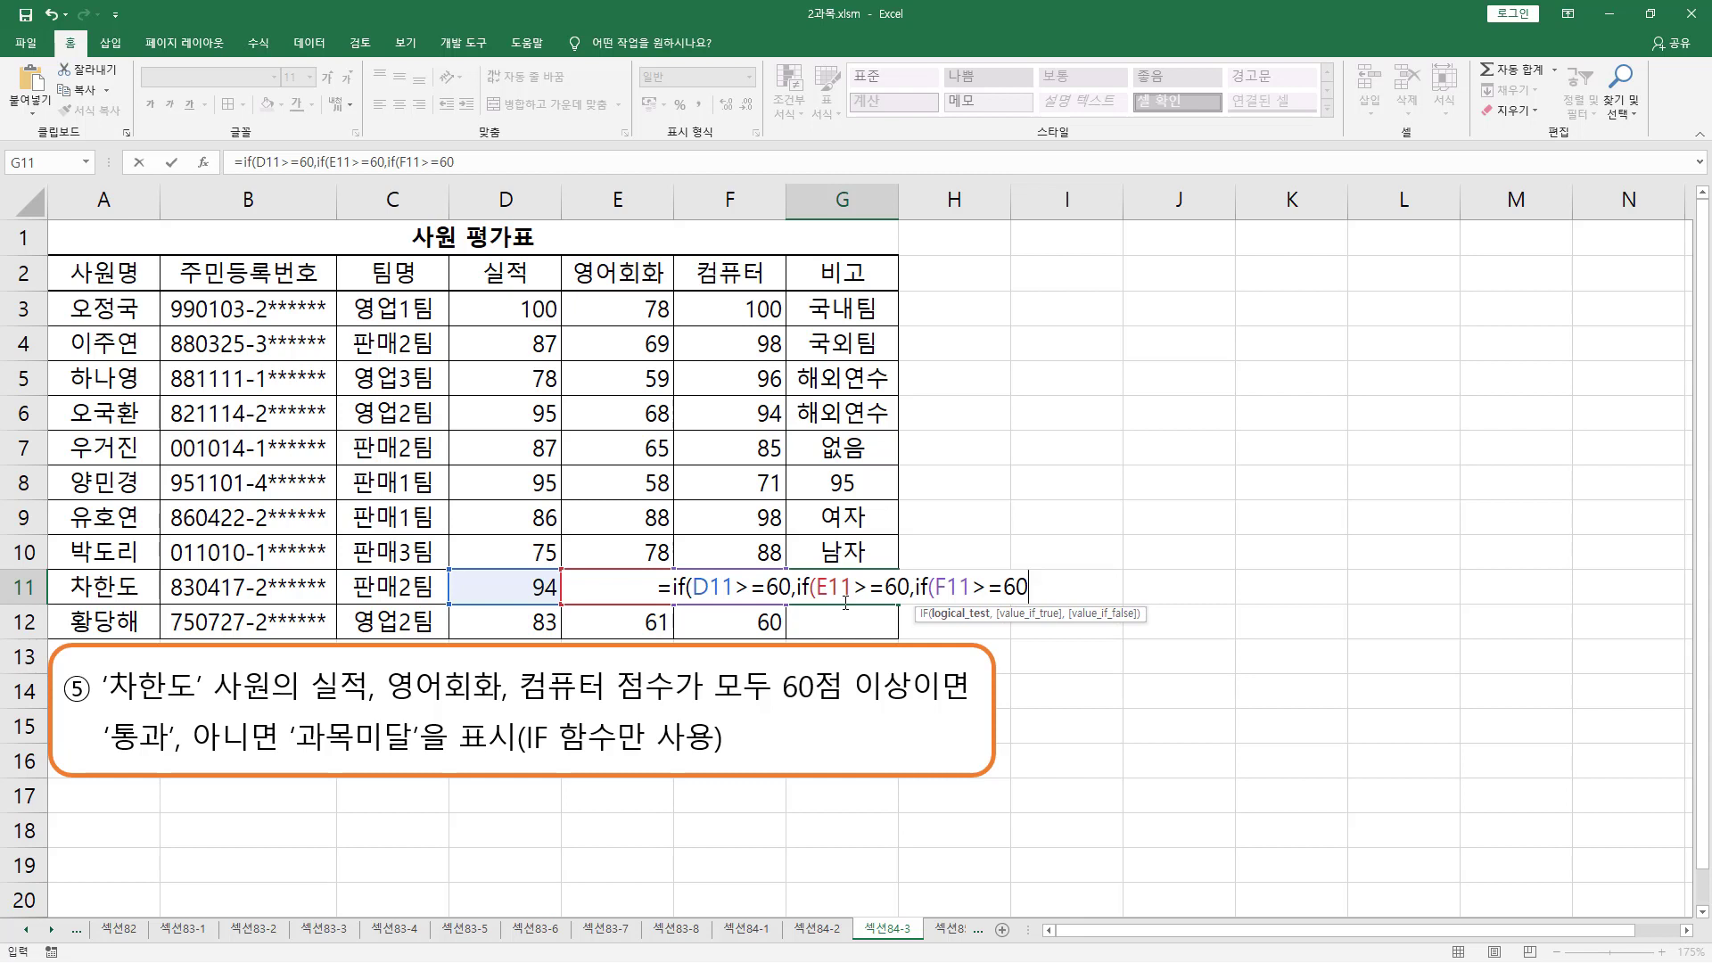
{"action": "type", "text": ","}
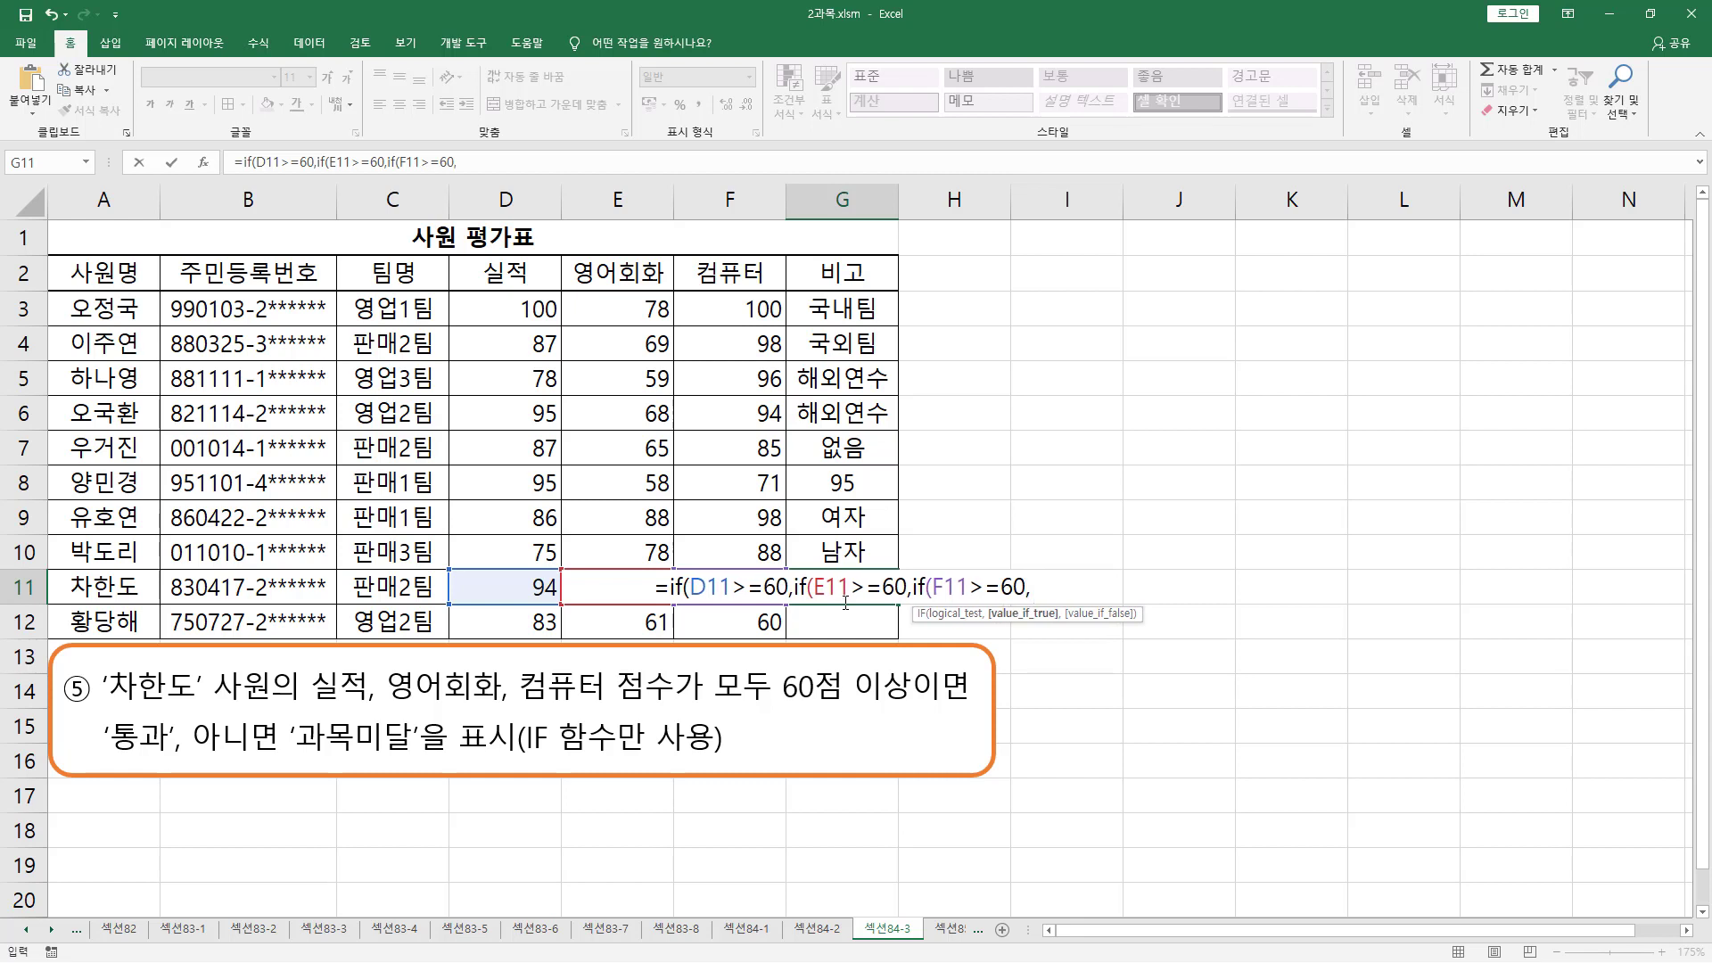
Step: Give the innermost IF "통과" as its true result and "과목미달" as its false result, and close it
{"action": "type", "text": "\""}
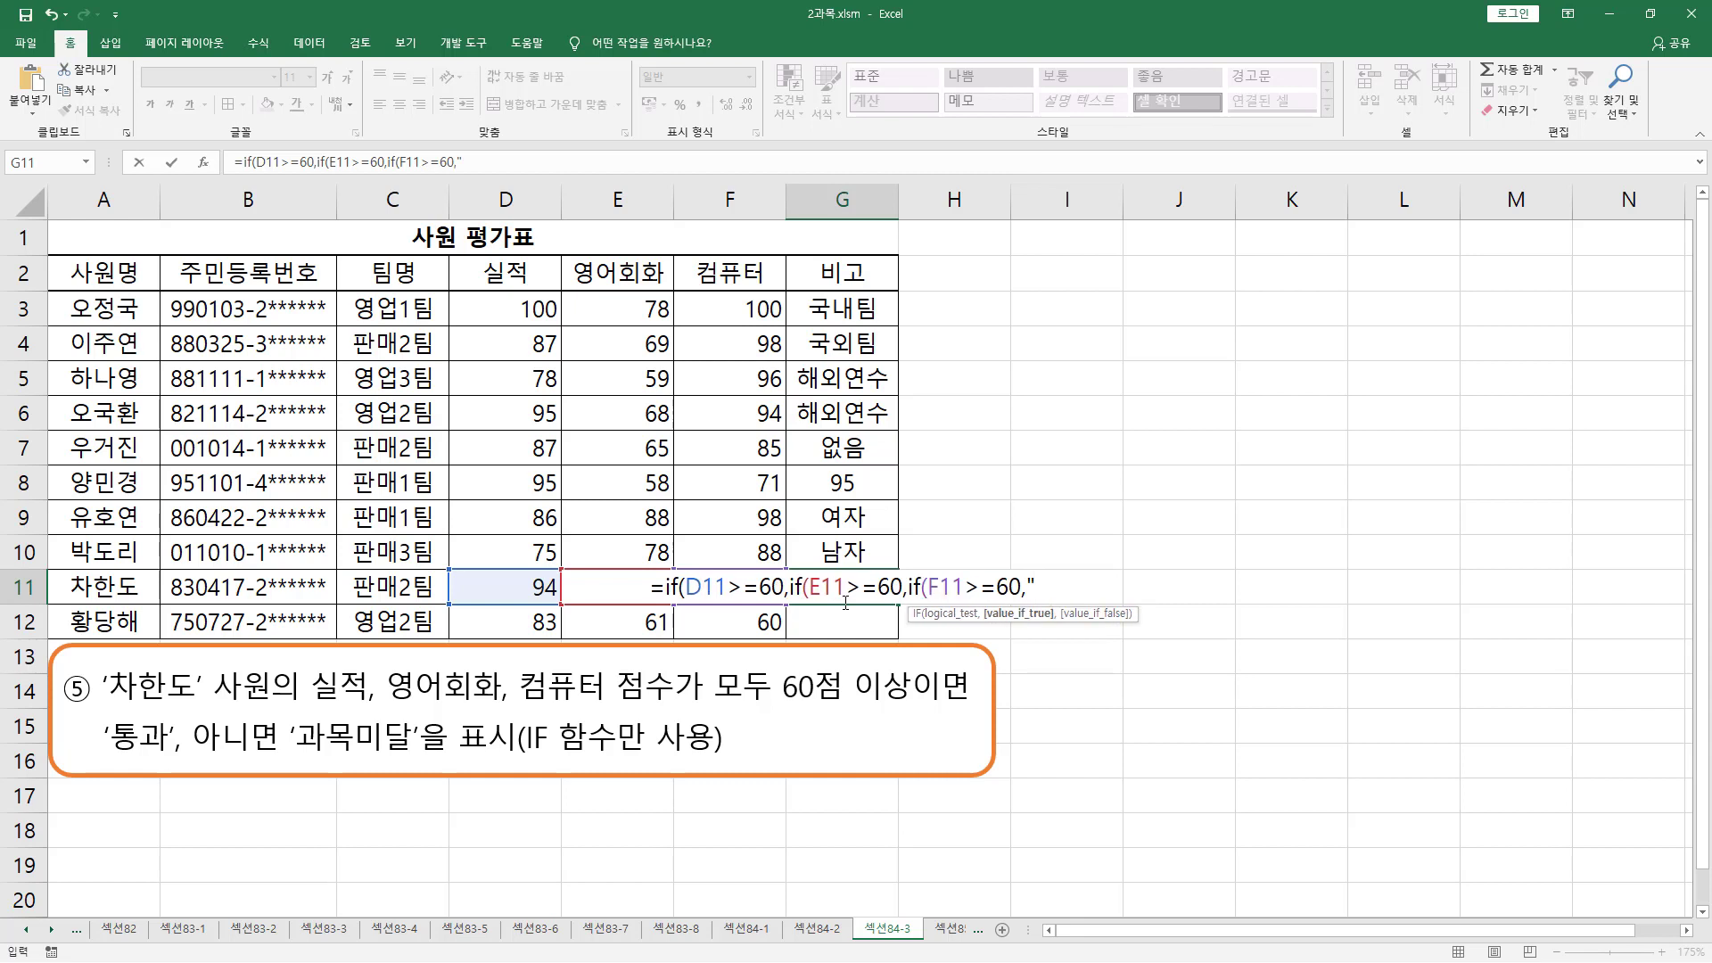
{"action": "type", "text": "통과"}
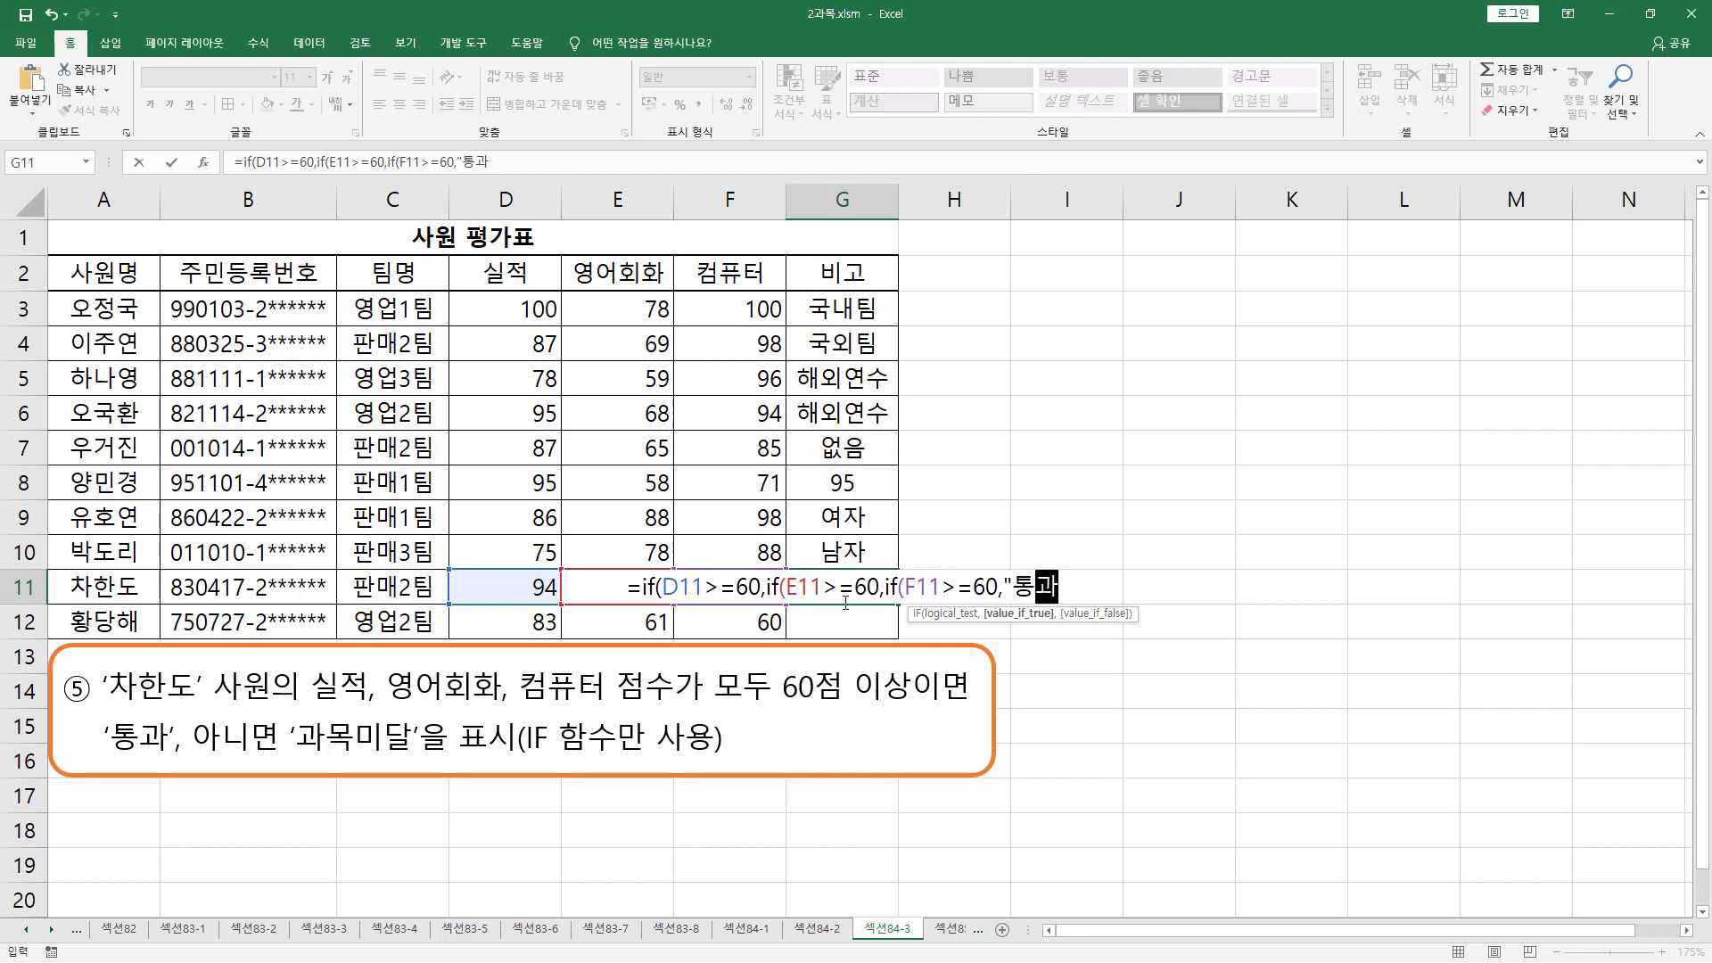
{"action": "type", "text": "\",\""}
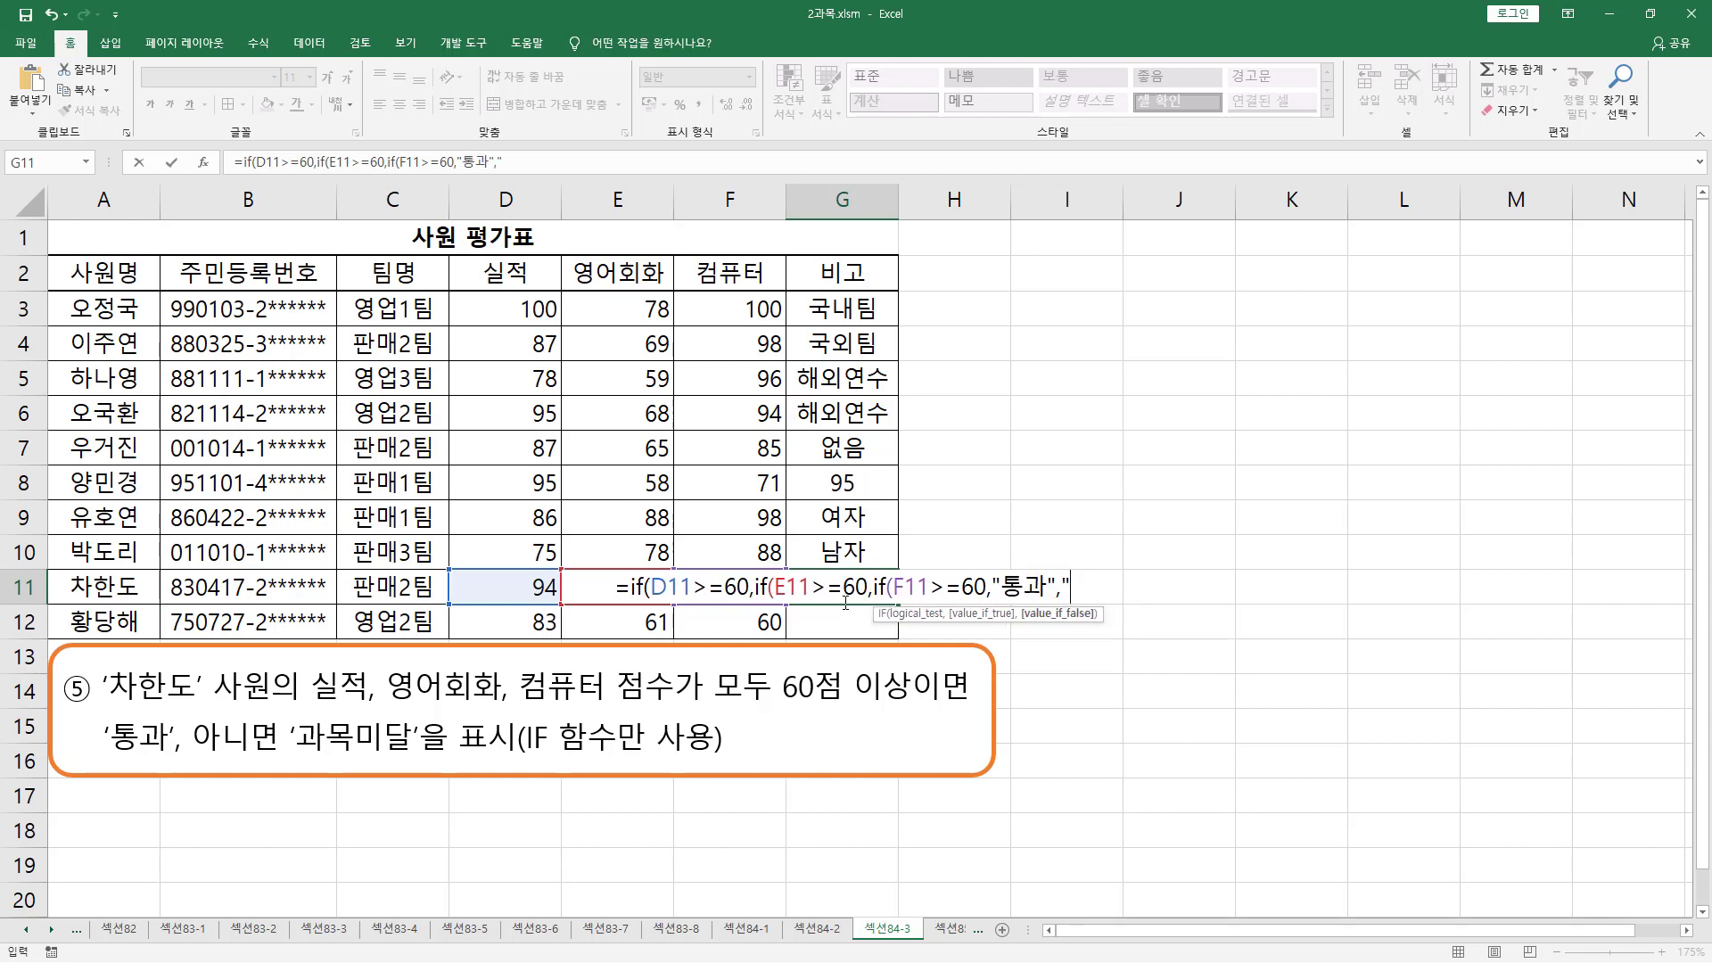
{"action": "type", "text": "과목"}
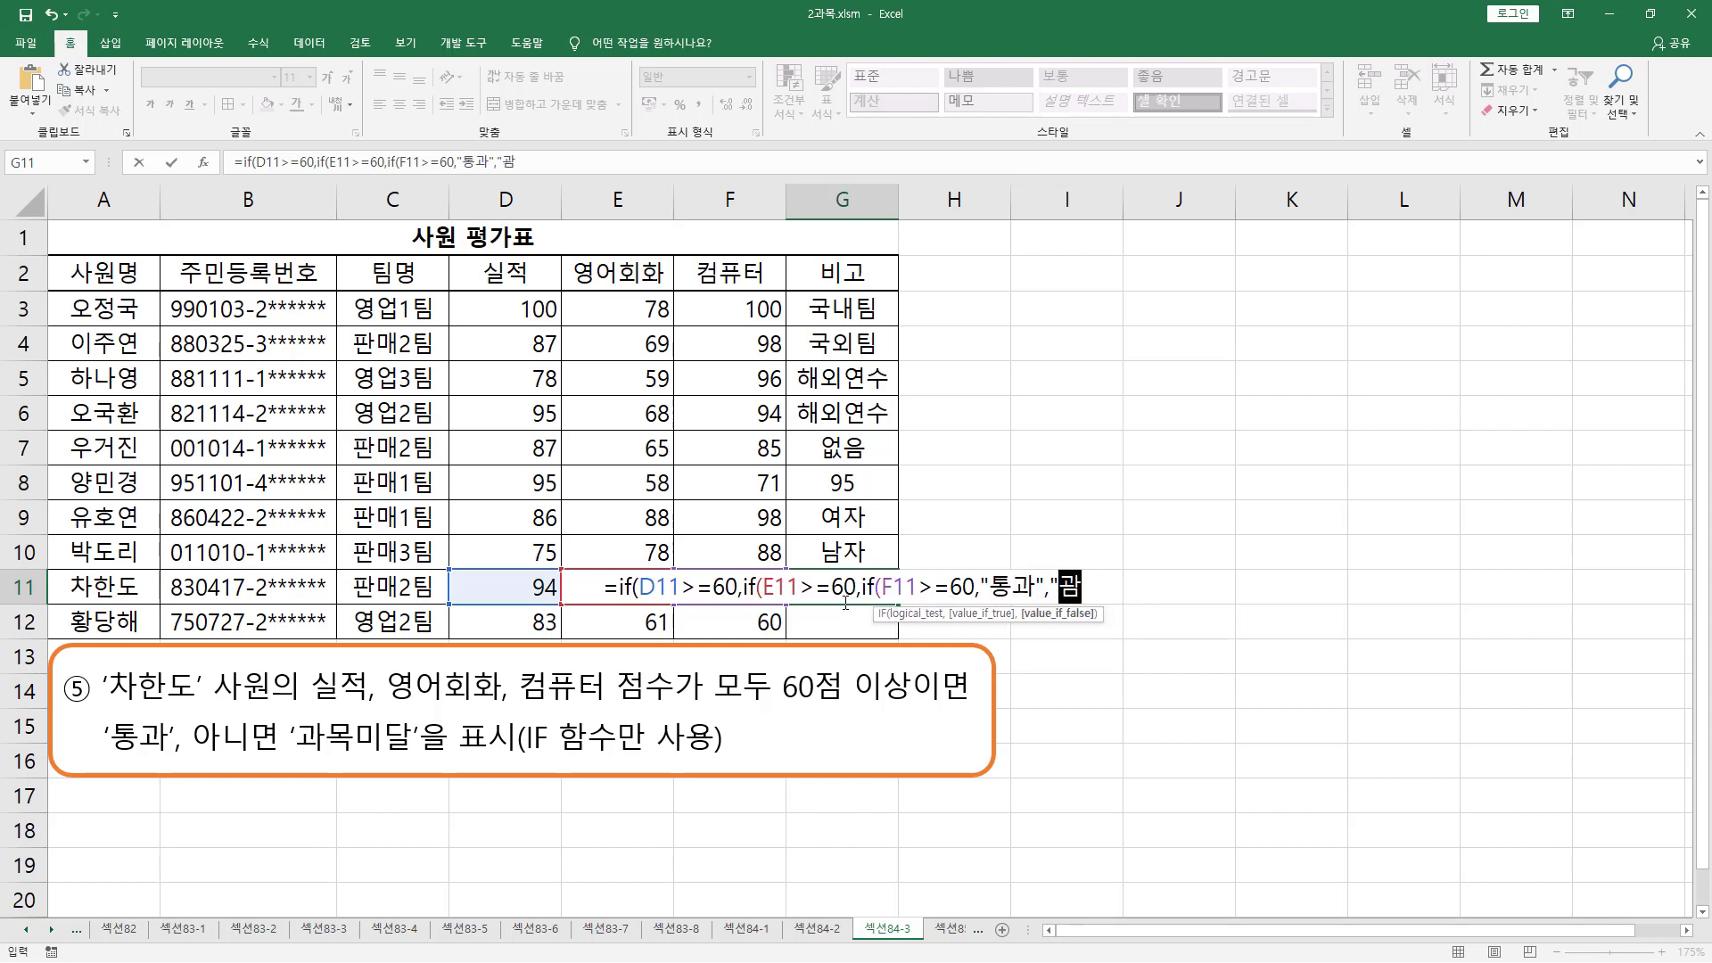
{"action": "type", "text": "미ㄷ"}
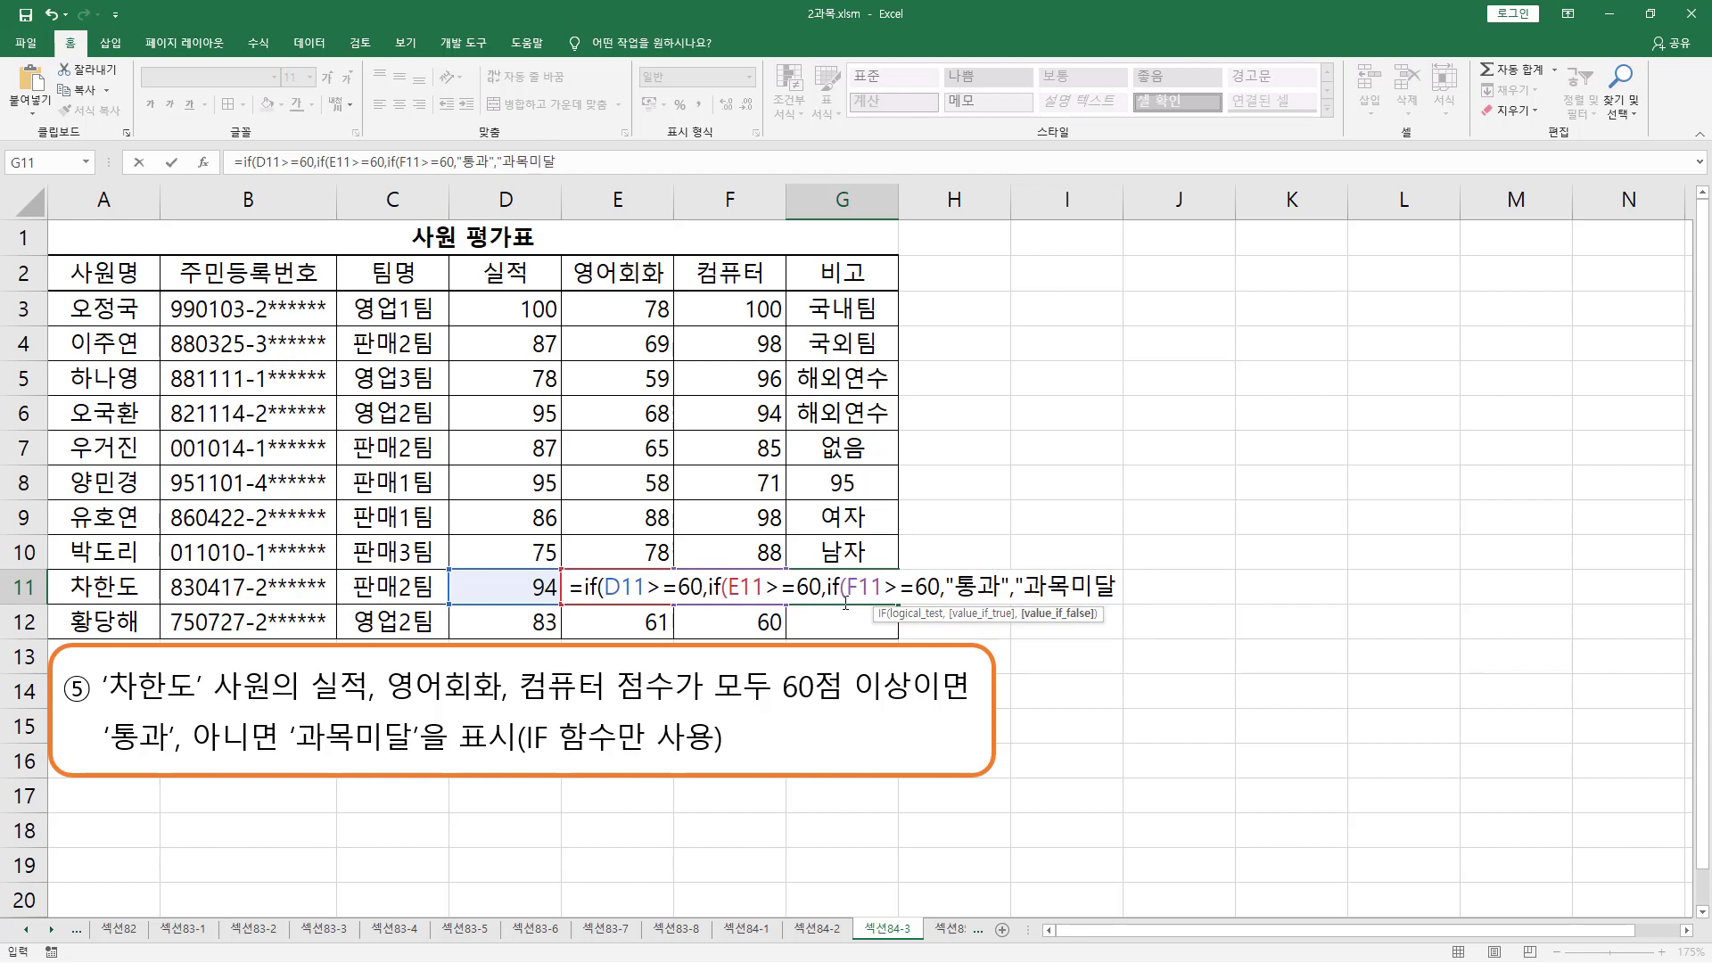
{"action": "type", "text": "\")"}
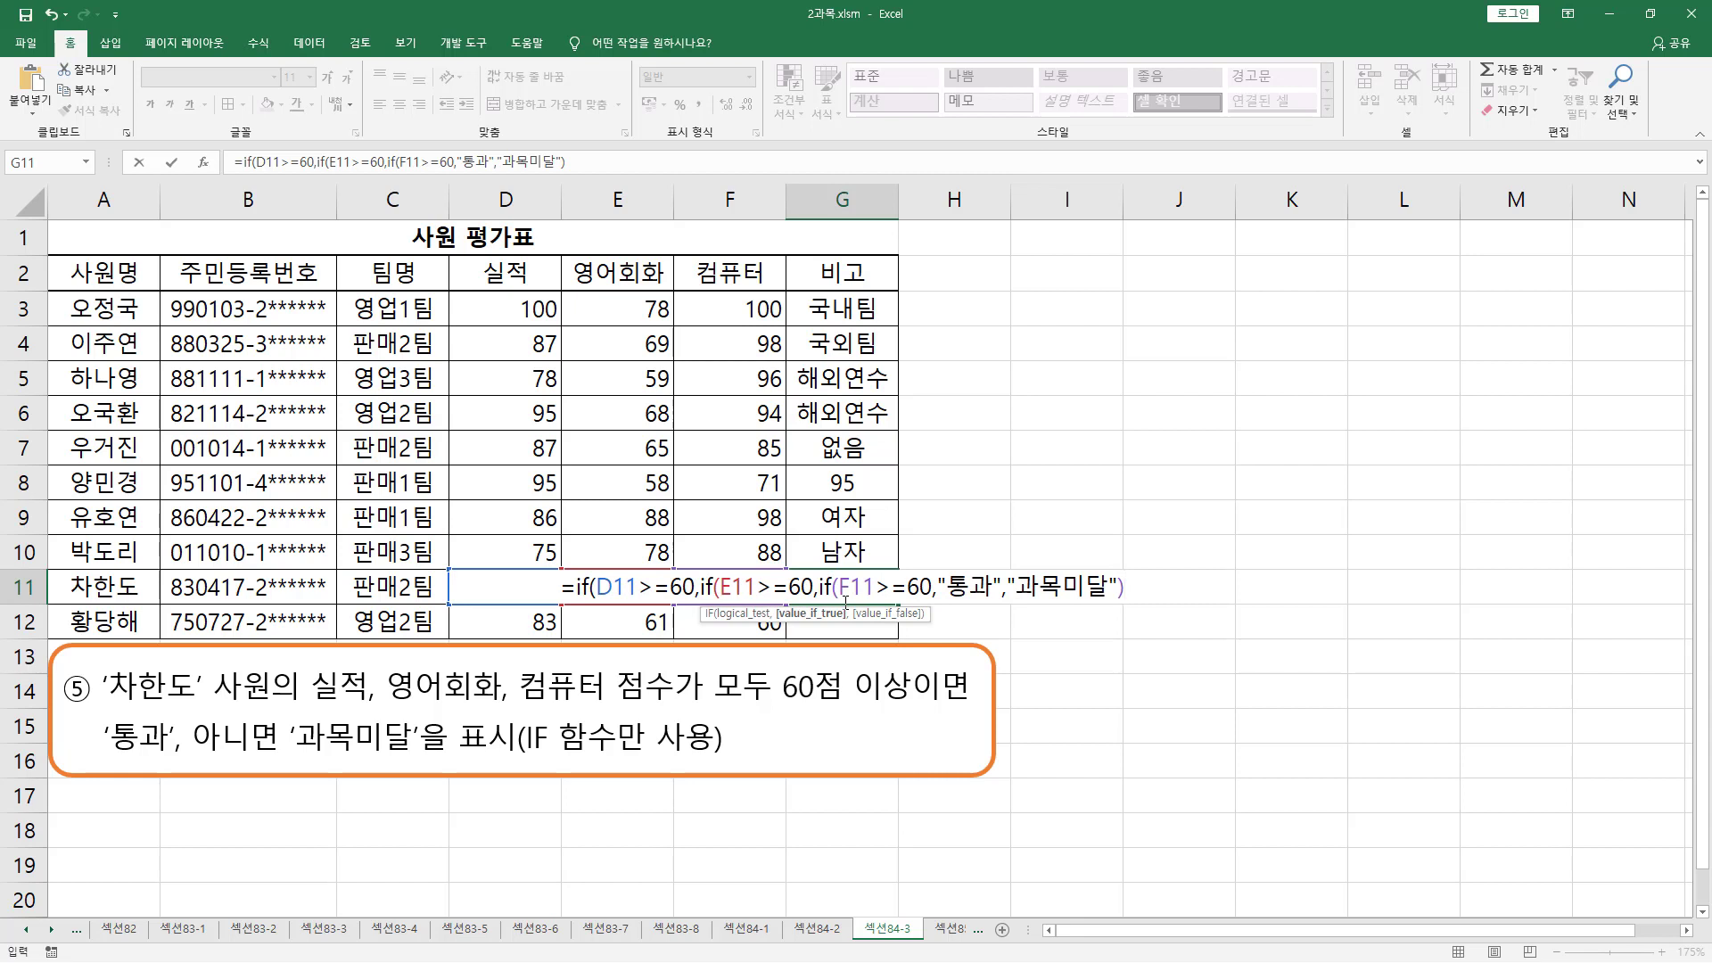
Step: Add "과목미달" as the false result of both the second and the outer IF, and enter the finished formula in G11
{"action": "type", "text": ","}
{"action": "type", "text": "\"과목믿"}
{"action": "type", "text": "달\","}
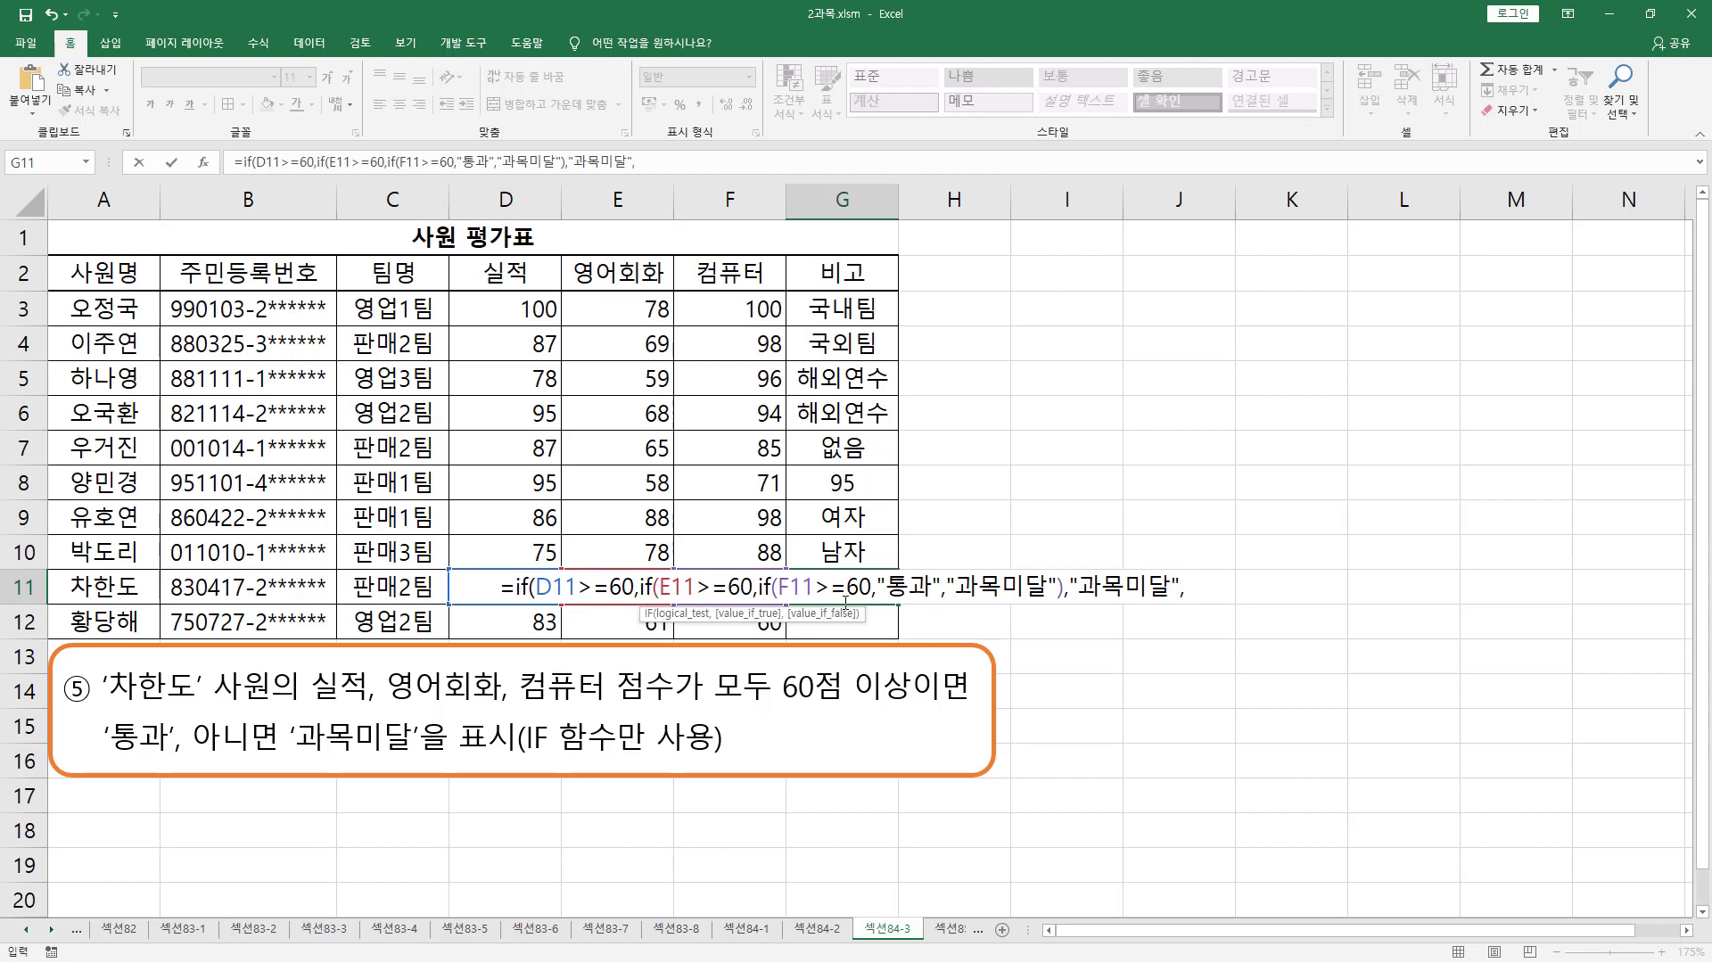
{"action": "key", "text": "BackSpace"}
{"action": "type", "text": ")"}
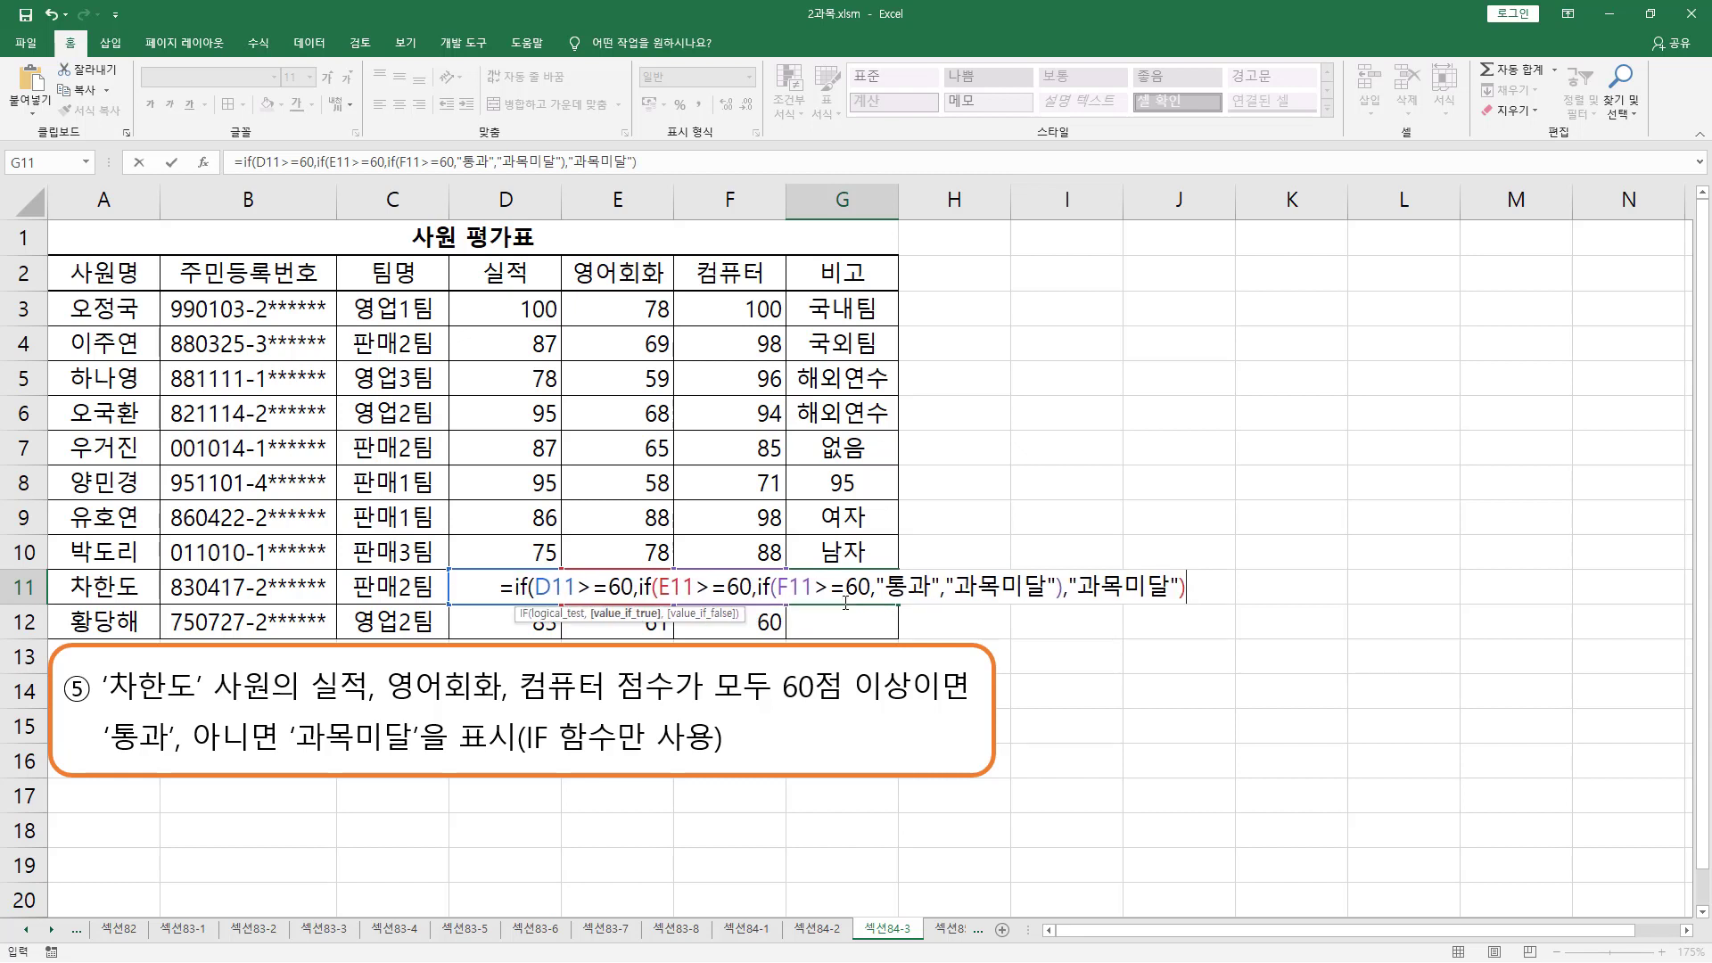
{"action": "type", "text": "\"과목미"}
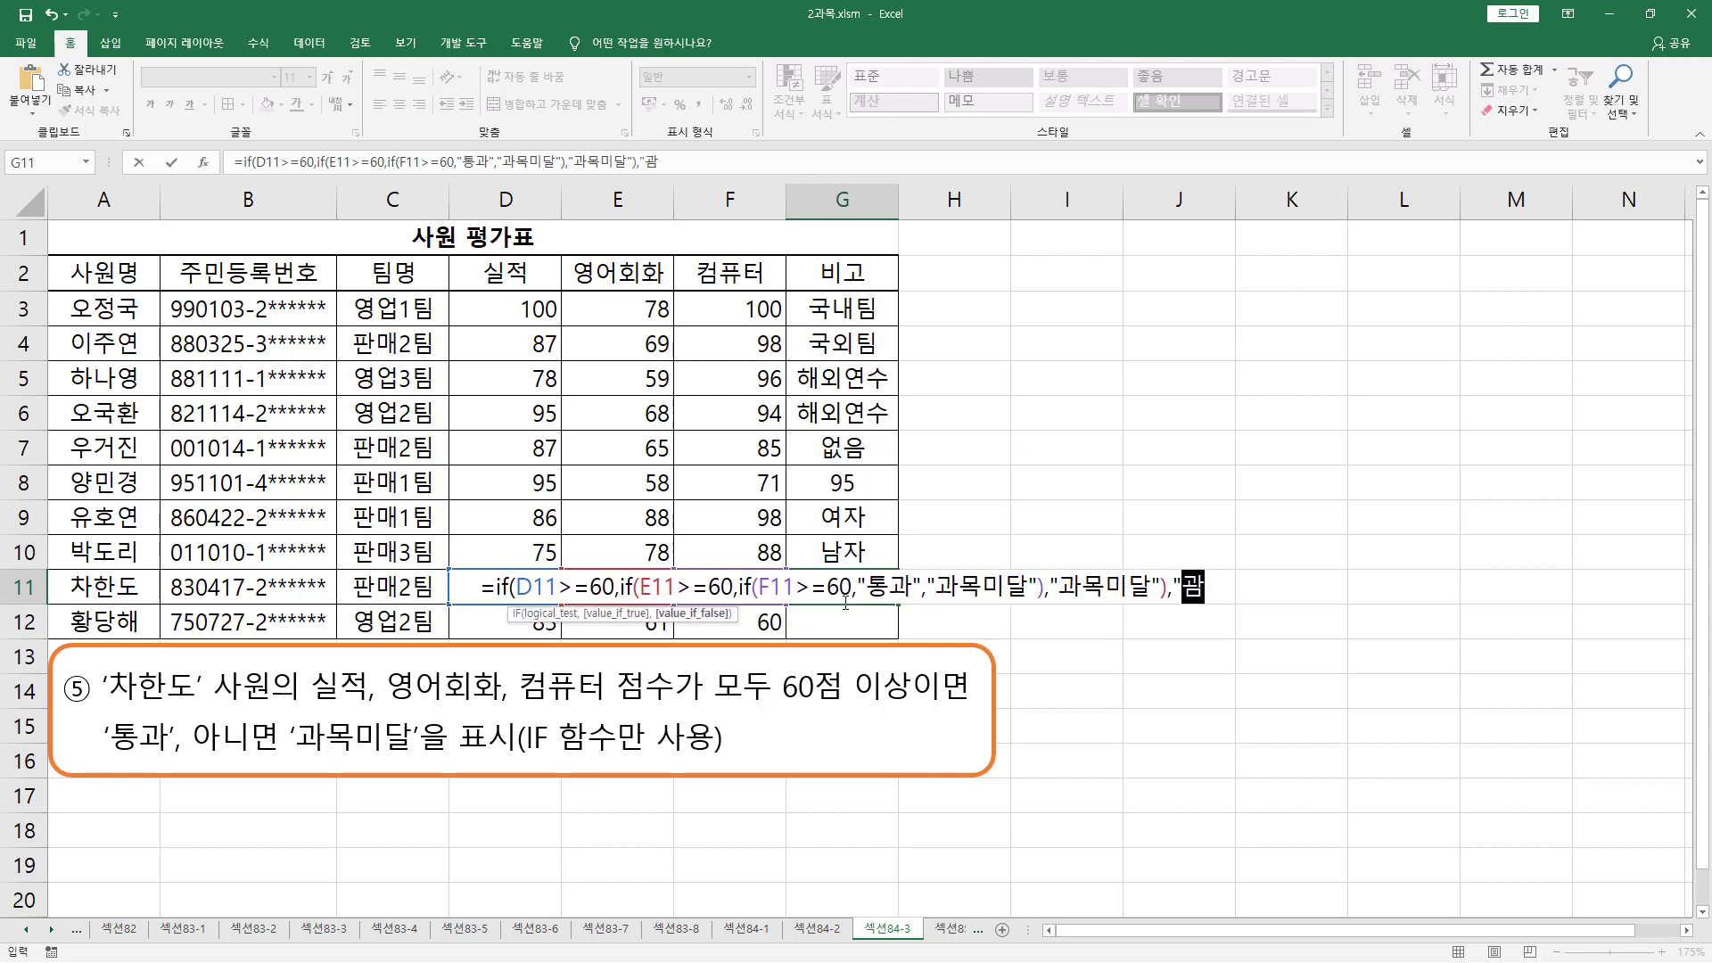
{"action": "type", "text": "달\""}
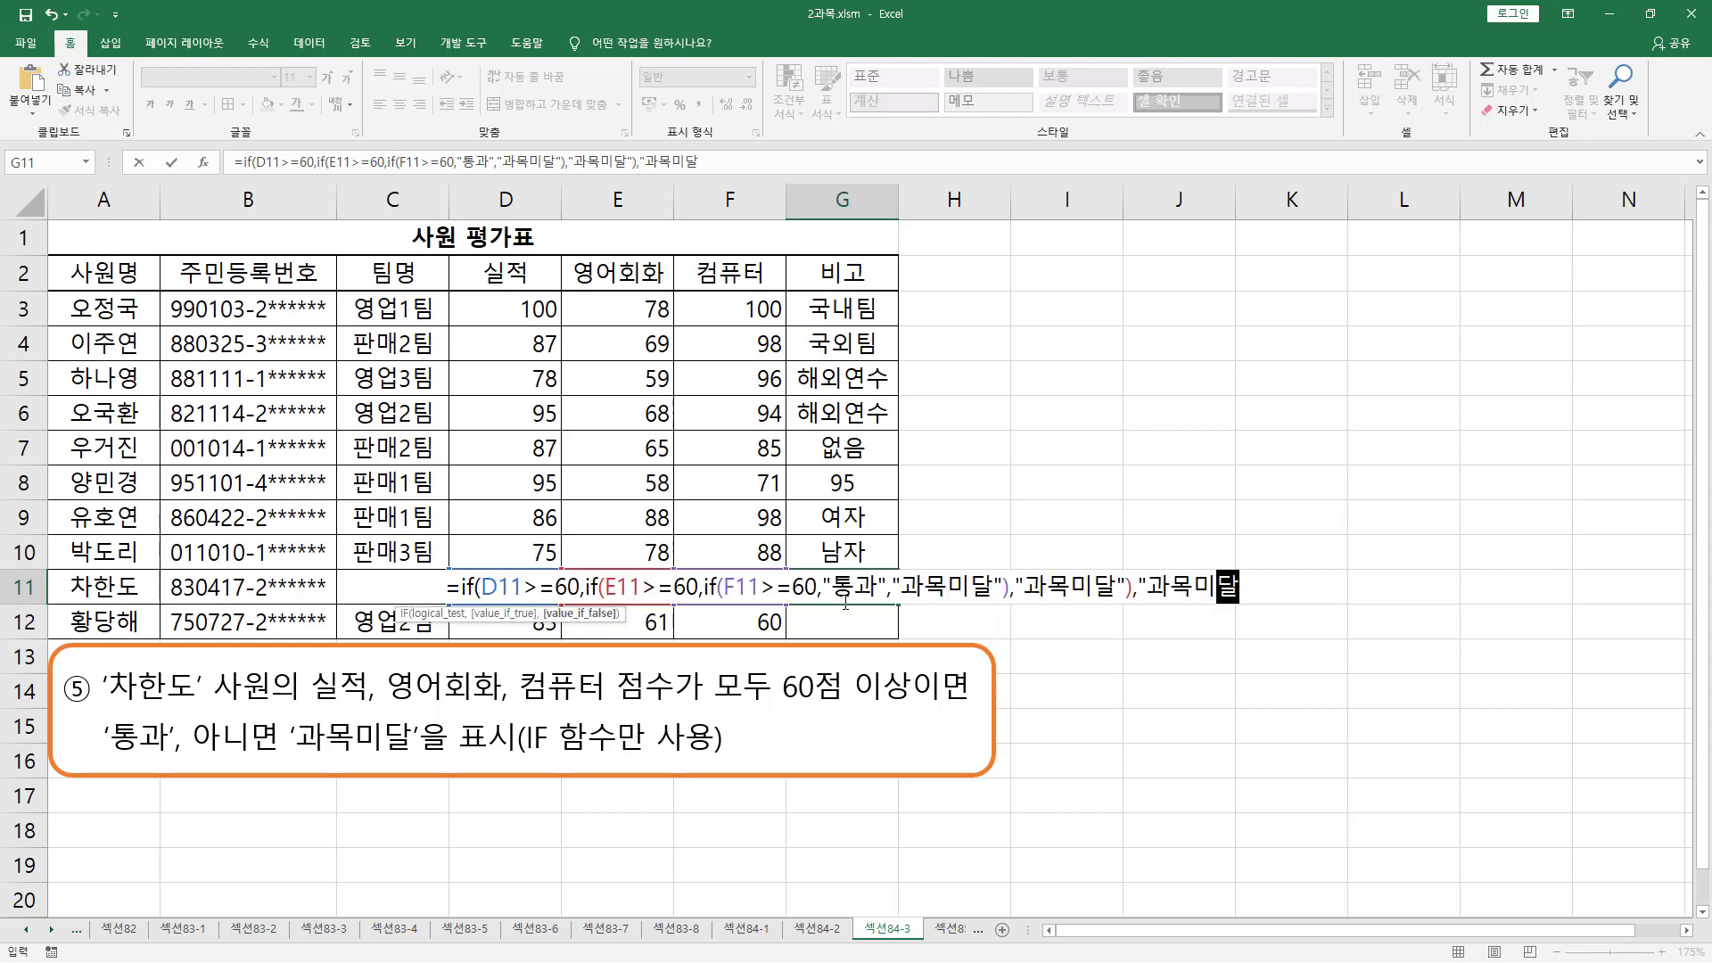
{"action": "type", "text": ")"}
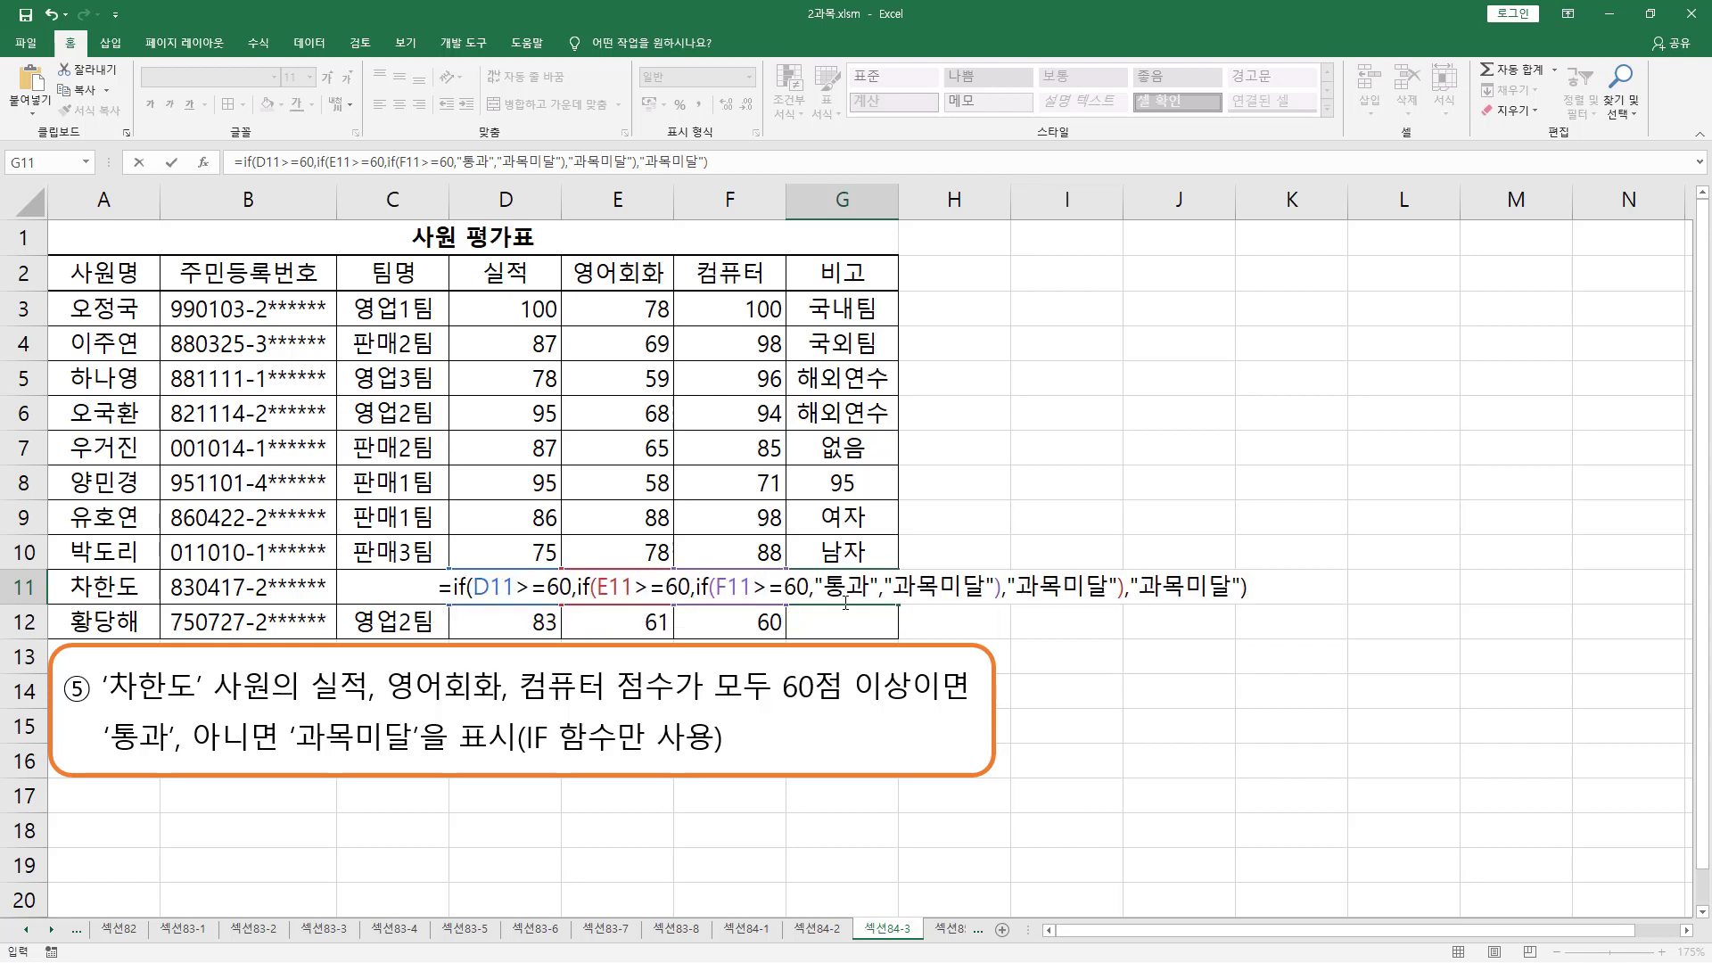
{"action": "key", "text": "Return"}
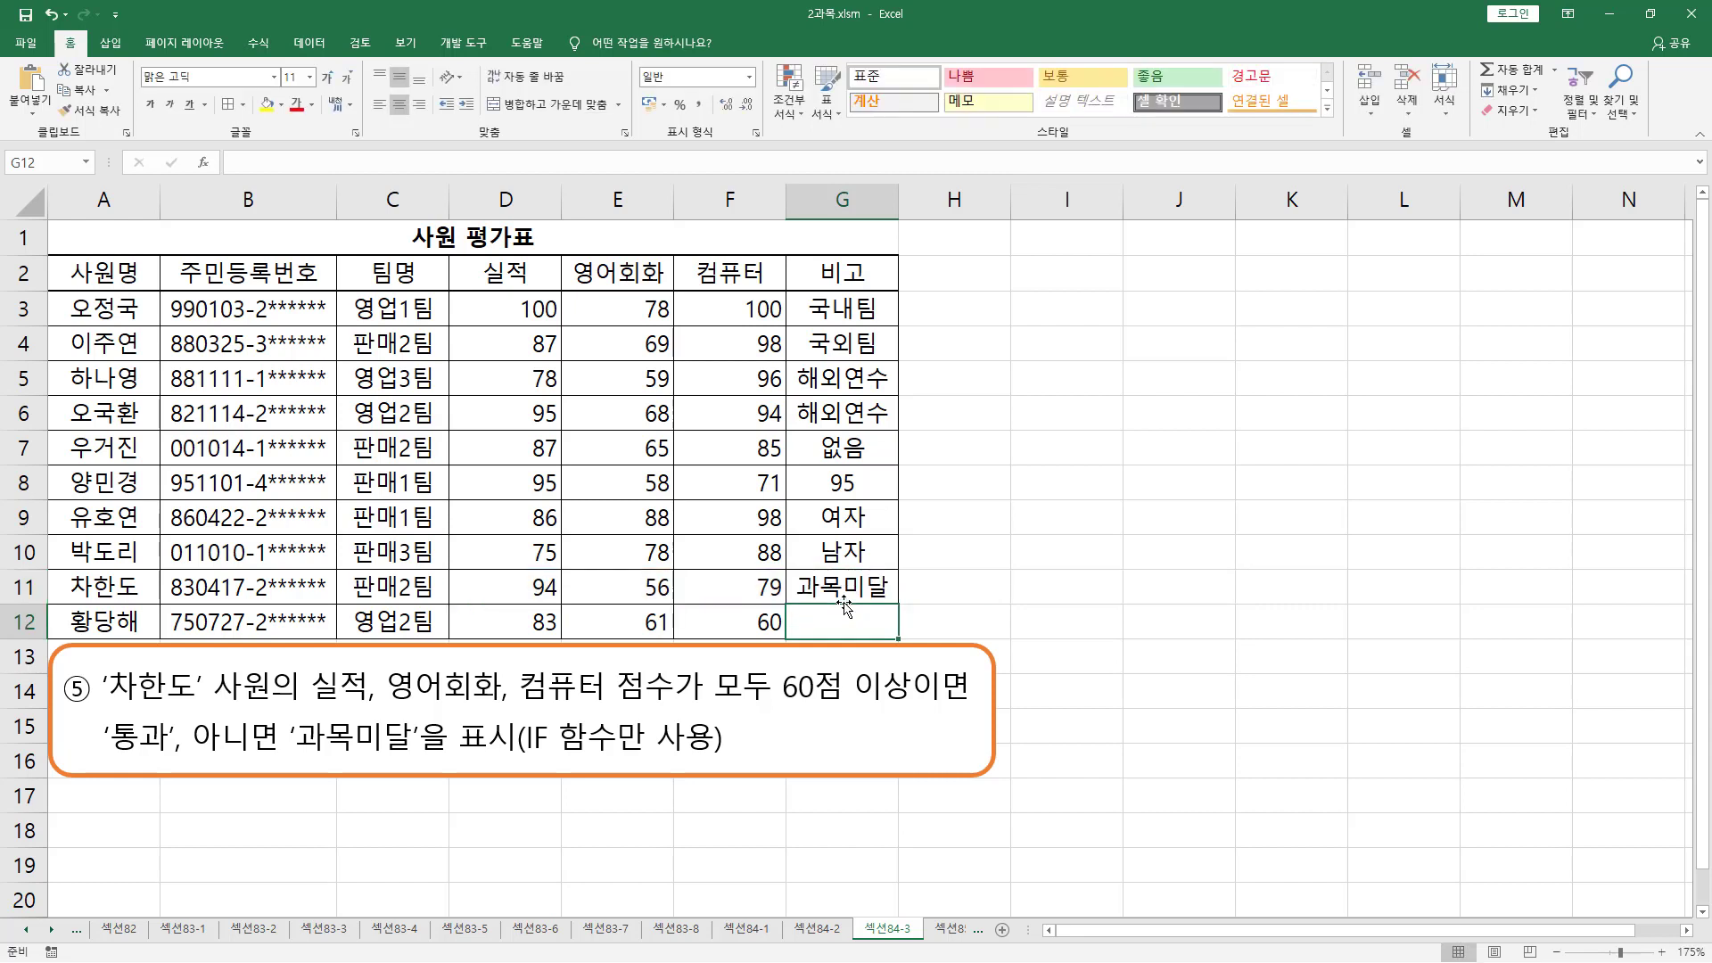
Step: Test G11's nested IF formula by setting the 영어회화 score in E11 to 70, and undo that change
{"action": "left_click", "coordinate": [669, 584]}
{"action": "left_click", "coordinate": [830, 584]}
{"action": "left_click", "coordinate": [634, 585]}
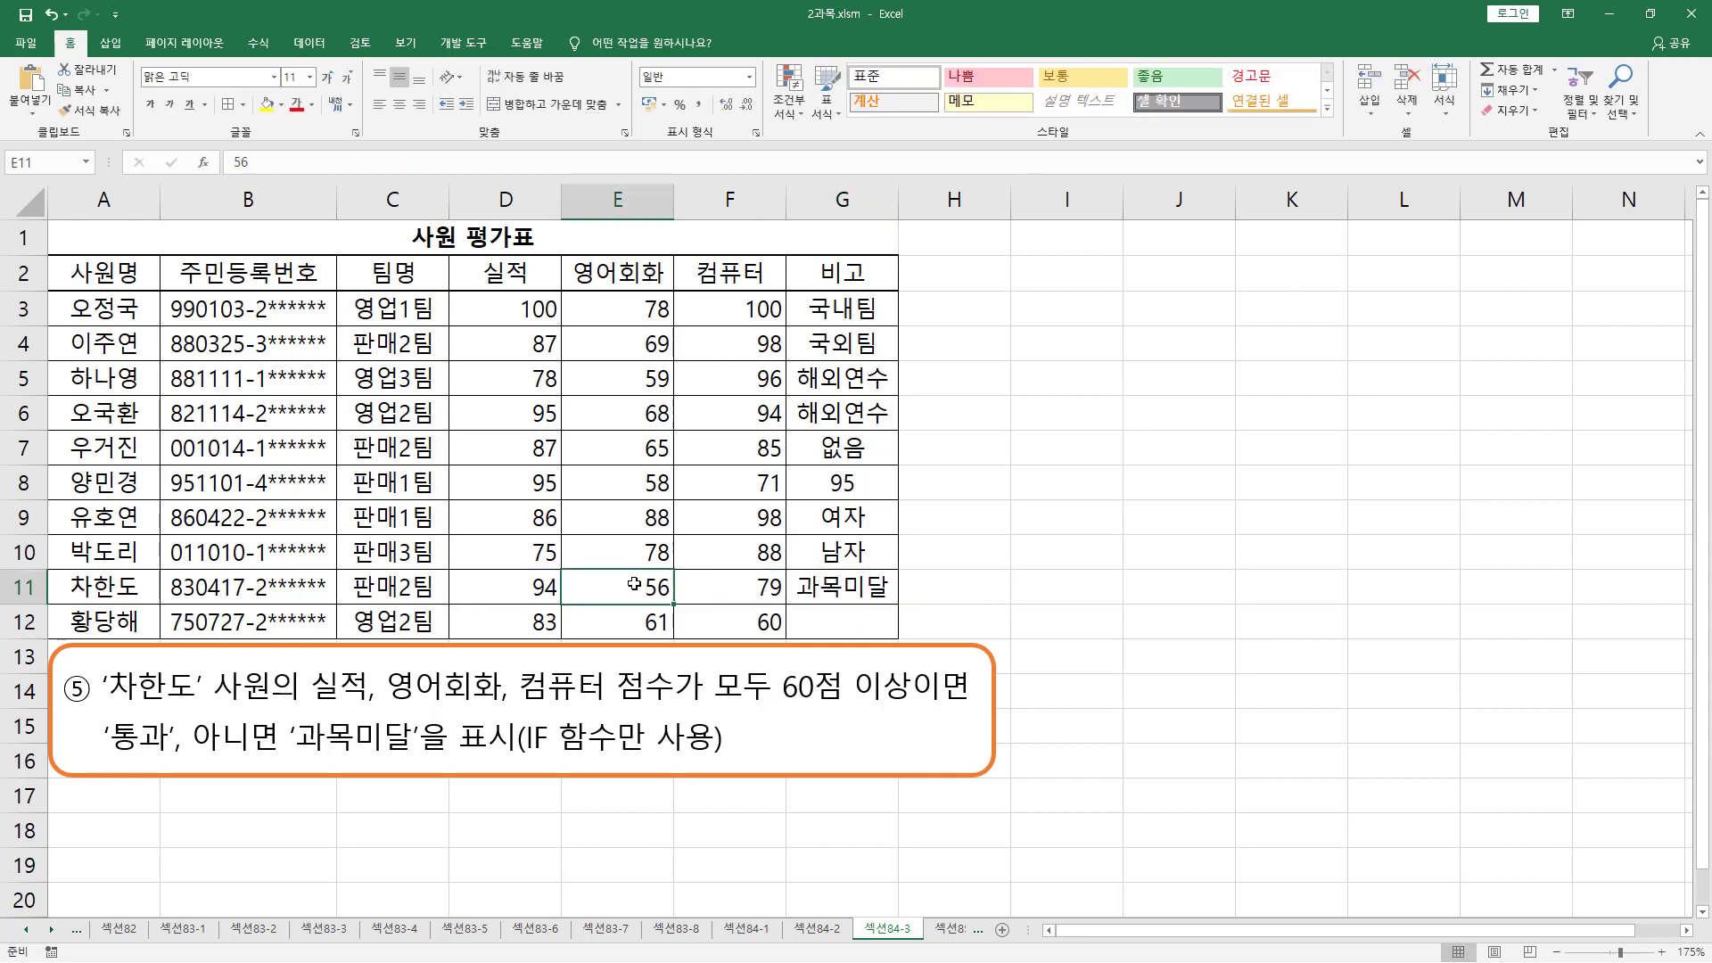
{"action": "type", "text": "70"}
{"action": "key", "text": "Return"}
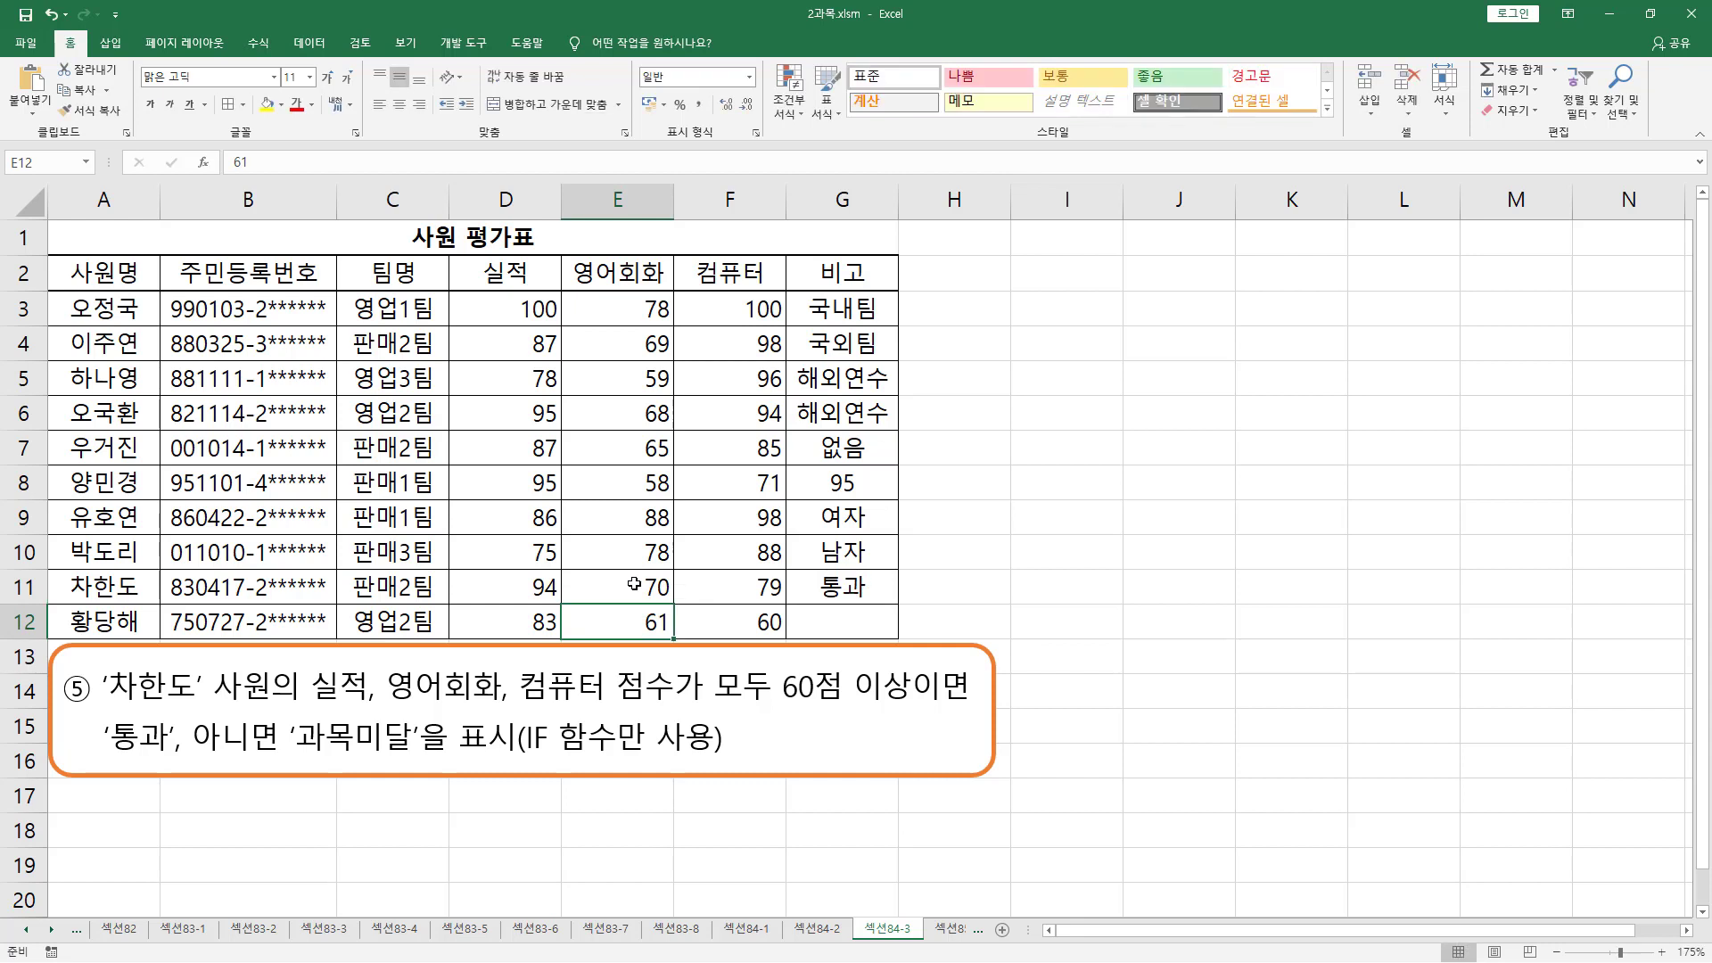
{"action": "key", "text": "ctrl+z"}
Step: Fill the nested IF formula from G11 down into G12
{"action": "left_click", "coordinate": [863, 588]}
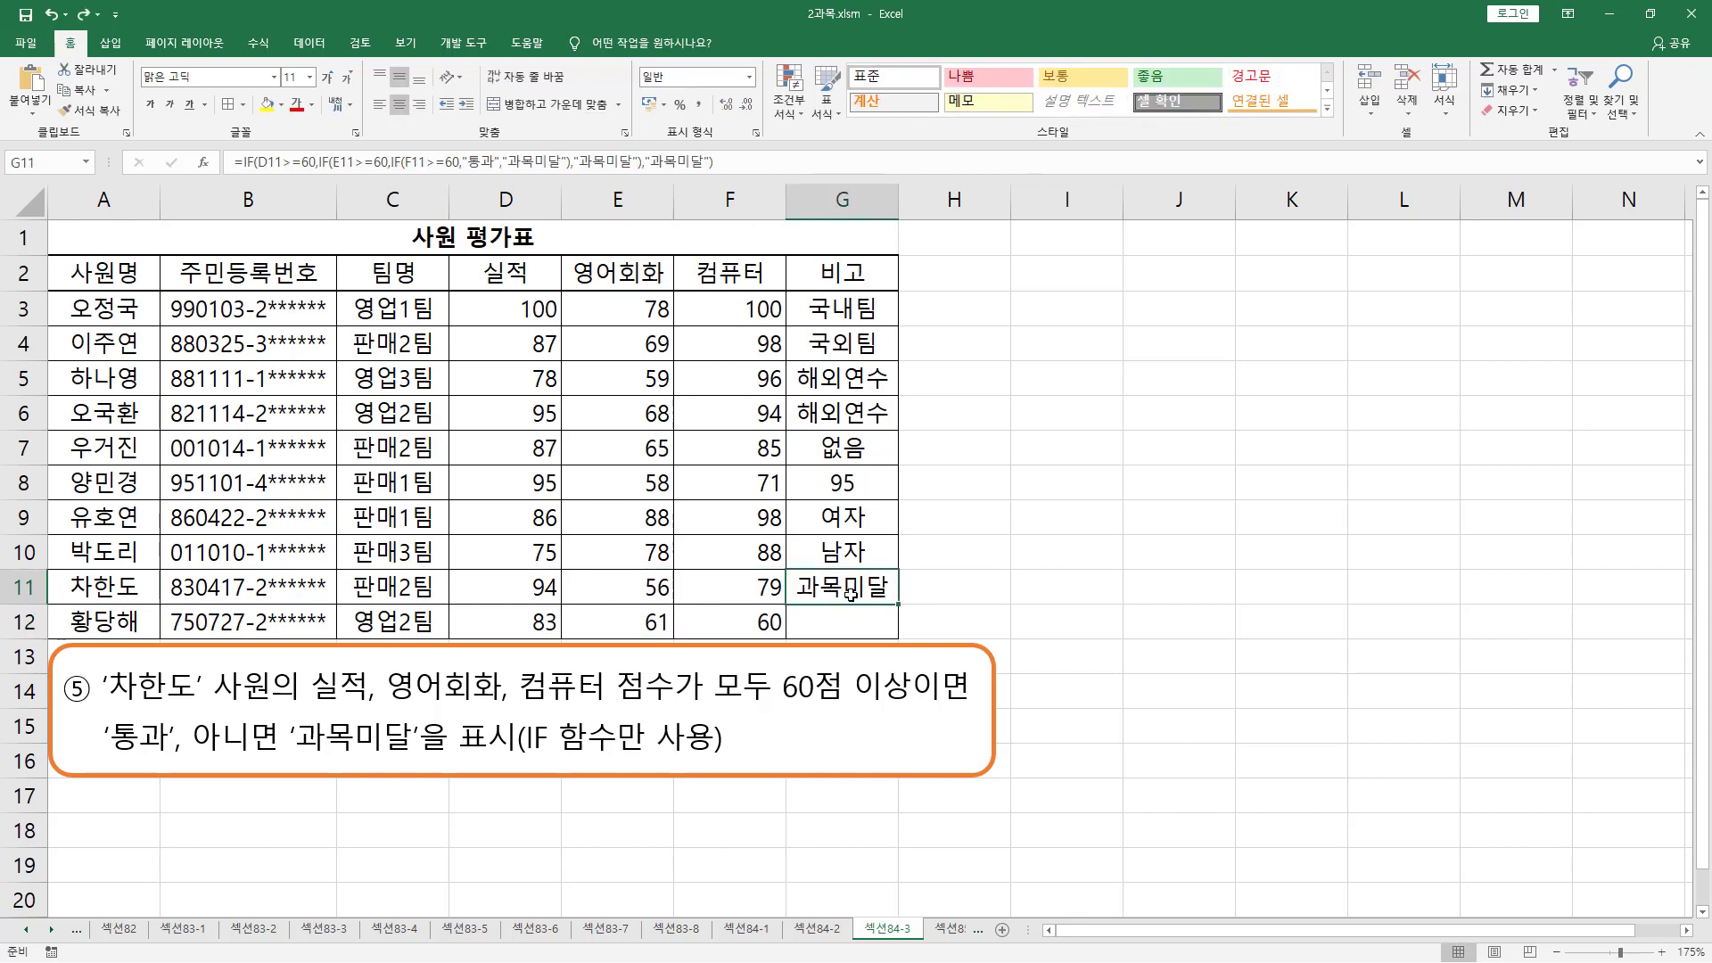
{"action": "mouse_move", "coordinate": [900, 604]}
{"action": "left_mouse_down"}
{"action": "mouse_move", "coordinate": [901, 639]}
{"action": "mouse_move", "coordinate": [900, 606]}
{"action": "left_mouse_up"}
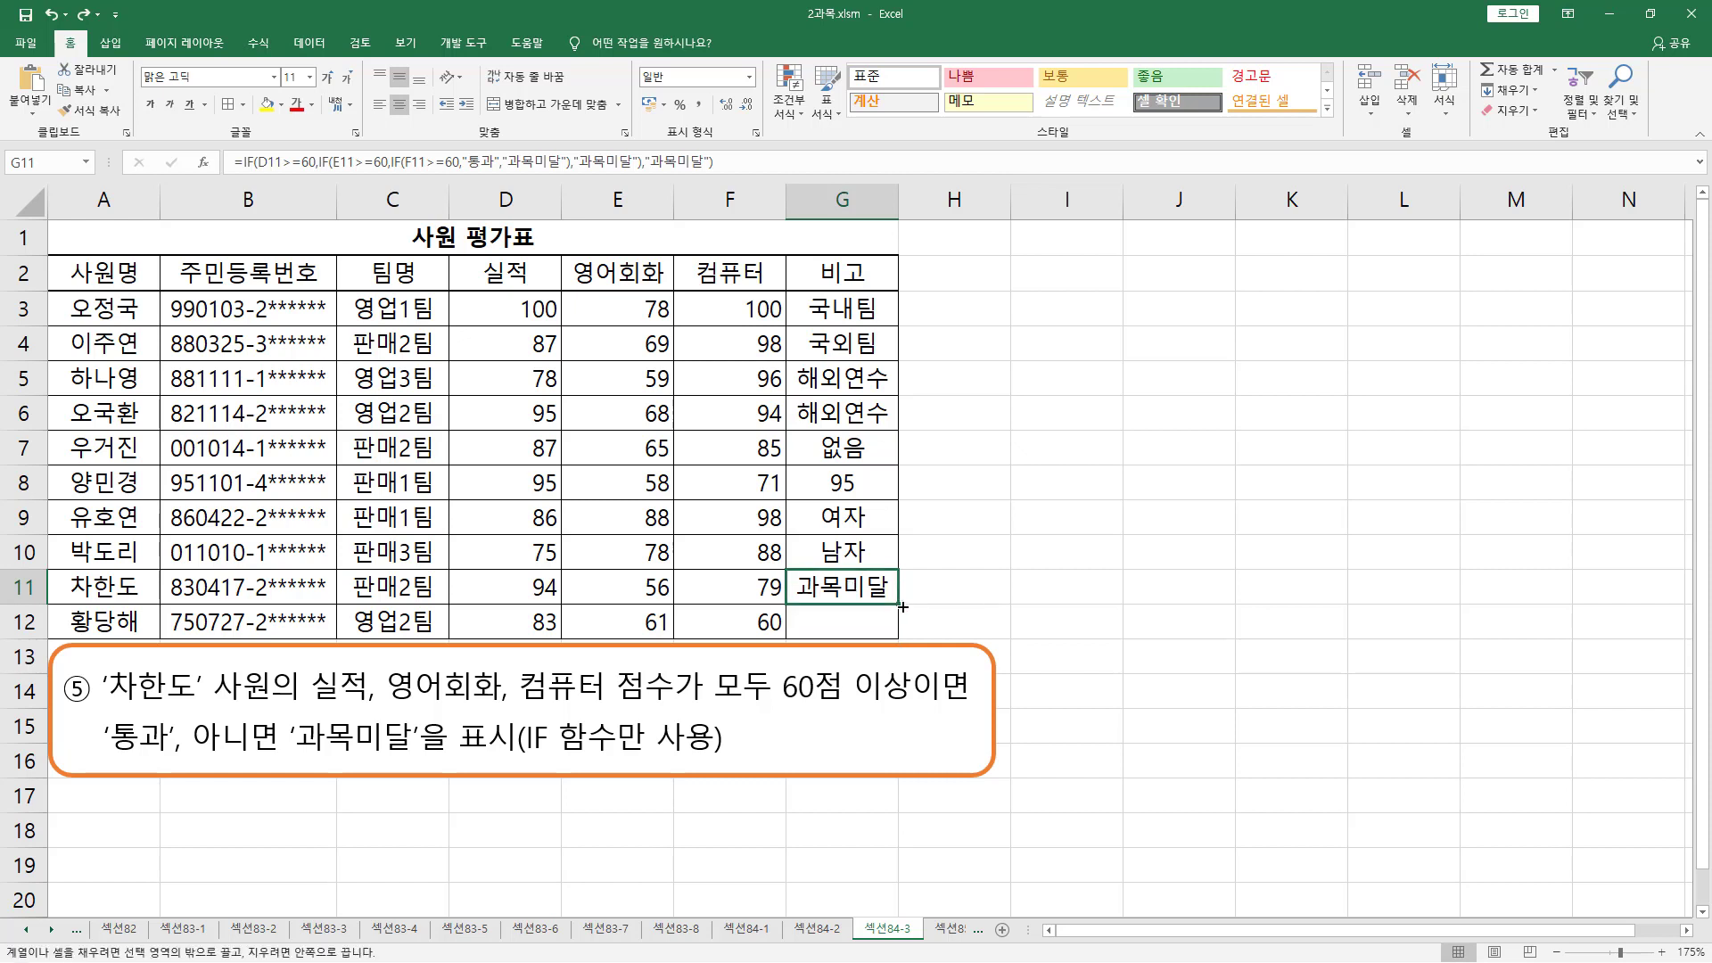
{"action": "mouse_move", "coordinate": [524, 602]}
{"action": "left_mouse_down"}
{"action": "mouse_move", "coordinate": [561, 637]}
{"action": "mouse_move", "coordinate": [790, 638]}
{"action": "left_mouse_up"}
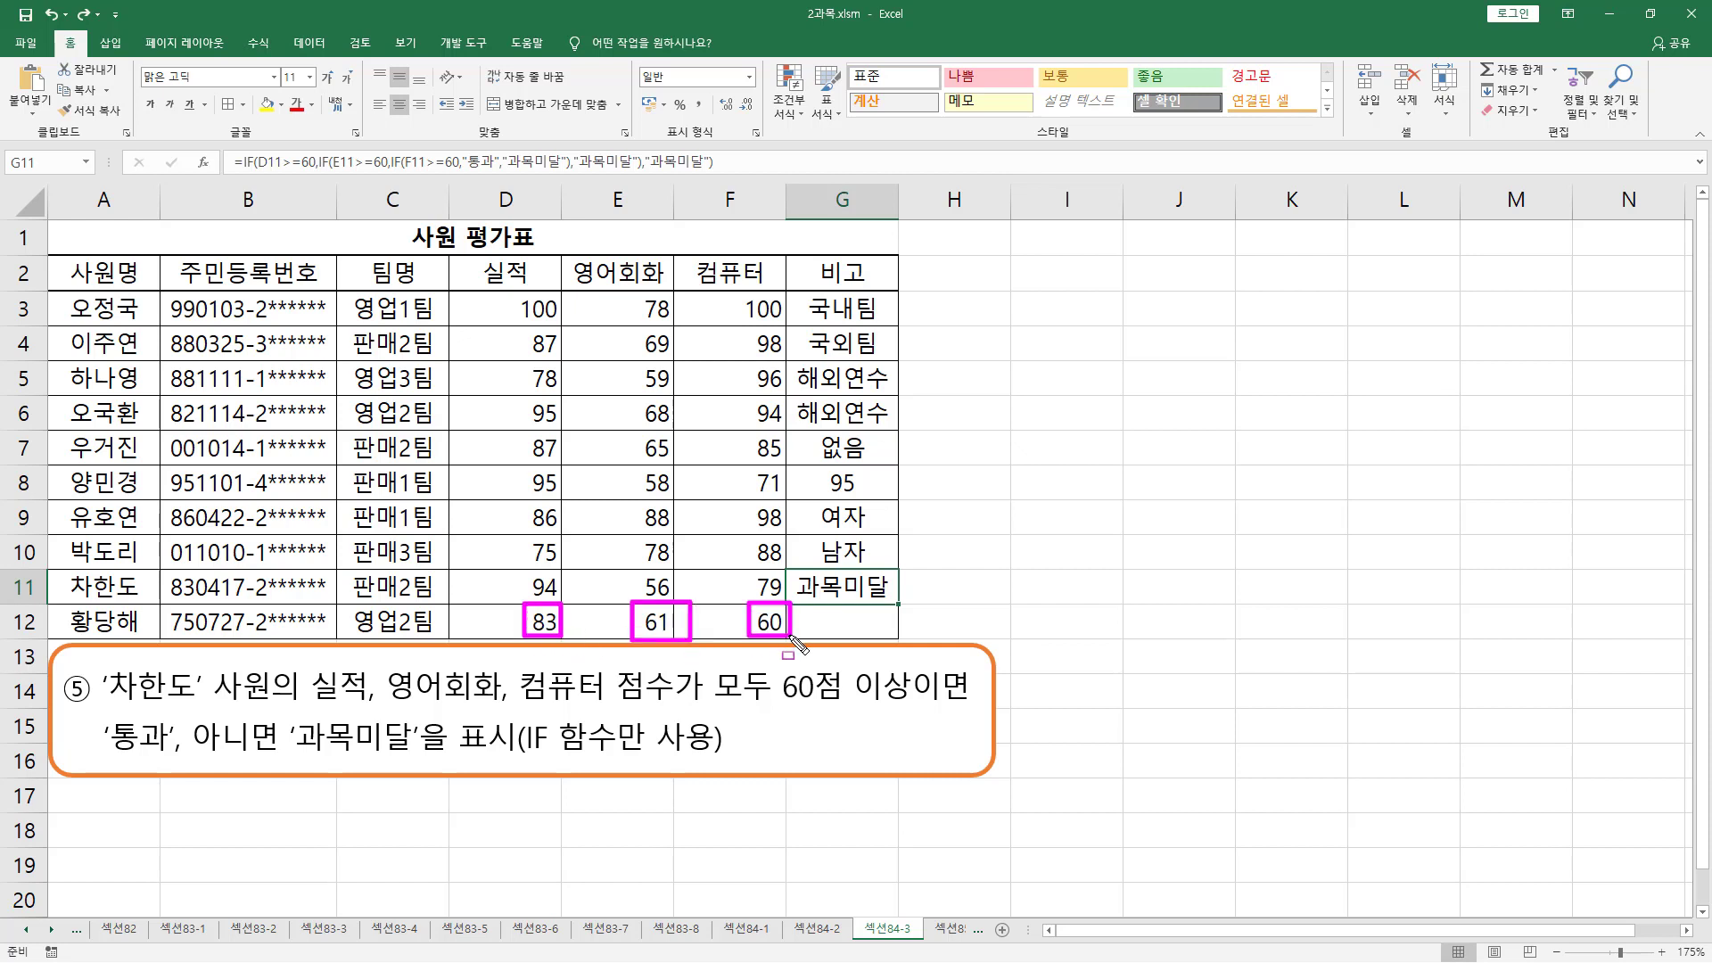
{"action": "key", "text": "Escape"}
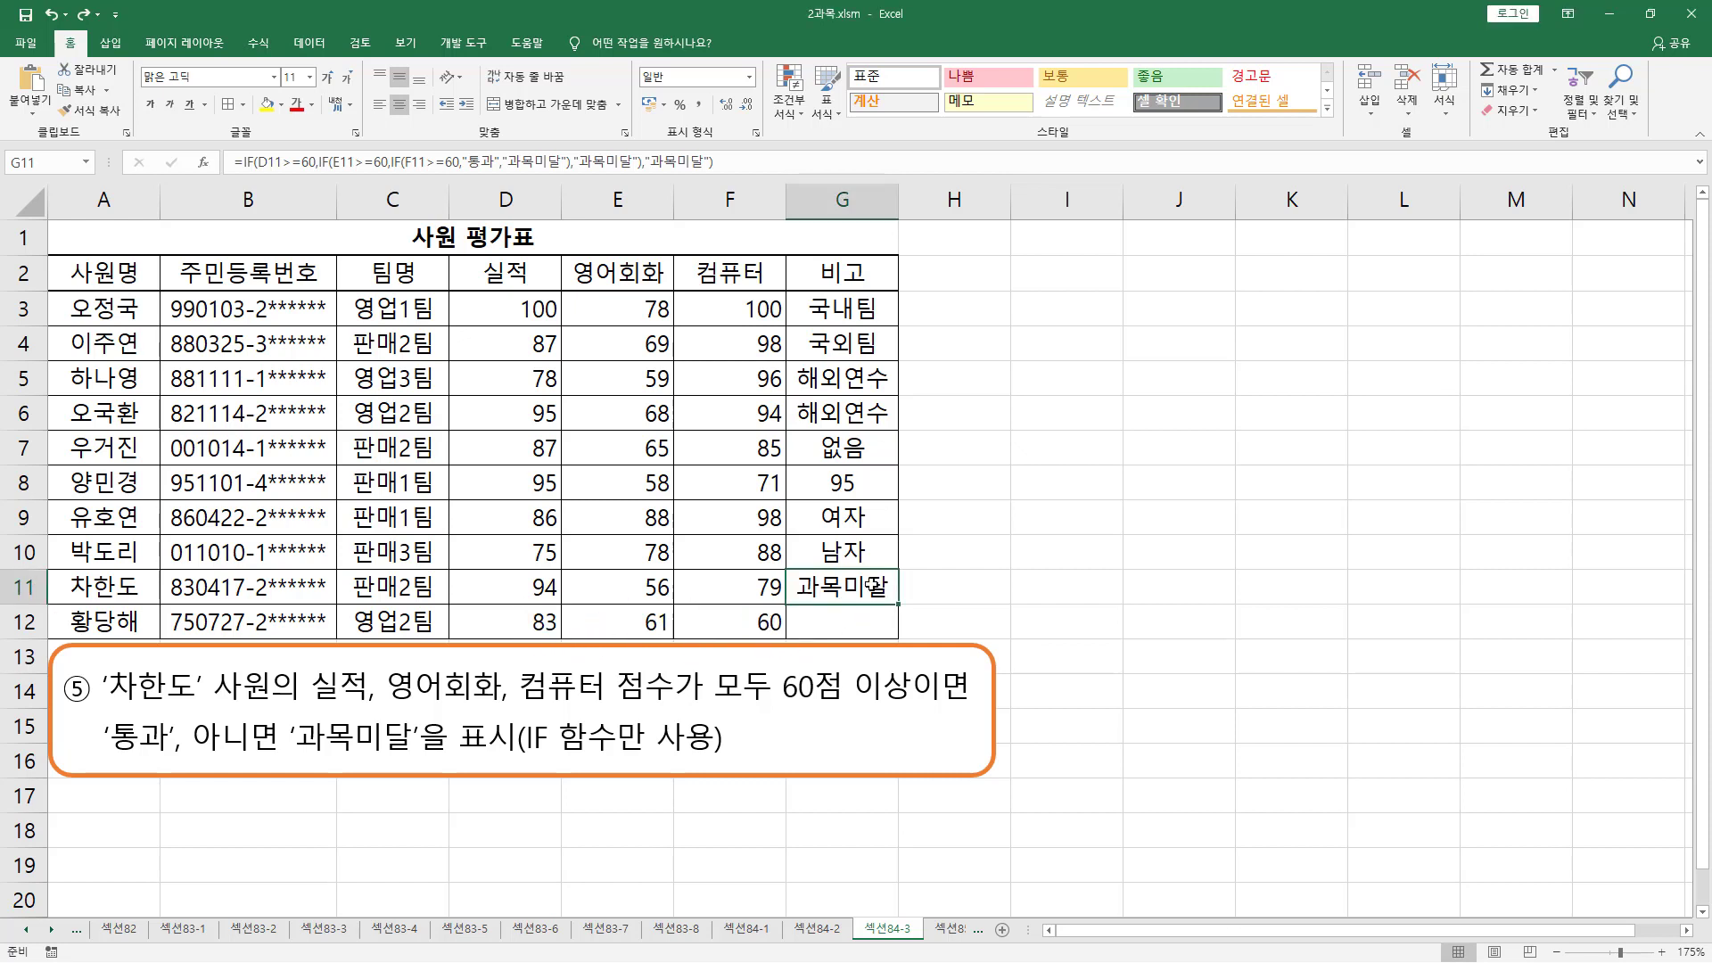
{"action": "left_click_drag", "start_coordinate": [899, 606], "coordinate": [883, 631]}
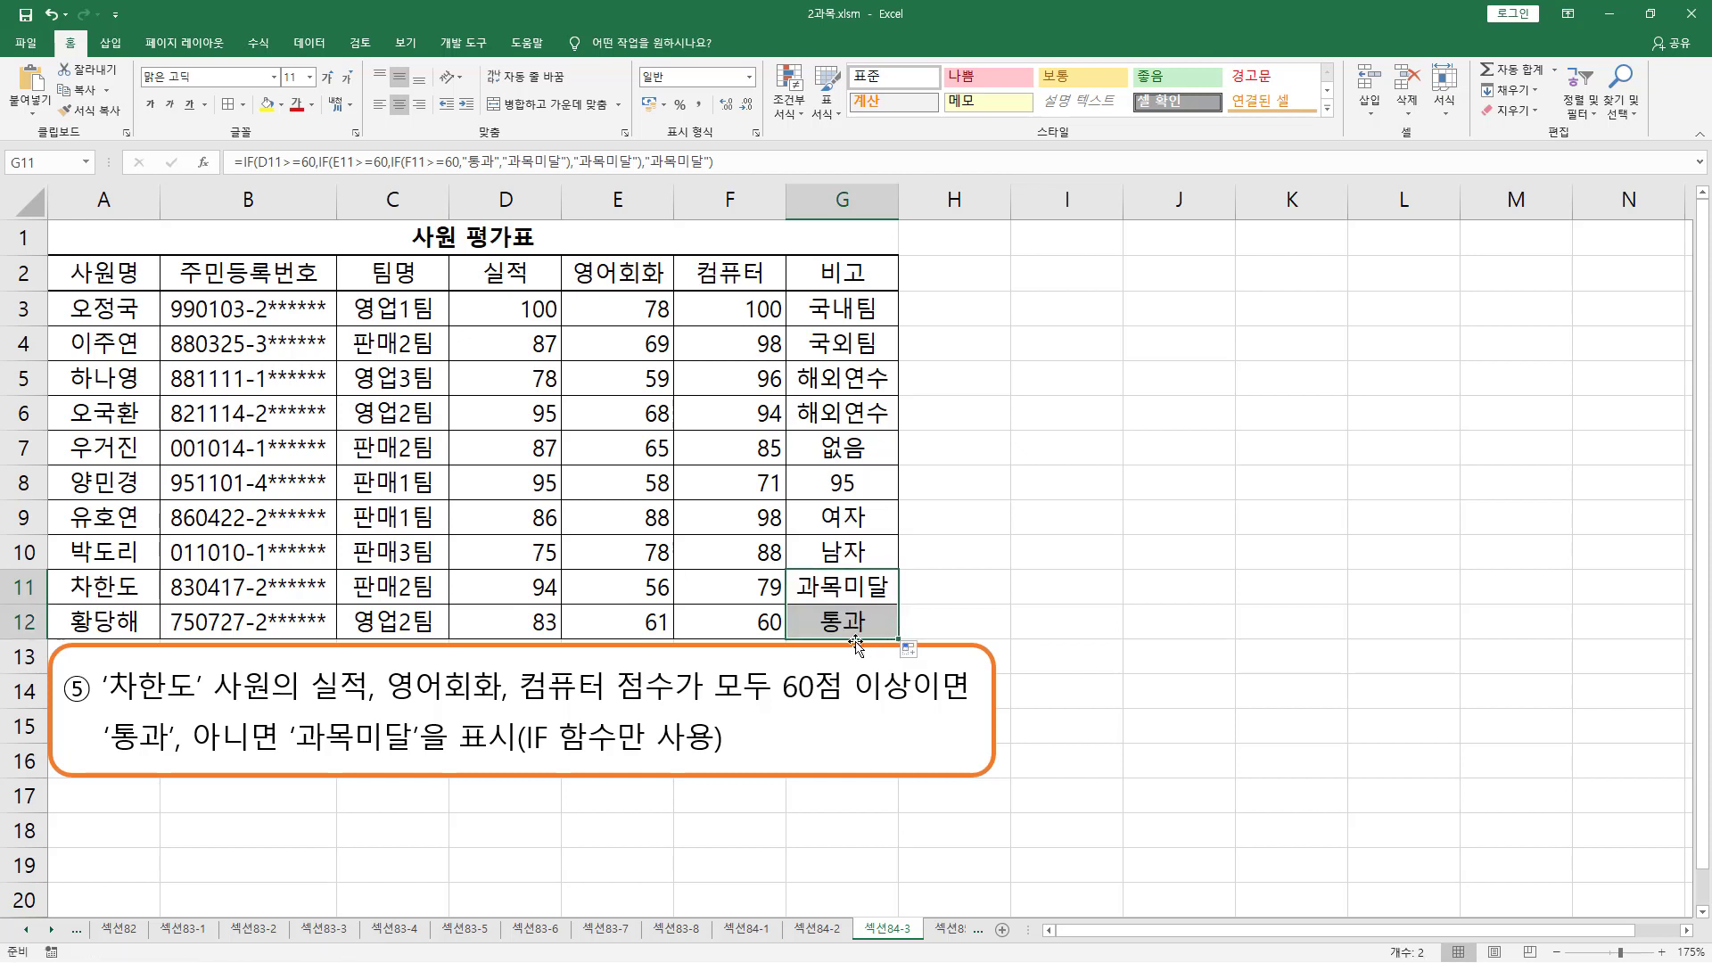
Step: Copy G11's formula as visible text into cell A18 below the task description
{"action": "left_click_drag", "start_coordinate": [516, 626], "coordinate": [776, 624]}
{"action": "left_click", "coordinate": [843, 586]}
{"action": "double_click", "coordinate": [821, 586]}
{"action": "left_click_drag", "start_coordinate": [425, 588], "coordinate": [1414, 601]}
{"action": "key", "text": "Escape"}
{"action": "left_click", "coordinate": [132, 828]}
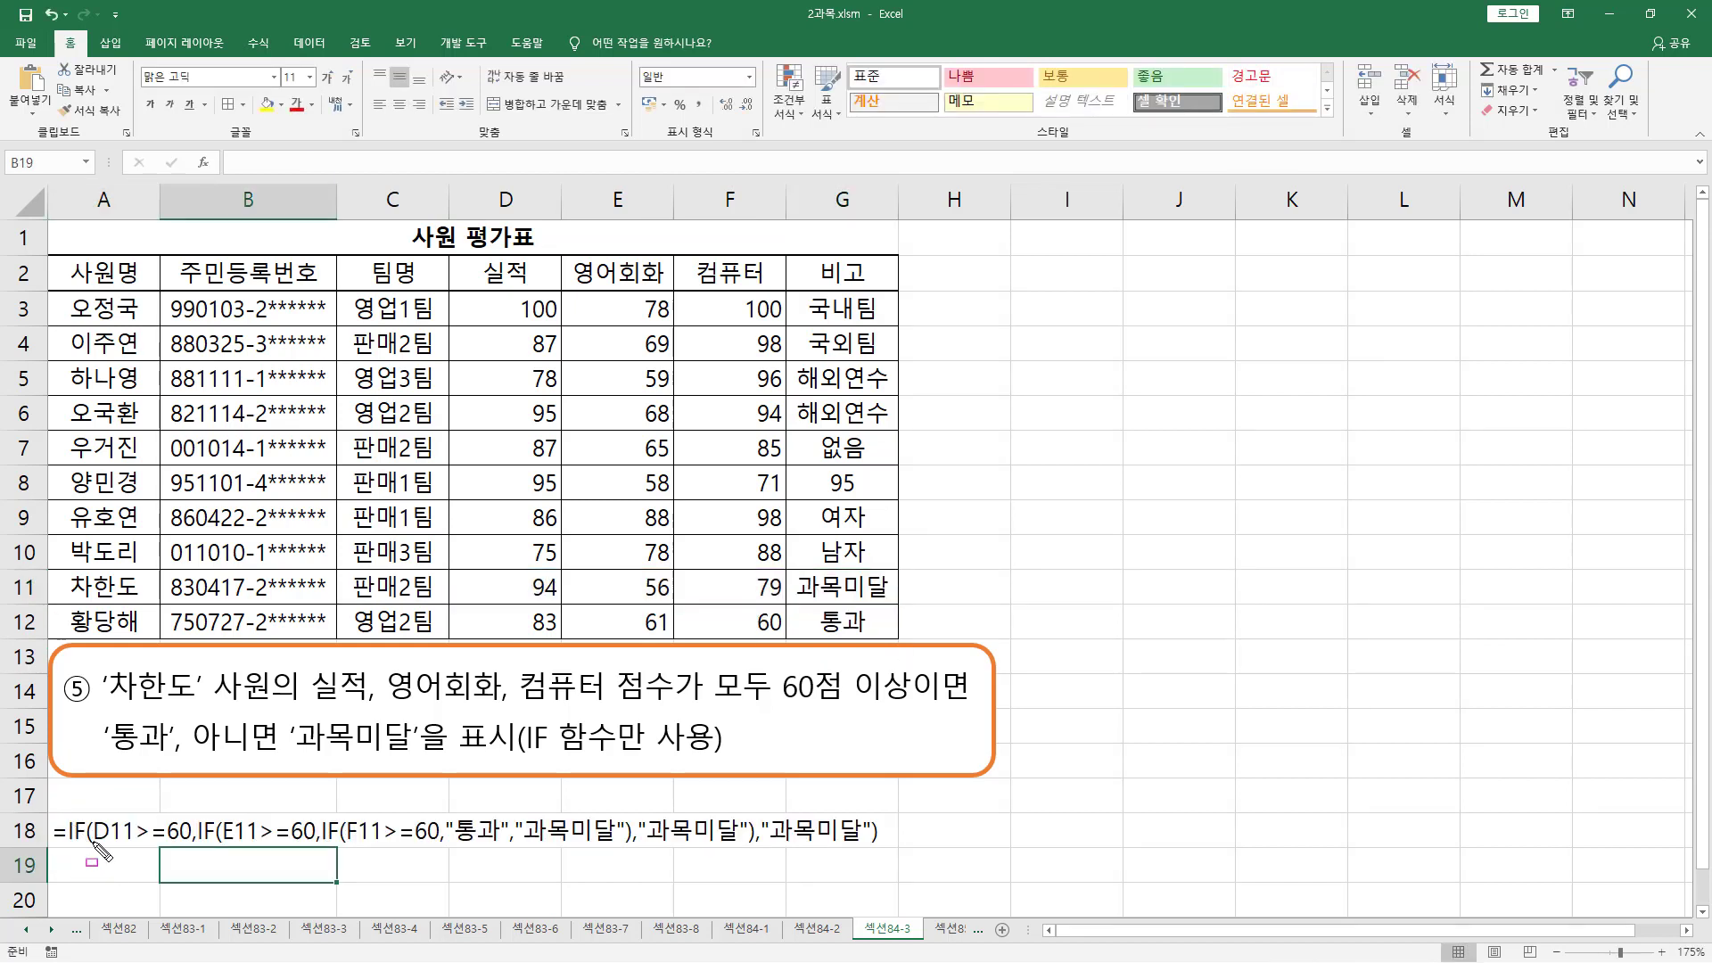
Step: Examine the formula text in row 18: the test, true value and false value of the outer IF and the second IF
{"action": "mouse_move", "coordinate": [91, 810]}
{"action": "left_mouse_down"}
{"action": "mouse_move", "coordinate": [98, 848]}
{"action": "mouse_move", "coordinate": [191, 852]}
{"action": "left_mouse_up"}
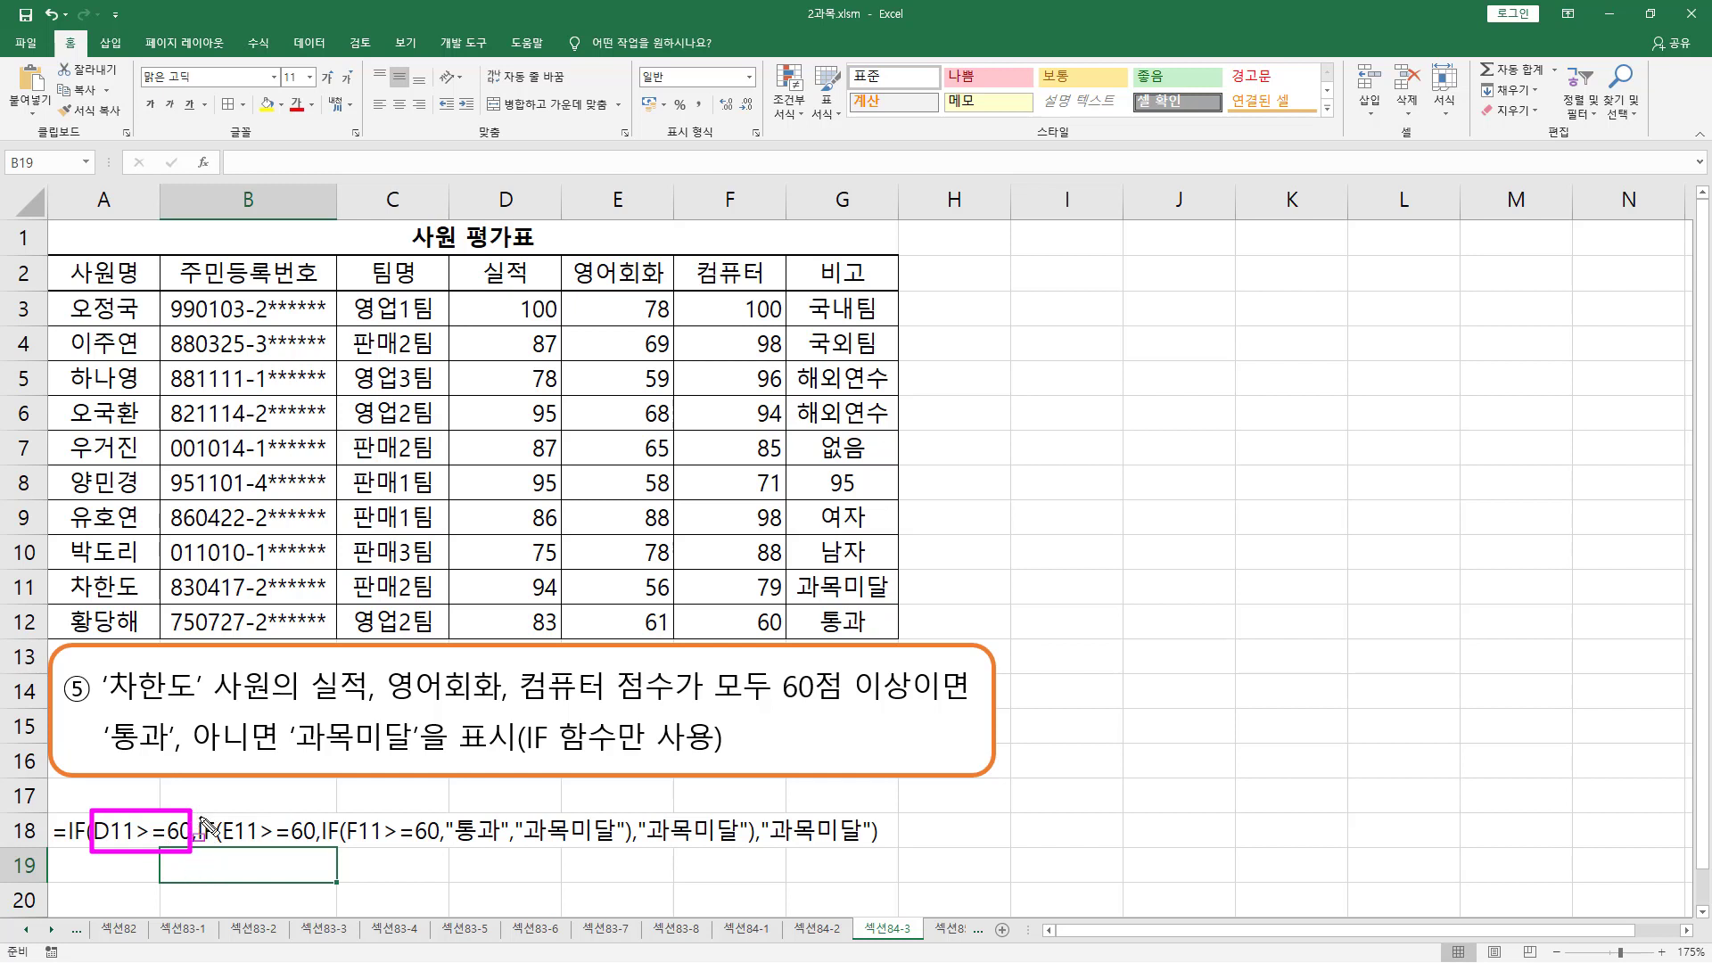
{"action": "mouse_move", "coordinate": [199, 806]}
{"action": "left_mouse_down"}
{"action": "mouse_move", "coordinate": [206, 829]}
{"action": "mouse_move", "coordinate": [334, 859]}
{"action": "mouse_move", "coordinate": [751, 863]}
{"action": "left_mouse_up"}
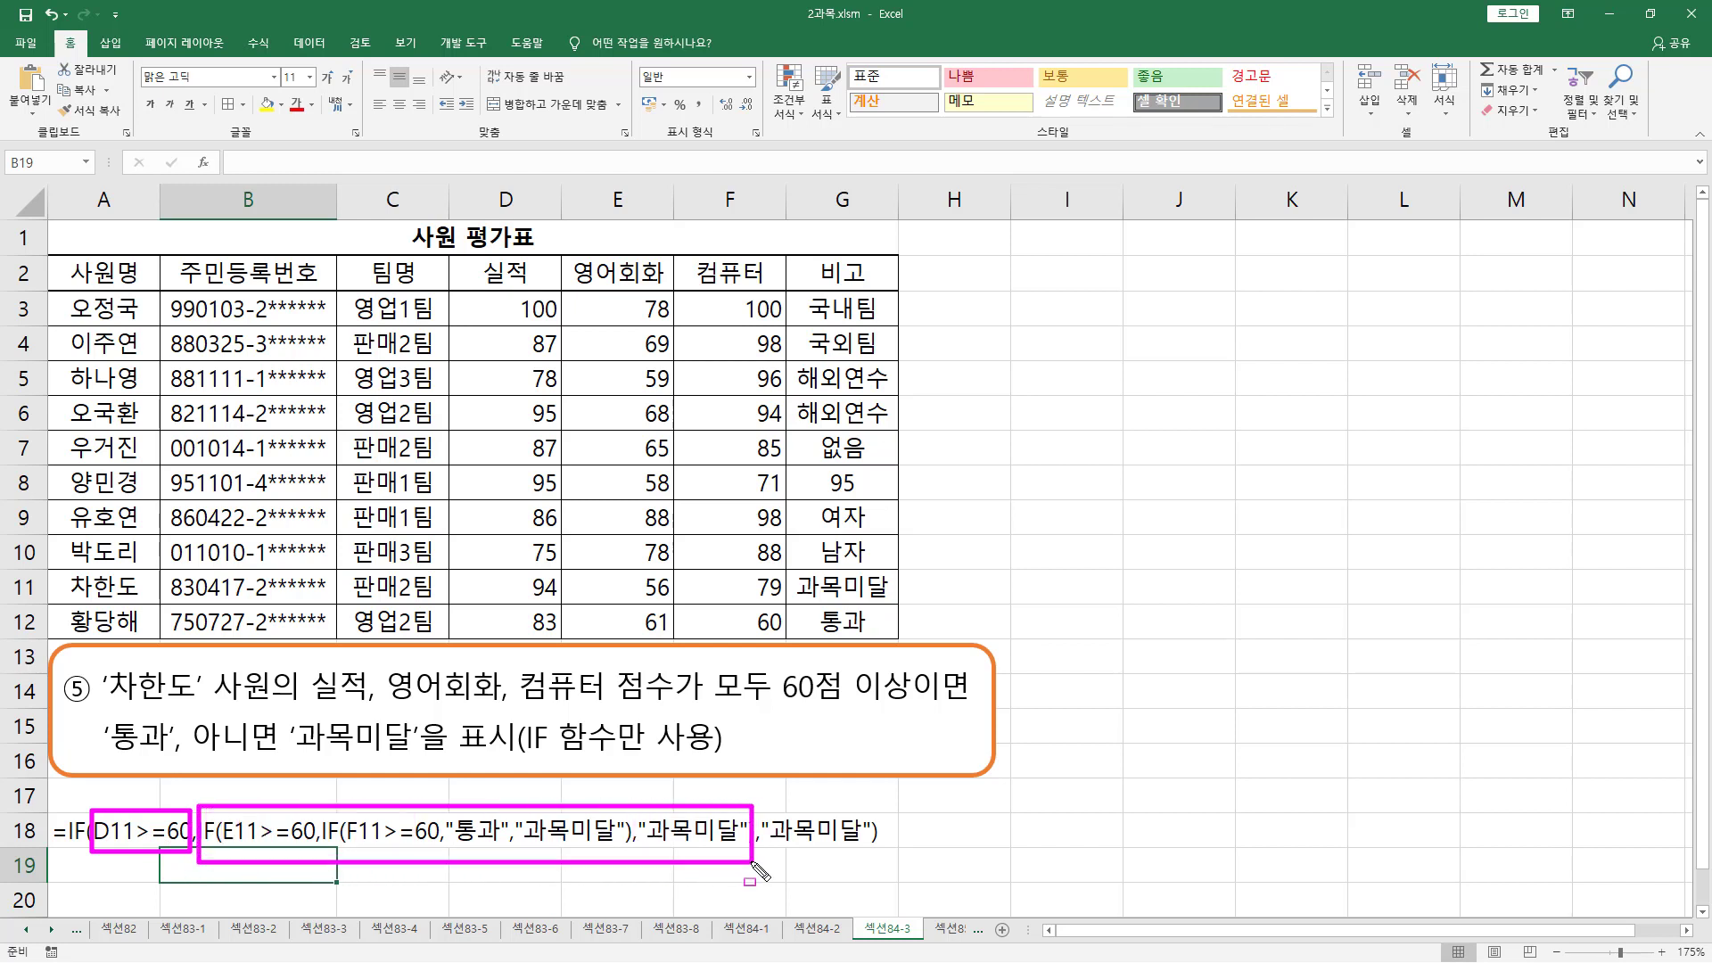
{"action": "left_click_drag", "start_coordinate": [763, 805], "coordinate": [870, 854]}
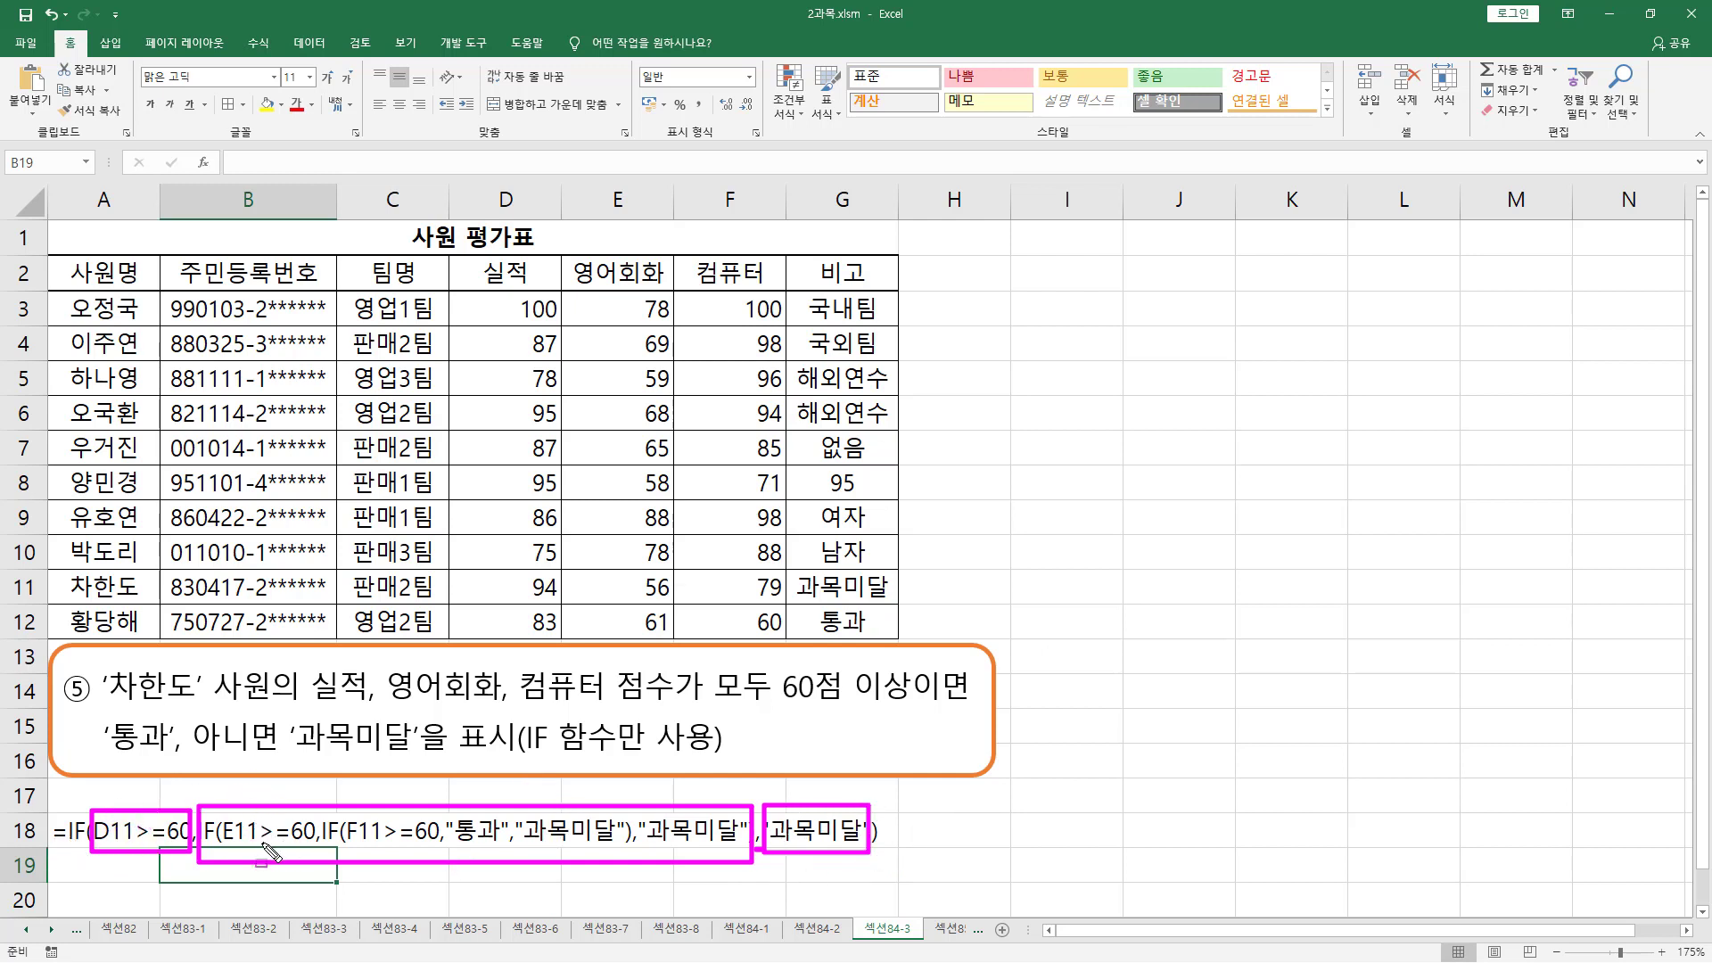
{"action": "key", "text": "Escape"}
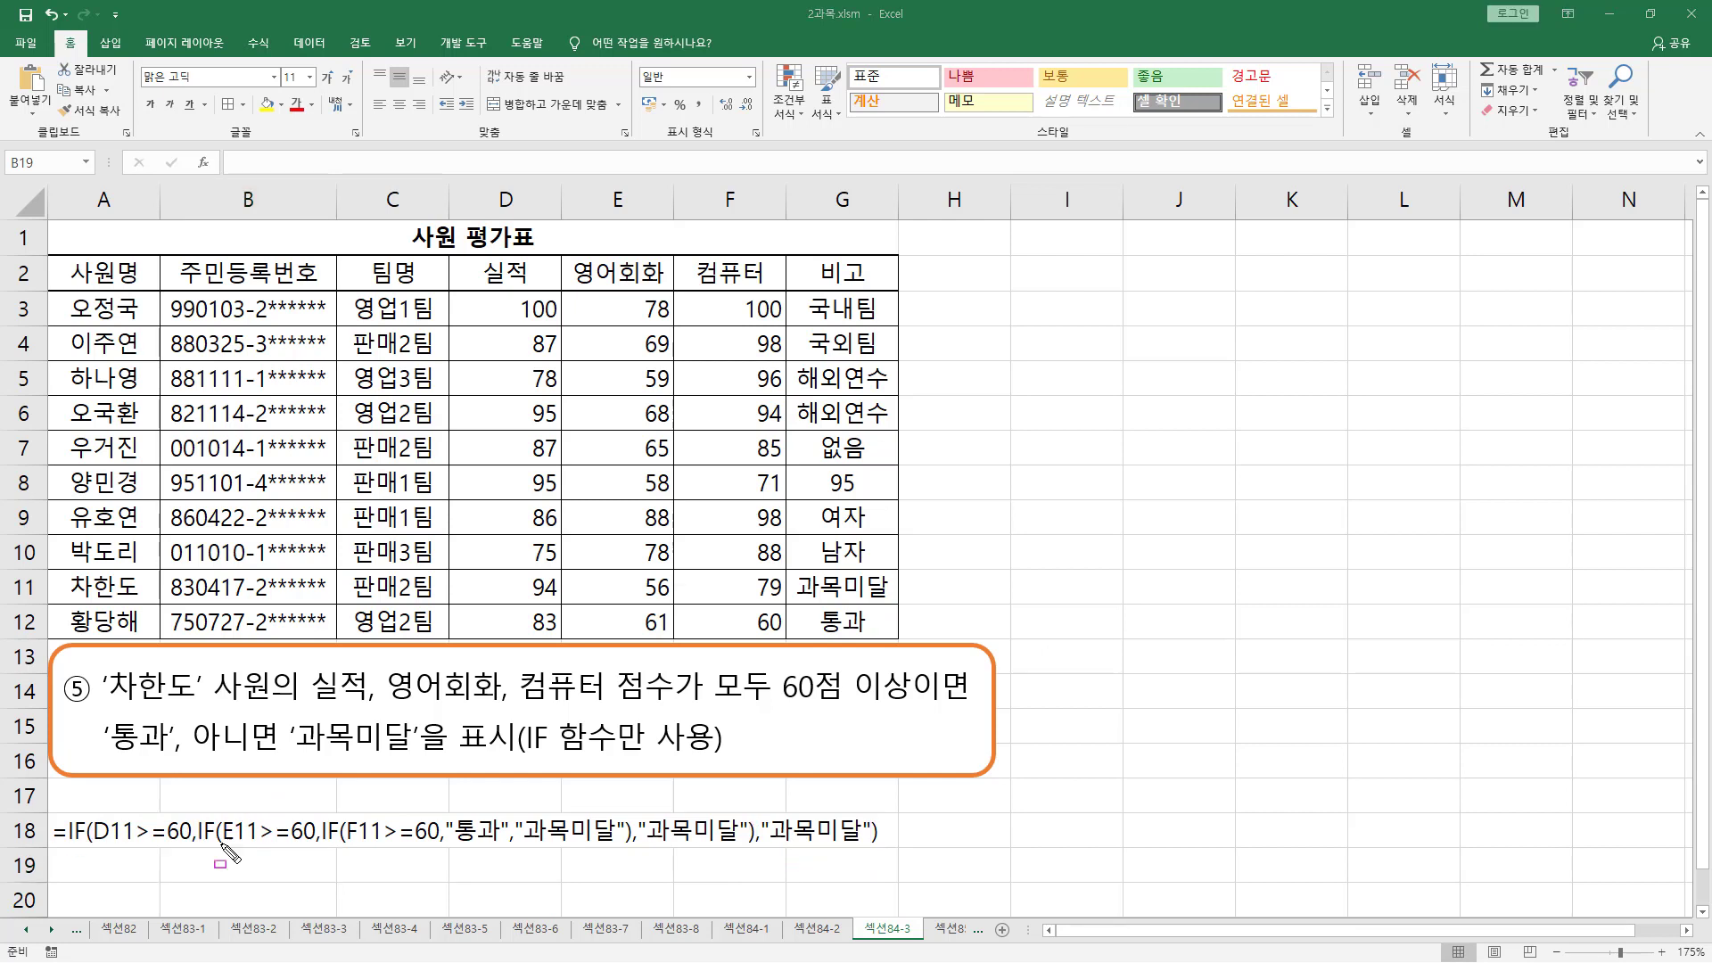
{"action": "left_click_drag", "start_coordinate": [197, 845], "coordinate": [316, 845]}
{"action": "mouse_move", "coordinate": [218, 809]}
{"action": "left_mouse_down"}
{"action": "mouse_move", "coordinate": [282, 855]}
{"action": "mouse_move", "coordinate": [627, 856]}
{"action": "left_mouse_up"}
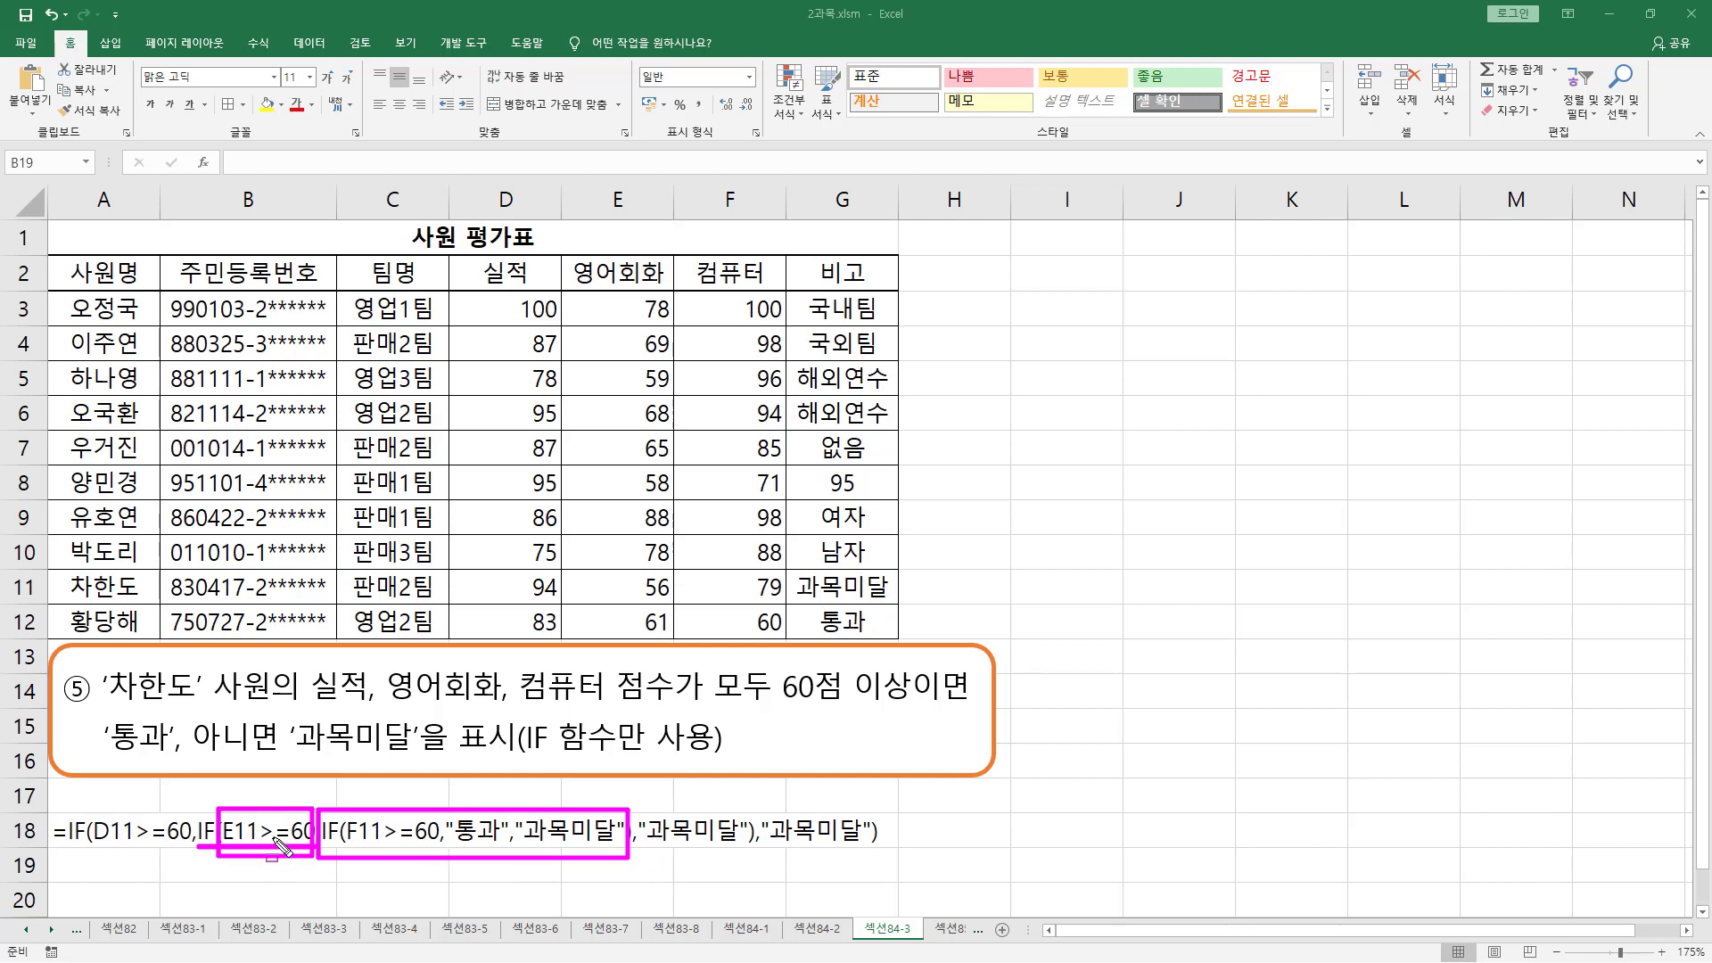
{"action": "left_click_drag", "start_coordinate": [644, 846], "coordinate": [752, 846]}
{"action": "left_click_drag", "start_coordinate": [645, 802], "coordinate": [752, 863]}
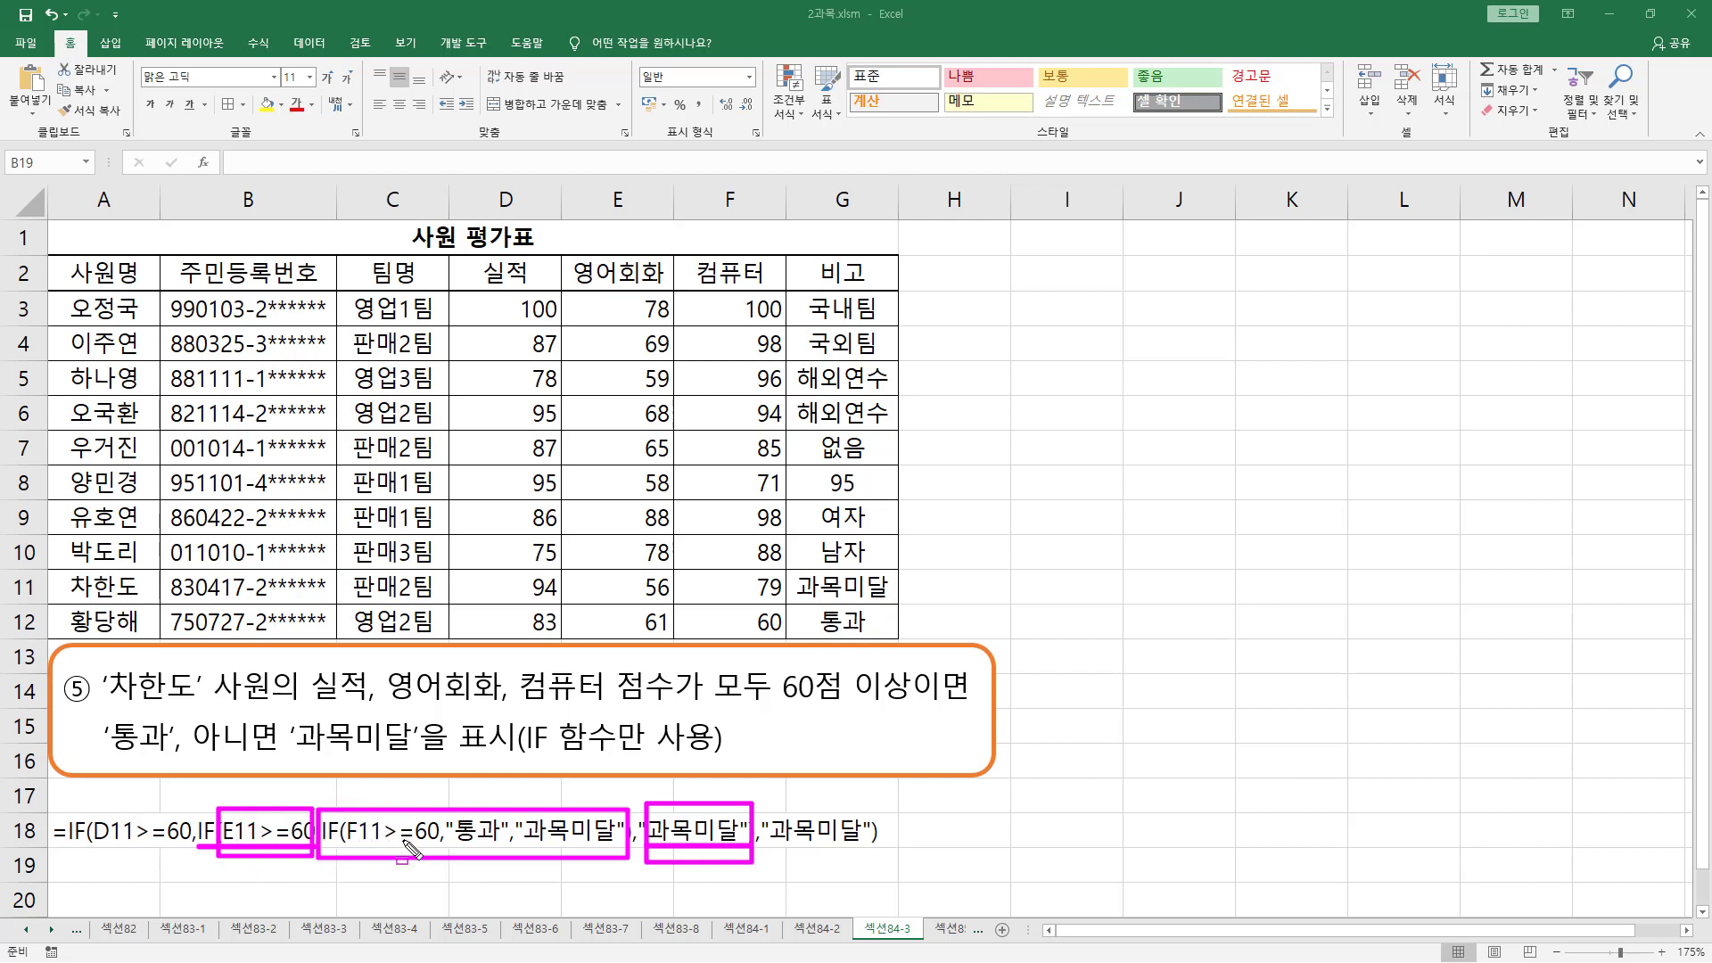
{"action": "key", "text": "Escape"}
Step: Examine the innermost IF's test and results in row 18, and review the whole formula against the 비고 column
{"action": "key", "text": "ctrl+shift+d"}
{"action": "mouse_move", "coordinate": [317, 847]}
{"action": "left_mouse_down"}
{"action": "mouse_move", "coordinate": [438, 864]}
{"action": "mouse_move", "coordinate": [605, 843]}
{"action": "left_mouse_up"}
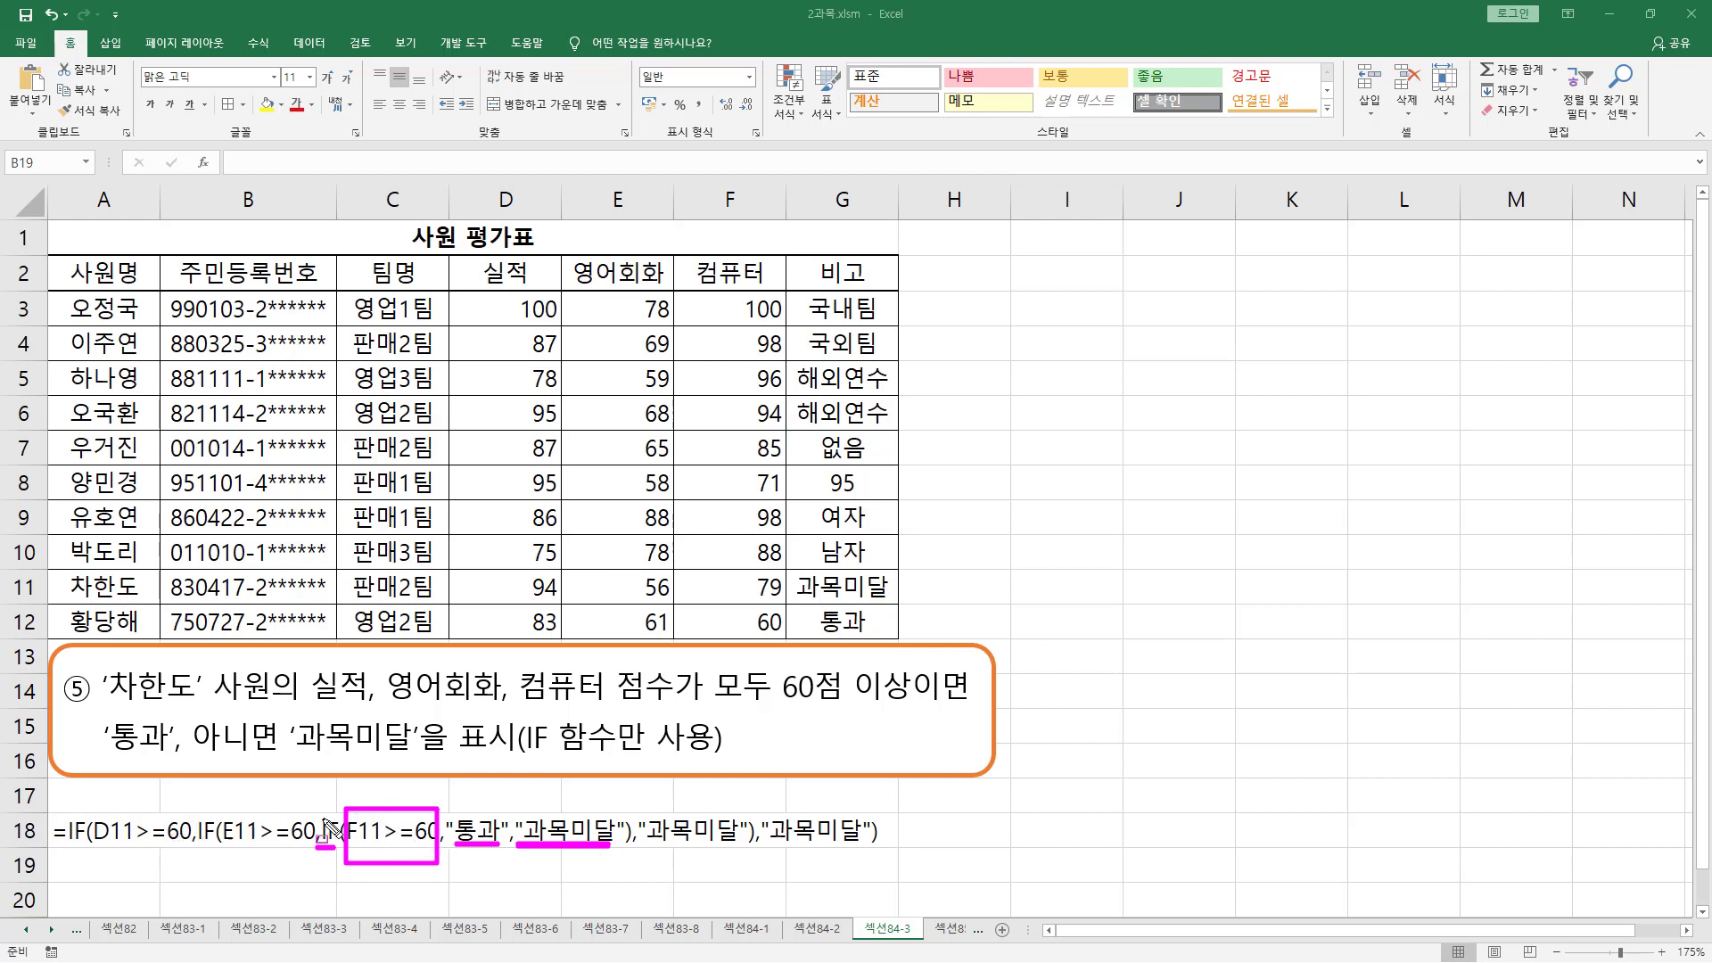
{"action": "left_click_drag", "start_coordinate": [450, 800], "coordinate": [501, 853]}
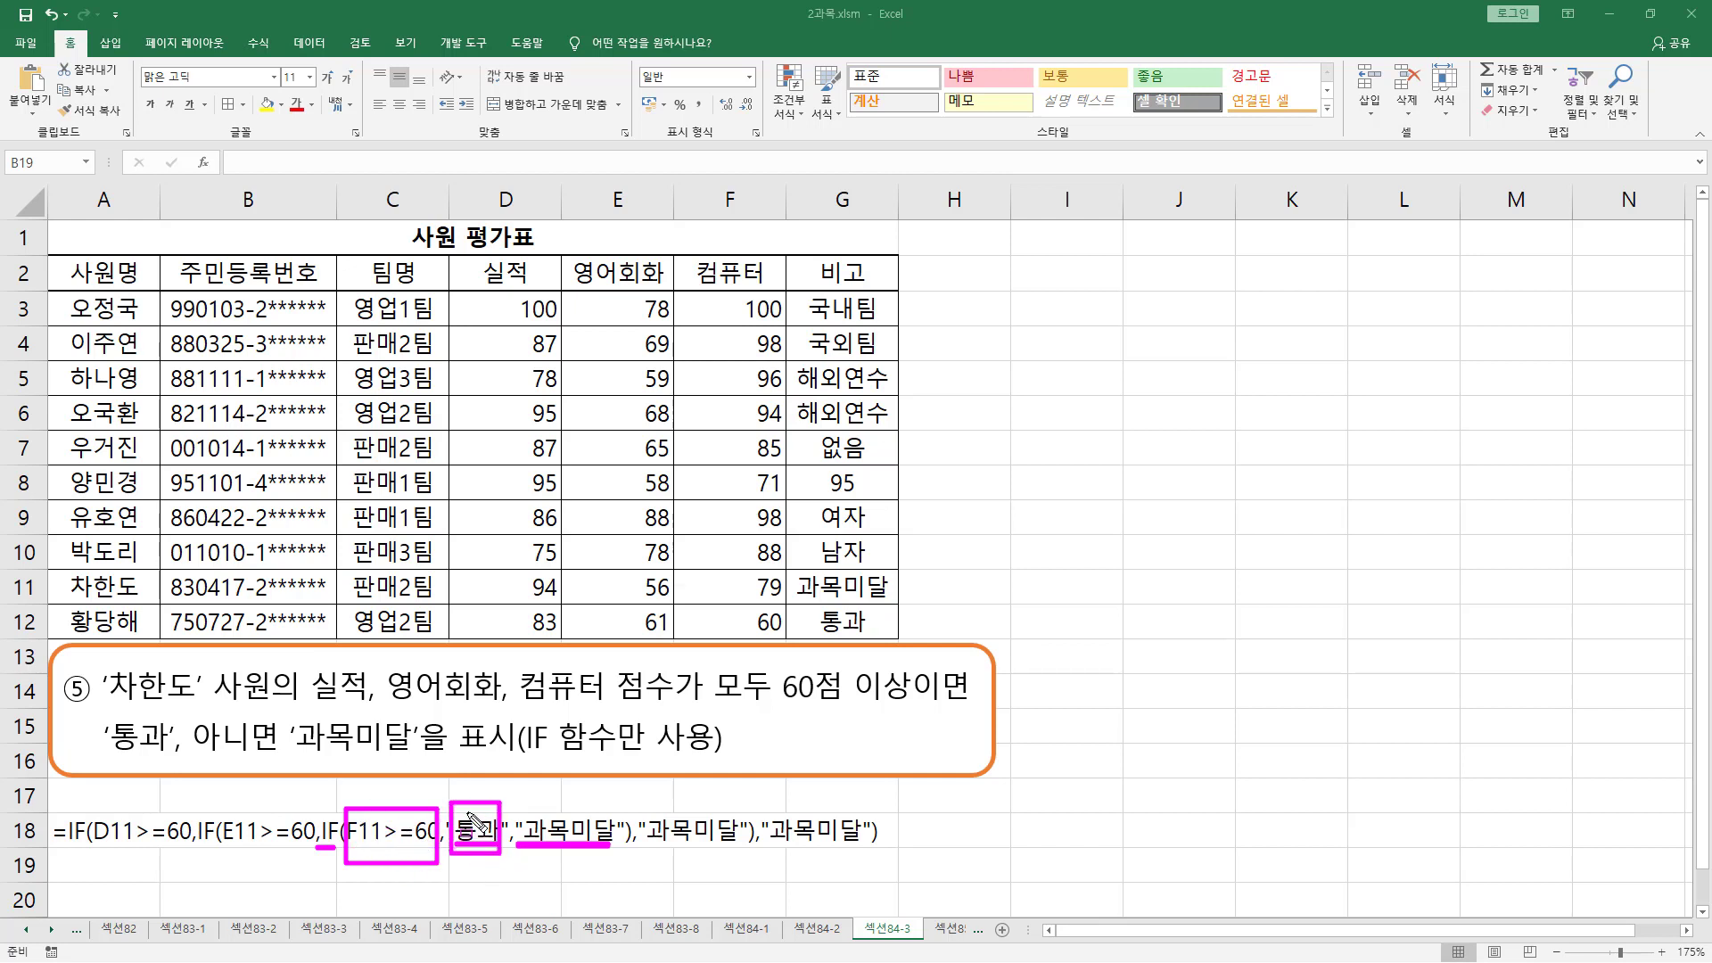
{"action": "mouse_move", "coordinate": [96, 808]}
{"action": "left_mouse_down"}
{"action": "mouse_move", "coordinate": [177, 854]}
{"action": "mouse_move", "coordinate": [438, 865]}
{"action": "left_mouse_up"}
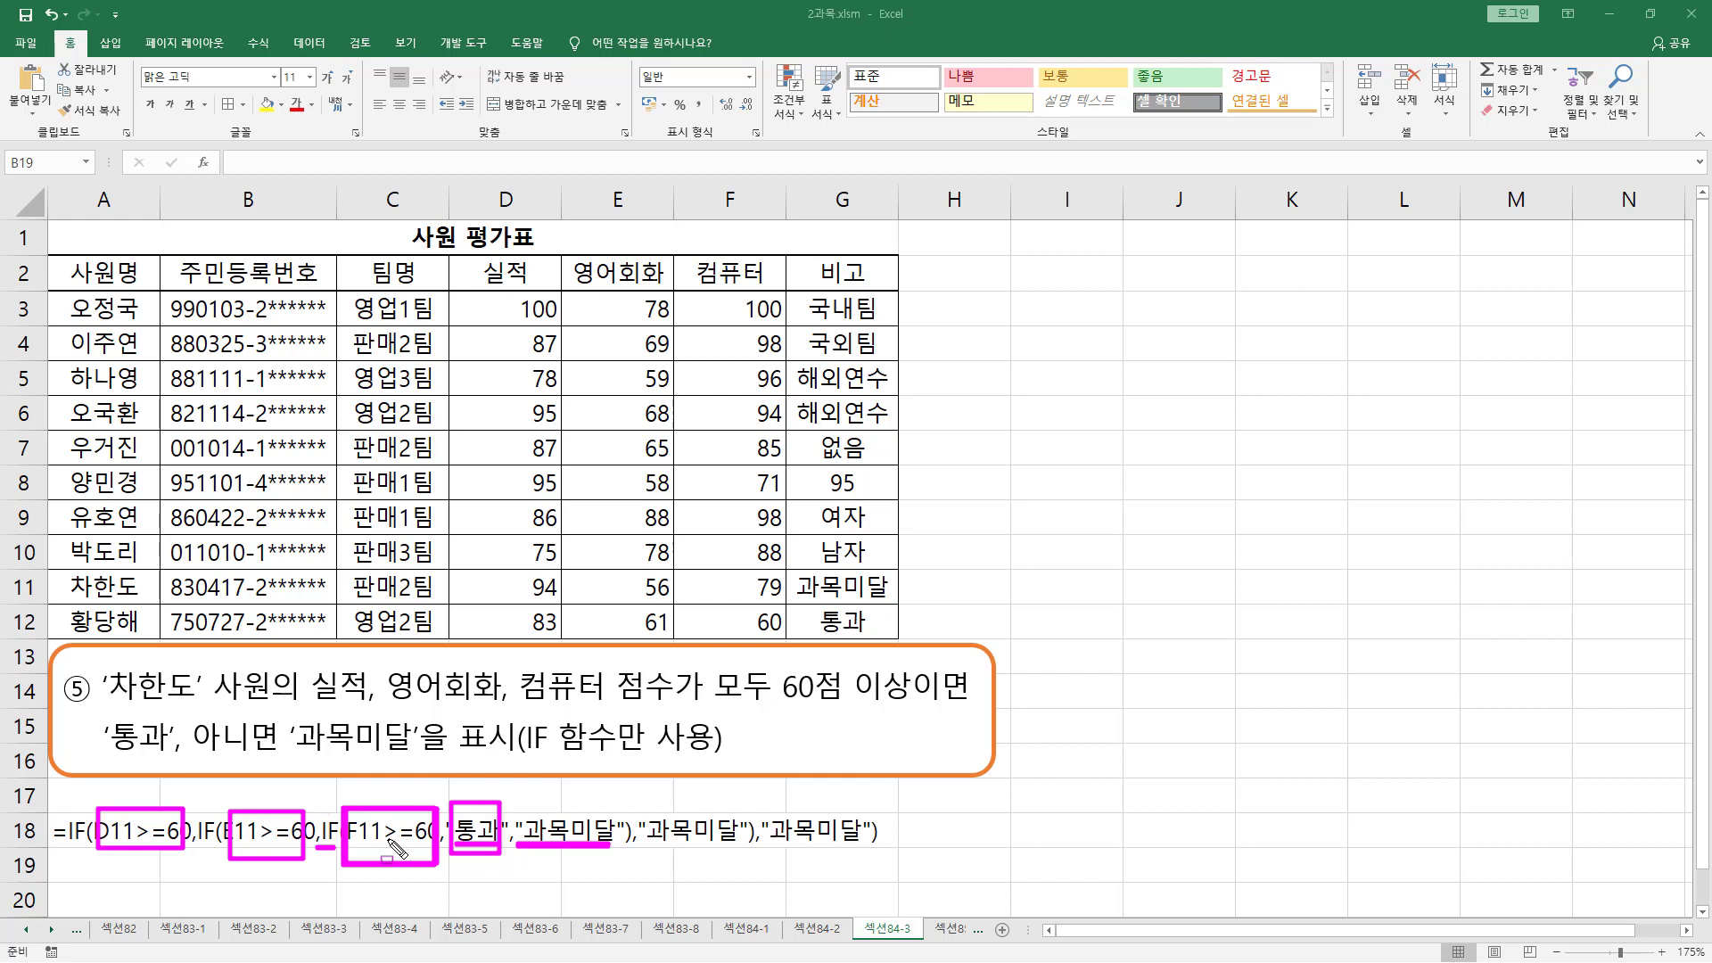
{"action": "left_click_drag", "start_coordinate": [521, 808], "coordinate": [618, 864]}
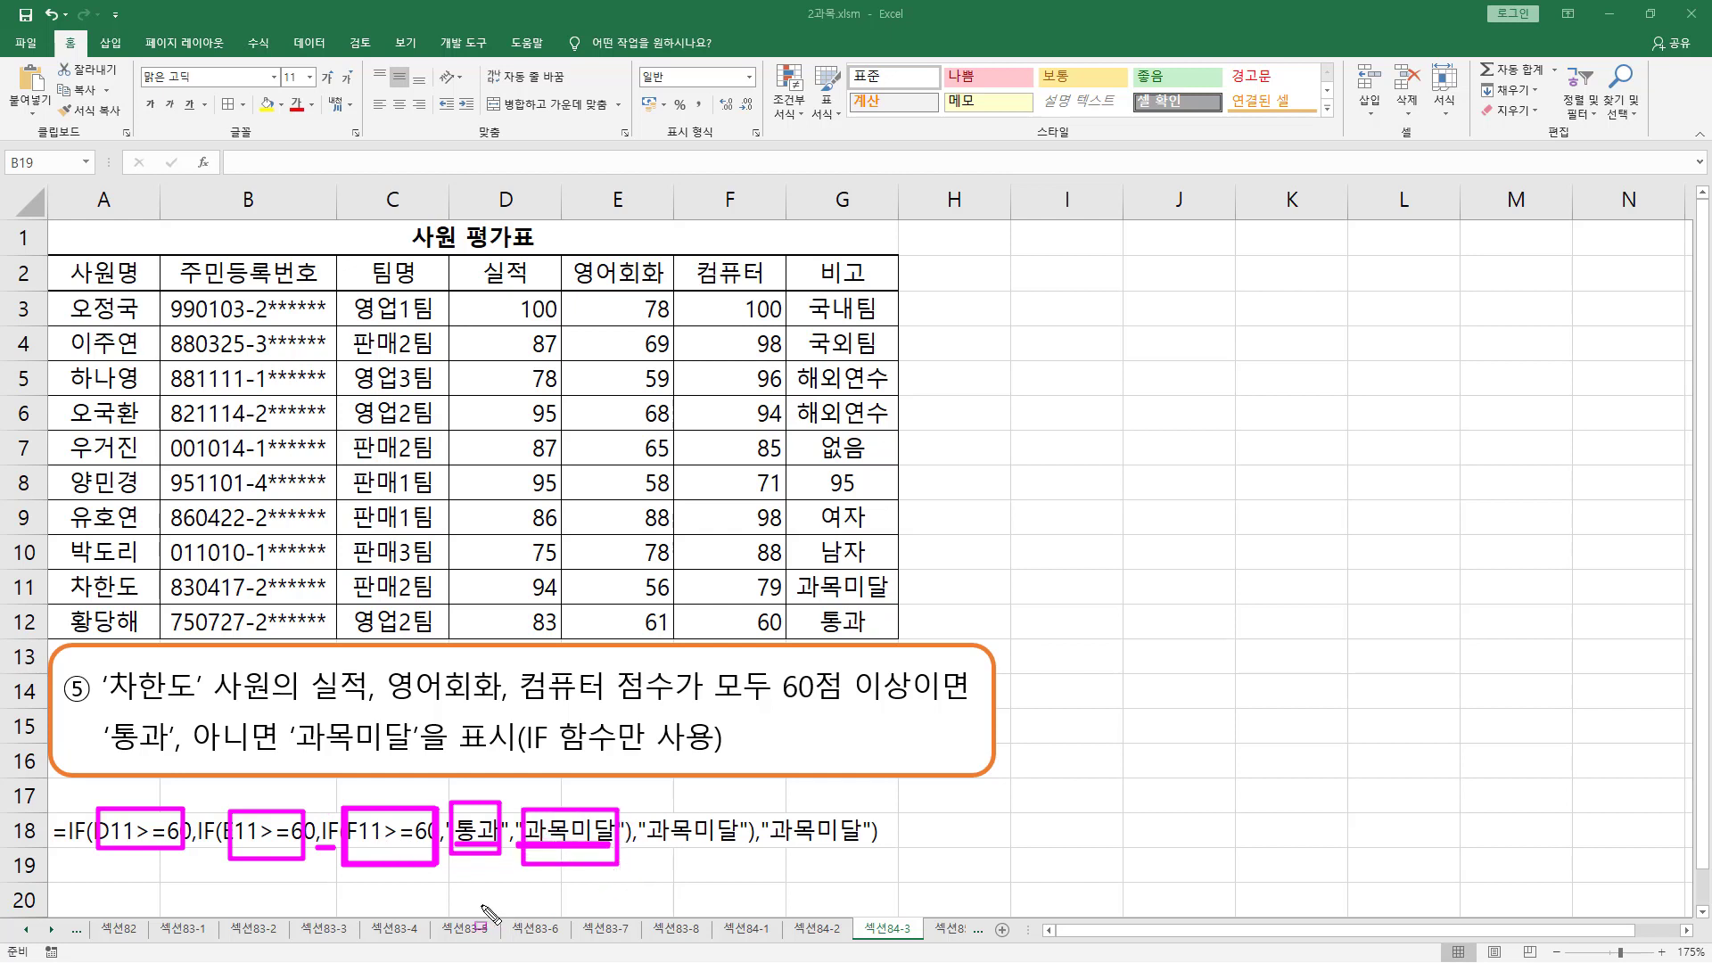
{"action": "key", "text": "Escape"}
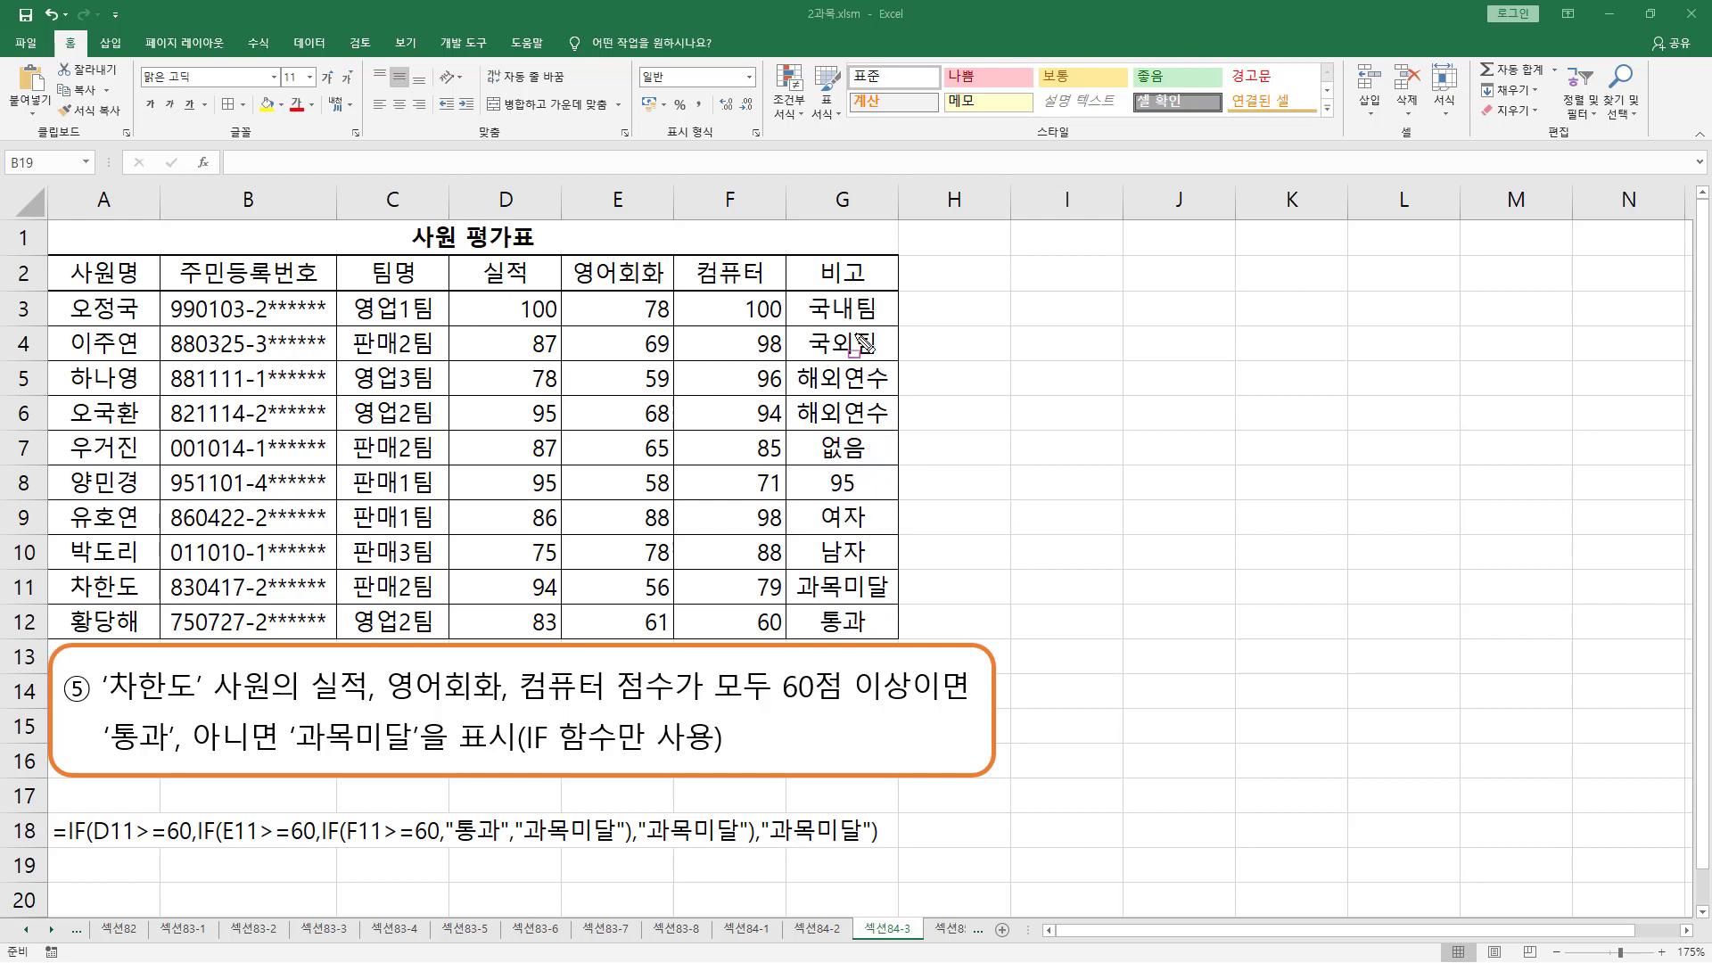
{"action": "mouse_move", "coordinate": [784, 291]}
{"action": "left_mouse_down"}
{"action": "mouse_move", "coordinate": [869, 628]}
{"action": "mouse_move", "coordinate": [896, 644]}
{"action": "left_mouse_up"}
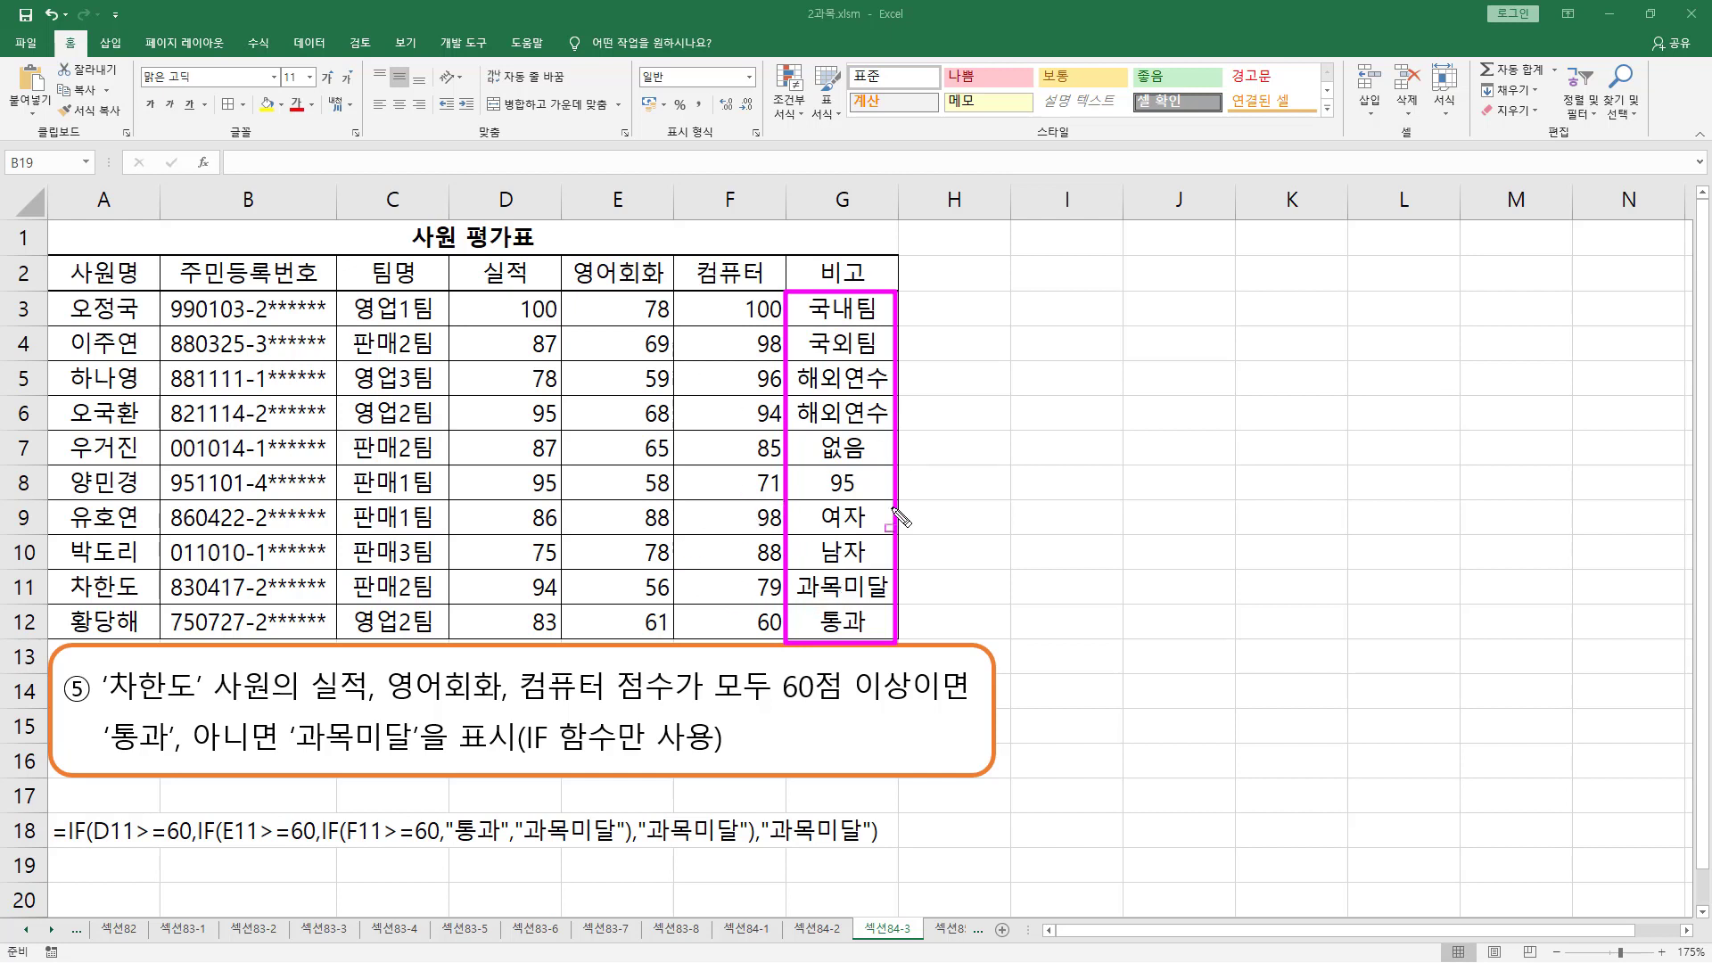
{"action": "mouse_move", "coordinate": [64, 813]}
{"action": "left_mouse_down"}
{"action": "mouse_move", "coordinate": [312, 857]}
{"action": "mouse_move", "coordinate": [889, 863]}
{"action": "left_mouse_up"}
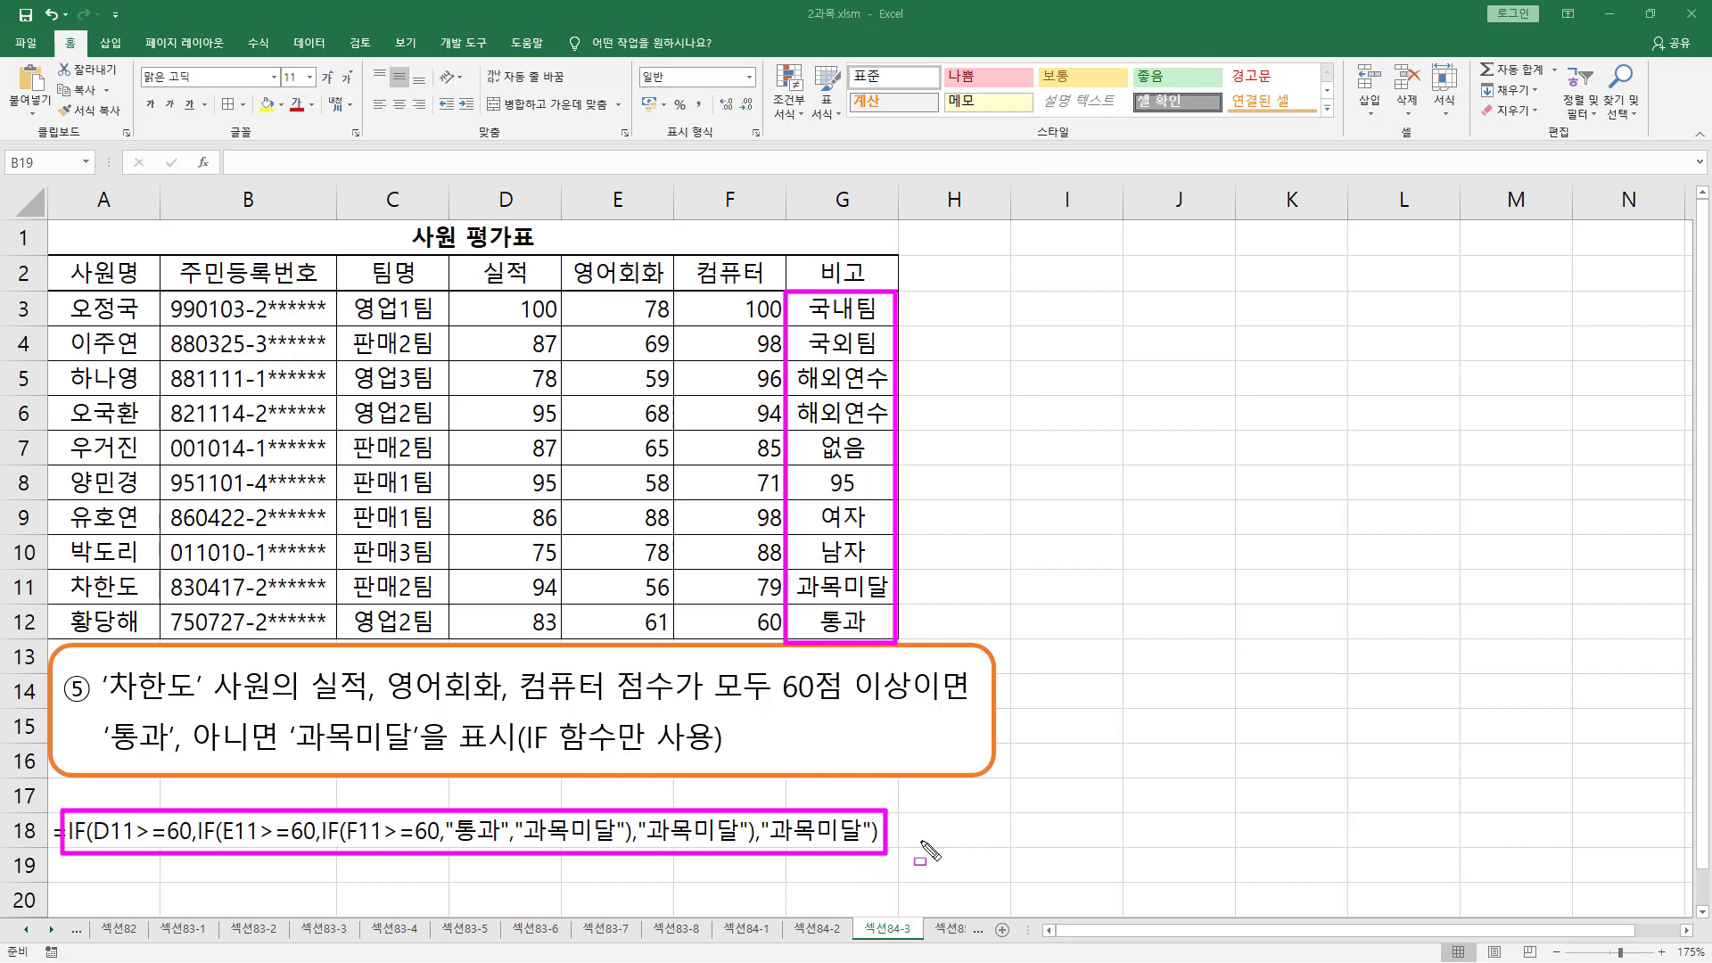